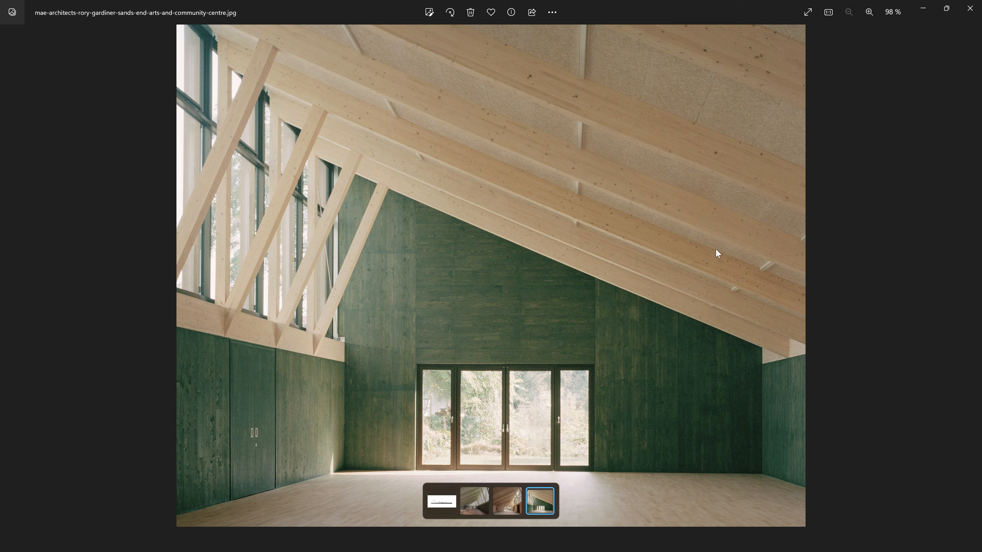
# Close the interior photo and examine the building section in 1706_SandsEnd_Section_1-400.jpg
pyautogui.click(976, 7)
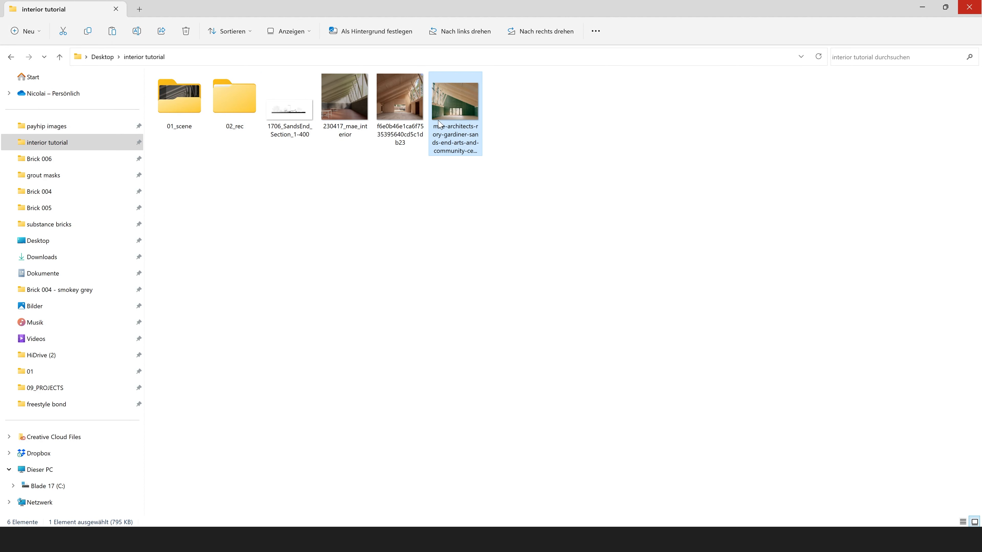
pyautogui.click(286, 116)
pyautogui.doubleClick(285, 116)
pyautogui.scroll(5, 482, 314)
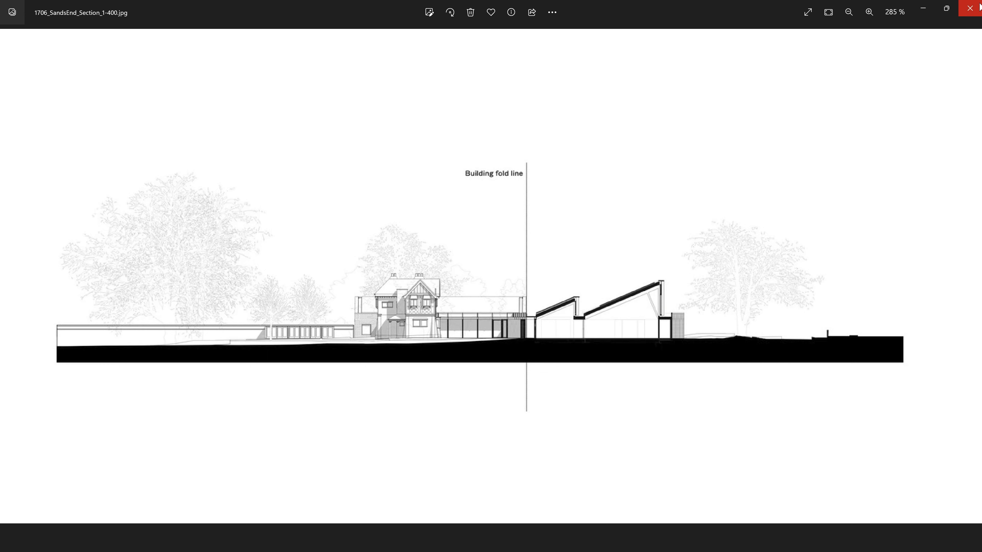
pyautogui.click(970, 8)
# Switch to Cinema 4D and import 1706_SandsEnd_Section_1-400 from the interior tutorial folder with the Blueprint Importer, using XY (on Z) alignment
pyautogui.click(348, 540)
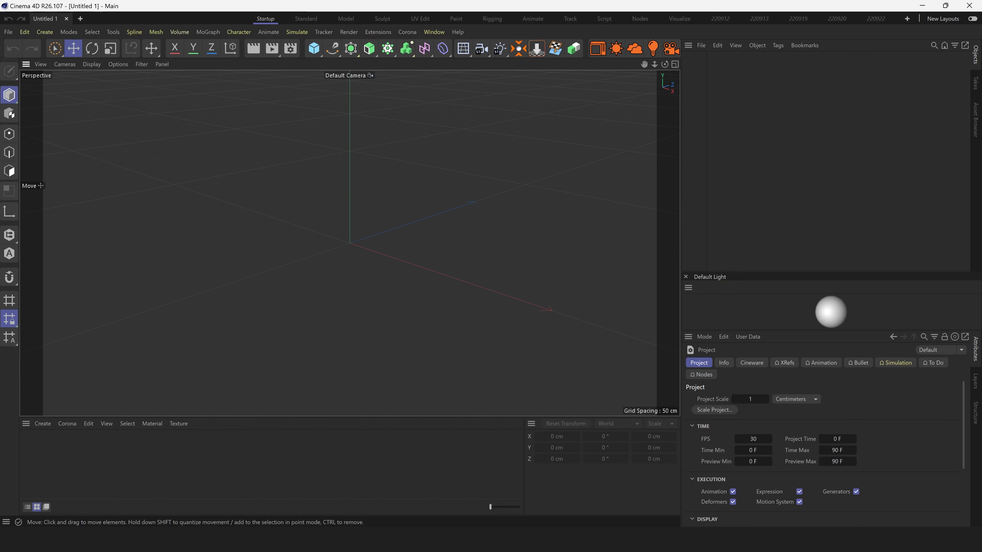
pyautogui.click(480, 299)
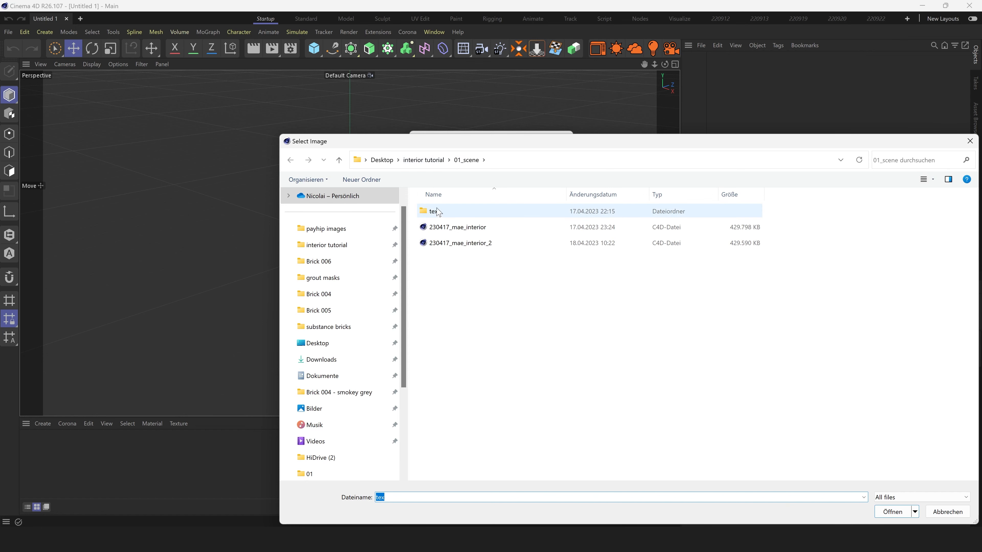
pyautogui.click(424, 159)
pyautogui.doubleClick(557, 227)
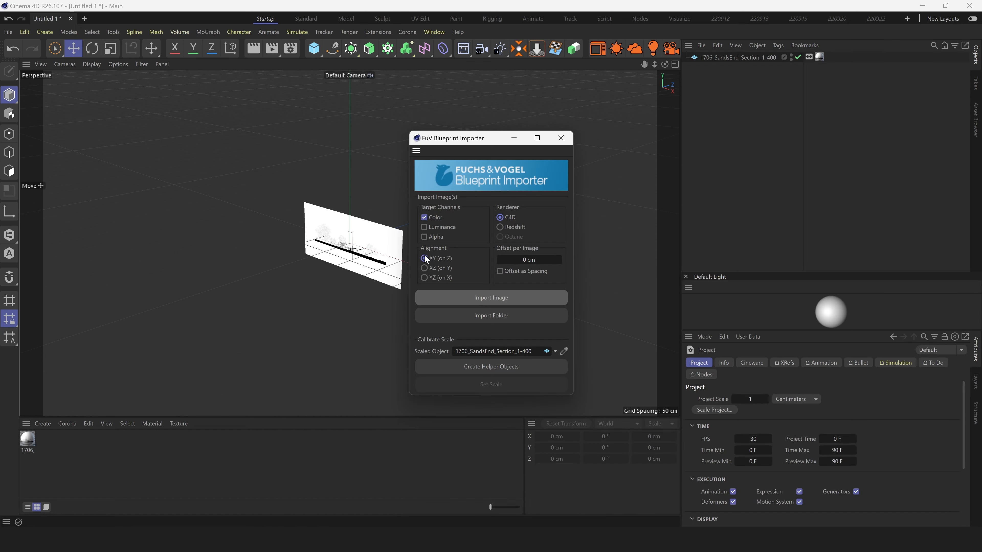
pyautogui.click(556, 140)
pyautogui.scroll(3, 355, 236)
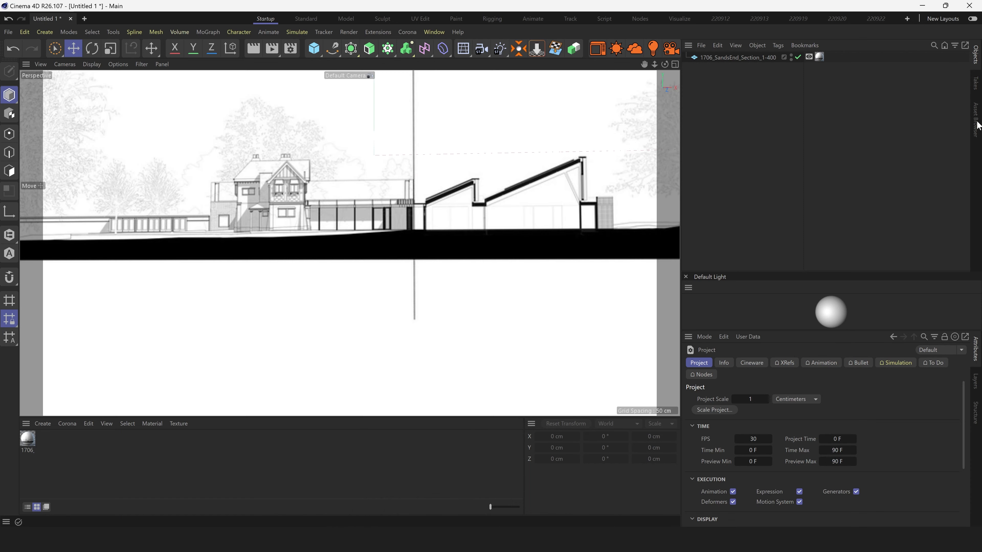
# Add the 30K human model Humano_01Business_01_30K from the exterior 3D people assets to the scene
pyautogui.click(976, 121)
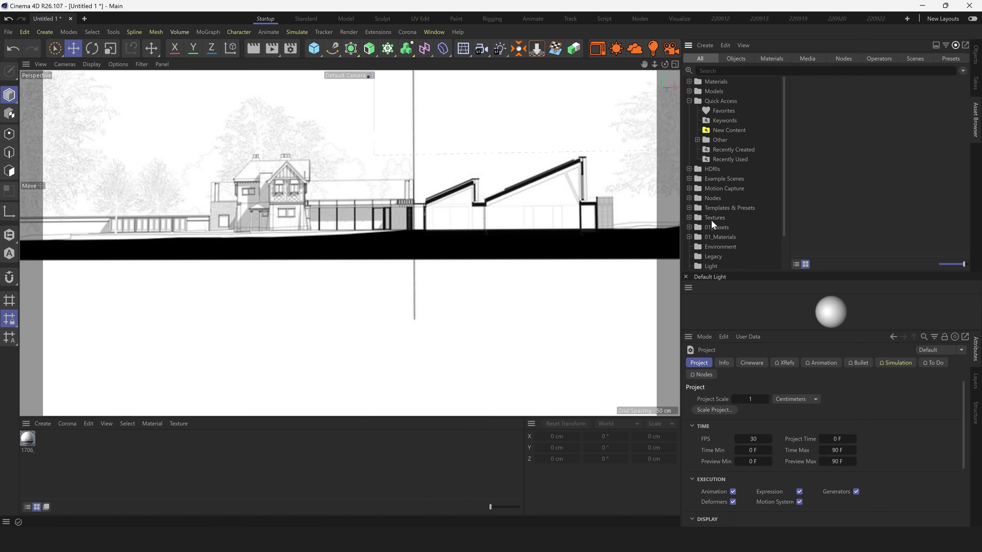
pyautogui.click(691, 226)
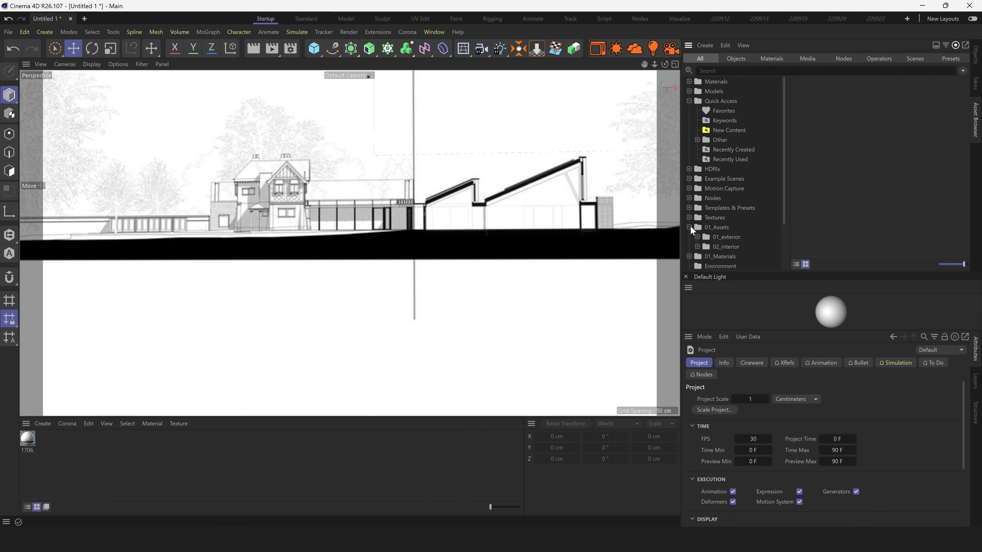
pyautogui.click(697, 236)
pyautogui.click(741, 247)
pyautogui.click(705, 246)
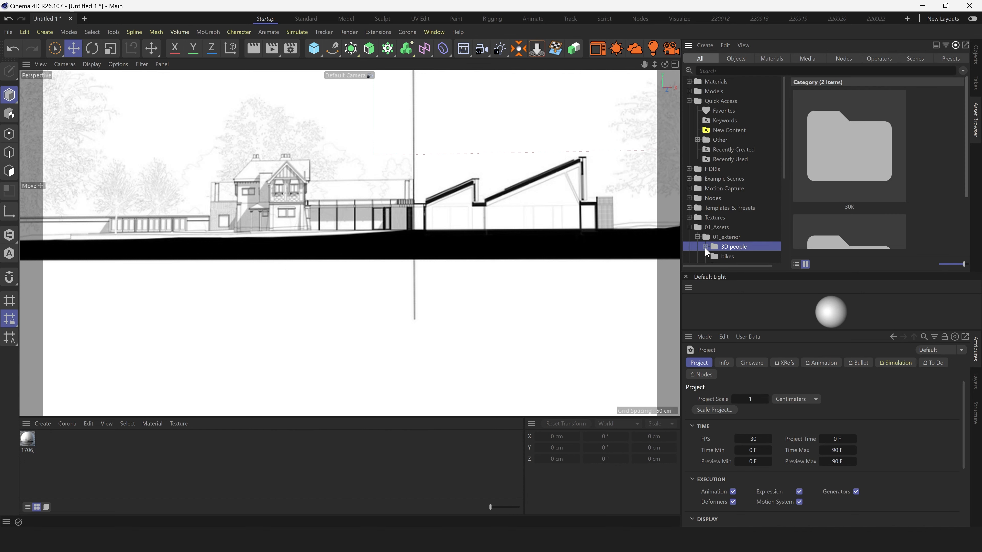
pyautogui.click(733, 256)
pyautogui.doubleClick(886, 156)
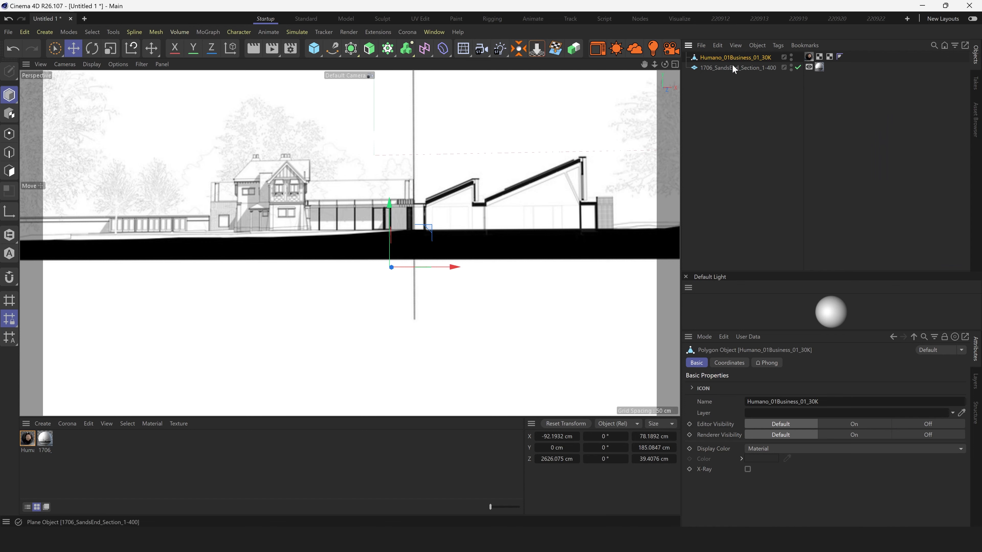
# Scale the section drawing in the front view to about 12604 by 5402 cm so the building suits the human figure
pyautogui.click(738, 68)
pyautogui.press('t')
pyautogui.press('F4')
pyautogui.moveTo(418, 294); pyautogui.dragTo(769, 295)
pyautogui.moveTo(353, 286); pyautogui.dragTo(97, 364)
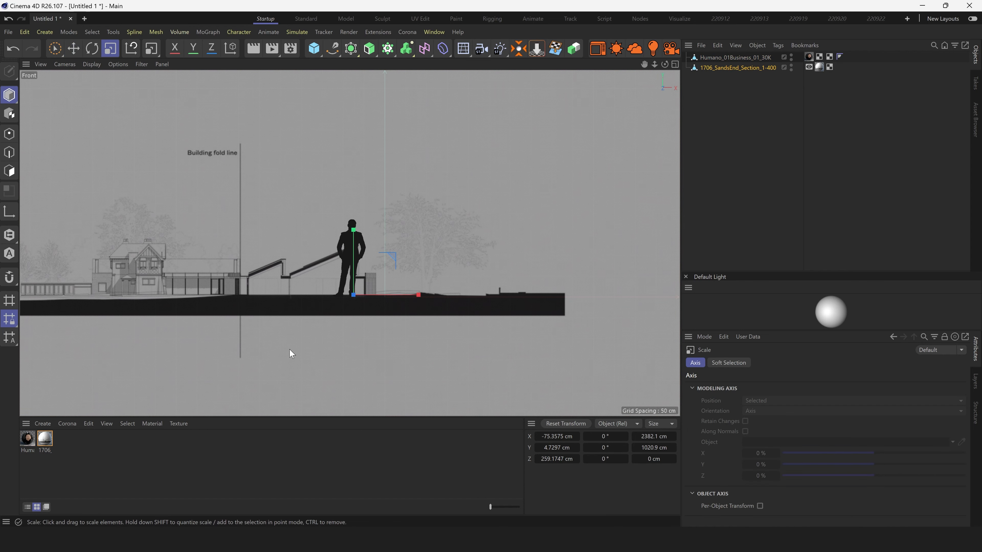
pyautogui.moveTo(290, 336); pyautogui.dragTo(381, 327)
pyautogui.scroll(-5, 603, 241)
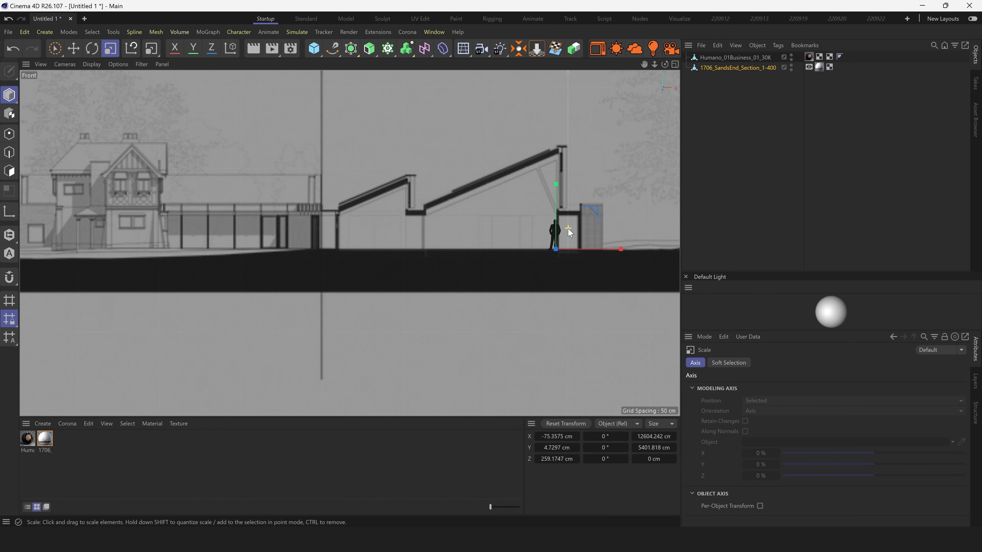
# Move the human figure in front of the old house in the drawing to check the scale there
pyautogui.moveTo(569, 275); pyautogui.dragTo(150, 242)
pyautogui.click(753, 63)
pyautogui.press('e')
pyautogui.scroll(5, 367, 216)
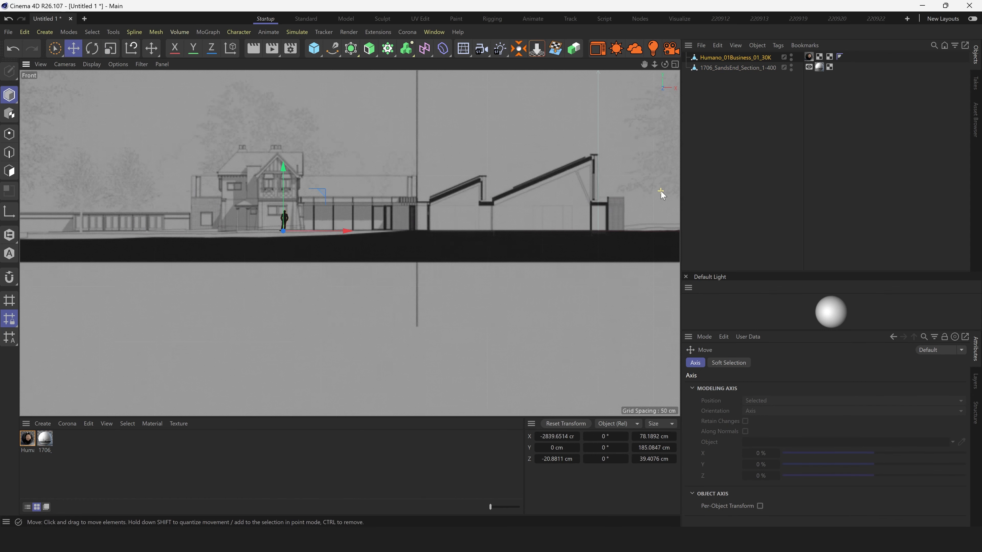
# Place a 100 x 100 cm polygon with its lower corner at the foot of the hall's right wall and make it editable
pyautogui.scroll(-3, 264, 232)
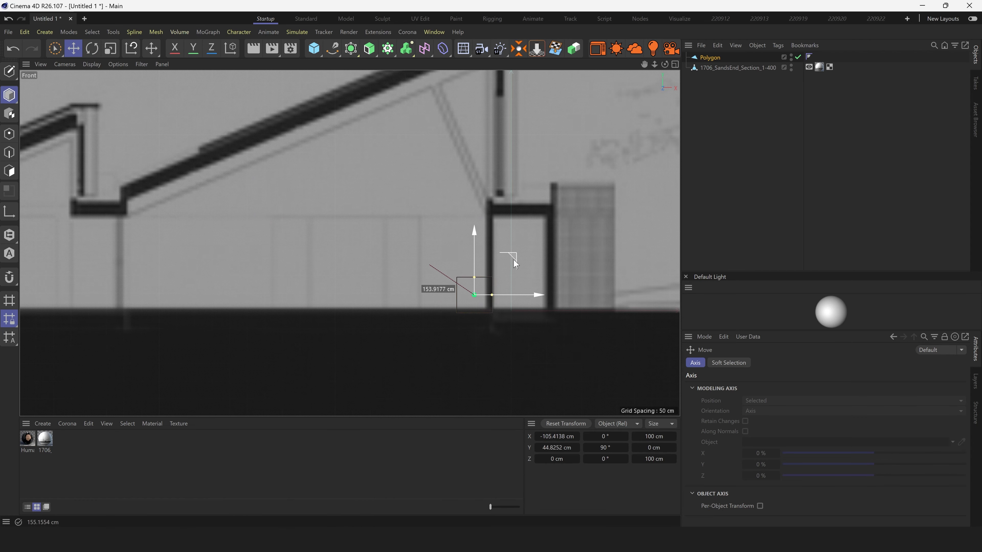
pyautogui.moveTo(511, 257); pyautogui.dragTo(514, 259)
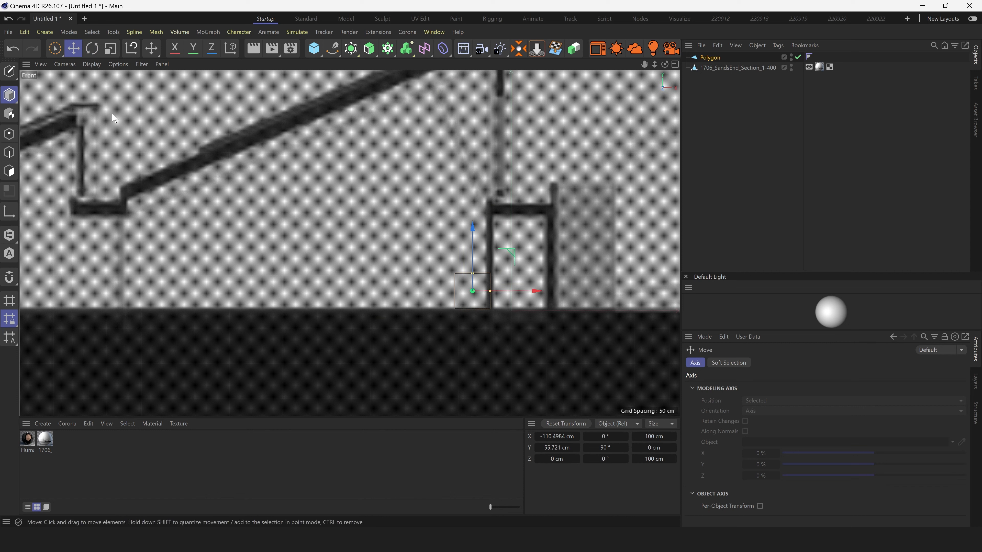
pyautogui.click(11, 73)
# Stretch the polygon's left points to the hall's left wall and raise its upper edge to the eaves
pyautogui.moveTo(60, 51); pyautogui.dragTo(92, 87)
pyautogui.click(9, 133)
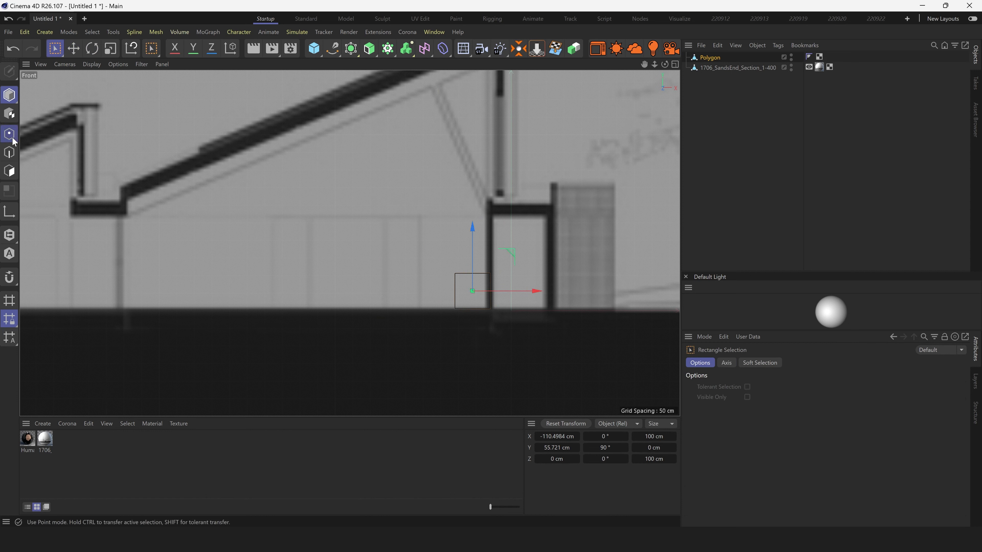
pyautogui.moveTo(354, 238); pyautogui.dragTo(467, 357)
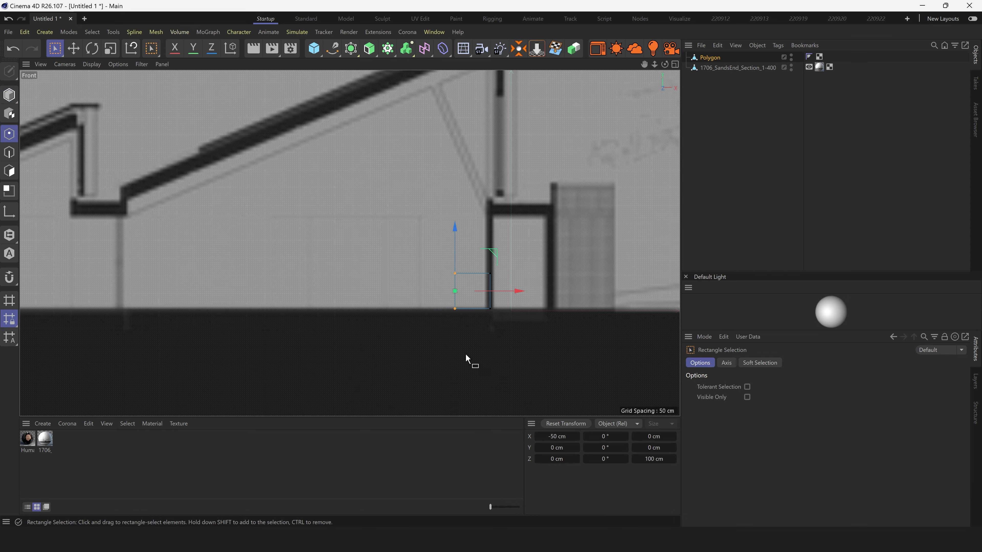
pyautogui.moveTo(500, 292); pyautogui.dragTo(215, 288)
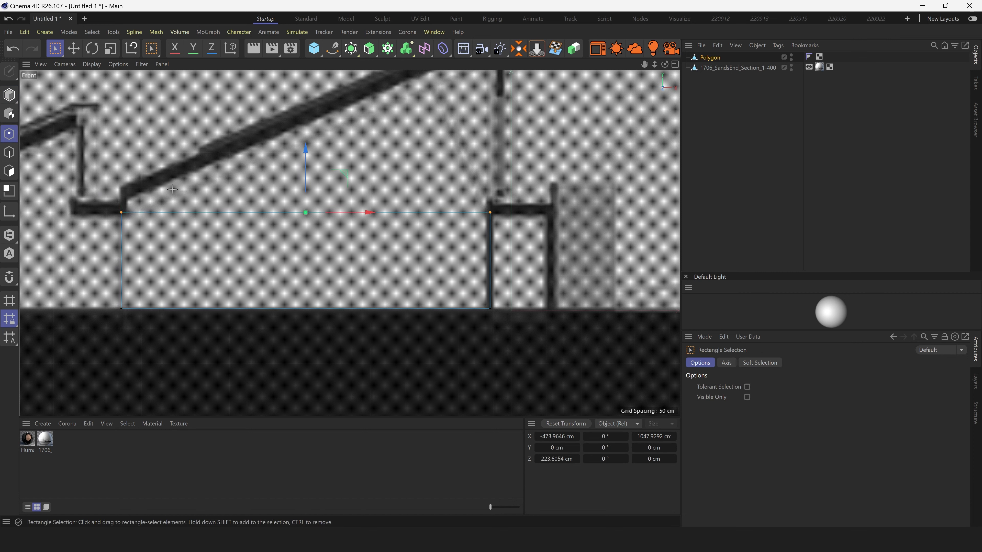
pyautogui.moveTo(307, 271); pyautogui.dragTo(125, 261)
# Raise the polygon's upper right point to the roof peak and adjust the upper left point to follow the roof slope
pyautogui.scroll(2, 473, 316)
pyautogui.moveTo(587, 242); pyautogui.dragTo(473, 316)
pyautogui.moveTo(500, 271); pyautogui.dragTo(500, 105)
pyautogui.click(134, 304)
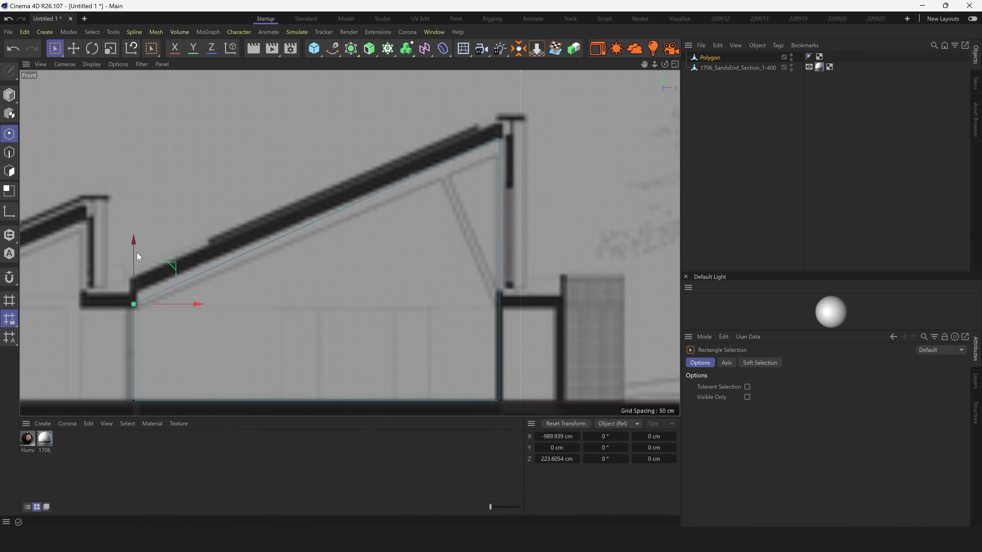
# Cut the polygon horizontally with Line Cut from the upper left corner to the top of the right wall
pyautogui.press('k')
pyautogui.press('k')
pyautogui.scroll(-4, 206, 217)
pyautogui.click(221, 267)
pyautogui.scroll(5, 450, 281)
pyautogui.click(337, 267)
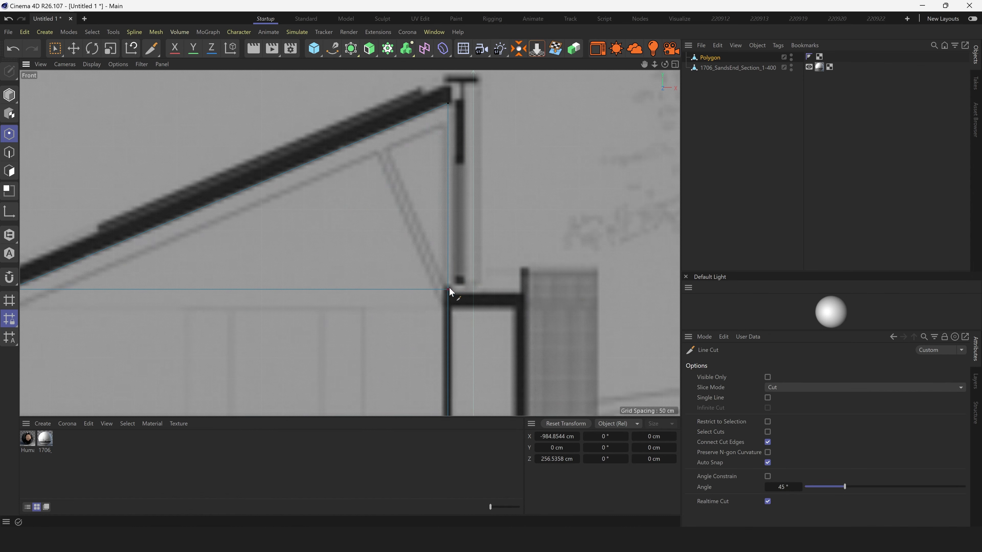
# Cut a diagonal line from the top of the right wall to the roof edge, following the drawn brace
pyautogui.scroll(-4, 399, 198)
pyautogui.scroll(5, 394, 182)
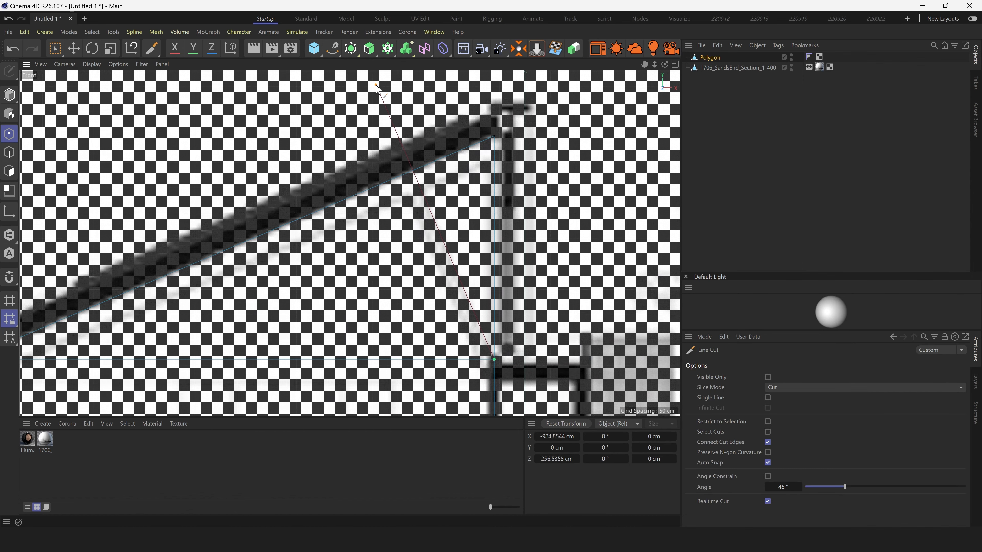
pyautogui.click(412, 170)
pyautogui.scroll(-4, 509, 221)
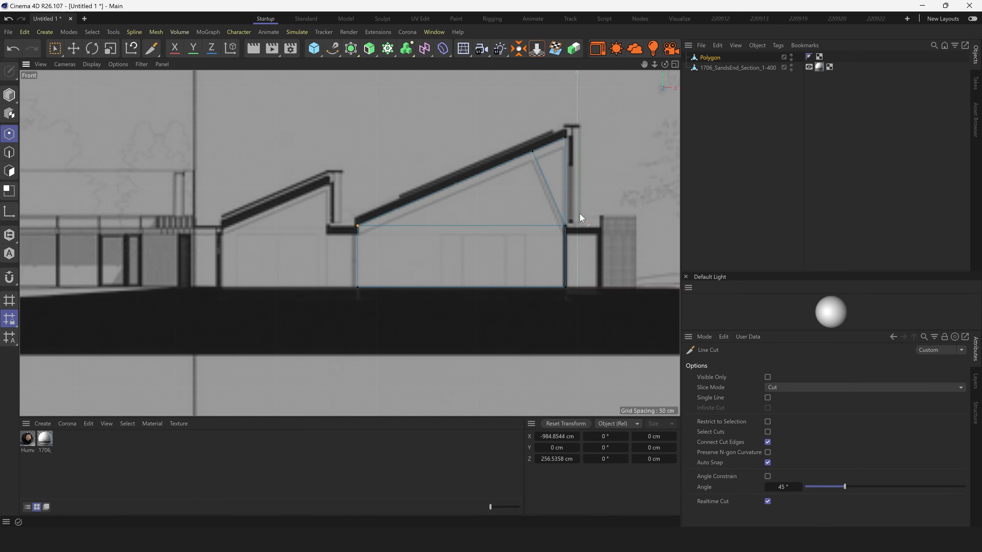
# Select the polygon's lower rectangular face in the perspective view with Live Selection
pyautogui.scroll(4, 624, 213)
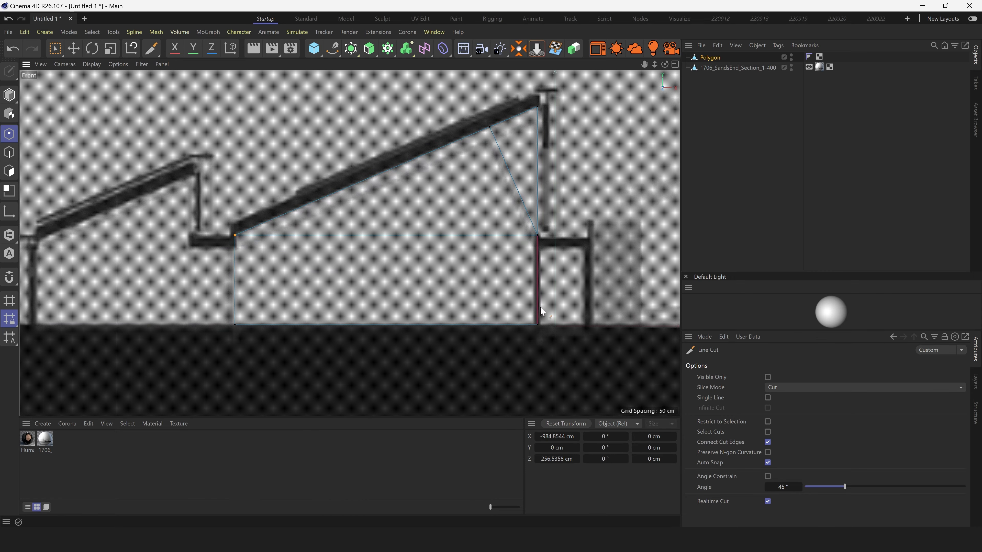
pyautogui.scroll(2, 521, 310)
pyautogui.click(56, 59)
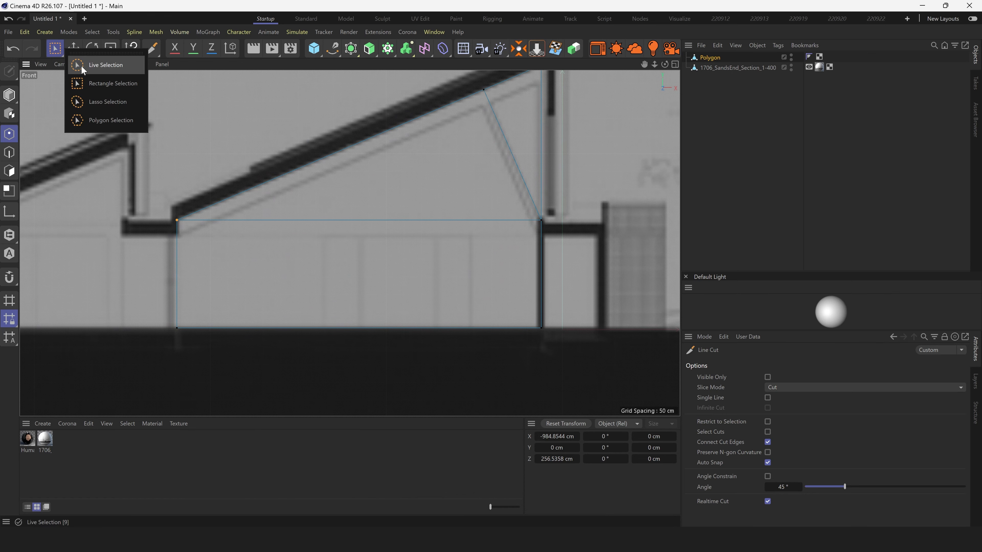
pyautogui.click(104, 66)
pyautogui.press('F1')
pyautogui.click(300, 236)
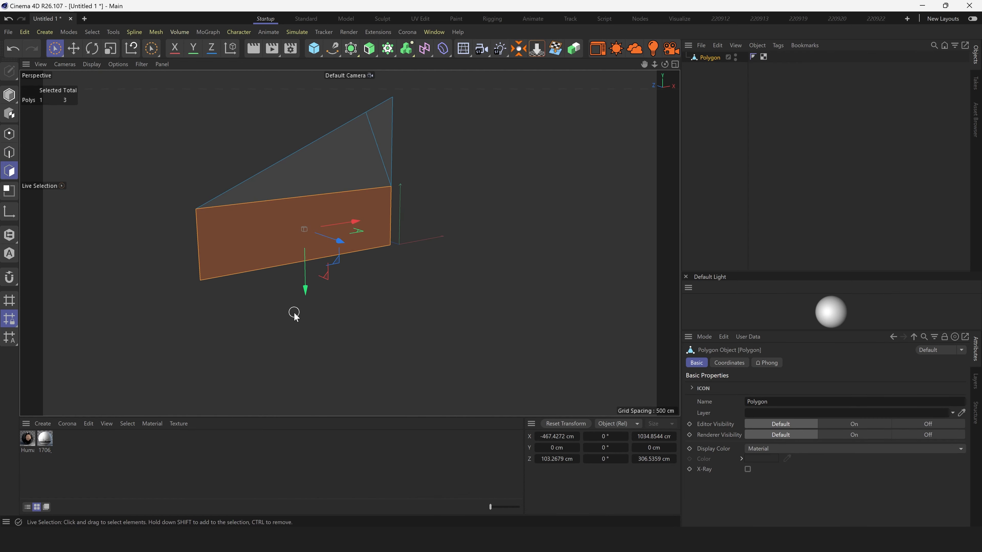
pyautogui.scroll(1, 420, 244)
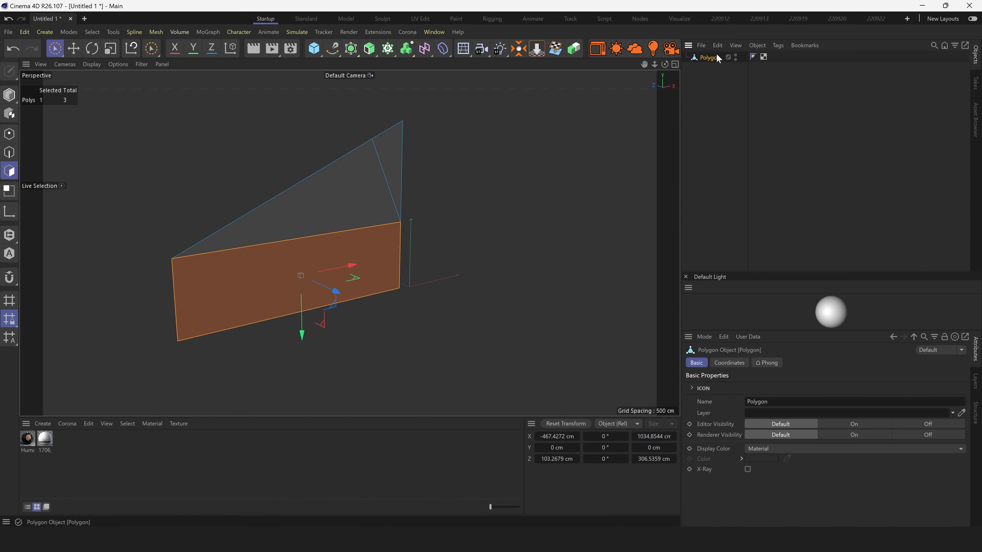
# Make a second copy of the section polygon, naming the original walls and the copy structure
pyautogui.press('u')
pyautogui.press('p')
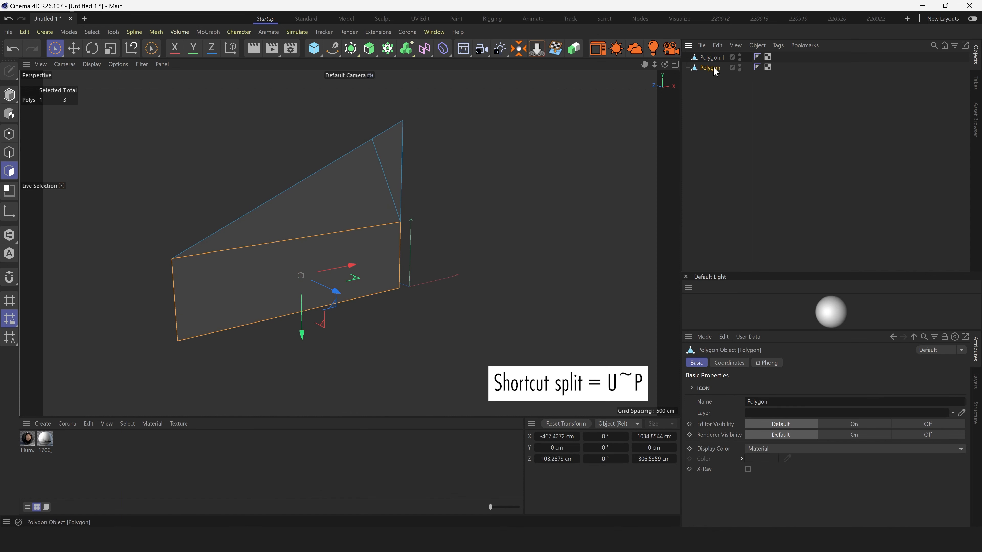
pyautogui.write('walls')
pyautogui.press('Return')
pyautogui.click(712, 57)
pyautogui.doubleClick(715, 57)
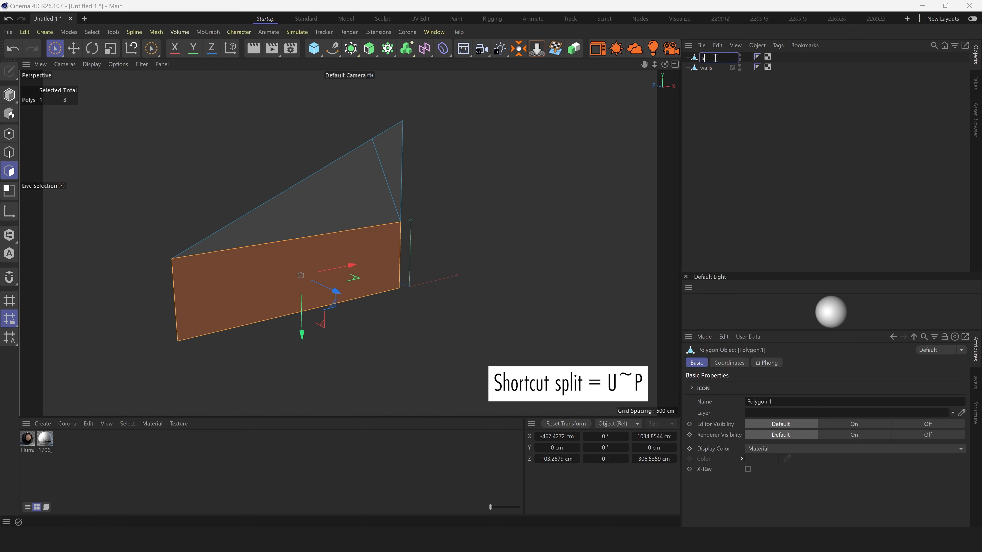
# Hide the walls object and highlight all edges of the structure object to examine its frame lines
pyautogui.click(738, 66)
pyautogui.click(9, 151)
pyautogui.hotkey('ctrl', 'a')
pyautogui.keyDown('alt'); pyautogui.moveTo(342, 222); pyautogui.dragTo(346, 198, button='middle'); pyautogui.keyUp('alt')
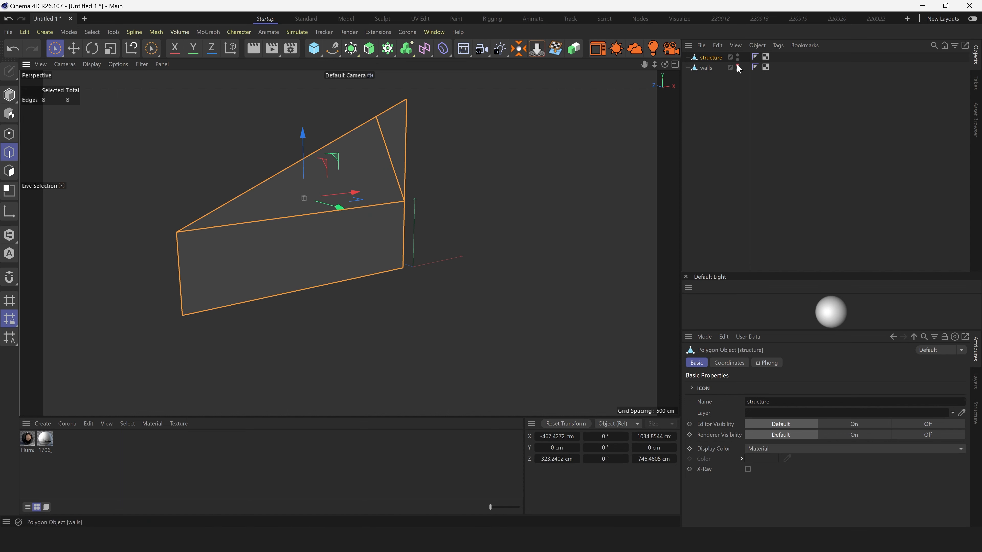
# Extrude the lower rectangular face of the walls object by 800 cm
pyautogui.click(10, 171)
pyautogui.click(329, 243)
pyautogui.keyDown('alt'); pyautogui.moveTo(331, 245); pyautogui.dragTo(483, 248); pyautogui.keyUp('alt')
pyautogui.press('d')
pyautogui.doubleClick(758, 388)
pyautogui.write('800')
pyautogui.press('Return')
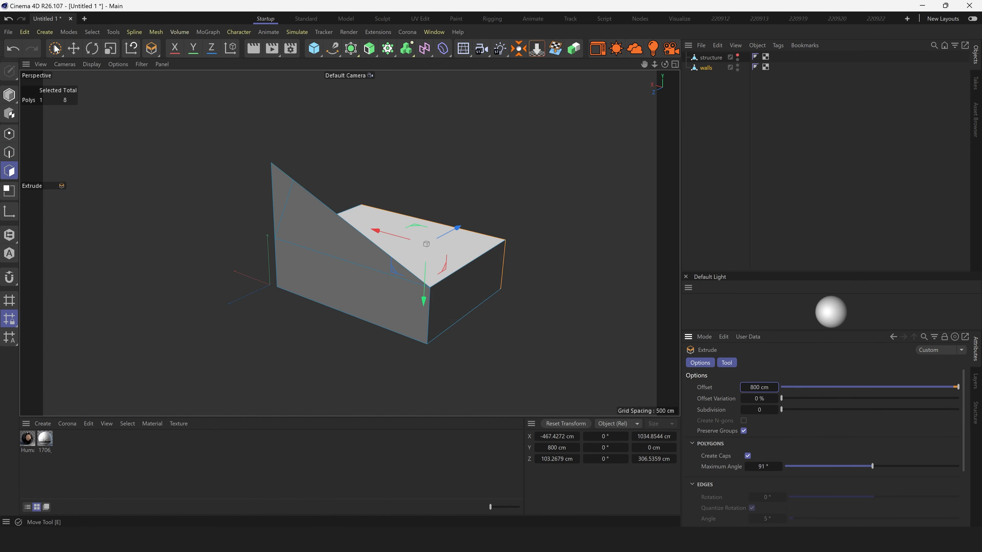
# Delete the top face of the extruded room volume
pyautogui.click(55, 49)
pyautogui.keyDown('alt'); pyautogui.moveTo(463, 285); pyautogui.dragTo(394, 274); pyautogui.keyUp('alt')
pyautogui.click(344, 252)
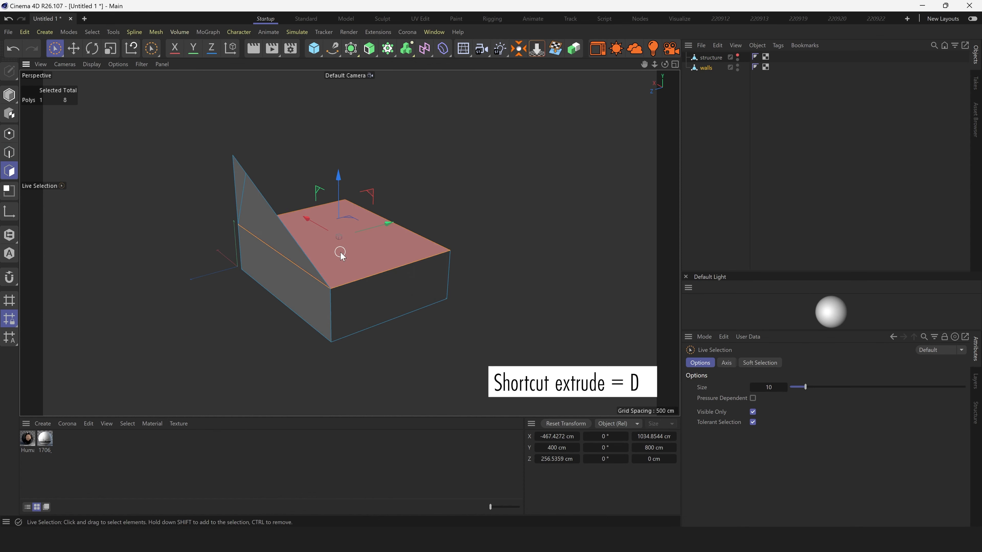
pyautogui.press('Delete')
# Separate the bottom face of the room from the walls object and name the new object floor
pyautogui.keyDown('alt'); pyautogui.moveTo(340, 242); pyautogui.dragTo(412, 241); pyautogui.keyUp('alt')
pyautogui.click(360, 273)
pyautogui.rightClick(415, 239)
pyautogui.click(448, 377)
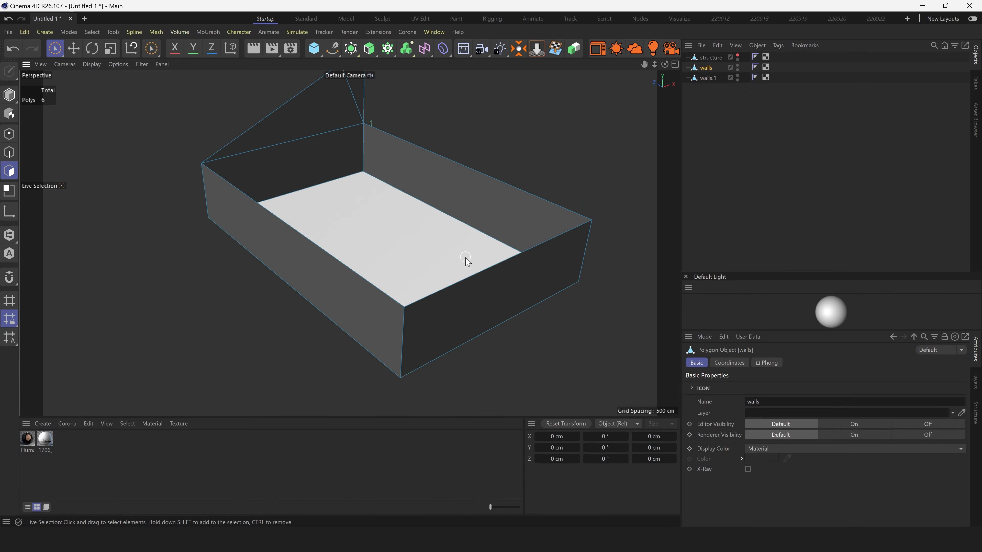
pyautogui.click(710, 78)
pyautogui.write('floor')
pyautogui.press('Return')
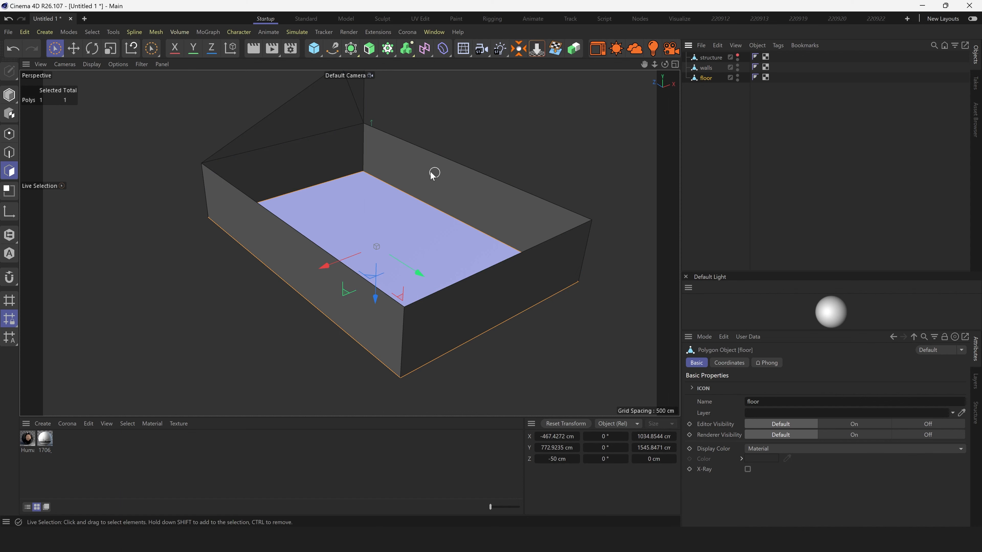
# Group the walls and floor objects in a hidden null and show the structure object again
pyautogui.keyDown('alt'); pyautogui.moveTo(434, 171); pyautogui.dragTo(410, 255); pyautogui.keyUp('alt')
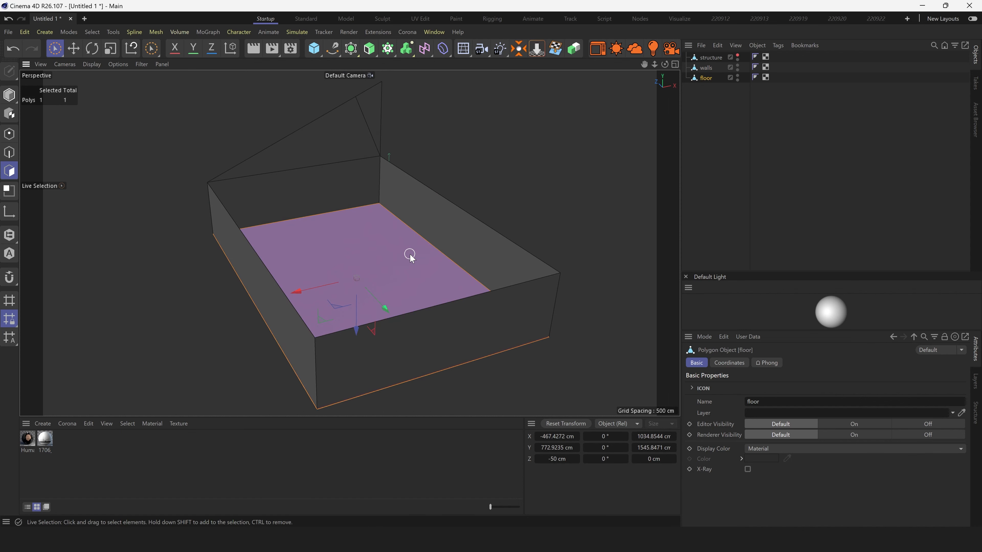
pyautogui.click(381, 211)
pyautogui.keyDown('alt'); pyautogui.moveTo(380, 211); pyautogui.dragTo(305, 201); pyautogui.keyUp('alt')
pyautogui.click(738, 59)
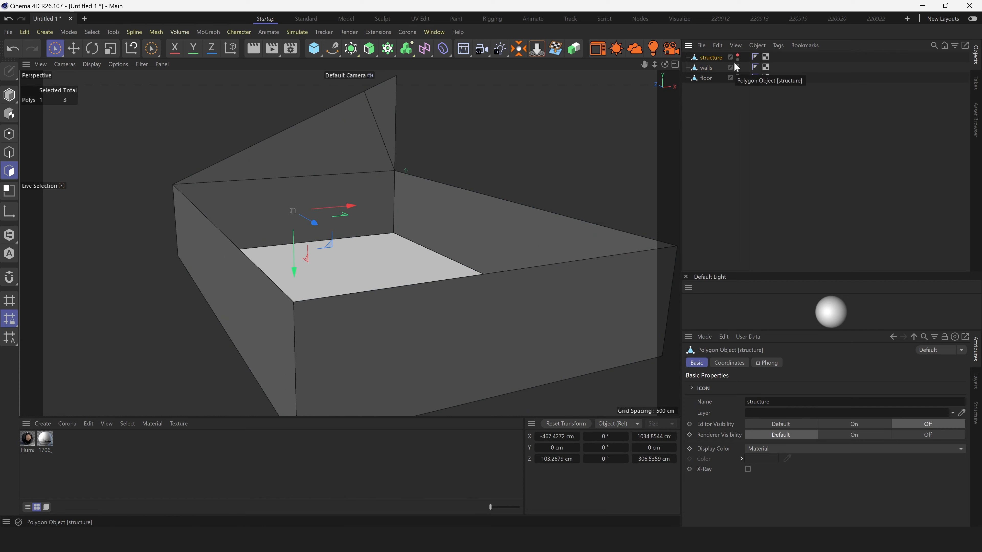
pyautogui.hotkey('ctrl', 'z')
pyautogui.hotkey('ctrl', 'z')
pyautogui.hotkey('ctrl', 'z')
pyautogui.hotkey('ctrl', 'z')
pyautogui.hotkey('ctrl', 'z')
pyautogui.hotkey('ctrl', 'z')
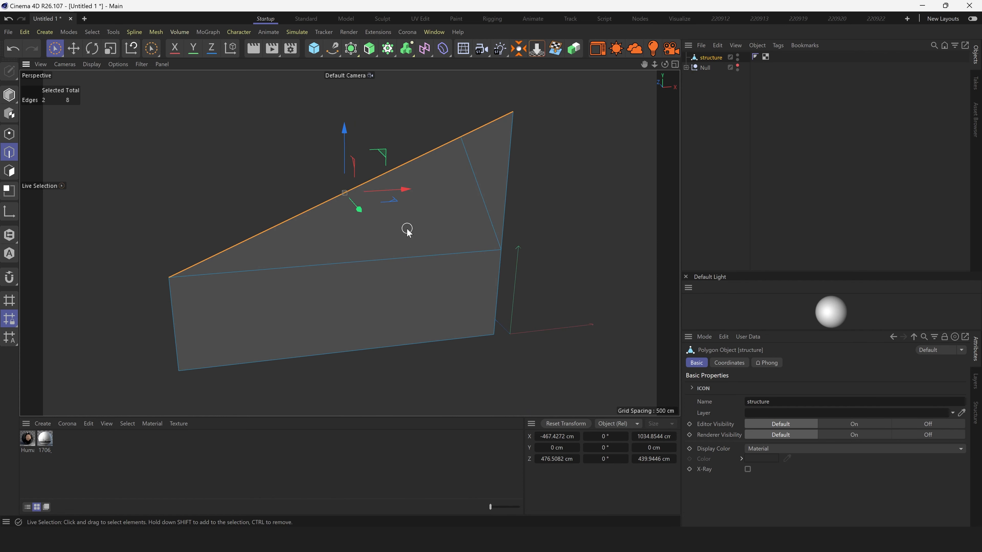
# Extrude the structure object's sloped top, vertical and diagonal edges into 25 cm wide strips
pyautogui.keyDown('shift'); pyautogui.click(505, 172); pyautogui.keyUp('shift')
pyautogui.keyDown('alt'); pyautogui.moveTo(439, 228); pyautogui.dragTo(524, 176); pyautogui.keyUp('alt')
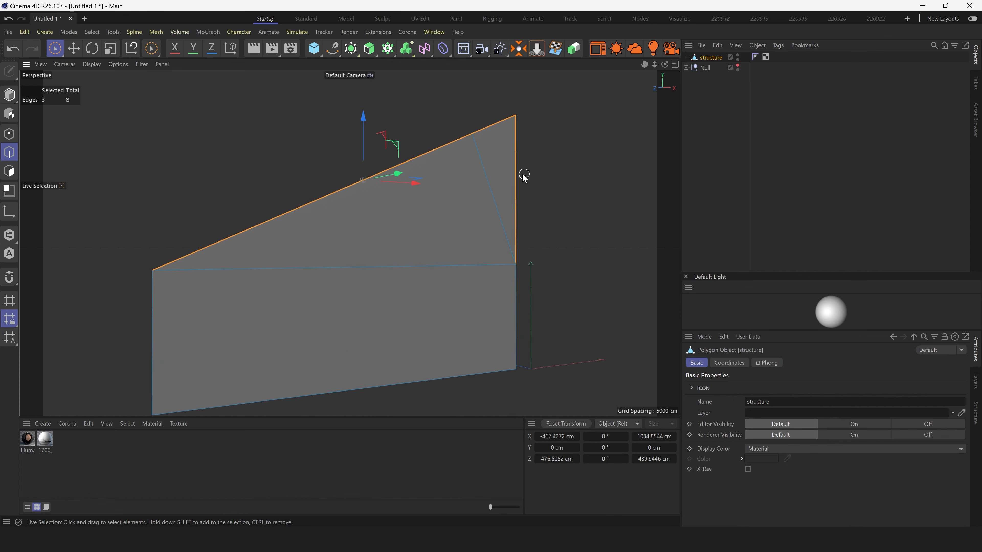
pyautogui.keyDown('ctrl'); pyautogui.click(524, 176); pyautogui.keyUp('ctrl')
pyautogui.keyDown('alt'); pyautogui.moveTo(421, 246); pyautogui.dragTo(529, 185); pyautogui.keyUp('alt')
pyautogui.click(488, 190)
pyautogui.keyDown('ctrl'); pyautogui.moveTo(530, 185); pyautogui.dragTo(294, 193); pyautogui.keyUp('ctrl')
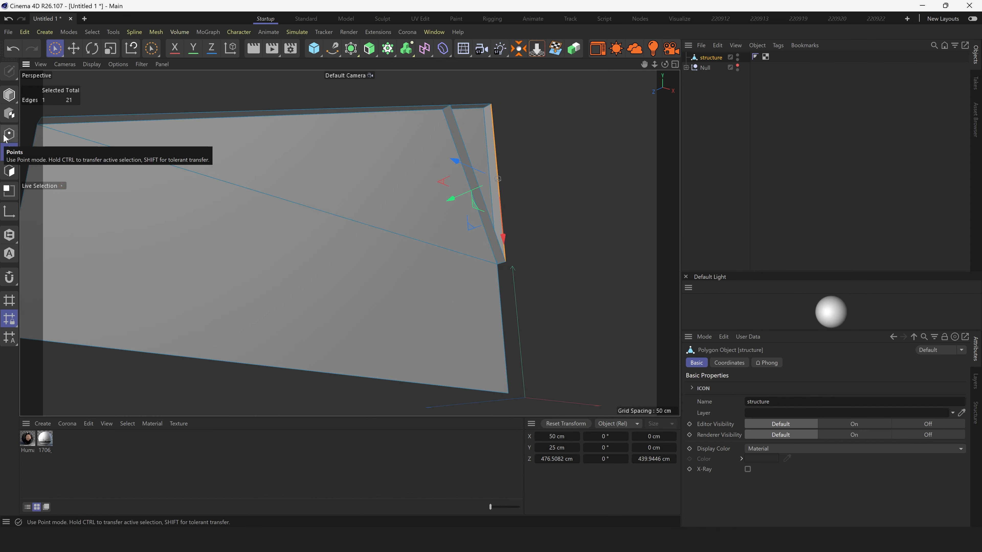
# Split the vertical strip polygon of the structure object into a separate object
pyautogui.click(9, 171)
pyautogui.click(500, 153)
pyautogui.keyDown('alt'); pyautogui.moveTo(500, 154); pyautogui.dragTo(496, 246); pyautogui.keyUp('alt')
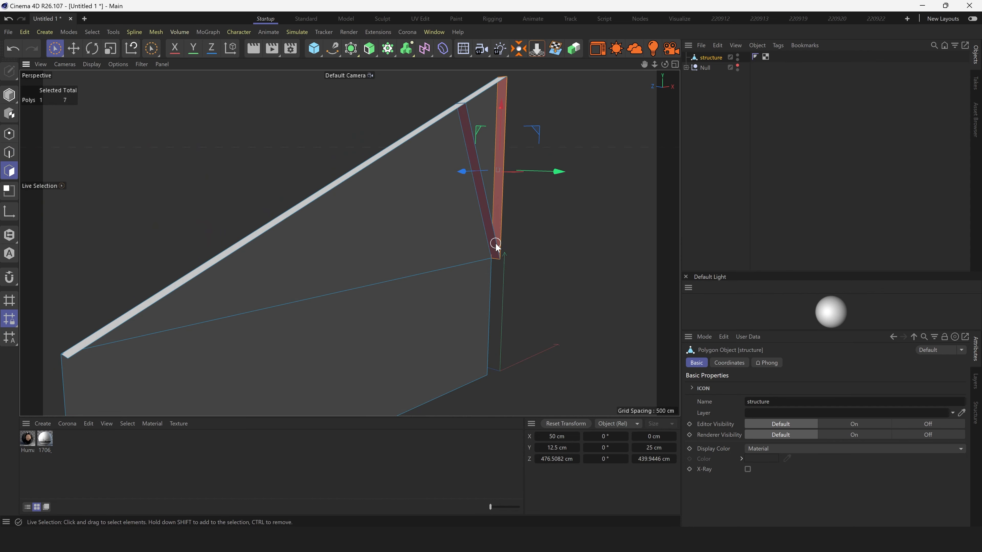
pyautogui.press('u')
pyautogui.press('p')
pyautogui.click(708, 66)
pyautogui.click(709, 59)
# Split the diagonal strip and the two sloped roof strips of the structure object into their own objects
pyautogui.keyDown('alt'); pyautogui.moveTo(541, 181); pyautogui.dragTo(488, 165); pyautogui.keyUp('alt')
pyautogui.click(493, 200)
pyautogui.keyDown('alt'); pyautogui.moveTo(493, 199); pyautogui.dragTo(450, 255); pyautogui.keyUp('alt')
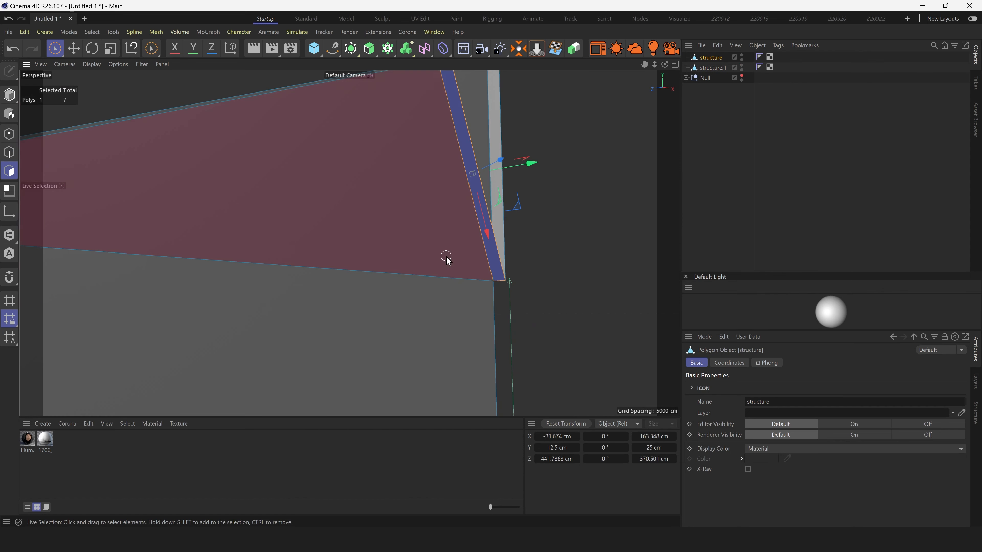
pyautogui.press('u')
pyautogui.press('p')
pyautogui.keyDown('alt'); pyautogui.moveTo(389, 149); pyautogui.dragTo(332, 182); pyautogui.keyUp('alt')
pyautogui.press('u')
pyautogui.press('p')
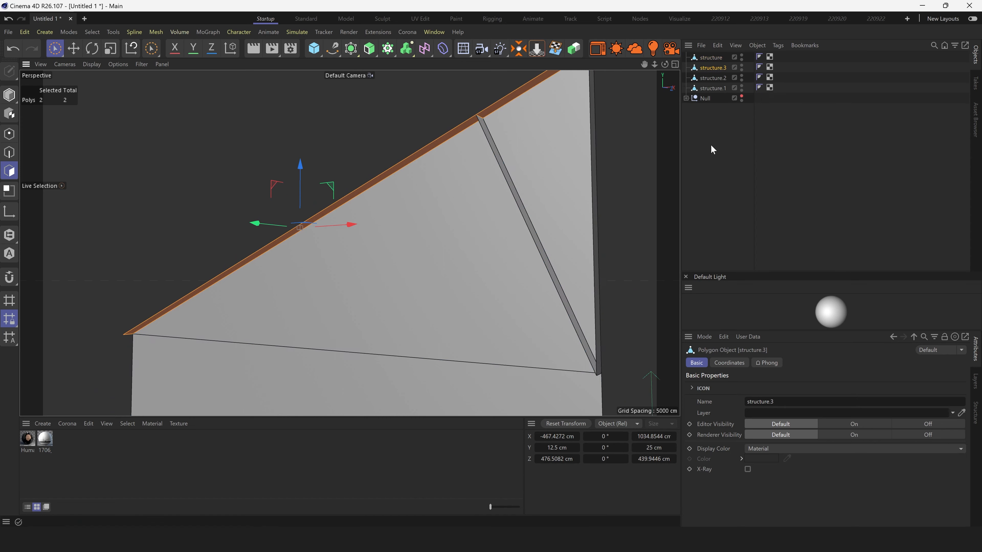
# Delete the original structure object, keeping only the three split strip objects
pyautogui.click(713, 68)
pyautogui.moveTo(494, 226)
pyautogui.keyDown('alt'); pyautogui.mouseDown()
pyautogui.moveTo(461, 245)
pyautogui.moveTo(478, 230)
pyautogui.mouseUp(); pyautogui.keyUp('alt')
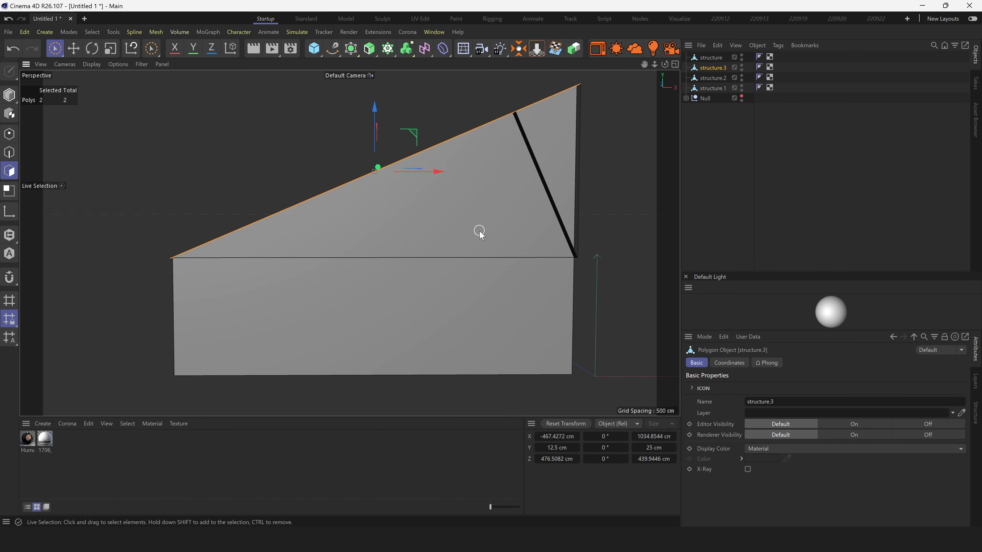
pyautogui.click(711, 58)
pyautogui.press('Delete')
pyautogui.keyDown('alt'); pyautogui.moveTo(471, 165); pyautogui.dragTo(281, 485); pyautogui.keyUp('alt')
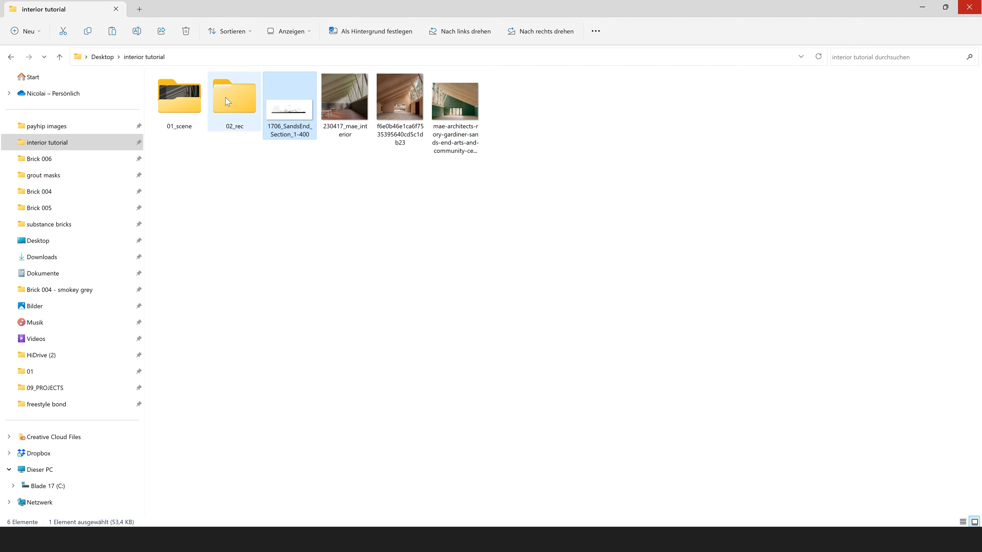
# Open the green-walled community centre interior photo and place it as a floating reference beside the Cinema 4D viewport
pyautogui.doubleClick(454, 101)
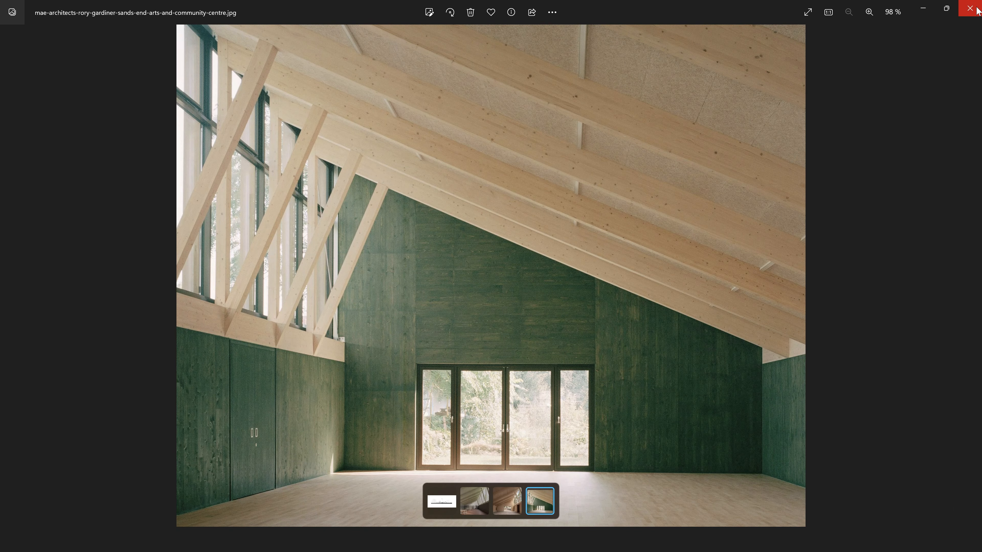
pyautogui.press('super+Down')
pyautogui.hotkey('ctrl', 'shift', 'a')
pyautogui.moveTo(553, 170); pyautogui.dragTo(893, 178)
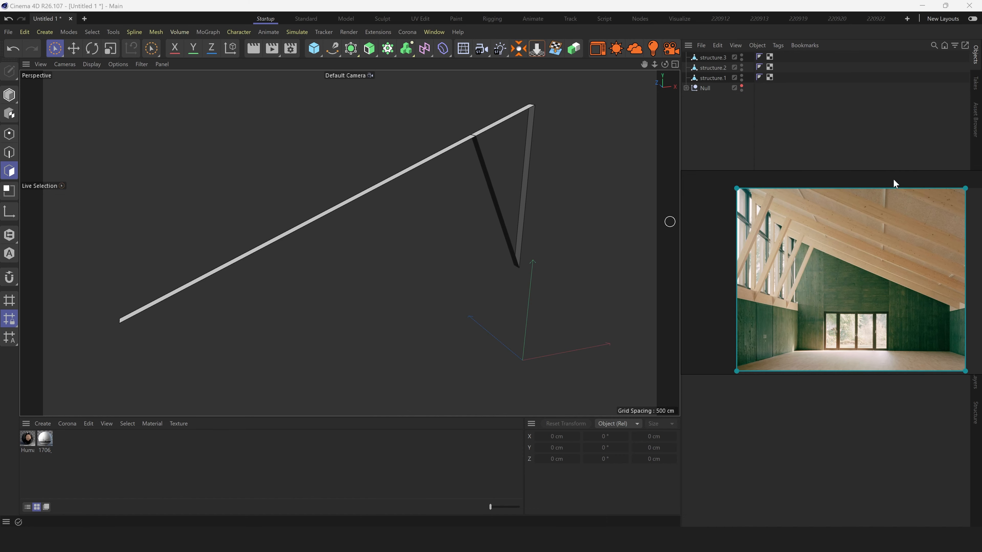
# Examine the sloped roof beams, diagonal struts and window posts in the interior reference photo
pyautogui.scroll(1, 452, 202)
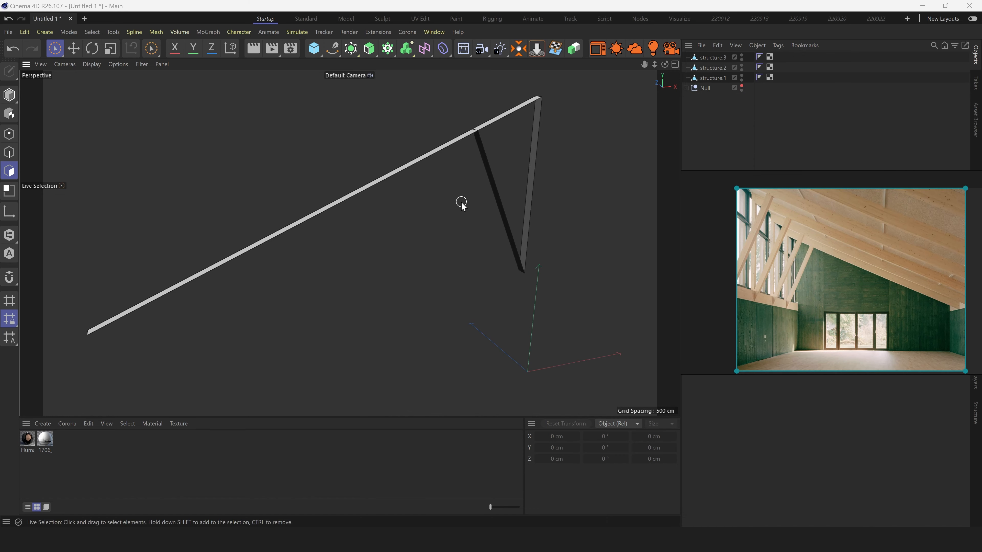
pyautogui.scroll(2, 791, 272)
pyautogui.scroll(-2, 783, 256)
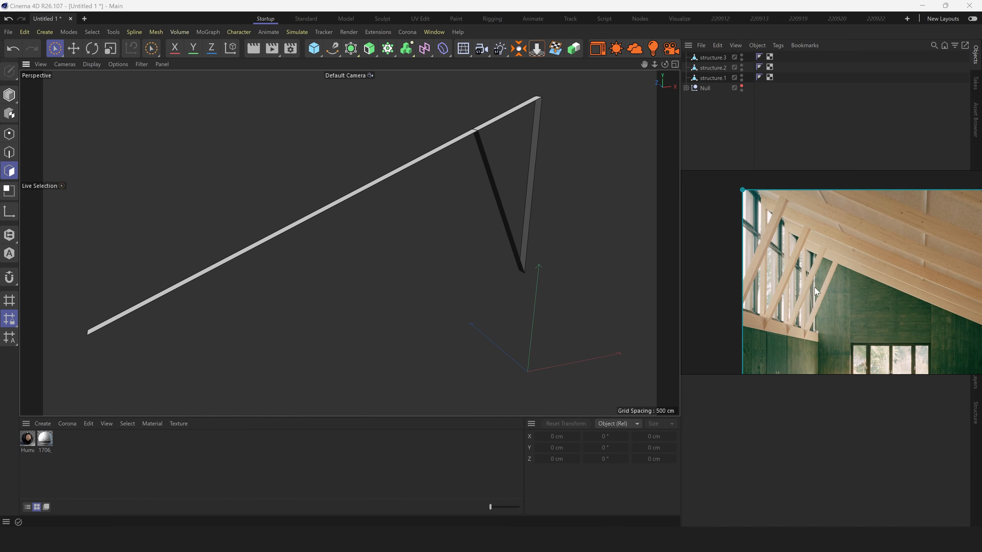
pyautogui.scroll(3, 878, 251)
pyautogui.scroll(-3, 778, 352)
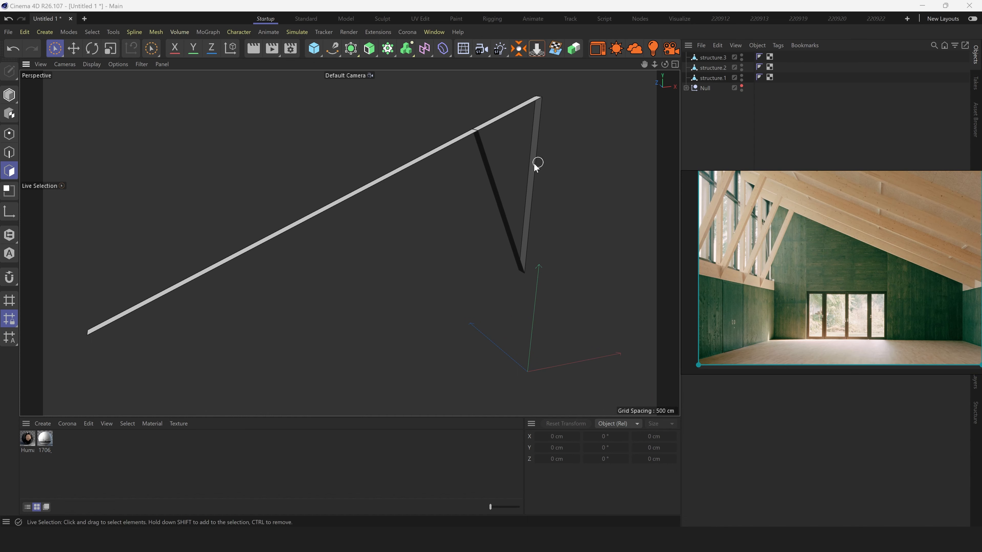
pyautogui.scroll(-1, 867, 282)
pyautogui.scroll(-1, 801, 270)
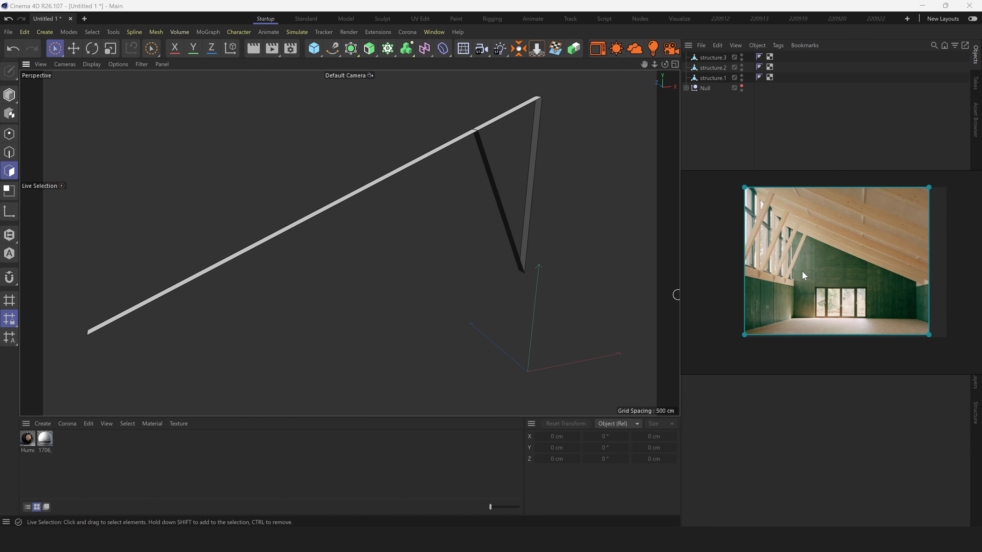
pyautogui.scroll(1, 824, 228)
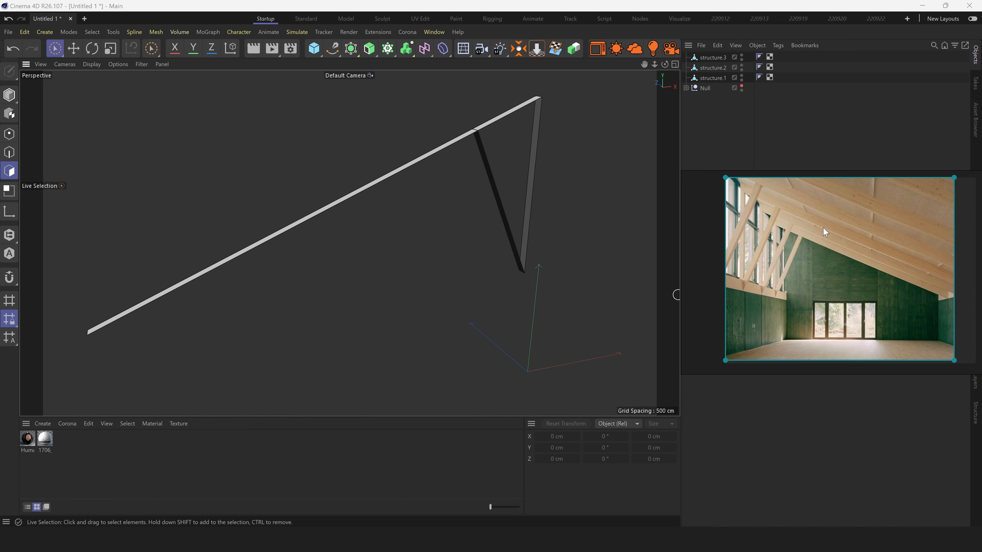
# Show the null with the room geometry again and extrude the four top edges of the walls upward by 35 cm
pyautogui.click(712, 77)
pyautogui.keyDown('alt'); pyautogui.moveTo(454, 263); pyautogui.dragTo(430, 234); pyautogui.keyUp('alt')
pyautogui.click(742, 87)
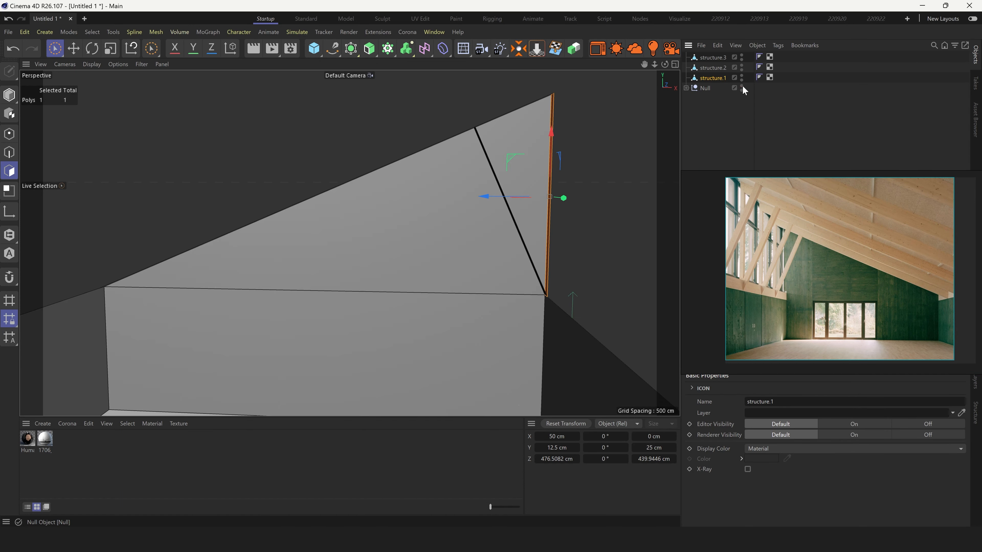
pyautogui.keyDown('alt'); pyautogui.moveTo(625, 257); pyautogui.dragTo(369, 263); pyautogui.keyUp('alt')
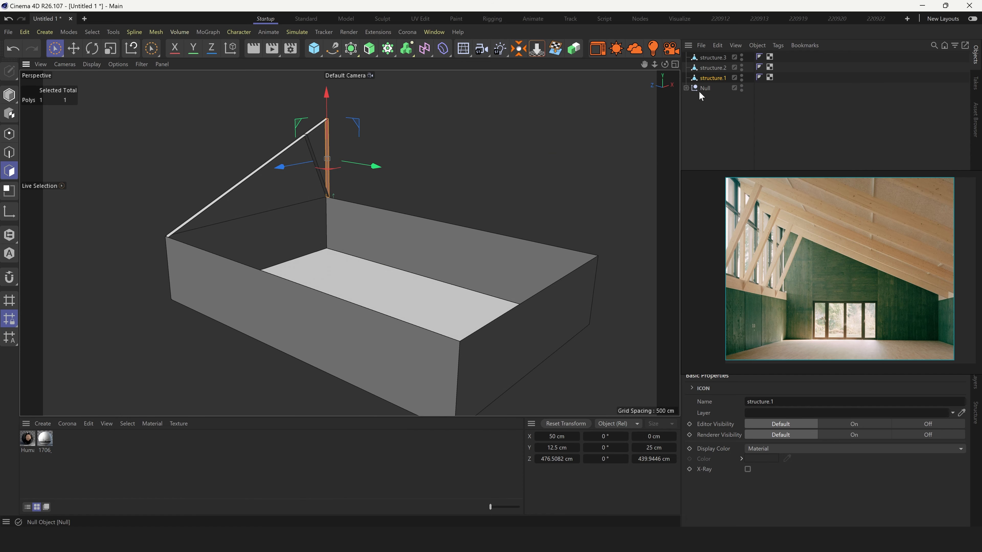
pyautogui.click(686, 89)
pyautogui.click(712, 99)
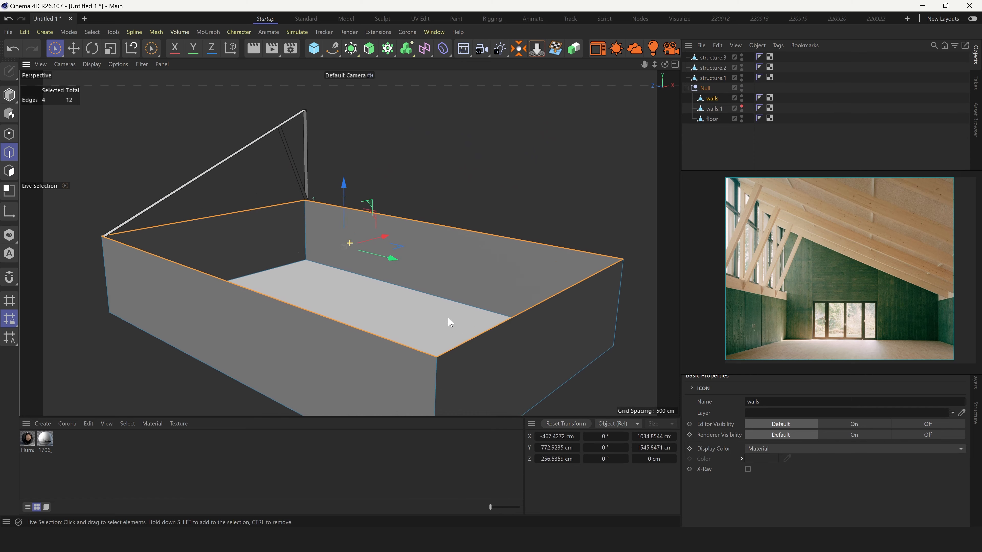
pyautogui.keyDown('alt'); pyautogui.moveTo(450, 323); pyautogui.dragTo(279, 167); pyautogui.keyUp('alt')
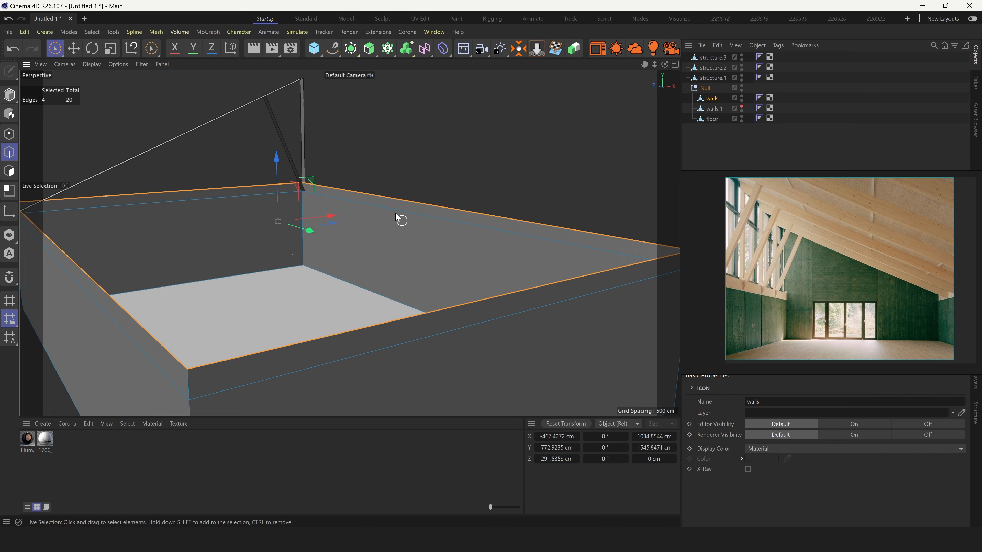
# Split the upper band loop of the walls into a new object and delete those polygons from the walls object
pyautogui.click(12, 165)
pyautogui.press('u')
pyautogui.press('l')
pyautogui.click(307, 188)
pyautogui.scroll(-5, 296, 211)
pyautogui.keyDown('alt'); pyautogui.moveTo(284, 233); pyautogui.dragTo(346, 248); pyautogui.keyUp('alt')
pyautogui.scroll(3, 303, 193)
pyautogui.press('u')
pyautogui.press('p')
pyautogui.click(712, 98)
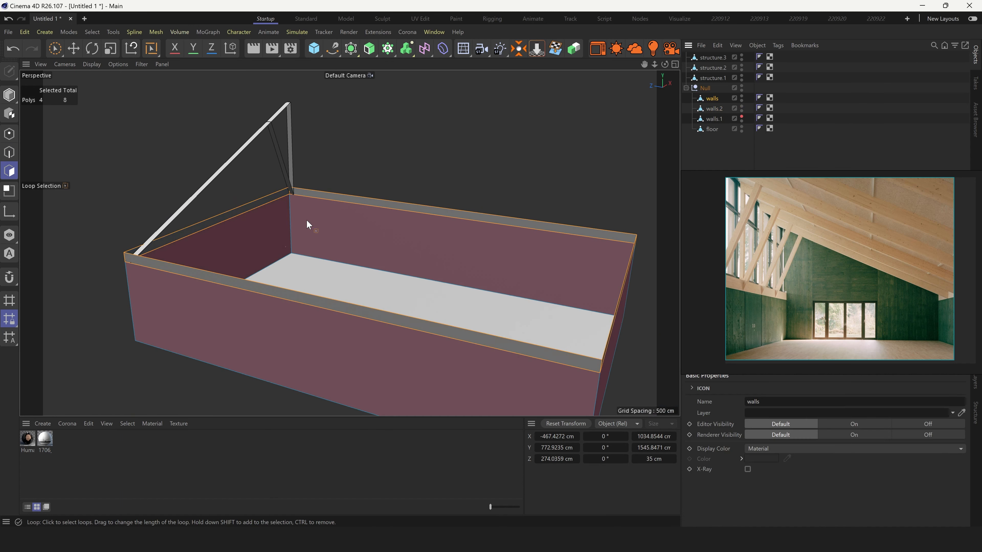
pyautogui.press('Delete')
# Rename the split wall band object as wooden beam
pyautogui.click(55, 48)
pyautogui.keyDown('alt'); pyautogui.moveTo(340, 230); pyautogui.dragTo(280, 213); pyautogui.keyUp('alt')
pyautogui.click(713, 109)
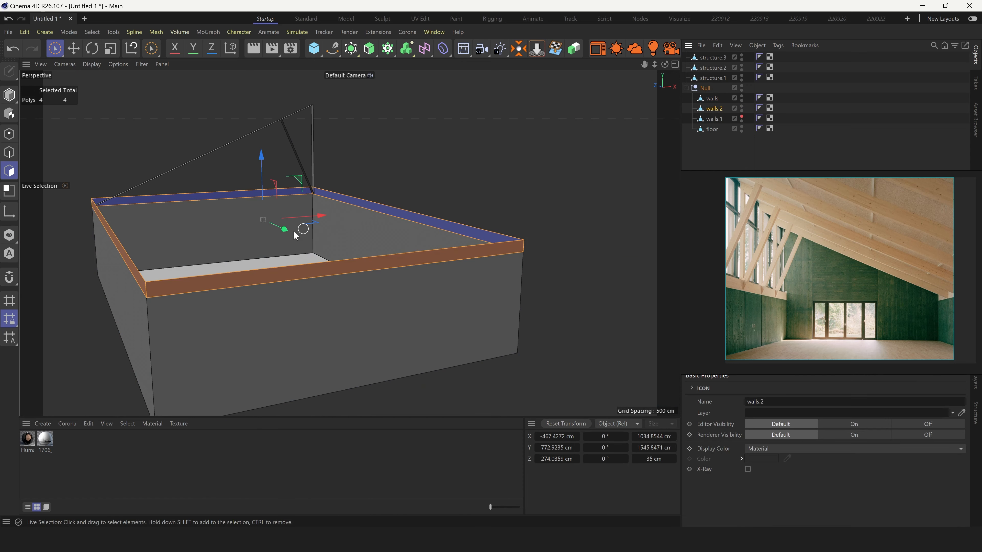
pyautogui.scroll(5, 402, 209)
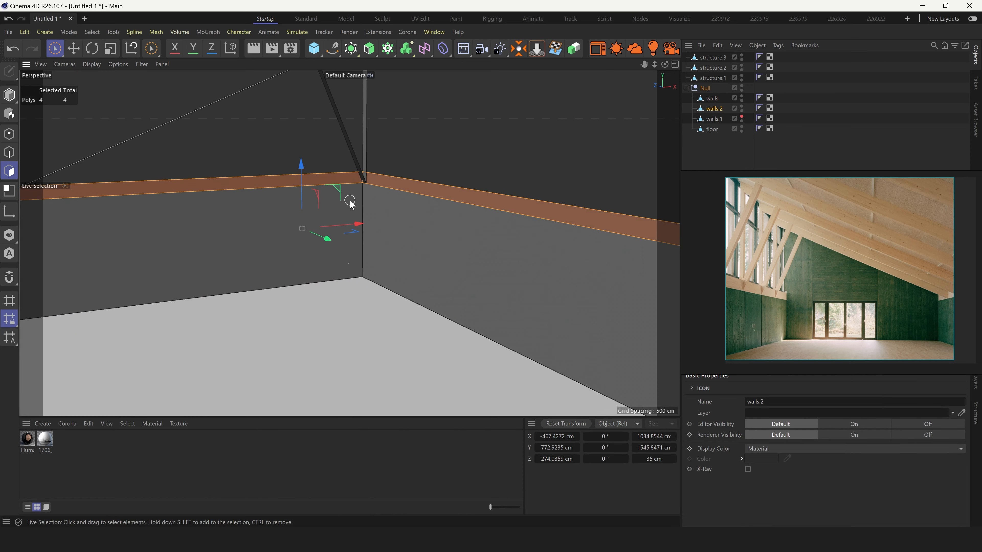
pyautogui.scroll(-5, 379, 227)
pyautogui.doubleClick(719, 112)
pyautogui.write('wooden')
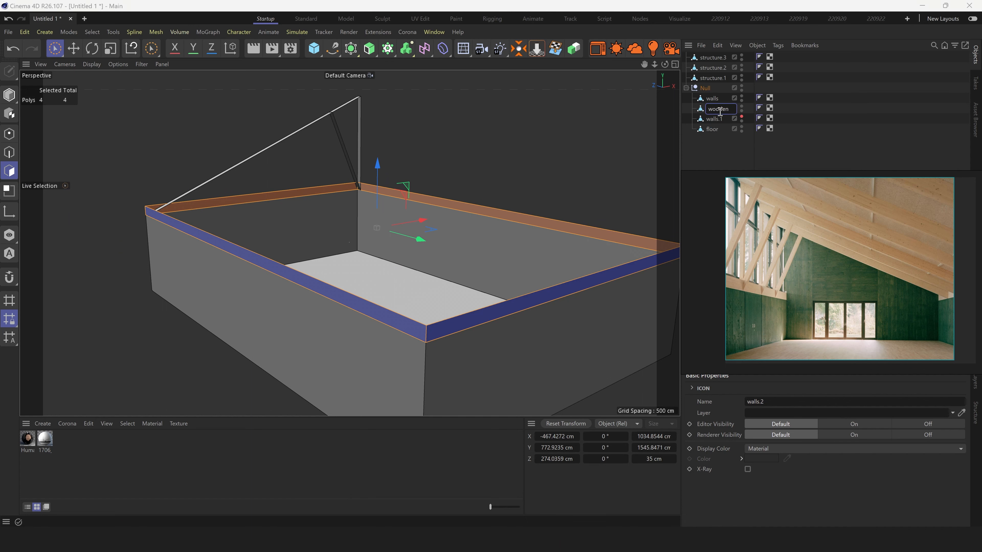
pyautogui.write(' beam')
pyautogui.press('Return')
# Extrude all four polygons of the wooden beam object with an offset of -30 cm
pyautogui.scroll(5, 369, 212)
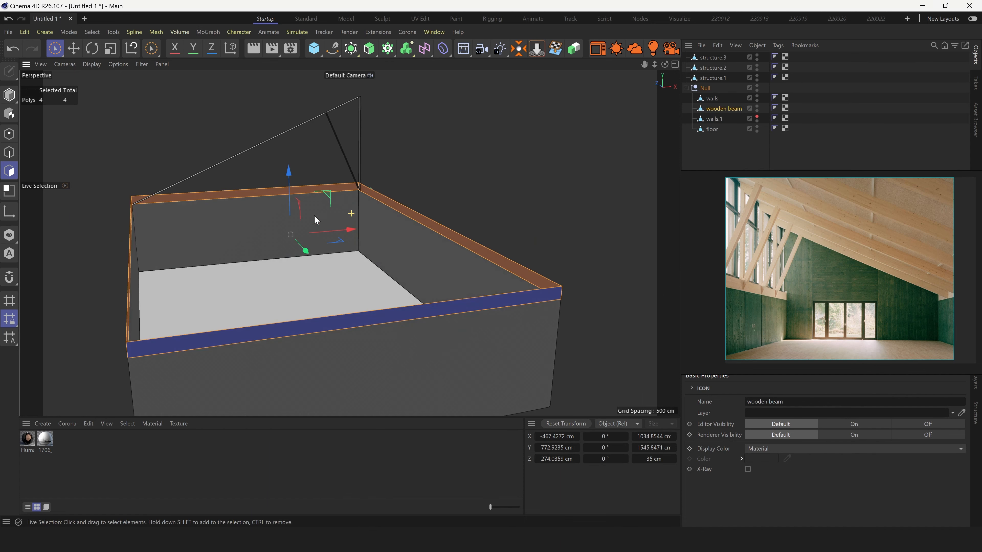
pyautogui.press('d')
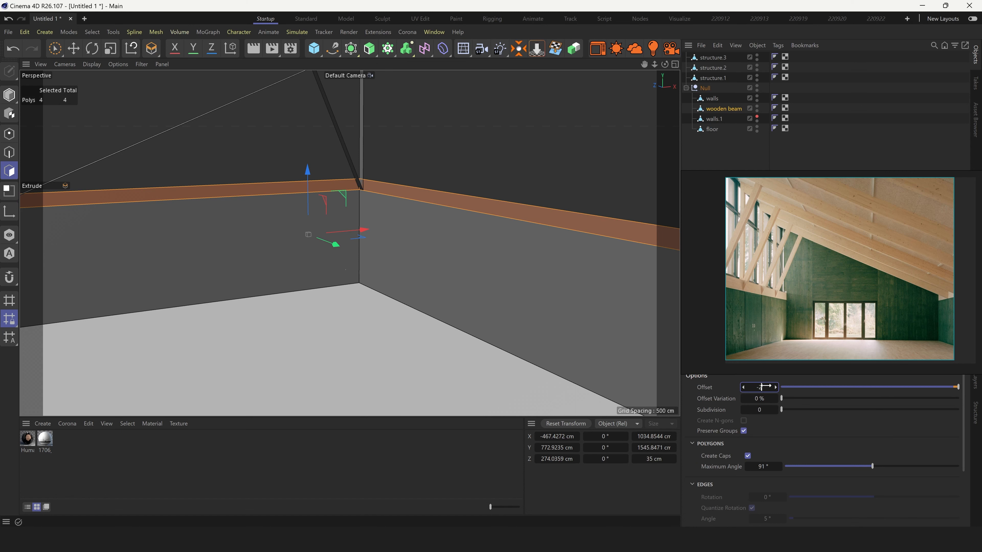
pyautogui.press('Return')
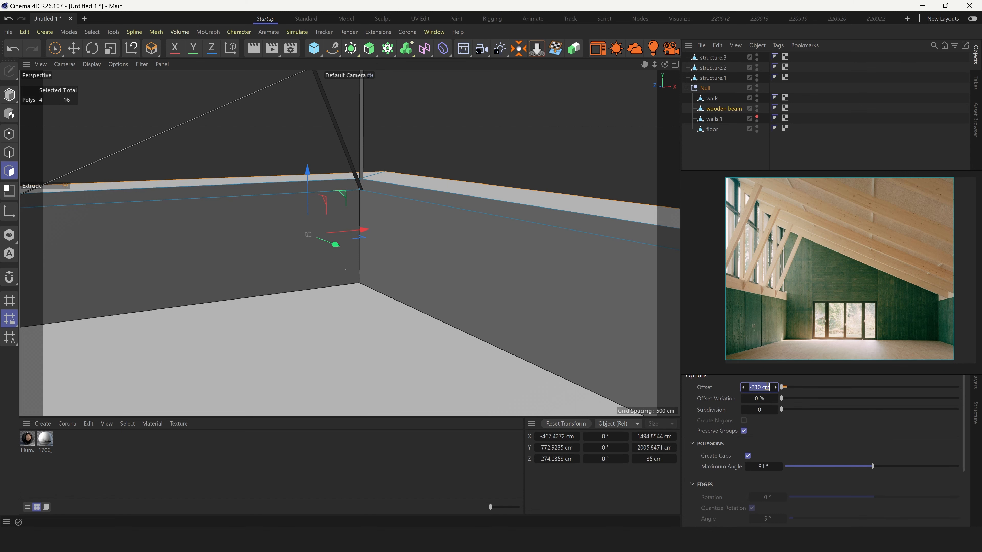
pyautogui.write('-30')
pyautogui.press('Return')
pyautogui.click(61, 50)
pyautogui.keyDown('alt'); pyautogui.moveTo(366, 158); pyautogui.dragTo(712, 285); pyautogui.keyUp('alt')
# Select all polygons of the wooden beam and reverse their normals
pyautogui.scroll(-3, 363, 170)
pyautogui.hotkey('ctrl', 'a')
pyautogui.press('u')
pyautogui.press('r')
pyautogui.keyDown('alt'); pyautogui.moveTo(437, 224); pyautogui.dragTo(240, 182); pyautogui.keyUp('alt')
# Extrude the vertical post polygon of structure.1 with an offset of -15 cm
pyautogui.click(713, 78)
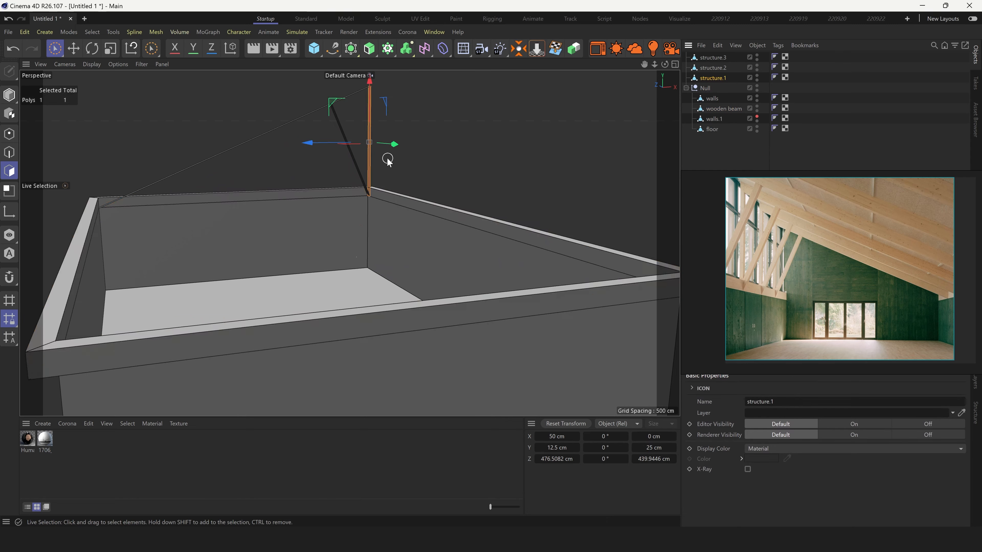
pyautogui.scroll(4, 389, 156)
pyautogui.keyDown('alt'); pyautogui.moveTo(373, 192); pyautogui.dragTo(428, 266); pyautogui.keyUp('alt')
pyautogui.press('d')
pyautogui.click(768, 387)
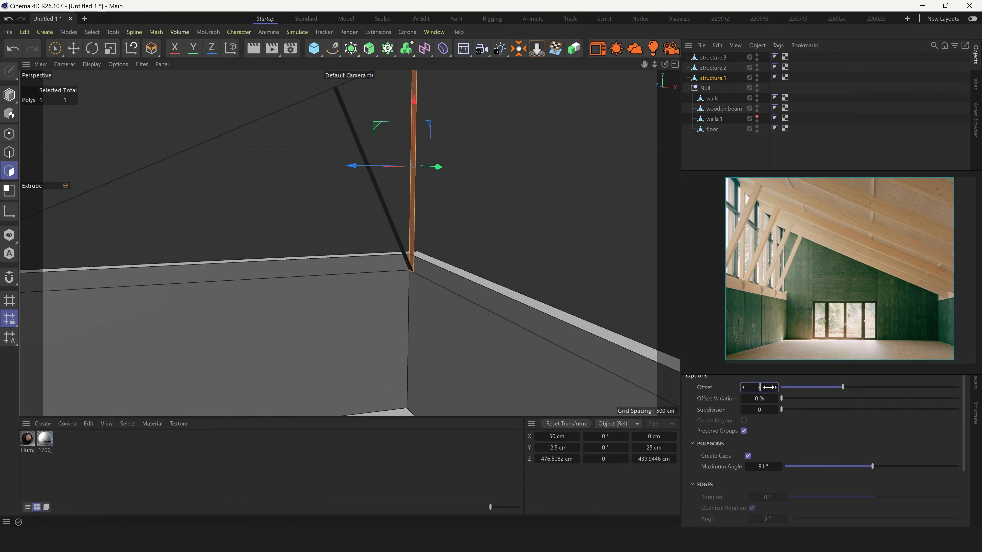
pyautogui.write('-15')
pyautogui.press('Return')
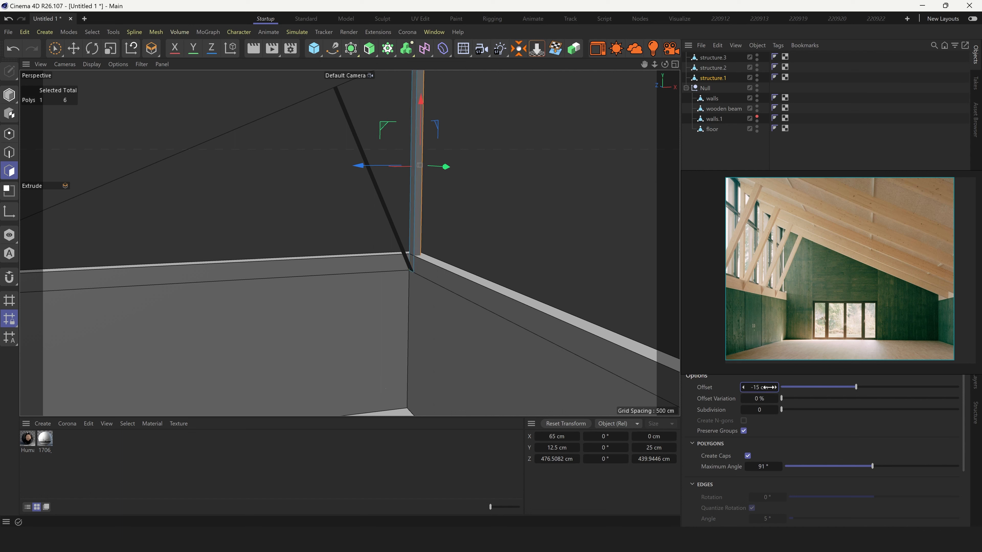
# Inspect the posts in the reference photo closely and set the vertical post's extrusion offset to -20 cm
pyautogui.scroll(5, 730, 346)
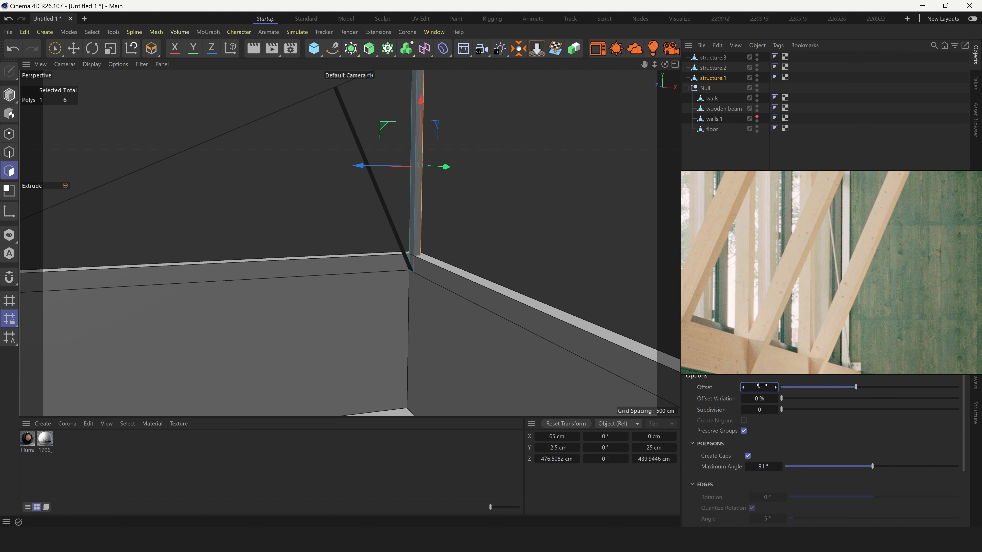
pyautogui.write('0')
pyautogui.press('Return')
pyautogui.click(55, 49)
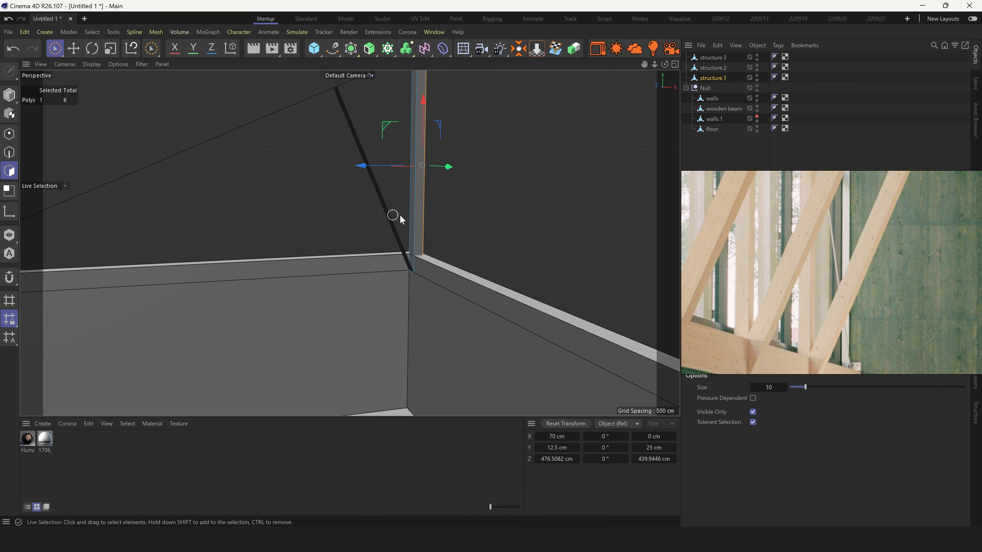
# Extrude the diagonal strut polygon of structure.2 with an offset of 20 cm
pyautogui.click(701, 72)
pyautogui.press('d')
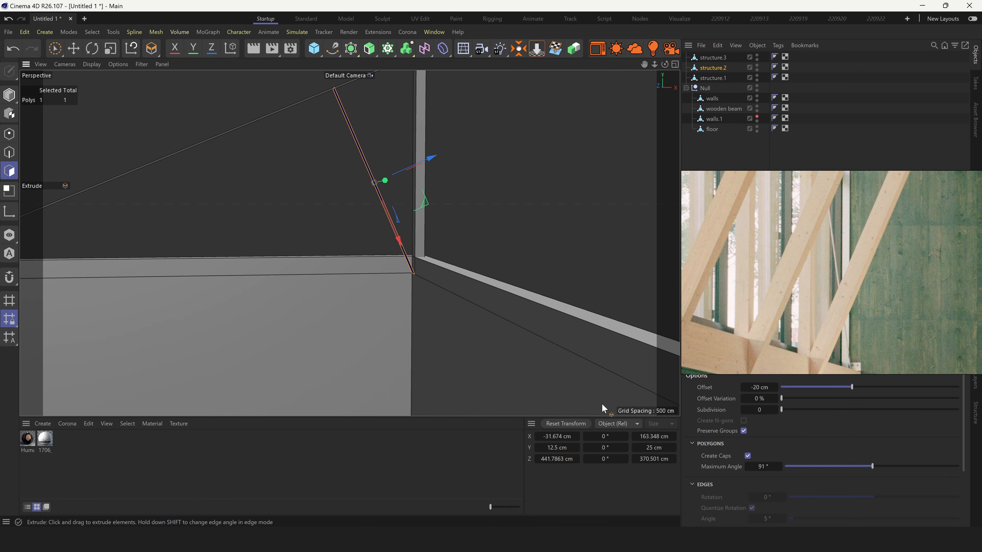
pyautogui.doubleClick(759, 387)
pyautogui.write('20')
pyautogui.press('Return')
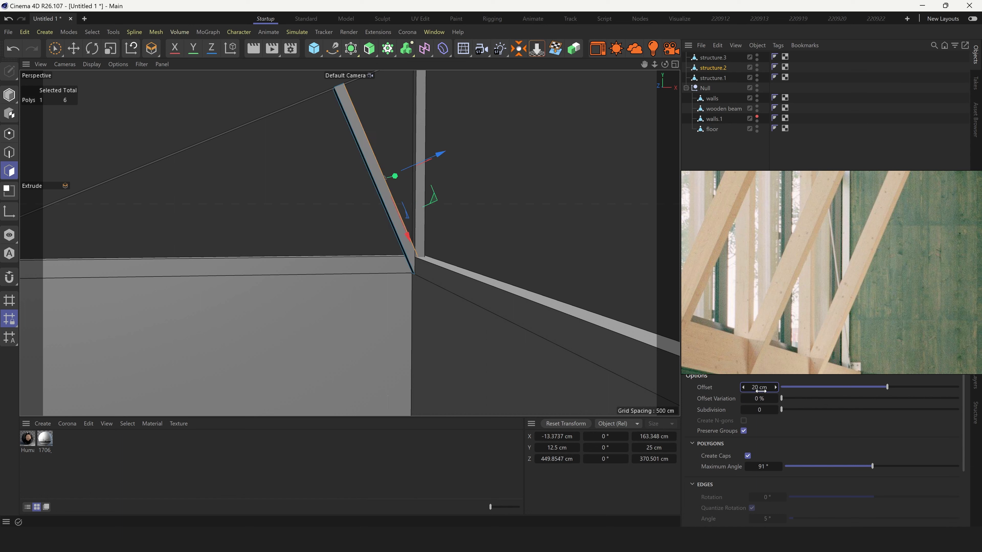
# Shift the extruded face of structure.2's diagonal strut along its normal to about X -11.5 cm, beside the vertical post's foot
pyautogui.scroll(3, 416, 261)
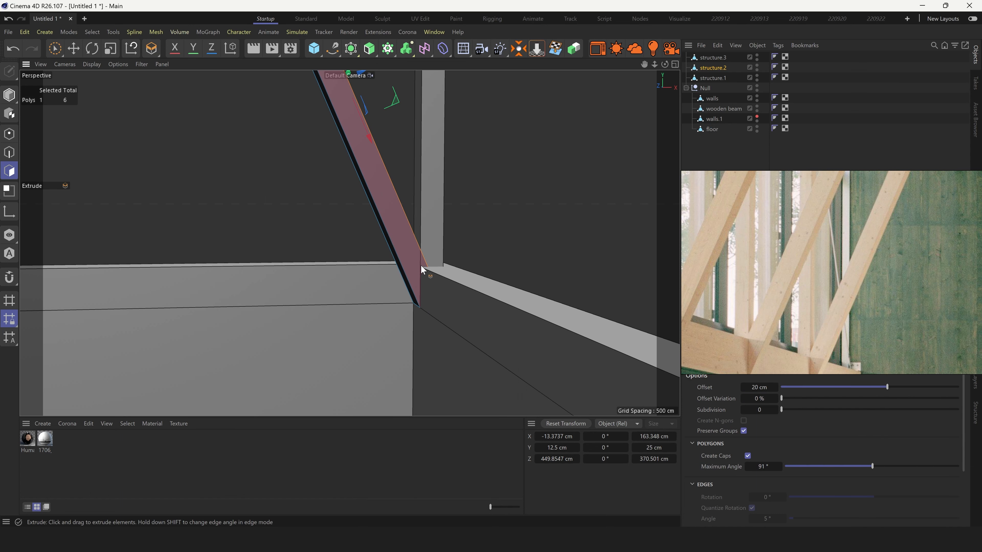
pyautogui.keyDown('alt'); pyautogui.moveTo(382, 129); pyautogui.dragTo(389, 163, button='middle'); pyautogui.keyUp('alt')
pyautogui.moveTo(407, 90); pyautogui.dragTo(400, 91)
pyautogui.keyDown('alt'); pyautogui.moveTo(435, 296); pyautogui.dragTo(435, 271); pyautogui.keyUp('alt')
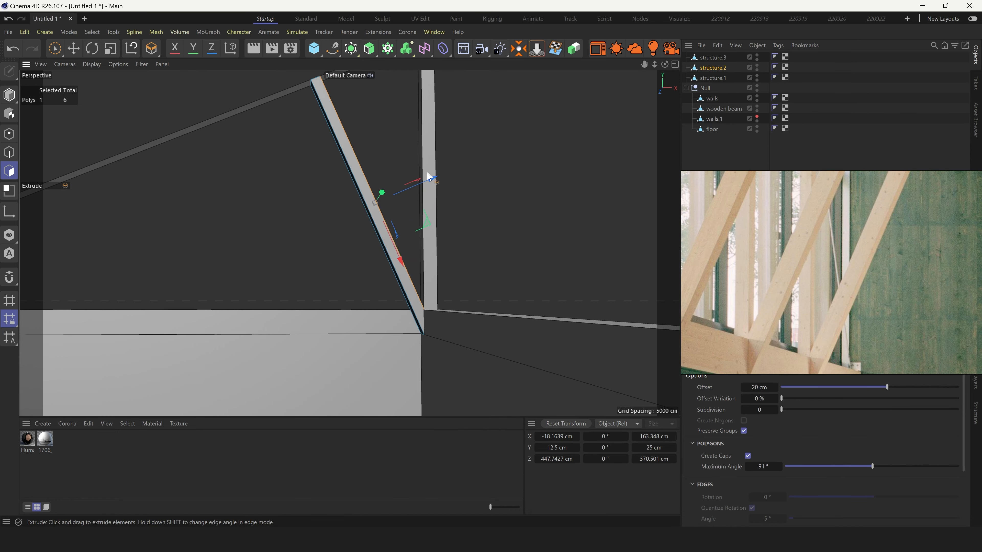
pyautogui.moveTo(430, 176); pyautogui.dragTo(438, 176)
# Loop-select the top faces of the wooden beam and raise them along their normals to about Z 310 cm
pyautogui.press('u')
pyautogui.press('l')
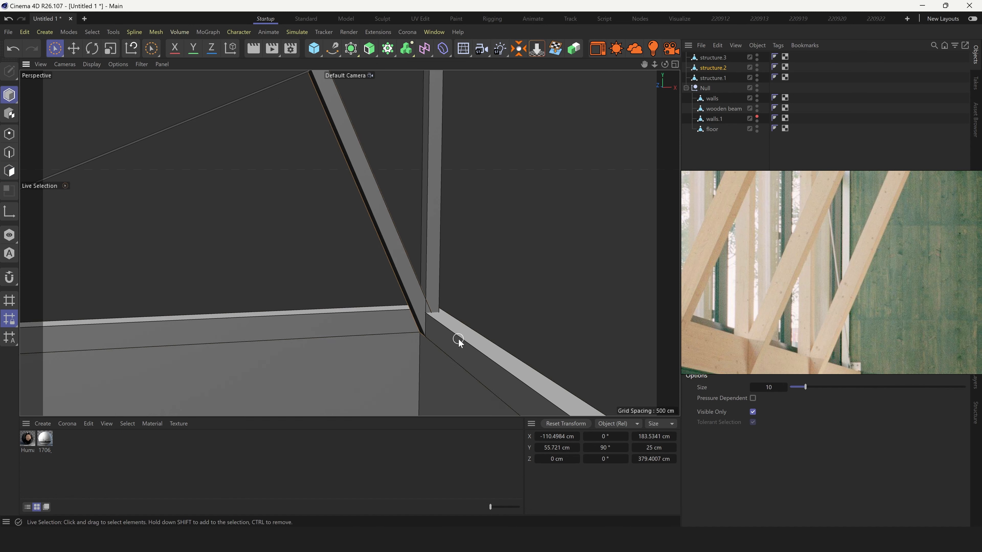
pyautogui.click(458, 339)
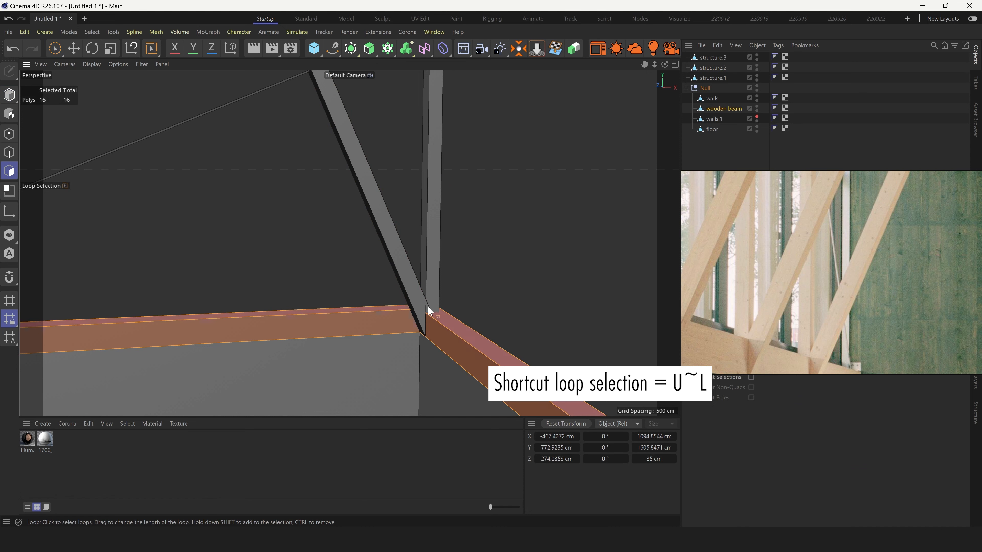
pyautogui.click(424, 333)
pyautogui.press('m')
pyautogui.press('z')
pyautogui.scroll(-2, 425, 331)
pyautogui.moveTo(427, 323); pyautogui.dragTo(427, 294)
pyautogui.click(55, 48)
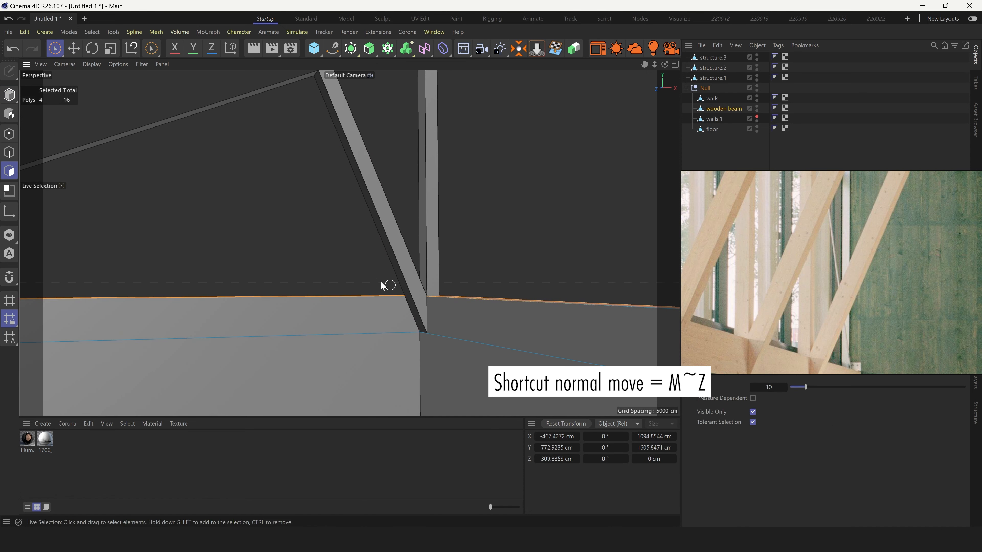
pyautogui.scroll(-3, 367, 296)
pyautogui.keyDown('alt'); pyautogui.moveTo(365, 297); pyautogui.dragTo(331, 297); pyautogui.keyUp('alt')
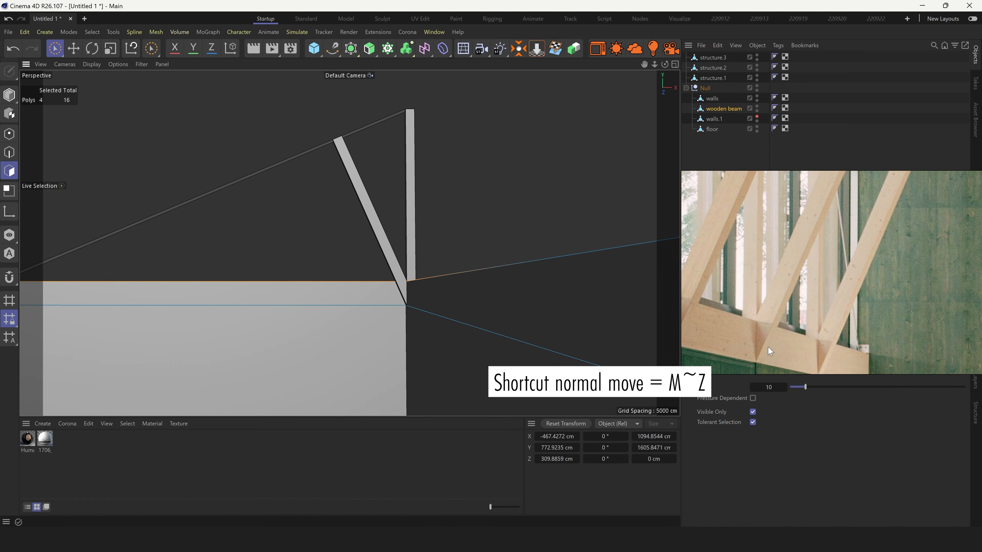
# Extrude the two polygons of the sloping rafter structure.3 with an offset of -48.7 cm
pyautogui.press('Return')
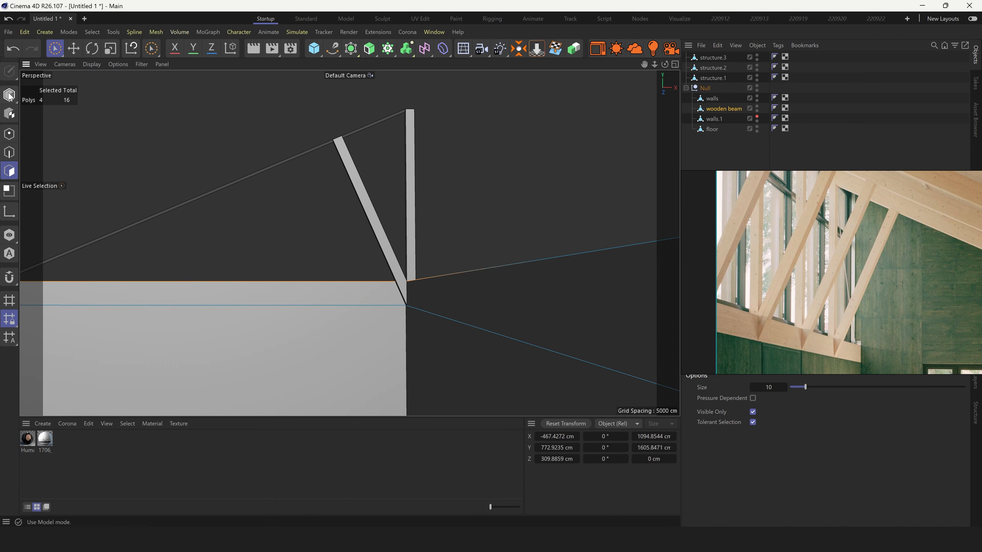
pyautogui.click(230, 182)
pyautogui.keyDown('alt'); pyautogui.moveTo(230, 182); pyautogui.dragTo(257, 184); pyautogui.keyUp('alt')
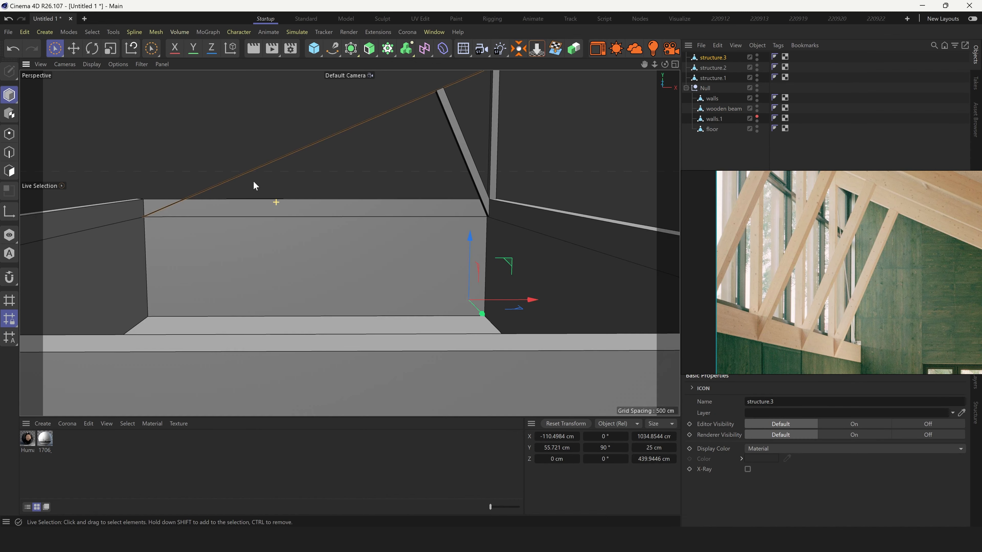
pyautogui.press('Return')
pyautogui.click(167, 213)
pyautogui.moveTo(167, 212)
pyautogui.keyDown('alt'); pyautogui.mouseDown()
pyautogui.moveTo(215, 238)
pyautogui.moveTo(179, 215)
pyautogui.mouseUp(); pyautogui.keyUp('alt')
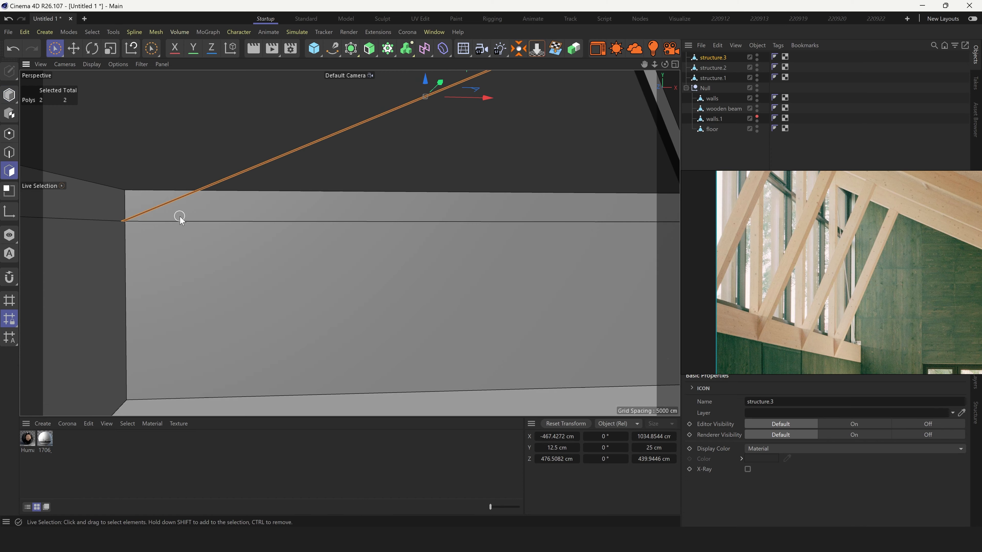
pyautogui.press('d')
pyautogui.moveTo(759, 387); pyautogui.dragTo(769, 387)
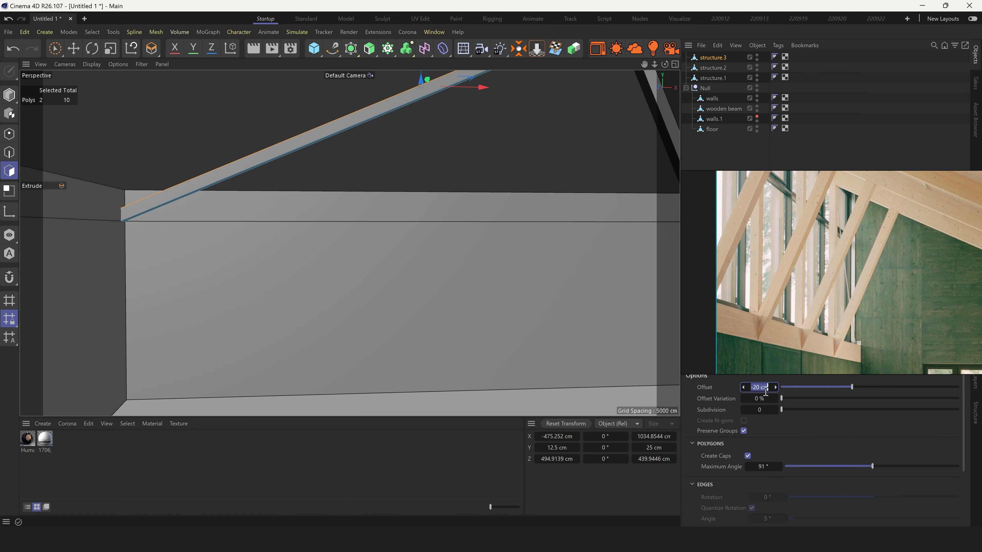
pyautogui.moveTo(852, 388); pyautogui.dragTo(826, 388)
pyautogui.keyDown('alt'); pyautogui.moveTo(117, 180); pyautogui.dragTo(150, 213); pyautogui.keyUp('alt')
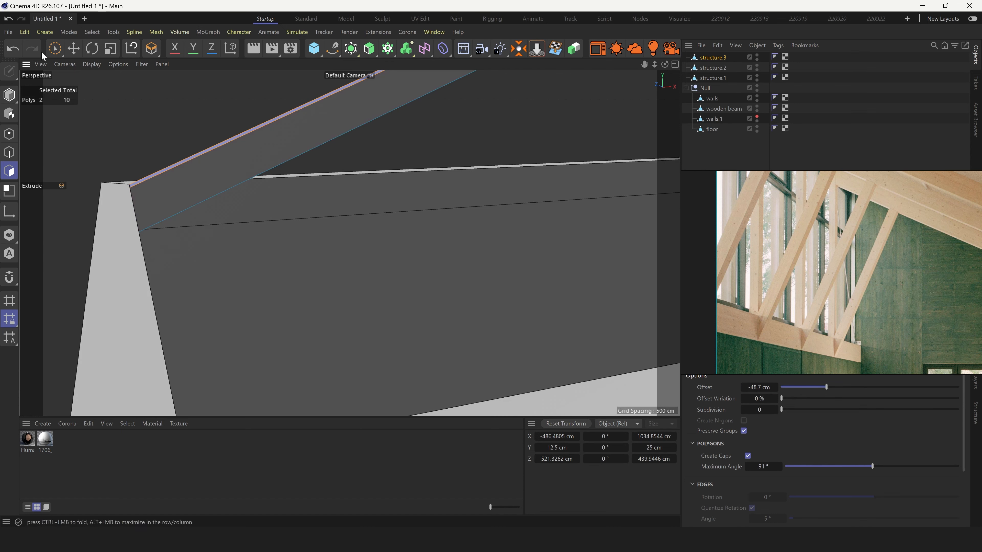
# Select all polygons of the sloping rafter structure.3 and reverse their normals
pyautogui.click(53, 49)
pyautogui.hotkey('ctrl', 'a')
pyautogui.scroll(-4, 128, 235)
pyautogui.keyDown('alt'); pyautogui.moveTo(450, 133); pyautogui.dragTo(366, 193); pyautogui.keyUp('alt')
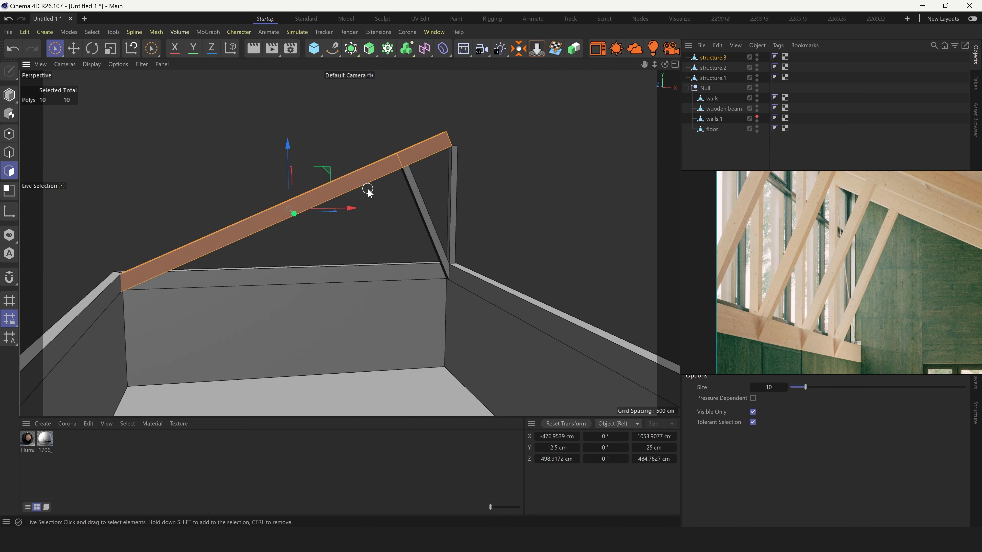
# Lengthen the rafter past the vertical post by moving its upper end polygon along its normal to about X 133 cm
pyautogui.keyDown('alt'); pyautogui.moveTo(434, 158); pyautogui.dragTo(452, 182); pyautogui.keyUp('alt')
pyautogui.click(448, 123)
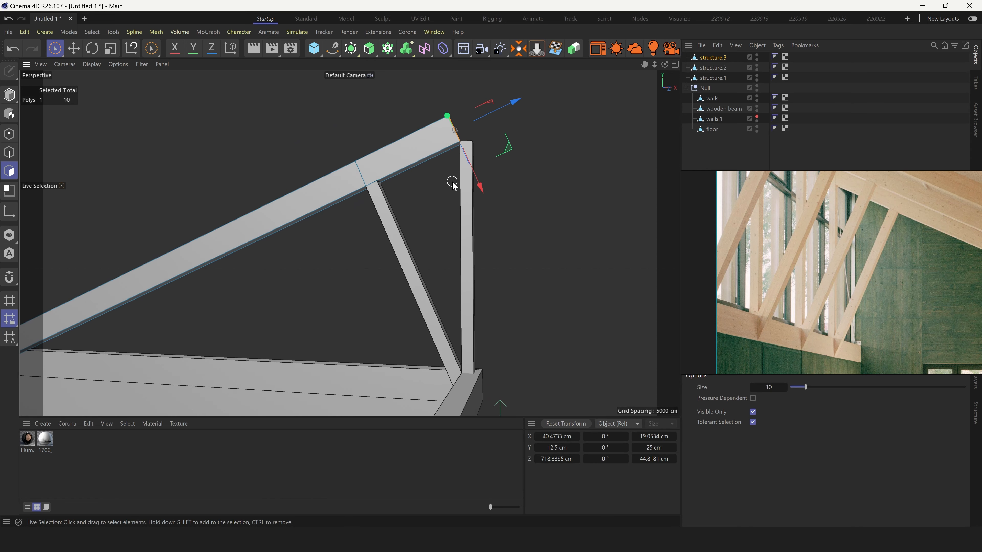
pyautogui.moveTo(513, 103); pyautogui.dragTo(579, 84)
pyautogui.keyDown('alt'); pyautogui.moveTo(462, 157); pyautogui.dragTo(428, 225, button='right'); pyautogui.keyUp('alt')
pyautogui.scroll(-4, 793, 223)
pyautogui.scroll(4, 792, 223)
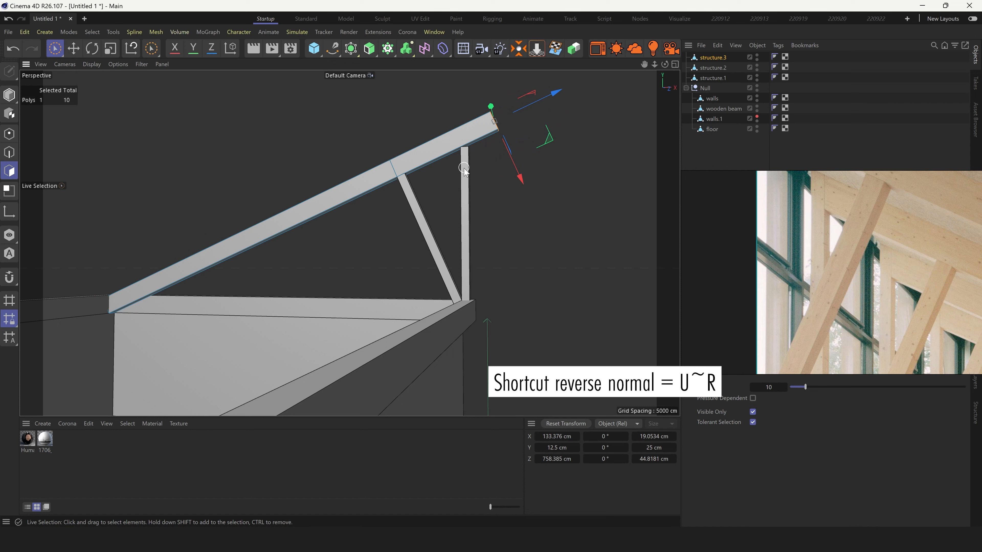
# Select the top end of the vertical post structure.1 and move it up until it extends above the rafter
pyautogui.press('Return')
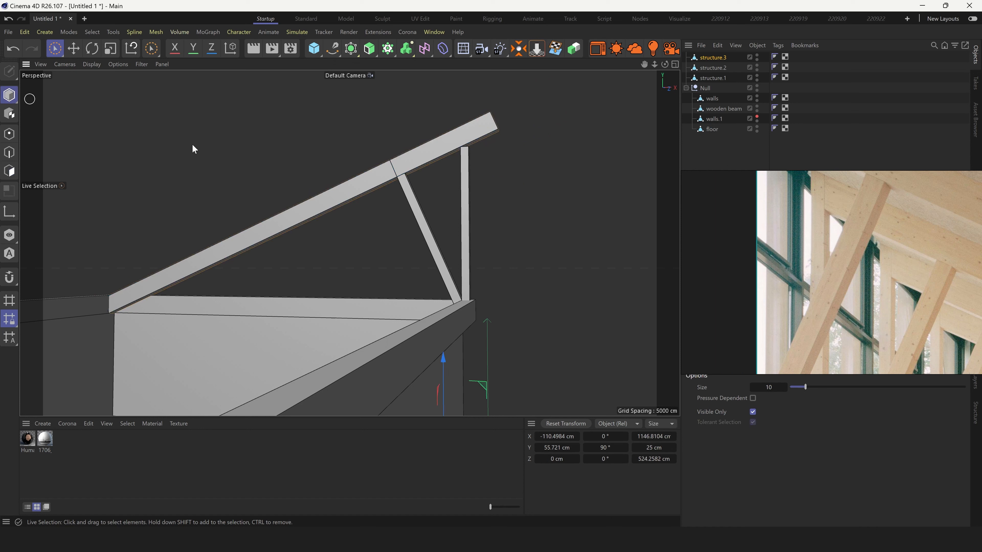
pyautogui.click(468, 179)
pyautogui.click(10, 170)
pyautogui.moveTo(57, 51); pyautogui.dragTo(97, 86)
pyautogui.moveTo(501, 171); pyautogui.dragTo(412, 128)
pyautogui.scroll(3, 461, 141)
pyautogui.moveTo(471, 209); pyautogui.dragTo(470, 166)
pyautogui.click(54, 49)
pyautogui.click(97, 63)
# With snapping enabled, line-cut the rafter structure.3 in the front view along the inner edge of the vertical post
pyautogui.press('Return')
pyautogui.click(449, 154)
pyautogui.scroll(-2, 447, 174)
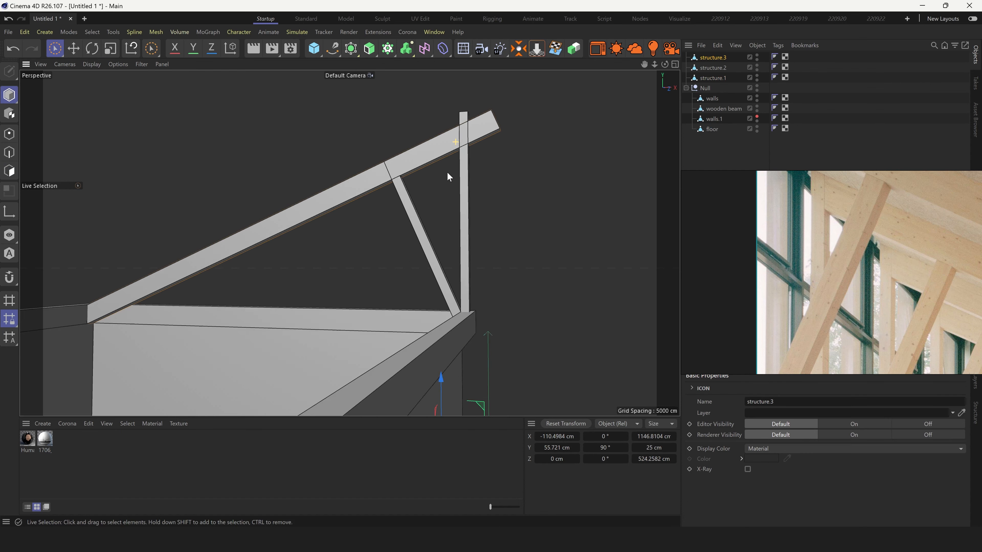
pyautogui.press('Return')
pyautogui.scroll(-2, 449, 177)
pyautogui.press('F5')
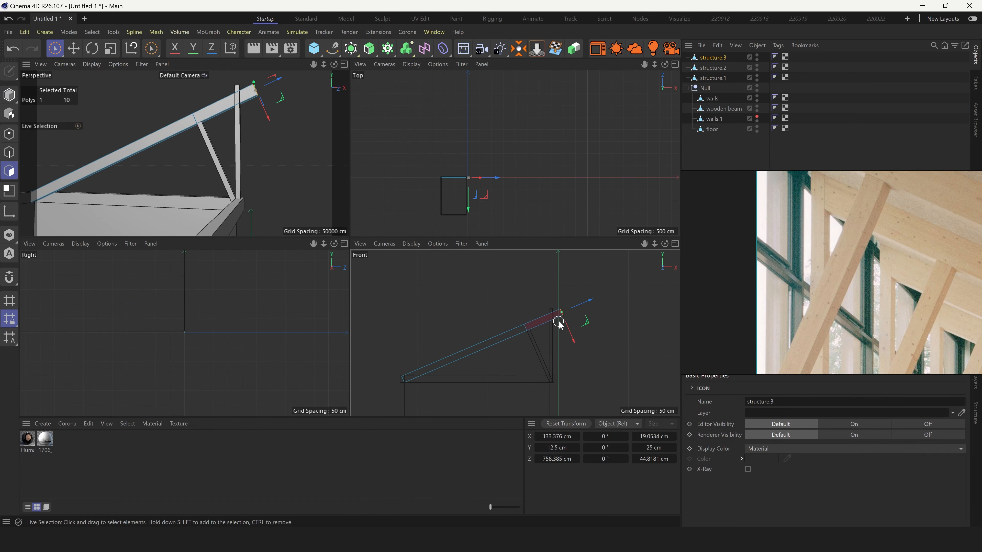
pyautogui.scroll(5, 556, 325)
pyautogui.press('k')
pyautogui.press('k')
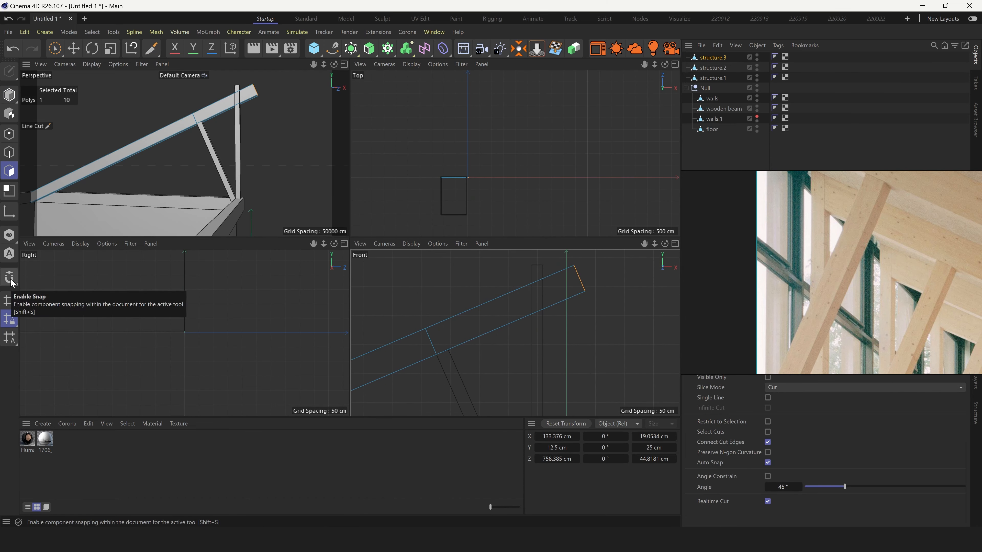
pyautogui.click(10, 277)
pyautogui.click(531, 265)
pyautogui.click(532, 355)
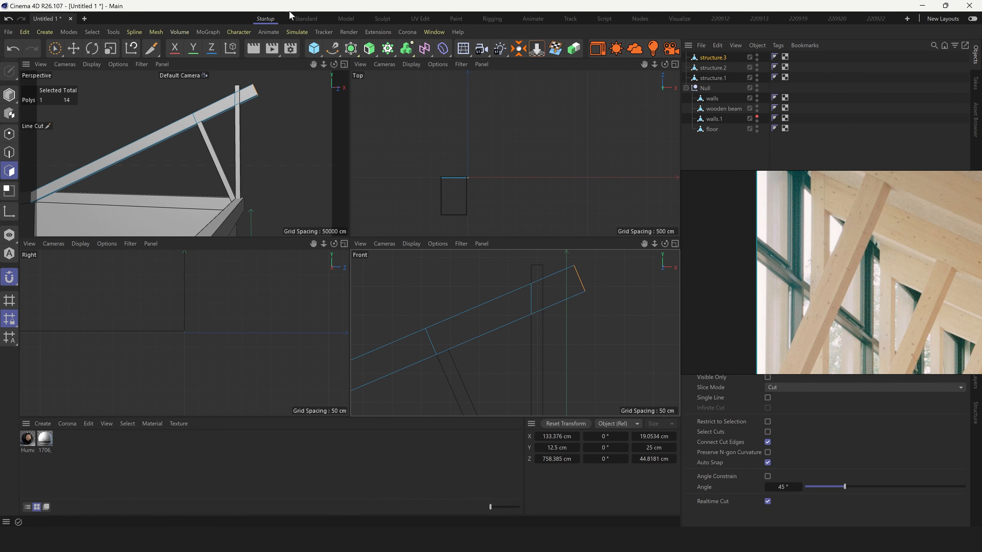
# Delete the rafter polygons beyond the cut at the vertical post and return to the full perspective view
pyautogui.press('0')
pyautogui.moveTo(600, 364); pyautogui.dragTo(514, 254)
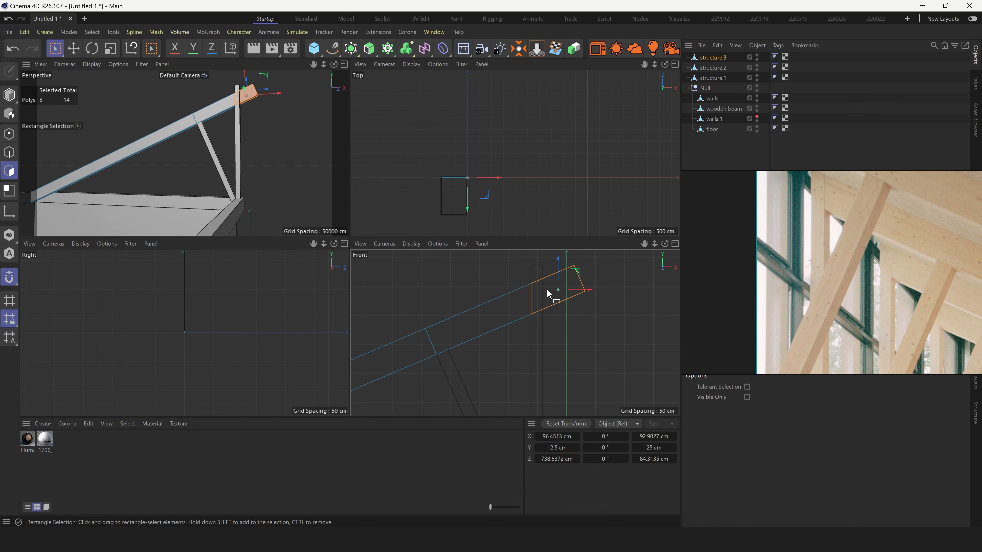
pyautogui.press('Delete')
pyautogui.click(344, 64)
# Compare the joint between the diagonal strut structure.2 and the rafter with the timber joints in the reference photo
pyautogui.scroll(2, 463, 146)
pyautogui.click(419, 259)
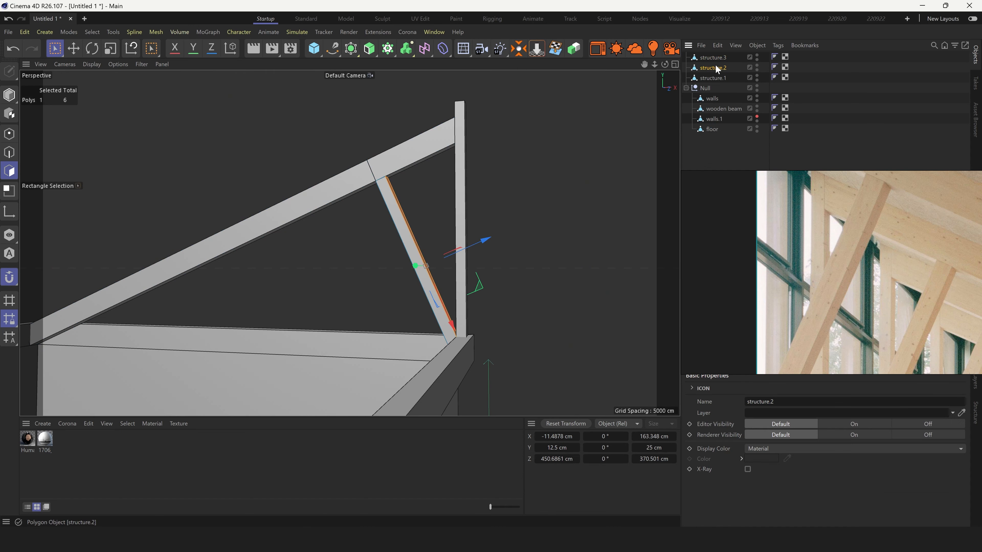
pyautogui.press('9')
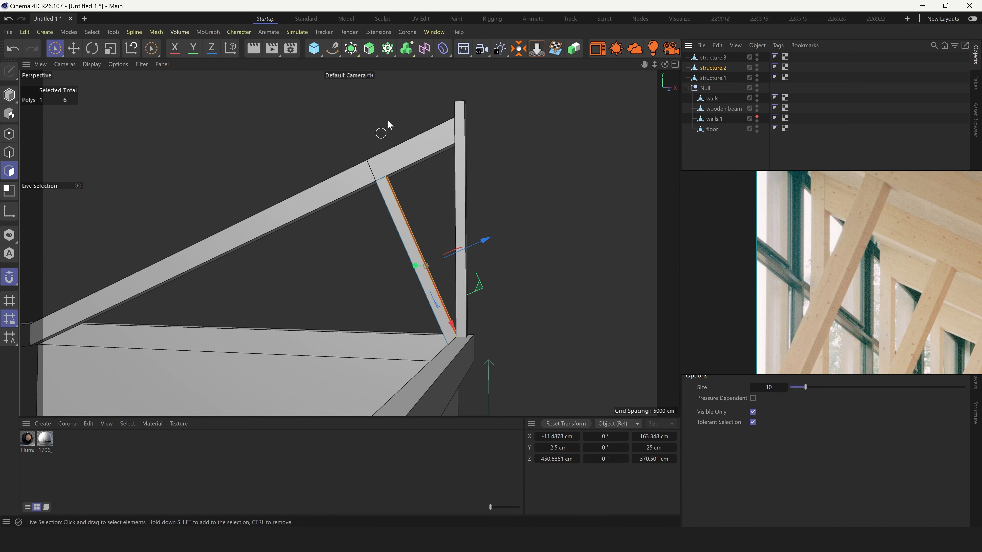
pyautogui.scroll(3, 865, 197)
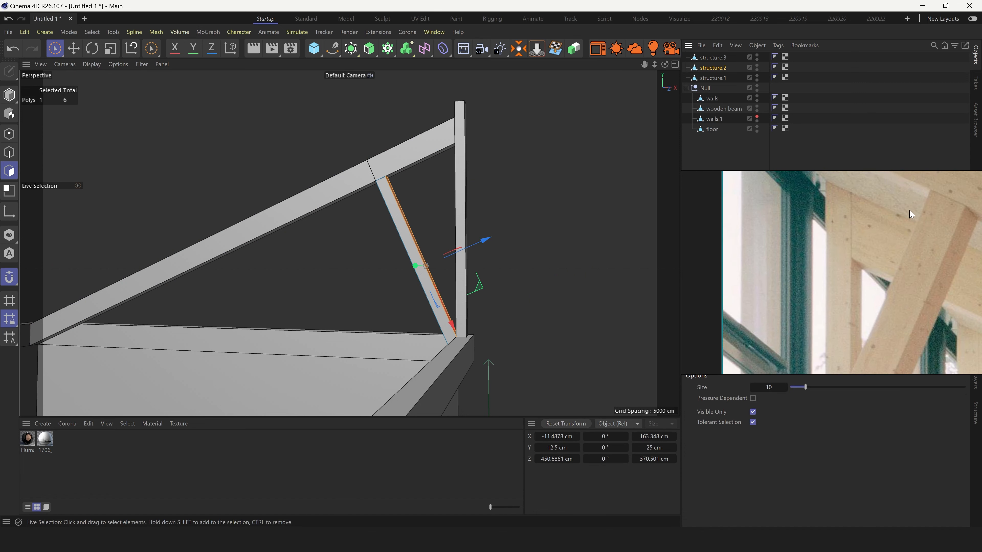
pyautogui.scroll(-3, 916, 228)
pyautogui.scroll(-3, 285, 256)
pyautogui.keyDown('alt'); pyautogui.moveTo(285, 257); pyautogui.dragTo(453, 233); pyautogui.keyUp('alt')
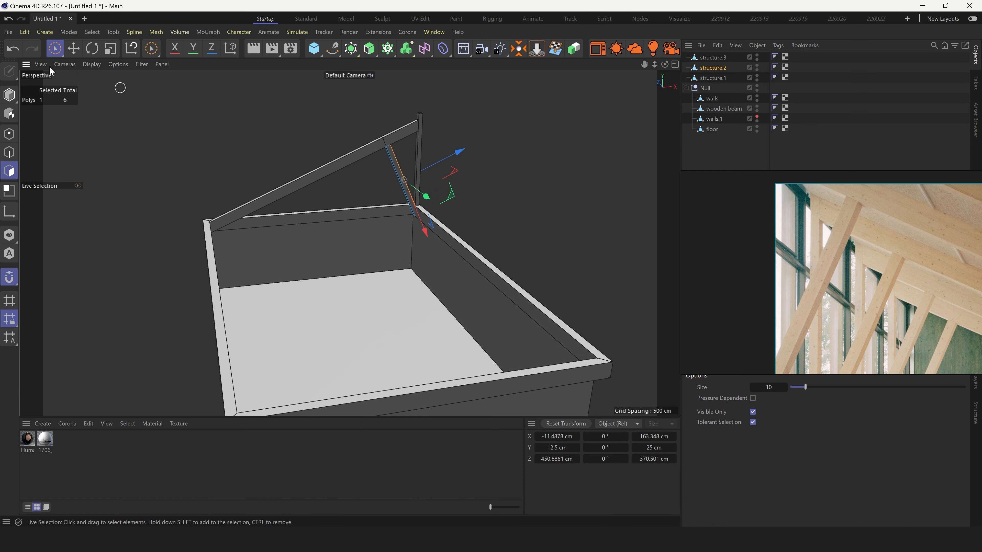
# Group structure.1, structure.2 and structure.3, name the group "roof" and center its axis on the geometry
pyautogui.press('Return')
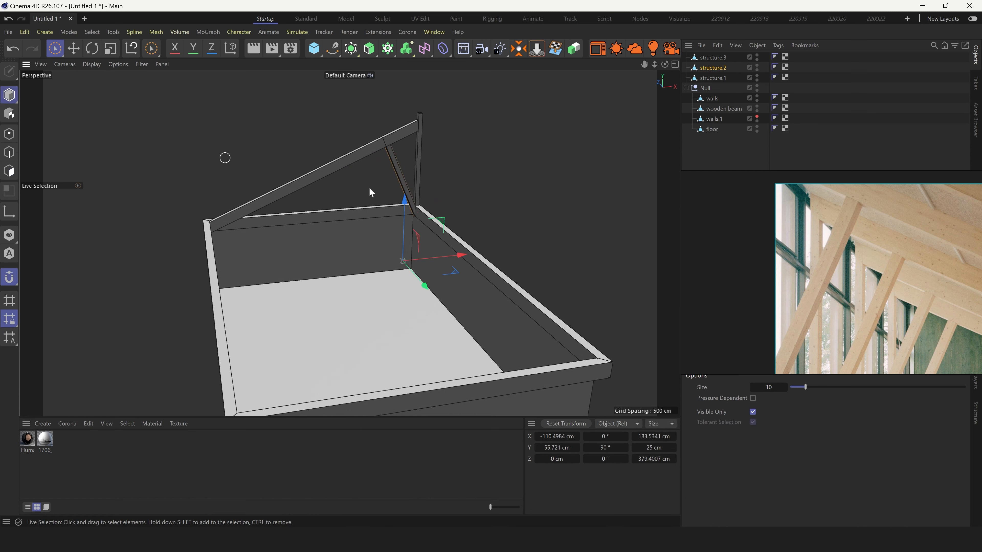
pyautogui.scroll(2, 428, 158)
pyautogui.hotkey('alt', 'g')
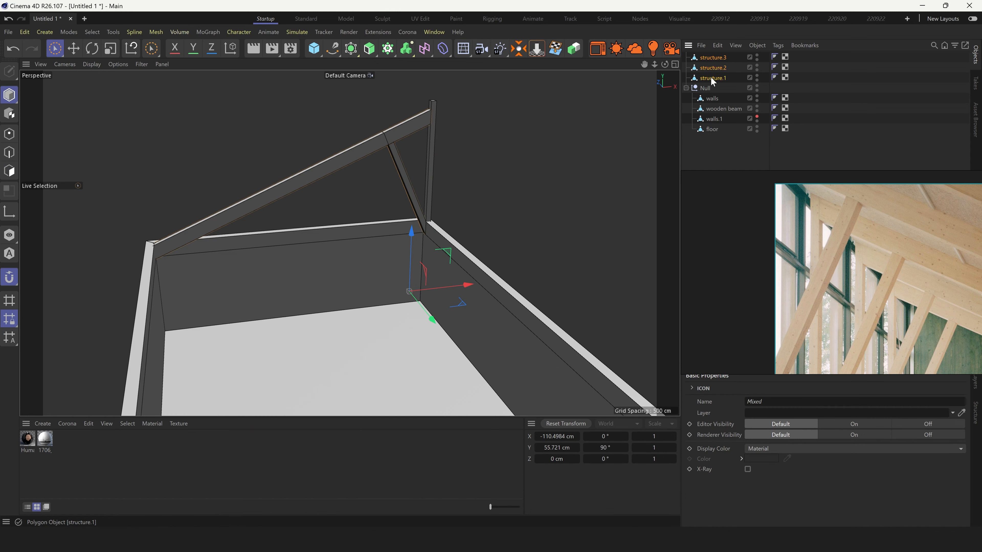
pyautogui.doubleClick(711, 57)
pyautogui.write('roof')
pyautogui.press('Return')
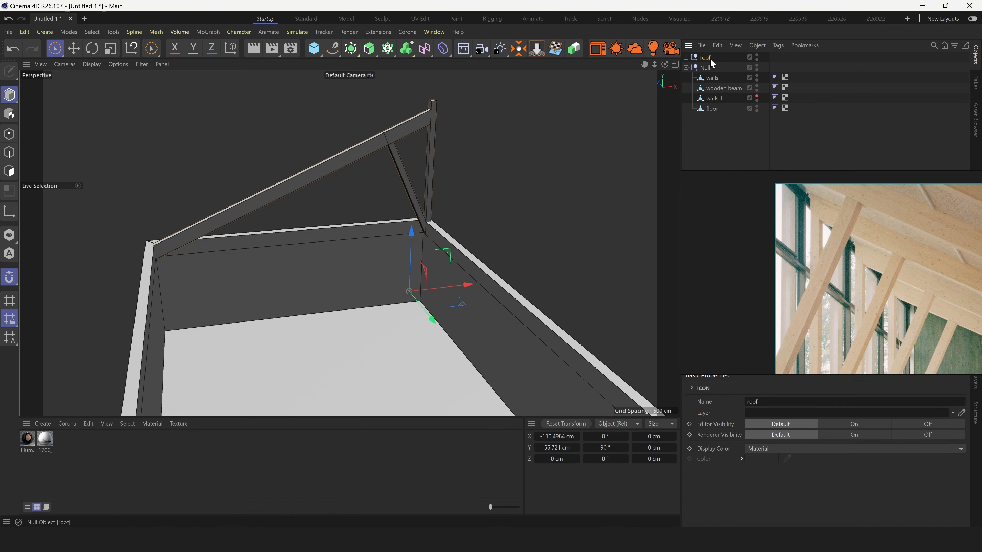
pyautogui.click(520, 51)
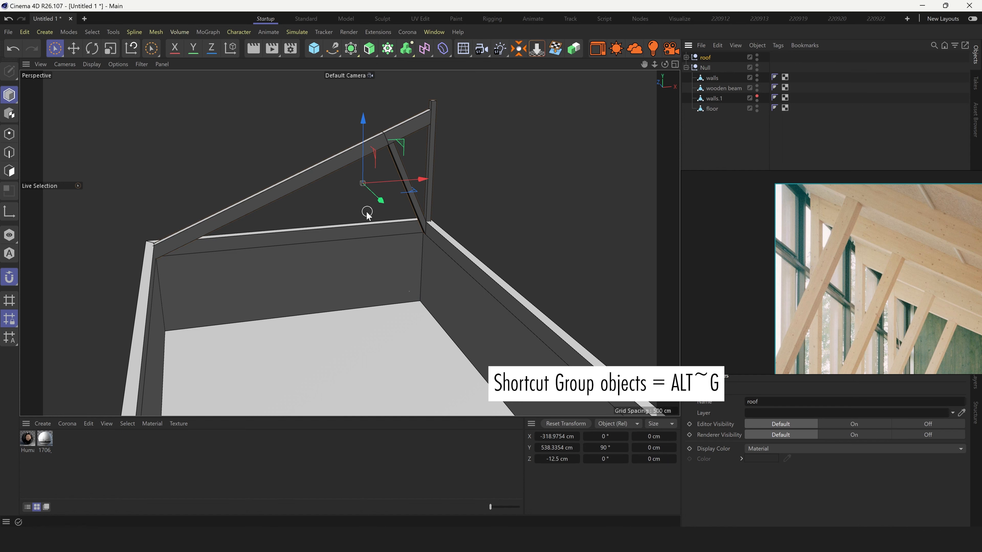
# Lengthen the room by selecting the end points of the walls, wooden beam and floor opposite the roof frame and moving them outward
pyautogui.keyDown('alt'); pyautogui.moveTo(366, 213); pyautogui.dragTo(342, 164); pyautogui.keyUp('alt')
pyautogui.keyDown('alt'); pyautogui.moveTo(371, 194); pyautogui.dragTo(380, 167, button='middle'); pyautogui.keyUp('alt')
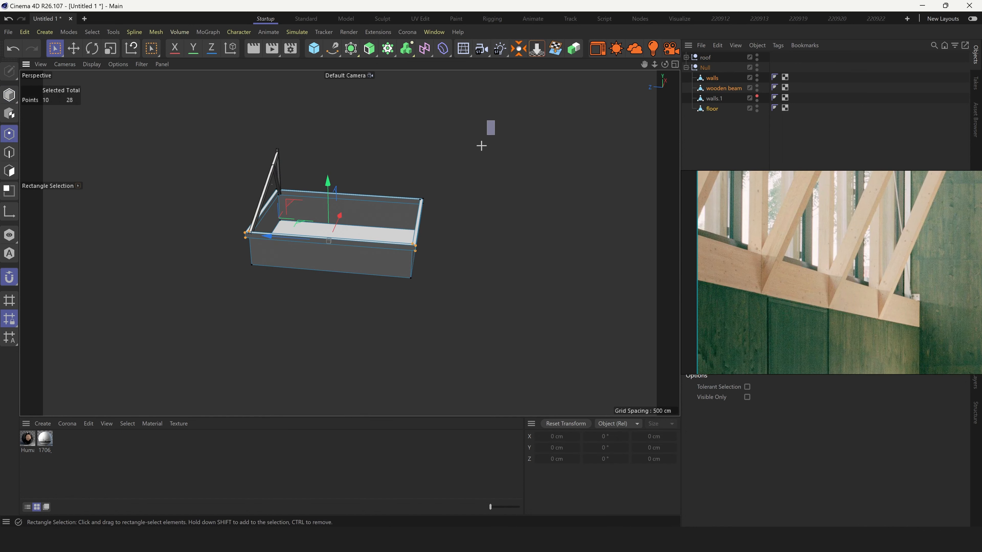
pyautogui.moveTo(495, 121); pyautogui.dragTo(369, 317)
pyautogui.moveTo(359, 233); pyautogui.dragTo(460, 240)
pyautogui.keyDown('alt'); pyautogui.moveTo(464, 240); pyautogui.dragTo(541, 201); pyautogui.keyUp('alt')
pyautogui.click(711, 156)
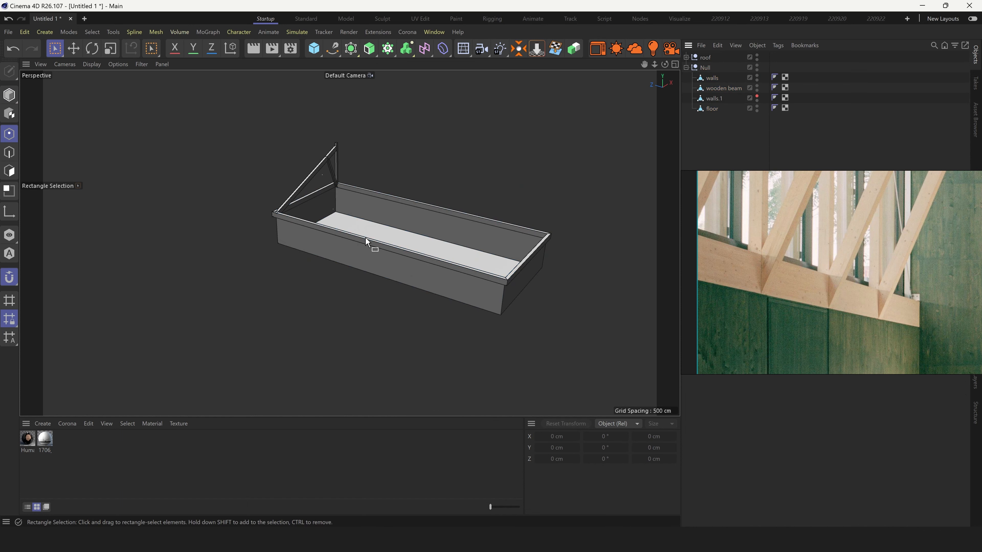
pyautogui.moveTo(366, 237)
pyautogui.keyDown('alt'); pyautogui.mouseDown()
pyautogui.moveTo(334, 259)
pyautogui.moveTo(360, 313)
pyautogui.moveTo(432, 300)
pyautogui.moveTo(384, 226)
pyautogui.moveTo(377, 250)
pyautogui.mouseUp(); pyautogui.keyUp('alt')
pyautogui.moveTo(55, 49); pyautogui.dragTo(78, 66)
pyautogui.click(77, 66)
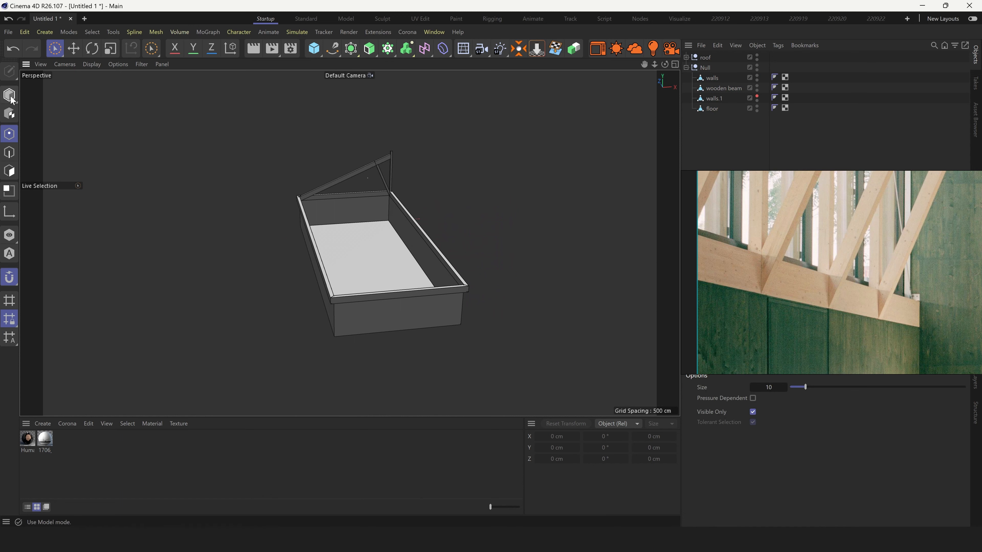
# Add a Cloner and place the roof group inside it as its child
pyautogui.scroll(5, 387, 174)
pyautogui.scroll(3, 399, 169)
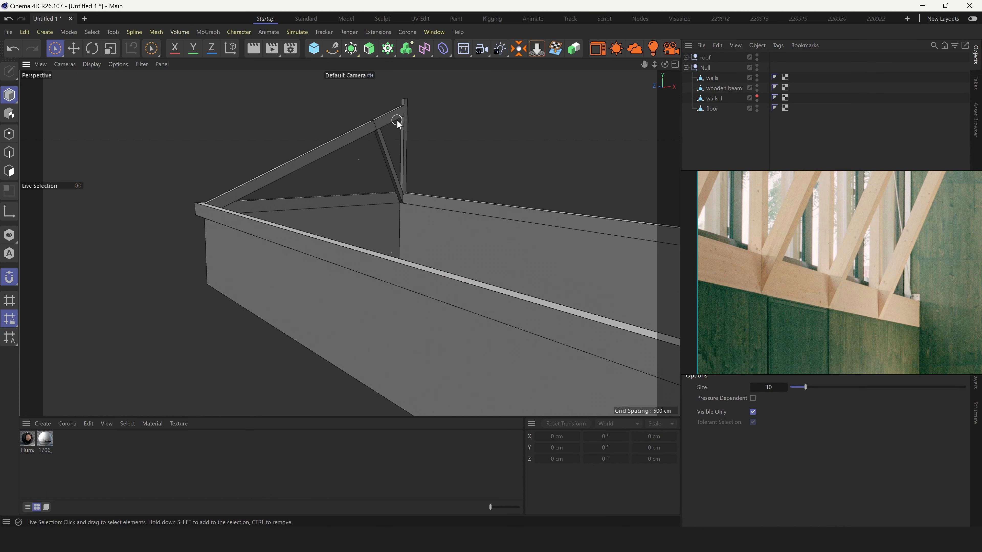
pyautogui.click(365, 131)
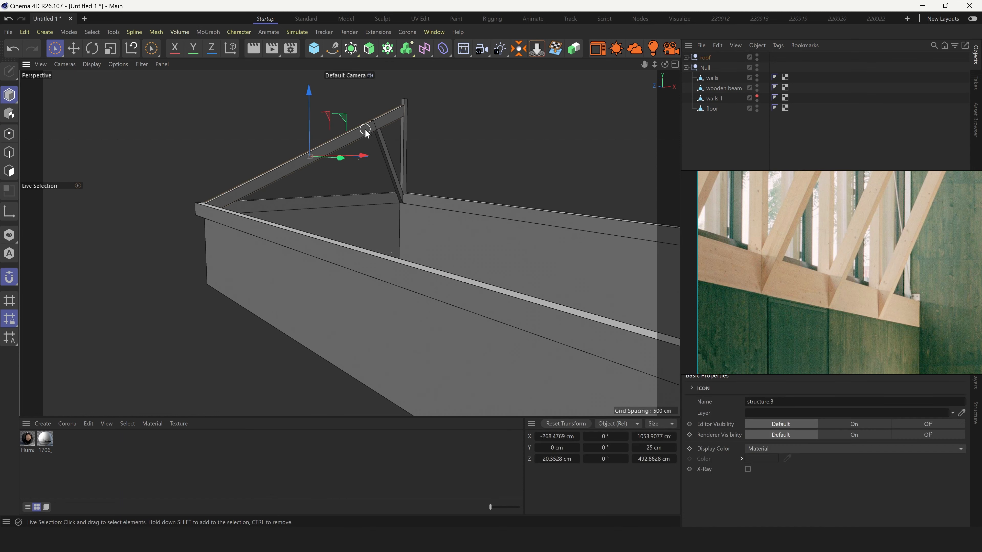
pyautogui.click(686, 67)
pyautogui.click(705, 57)
pyautogui.scroll(-4, 339, 177)
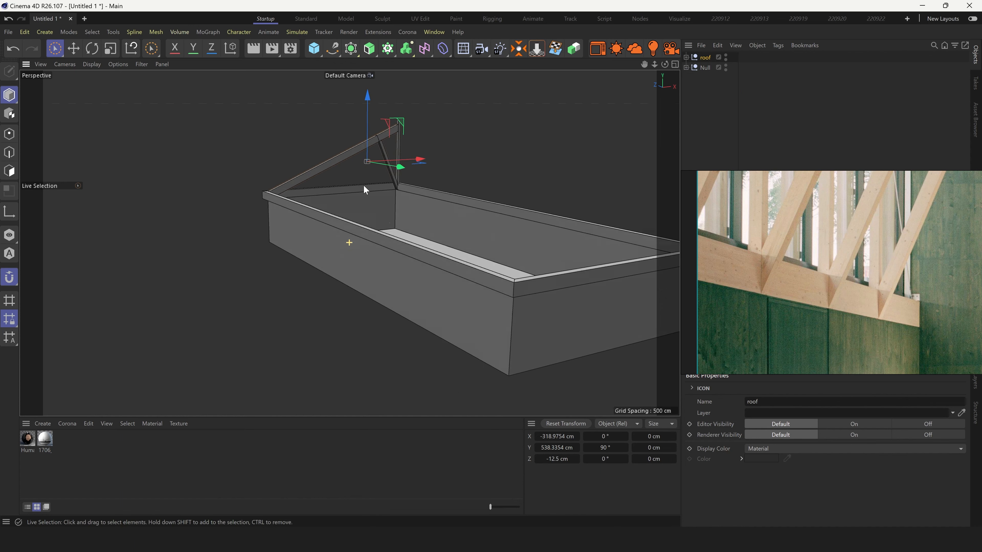
pyautogui.scroll(5, 366, 189)
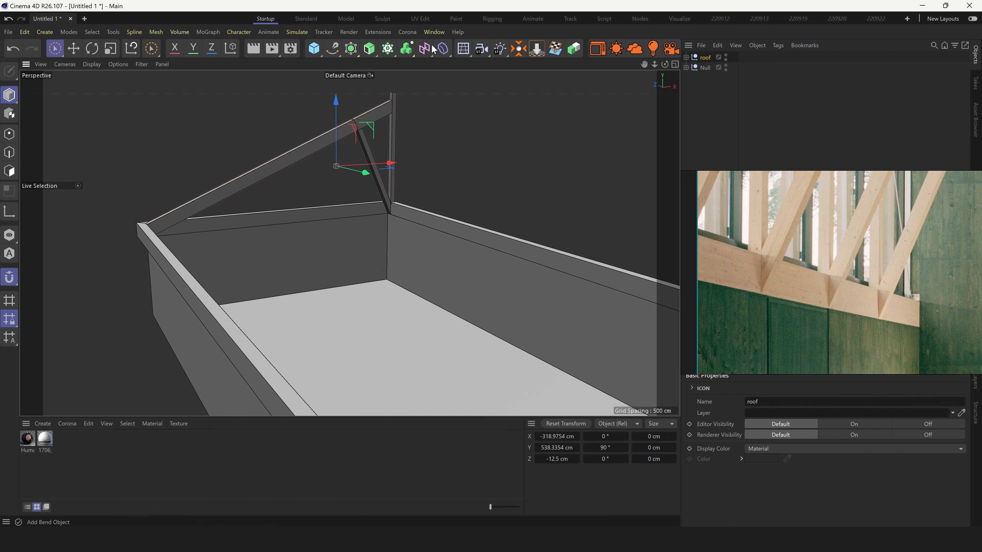
pyautogui.click(388, 49)
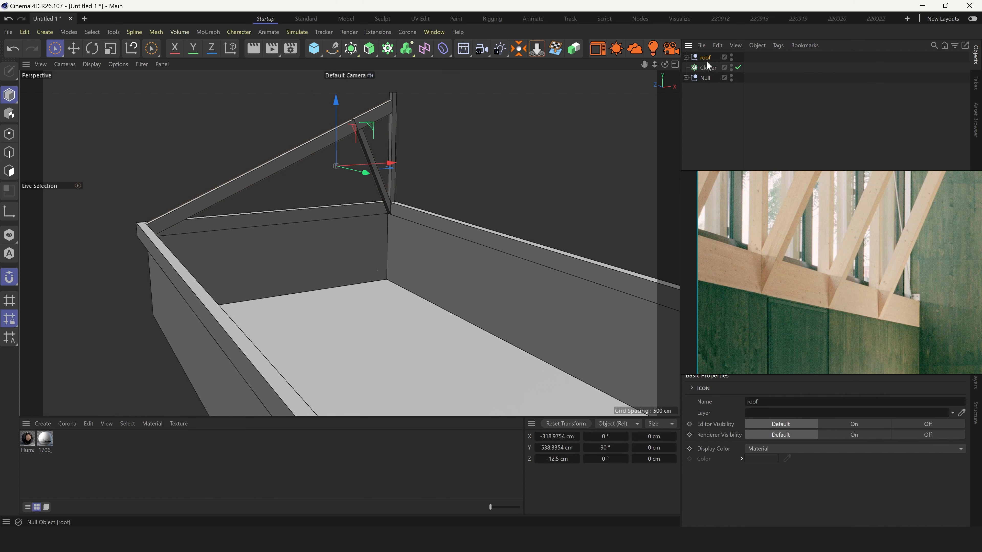
pyautogui.moveTo(707, 59); pyautogui.dragTo(706, 69)
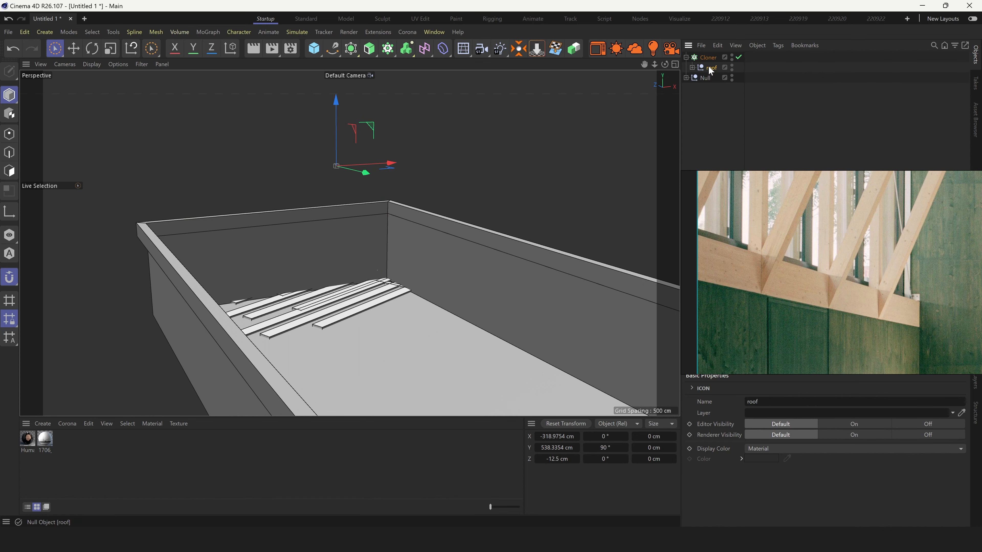
# Set the Cloner to Linear mode and turn off Reset Coordinates so the roof frames keep their orientation
pyautogui.click(327, 325)
pyautogui.press('o')
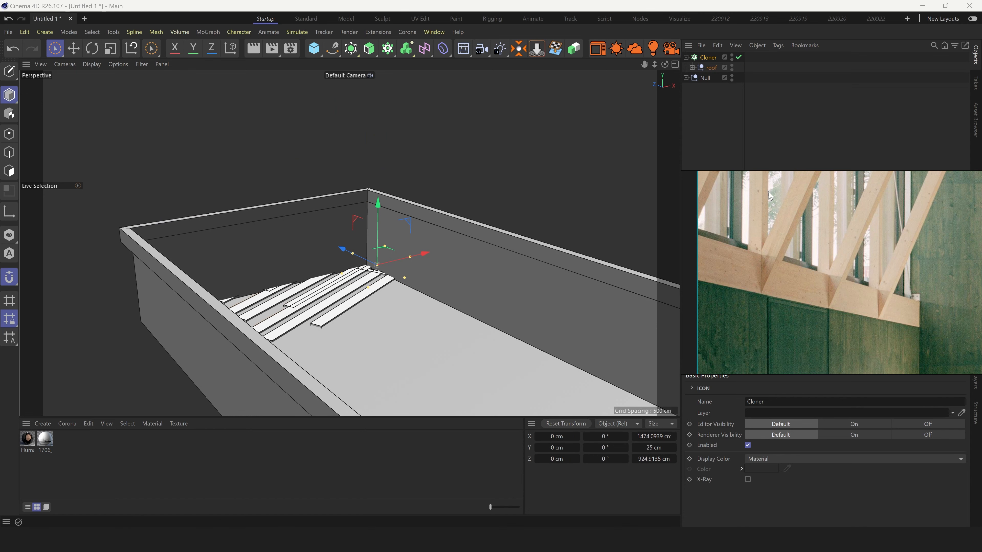
pyautogui.moveTo(754, 193); pyautogui.dragTo(762, 138)
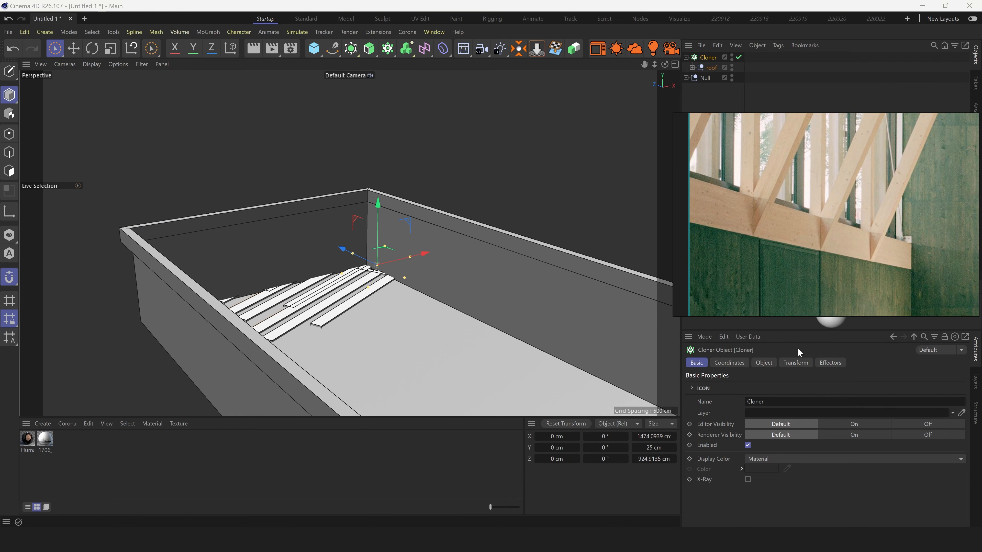
pyautogui.click(770, 364)
pyautogui.click(778, 388)
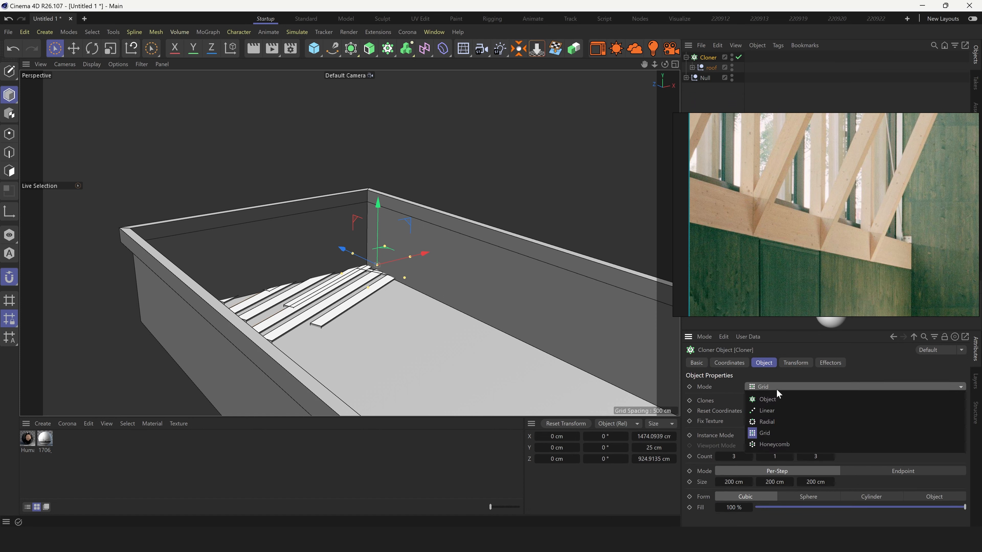
pyautogui.click(776, 405)
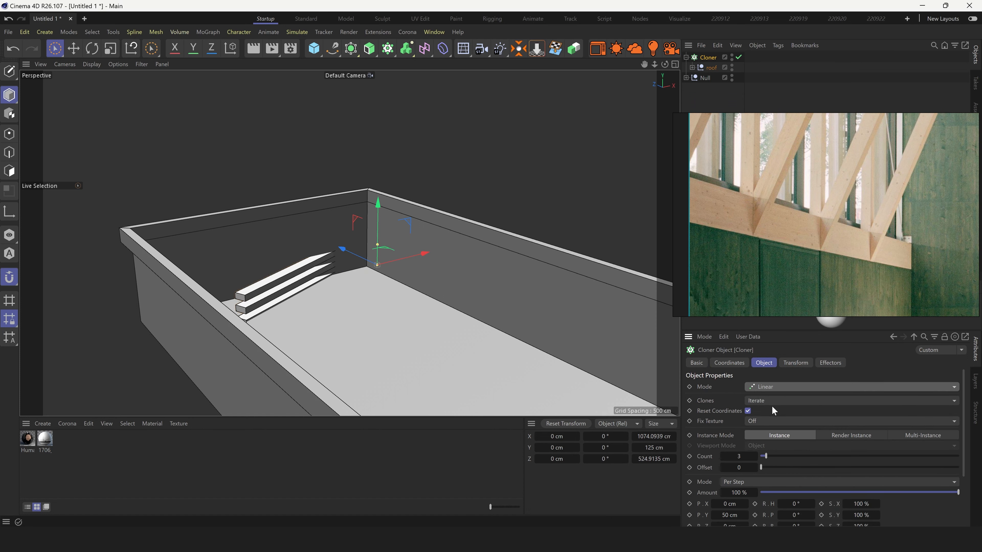
pyautogui.click(748, 411)
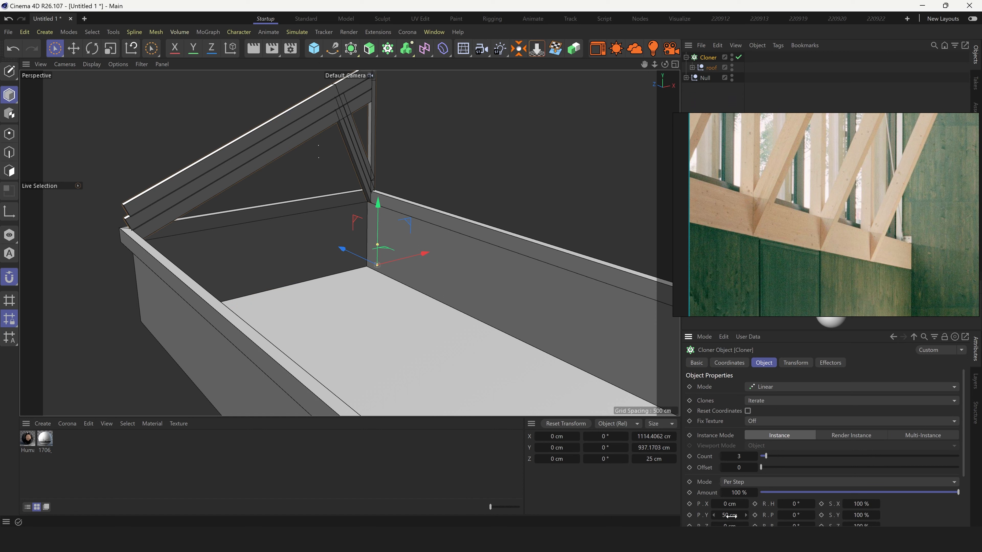
# Set the Cloner's per-step position to 0 cm in Y and -270 cm in Z, matching the rafter spacing in the reference photo
pyautogui.moveTo(735, 517); pyautogui.dragTo(736, 515)
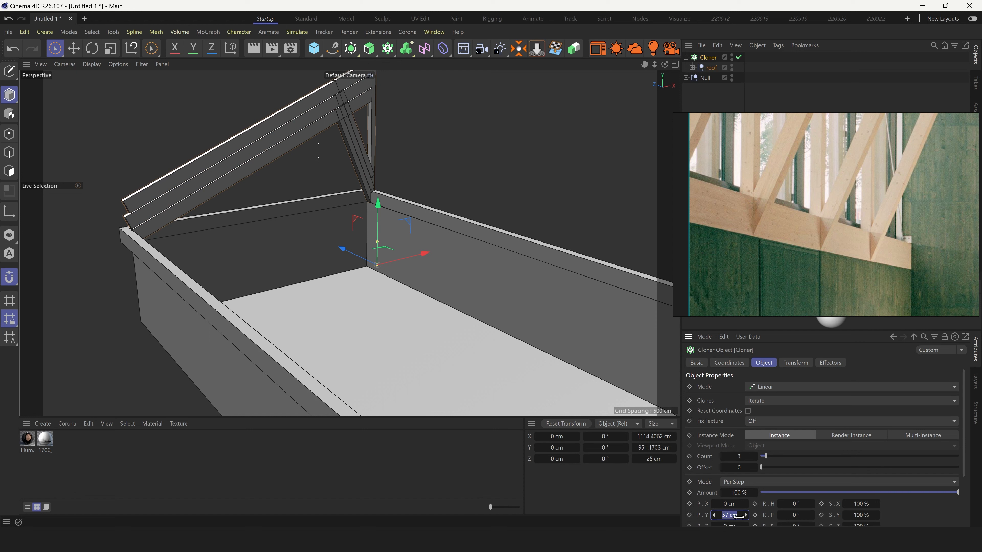
pyautogui.write('0')
pyautogui.press('Return')
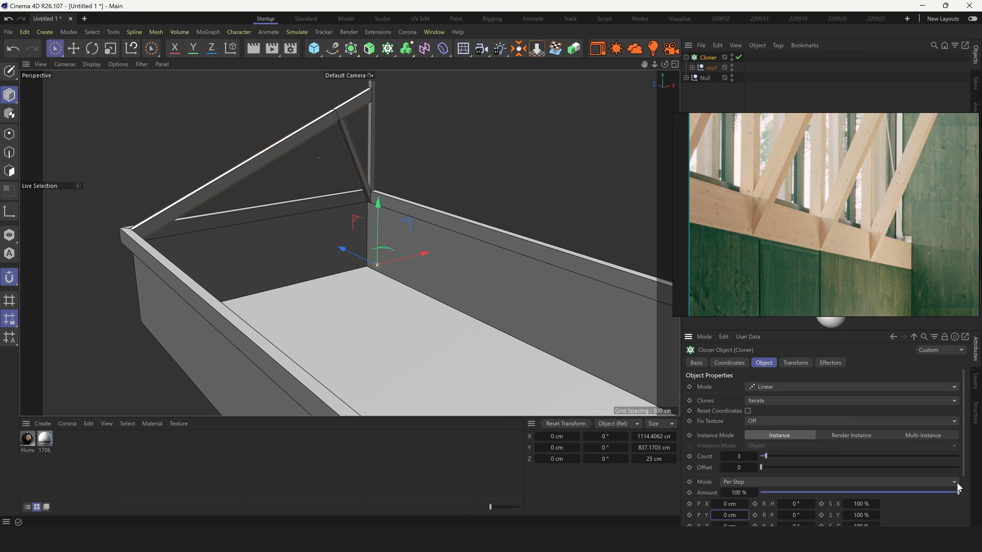
pyautogui.scroll(-2, 955, 474)
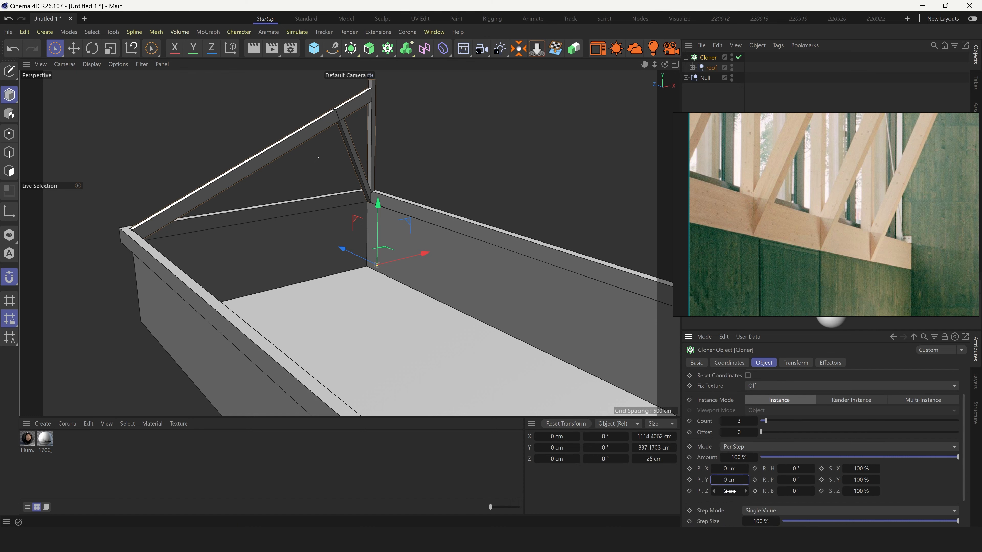
pyautogui.moveTo(729, 491); pyautogui.dragTo(720, 503)
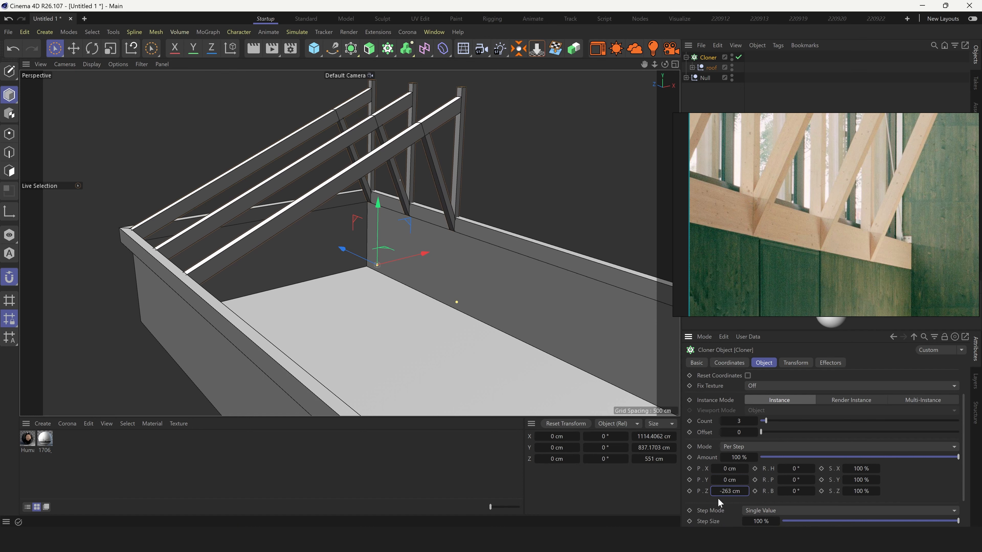
pyautogui.keyDown('alt'); pyautogui.moveTo(289, 213); pyautogui.dragTo(613, 248); pyautogui.keyUp('alt')
pyautogui.scroll(-1, 834, 261)
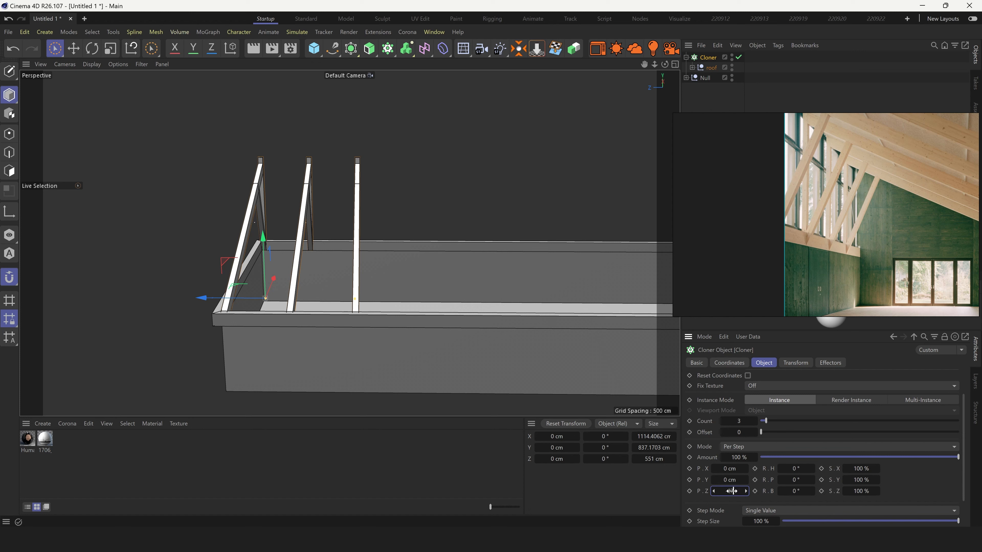
pyautogui.moveTo(730, 491); pyautogui.dragTo(729, 491)
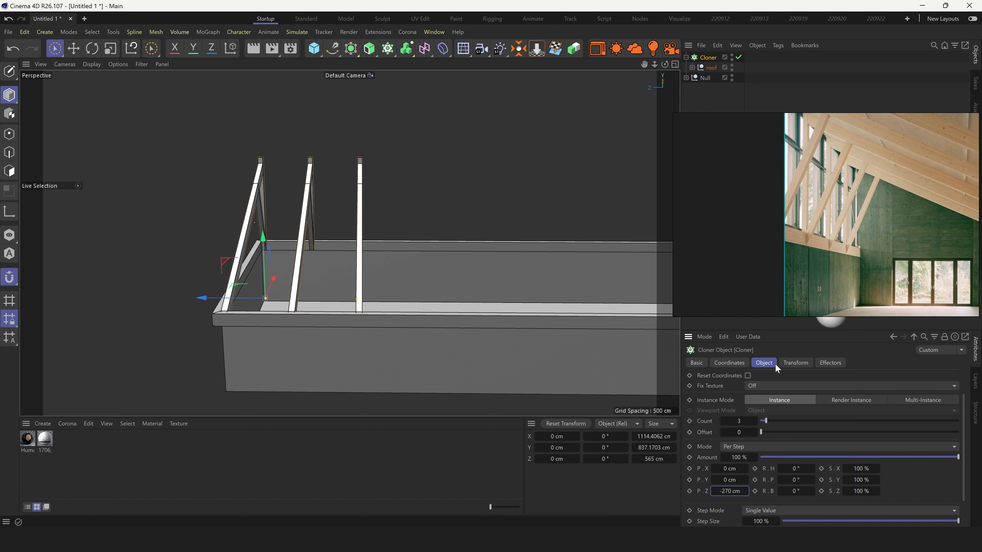
# Frame the view inside the room toward the end wall, create a camera from it and look through that camera
pyautogui.keyDown('alt'); pyautogui.moveTo(314, 270); pyautogui.dragTo(288, 287); pyautogui.keyUp('alt')
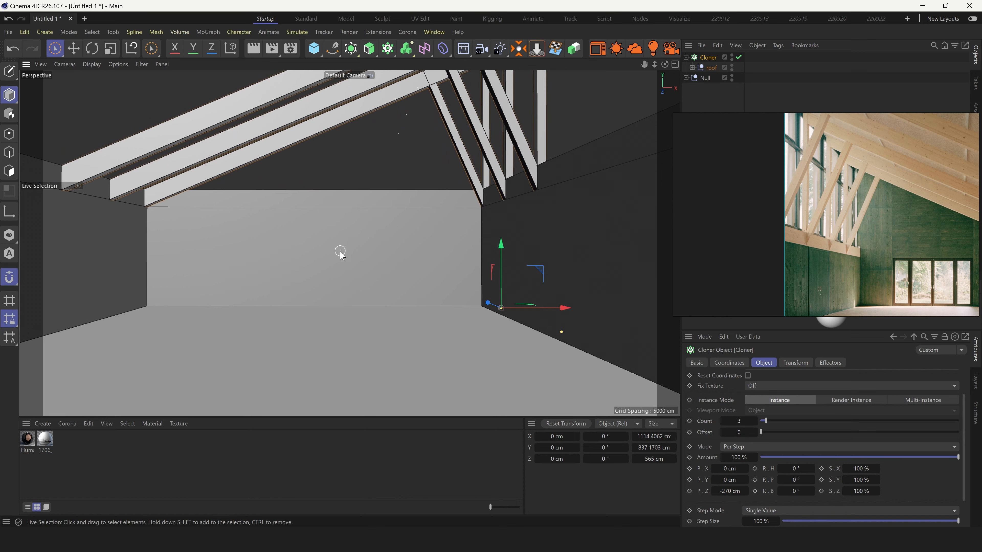
pyautogui.scroll(-2, 340, 252)
pyautogui.keyDown('alt'); pyautogui.moveTo(339, 260); pyautogui.dragTo(338, 271, button='middle'); pyautogui.keyUp('alt')
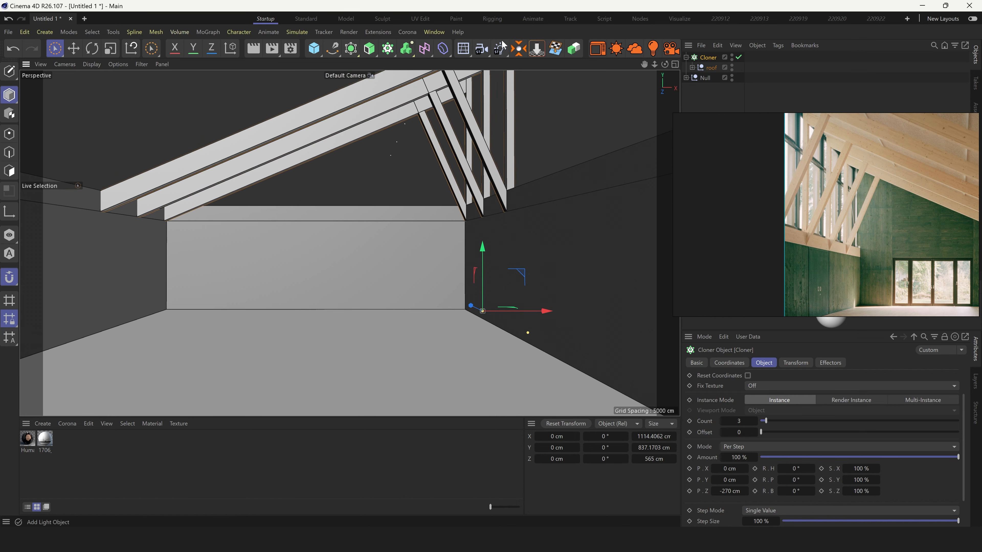
pyautogui.click(672, 53)
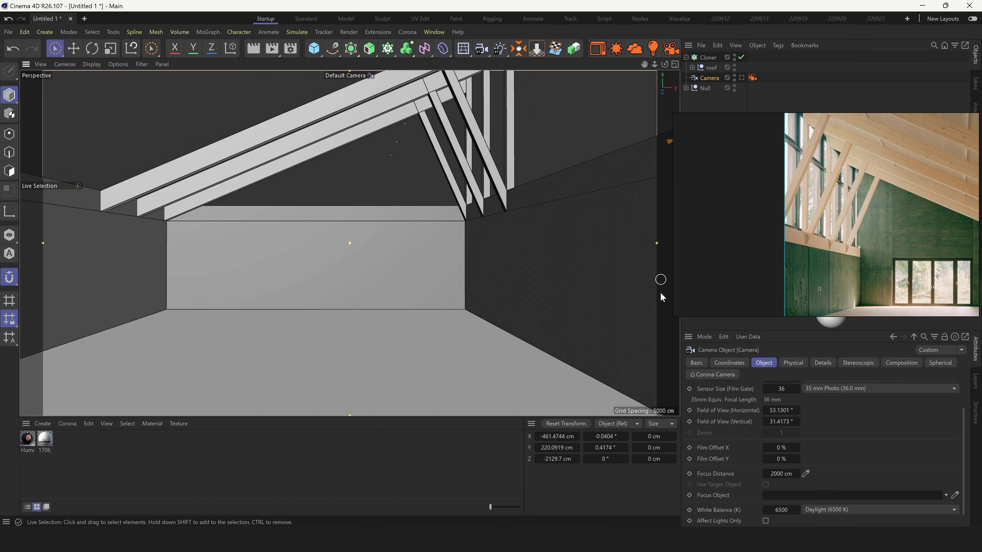
pyautogui.moveTo(677, 318); pyautogui.dragTo(789, 317)
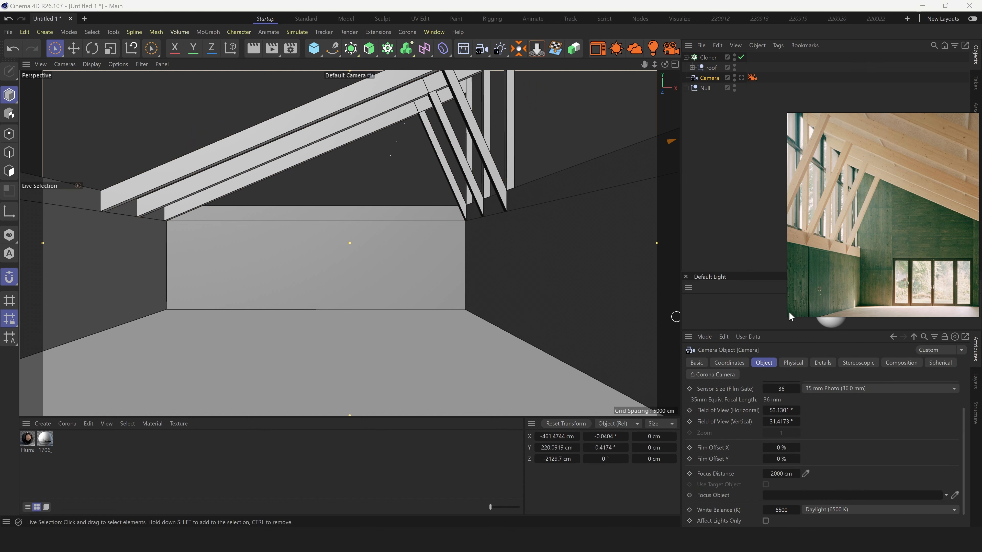
pyautogui.click(741, 78)
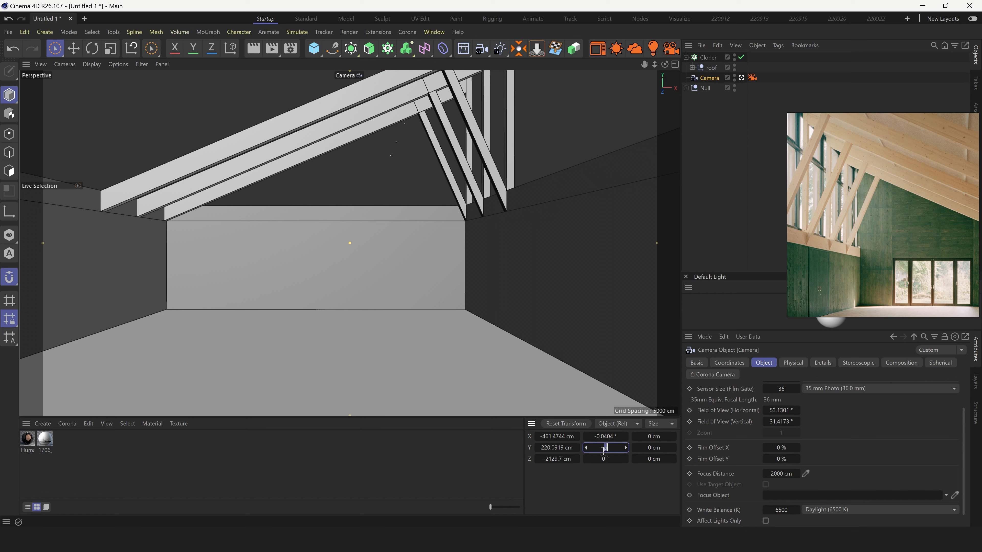
# Straighten the camera by setting its heading and pitch rotation to 0°
pyautogui.press('Return')
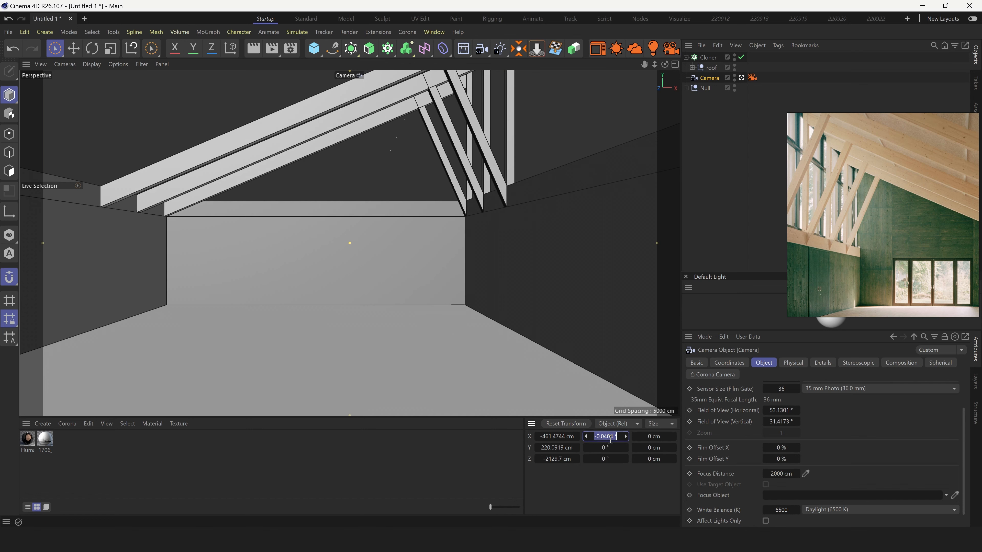
pyautogui.write('0')
pyautogui.press('Return')
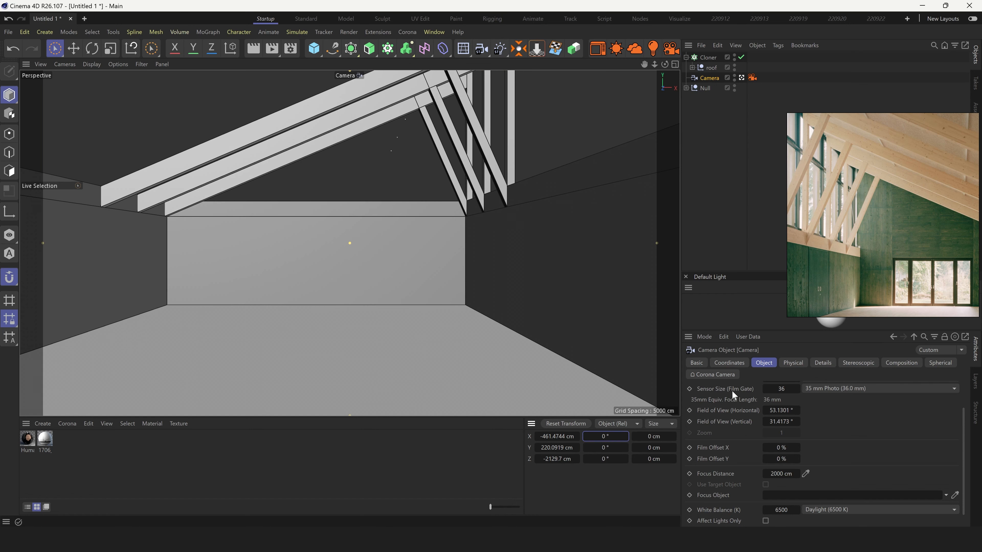
pyautogui.scroll(3, 949, 433)
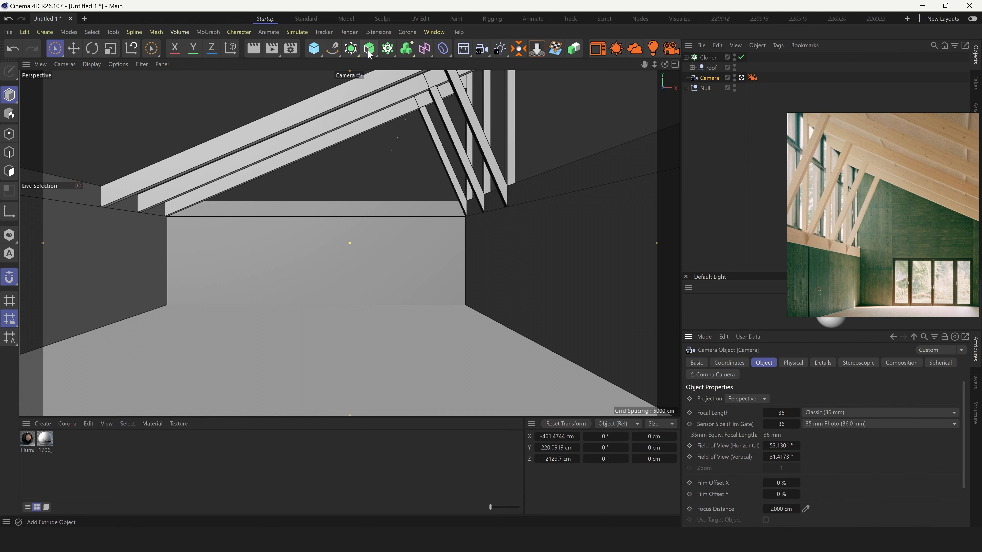
# Set the render output's film aspect to Square (1:1) and close the render settings
pyautogui.click(284, 54)
pyautogui.click(525, 172)
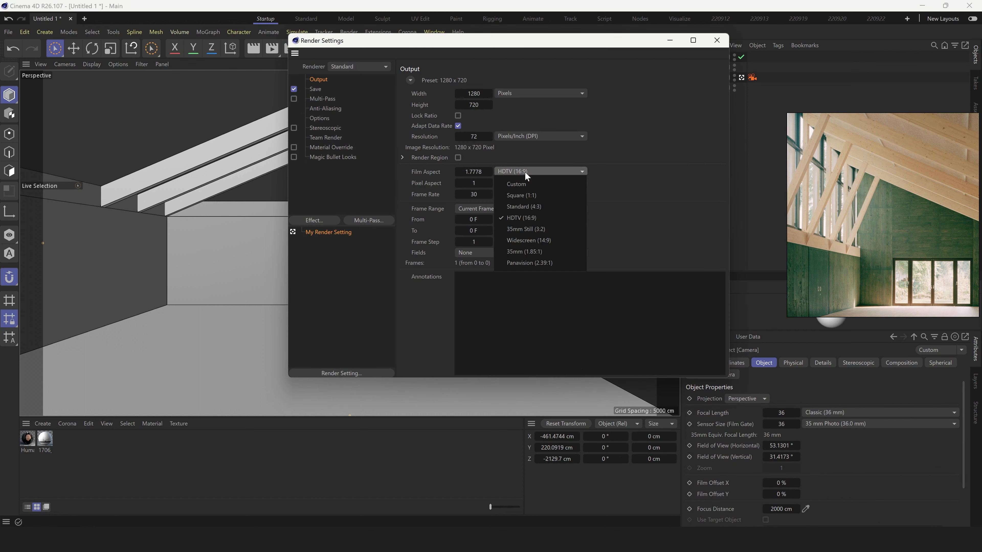
pyautogui.click(530, 196)
pyautogui.click(716, 40)
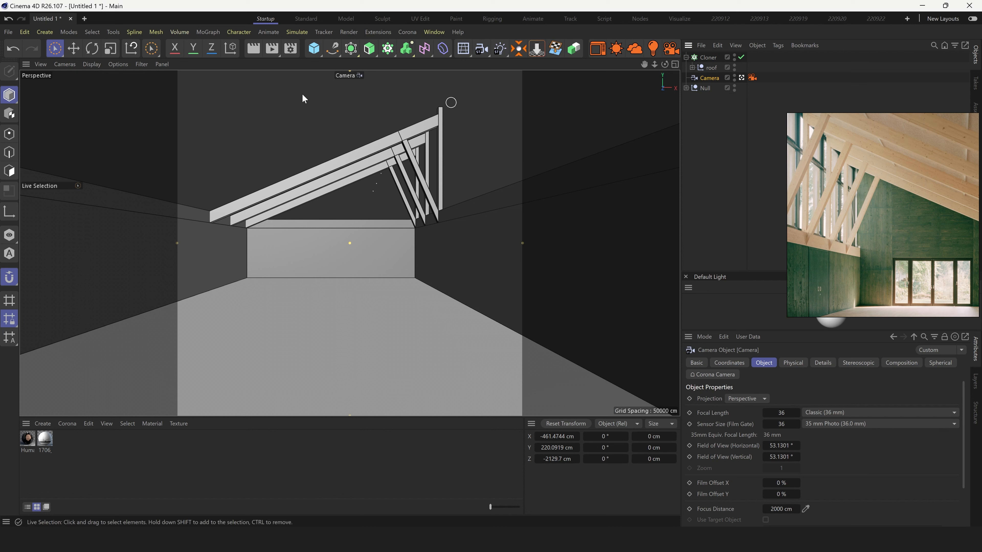
# Set the camera's Y position to 168 cm and its vertical film offset to -13 %
pyautogui.click(563, 449)
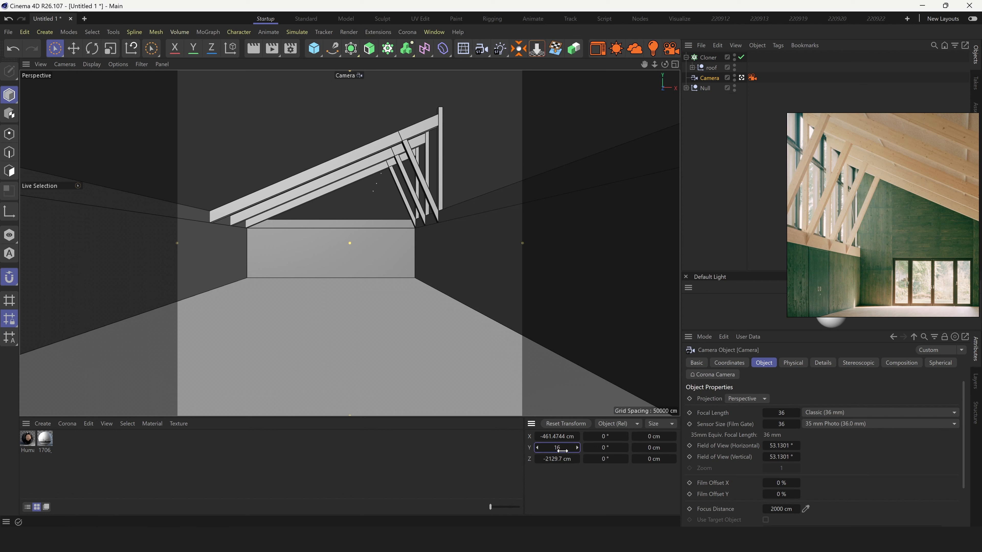
pyautogui.write('168')
pyautogui.press('Return')
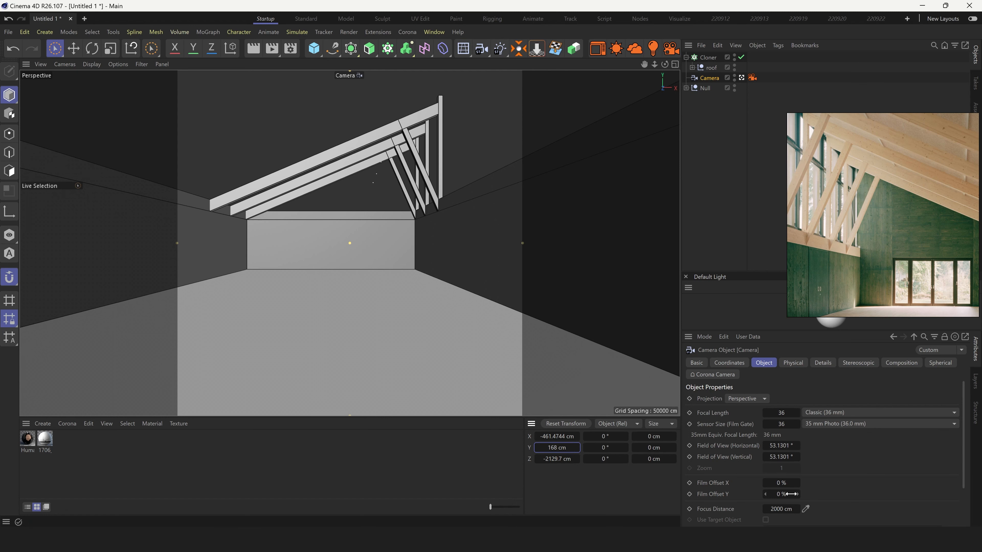
pyautogui.moveTo(791, 494); pyautogui.dragTo(783, 495)
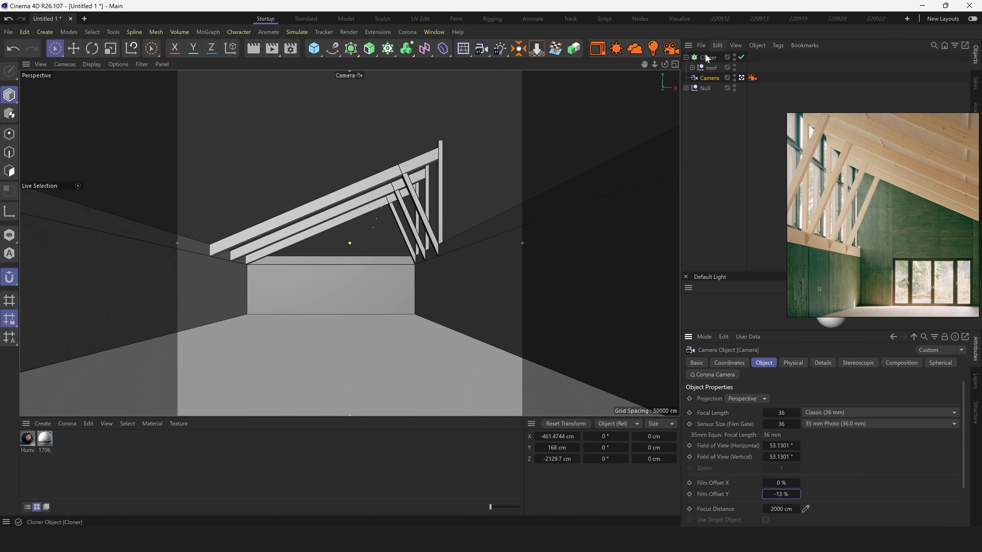
# Show the whole interior in the reference photo and set the Cloner's count to 7 roof frames
pyautogui.moveTo(885, 150); pyautogui.dragTo(855, 133, button='right')
pyautogui.scroll(-4, 841, 217)
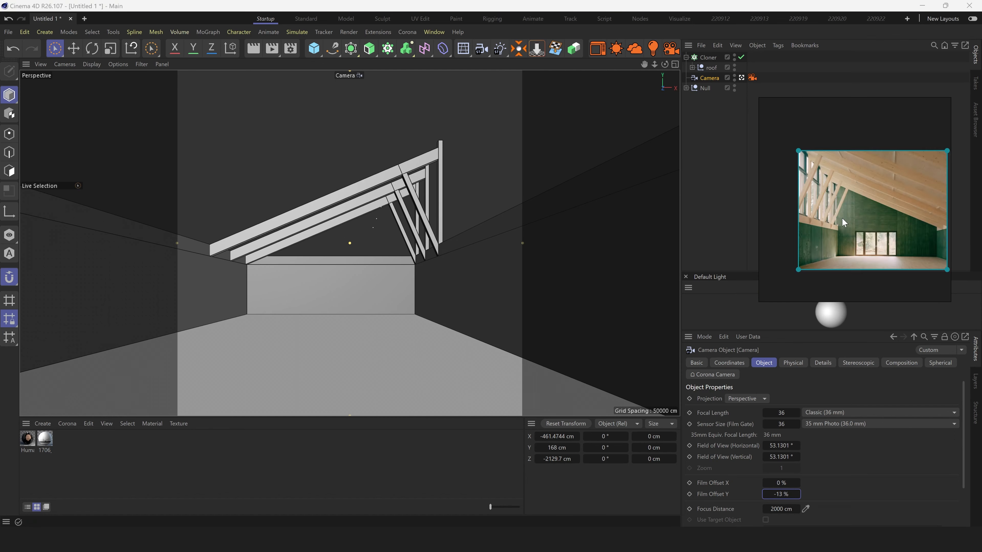
pyautogui.moveTo(916, 226); pyautogui.dragTo(890, 223, button='middle')
pyautogui.scroll(2, 832, 210)
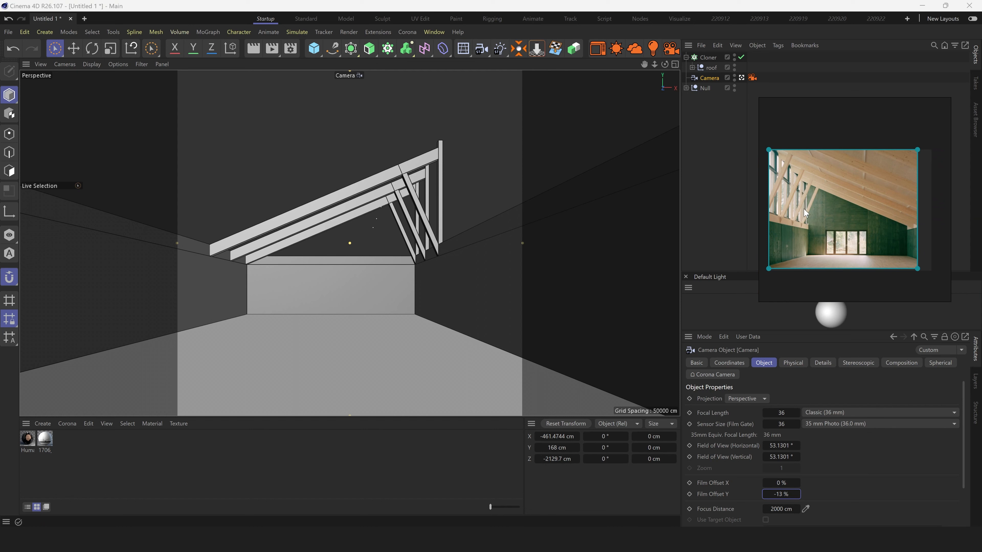
pyautogui.click(707, 58)
pyautogui.moveTo(766, 457); pyautogui.dragTo(775, 459)
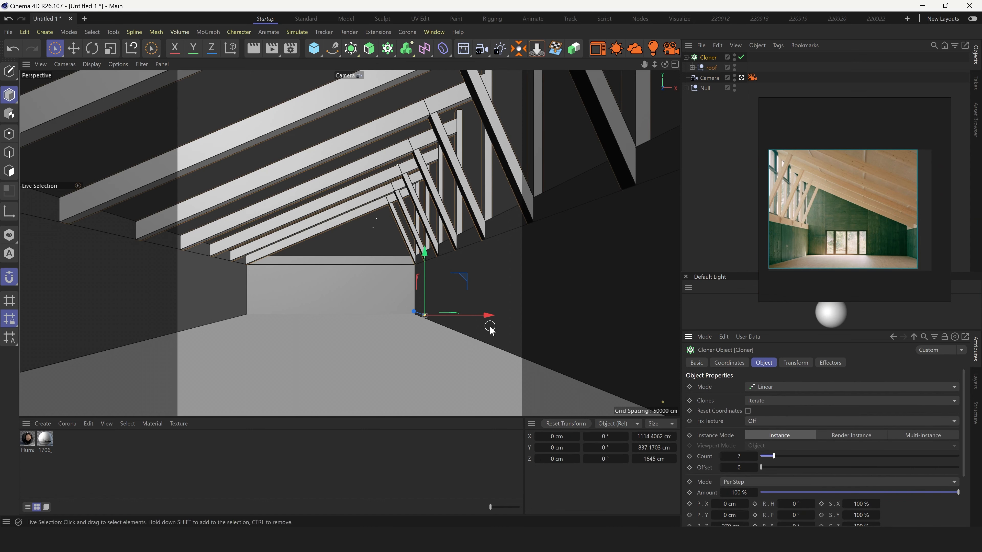
# Set the camera's focal length to 40 mm and adjust its vertical film offset to match the reference photo
pyautogui.click(786, 216)
pyautogui.click(716, 79)
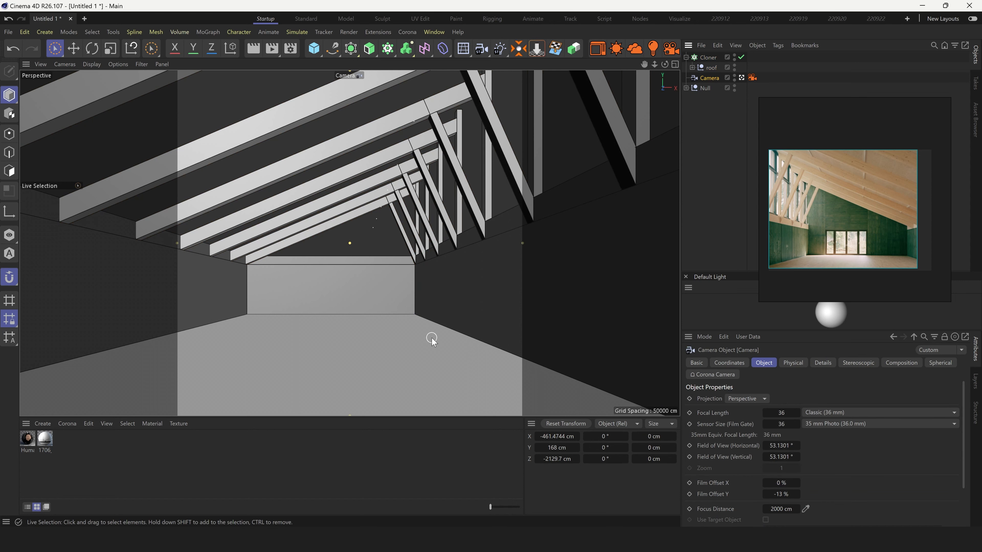
pyautogui.moveTo(779, 413); pyautogui.dragTo(797, 413)
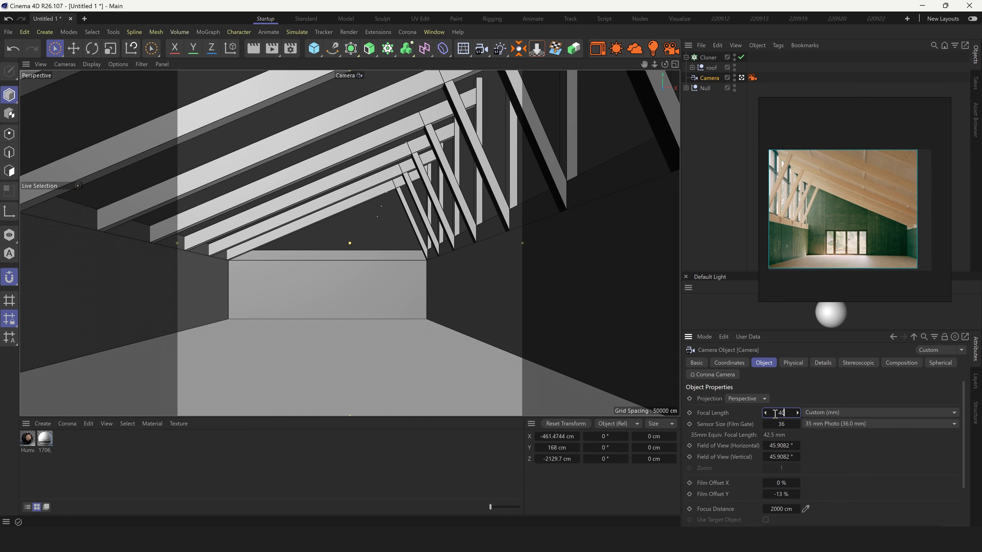
pyautogui.press('Return')
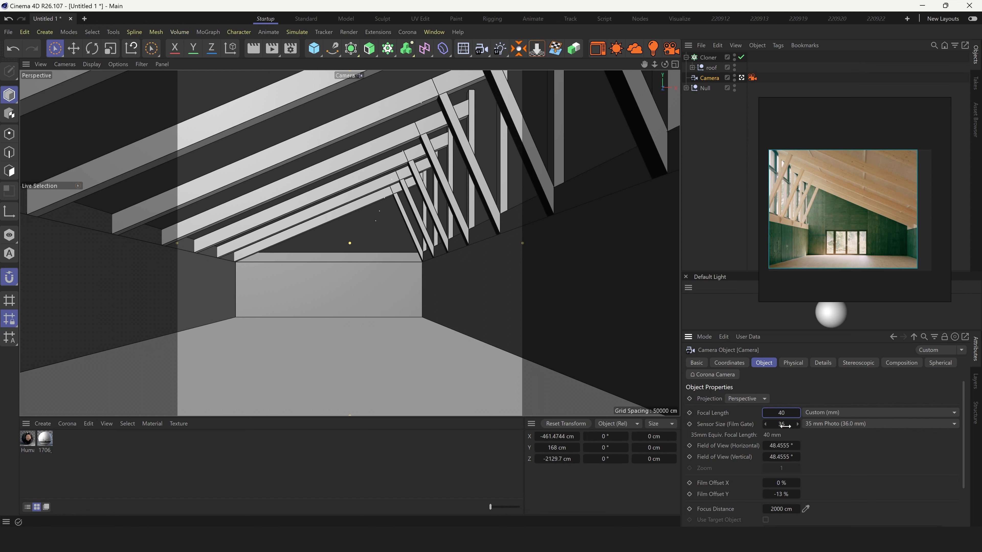
pyautogui.moveTo(781, 494); pyautogui.dragTo(768, 494)
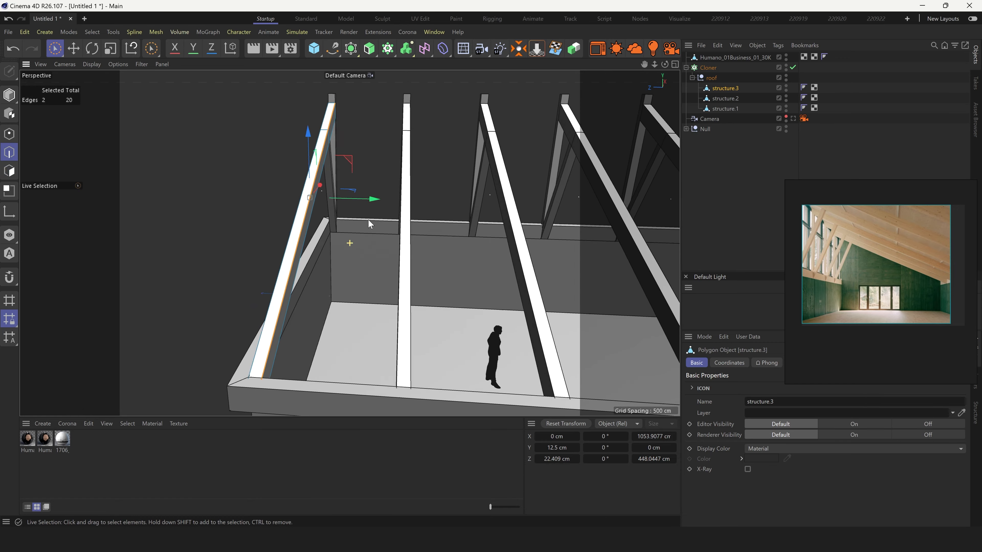
# Extrude the two selected top edges of the sloping roof beam structure.3 by 245 cm along the room to form roof panels
pyautogui.keyDown('alt'); pyautogui.moveTo(368, 220); pyautogui.dragTo(370, 218, button='middle'); pyautogui.keyUp('alt')
pyautogui.keyDown('ctrl'); pyautogui.moveTo(374, 200); pyautogui.dragTo(465, 204); pyautogui.keyUp('ctrl')
pyautogui.keyDown('alt'); pyautogui.moveTo(360, 197); pyautogui.dragTo(339, 249, button='middle'); pyautogui.keyUp('alt')
pyautogui.scroll(8, 392, 150)
pyautogui.keyDown('alt'); pyautogui.moveTo(401, 153); pyautogui.dragTo(314, 221); pyautogui.keyUp('alt')
pyautogui.scroll(-5, 224, 228)
pyautogui.scroll(-2, 314, 221)
# Split the two new roof polygons into a separate object and remove them from structure.3
pyautogui.press('Return')
pyautogui.click(335, 184)
pyautogui.keyDown('alt'); pyautogui.moveTo(334, 184); pyautogui.dragTo(385, 203); pyautogui.keyUp('alt')
pyautogui.press('u')
pyautogui.press('p')
pyautogui.click(727, 88)
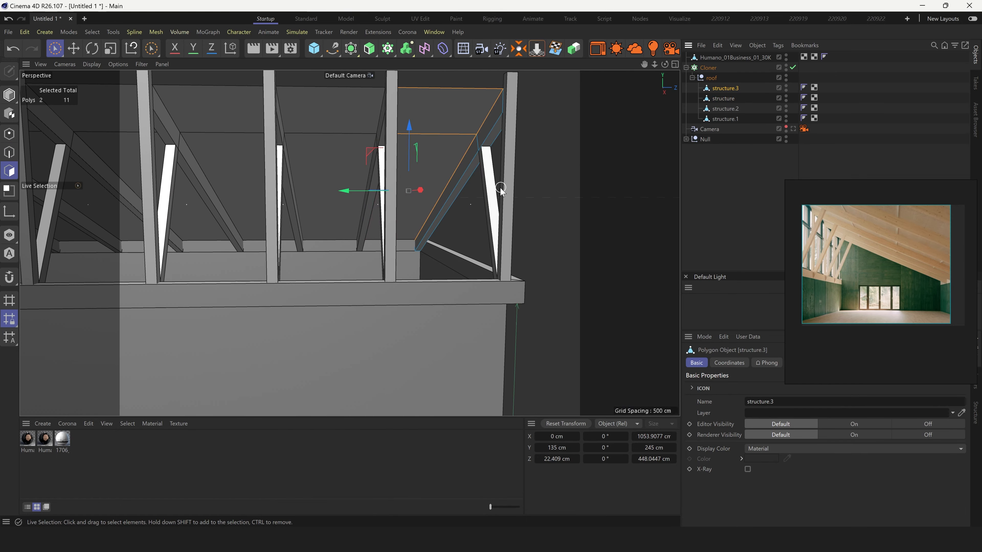
pyautogui.click(731, 101)
pyautogui.keyDown('alt'); pyautogui.moveTo(371, 217); pyautogui.dragTo(522, 205); pyautogui.keyUp('alt')
# Rename the split roof panel object as plywood and place it first in the roof group
pyautogui.doubleClick(723, 99)
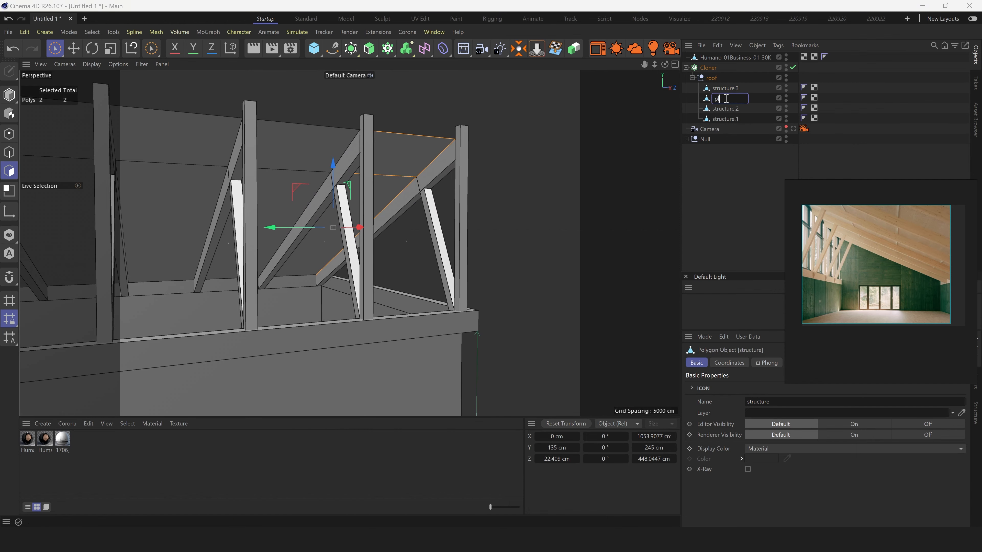
pyautogui.write('plywood')
pyautogui.press('Return')
pyautogui.moveTo(725, 90); pyautogui.dragTo(729, 102)
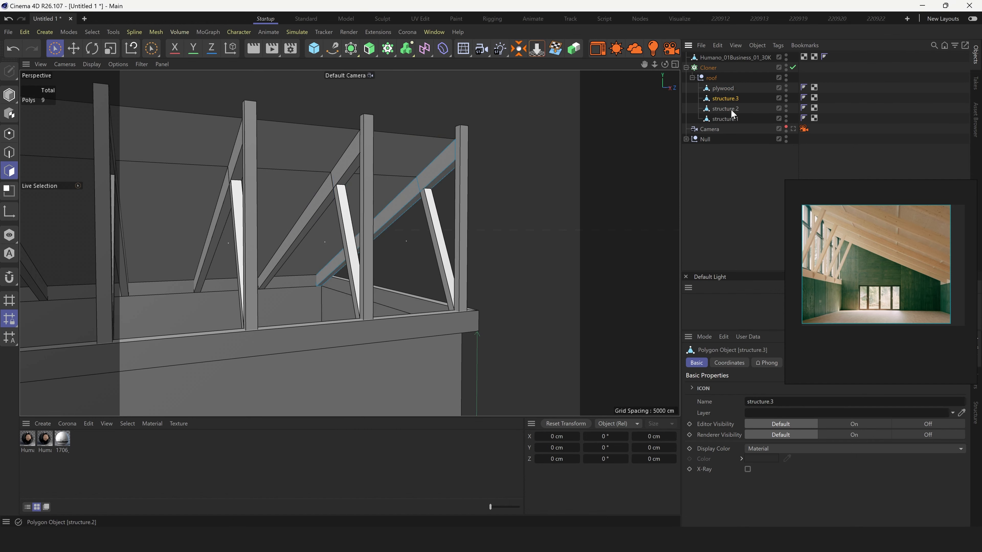
# Rename structure.3, structure.2 and structure.1 in the roof group as beam
pyautogui.doubleClick(729, 99)
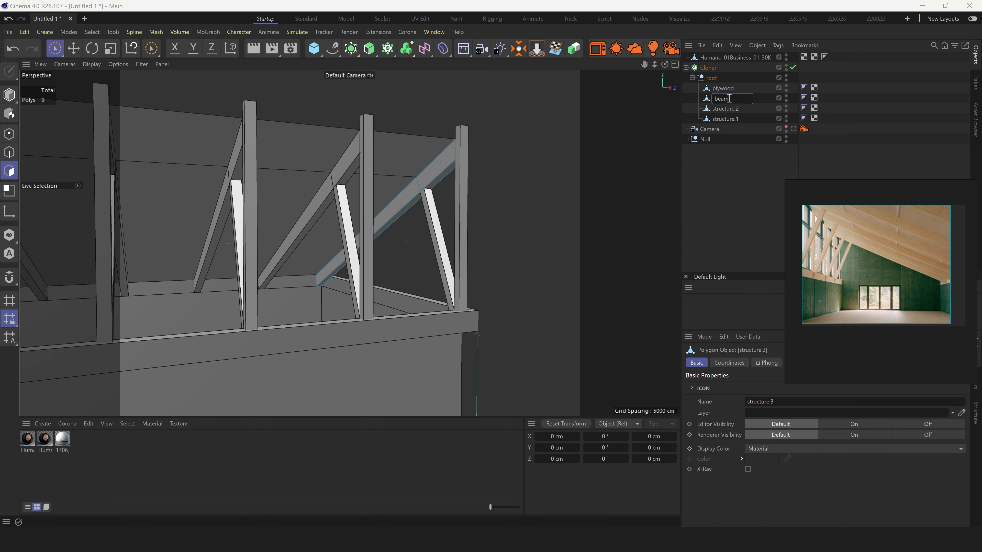
pyautogui.press('Return')
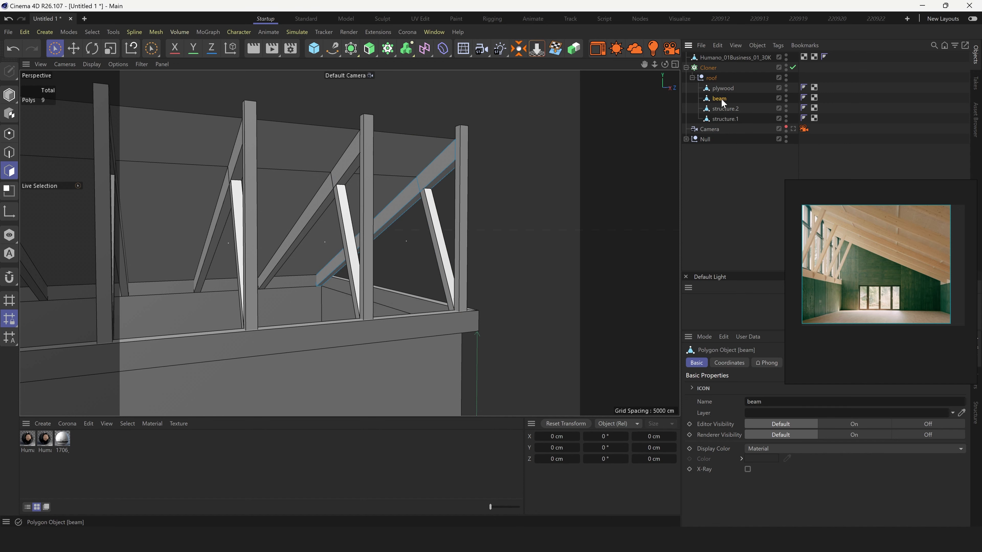
pyautogui.doubleClick(725, 109)
pyautogui.write('beam')
pyautogui.press('Return')
pyautogui.doubleClick(725, 119)
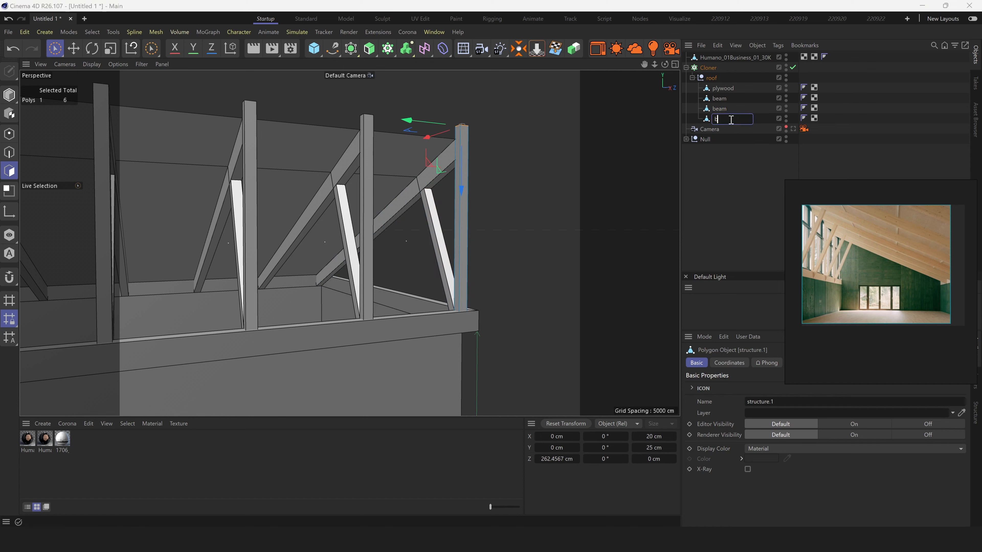
pyautogui.write('beam')
pyautogui.press('Return')
# Extrude the top face of the end wall beam, wooden beam.1, and raise it above the roof to Z 782.078 cm
pyautogui.click(9, 95)
pyautogui.scroll(-3, 315, 251)
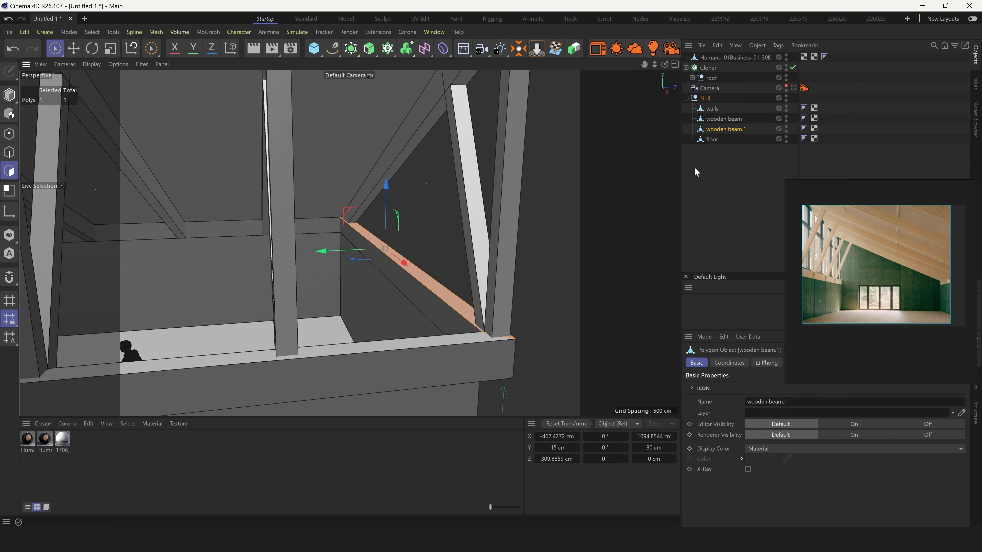
pyautogui.press('d')
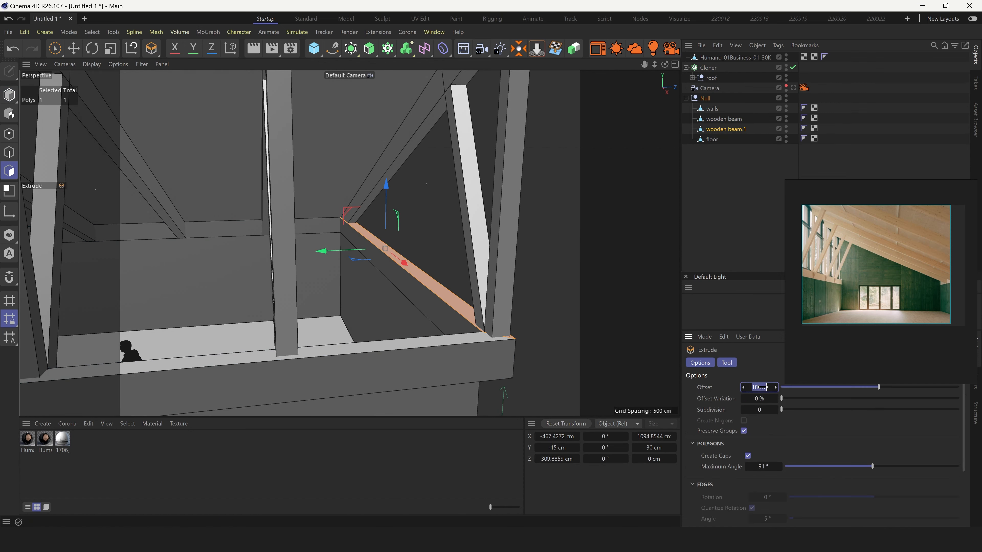
pyautogui.moveTo(762, 387); pyautogui.dragTo(773, 387)
pyautogui.press('space')
pyautogui.scroll(-3, 372, 285)
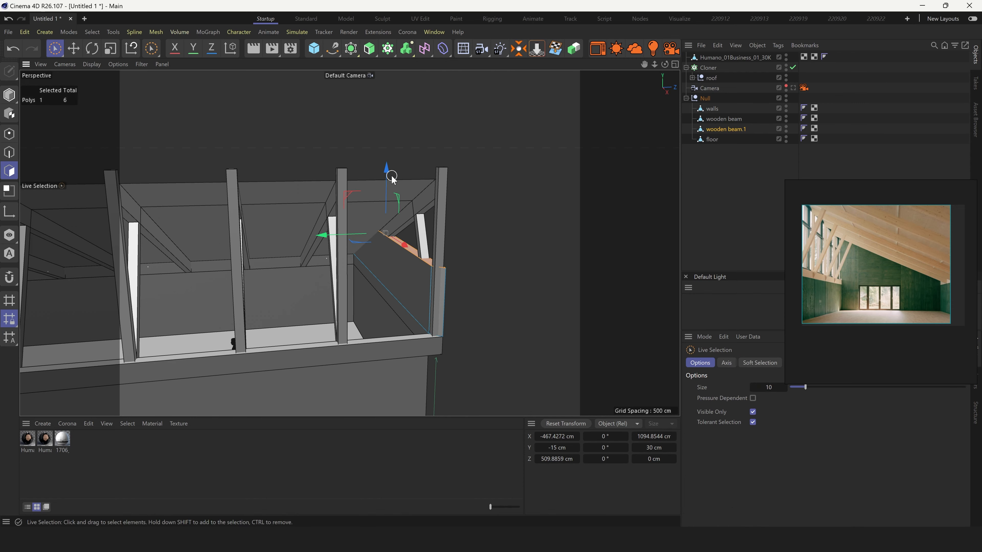
pyautogui.moveTo(398, 129); pyautogui.dragTo(397, 99)
# Plane-cut the raised gable wall near its corner post, using Local plane mode and the YZ plane
pyautogui.scroll(5, 459, 270)
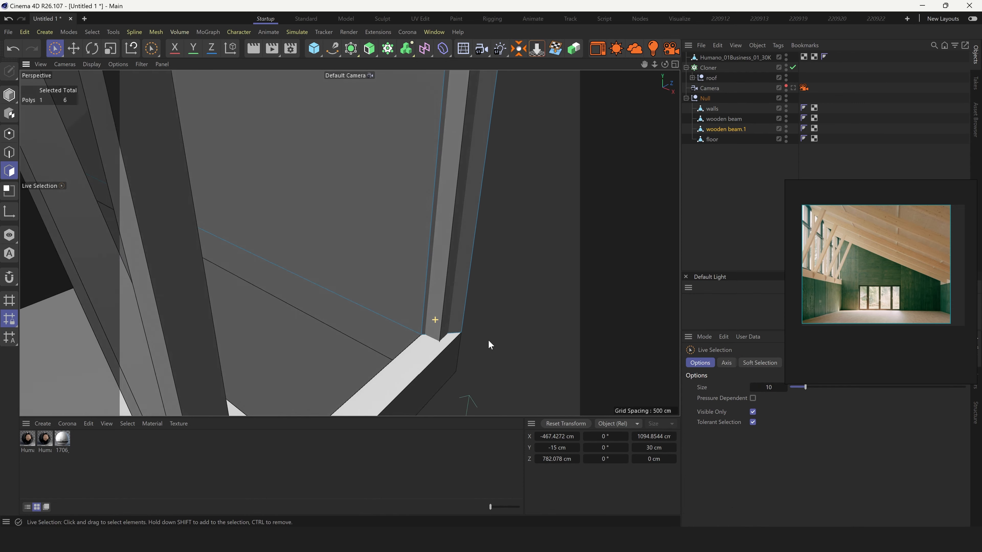
pyautogui.scroll(-5, 452, 316)
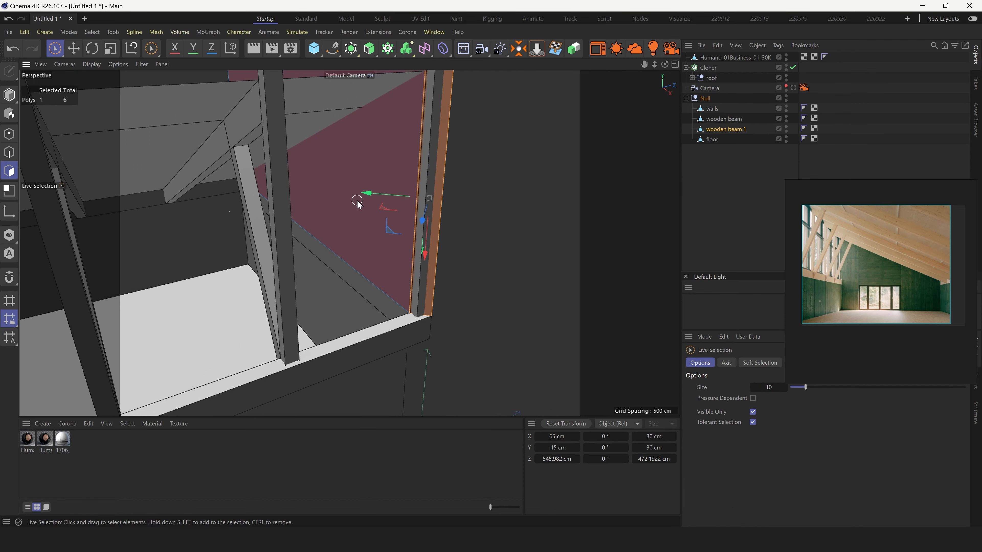
pyautogui.keyDown('alt'); pyautogui.moveTo(364, 322); pyautogui.dragTo(439, 219); pyautogui.keyUp('alt')
pyautogui.press('k')
pyautogui.press('j')
pyautogui.click(779, 385)
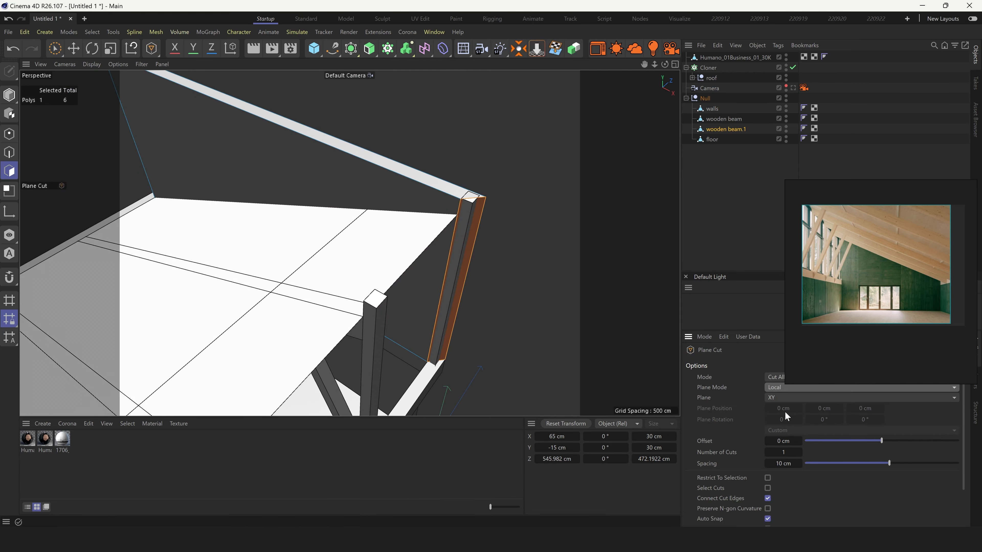
pyautogui.click(777, 402)
pyautogui.click(784, 398)
pyautogui.click(786, 418)
pyautogui.press('0')
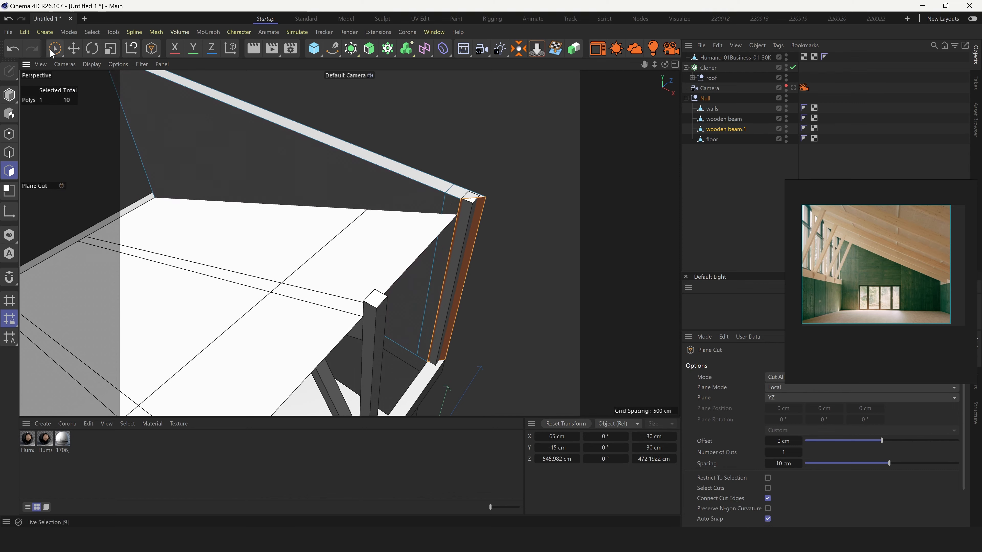
# Delete the corner end of the gable wall beyond the new cut
pyautogui.keyDown('alt'); pyautogui.moveTo(446, 204); pyautogui.dragTo(467, 275); pyautogui.keyUp('alt')
pyautogui.moveTo(491, 127); pyautogui.dragTo(378, 310)
pyautogui.press('Return')
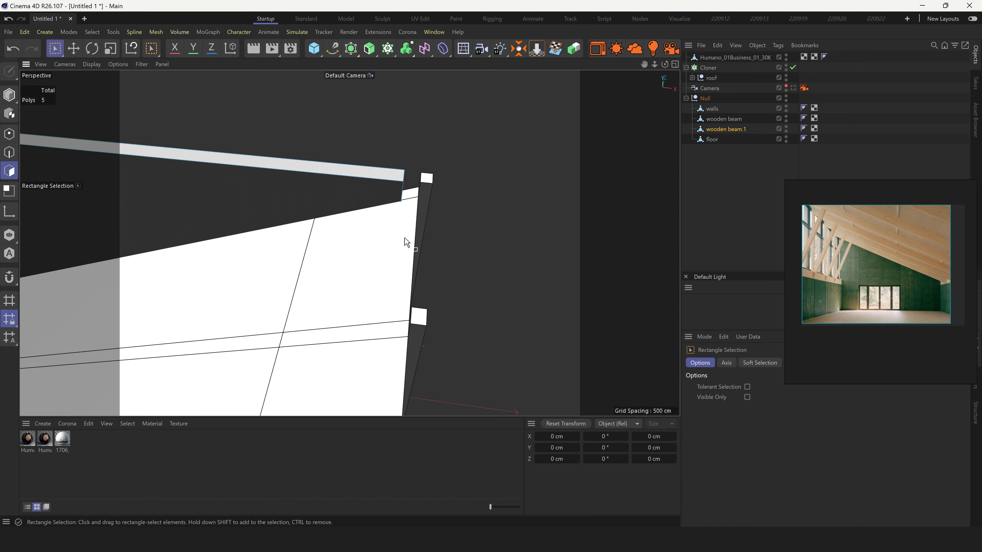
# Move the gable wall's four open end edges to X 77.7064 cm and close the polygon hole between them
pyautogui.keyDown('alt'); pyautogui.moveTo(405, 242); pyautogui.dragTo(483, 236); pyautogui.keyUp('alt')
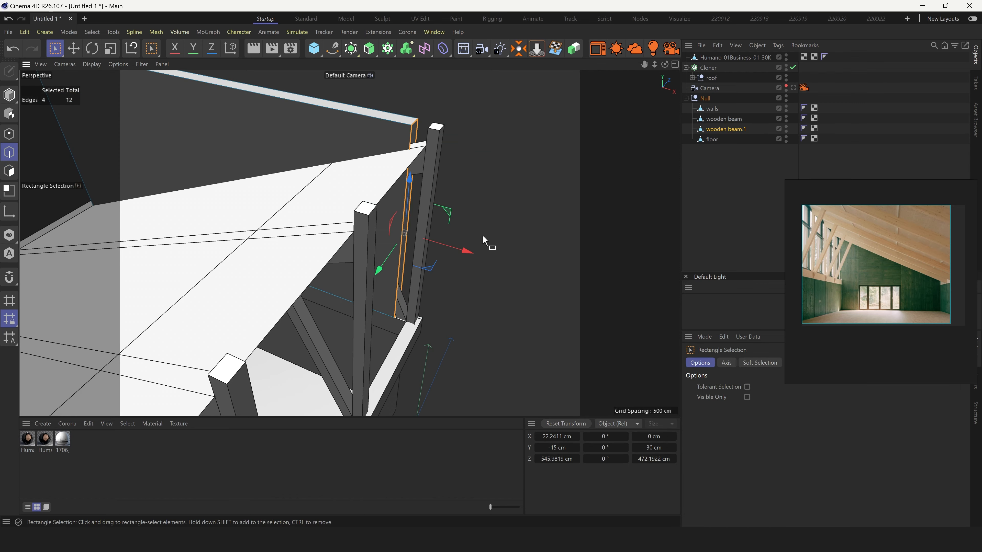
pyautogui.rightClick(493, 198)
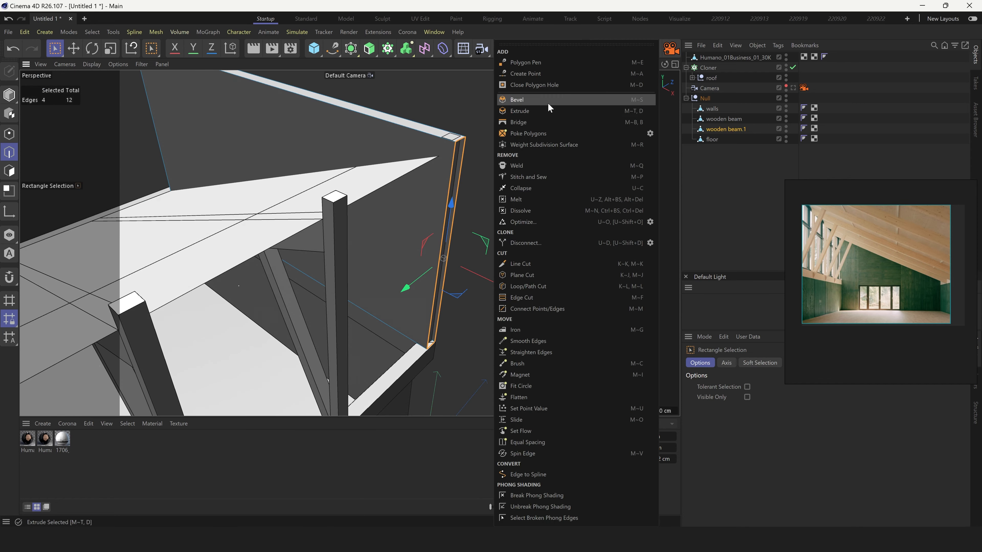
pyautogui.click(534, 85)
pyautogui.click(793, 88)
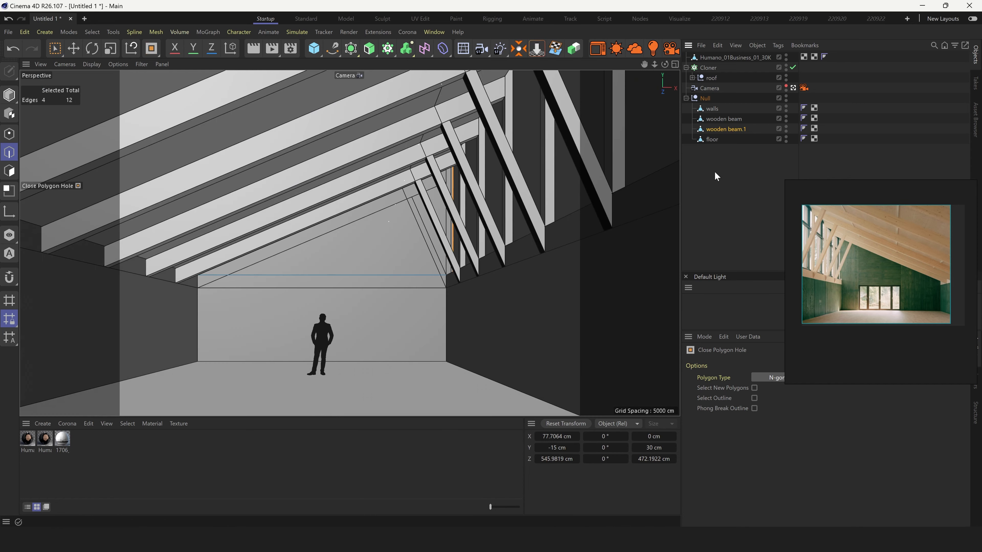
pyautogui.click(714, 171)
# Move the duplicated vertical beam, beam.1, outward to X 328.4769 cm
pyautogui.scroll(5, 862, 345)
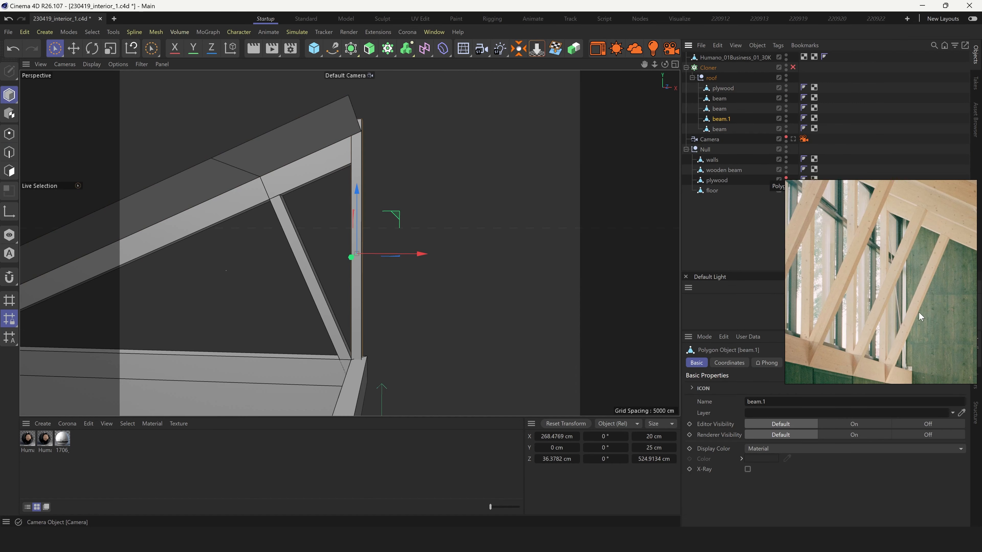
pyautogui.moveTo(420, 256); pyautogui.dragTo(452, 255)
pyautogui.hotkey('ctrl', 'z')
pyautogui.moveTo(361, 335)
pyautogui.keyDown('alt'); pyautogui.mouseDown()
pyautogui.moveTo(350, 340)
pyautogui.moveTo(369, 340)
pyautogui.mouseUp(); pyautogui.keyUp('alt')
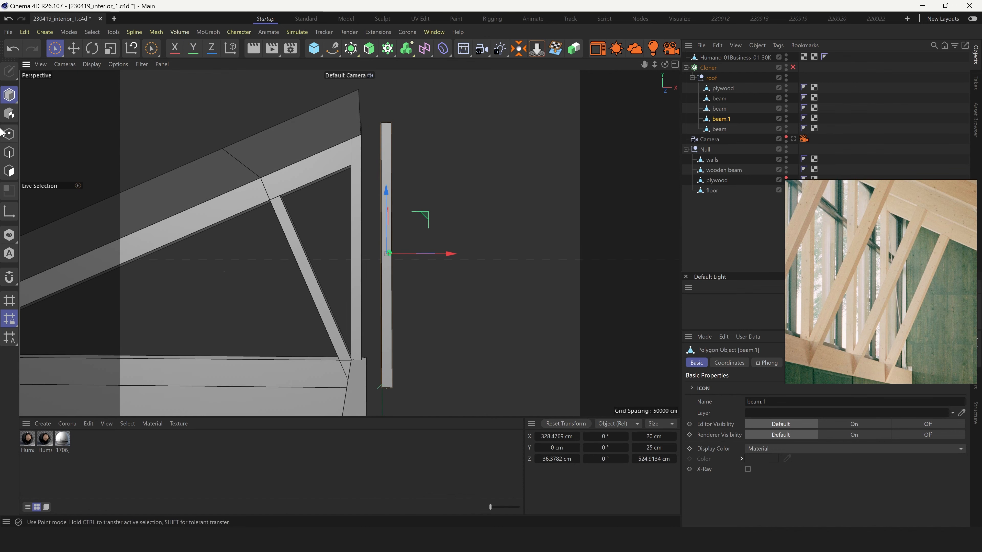
# Select the top end of the offset vertical beam, beam.1, with a rectangle selection
pyautogui.click(9, 152)
pyautogui.click(55, 48)
pyautogui.click(108, 83)
pyautogui.moveTo(438, 133); pyautogui.dragTo(388, 62)
pyautogui.click(743, 119)
pyautogui.keyDown('alt'); pyautogui.moveTo(346, 267); pyautogui.dragTo(352, 240, button='middle'); pyautogui.keyUp('alt')
pyautogui.keyDown('alt'); pyautogui.moveTo(353, 240); pyautogui.dragTo(452, 288); pyautogui.keyUp('alt')
# Split the 20 cm wide long face of the roof frame's original vertical beam into a separate object
pyautogui.click(55, 49)
pyautogui.click(95, 65)
pyautogui.click(9, 95)
pyautogui.keyDown('alt'); pyautogui.moveTo(364, 218); pyautogui.dragTo(424, 162); pyautogui.keyUp('alt')
pyautogui.click(386, 224)
pyautogui.click(415, 232)
pyautogui.click(415, 152)
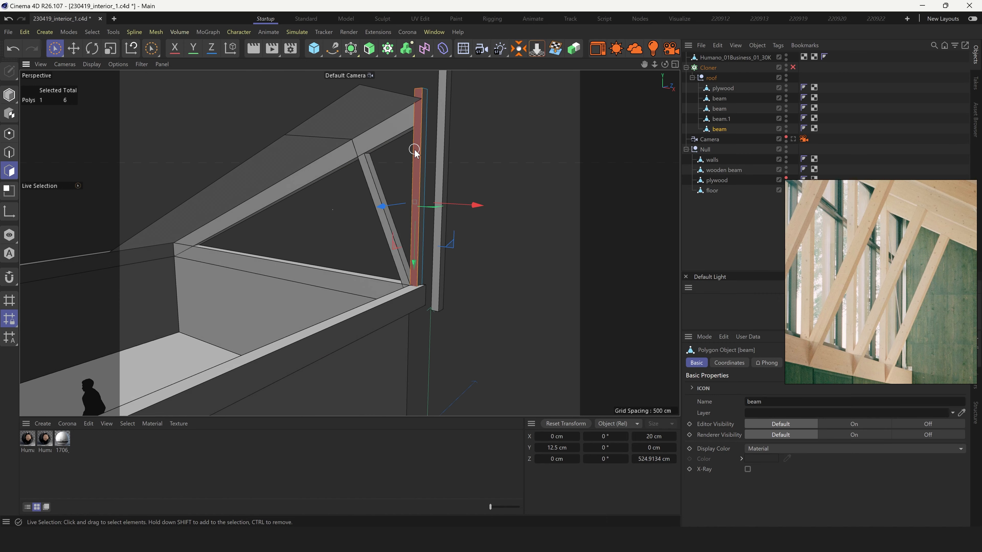
pyautogui.press('u')
pyautogui.press('p')
# Group the split beam face in a null and name it windows
pyautogui.hotkey('alt', 'g')
pyautogui.doubleClick(719, 139)
pyautogui.write('w')
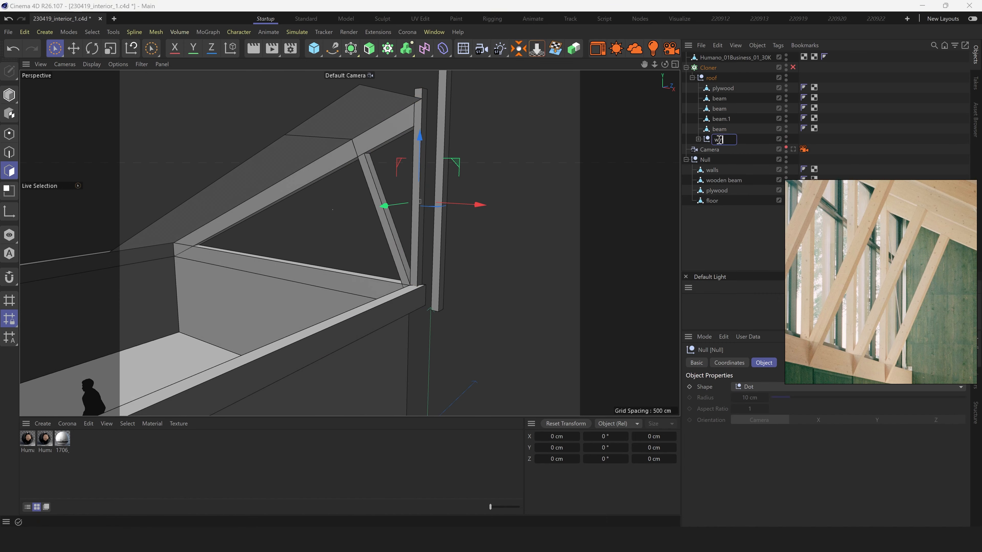
pyautogui.write('indows')
pyautogui.press('Return')
# Shorten the beam.2 face at its top to a height of 501.5366 cm and select its long vertical edge
pyautogui.click(698, 139)
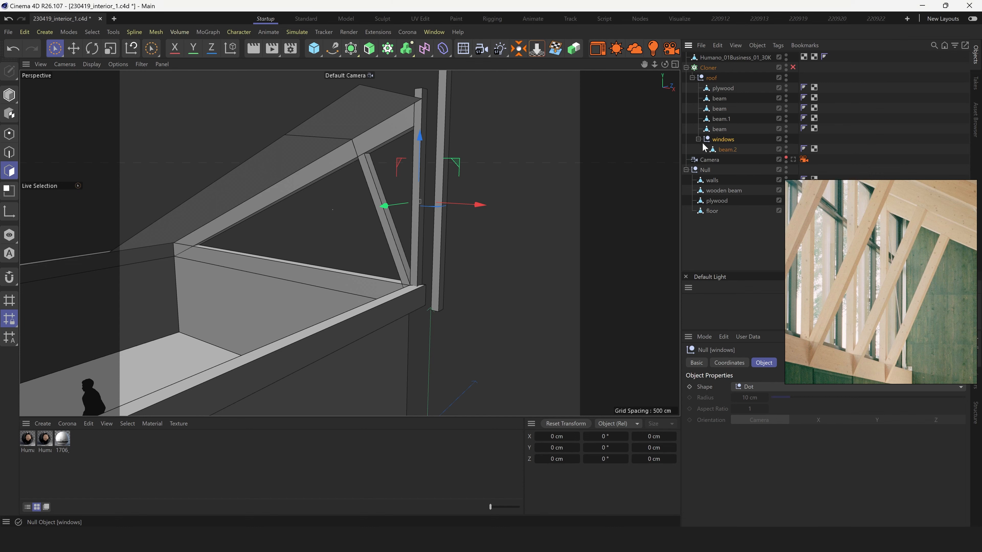
pyautogui.click(727, 149)
pyautogui.keyDown('alt'); pyautogui.moveTo(410, 232); pyautogui.dragTo(398, 204); pyautogui.keyUp('alt')
pyautogui.press('Return')
pyautogui.click(418, 124)
pyautogui.scroll(3, 417, 122)
pyautogui.click(421, 116)
pyautogui.click(422, 158)
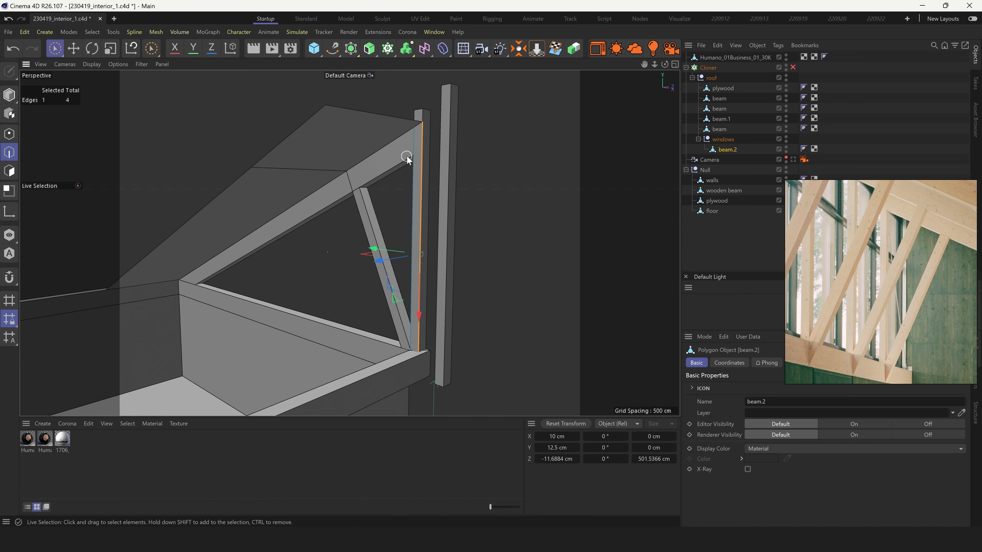
pyautogui.keyDown('ctrl'); pyautogui.moveTo(376, 261); pyautogui.dragTo(279, 277); pyautogui.keyUp('ctrl')
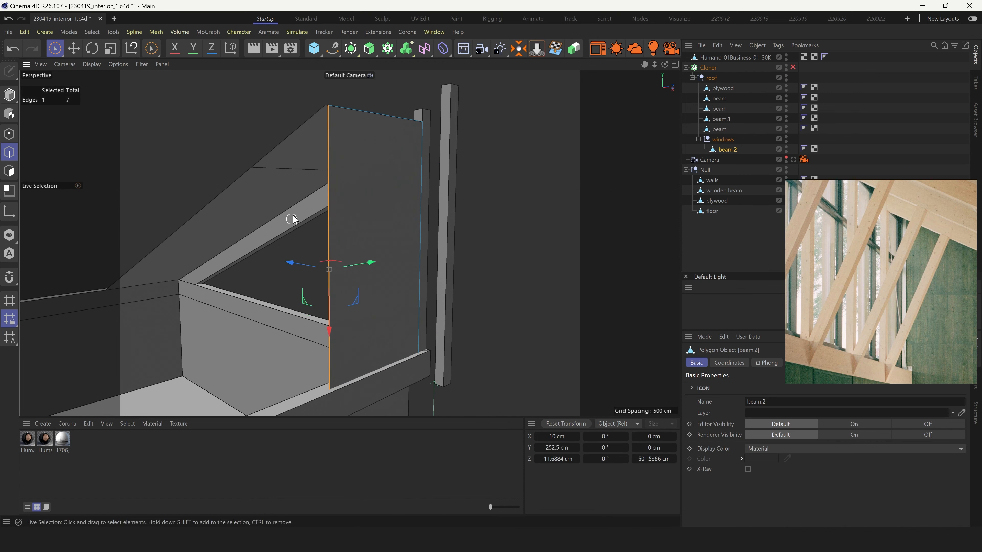
pyautogui.keyDown('alt'); pyautogui.moveTo(294, 220); pyautogui.dragTo(300, 176); pyautogui.keyUp('alt')
pyautogui.hotkey('ctrl', 'z')
pyautogui.hotkey('ctrl', 'z')
pyautogui.hotkey('ctrl', 'z')
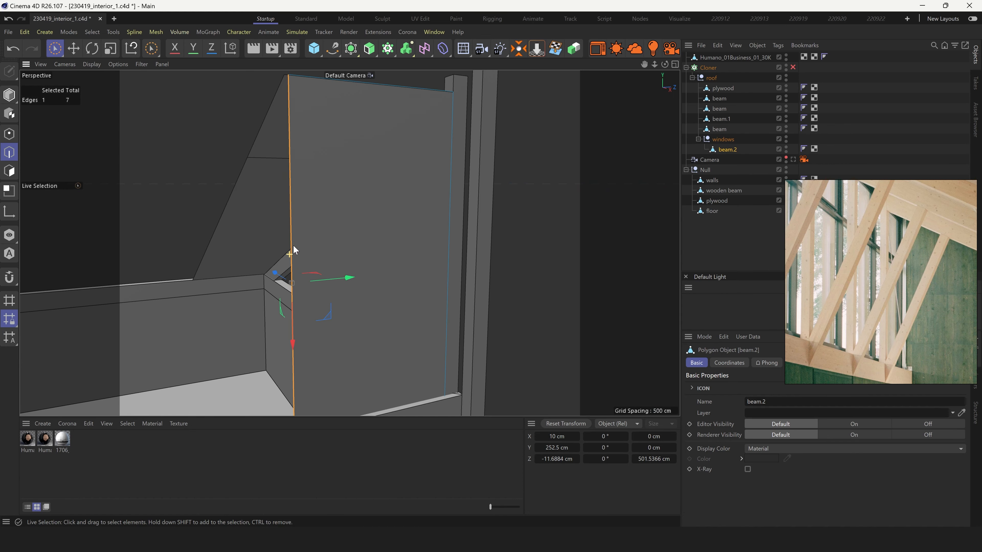
# Extrude the vertical edge of beam.2 by 245 cm along the wall and delete the original narrow face
pyautogui.keyDown('ctrl'); pyautogui.moveTo(395, 306); pyautogui.dragTo(222, 320); pyautogui.keyUp('ctrl')
pyautogui.keyDown('alt'); pyautogui.moveTo(357, 165); pyautogui.dragTo(180, 130); pyautogui.keyUp('alt')
pyautogui.click(9, 170)
pyautogui.click(267, 214)
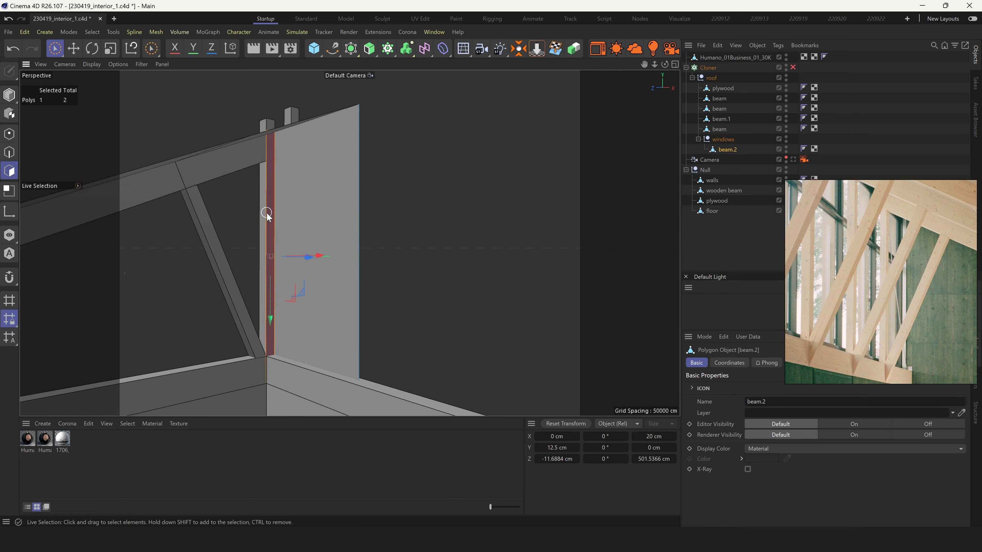
pyautogui.press('Delete')
# Cut the extruded window face of beam.2 horizontally in its upper part with a Plane Cut set to the XY plane
pyautogui.click(305, 188)
pyautogui.keyDown('alt'); pyautogui.moveTo(296, 332); pyautogui.dragTo(299, 306, button='middle'); pyautogui.keyUp('alt')
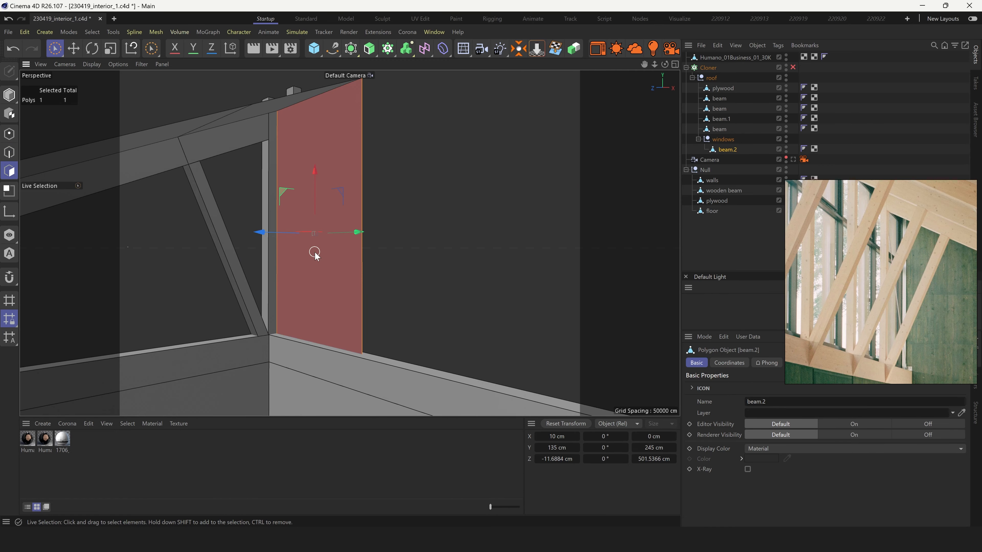
pyautogui.scroll(-5, 917, 303)
pyautogui.scroll(2, 915, 278)
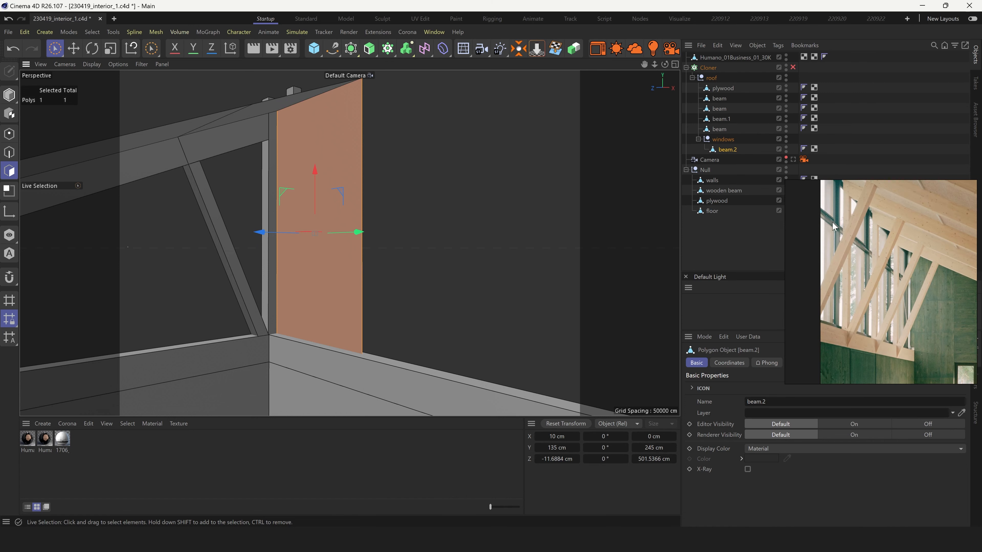
pyautogui.keyDown('alt'); pyautogui.moveTo(343, 225); pyautogui.dragTo(363, 235, button='middle'); pyautogui.keyUp('alt')
pyautogui.keyDown('alt'); pyautogui.moveTo(349, 199); pyautogui.dragTo(341, 200); pyautogui.keyUp('alt')
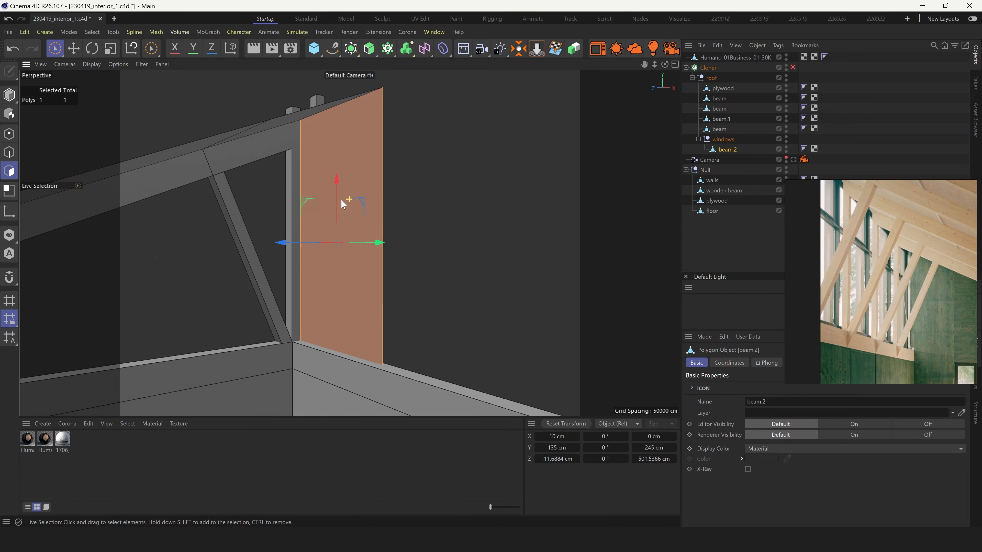
pyautogui.press('k')
pyautogui.press('j')
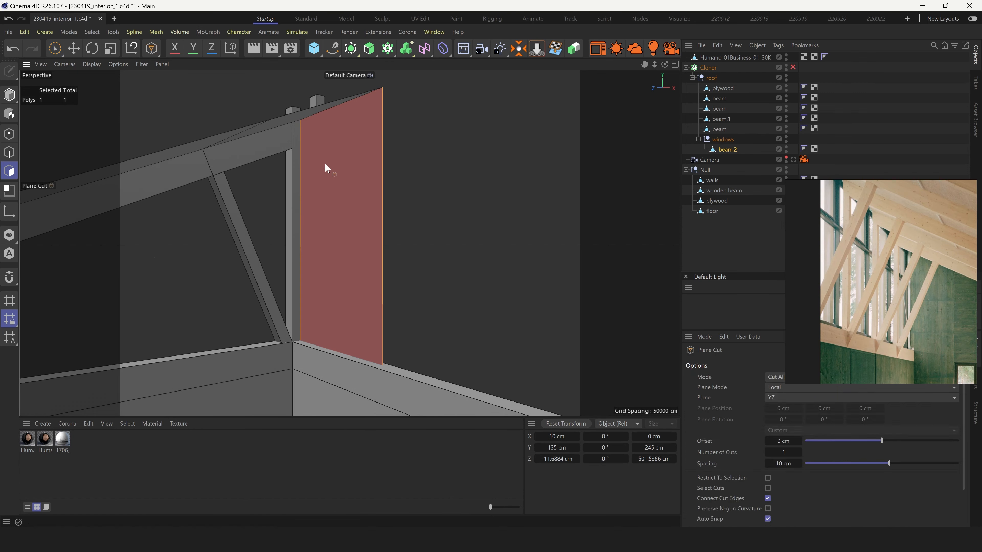
pyautogui.click(785, 397)
pyautogui.click(784, 430)
pyautogui.click(788, 399)
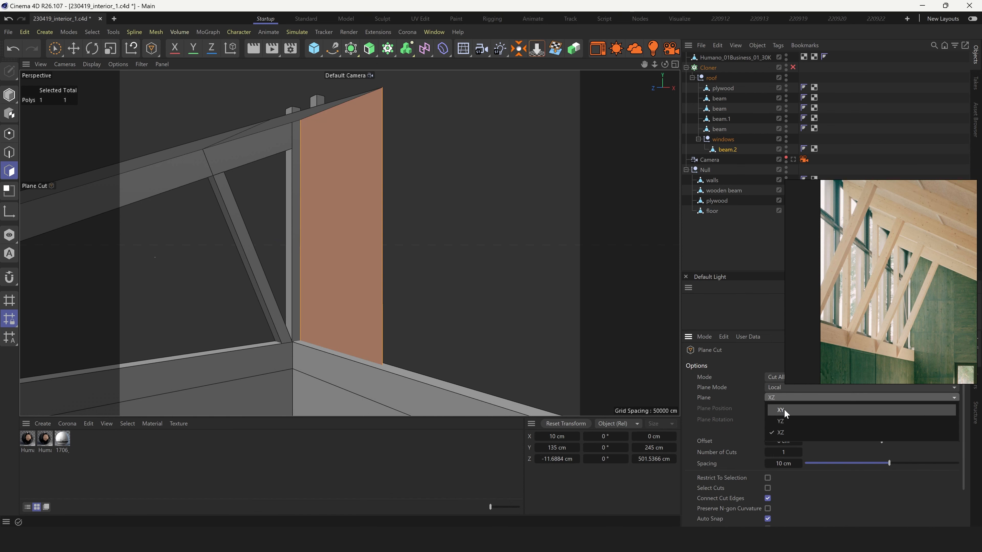
pyautogui.click(784, 411)
pyautogui.click(331, 190)
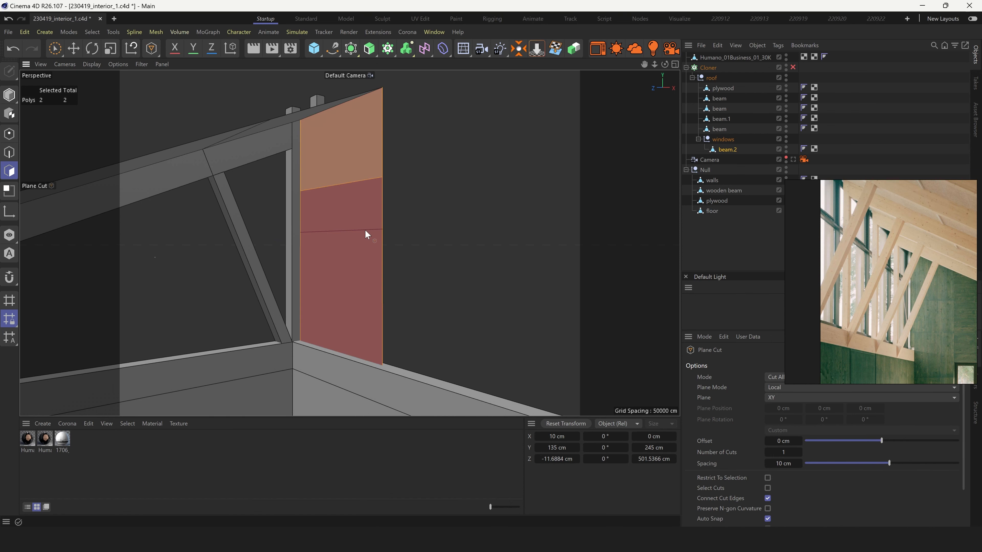
# Try insetting both window panes of beam.2 by 5 cm with the object isolated, and undo the inset
pyautogui.press('i')
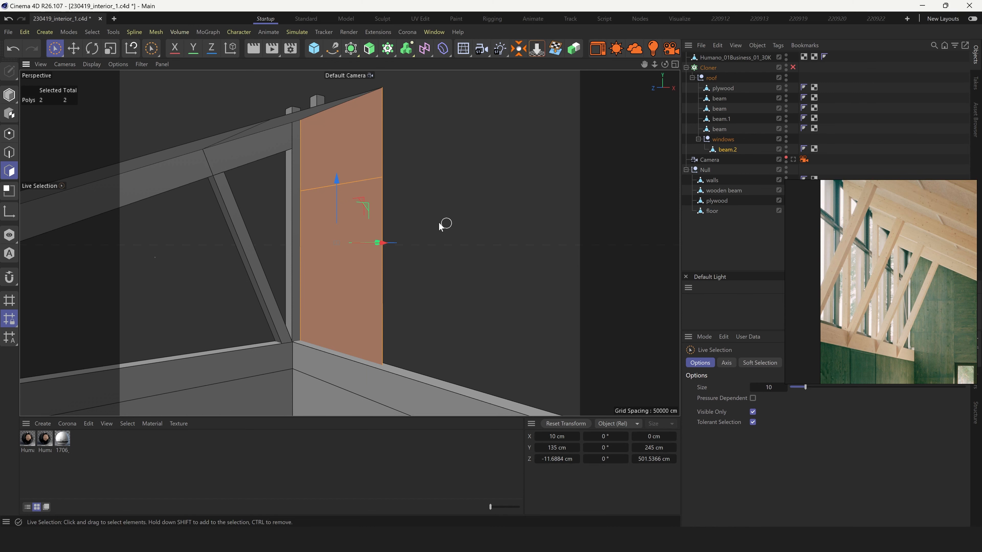
pyautogui.press('Return')
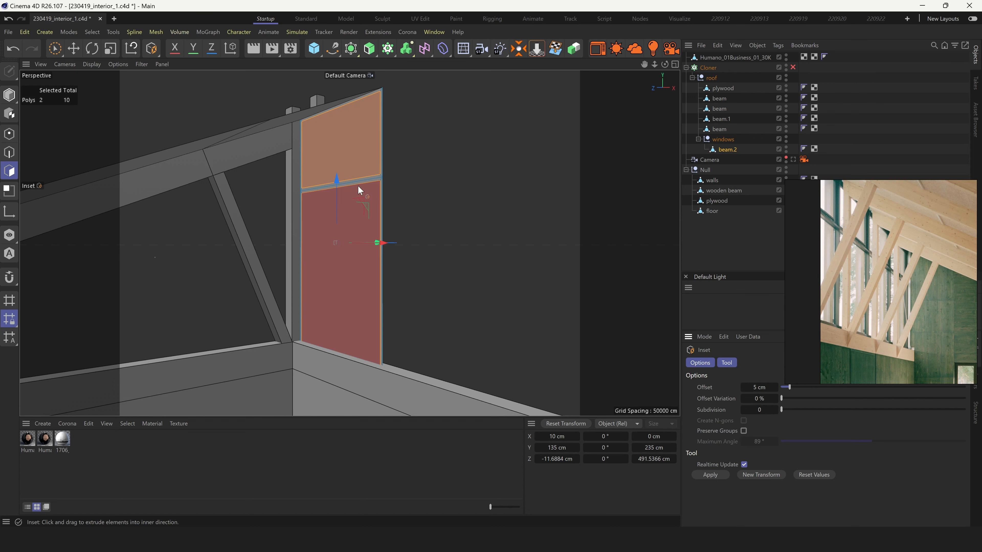
pyautogui.click(3, 235)
pyautogui.keyDown('alt'); pyautogui.moveTo(392, 206); pyautogui.dragTo(437, 213); pyautogui.keyUp('alt')
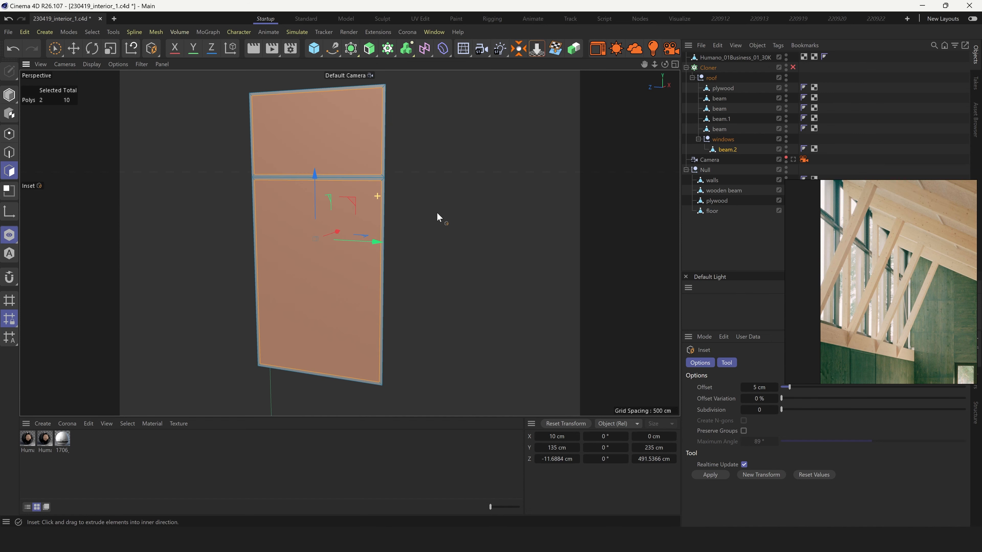
pyautogui.keyDown('alt'); pyautogui.moveTo(355, 198); pyautogui.dragTo(410, 229, button='middle'); pyautogui.keyUp('alt')
pyautogui.keyDown('alt'); pyautogui.moveTo(403, 184); pyautogui.dragTo(429, 190, button='right'); pyautogui.keyUp('alt')
pyautogui.keyDown('alt'); pyautogui.moveTo(453, 223); pyautogui.dragTo(466, 217); pyautogui.keyUp('alt')
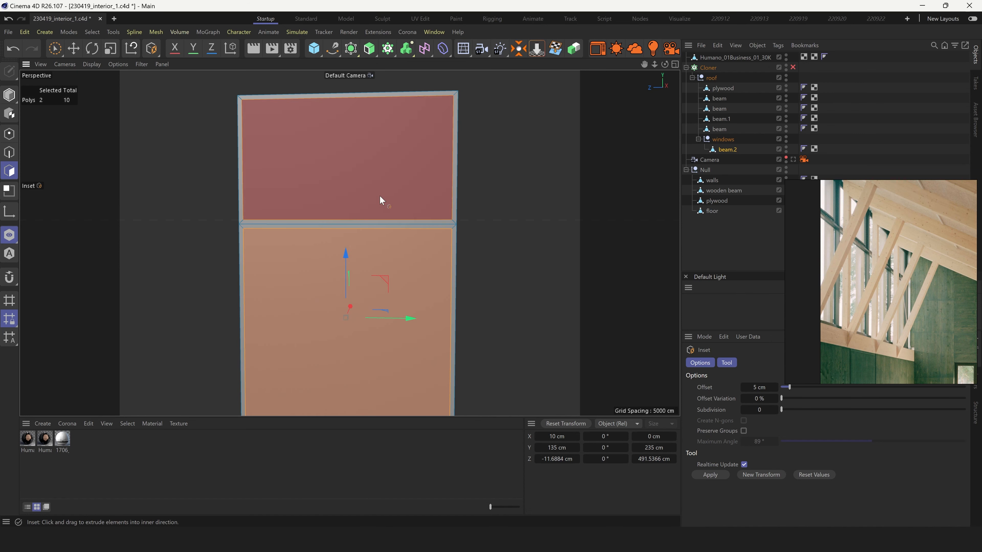
pyautogui.click(12, 50)
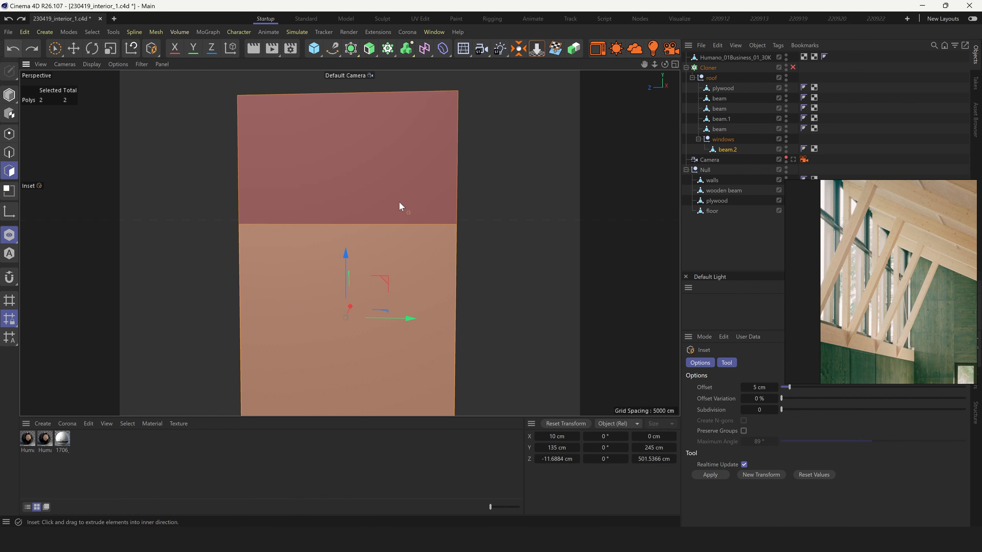
pyautogui.click(55, 50)
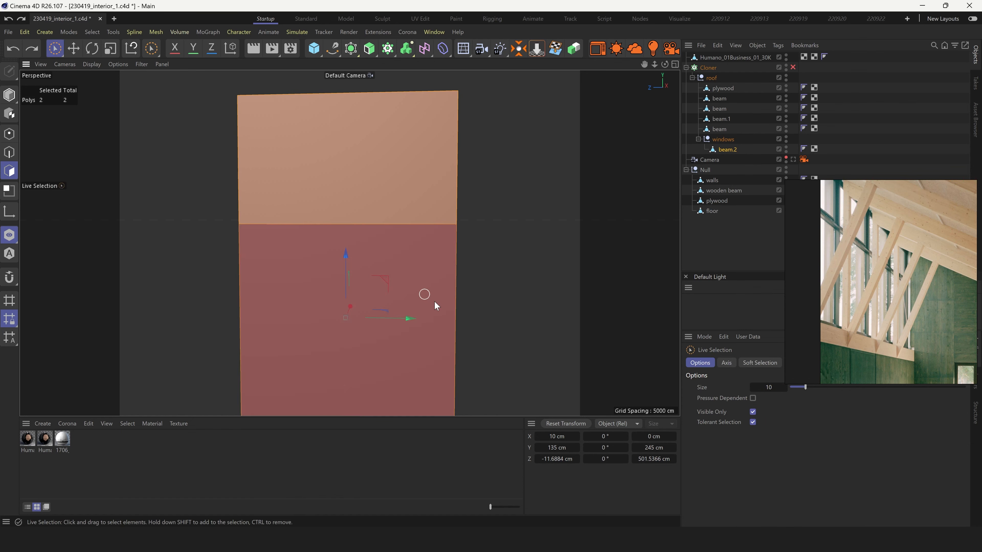
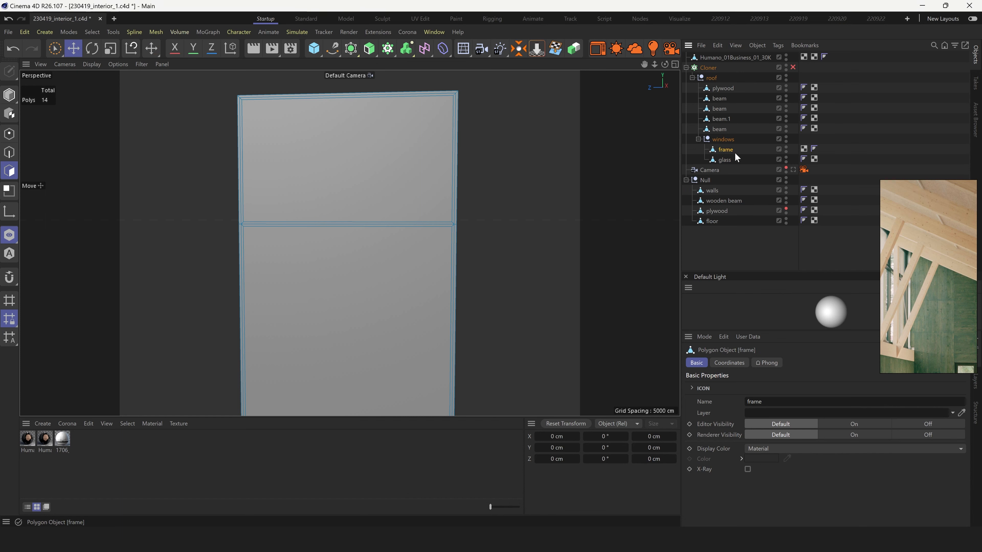
# Select all points of the frame object and merge the duplicates with Optimize
pyautogui.click(397, 244)
pyautogui.keyDown('alt'); pyautogui.moveTo(397, 243); pyautogui.dragTo(93, 32); pyautogui.keyUp('alt')
pyautogui.click(54, 48)
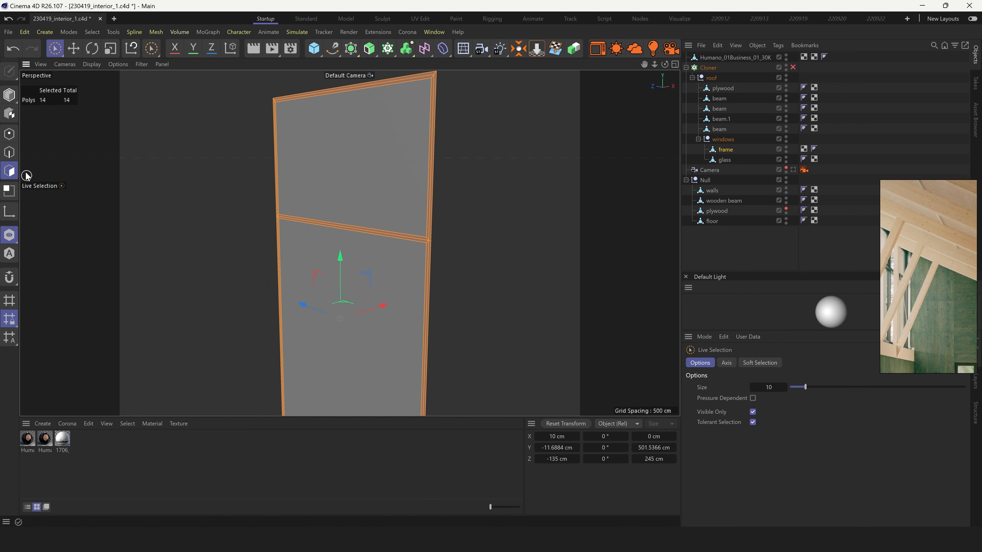
pyautogui.click(9, 133)
pyautogui.scroll(5, 436, 256)
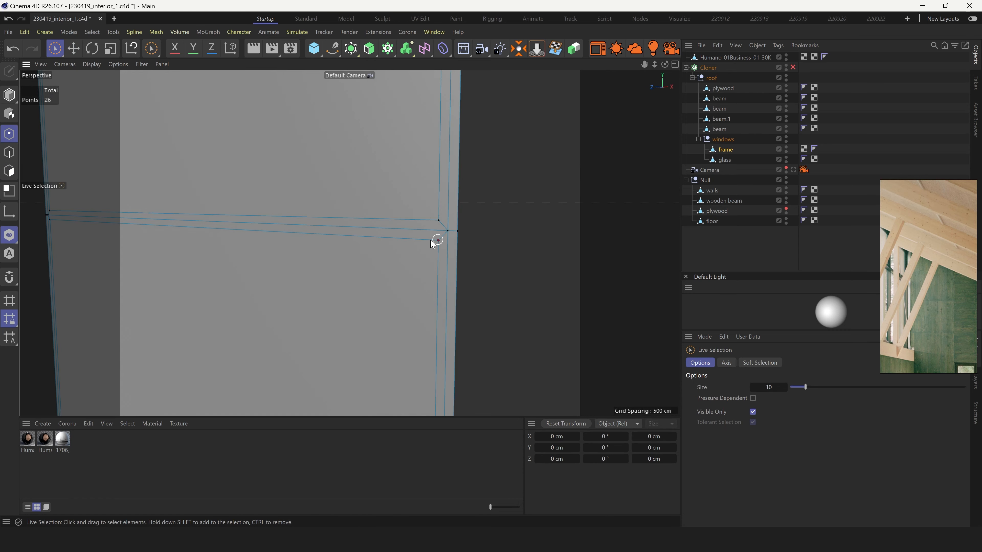
pyautogui.hotkey('ctrl', 'a')
pyautogui.rightClick(481, 248)
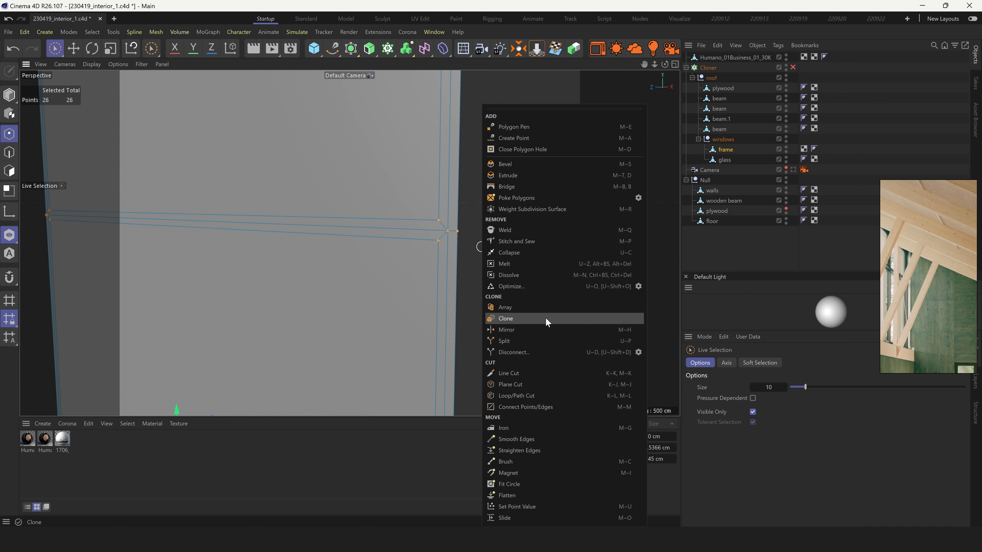
pyautogui.click(618, 285)
pyautogui.scroll(-3, 359, 232)
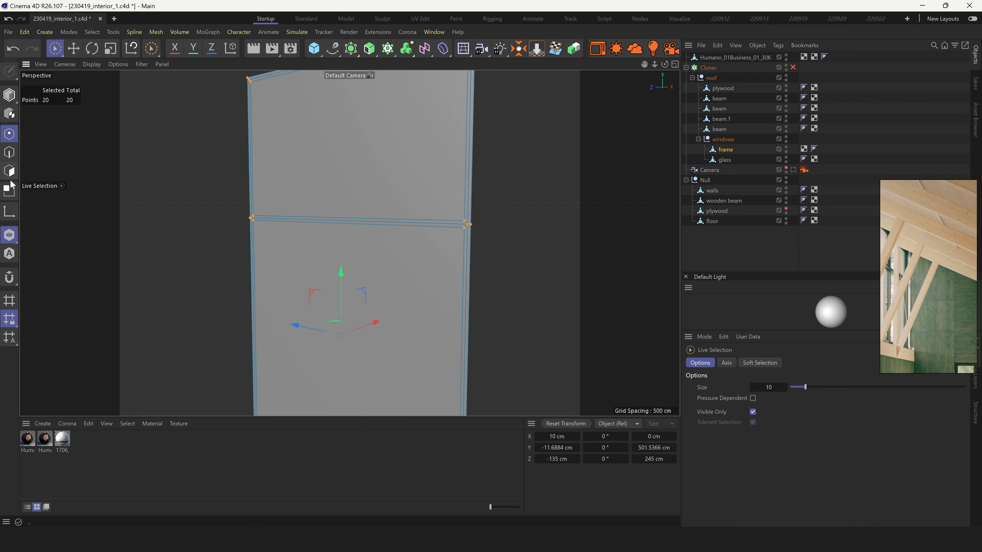
# Hide the glass, bring the rest of the roof back into view and extrude all frame polygons by -10 cm
pyautogui.click(9, 170)
pyautogui.scroll(-3, 399, 220)
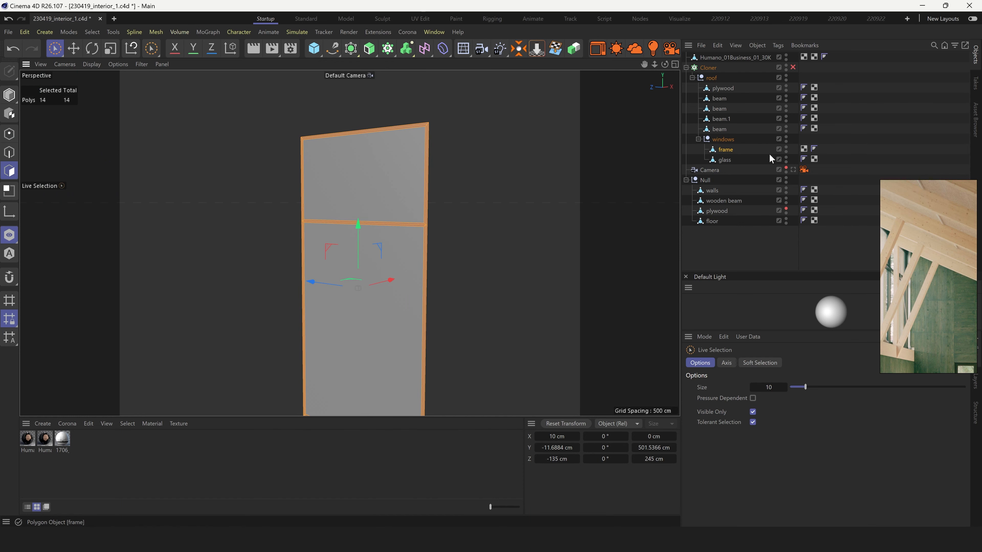
pyautogui.click(786, 159)
pyautogui.keyDown('alt'); pyautogui.moveTo(425, 216); pyautogui.dragTo(317, 270); pyautogui.keyUp('alt')
pyautogui.click(7, 241)
pyautogui.press('d')
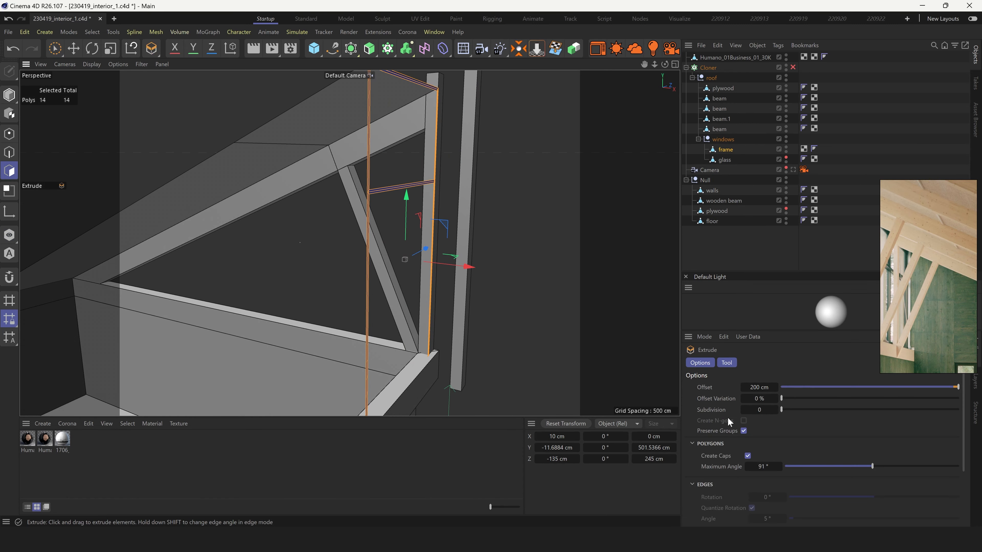
pyautogui.doubleClick(756, 387)
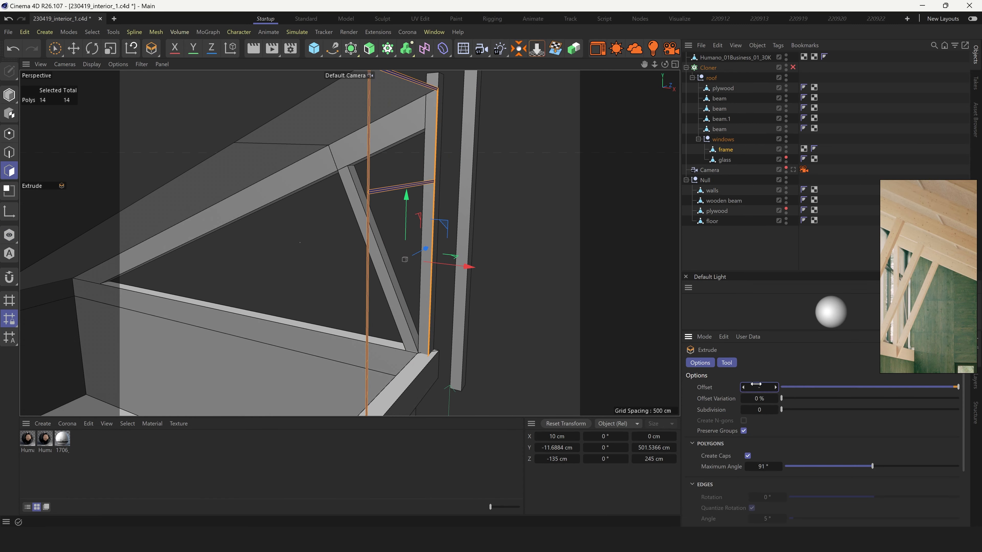
pyautogui.write('-10')
pyautogui.press('Return')
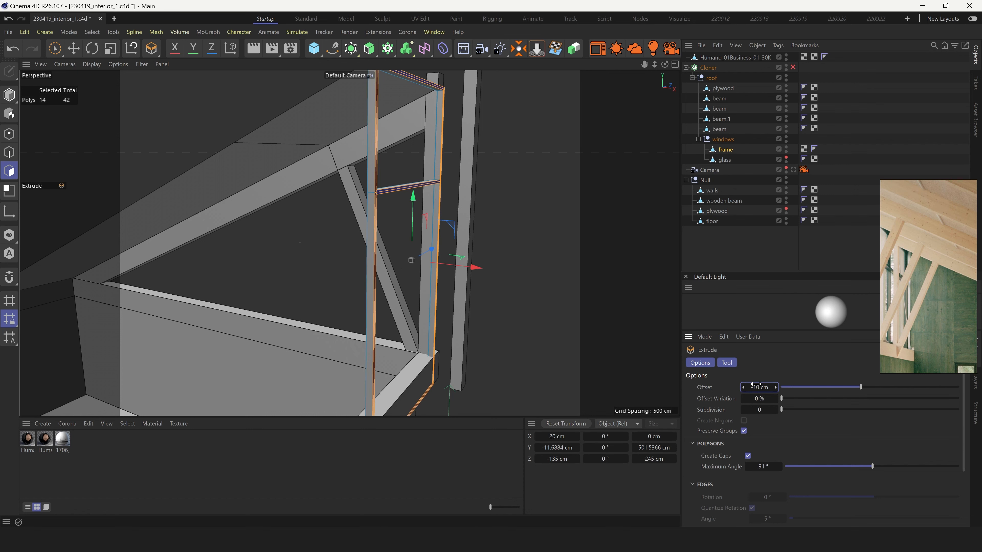
# Deepen the window frame by moving its extruded faces to X 32.6728 cm, and clear the object selection
pyautogui.click(55, 49)
pyautogui.keyDown('alt'); pyautogui.moveTo(418, 244); pyautogui.dragTo(348, 222); pyautogui.keyUp('alt')
pyautogui.keyDown('alt'); pyautogui.moveTo(256, 264); pyautogui.dragTo(251, 242); pyautogui.keyUp('alt')
pyautogui.scroll(3, 909, 305)
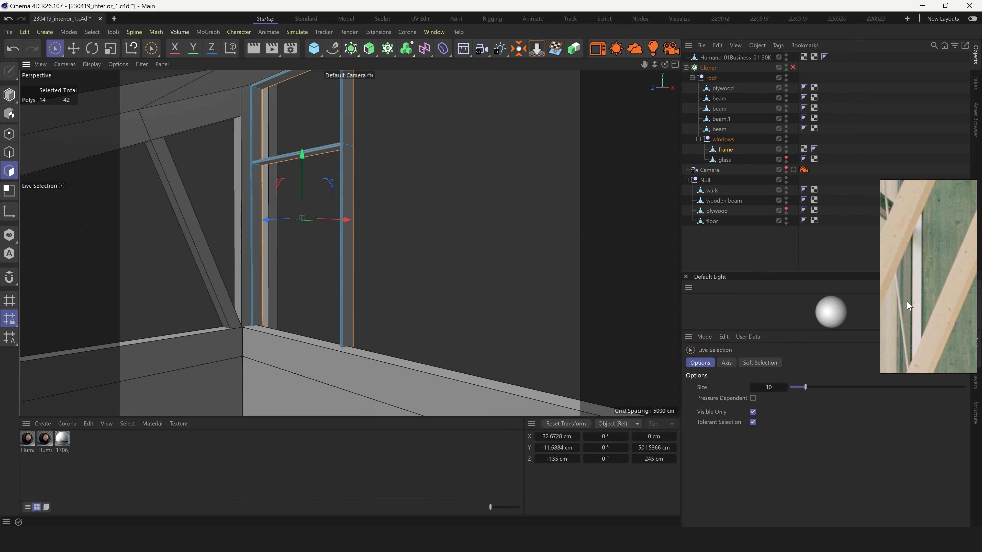
pyautogui.scroll(-2, 932, 301)
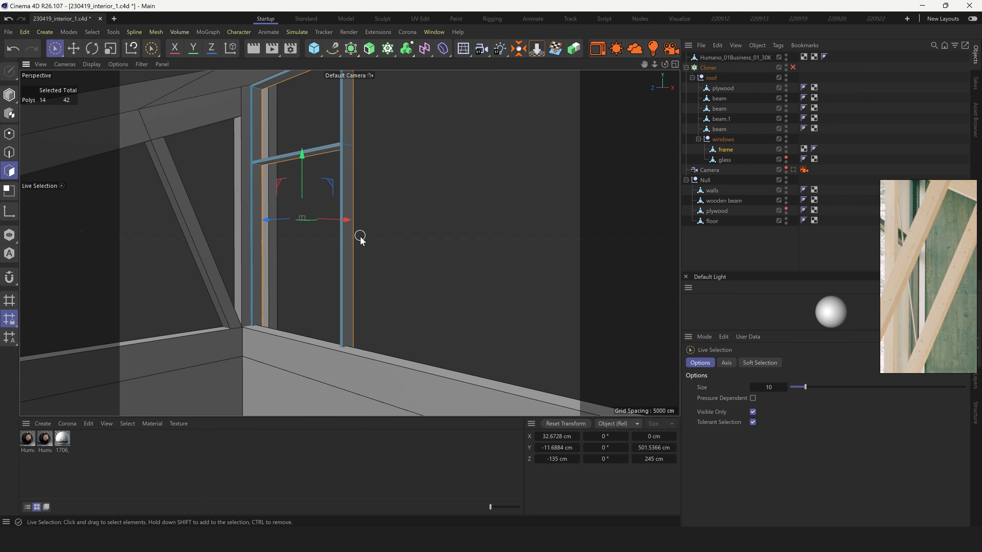
pyautogui.click(761, 159)
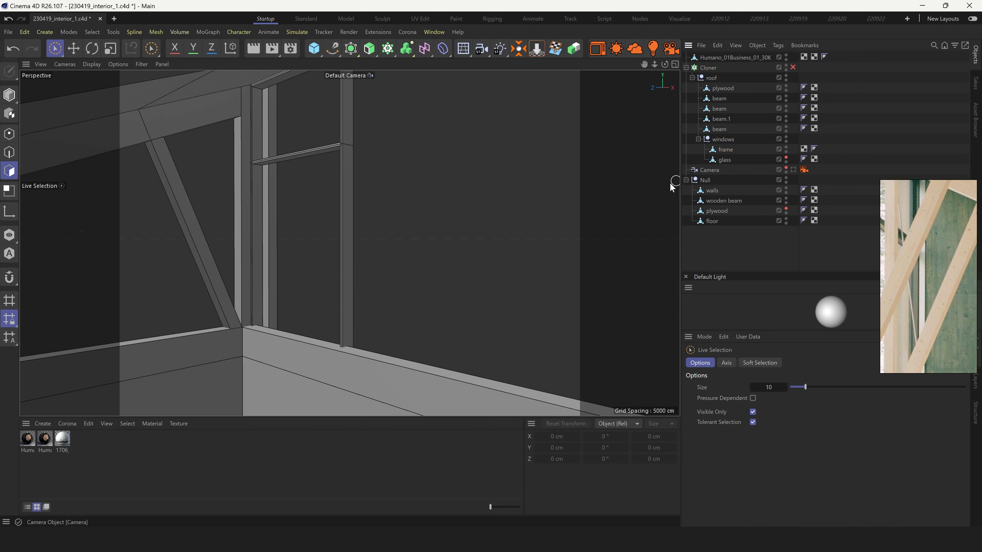
# Enable the Cloner to repeat the windows along the roof and look through the scene camera
pyautogui.keyDown('alt'); pyautogui.moveTo(350, 243); pyautogui.dragTo(275, 248); pyautogui.keyUp('alt')
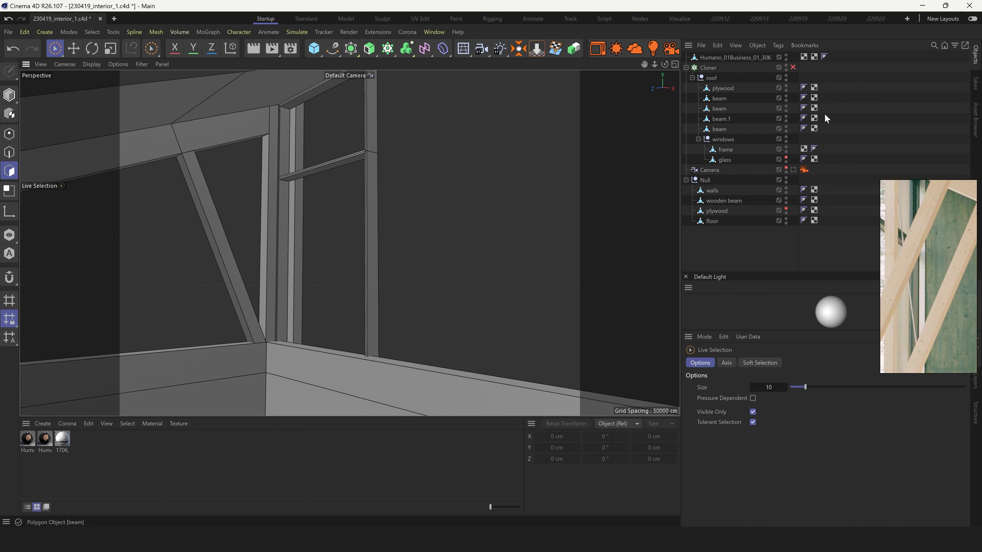
pyautogui.click(790, 68)
pyautogui.keyDown('alt'); pyautogui.moveTo(437, 236); pyautogui.dragTo(421, 279); pyautogui.keyUp('alt')
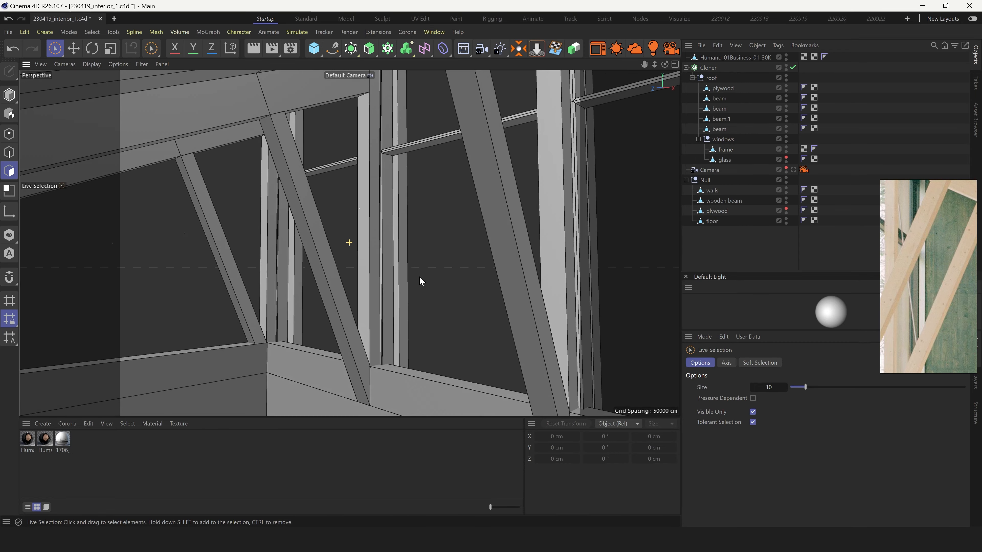
pyautogui.click(793, 170)
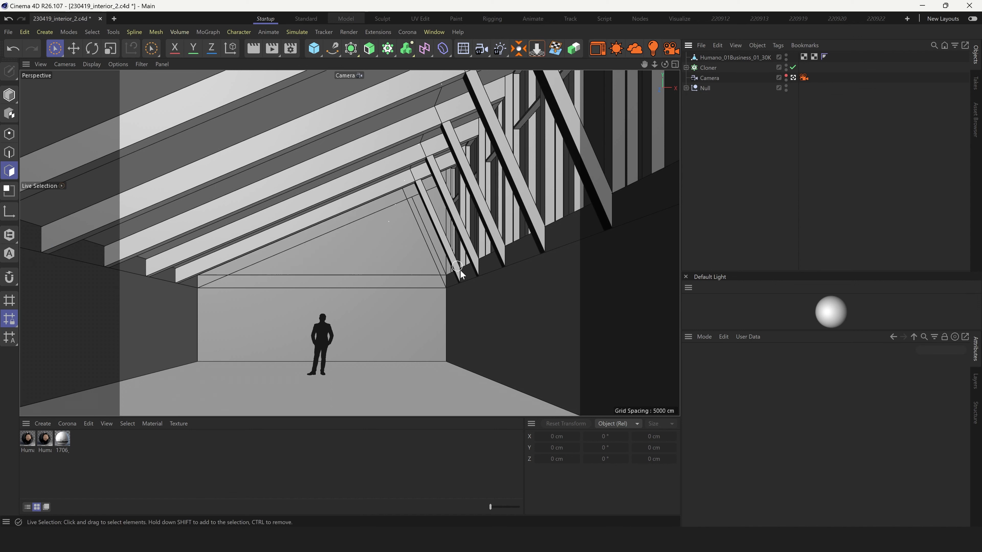
# Add a Protection tag to the Camera
pyautogui.rightClick(706, 78)
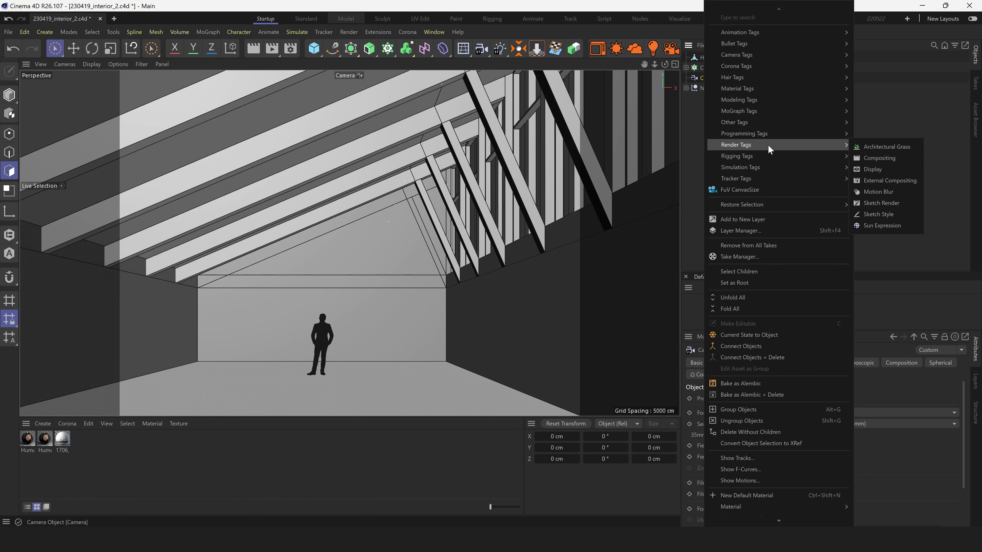
pyautogui.moveTo(814, 156)
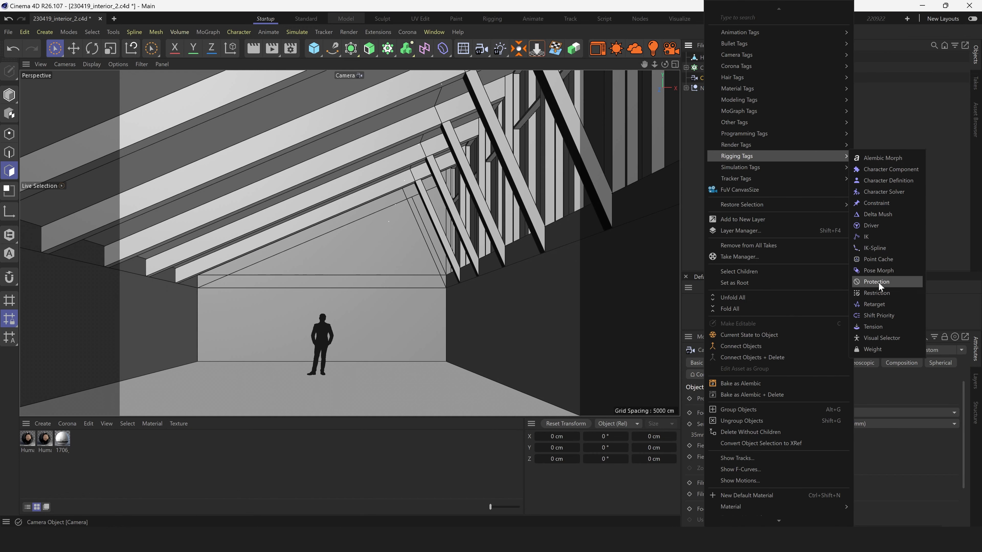
pyautogui.click(878, 283)
# Leave the camera view and set the Cloner to Multi-Instance mode with a count of 9
pyautogui.click(793, 80)
pyautogui.scroll(-5, 392, 223)
pyautogui.keyDown('alt'); pyautogui.moveTo(393, 222); pyautogui.dragTo(483, 247); pyautogui.keyUp('alt')
pyautogui.scroll(-5, 276, 204)
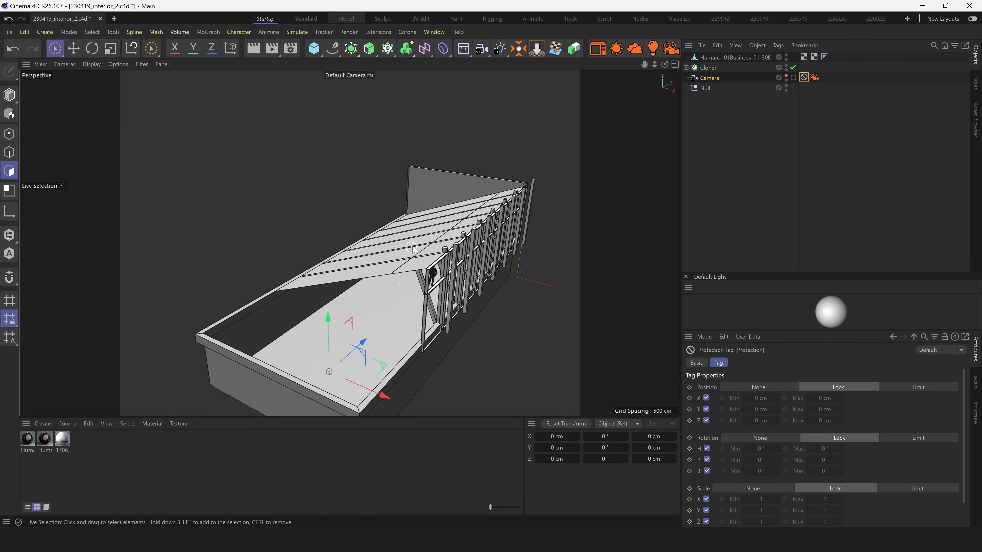
pyautogui.click(686, 67)
pyautogui.click(709, 68)
pyautogui.click(927, 436)
pyautogui.keyDown('alt'); pyautogui.moveTo(517, 395); pyautogui.dragTo(722, 410); pyautogui.keyUp('alt')
pyautogui.moveTo(775, 460); pyautogui.dragTo(777, 462)
pyautogui.keyDown('alt'); pyautogui.moveTo(357, 141); pyautogui.dragTo(401, 206); pyautogui.keyUp('alt')
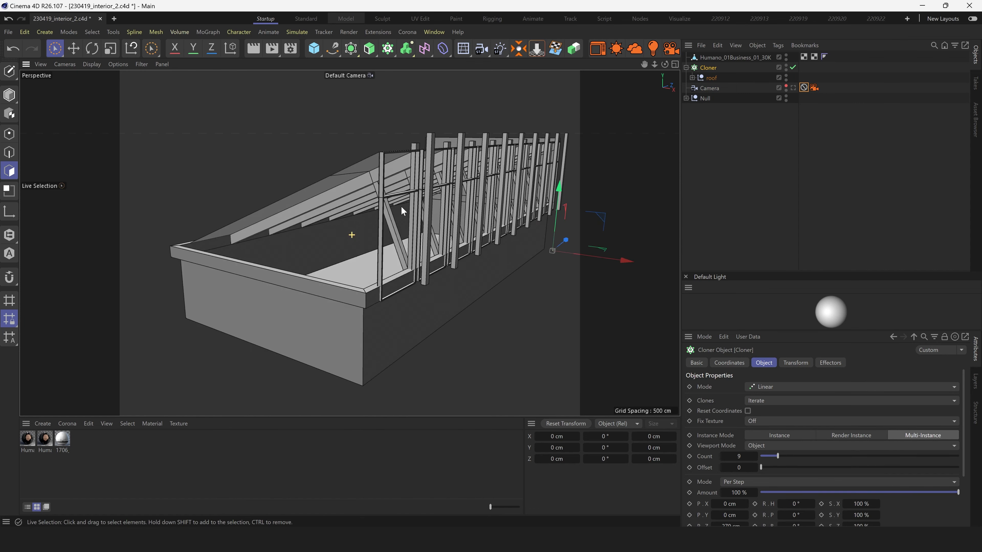
# Disable the Cloner and dissolve the extra edge across the roof's plywood panel
pyautogui.scroll(10, 501, 158)
pyautogui.scroll(-8, 501, 158)
pyautogui.keyDown('alt'); pyautogui.moveTo(500, 158); pyautogui.dragTo(404, 224); pyautogui.keyUp('alt')
pyautogui.scroll(5, 405, 225)
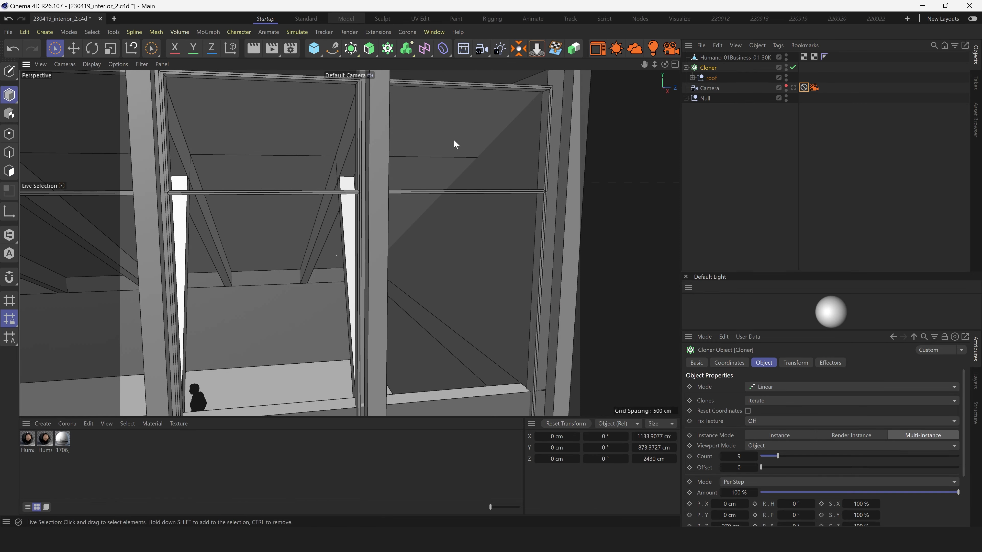
pyautogui.click(692, 77)
pyautogui.click(793, 67)
pyautogui.keyDown('alt'); pyautogui.moveTo(332, 211); pyautogui.dragTo(360, 193); pyautogui.keyUp('alt')
pyautogui.click(412, 173)
pyautogui.click(9, 156)
pyautogui.click(429, 160)
pyautogui.press('m')
pyautogui.press('n')
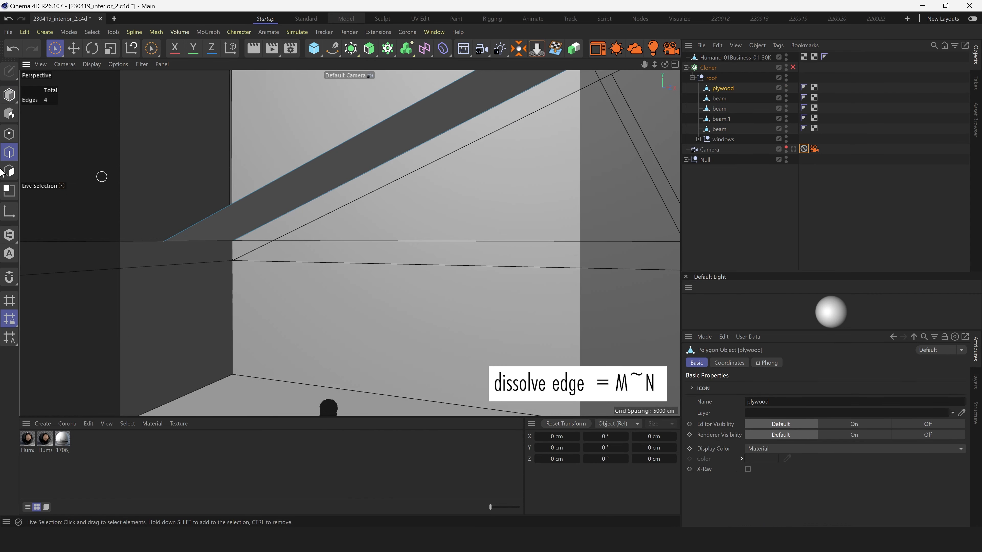
# Isolate the roof's plywood panel and Edge Cut its two long edges to divide it into three sections, then show the whole scene again
pyautogui.keyDown('alt'); pyautogui.moveTo(1, 170); pyautogui.dragTo(116, 244); pyautogui.keyUp('alt')
pyautogui.click(9, 235)
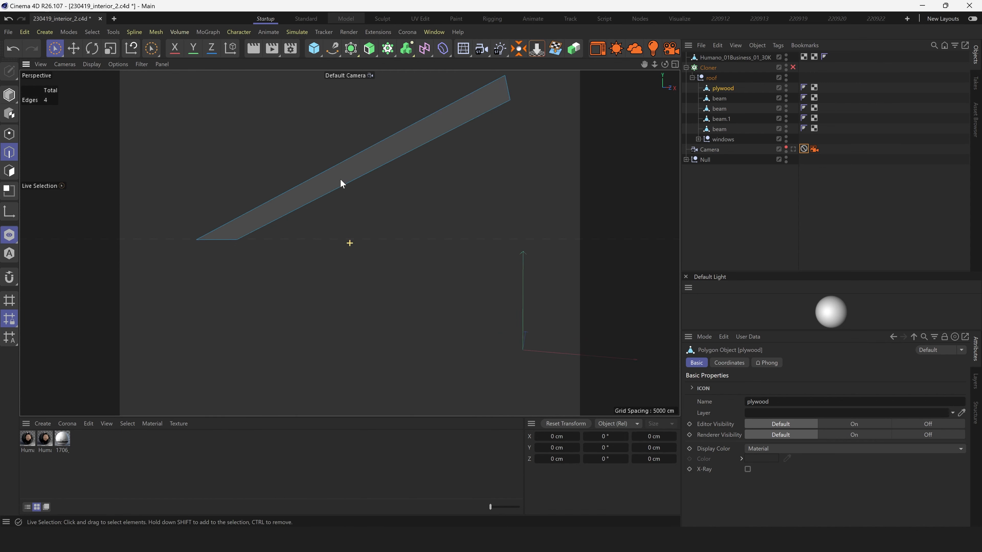
pyautogui.click(419, 168)
pyautogui.press('m')
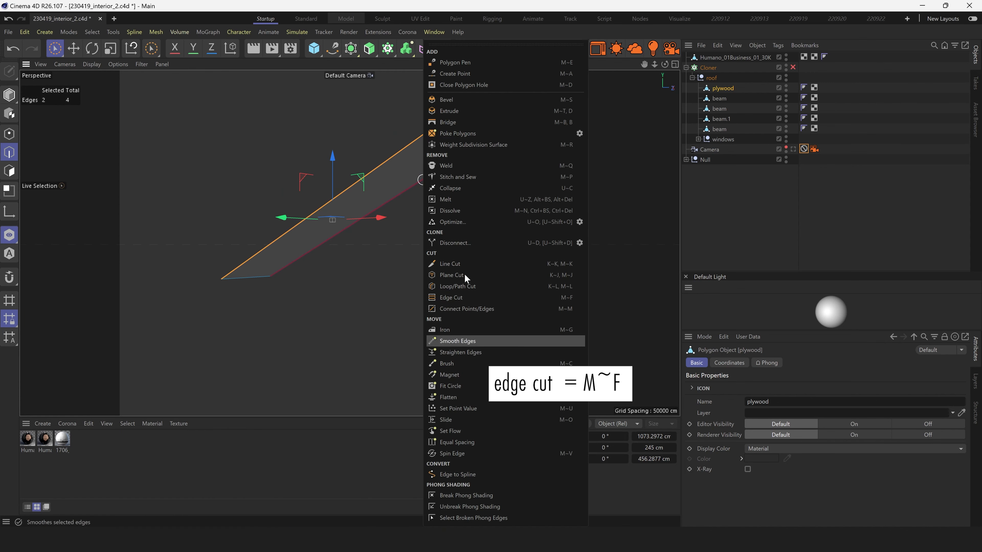
pyautogui.click(488, 298)
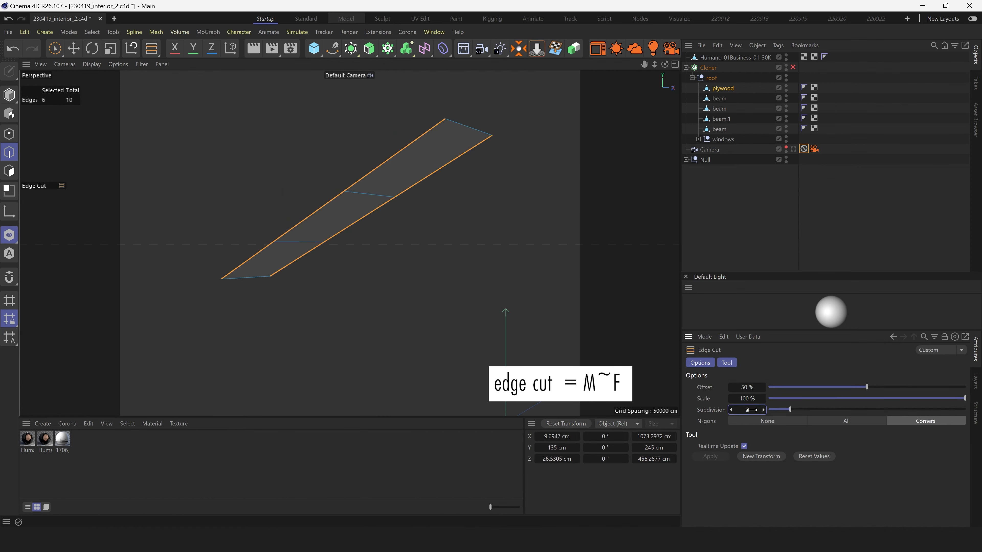
pyautogui.click(55, 49)
pyautogui.keyDown('alt'); pyautogui.moveTo(381, 185); pyautogui.dragTo(405, 201); pyautogui.keyUp('alt')
pyautogui.keyDown('alt'); pyautogui.moveTo(347, 224); pyautogui.dragTo(412, 179, button='middle'); pyautogui.keyUp('alt')
pyautogui.click(11, 235)
pyautogui.click(731, 180)
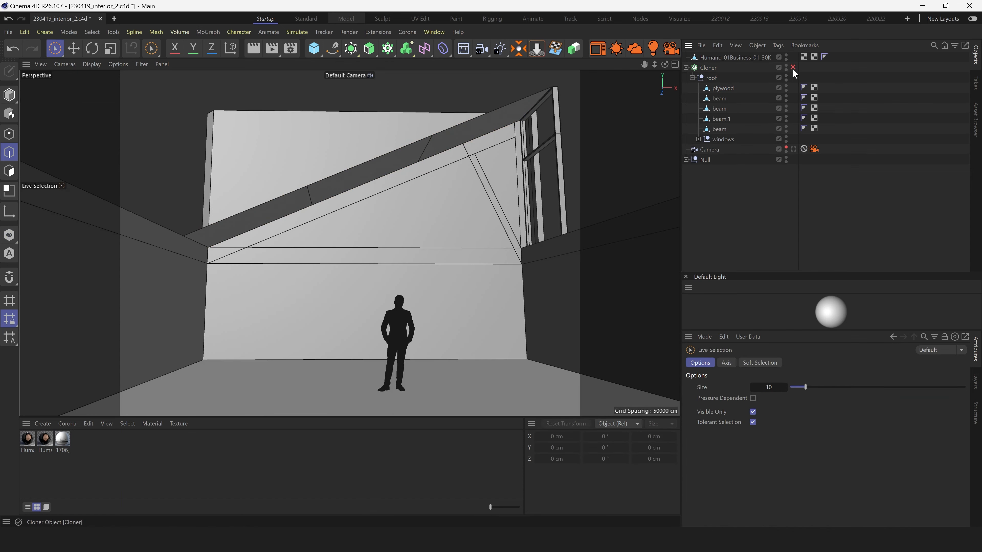
# Duplicate the three-section plywood panel inside the roof group by copying and pasting it
pyautogui.click(793, 67)
pyautogui.click(792, 67)
pyautogui.keyDown('alt'); pyautogui.moveTo(319, 187); pyautogui.dragTo(353, 177); pyautogui.keyUp('alt')
pyautogui.scroll(3, 353, 177)
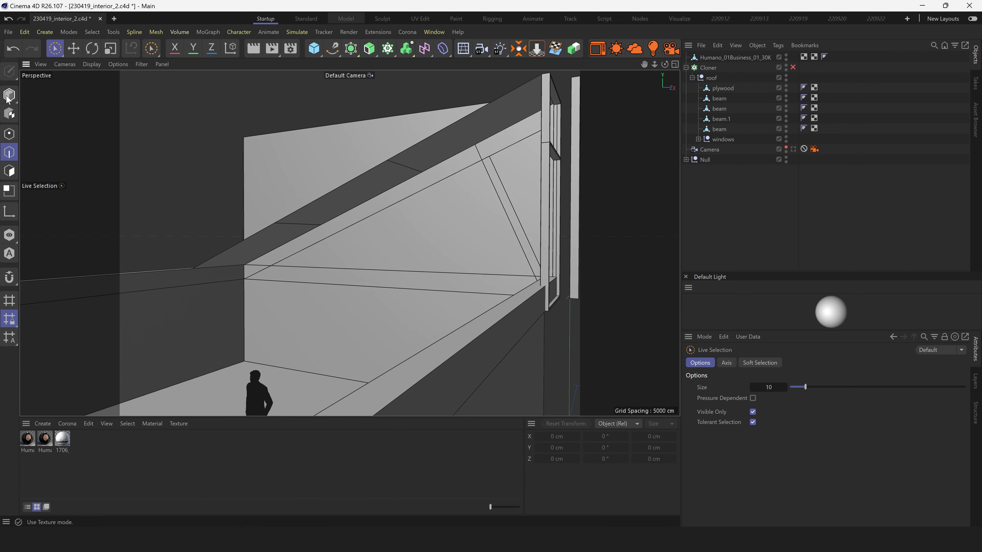
pyautogui.click(360, 170)
pyautogui.scroll(5, 356, 165)
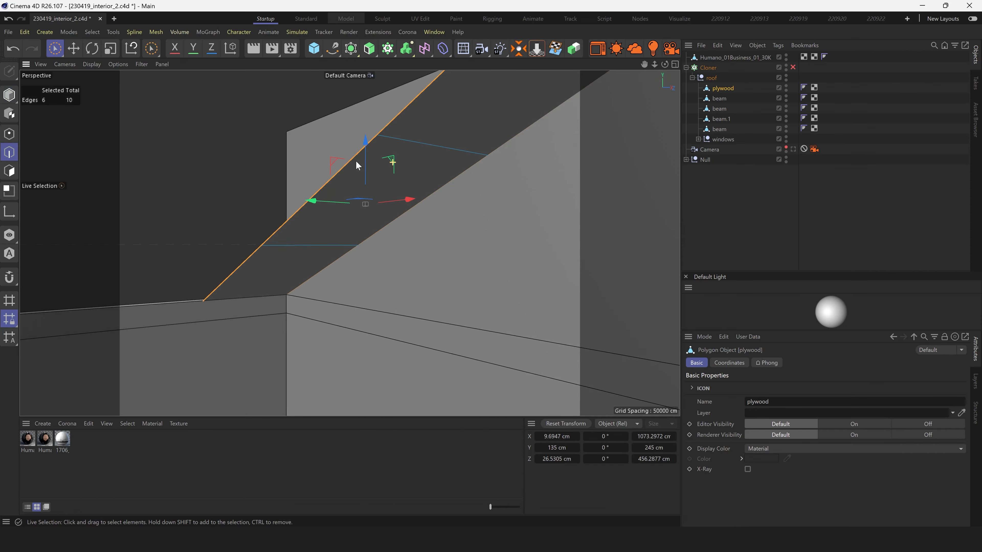
pyautogui.scroll(-2, 357, 166)
pyautogui.hotkey('ctrl', 'c')
pyautogui.hotkey('ctrl', 'v')
pyautogui.scroll(-2, 368, 193)
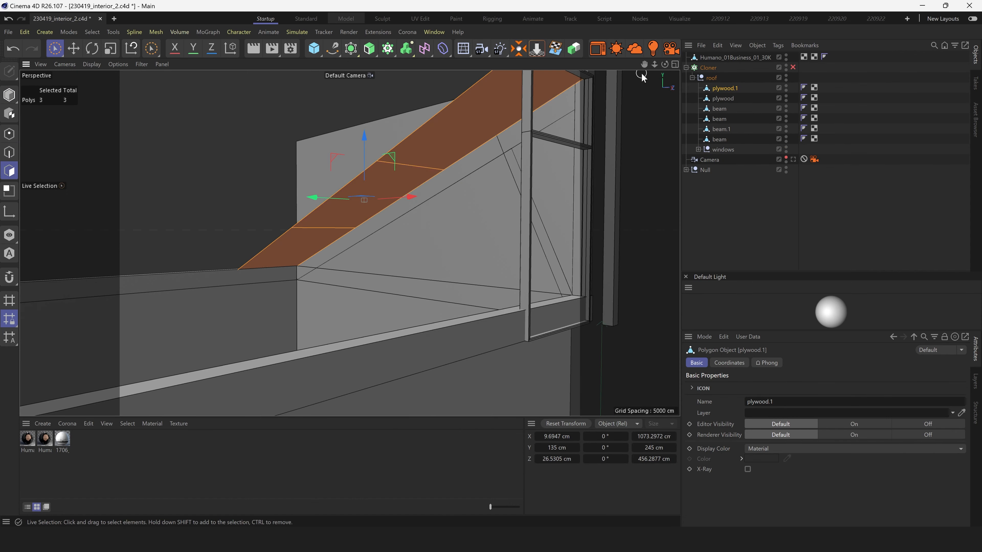
# Move the copied plywood's polygons along their normals to sit a few centimetres above the original panel
pyautogui.press('m')
pyautogui.press('z')
pyautogui.keyDown('alt'); pyautogui.moveTo(468, 144); pyautogui.dragTo(425, 163); pyautogui.keyUp('alt')
pyautogui.moveTo(387, 174); pyautogui.dragTo(381, 185)
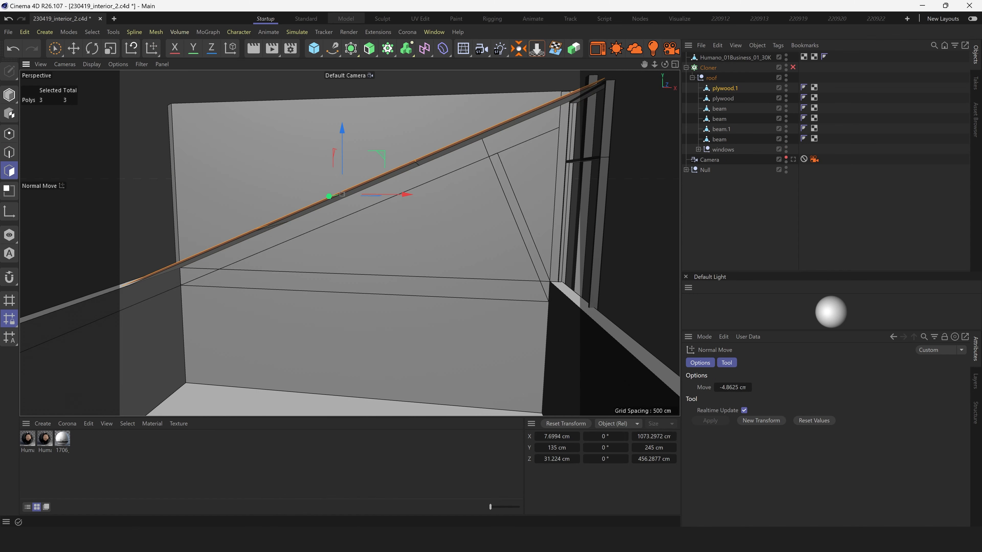
# Extrude the copied plywood's polygons with an offset of -40 cm to form the thick roof layer
pyautogui.press('d')
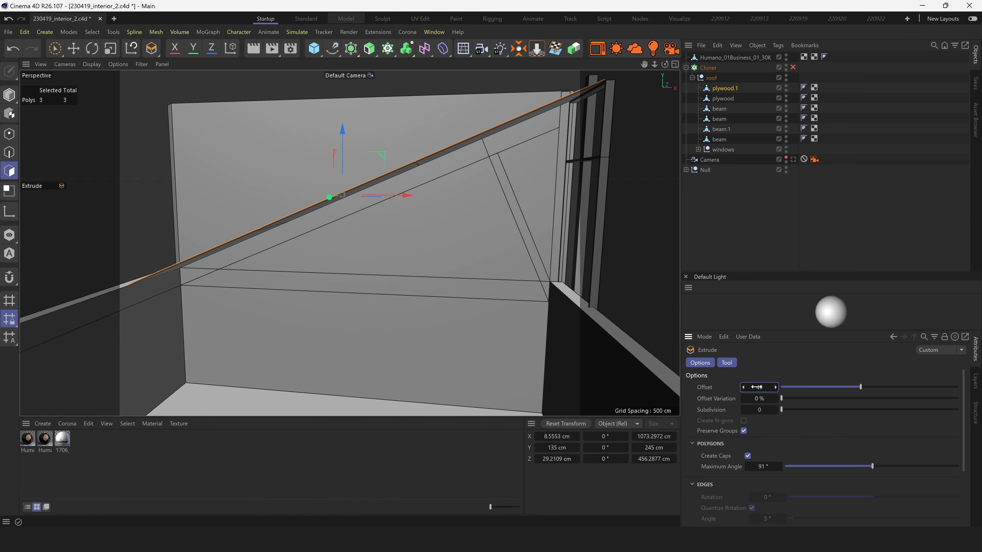
pyautogui.moveTo(757, 387); pyautogui.dragTo(757, 387)
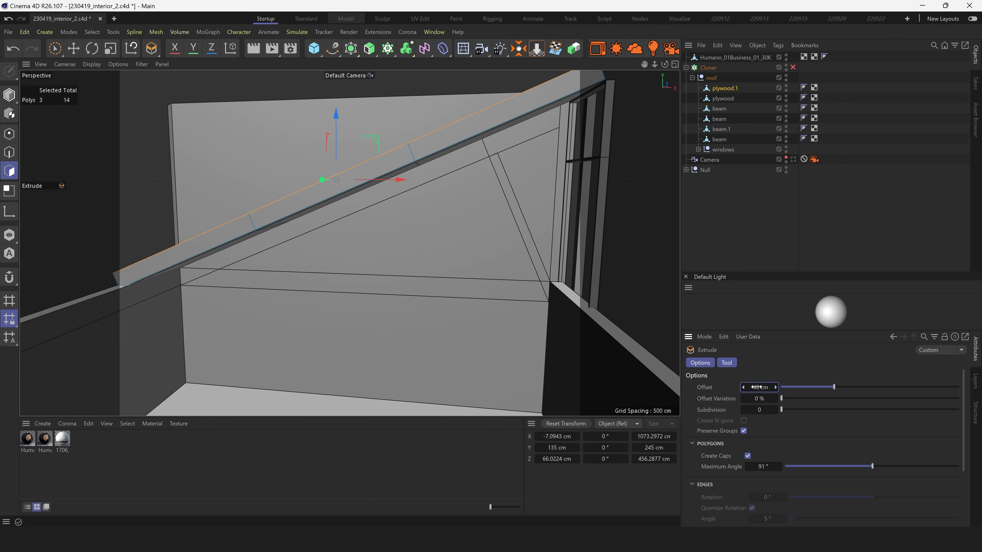
pyautogui.click(54, 48)
pyautogui.doubleClick(440, 157)
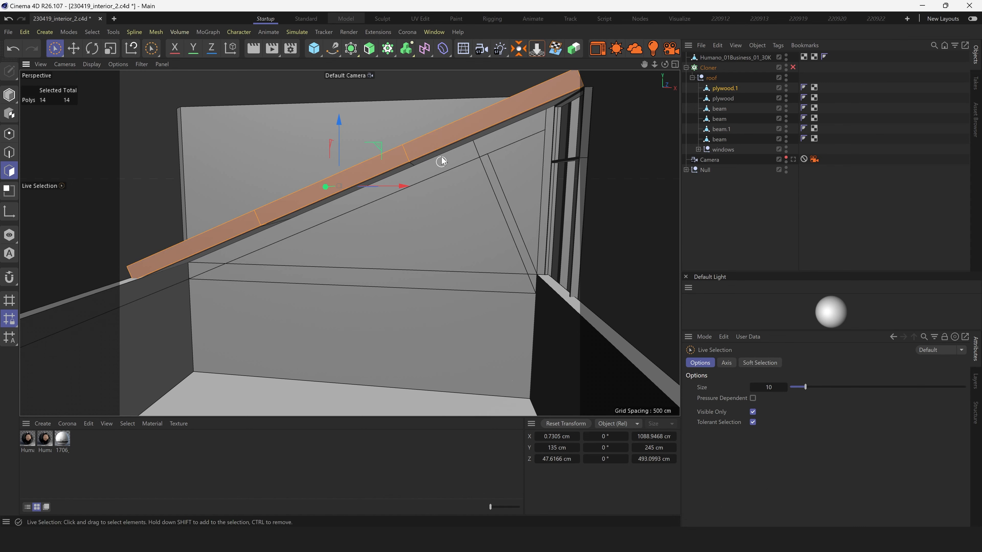
pyautogui.press('s')
# Bevel the two cross edges of the original plywood panel by a small fixed distance to make narrow joint strips
pyautogui.click(723, 98)
pyautogui.scroll(3, 445, 139)
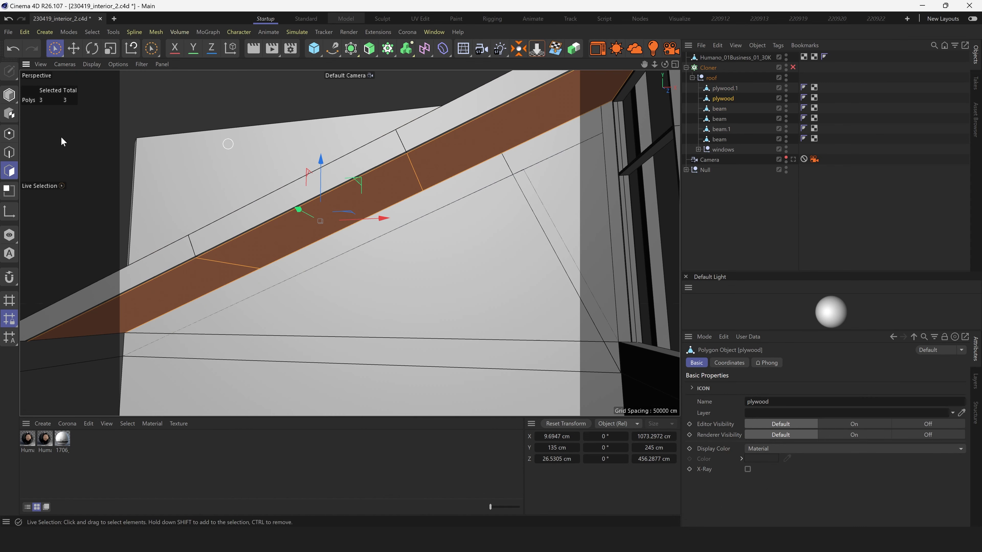
pyautogui.click(9, 152)
pyautogui.click(430, 147)
pyautogui.keyDown('shift'); pyautogui.click(232, 242); pyautogui.keyUp('shift')
pyautogui.scroll(3, 394, 158)
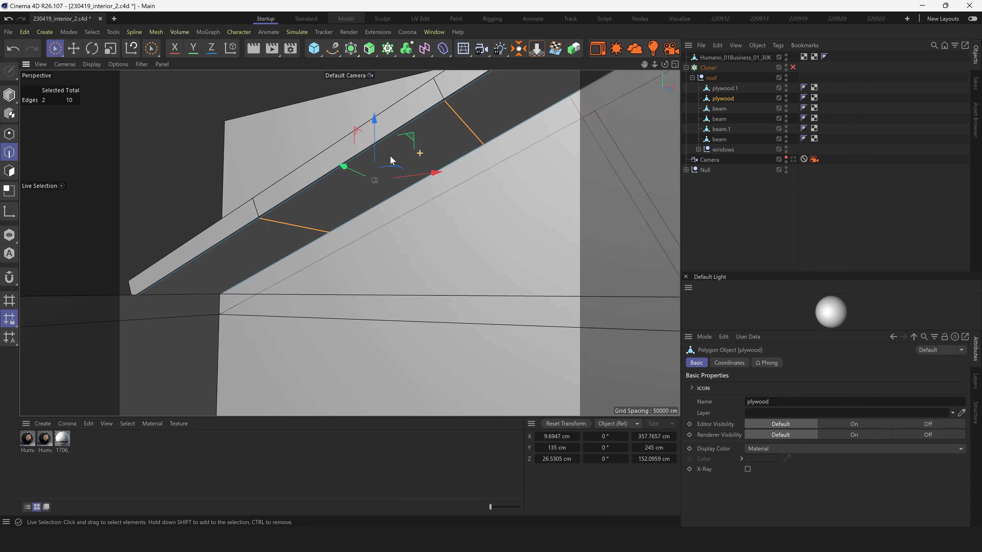
pyautogui.scroll(1, 412, 124)
pyautogui.press('m')
pyautogui.press('s')
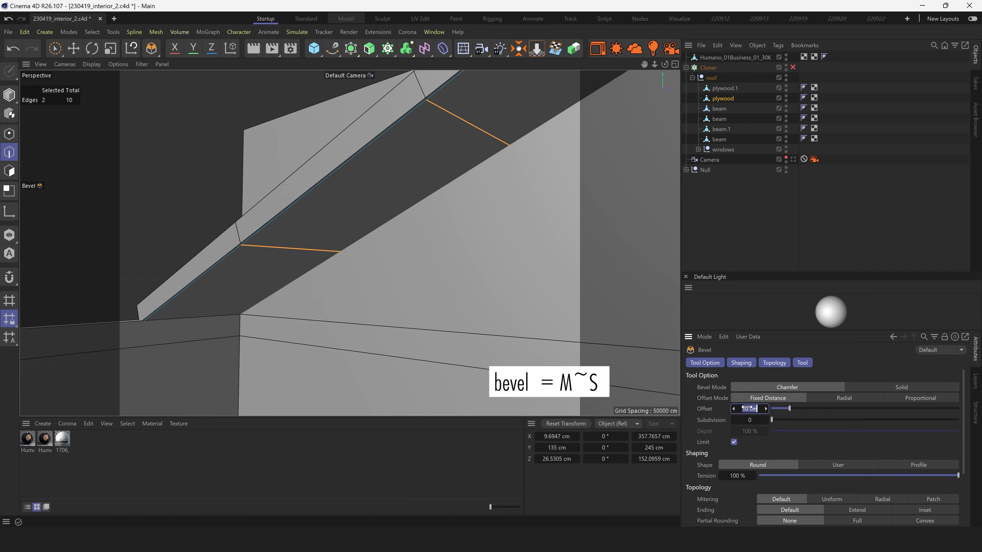
pyautogui.press('space')
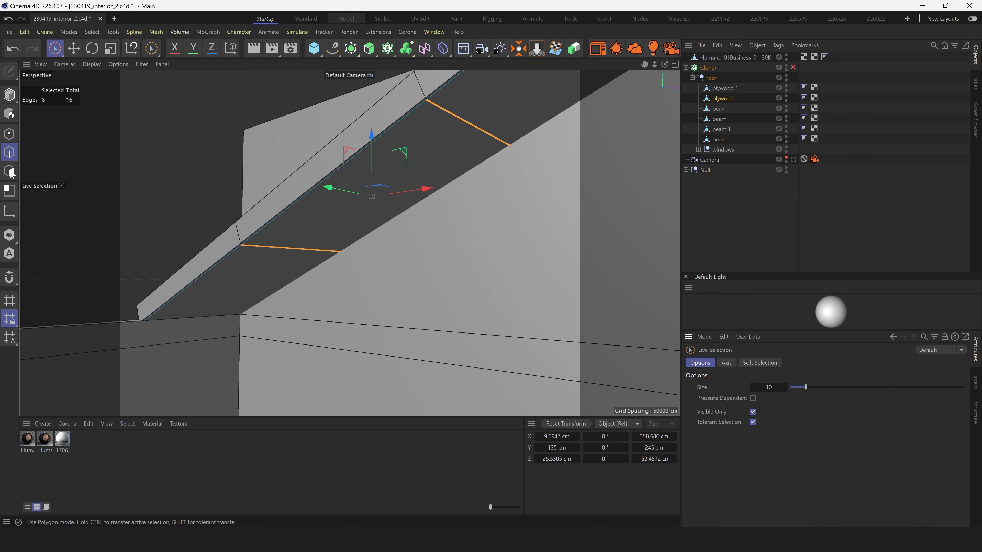
# Select the three large polygons of the original plywood, without the joint strips, and extrude them with an offset of -2 cm
pyautogui.press('Return')
pyautogui.scroll(1, 452, 107)
pyautogui.keyDown('alt'); pyautogui.moveTo(449, 103); pyautogui.dragTo(408, 165); pyautogui.keyUp('alt')
pyautogui.keyDown('shift'); pyautogui.click(408, 164); pyautogui.keyUp('shift')
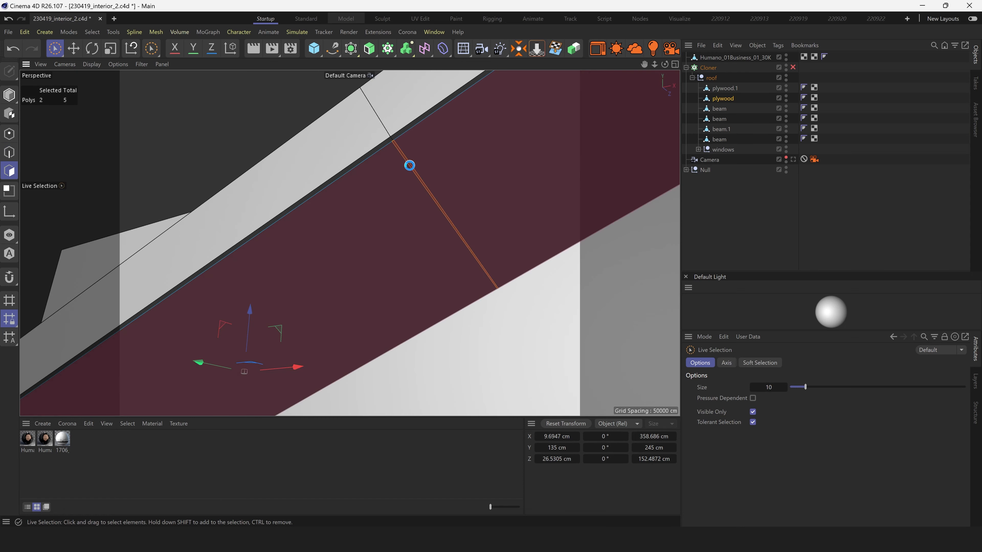
pyautogui.keyDown('alt'); pyautogui.moveTo(493, 224); pyautogui.dragTo(464, 209); pyautogui.keyUp('alt')
pyautogui.write('d')
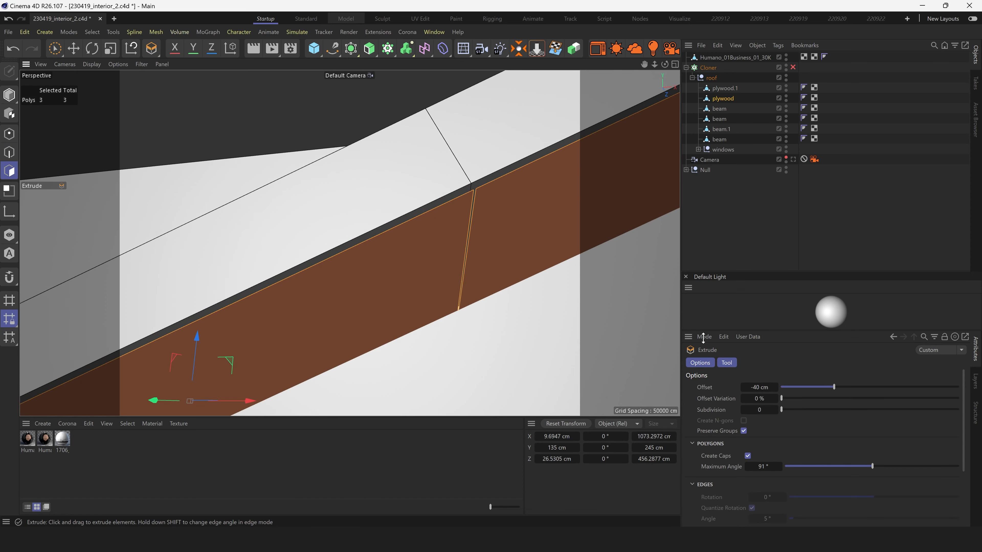
pyautogui.write('2')
pyautogui.press('Return')
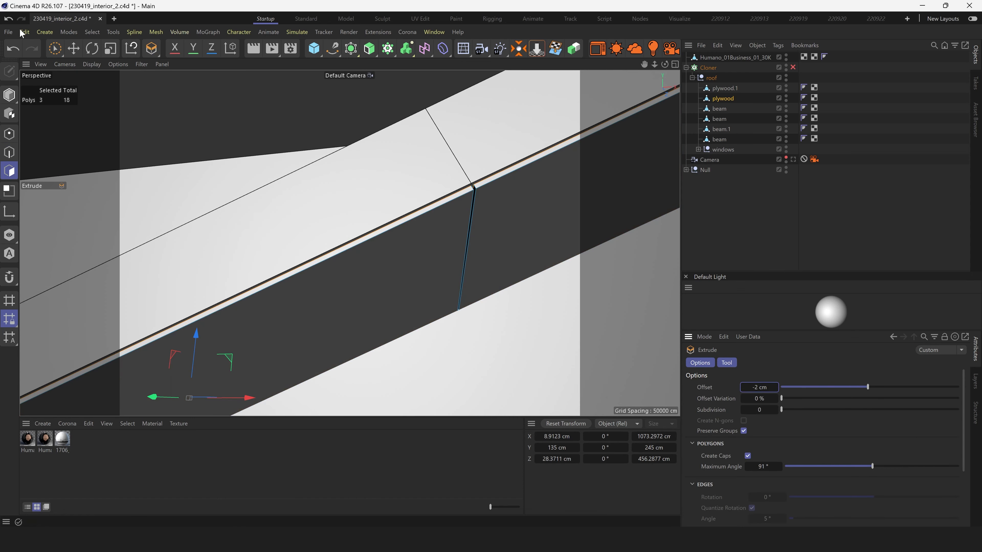
# Select all polygons of the plywood panel and reverse their normals
pyautogui.click(55, 48)
pyautogui.hotkey('ctrl', 'a')
pyautogui.press('u')
pyautogui.press('r')
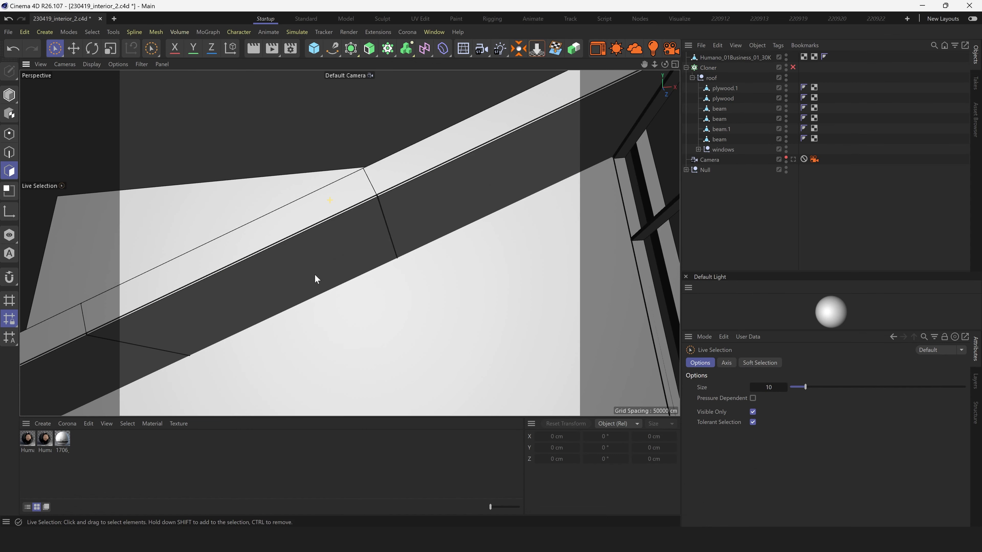
# Enable the Cloner and check the repeated plywood joints through the scene camera, then leave the camera view
pyautogui.click(793, 67)
pyautogui.click(792, 159)
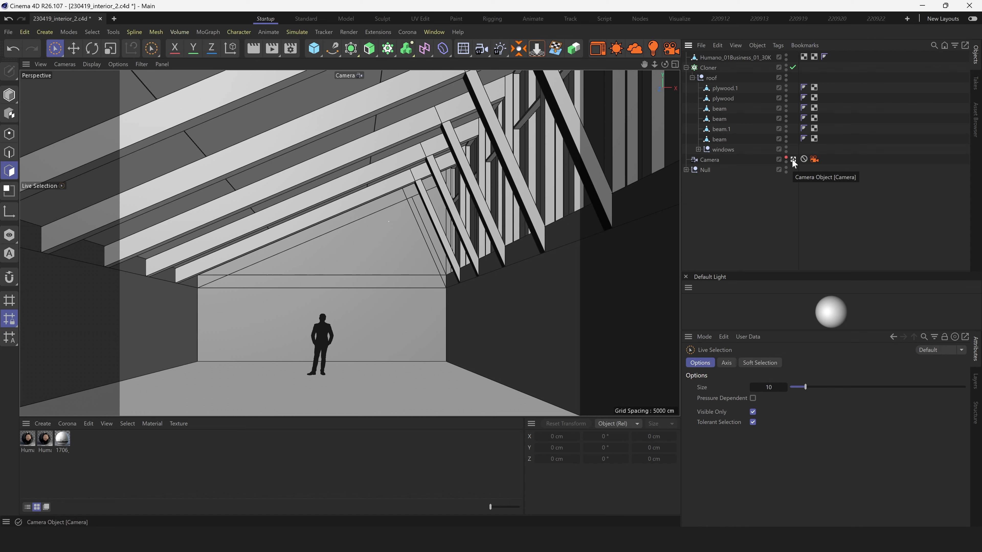
pyautogui.click(792, 159)
# Add a Corona Sky, and show only a single roof frame by disabling the Cloner and hiding the Null
pyautogui.moveTo(403, 269)
pyautogui.keyDown('alt'); pyautogui.mouseDown()
pyautogui.moveTo(356, 237)
pyautogui.moveTo(443, 270)
pyautogui.moveTo(420, 271)
pyautogui.mouseUp(); pyautogui.keyUp('alt')
pyautogui.moveTo(314, 49); pyautogui.dragTo(629, 232)
pyautogui.keyDown('alt'); pyautogui.moveTo(492, 237); pyautogui.dragTo(61, 422); pyautogui.keyUp('alt')
# Create a Corona Physical Material named Beams
pyautogui.click(67, 424)
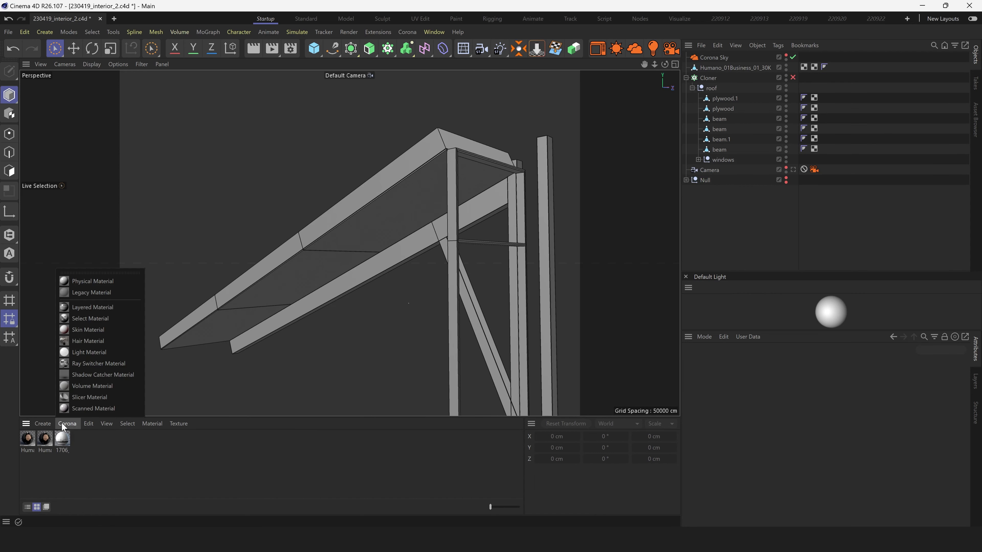
pyautogui.click(100, 280)
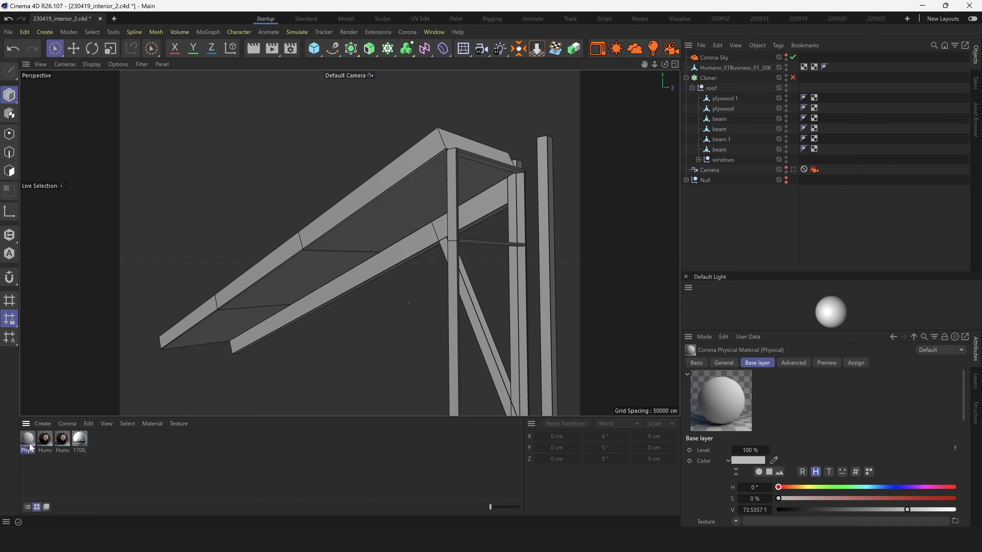
pyautogui.doubleClick(34, 452)
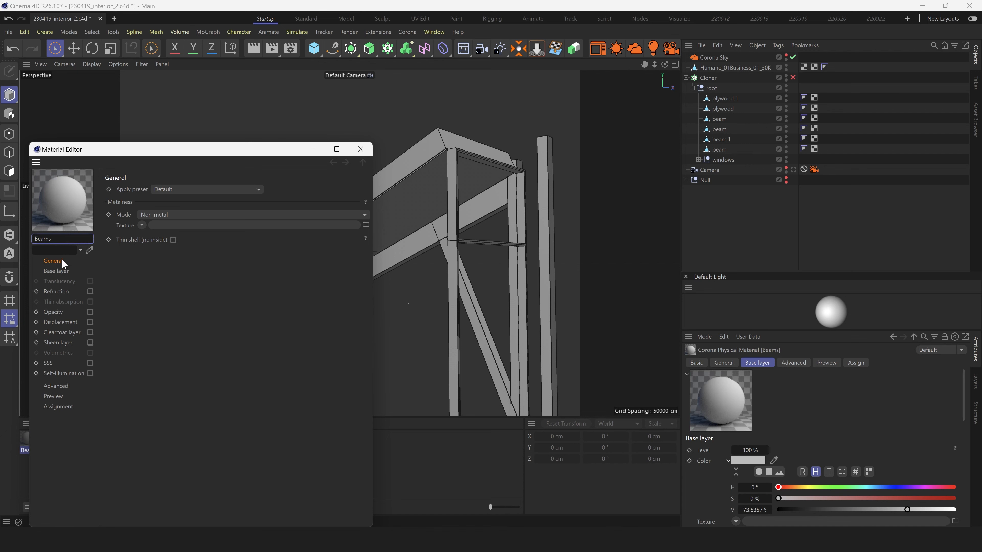
# Load the spruce albedo image as the Beams base layer colour texture without copying it to the project location
pyautogui.click(58, 271)
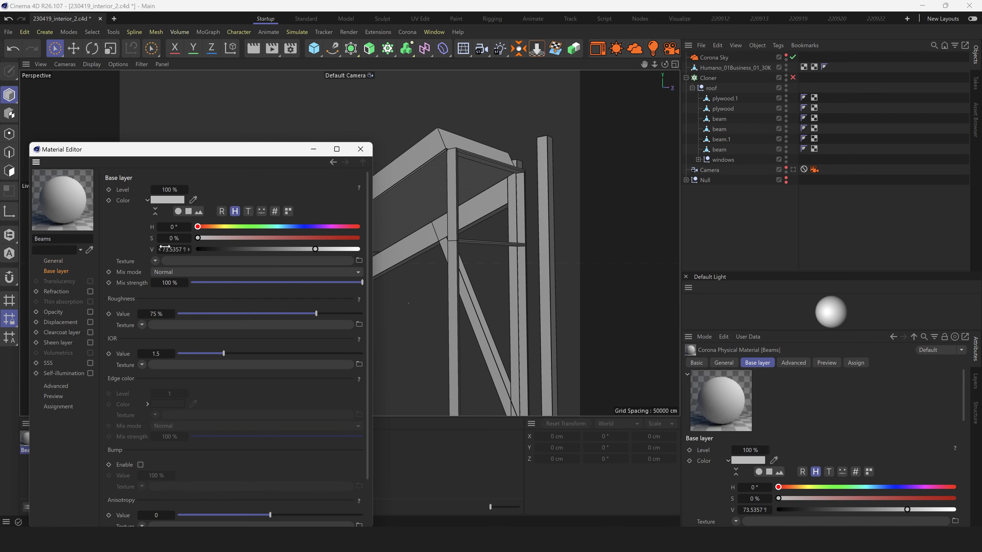
pyautogui.click(359, 260)
pyautogui.doubleClick(196, 226)
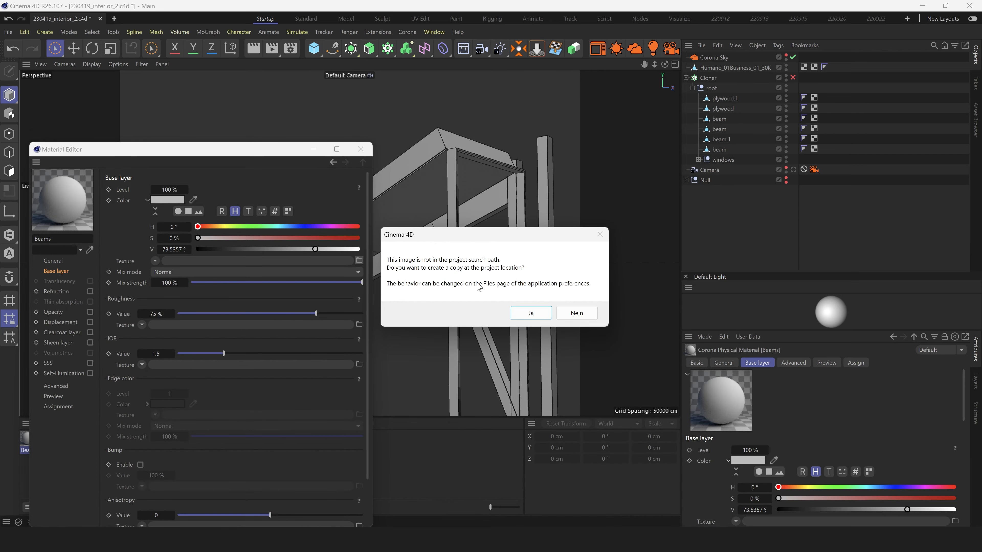
pyautogui.click(576, 314)
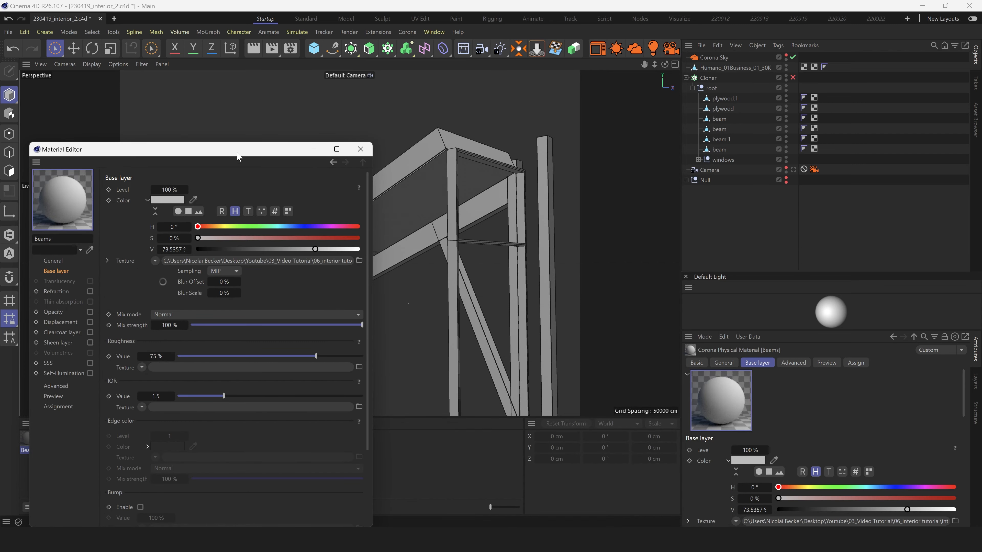
pyautogui.moveTo(237, 154); pyautogui.dragTo(340, 99)
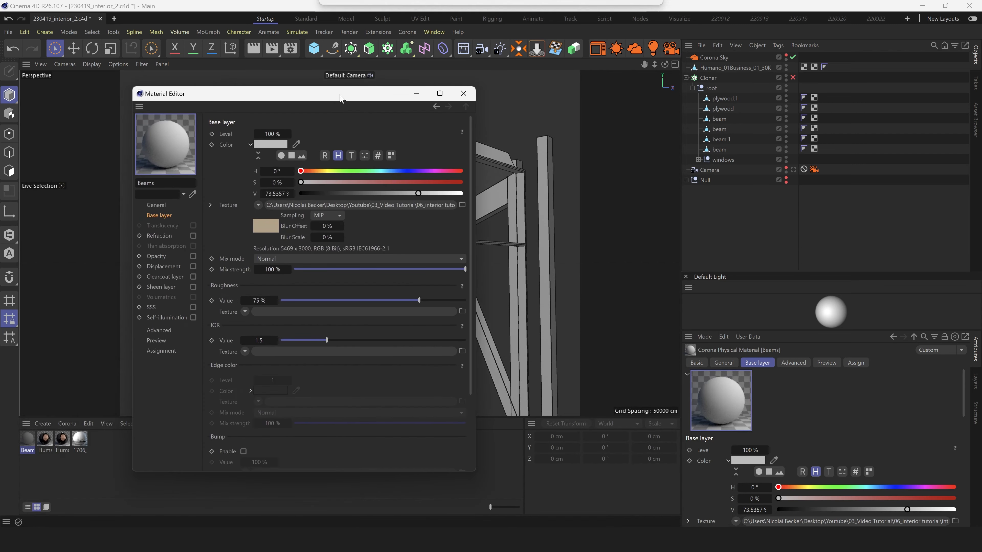
pyautogui.click(462, 314)
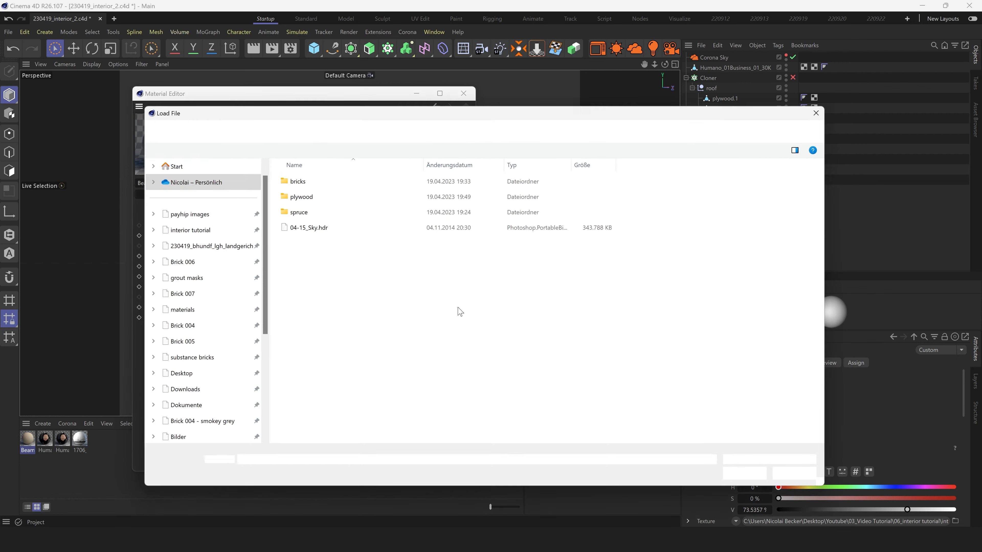
pyautogui.click(827, 99)
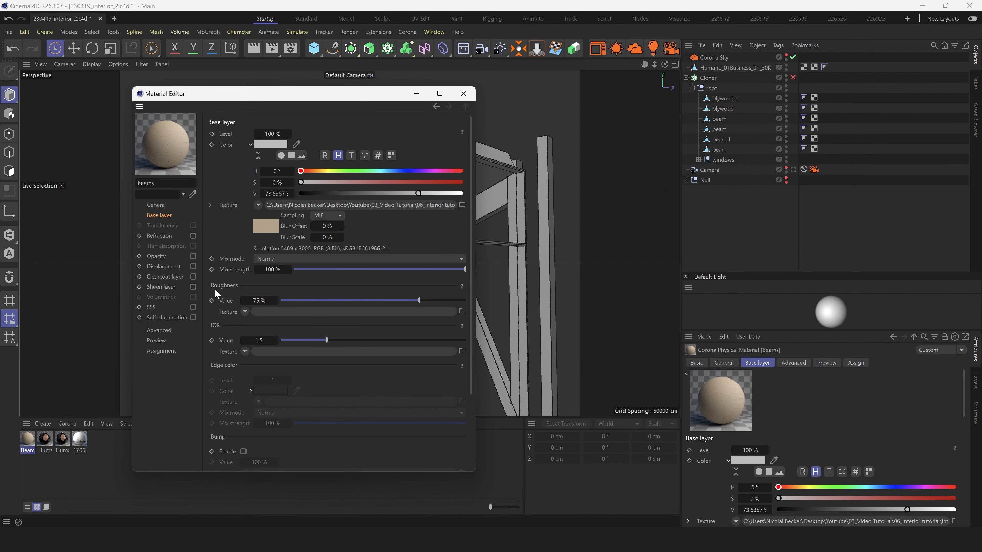
# Set the Beams material's roughness mode to Glossiness in its advanced options
pyautogui.click(159, 331)
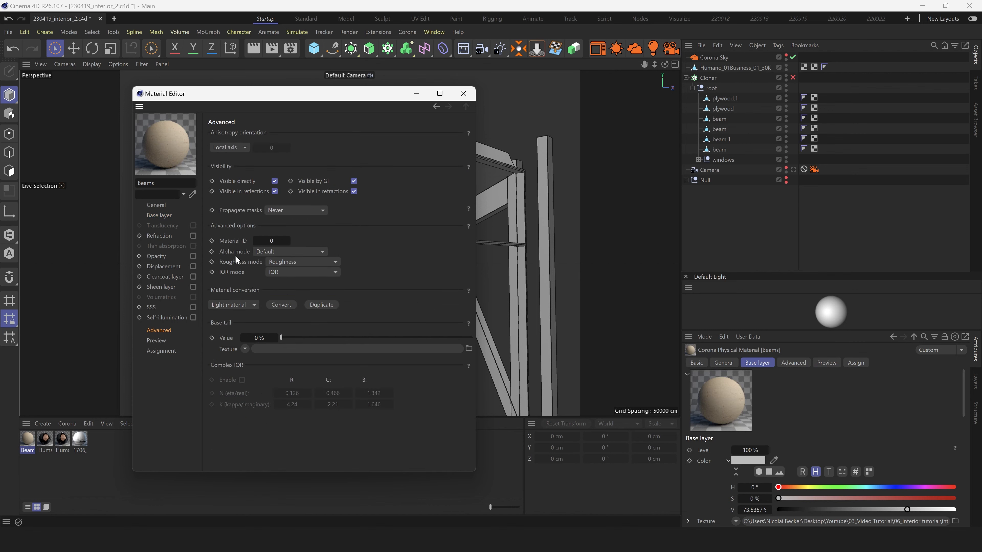
pyautogui.click(287, 263)
pyautogui.click(287, 285)
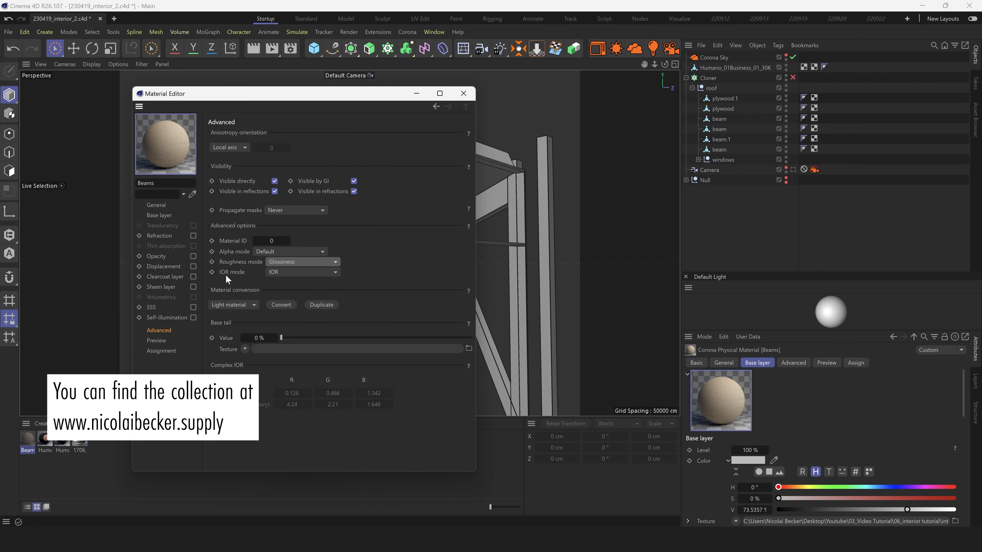
# Load the spruce_gloss image as the Beams base layer glossiness texture, creating a copy at the project location
pyautogui.click(163, 215)
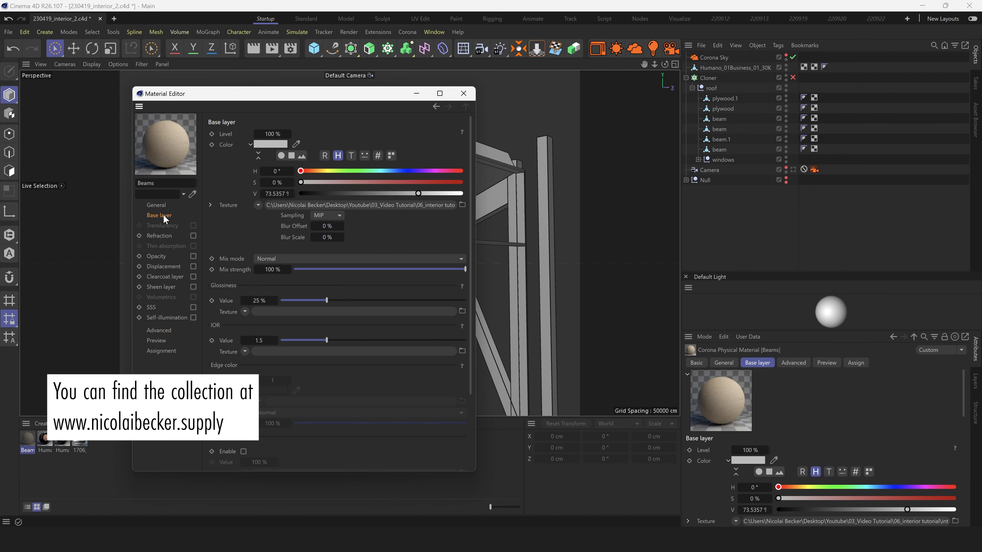
pyautogui.click(462, 312)
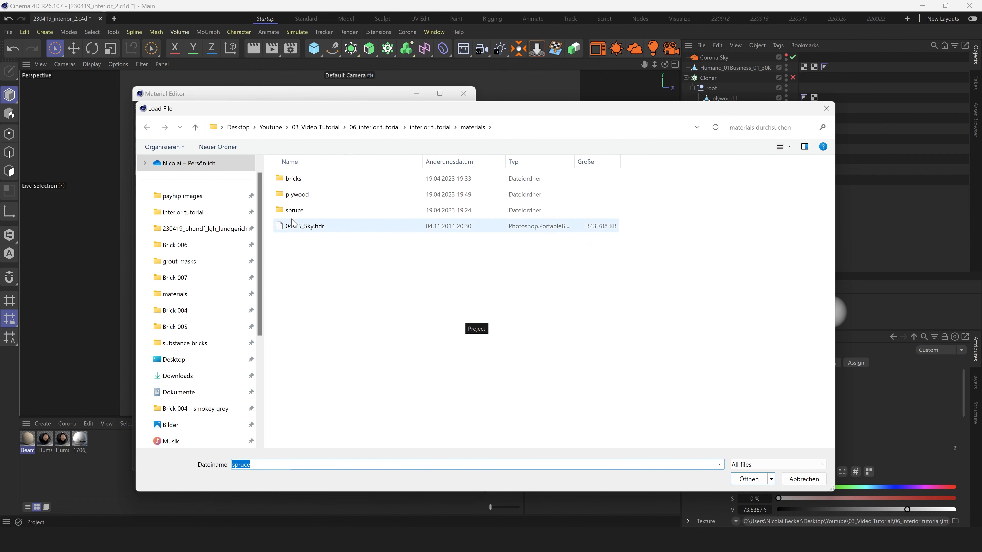
pyautogui.doubleClick(298, 214)
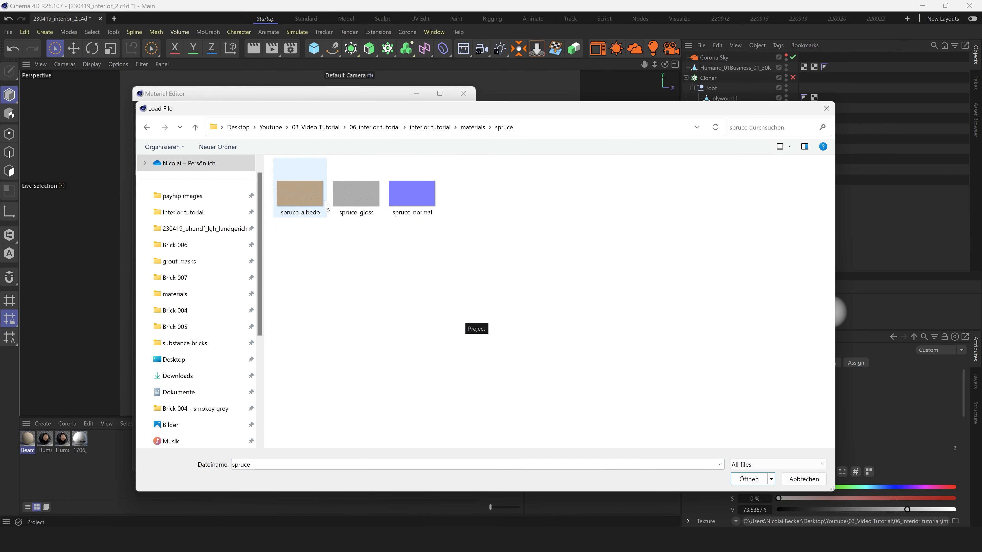
pyautogui.doubleClick(354, 202)
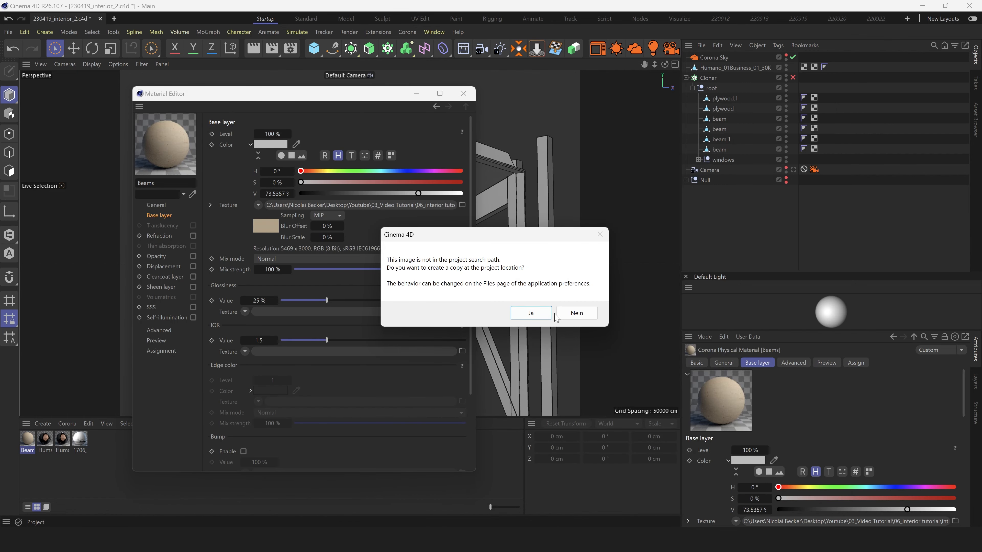
pyautogui.click(547, 317)
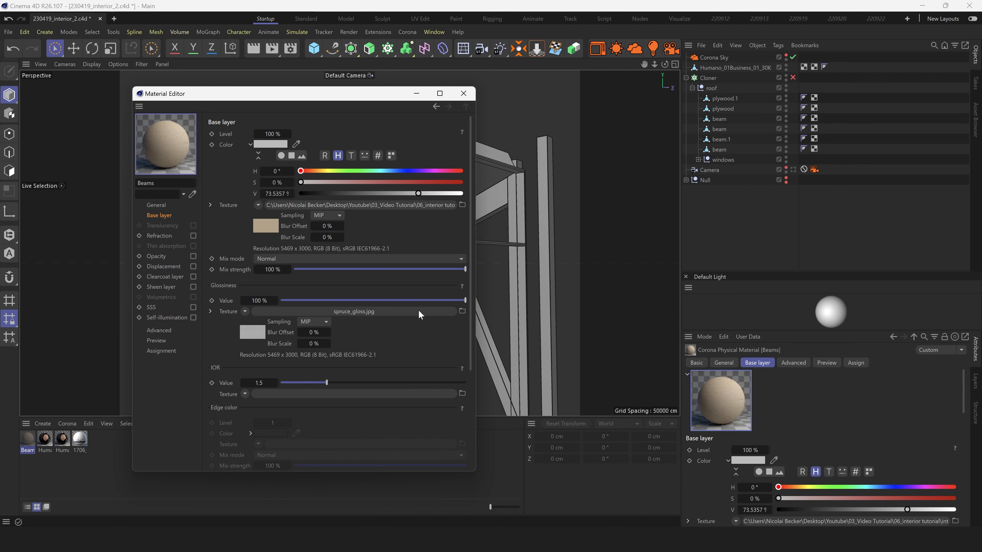
# Enable bump for the Beams base layer and assign a Corona Normal shader as its texture
pyautogui.moveTo(472, 285); pyautogui.dragTo(477, 402)
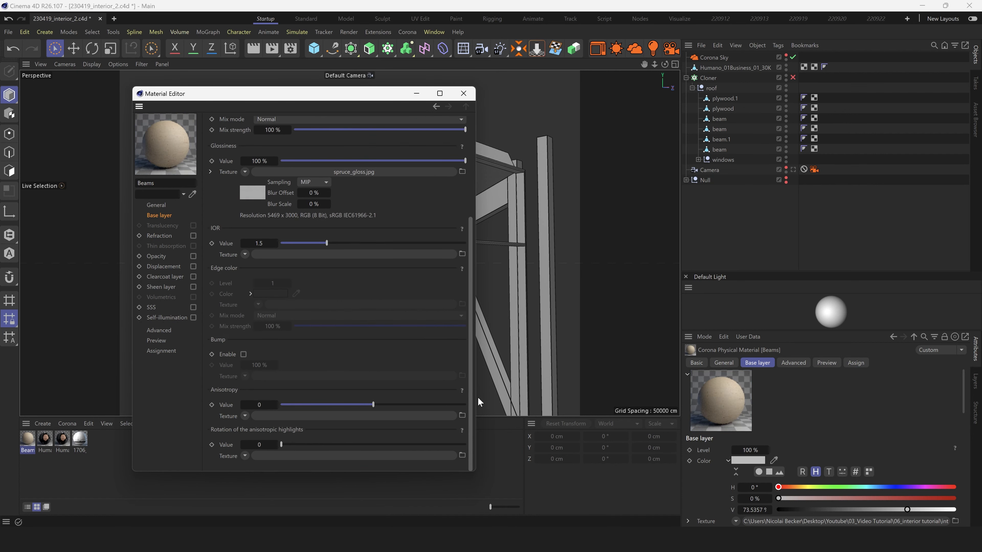
pyautogui.click(245, 376)
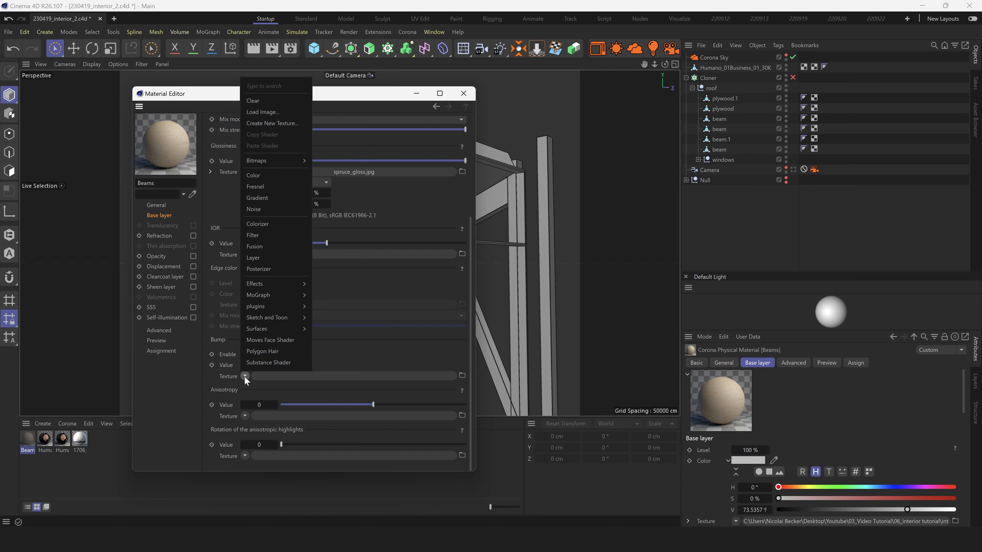
pyautogui.moveTo(275, 300)
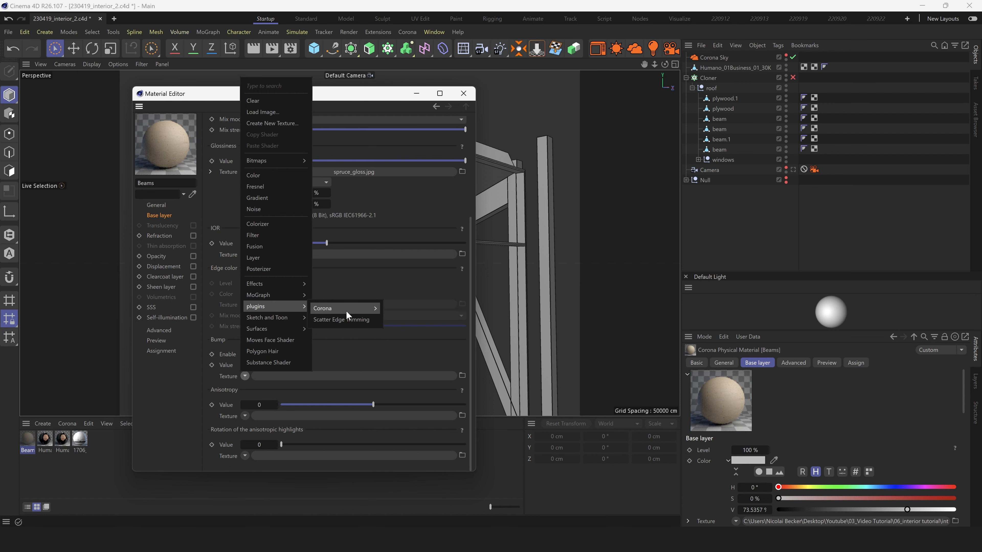
pyautogui.moveTo(359, 308)
pyautogui.click(403, 422)
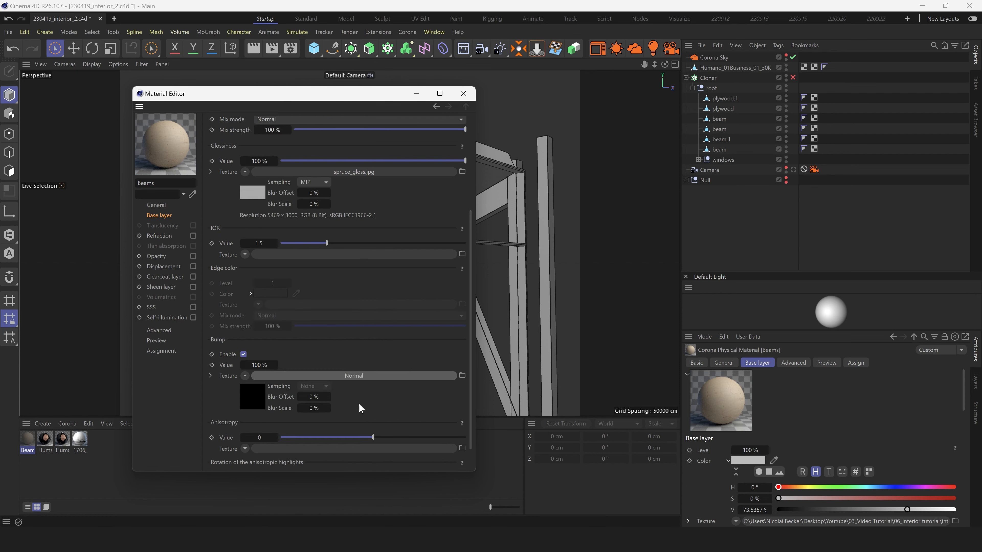
# Enable Flip Y (green) in the normal shader and load spruce_normal as its texture, copying the image to the project location
pyautogui.click(261, 387)
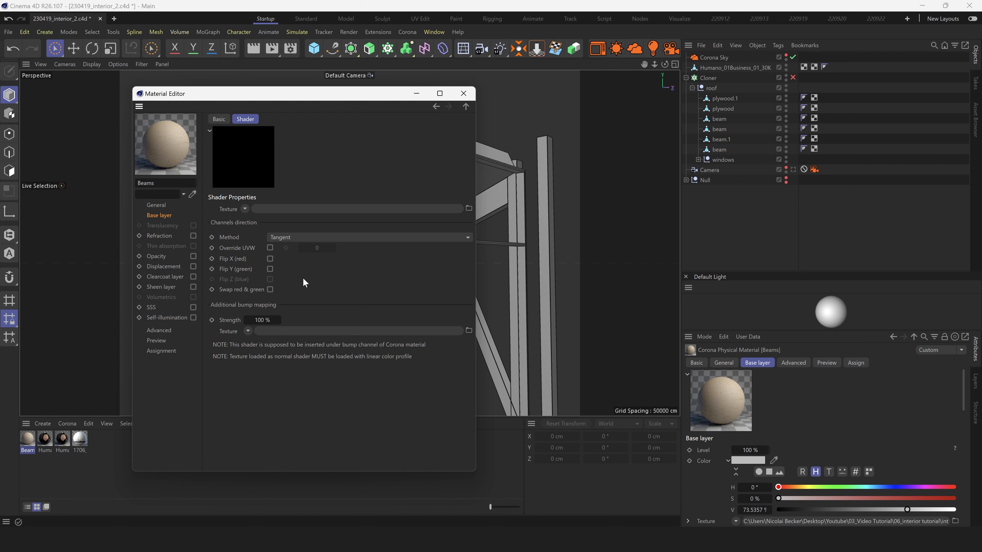
pyautogui.click(270, 270)
pyautogui.click(469, 210)
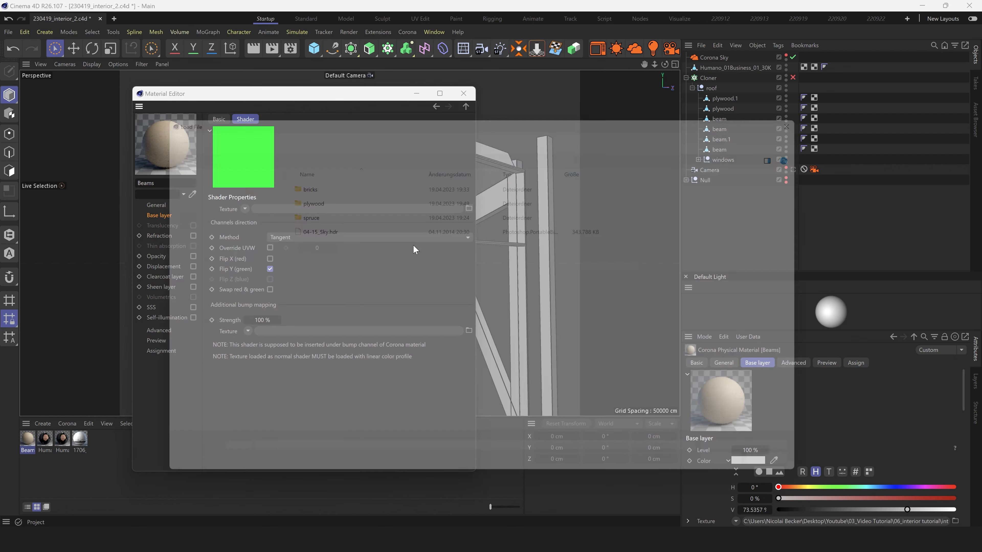
pyautogui.doubleClick(318, 210)
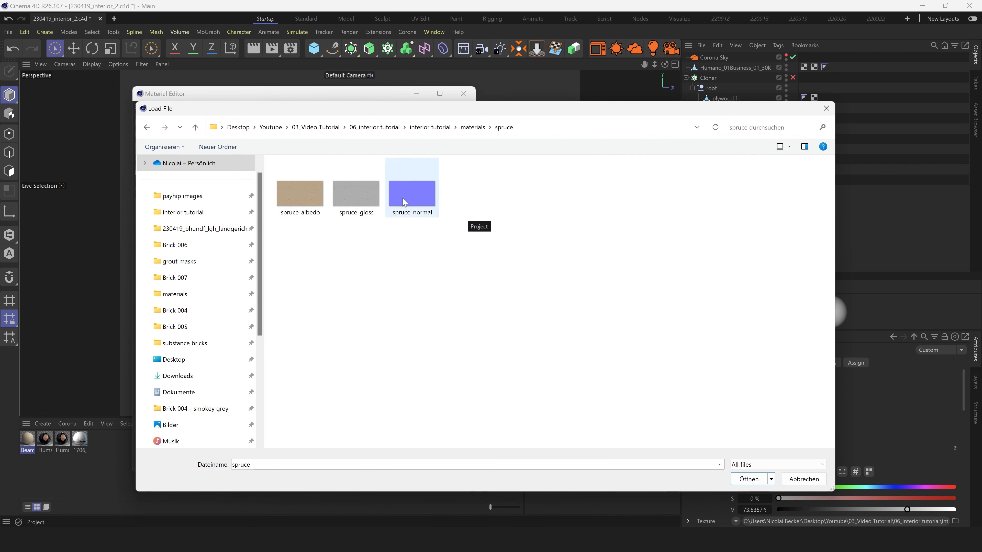
pyautogui.doubleClick(411, 195)
pyautogui.click(539, 317)
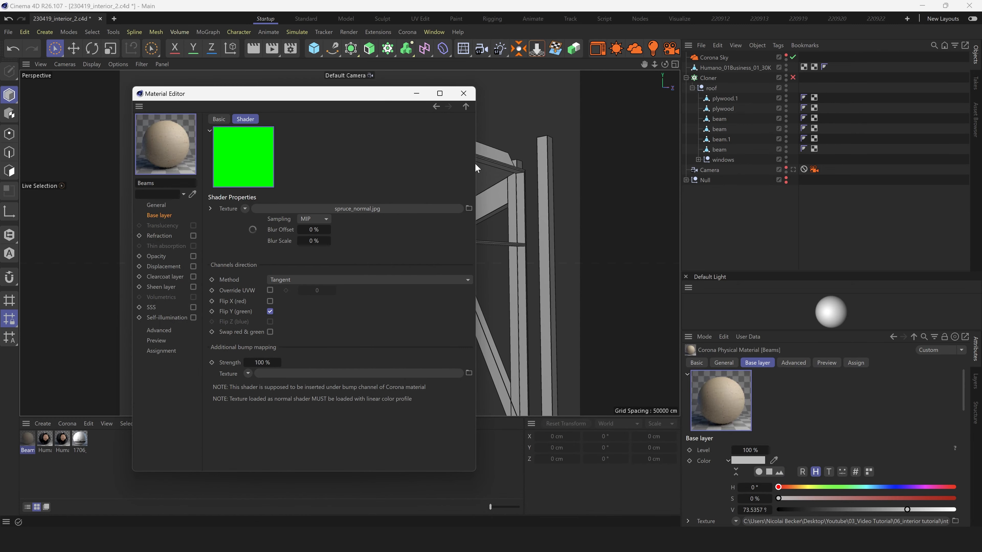
pyautogui.click(464, 93)
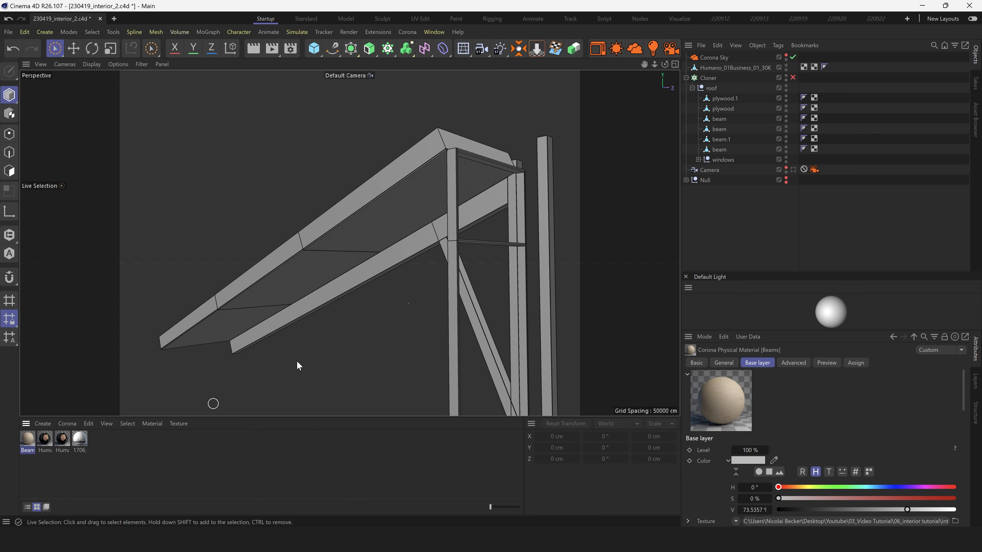
# Apply the Beams material to the lower sloped roof beam and set its tag projection to Cubic
pyautogui.keyDown('alt'); pyautogui.moveTo(390, 261); pyautogui.dragTo(298, 221, button='middle'); pyautogui.keyUp('alt')
pyautogui.keyDown('alt'); pyautogui.moveTo(298, 222); pyautogui.dragTo(340, 229); pyautogui.keyUp('alt')
pyautogui.scroll(3, 330, 312)
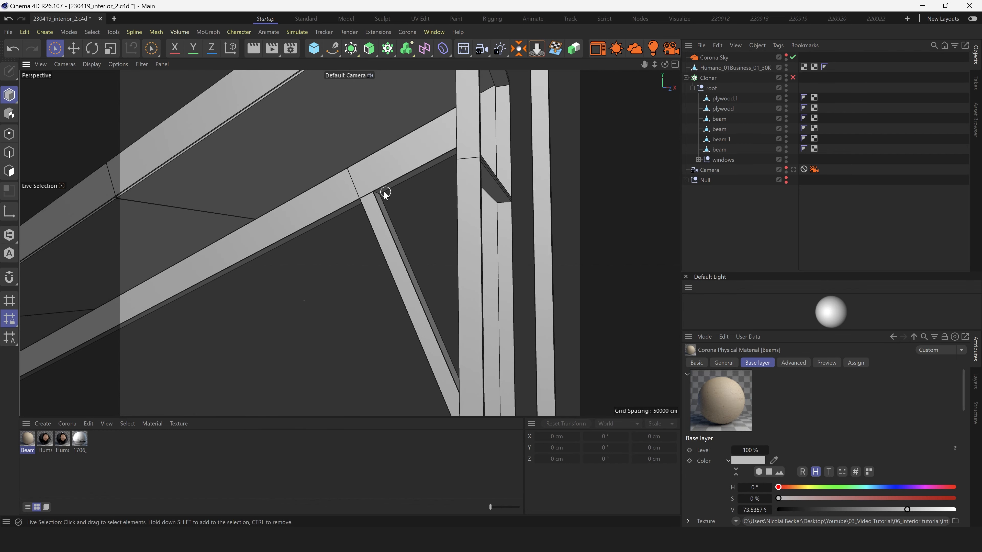
pyautogui.click(383, 193)
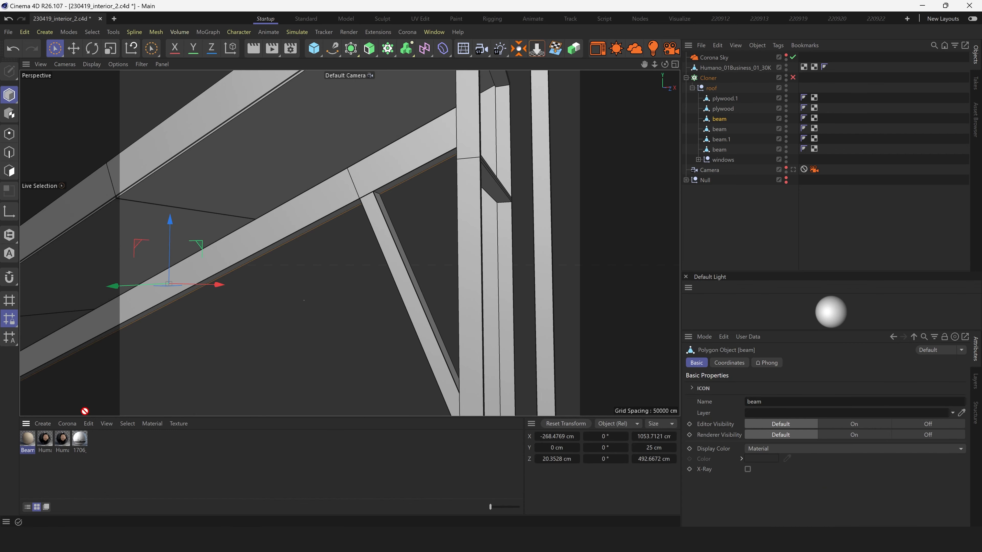
pyautogui.moveTo(718, 118); pyautogui.dragTo(719, 118)
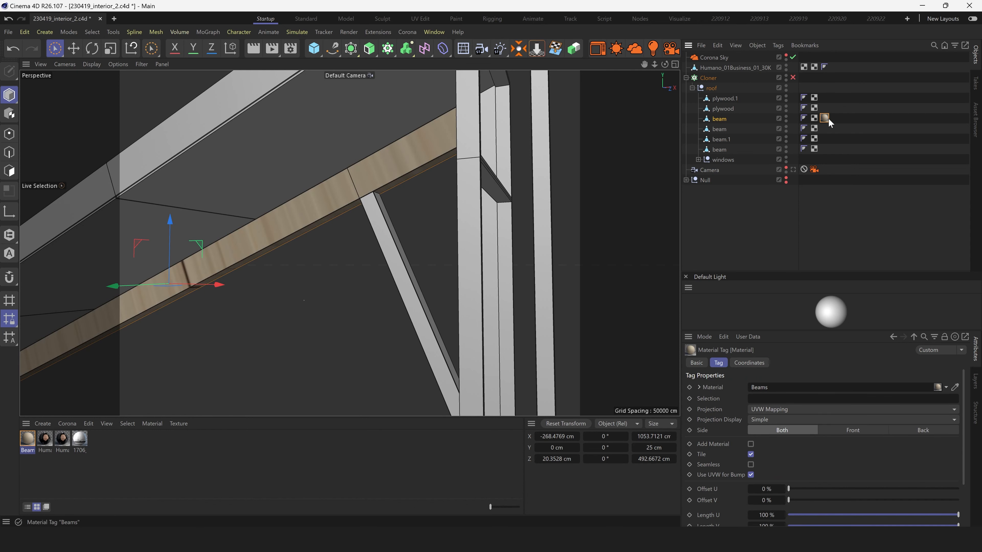
pyautogui.click(768, 409)
pyautogui.click(784, 456)
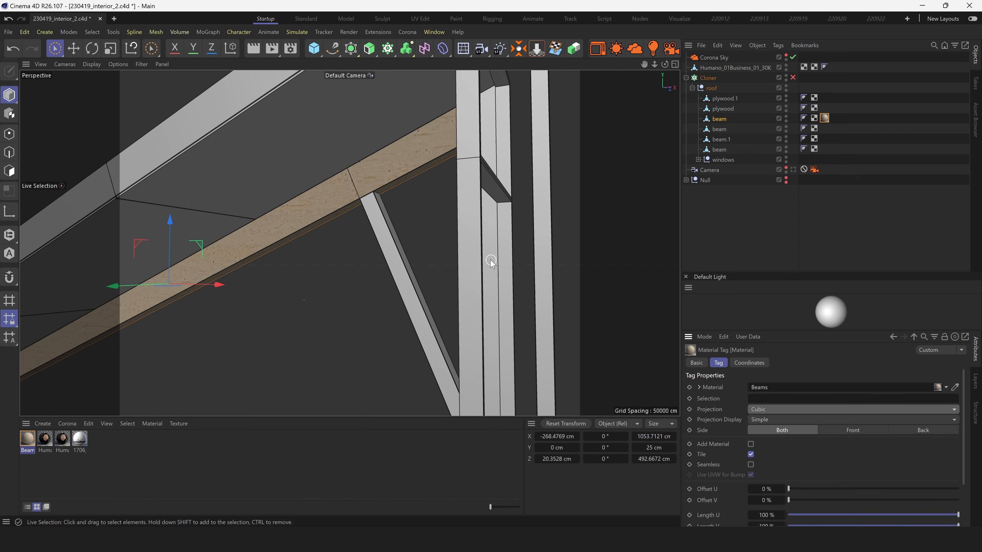
# Stretch the sloped beam's texture projection to 200 cm along X in Texture mode
pyautogui.keyDown('alt'); pyautogui.moveTo(385, 167); pyautogui.dragTo(540, 156); pyautogui.keyUp('alt')
pyautogui.scroll(-1, 438, 241)
pyautogui.keyDown('alt'); pyautogui.moveTo(436, 250); pyautogui.dragTo(365, 300); pyautogui.keyUp('alt')
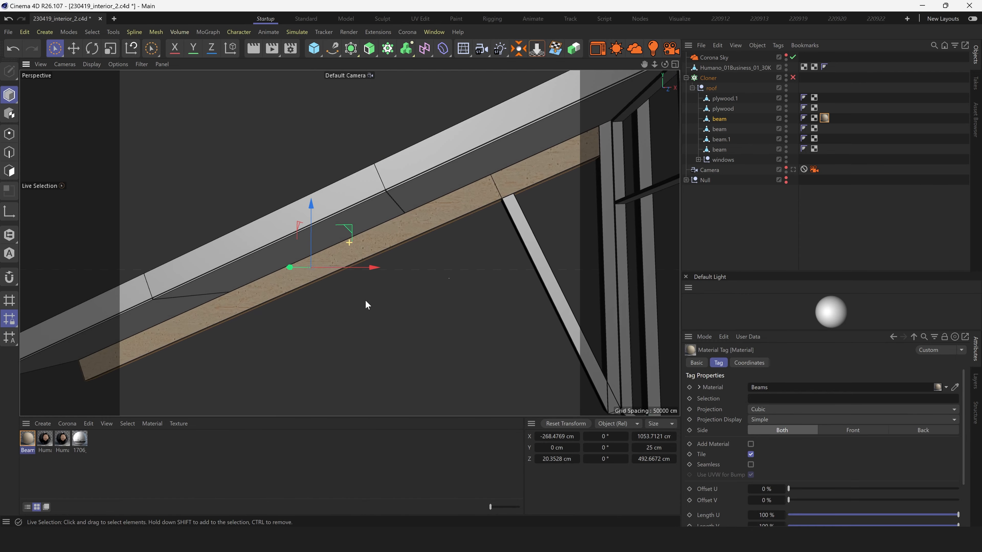
pyautogui.click(9, 113)
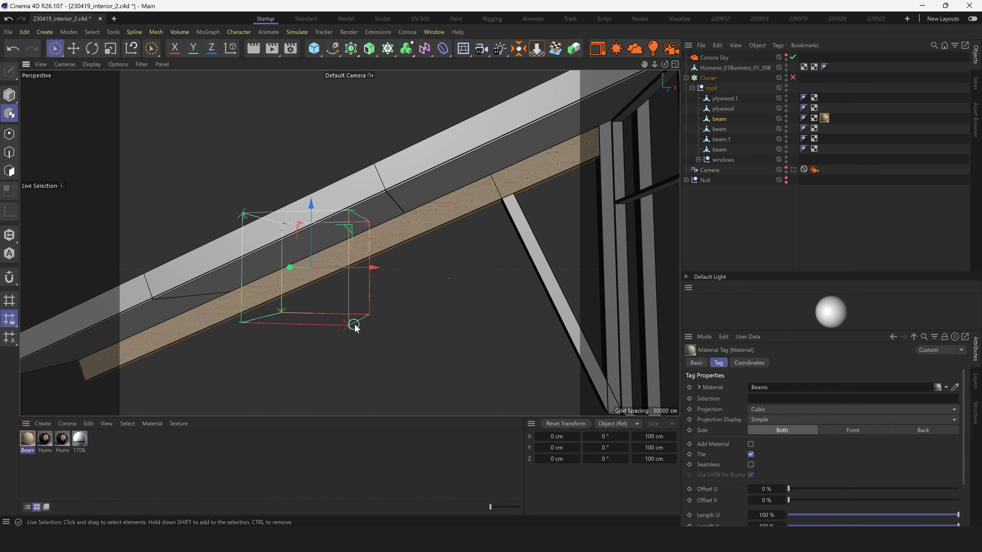
pyautogui.press('t')
pyautogui.moveTo(373, 268); pyautogui.dragTo(439, 280)
# Rotate the texture projection to about 21.3° so that the wood grain follows the sloped beam
pyautogui.press('r')
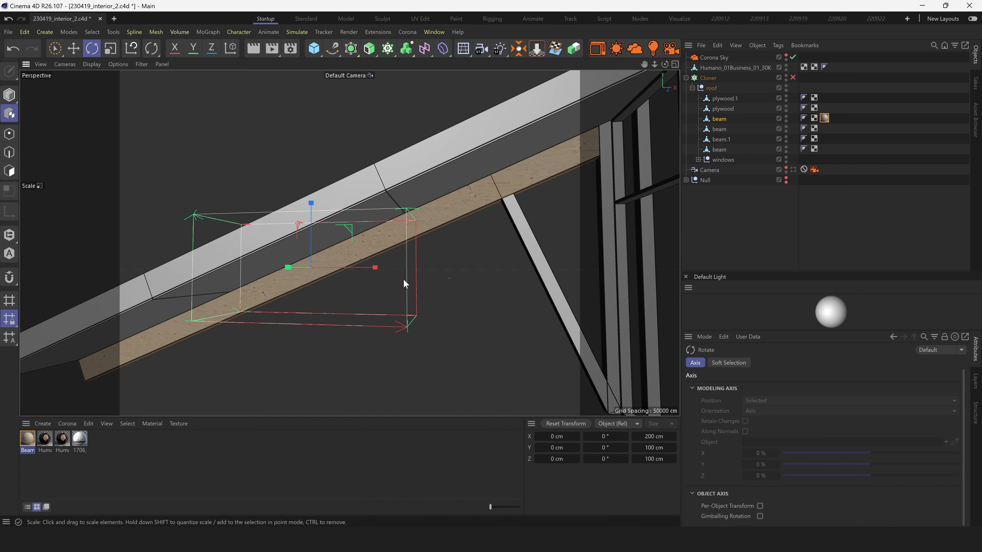
pyautogui.moveTo(340, 294); pyautogui.dragTo(351, 282)
pyautogui.keyDown('alt'); pyautogui.moveTo(352, 282); pyautogui.dragTo(413, 265); pyautogui.keyUp('alt')
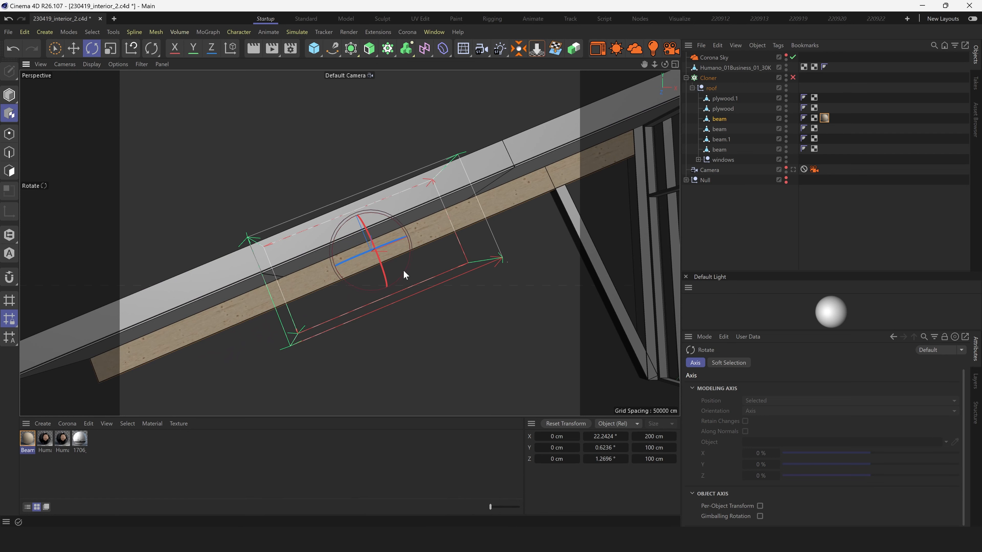
pyautogui.scroll(2, 415, 232)
pyautogui.keyDown('alt'); pyautogui.moveTo(414, 231); pyautogui.dragTo(384, 268); pyautogui.keyUp('alt')
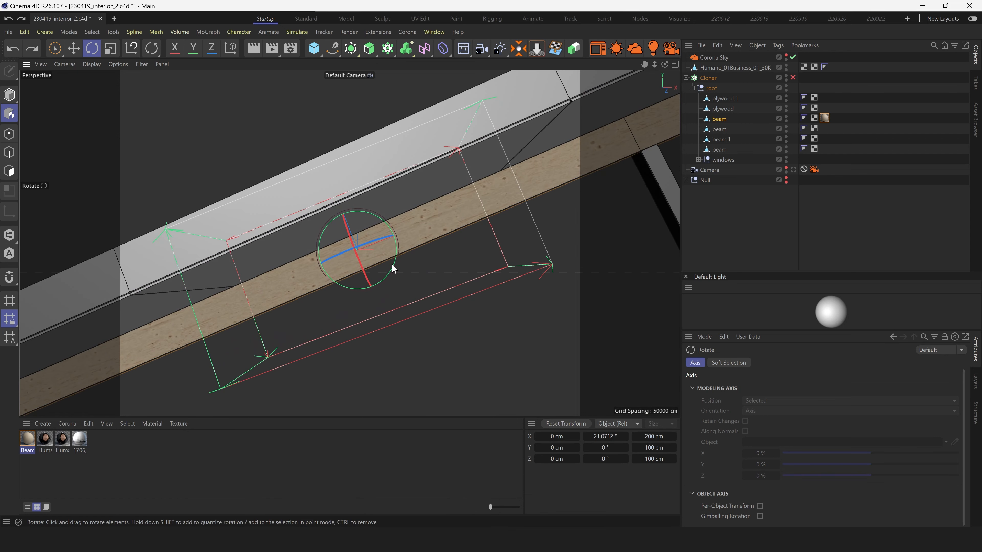
pyautogui.click(391, 269)
pyautogui.scroll(-5, 394, 283)
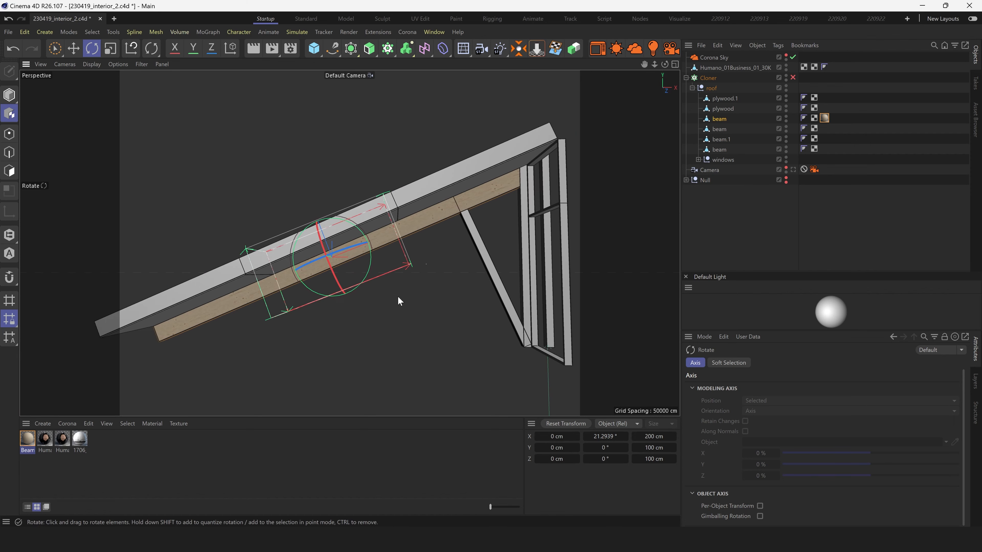
# Copy the sloped beam's Beams material tag onto the diagonal brace beam
pyautogui.click(543, 233)
pyautogui.keyDown('alt'); pyautogui.moveTo(544, 233); pyautogui.dragTo(414, 239, button='middle'); pyautogui.keyUp('alt')
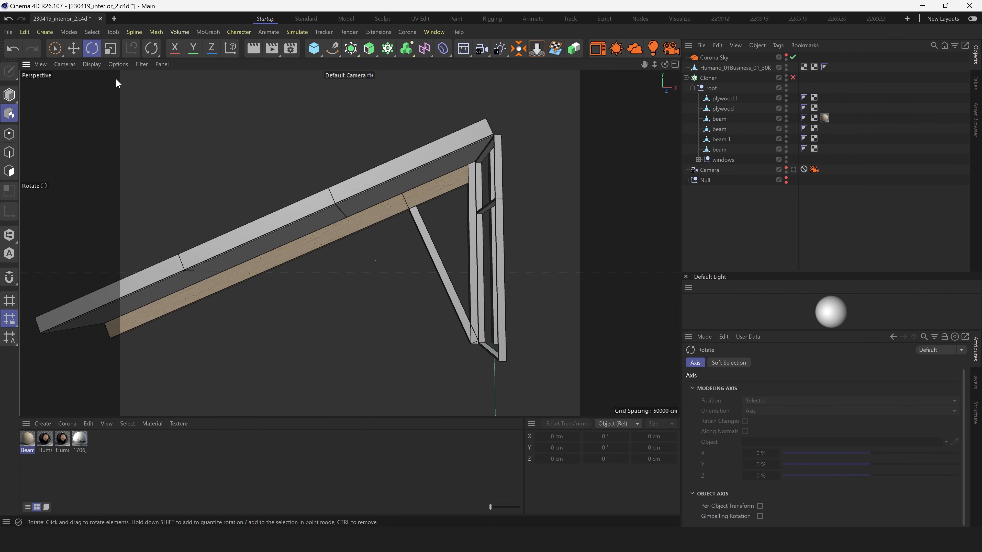
pyautogui.click(55, 48)
pyautogui.click(719, 129)
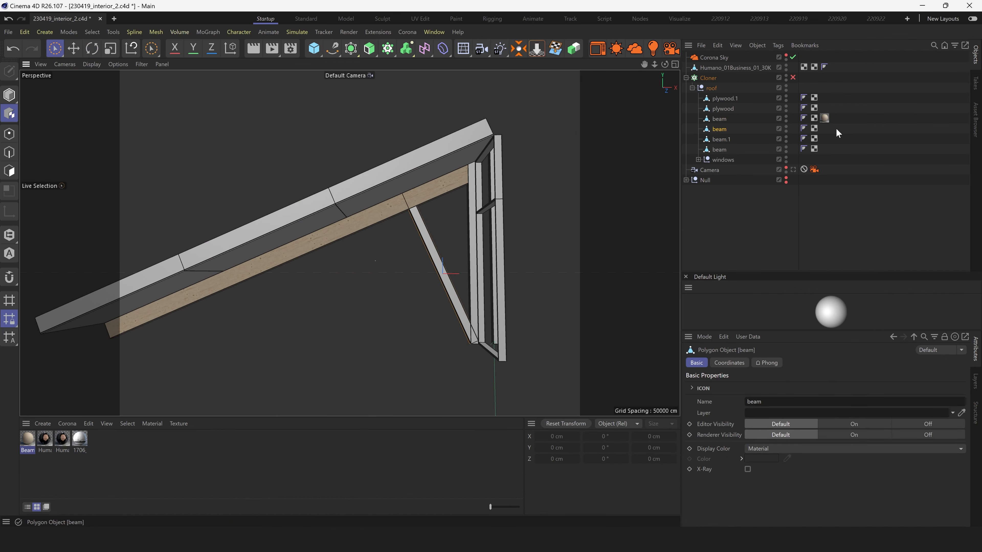
pyautogui.keyDown('ctrl'); pyautogui.moveTo(825, 117); pyautogui.dragTo(825, 128); pyautogui.keyUp('ctrl')
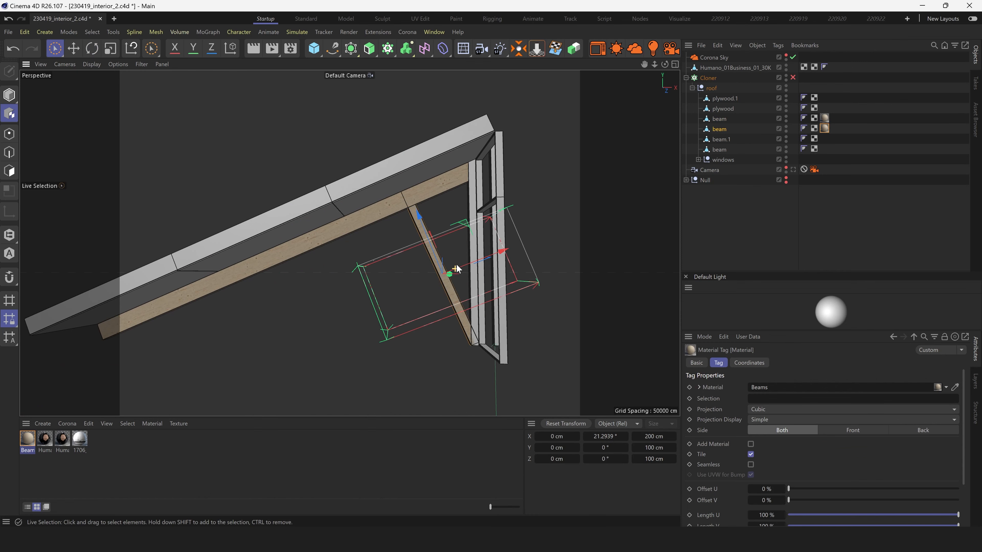
# Rotate the diagonal brace's texture projection to about -64.9° so that the grain runs along its length
pyautogui.scroll(5, 471, 239)
pyautogui.press('r')
pyautogui.moveTo(456, 253); pyautogui.dragTo(466, 312)
pyautogui.scroll(-5, 351, 257)
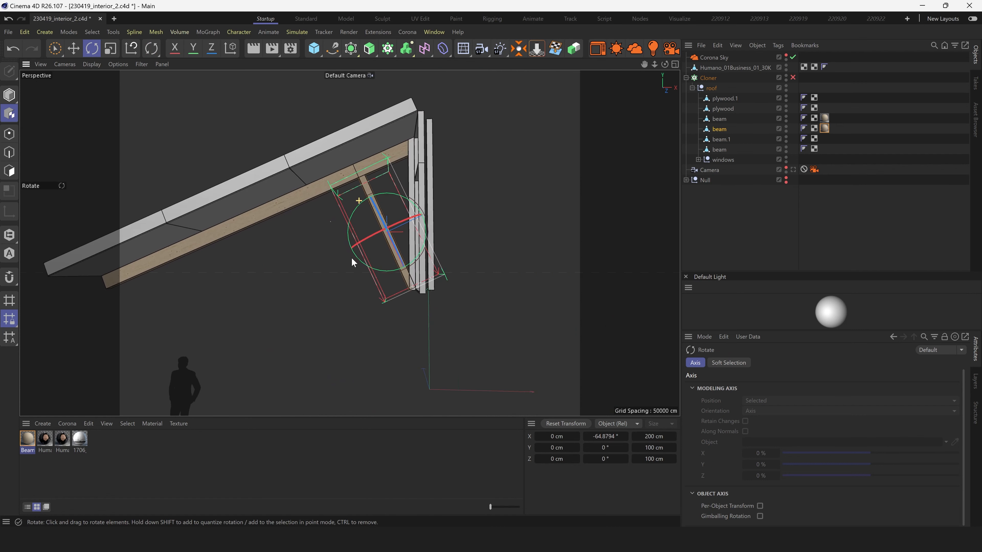
# Copy the diagonal brace's Beams material tag onto the beam.1 vertical post
pyautogui.click(732, 139)
pyautogui.scroll(5, 418, 221)
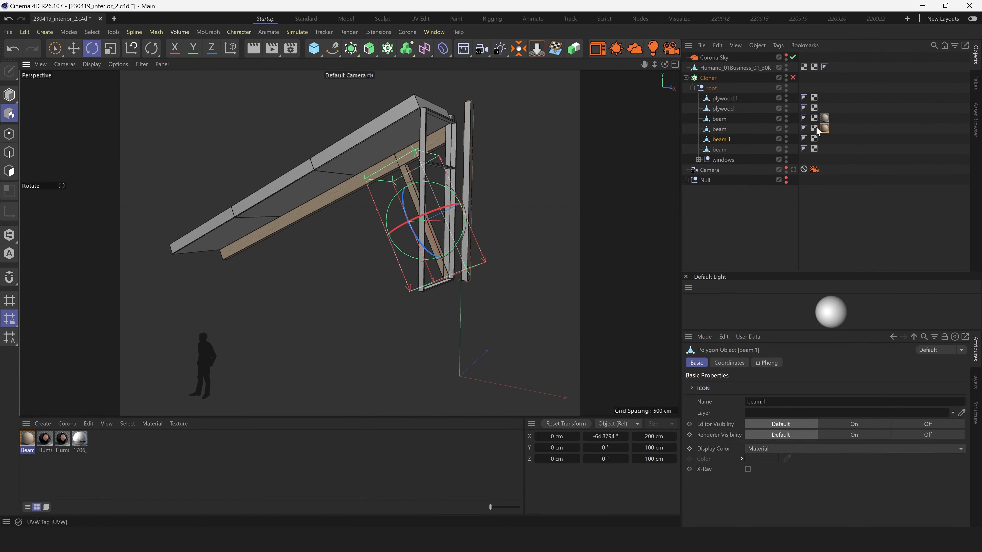
pyautogui.click(825, 128)
pyautogui.keyDown('ctrl'); pyautogui.moveTo(825, 137); pyautogui.dragTo(825, 139); pyautogui.keyUp('ctrl')
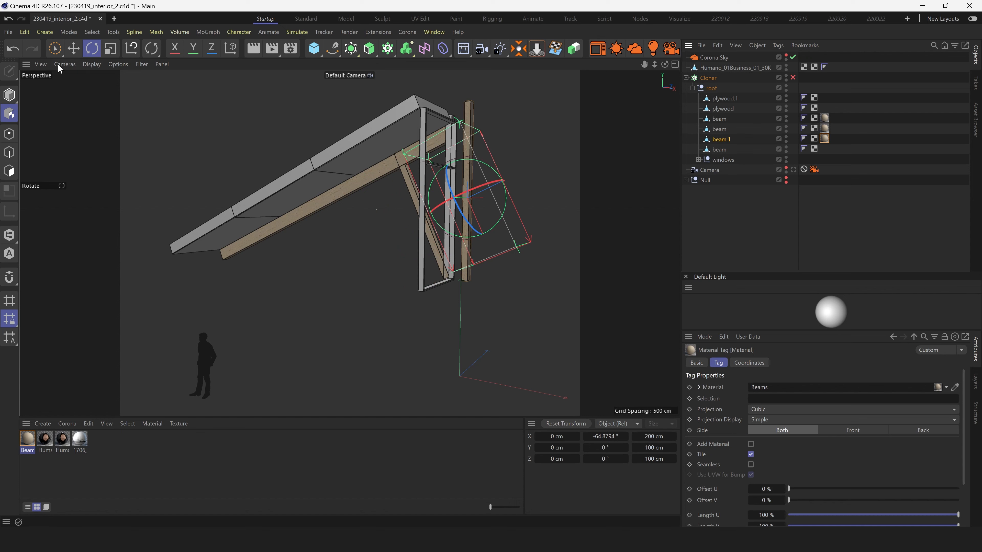
# Set the beam.1 texture projection's rotation to 90° so that the grain runs vertically
pyautogui.scroll(2, 498, 275)
pyautogui.scroll(2, 499, 276)
pyautogui.click(609, 437)
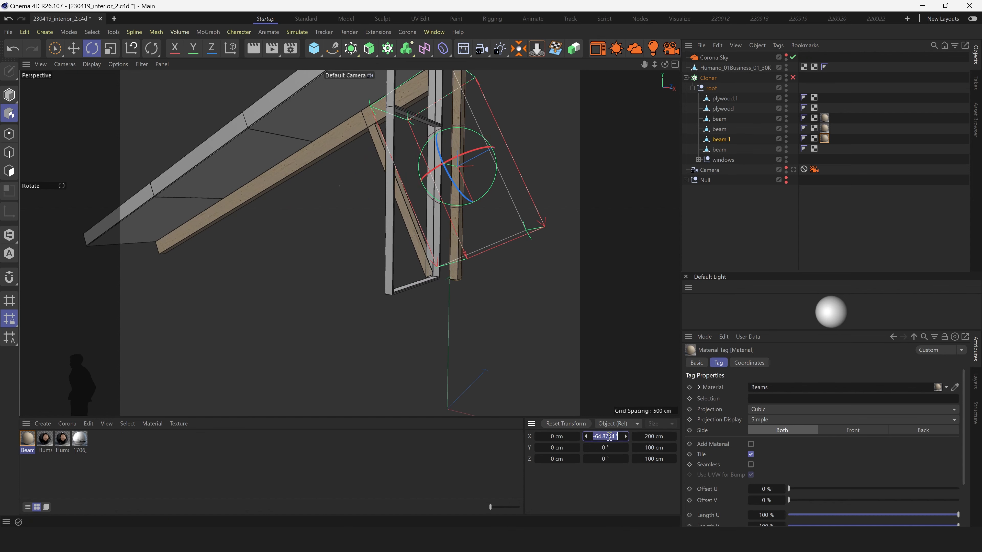
pyautogui.write('0')
pyautogui.press('Return')
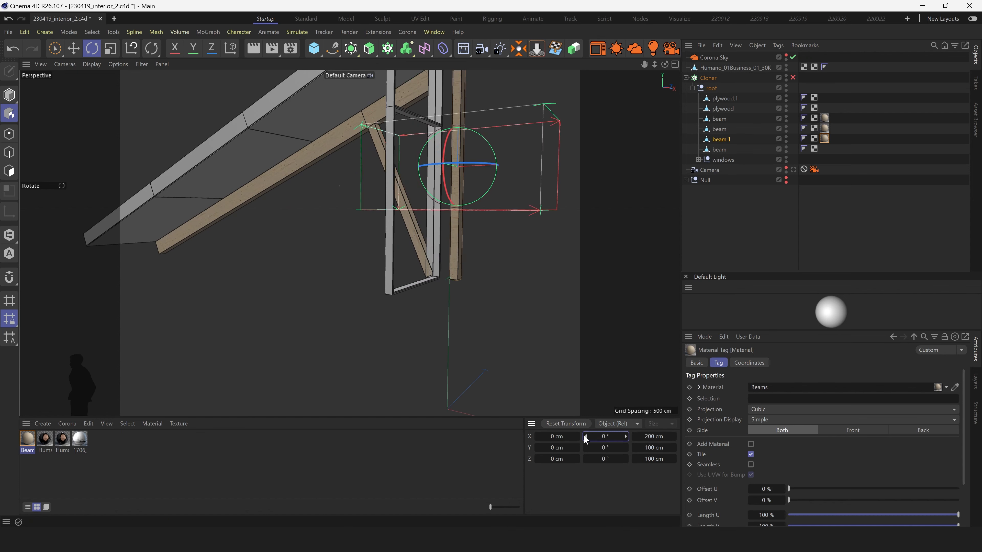
pyautogui.write('90')
pyautogui.press('Return')
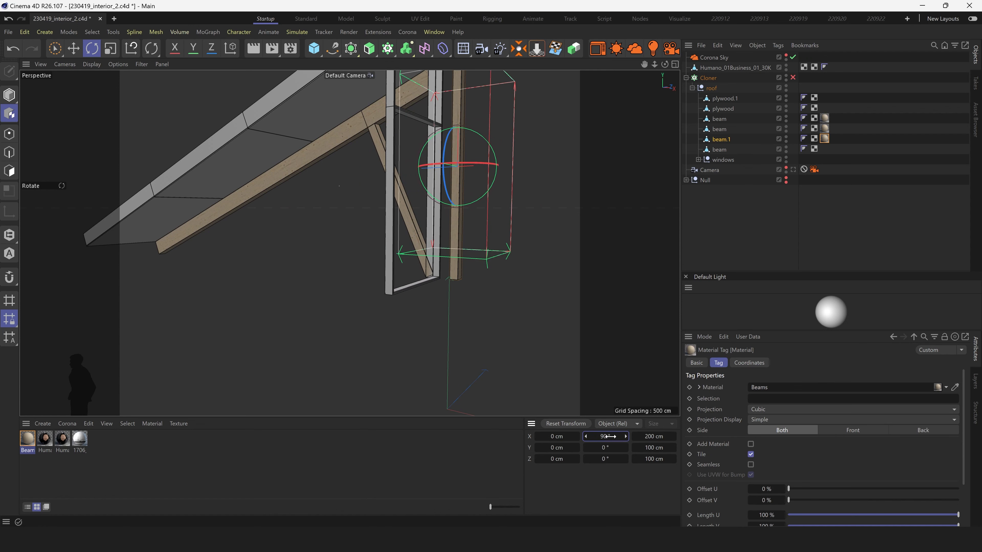
# Copy the beam.1 post's Beams material tag onto the last untextured beam, then deselect everything
pyautogui.click(54, 48)
pyautogui.scroll(2, 435, 212)
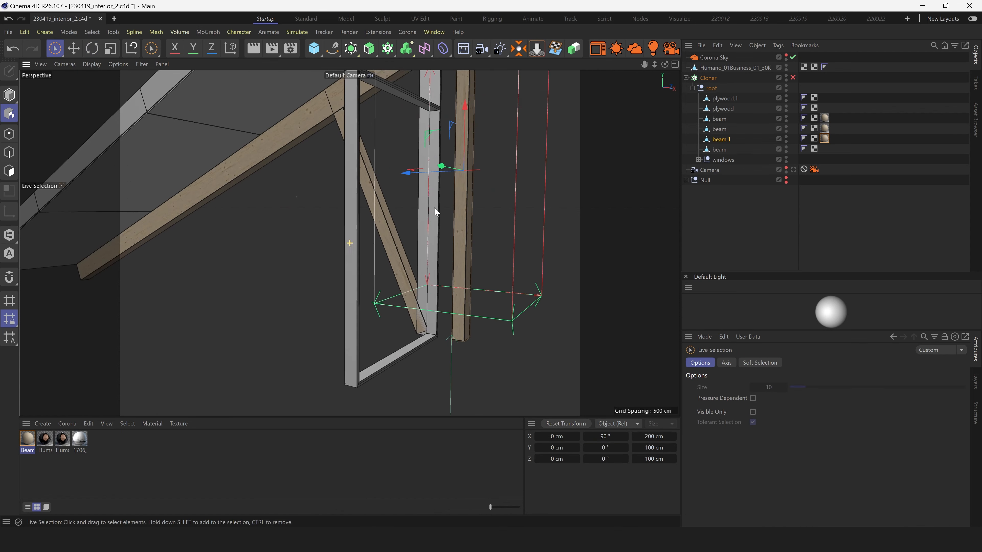
pyautogui.keyDown('alt'); pyautogui.moveTo(434, 212); pyautogui.dragTo(394, 131); pyautogui.keyUp('alt')
pyautogui.click(394, 131)
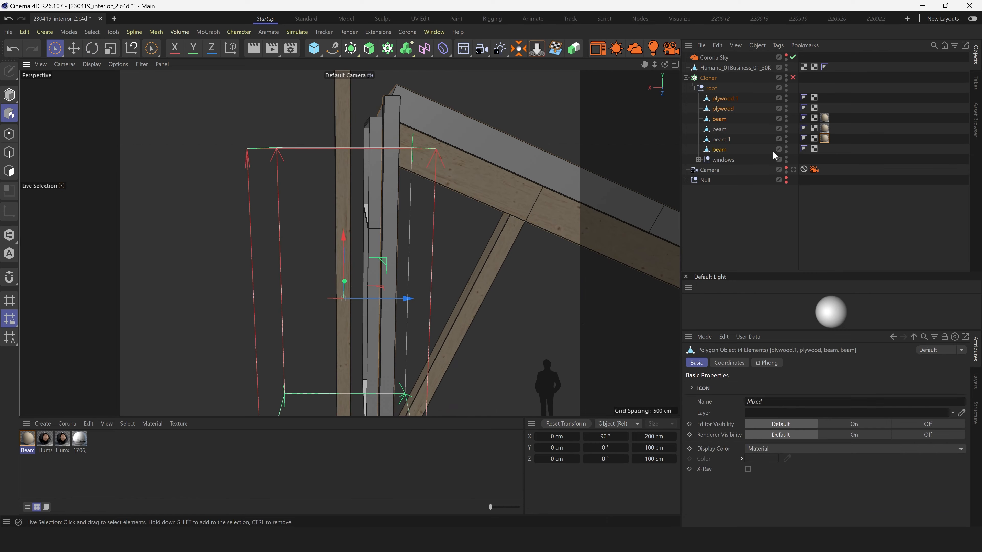
pyautogui.keyDown('ctrl'); pyautogui.moveTo(824, 139); pyautogui.dragTo(824, 150); pyautogui.keyUp('ctrl')
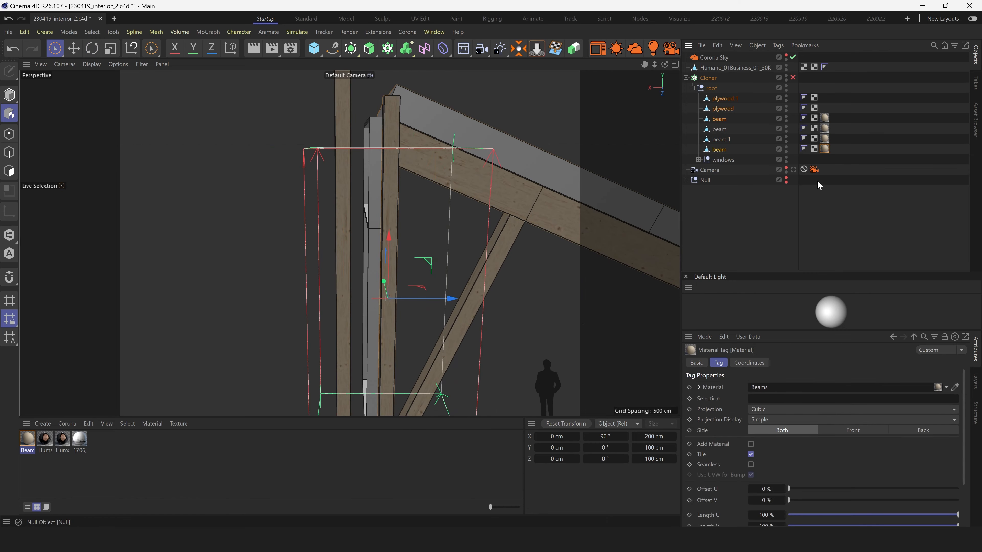
pyautogui.keyDown('alt'); pyautogui.moveTo(519, 226); pyautogui.dragTo(397, 195); pyautogui.keyUp('alt')
pyautogui.click(447, 205)
pyautogui.keyDown('alt'); pyautogui.moveTo(334, 243); pyautogui.dragTo(374, 159); pyautogui.keyUp('alt')
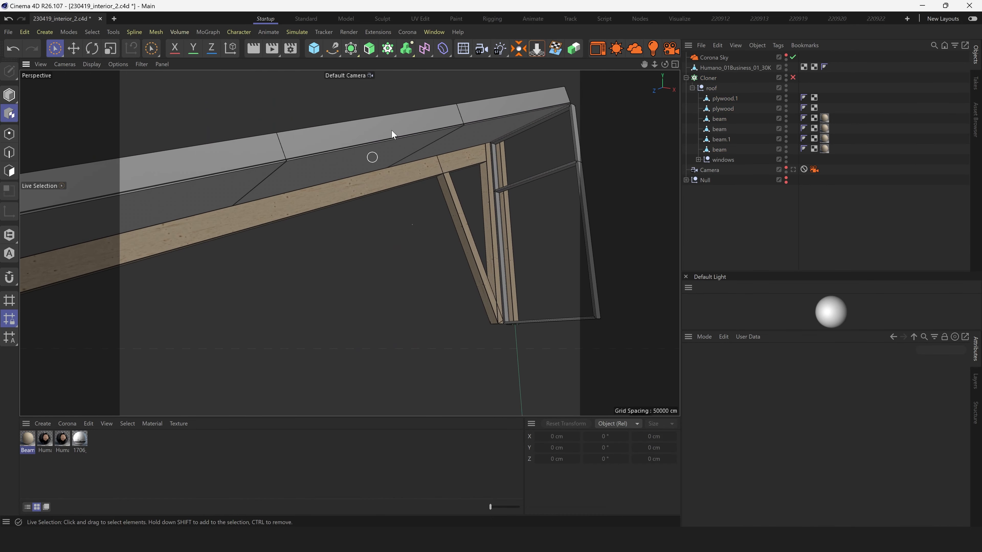
# Open the Beams material in the Corona node material editor and maximize the editor window
pyautogui.click(407, 32)
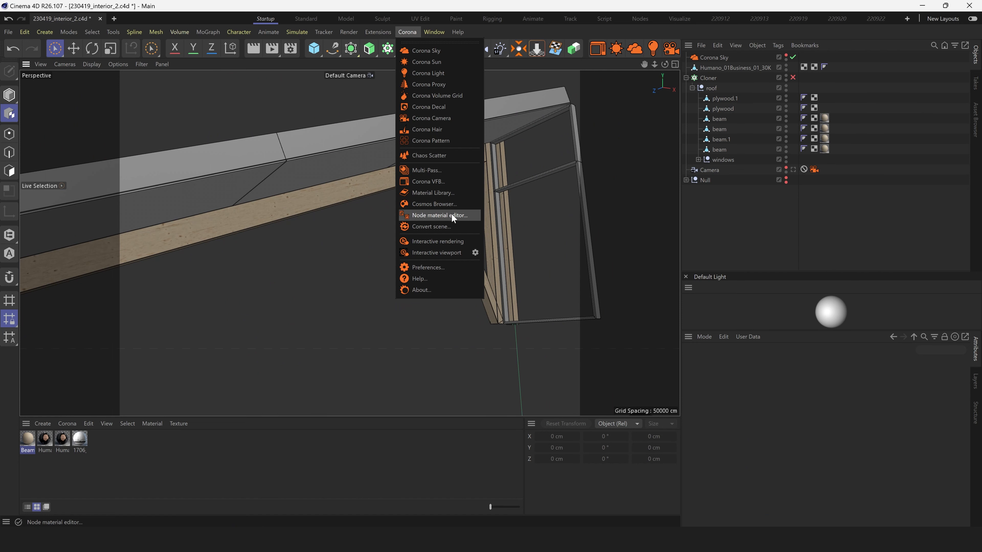
pyautogui.click(439, 215)
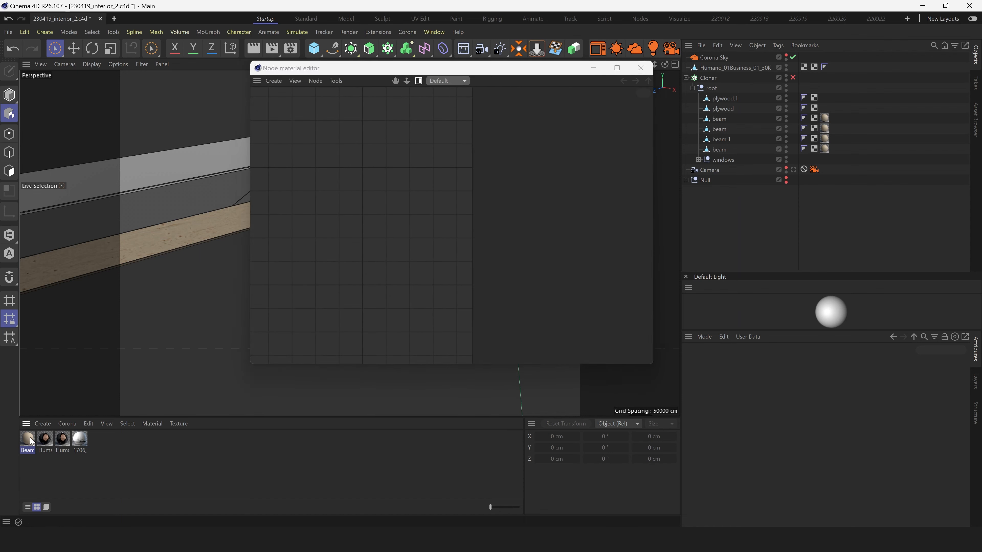
pyautogui.moveTo(253, 365); pyautogui.dragTo(83, 421)
pyautogui.click(617, 69)
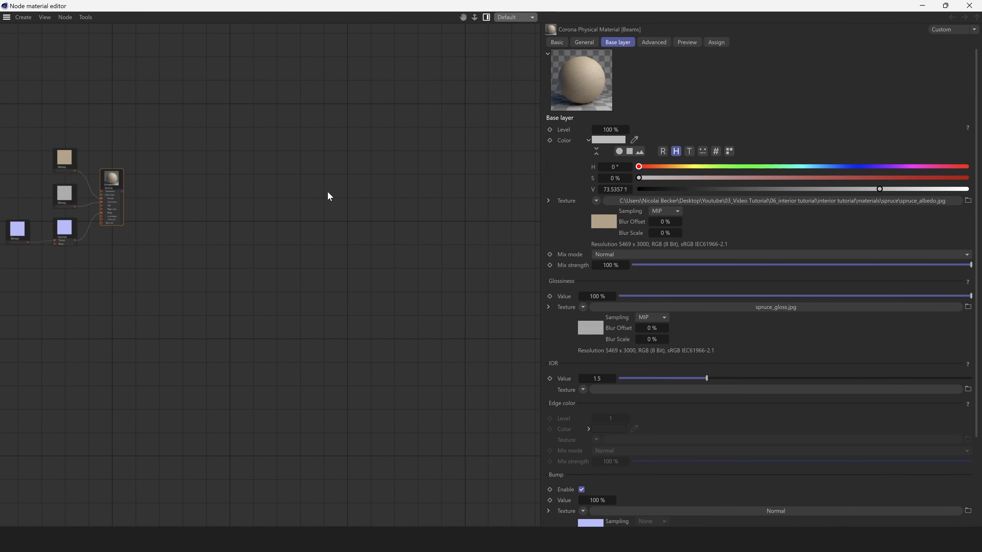
# Move the Beams material node farther away from its bitmap and normal nodes to make room between them
pyautogui.click(193, 225)
pyautogui.scroll(4, 322, 202)
pyautogui.scroll(-4, 376, 217)
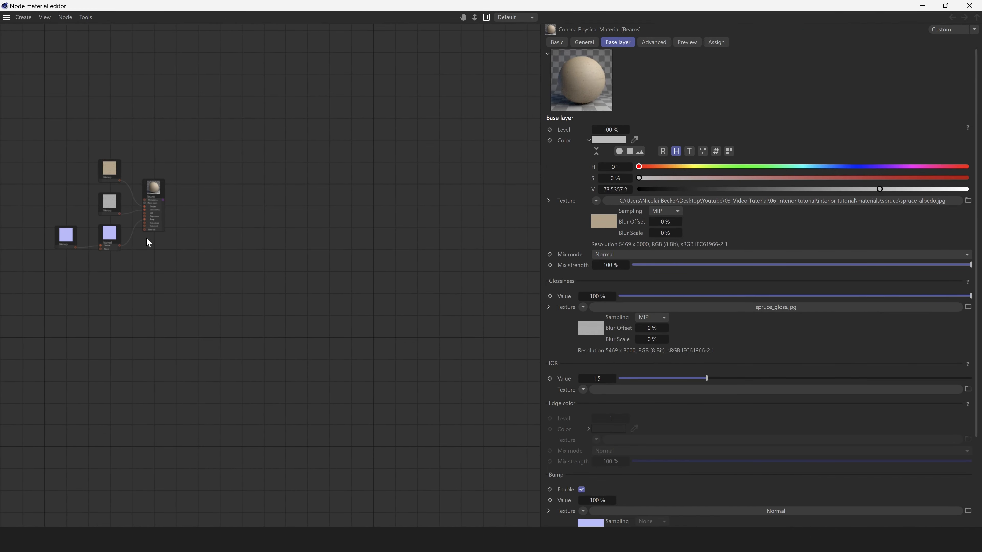
pyautogui.scroll(4, 13, 214)
pyautogui.scroll(4, 182, 204)
pyautogui.scroll(-2, 348, 220)
pyautogui.scroll(2, 313, 209)
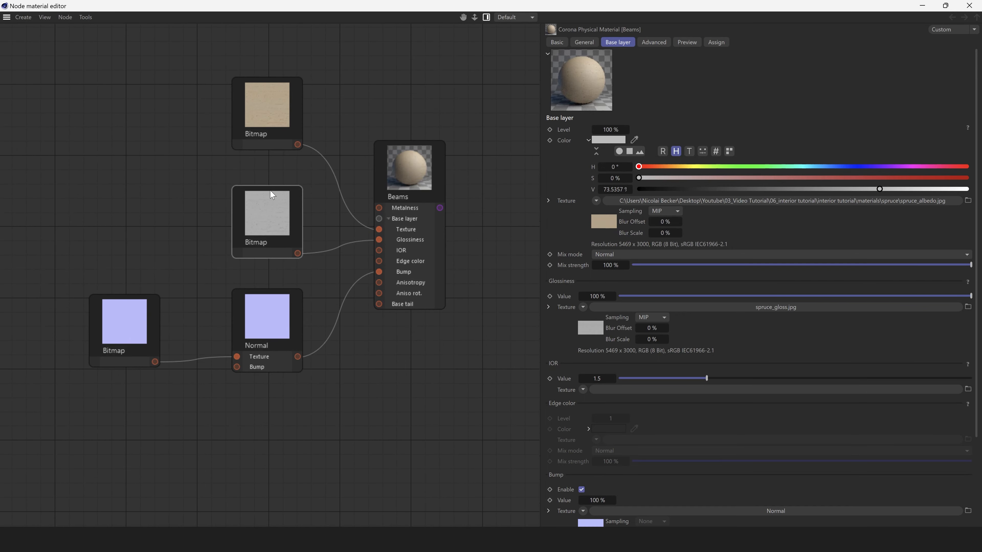
pyautogui.scroll(-2, 289, 201)
pyautogui.scroll(-2, 386, 217)
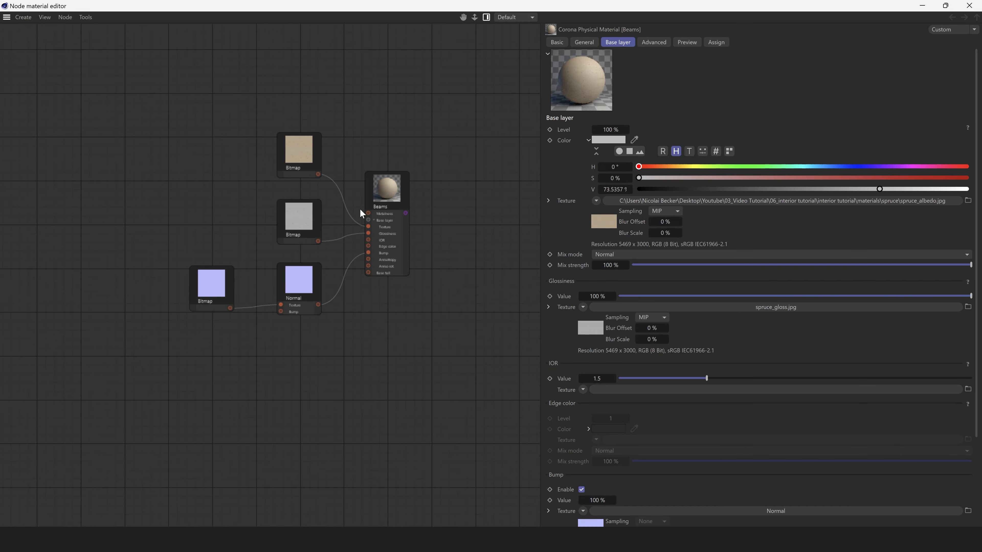
pyautogui.moveTo(367, 212); pyautogui.dragTo(496, 195)
pyautogui.scroll(-1, 321, 175)
pyautogui.scroll(1, 321, 175)
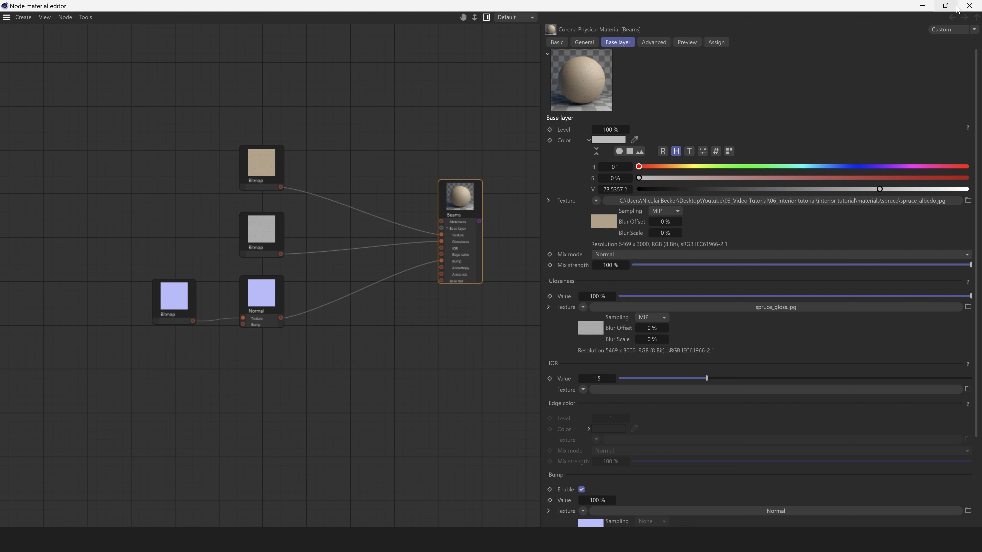
# Add a Variation effect shader node between the bitmaps and the Beams node, and set its Random Color to 0%
pyautogui.rightClick(367, 165)
pyautogui.moveTo(386, 203)
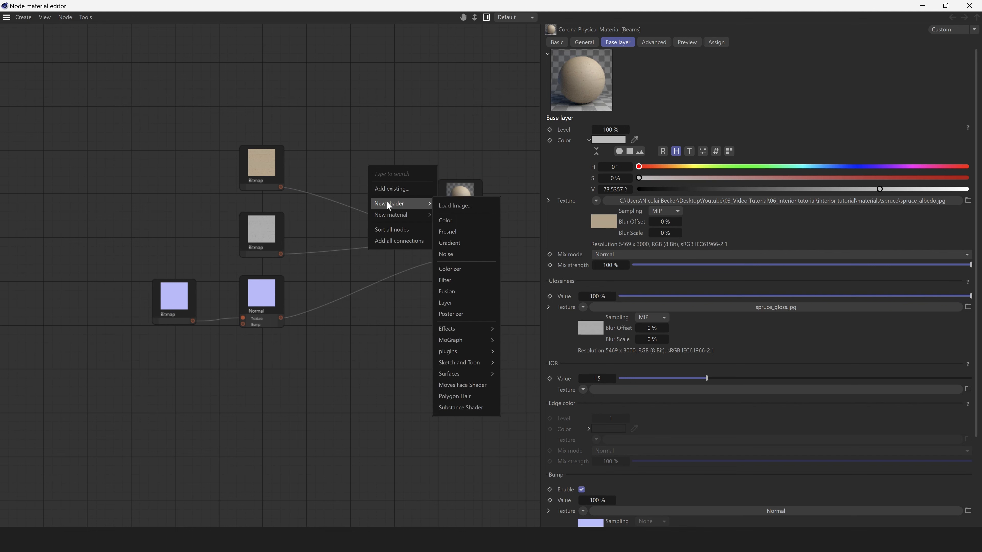
pyautogui.moveTo(464, 330)
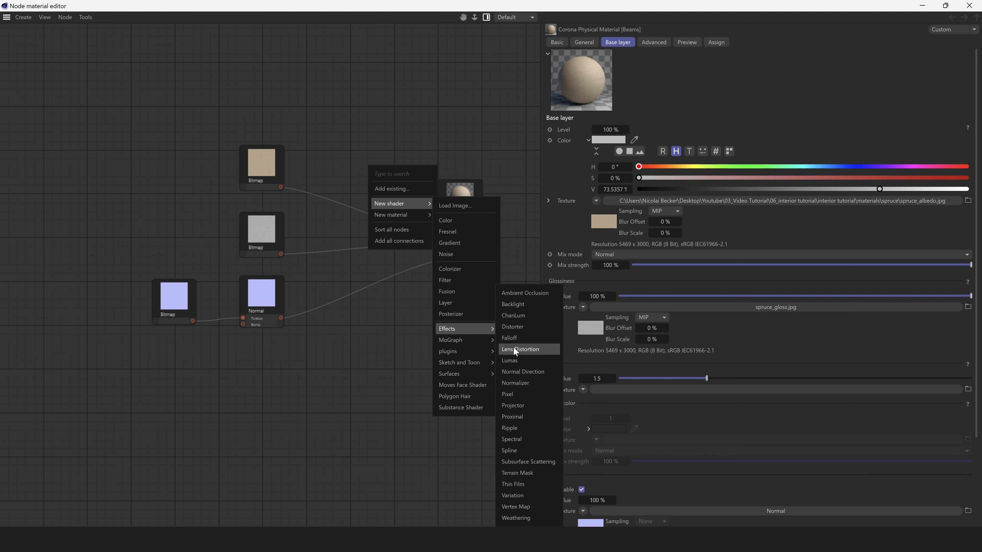
pyautogui.click(531, 497)
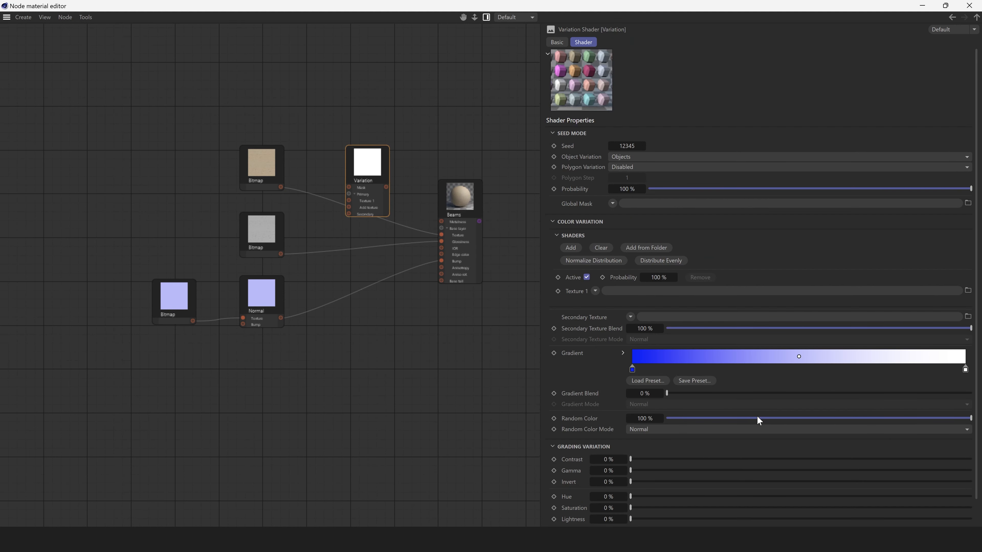
pyautogui.moveTo(758, 420); pyautogui.dragTo(587, 416)
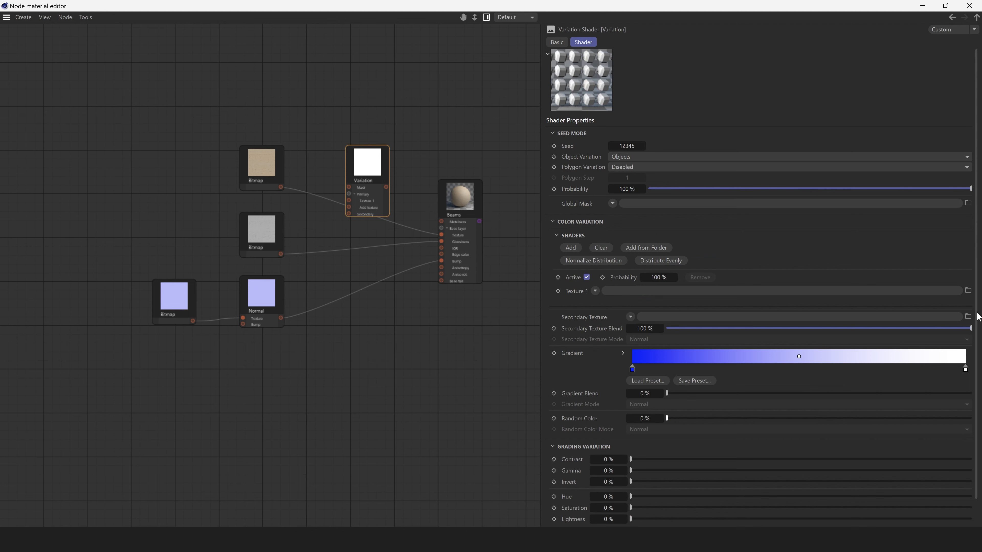
pyautogui.scroll(-1, 978, 316)
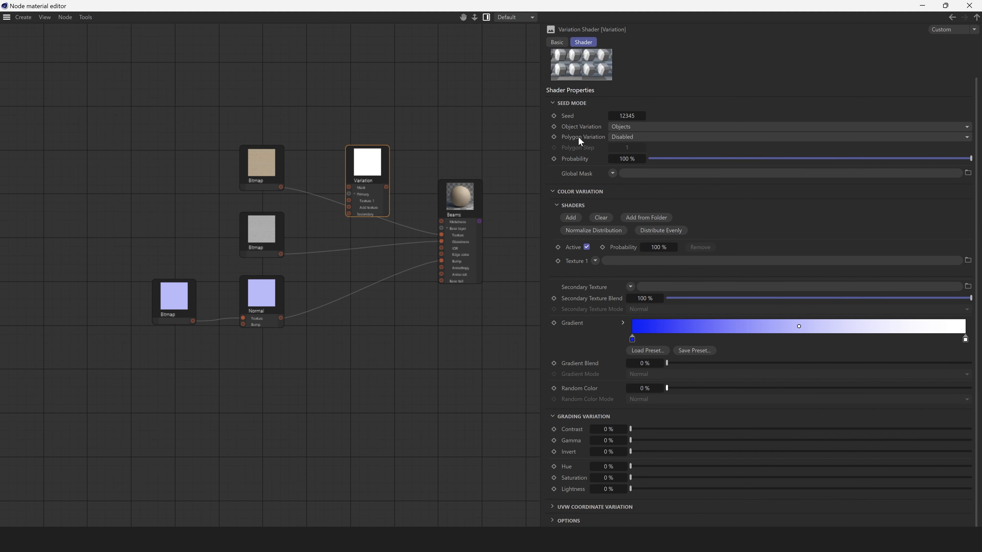
# Switch the Variation shader's Polygon Variation to Polygons and back to Disabled
pyautogui.click(627, 136)
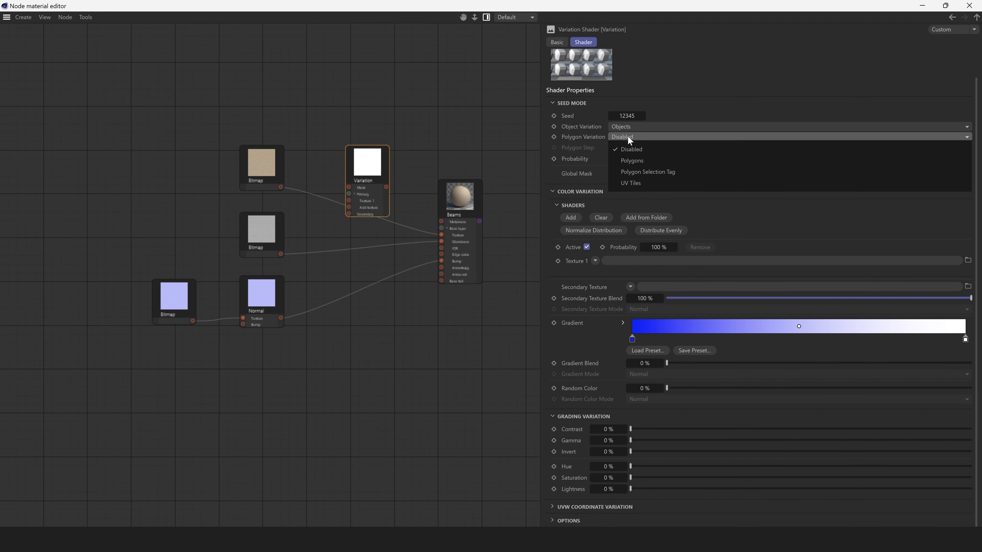
pyautogui.click(641, 160)
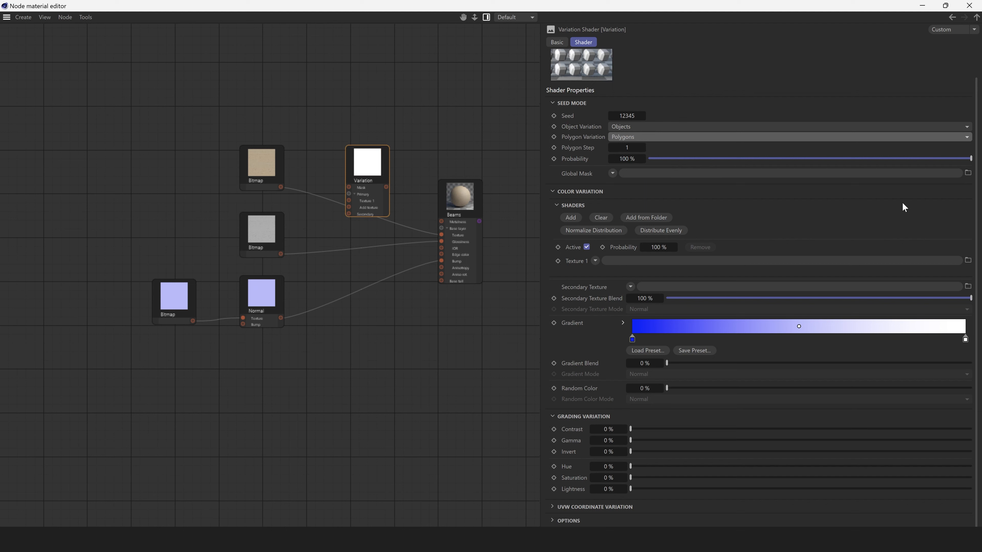
pyautogui.click(634, 137)
pyautogui.click(640, 150)
# Enter the Variation shader's UVW Shift values for all three axes and close the node material editor
pyautogui.click(586, 508)
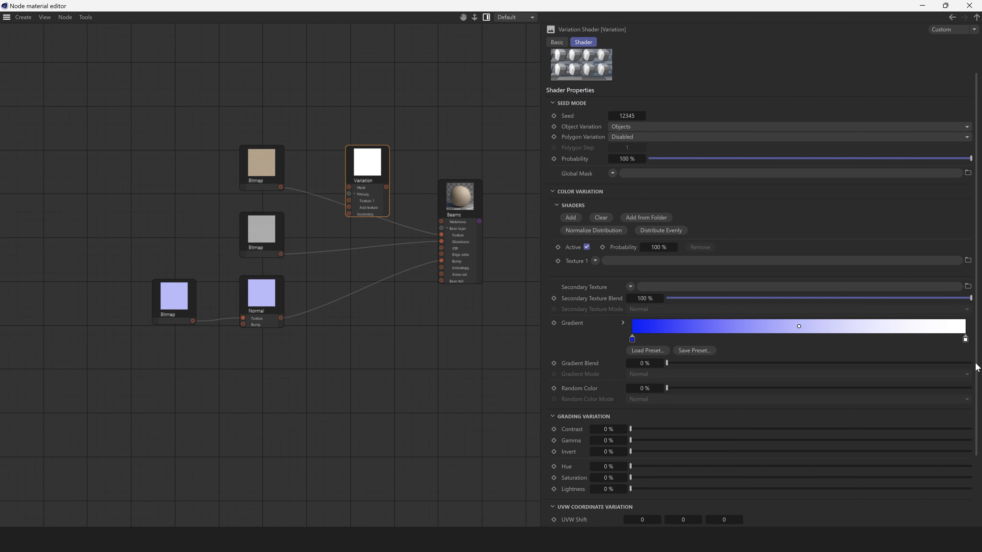
pyautogui.scroll(-3, 976, 367)
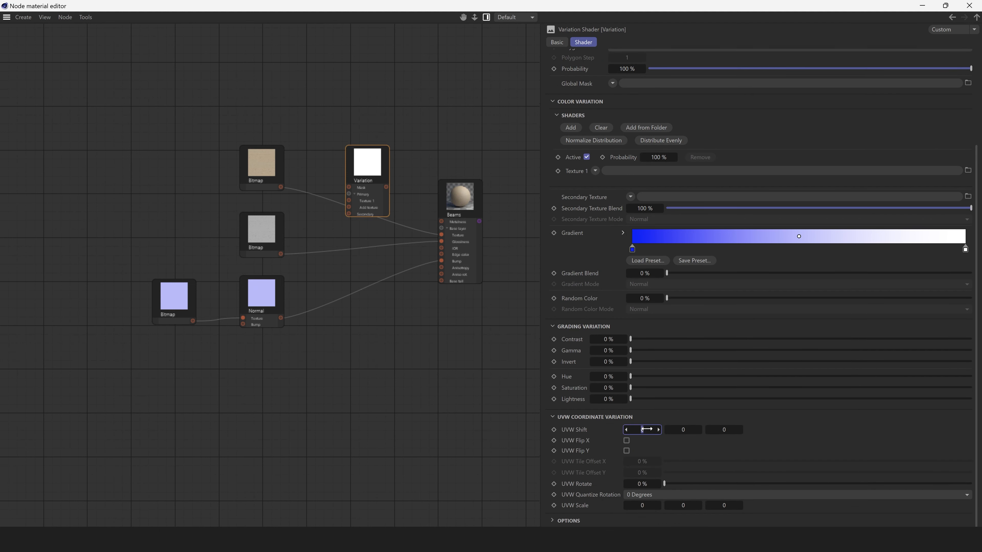
pyautogui.press('Tab')
pyautogui.press('Tab')
pyautogui.click(971, 7)
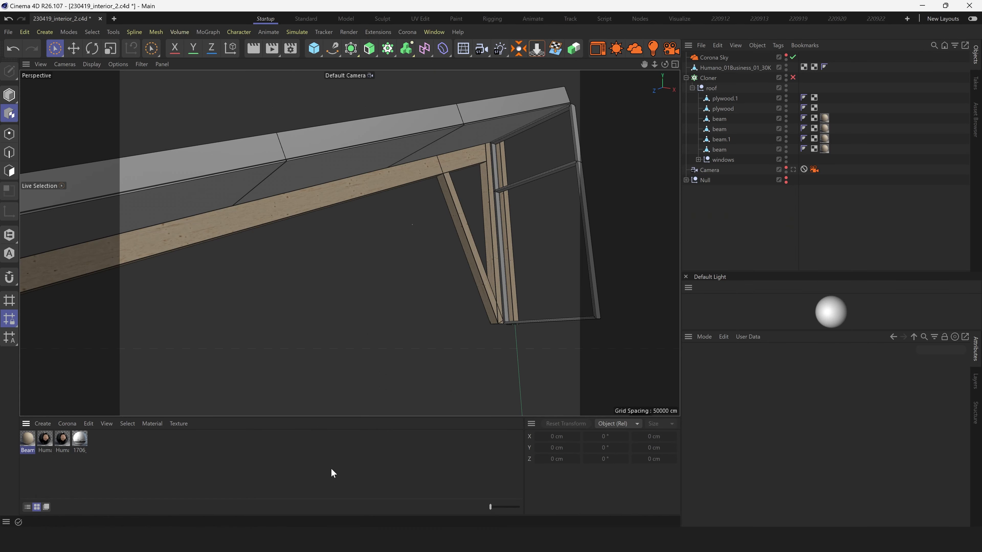
# Reopen the node material editor and route the albedo bitmap through the Variation node into the Beams base layer texture
pyautogui.click(413, 33)
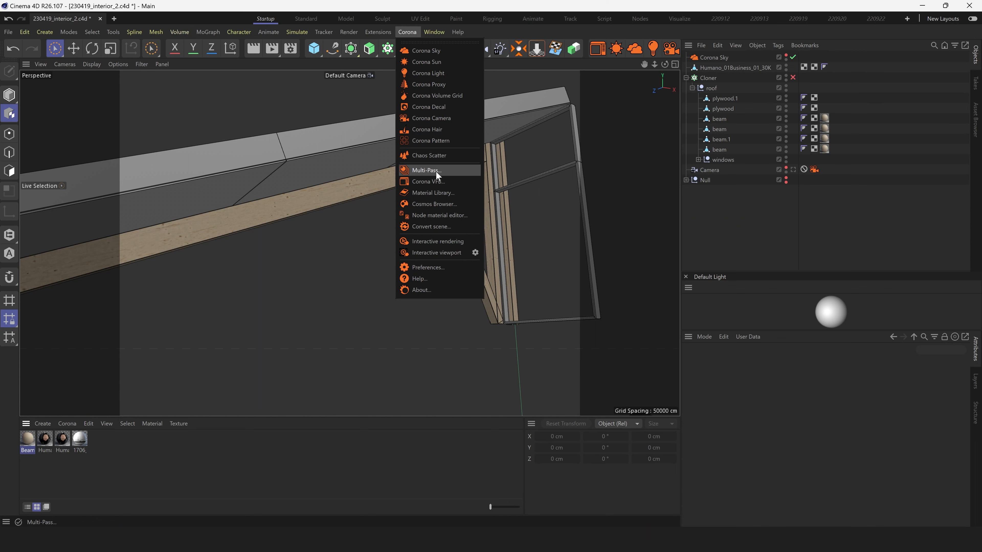
pyautogui.click(435, 215)
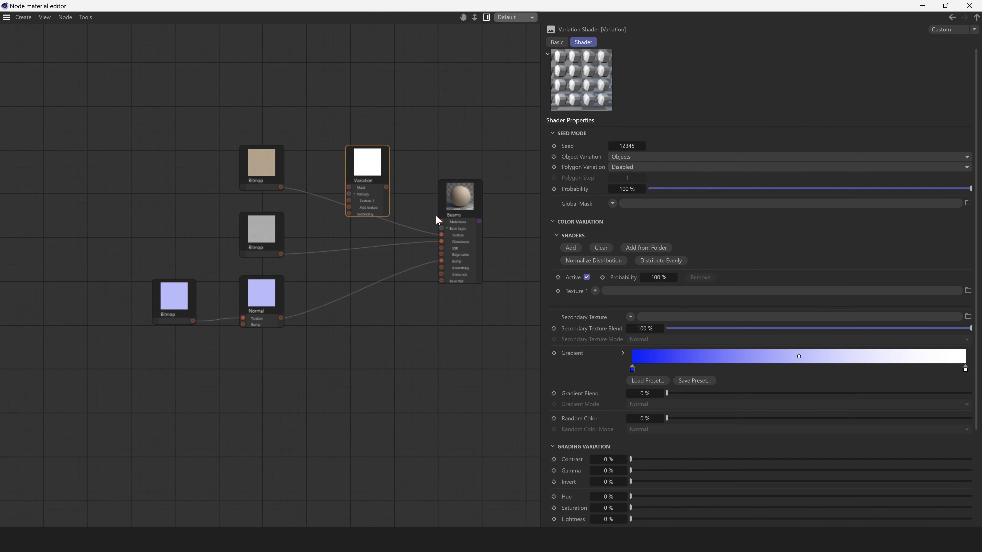
pyautogui.scroll(3, 361, 162)
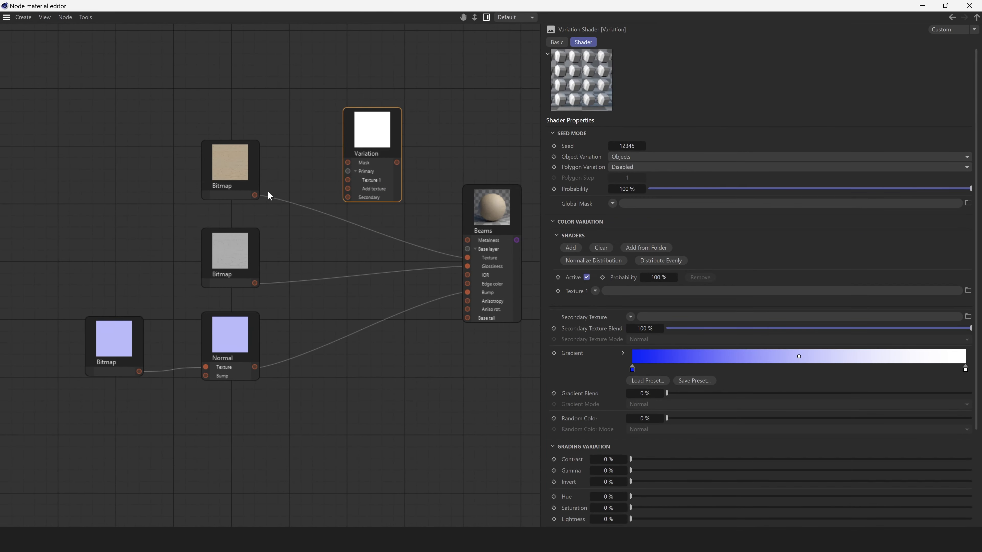
pyautogui.moveTo(255, 194)
pyautogui.mouseDown()
pyautogui.moveTo(348, 180)
pyautogui.moveTo(466, 257)
pyautogui.mouseUp()
# Duplicate the Variation node twice and route the gloss bitmap into Glossiness and the Normal node into Bump through the copies
pyautogui.keyDown('ctrl'); pyautogui.moveTo(374, 139); pyautogui.dragTo(365, 249); pyautogui.keyUp('ctrl')
pyautogui.moveTo(256, 283); pyautogui.dragTo(468, 266)
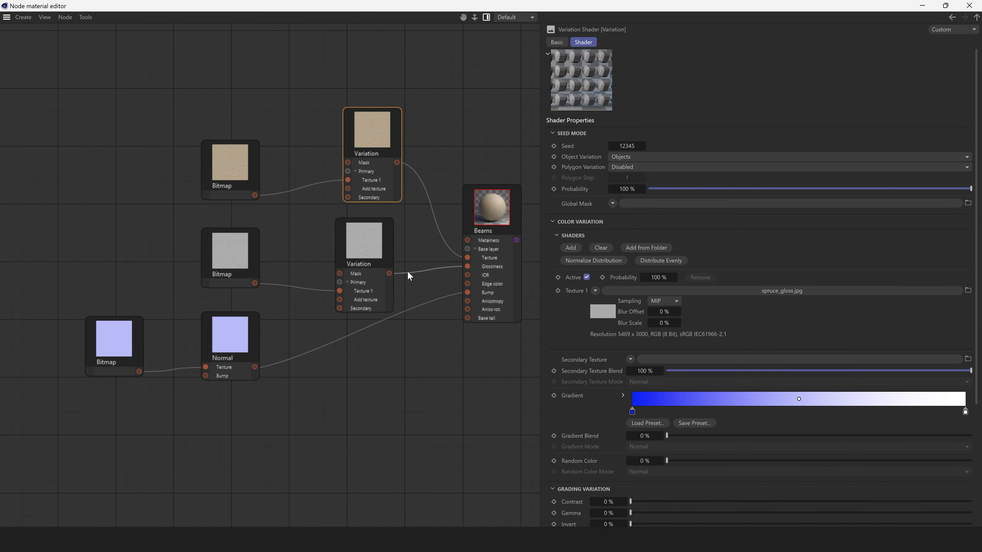
pyautogui.keyDown('ctrl'); pyautogui.moveTo(382, 262); pyautogui.dragTo(374, 359); pyautogui.keyUp('ctrl')
pyautogui.moveTo(254, 367); pyautogui.dragTo(466, 291)
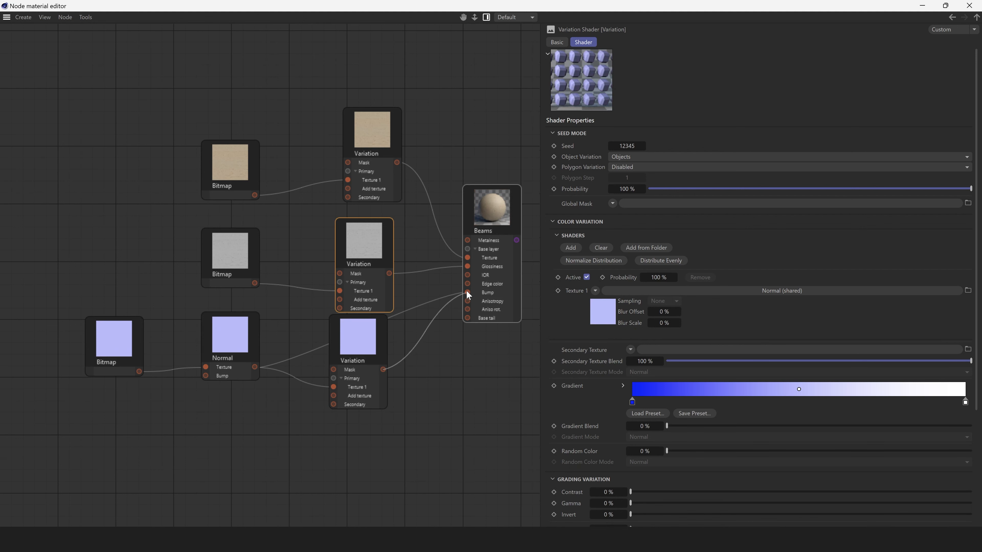
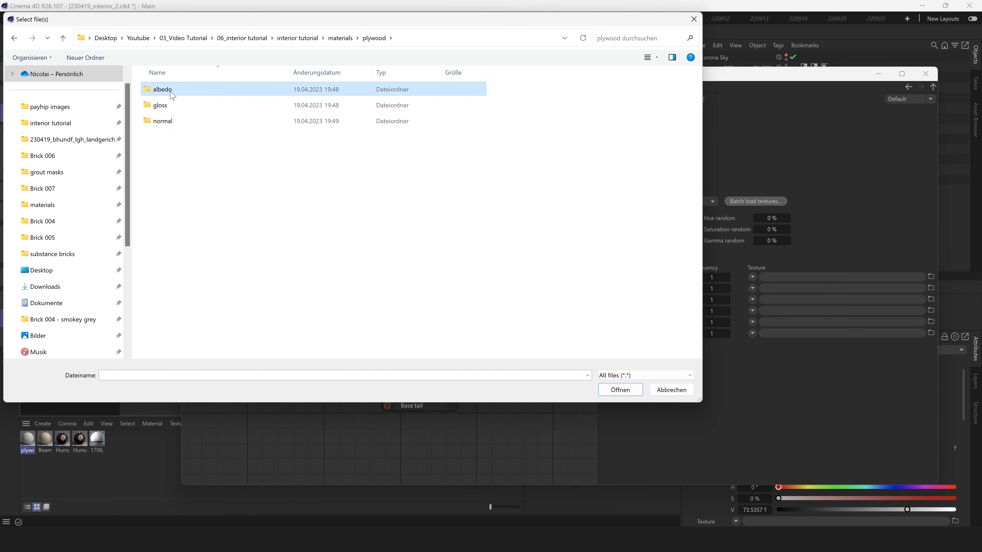
# Batch load the four plywood albedo images from the albedo folder into the plywood material's Multi Shader
pyautogui.doubleClick(162, 89)
pyautogui.moveTo(423, 184); pyautogui.dragTo(151, 91)
pyautogui.click(617, 390)
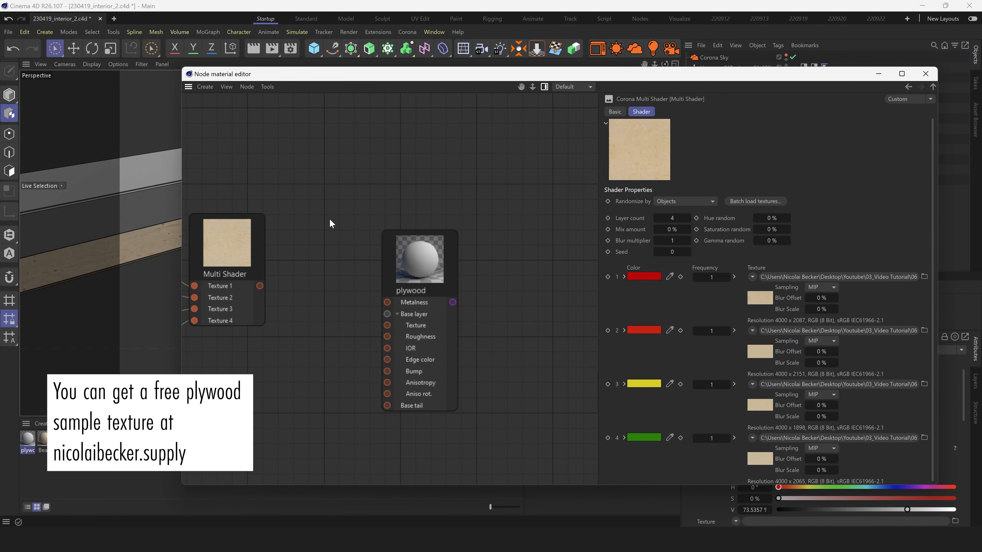
# Move the four albedo bitmap nodes and their Multi Shader together to a spot above the plywood material node
pyautogui.scroll(-5, 329, 219)
pyautogui.moveTo(227, 139); pyautogui.dragTo(297, 328)
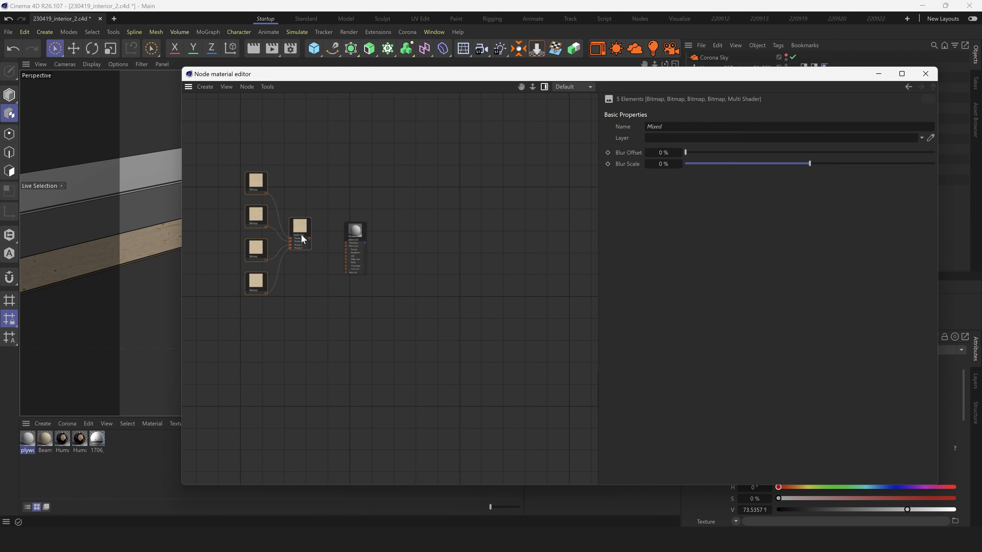
pyautogui.moveTo(302, 233); pyautogui.dragTo(290, 171)
pyautogui.click(290, 172)
pyautogui.scroll(3, 194, 293)
pyautogui.scroll(2, 194, 294)
pyautogui.scroll(-4, 356, 322)
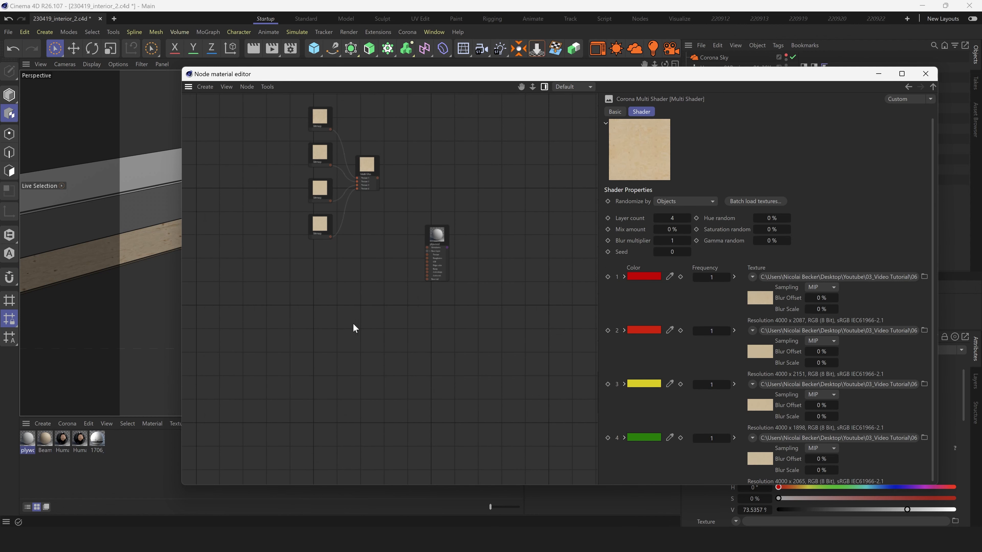
pyautogui.scroll(1, 349, 249)
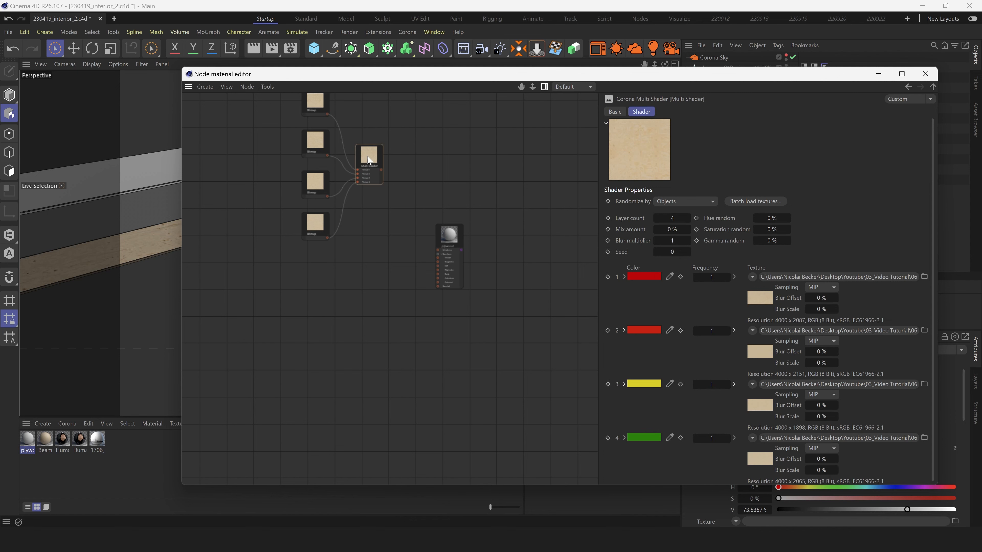
# Duplicate the Multi Shader node and batch load Plywood_01_gloss to Plywood_04_gloss from the gloss folder into the copy
pyautogui.hotkey('ctrl', 'c')
pyautogui.hotkey('ctrl', 'v')
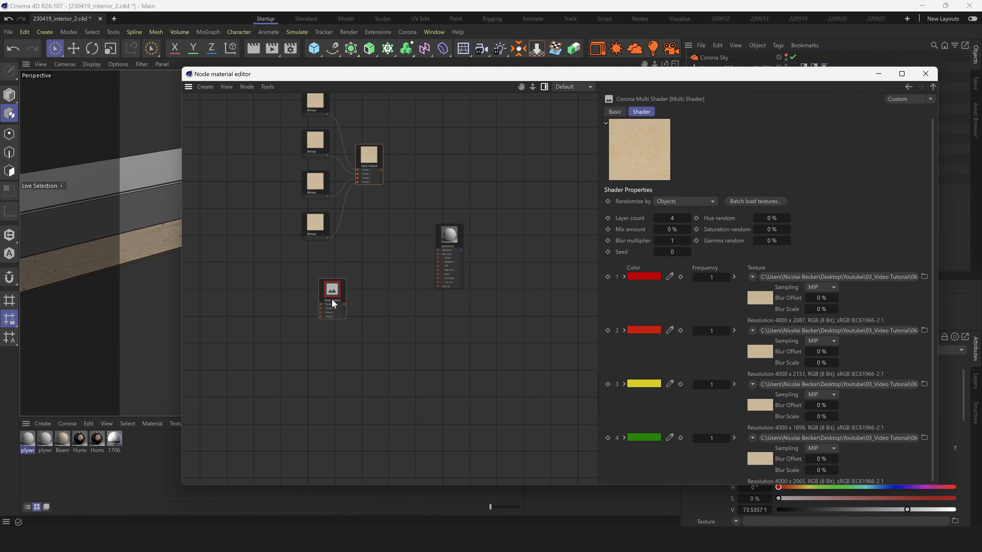
pyautogui.click(331, 296)
pyautogui.click(730, 203)
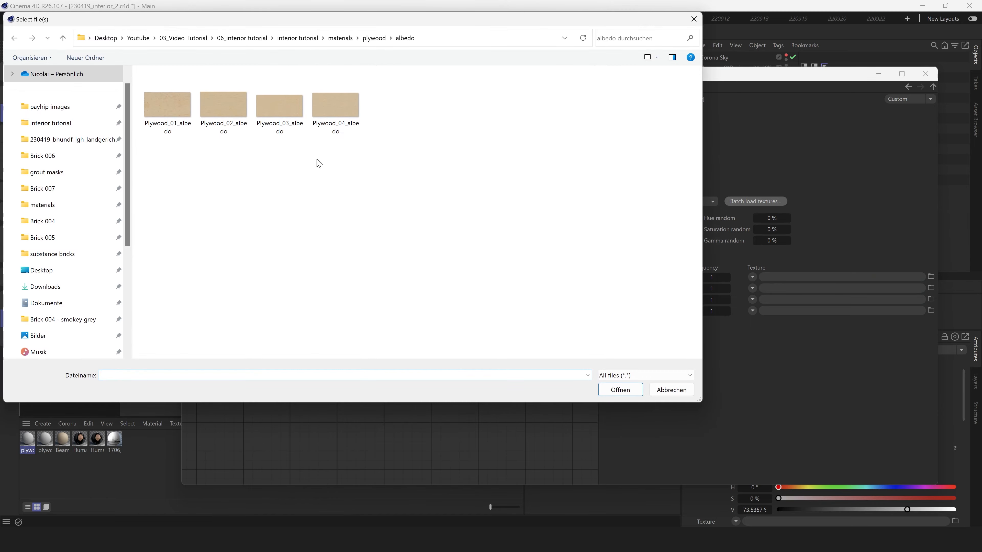
pyautogui.click(374, 38)
pyautogui.doubleClick(174, 104)
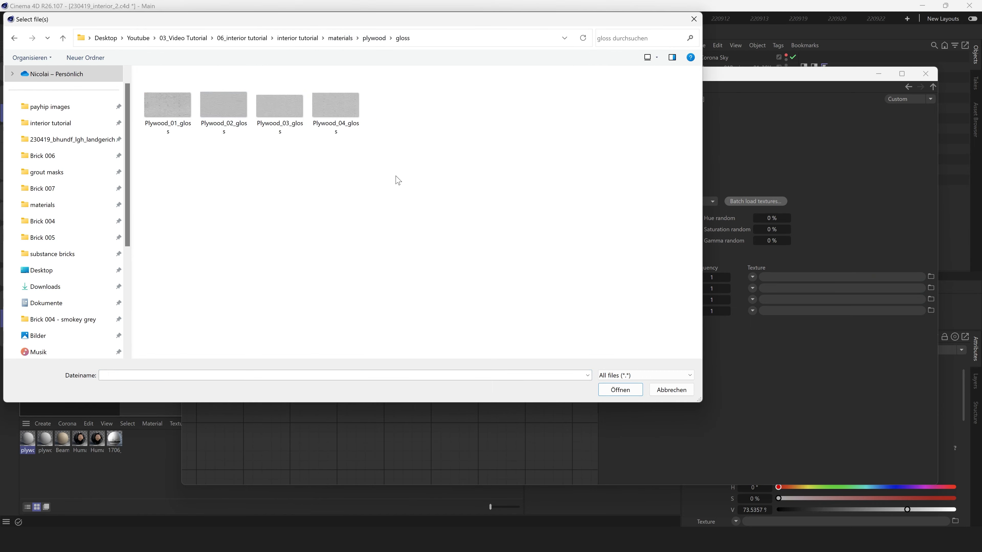
pyautogui.moveTo(425, 190); pyautogui.dragTo(141, 70)
pyautogui.click(620, 390)
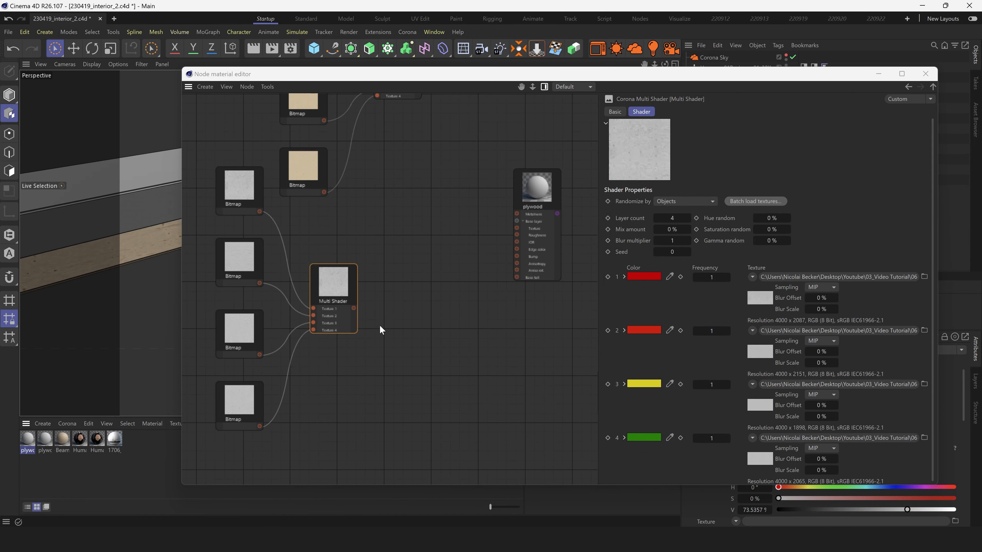
# Move the gloss bitmap nodes and their Multi Shader aside and create an empty Multi Shader copy below the plywood material node
pyautogui.moveTo(390, 406); pyautogui.dragTo(214, 208)
pyautogui.scroll(-3, 296, 224)
pyautogui.moveTo(326, 273); pyautogui.dragTo(391, 348)
pyautogui.click(233, 272)
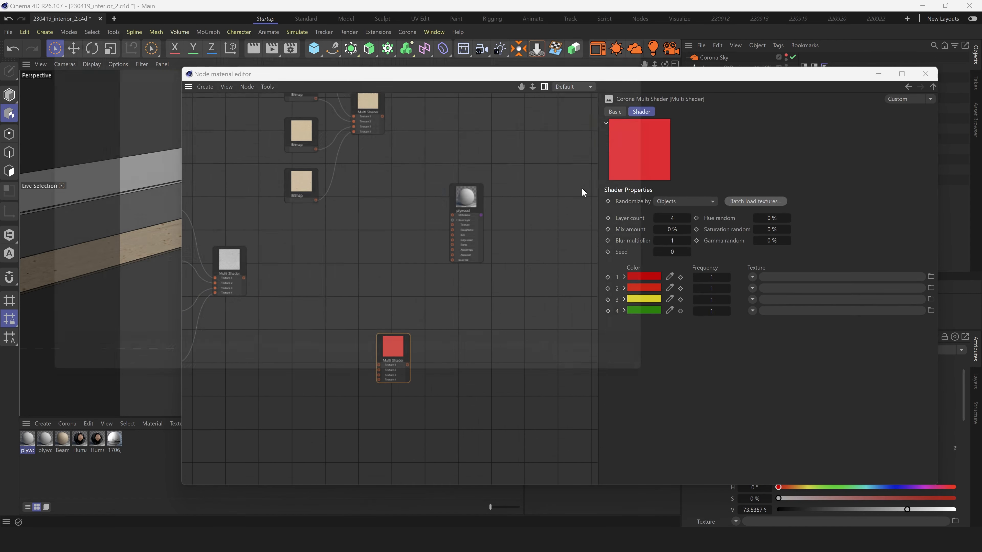
# Batch load the four plywood normal maps from the normal folder into the empty Multi Shader
pyautogui.click(755, 201)
pyautogui.click(374, 38)
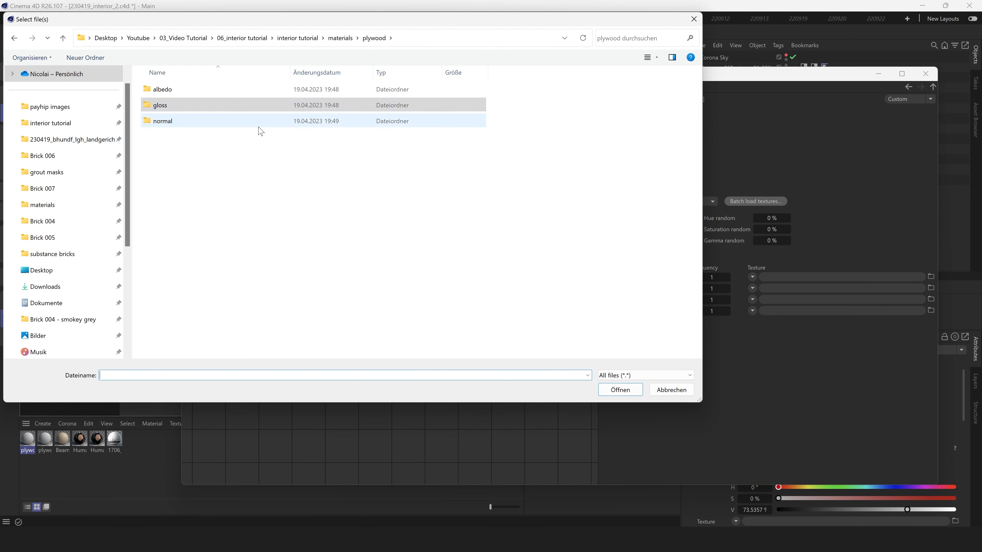
pyautogui.doubleClick(197, 128)
pyautogui.moveTo(408, 182); pyautogui.dragTo(147, 71)
pyautogui.click(620, 389)
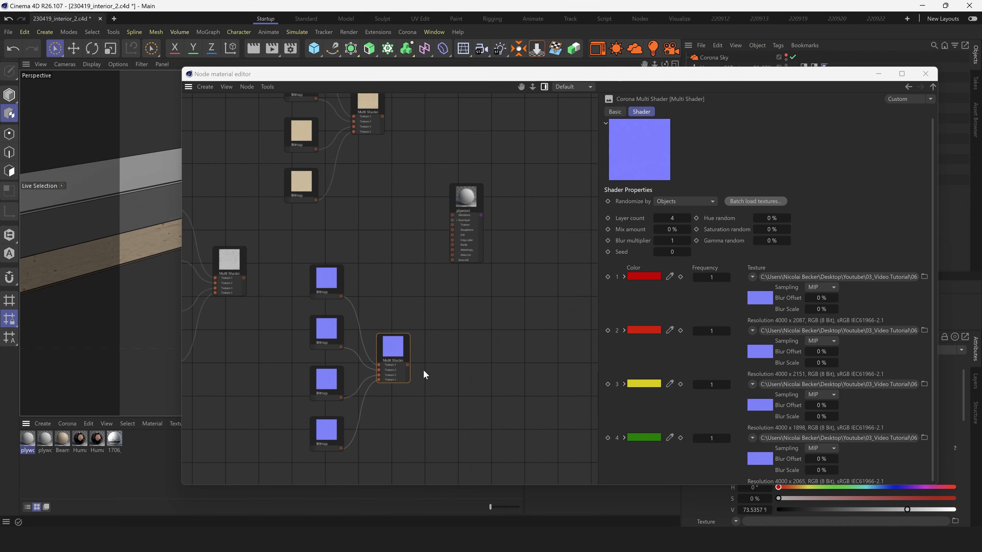
# Connect the albedo Multi Shader to the plywood material's base layer Texture input
pyautogui.click(423, 325)
pyautogui.scroll(-6, 432, 295)
pyautogui.scroll(5, 408, 163)
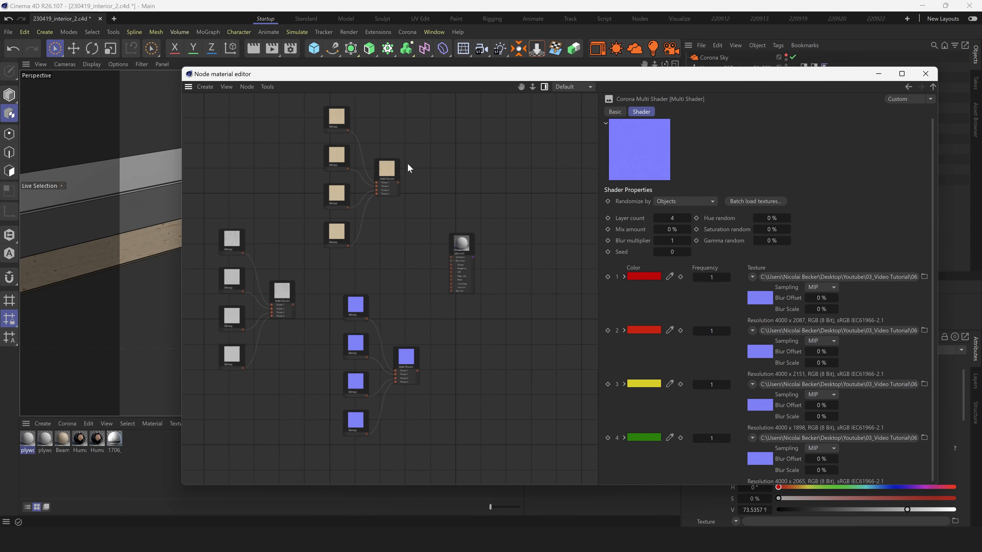
pyautogui.click(483, 259)
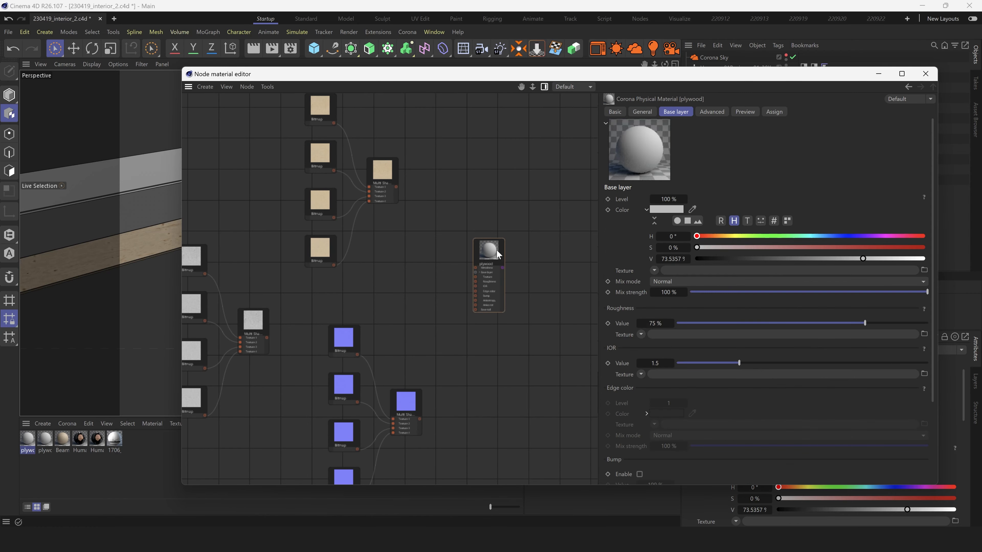
pyautogui.scroll(2, 476, 262)
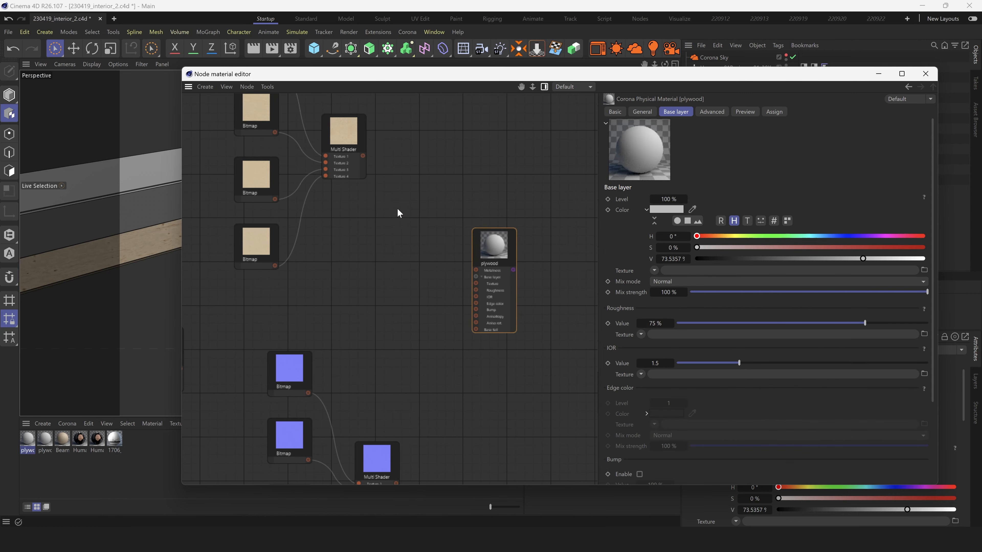
pyautogui.moveTo(363, 156); pyautogui.dragTo(475, 283)
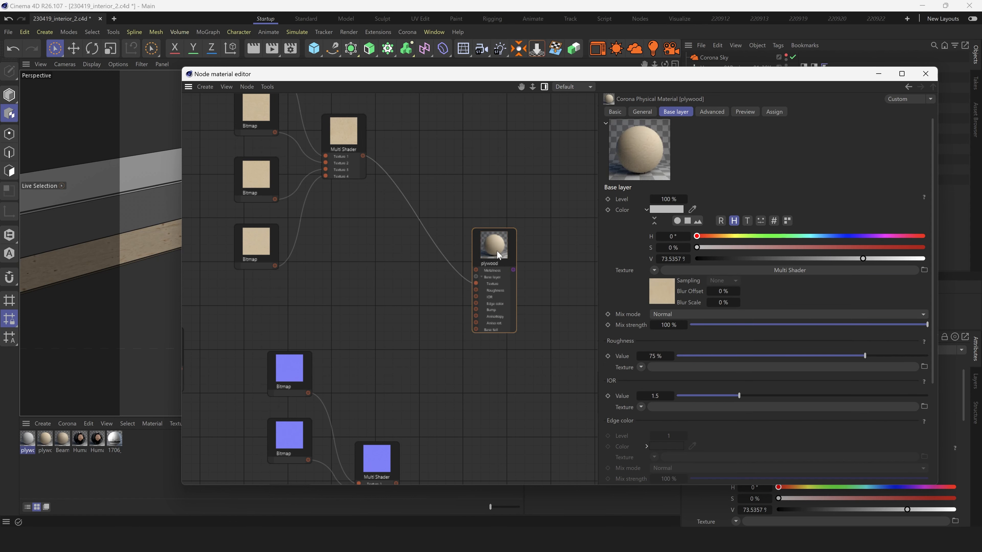
# Switch the plywood material's roughness mode to Glossiness and connect the gloss Multi Shader to its Glossiness input
pyautogui.scroll(-2, 372, 267)
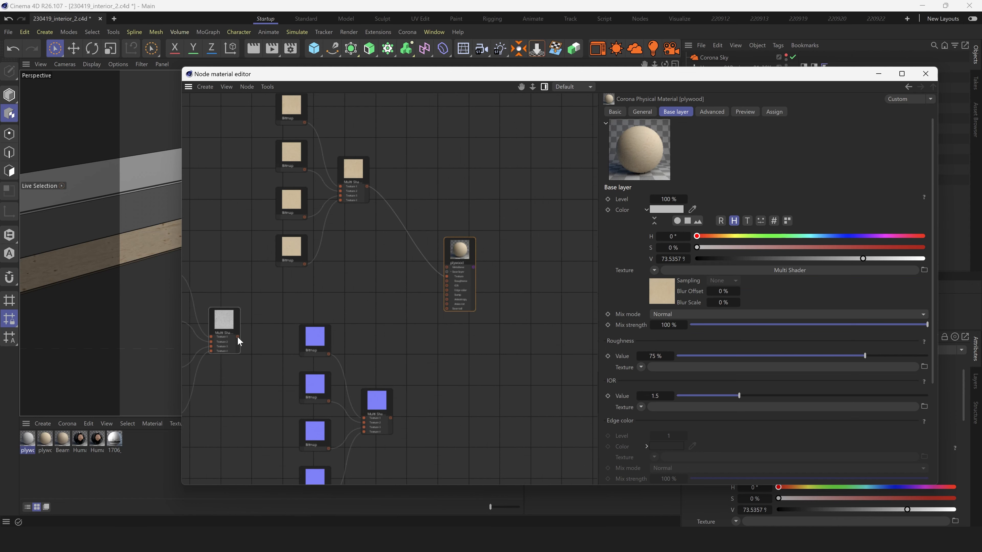
pyautogui.moveTo(237, 336); pyautogui.dragTo(387, 286)
pyautogui.click(716, 113)
pyautogui.click(680, 327)
pyautogui.click(689, 347)
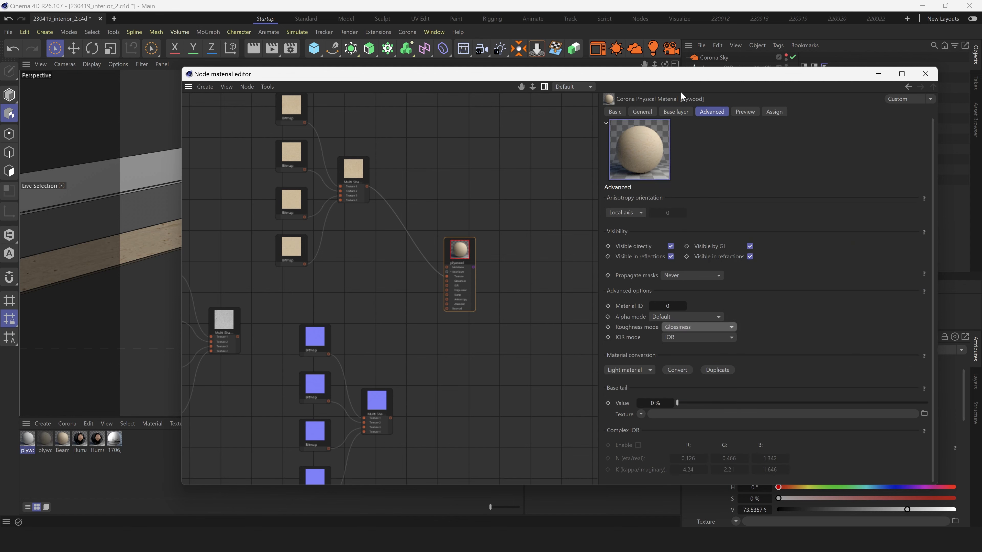
pyautogui.click(618, 111)
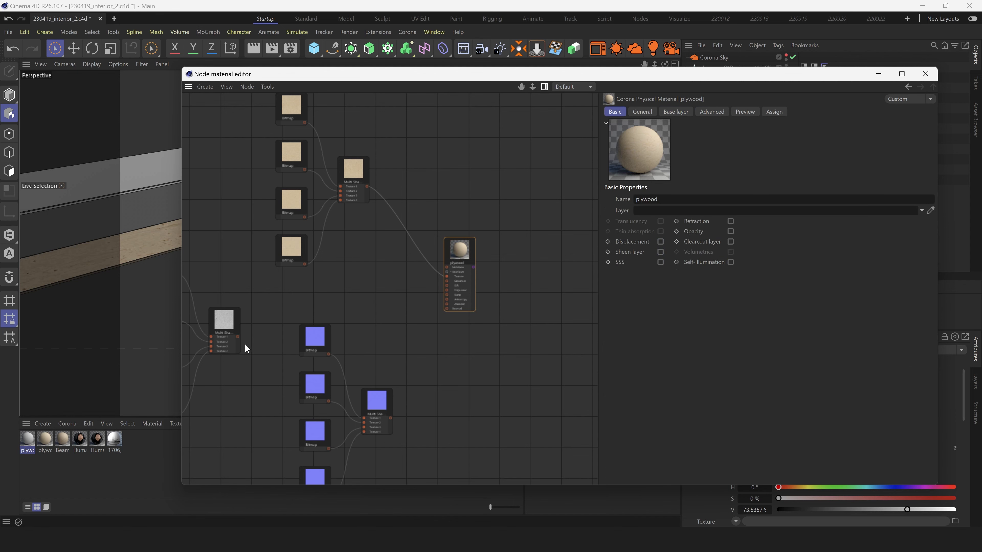
pyautogui.moveTo(238, 337); pyautogui.dragTo(446, 285)
# Add a Corona Normal shader node between the normal map Multi Shader and the plywood material
pyautogui.scroll(2, 436, 296)
pyautogui.scroll(2, 457, 311)
pyautogui.scroll(-2, 391, 323)
pyautogui.rightClick(371, 389)
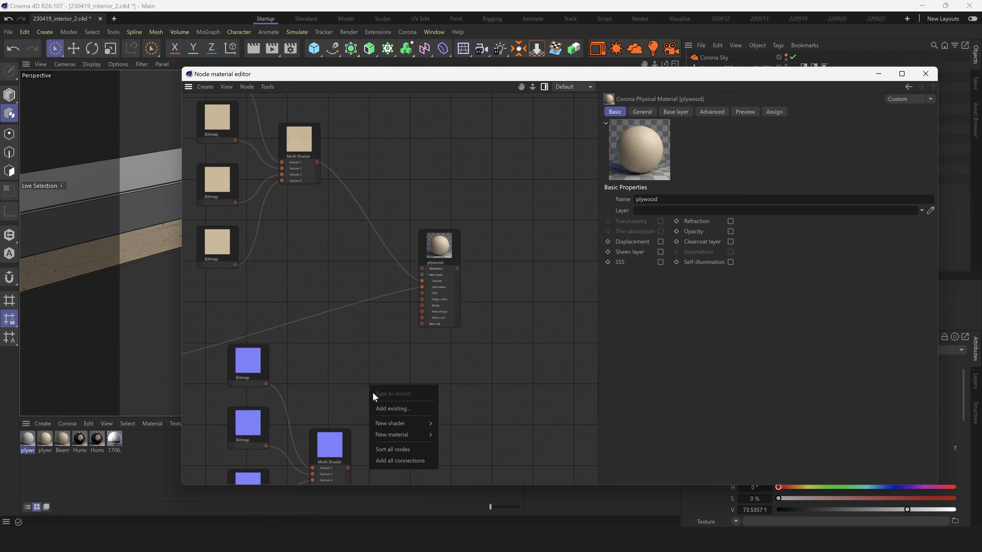
pyautogui.moveTo(393, 419)
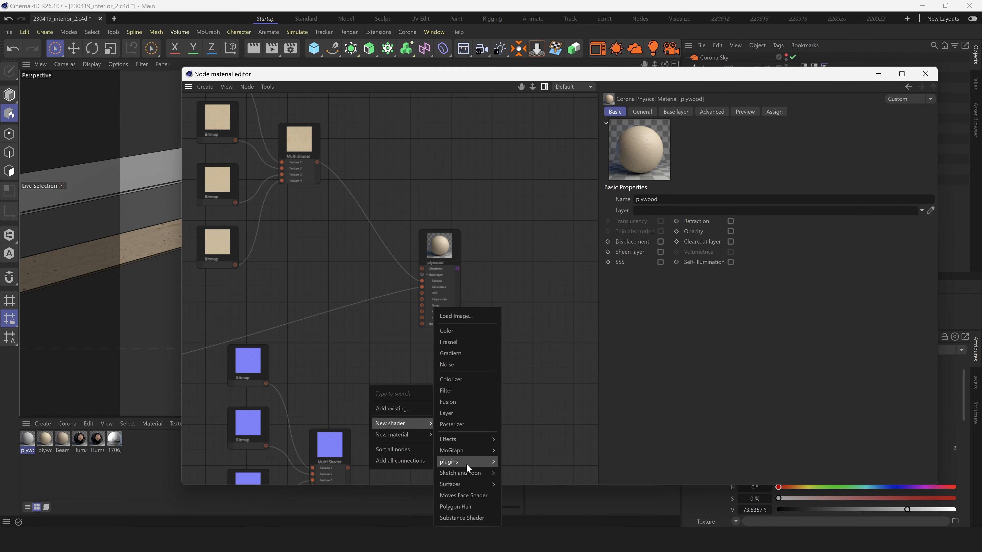
pyautogui.moveTo(466, 464)
pyautogui.moveTo(531, 466)
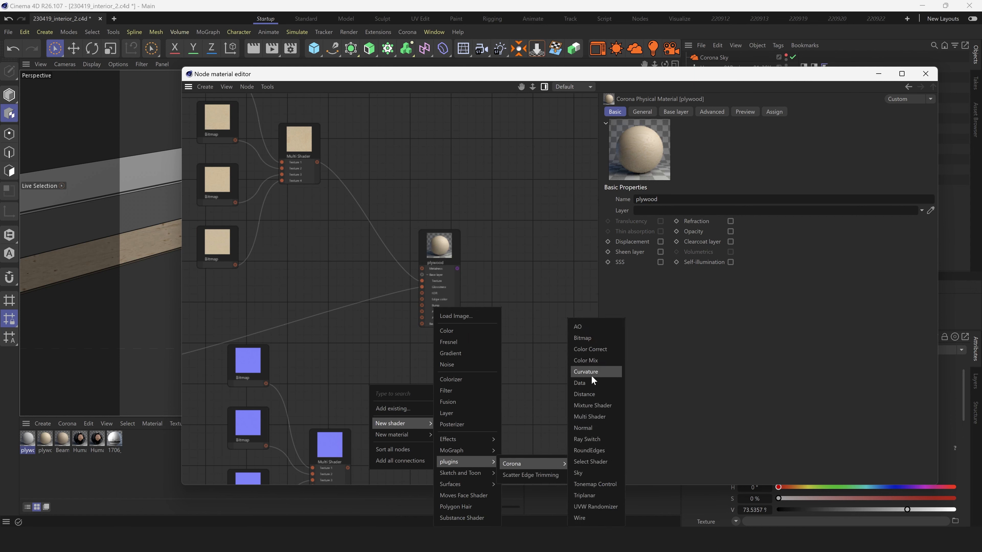
pyautogui.click(585, 428)
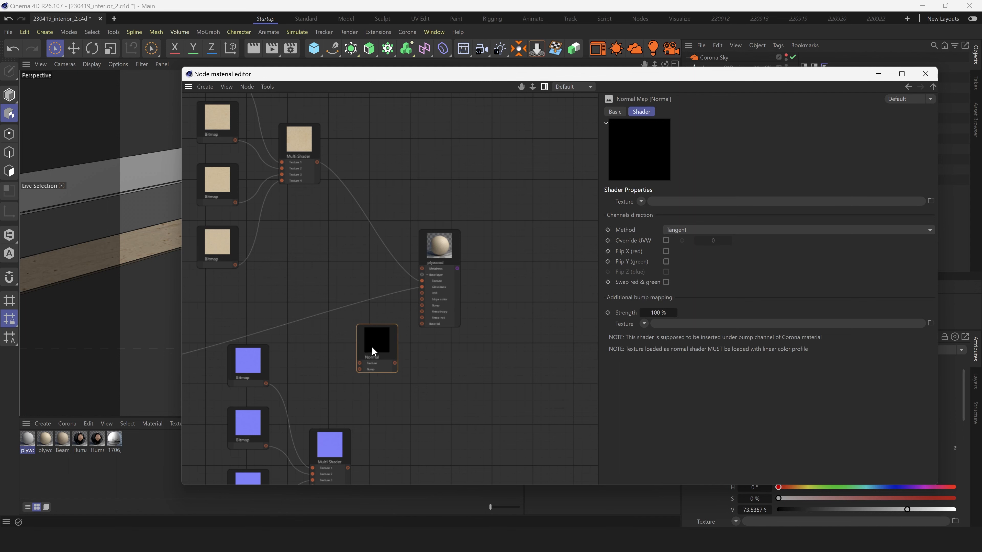
# Route the normal map Multi Shader through the Normal node's Bump input into the material's Bump, and enable Flip Y (green)
pyautogui.moveTo(352, 400); pyautogui.dragTo(359, 365)
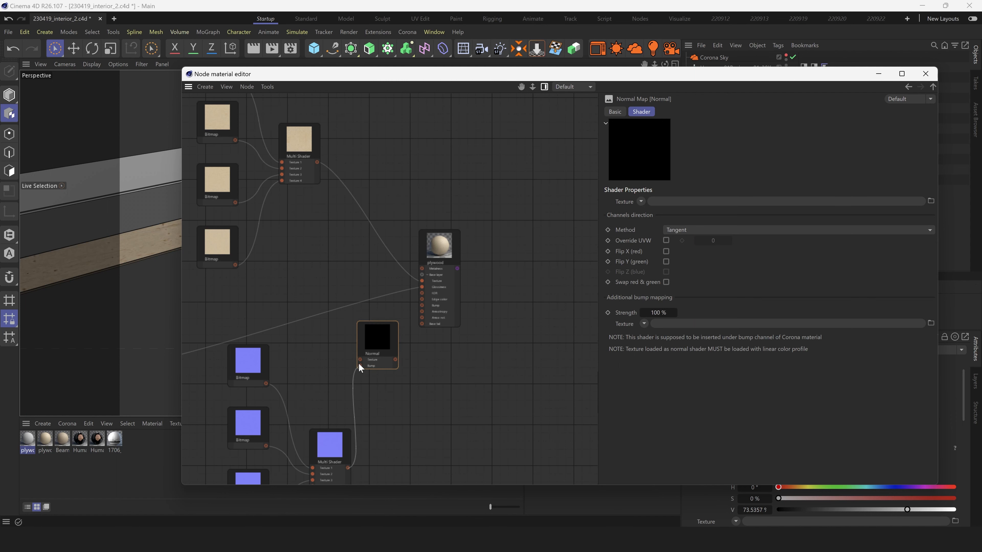
pyautogui.scroll(3, 378, 346)
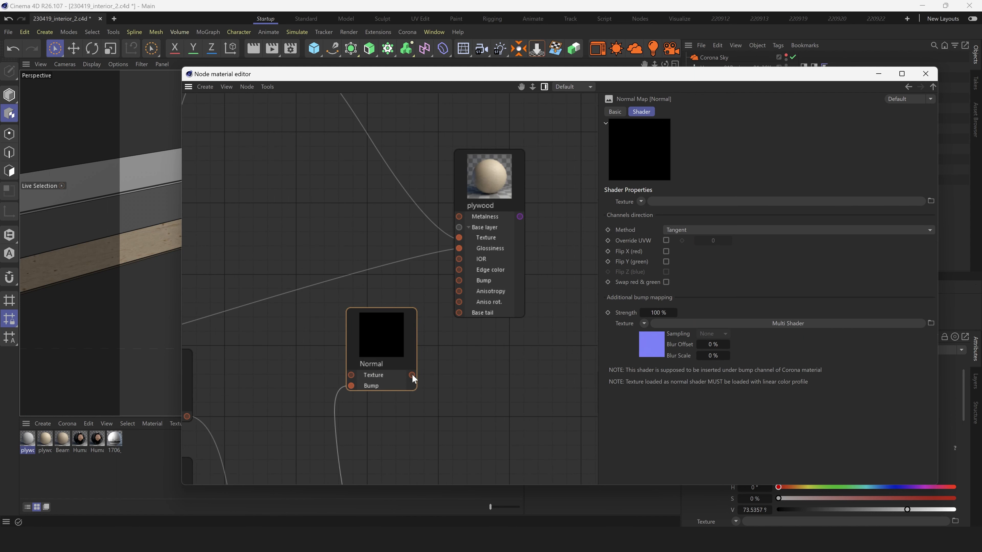
pyautogui.moveTo(429, 320); pyautogui.dragTo(460, 280)
pyautogui.click(665, 261)
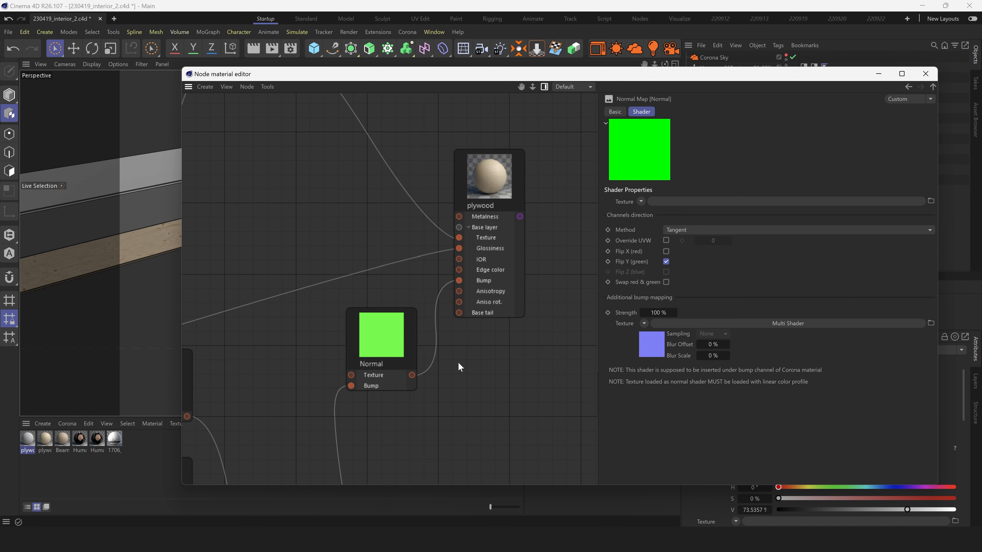
# Close the node material editor and remove the unused duplicate plywood material
pyautogui.scroll(-5, 460, 367)
pyautogui.scroll(2, 471, 268)
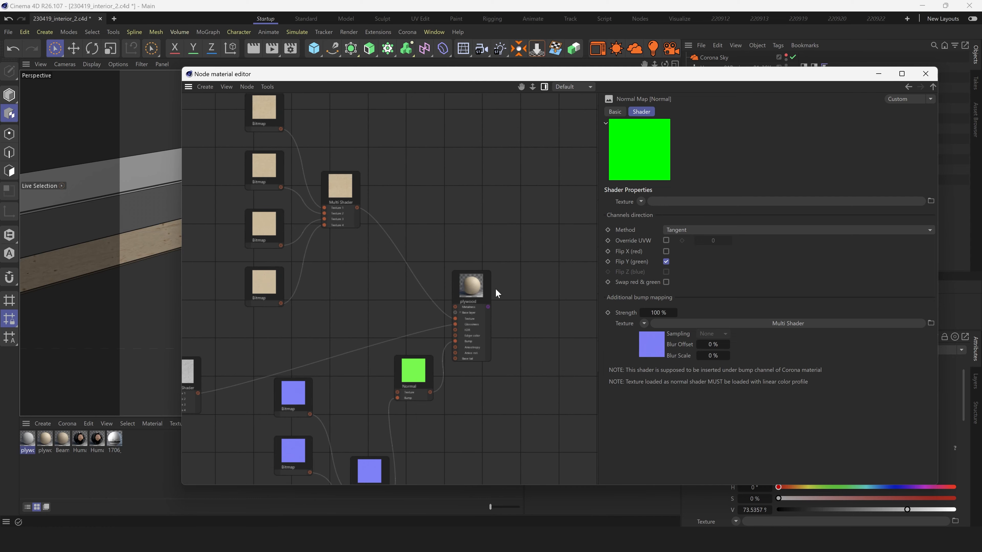
pyautogui.click(486, 294)
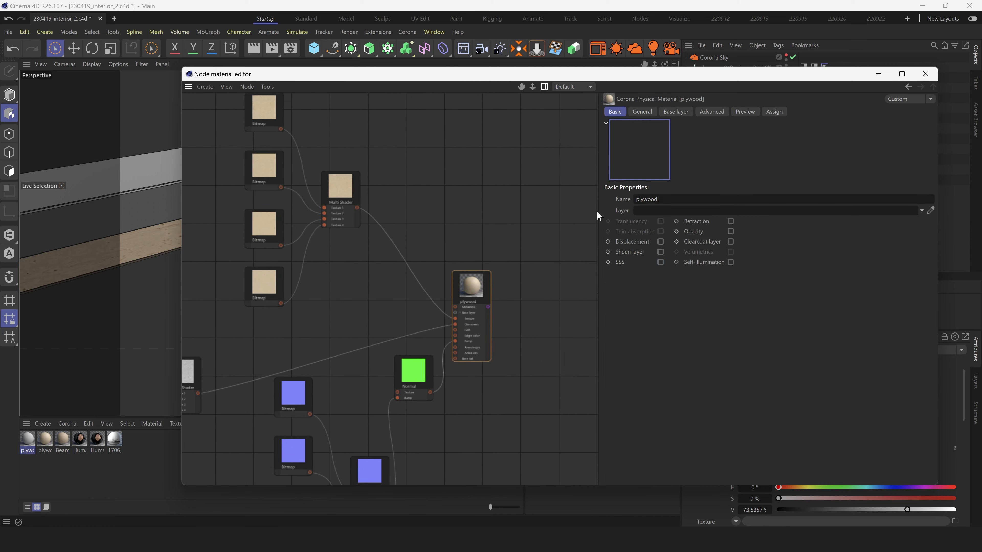
pyautogui.click(925, 73)
pyautogui.hotkey('ctrl', 'z')
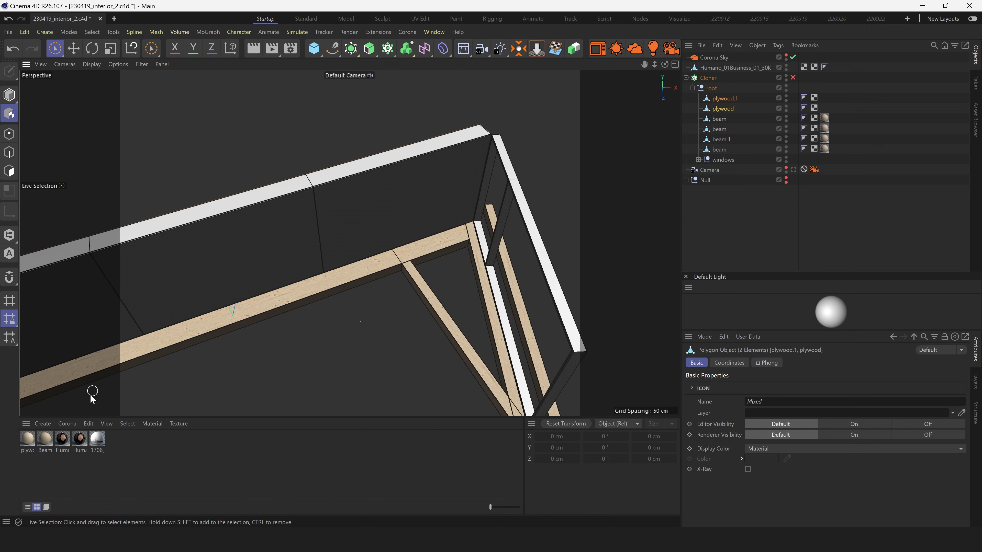
# Apply the plywood material to the plywood object in the roof group and set its projection to Cubic
pyautogui.click(28, 441)
pyautogui.moveTo(690, 115); pyautogui.dragTo(711, 111)
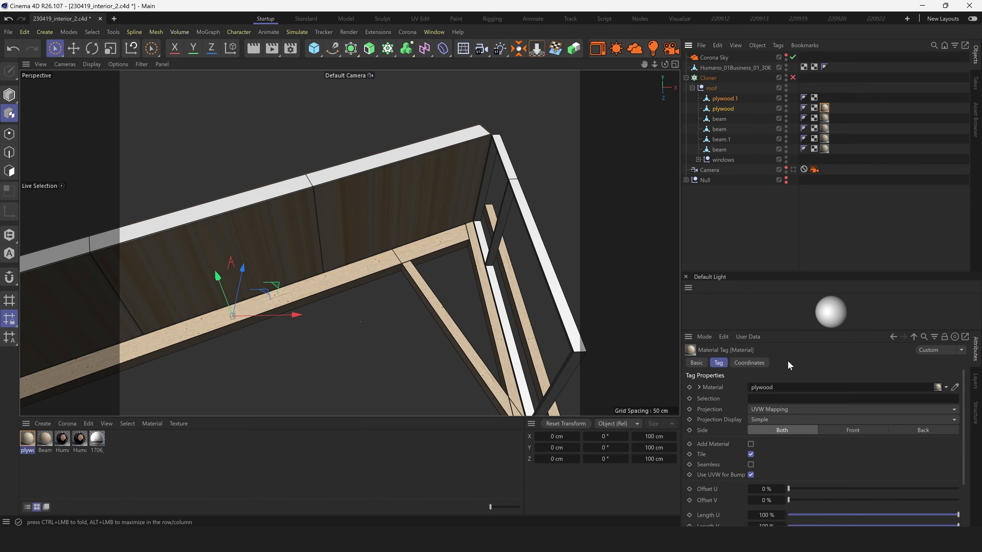
pyautogui.click(782, 409)
pyautogui.click(782, 457)
pyautogui.keyDown('alt'); pyautogui.moveTo(354, 257); pyautogui.dragTo(195, 253); pyautogui.keyUp('alt')
pyautogui.keyDown('alt'); pyautogui.moveTo(195, 257); pyautogui.dragTo(341, 290, button='right'); pyautogui.keyUp('alt')
pyautogui.keyDown('alt'); pyautogui.moveTo(333, 196); pyautogui.dragTo(463, 250); pyautogui.keyUp('alt')
pyautogui.moveTo(357, 204)
pyautogui.keyDown('alt'); pyautogui.mouseDown()
pyautogui.moveTo(356, 226)
pyautogui.moveTo(362, 204)
pyautogui.mouseUp(); pyautogui.keyUp('alt')
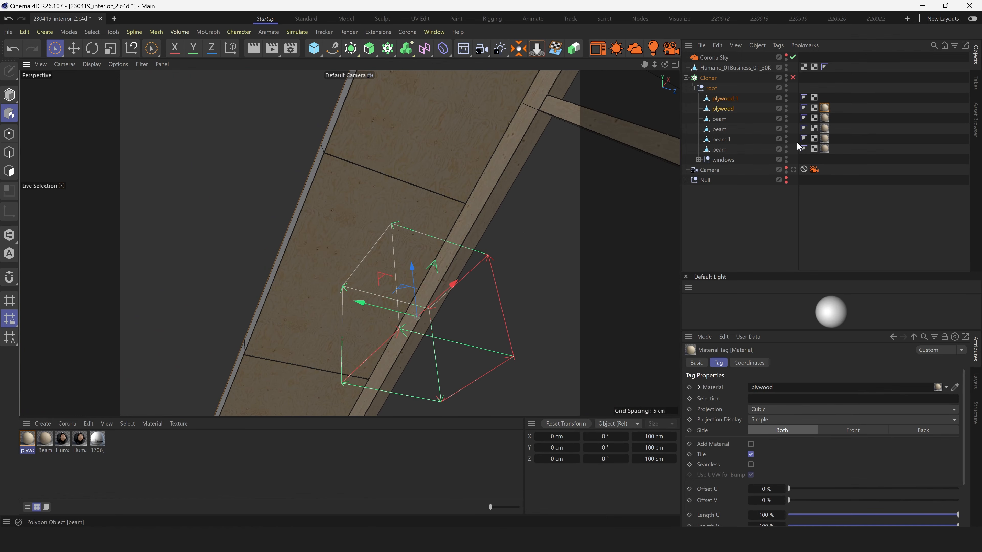
# Set the plywood material's albedo and glossiness Multi Shaders to randomize by Polygon
pyautogui.doubleClick(31, 446)
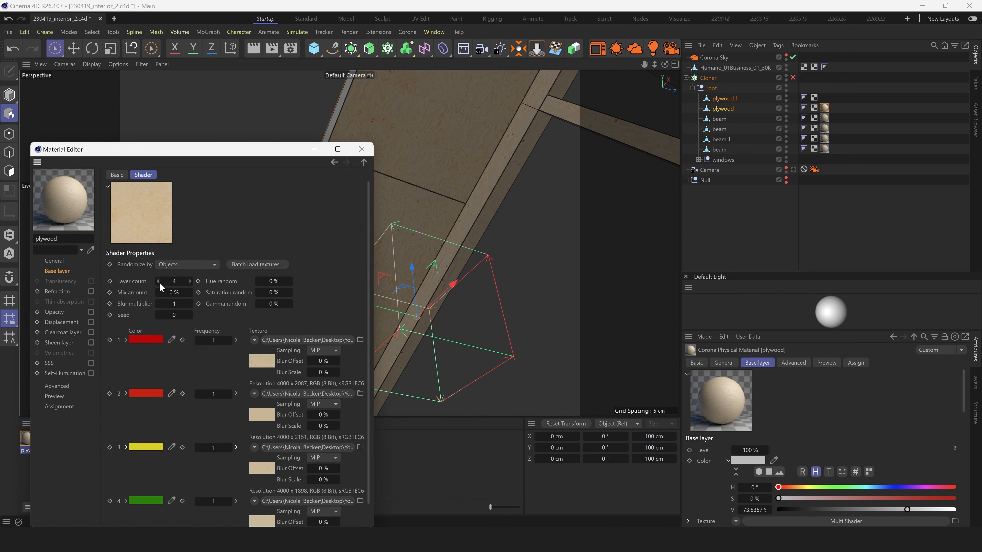
pyautogui.click(193, 265)
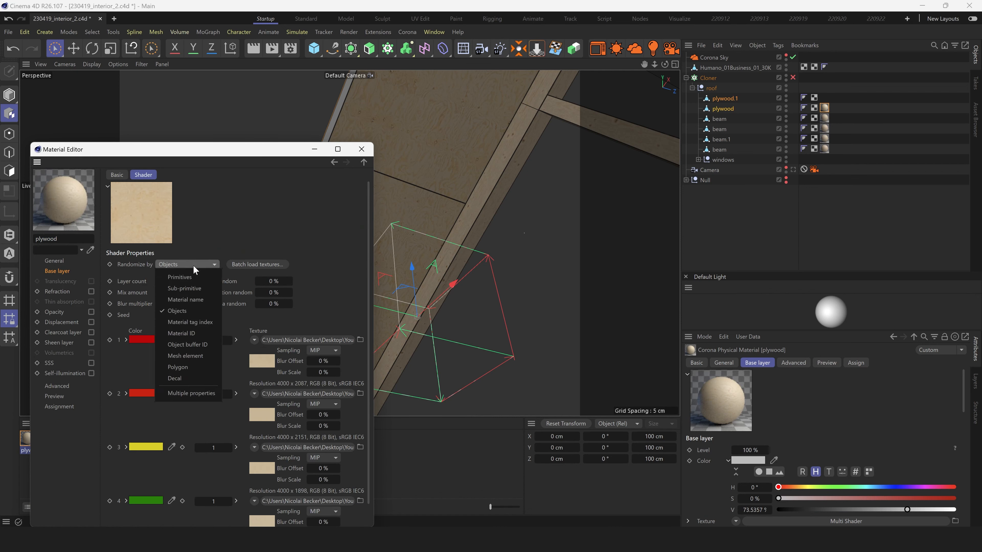
pyautogui.click(195, 367)
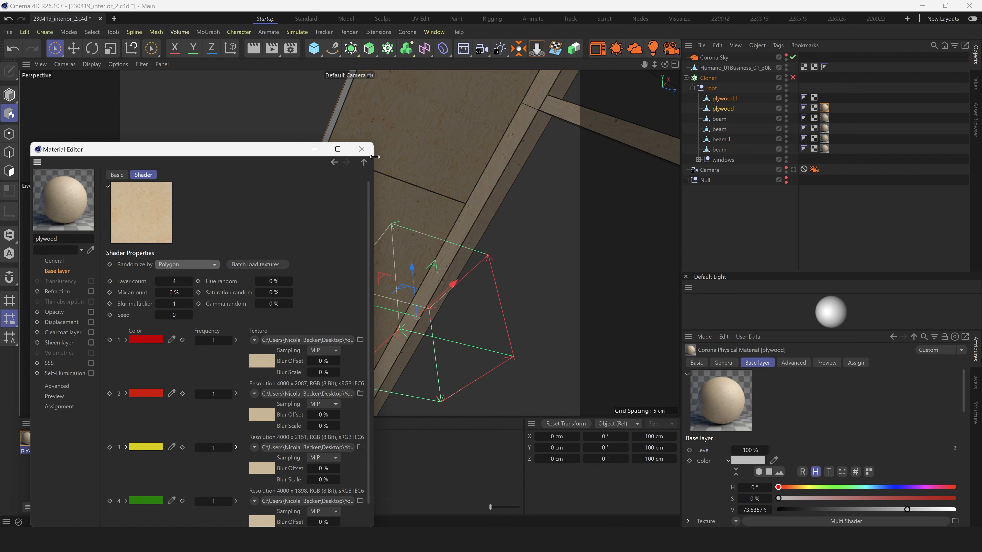
pyautogui.click(58, 271)
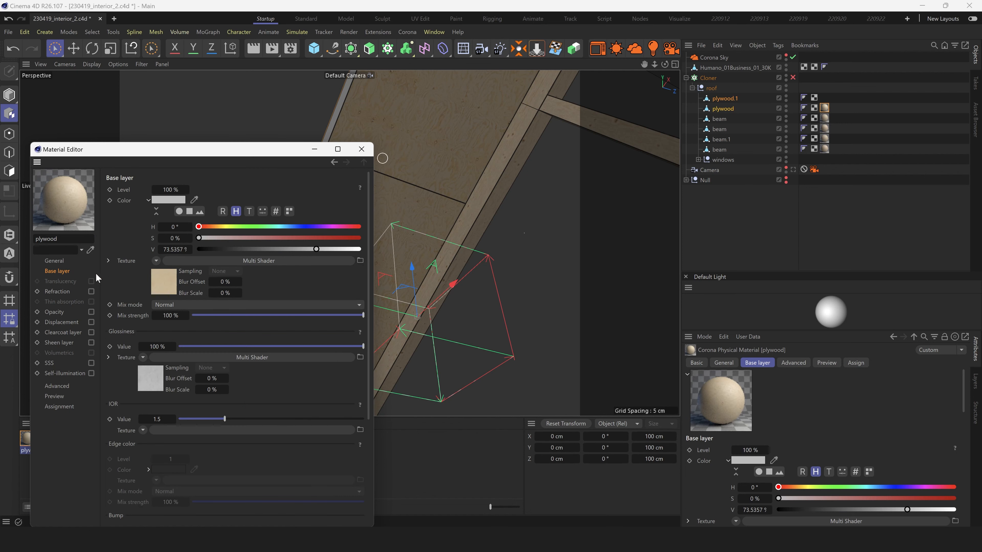
pyautogui.click(157, 387)
pyautogui.click(170, 265)
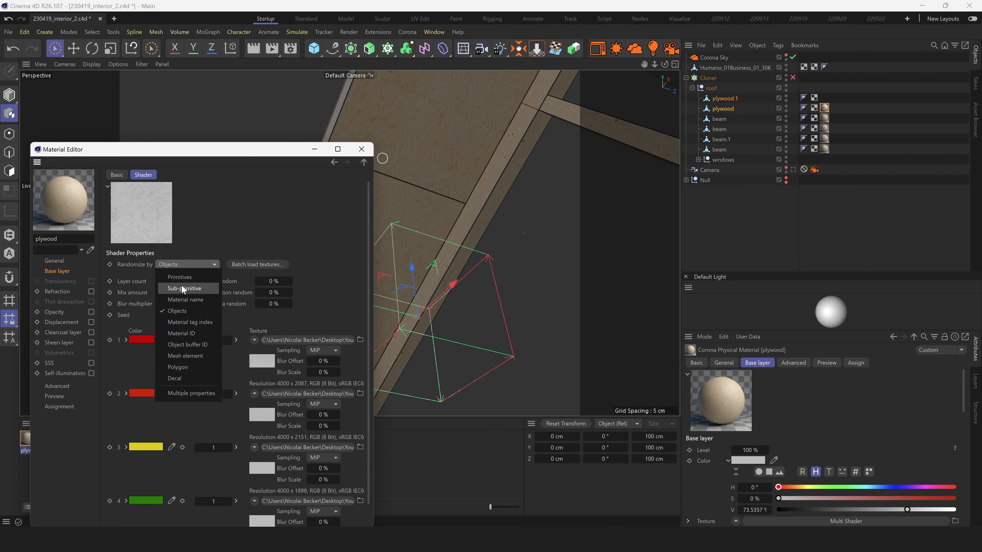
pyautogui.click(186, 367)
# Set the Multi Shader inside the plywood material's Normal bump shader to randomize by Polygon and close the material editor
pyautogui.click(58, 271)
pyautogui.scroll(-1, 371, 340)
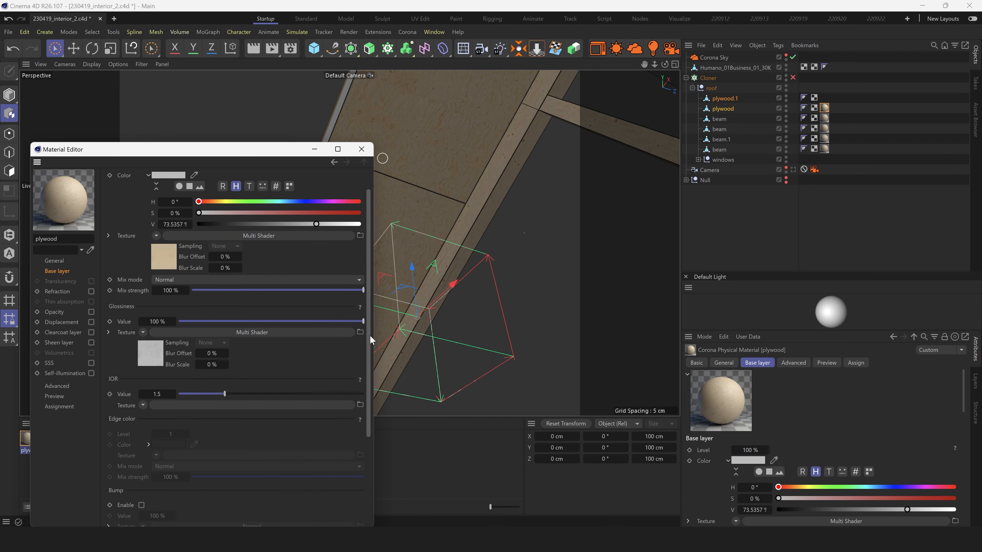
pyautogui.scroll(-5, 370, 340)
pyautogui.click(152, 424)
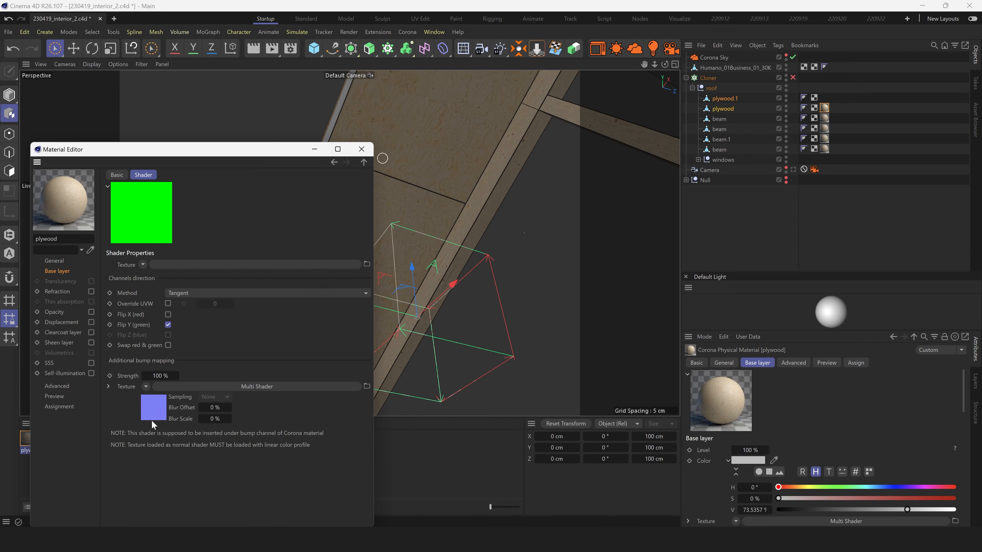
pyautogui.click(160, 397)
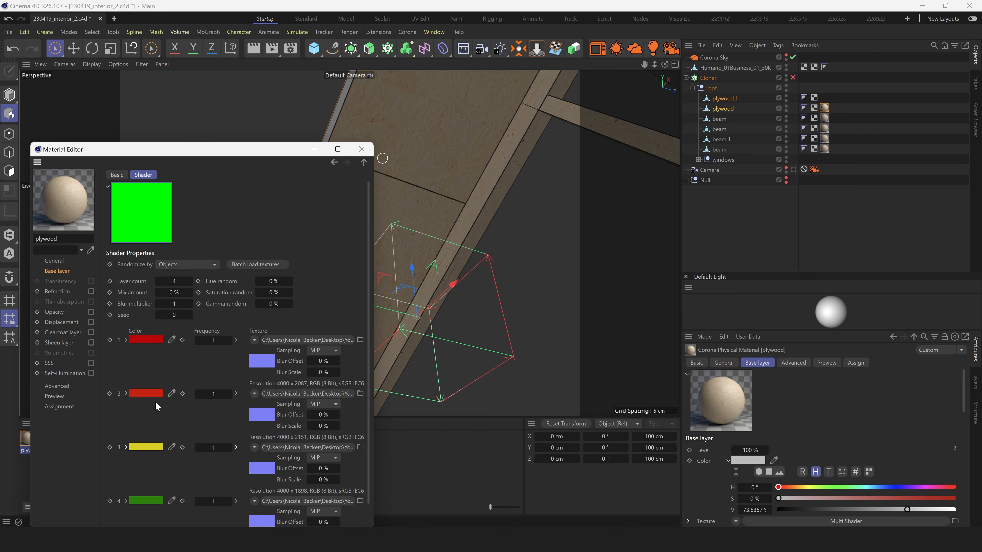
pyautogui.click(188, 265)
pyautogui.click(188, 367)
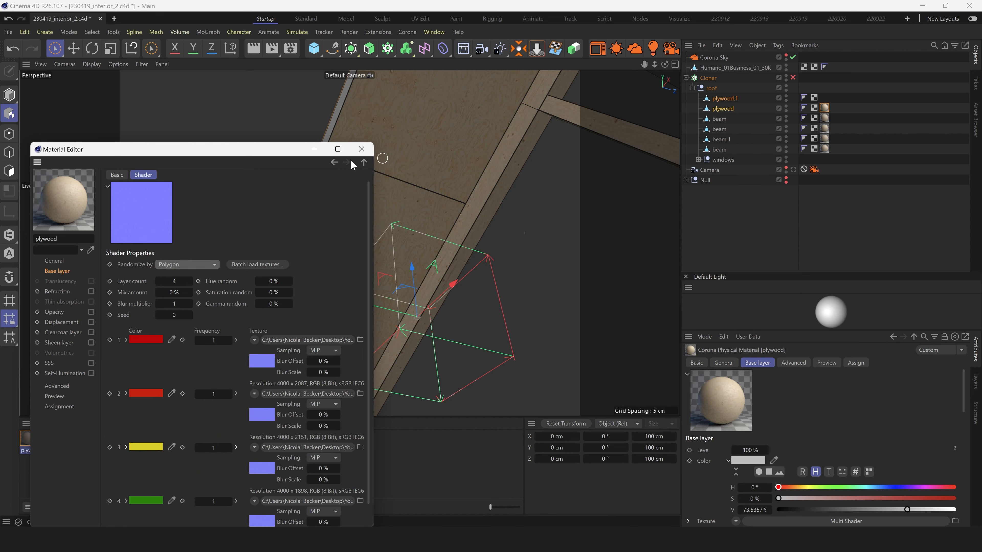
pyautogui.click(361, 149)
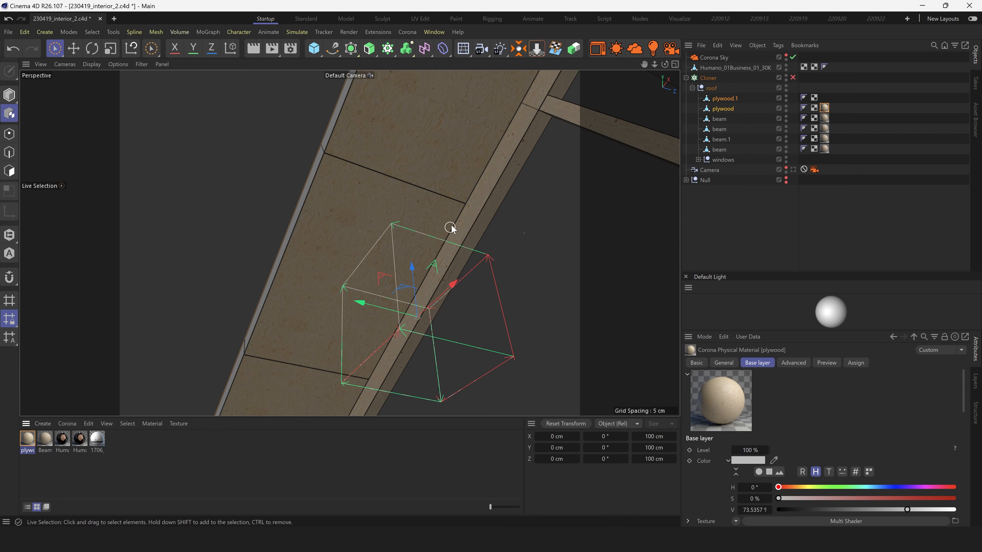
# Copy the plywood object's material tag with its Cubic projection onto the plywood.1 object
pyautogui.click(506, 193)
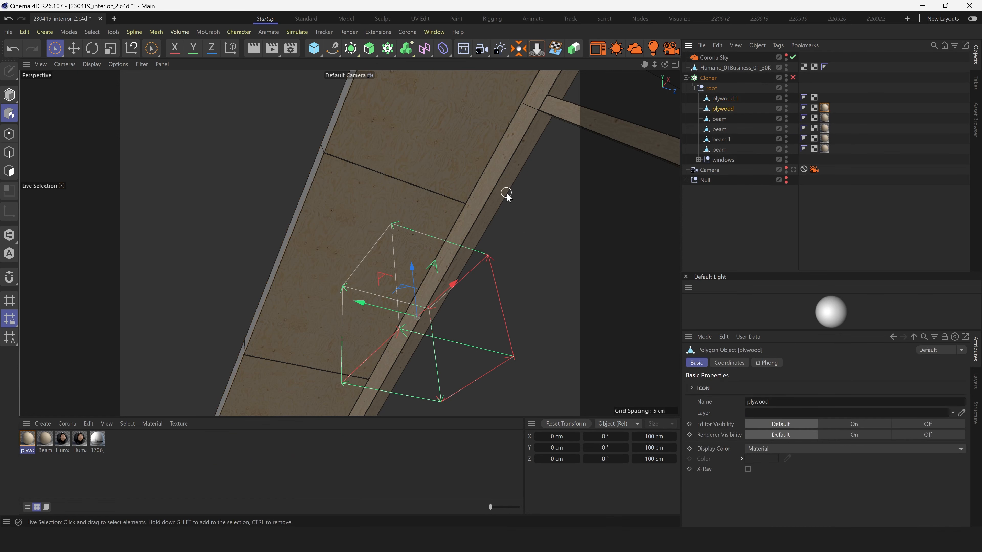
pyautogui.click(824, 109)
pyautogui.keyDown('ctrl'); pyautogui.moveTo(824, 109); pyautogui.dragTo(826, 97); pyautogui.keyUp('ctrl')
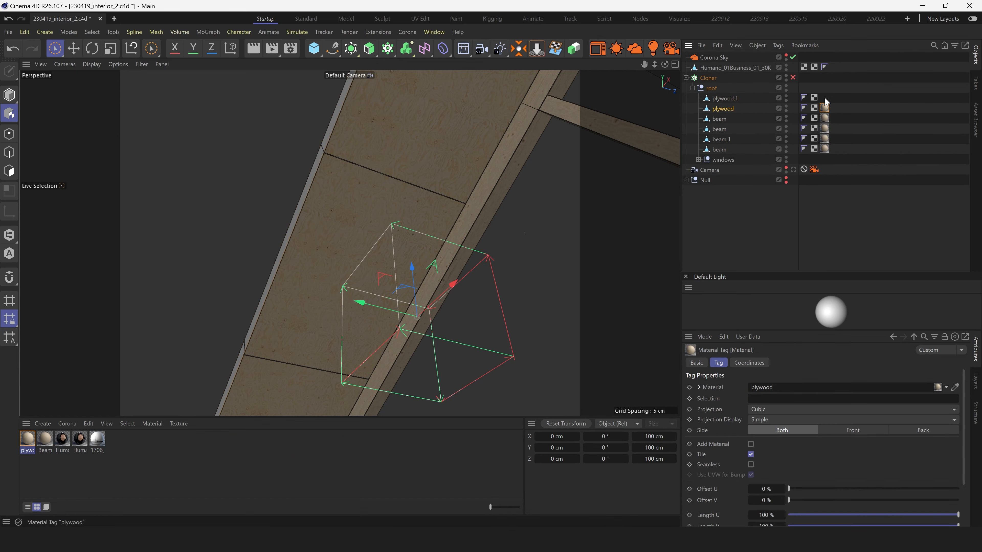
# Scale the plywood object's texture projection up uniformly to about 171 cm, look through Camera and enable the Cloner
pyautogui.press('t')
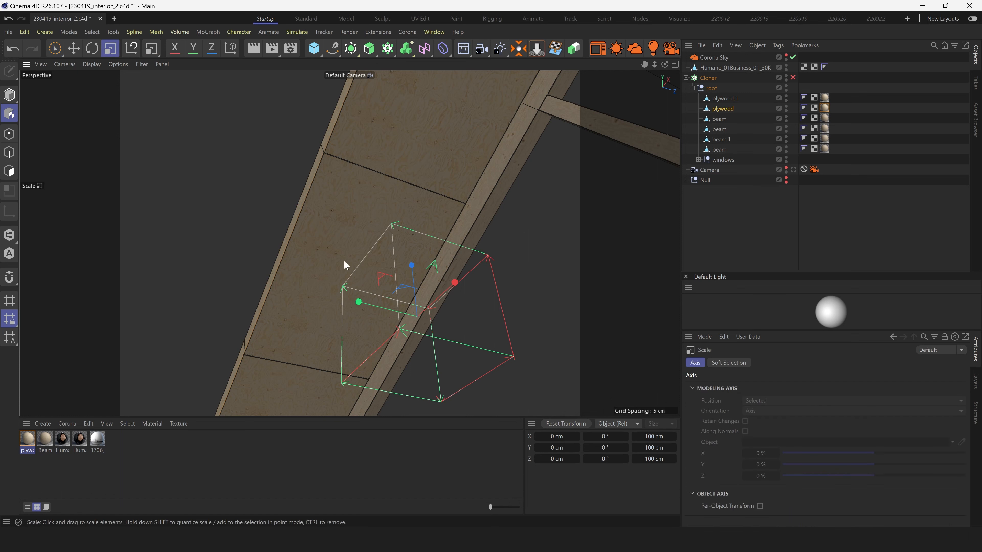
pyautogui.moveTo(344, 260); pyautogui.dragTo(586, 169)
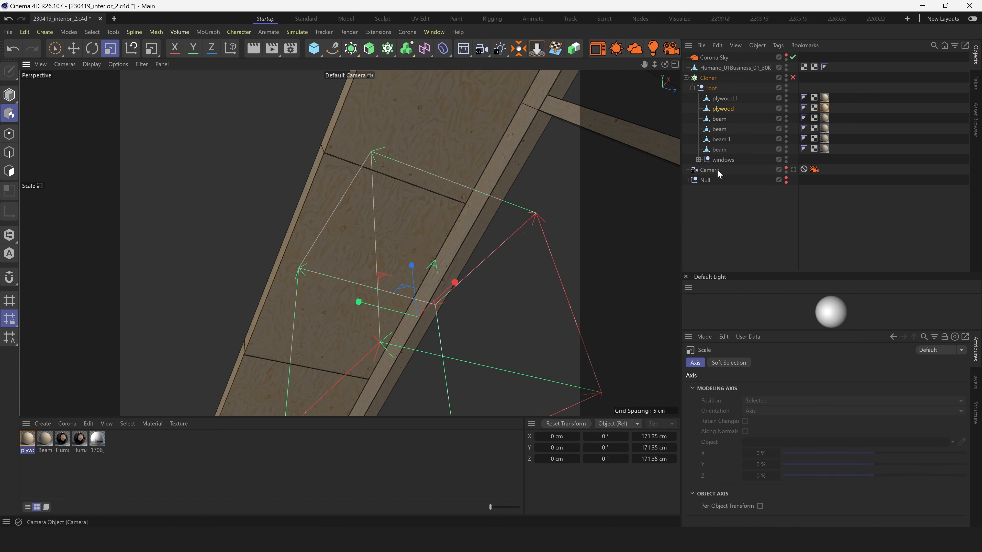
pyautogui.click(501, 253)
pyautogui.keyDown('alt'); pyautogui.moveTo(354, 211); pyautogui.dragTo(351, 265, button='right'); pyautogui.keyUp('alt')
pyautogui.keyDown('alt'); pyautogui.moveTo(366, 247); pyautogui.dragTo(449, 263); pyautogui.keyUp('alt')
pyautogui.click(794, 170)
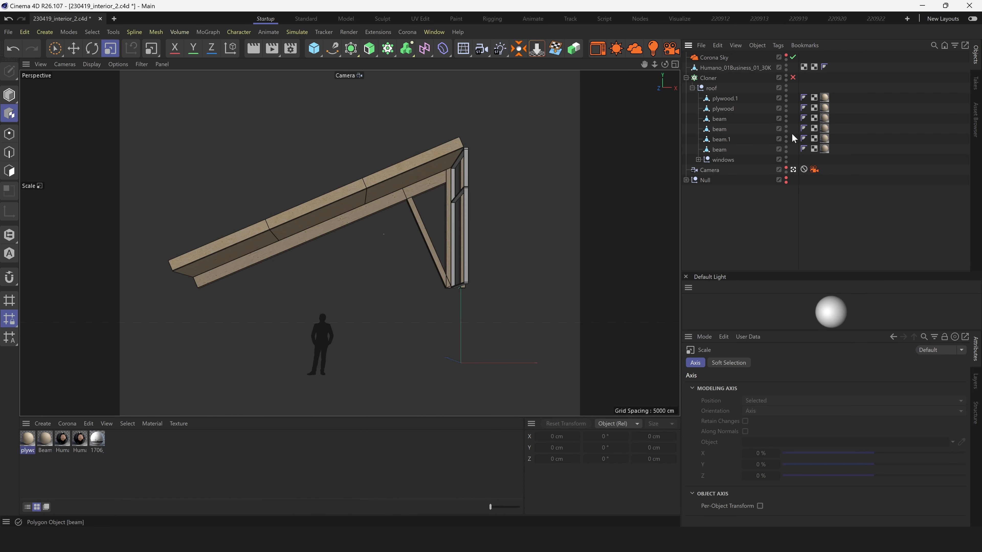
pyautogui.click(793, 78)
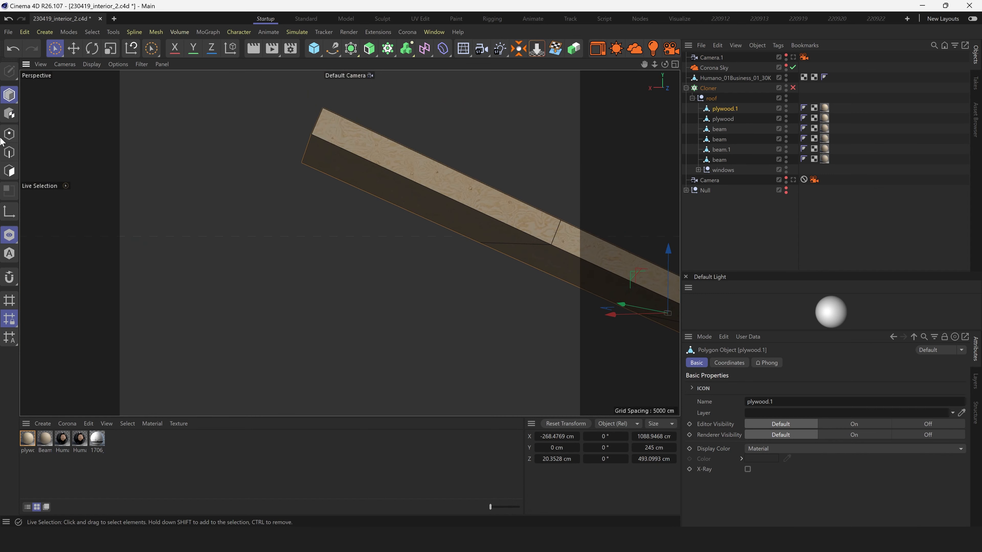
# Select the narrow faces along both long sides of plywood.1, picking visible faces only, and Normal Move them outward about 15.6 cm
pyautogui.click(285, 209)
pyautogui.click(329, 206)
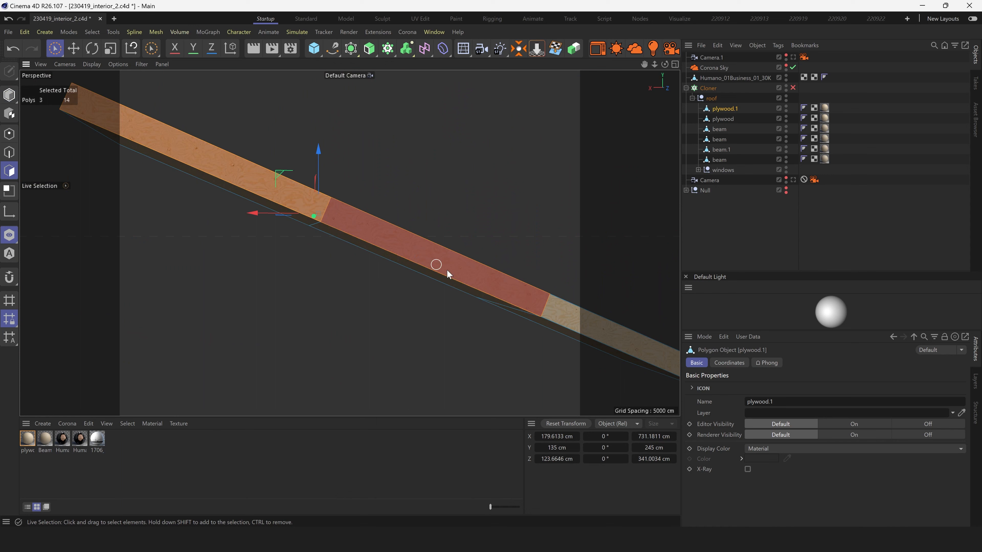
pyautogui.keyDown('shift'); pyautogui.click(579, 323); pyautogui.keyUp('shift')
pyautogui.keyDown('alt'); pyautogui.moveTo(398, 263); pyautogui.dragTo(484, 266); pyautogui.keyUp('alt')
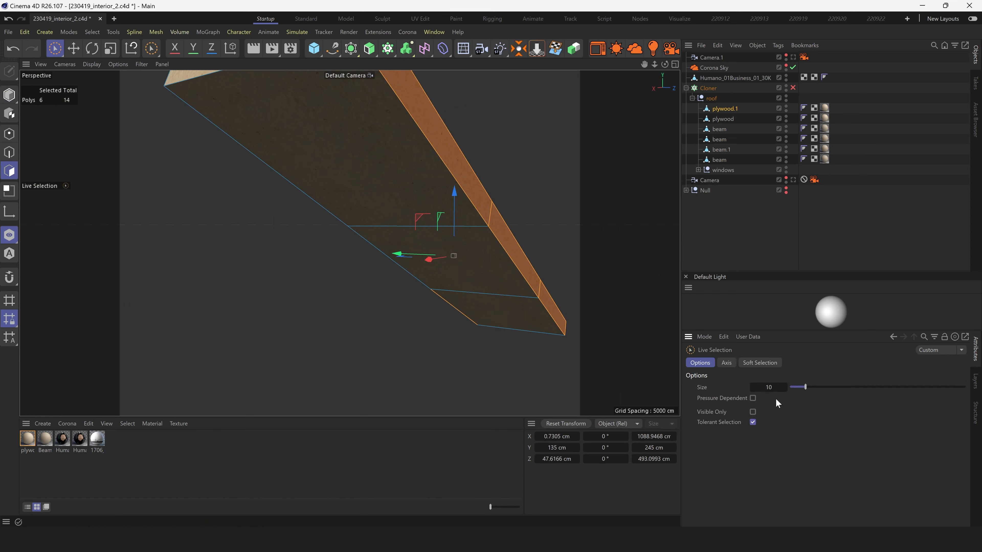
pyautogui.click(752, 412)
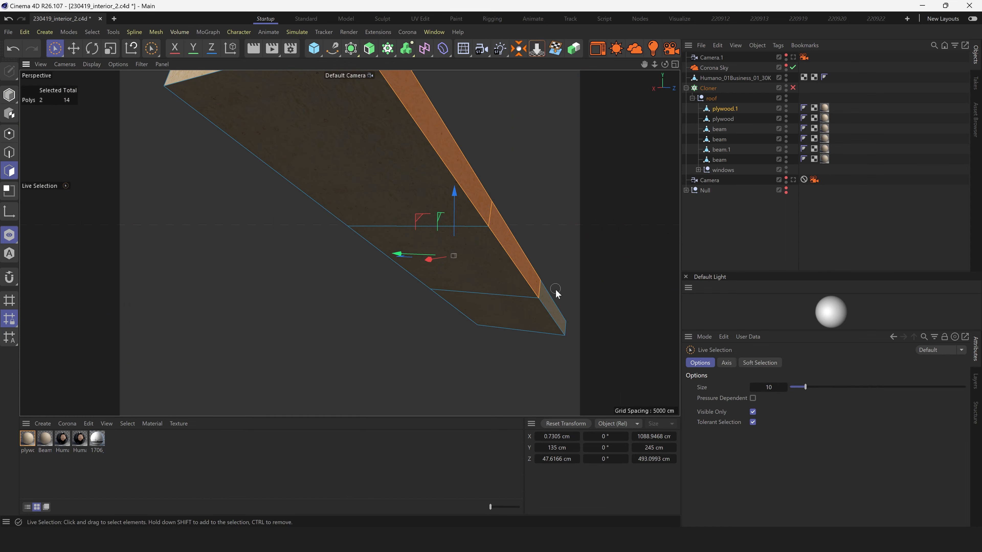
pyautogui.click(546, 290)
pyautogui.keyDown('alt'); pyautogui.moveTo(304, 163); pyautogui.dragTo(371, 171); pyautogui.keyUp('alt')
pyautogui.keyDown('shift'); pyautogui.moveTo(184, 220); pyautogui.dragTo(96, 267); pyautogui.keyUp('shift')
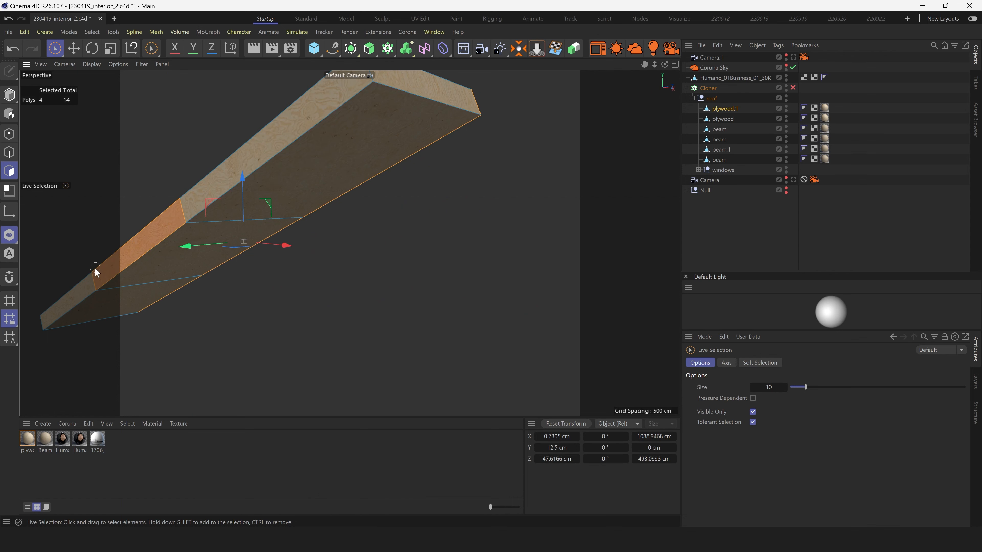
pyautogui.press('m')
pyautogui.press('z')
pyautogui.moveTo(237, 231); pyautogui.dragTo(0, 230)
# Leave solo mode, look through Camera.1 and render a region covering the cloned roof
pyautogui.click(9, 236)
pyautogui.keyDown('alt'); pyautogui.moveTo(268, 173); pyautogui.dragTo(434, 241); pyautogui.keyUp('alt')
pyautogui.click(793, 57)
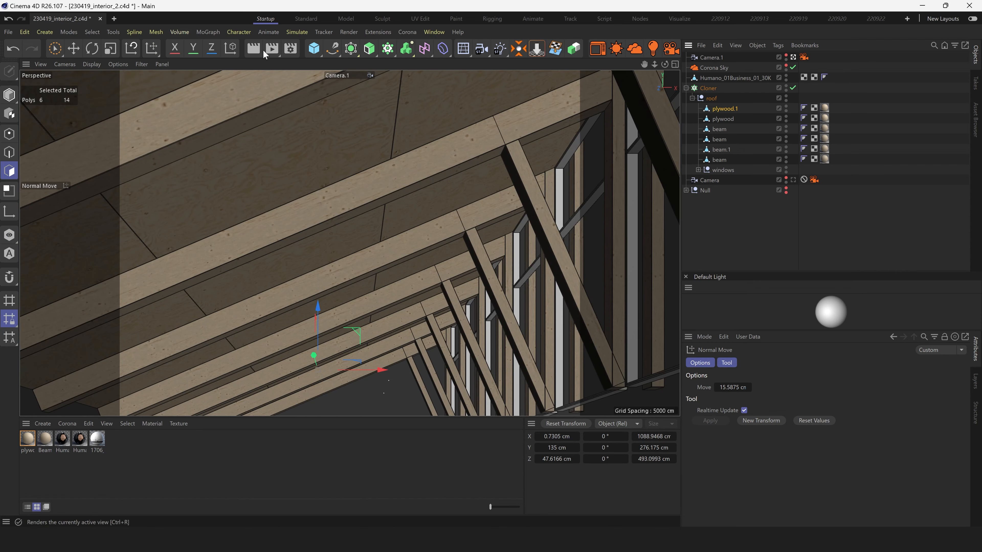
pyautogui.moveTo(270, 51); pyautogui.dragTo(297, 65)
pyautogui.moveTo(120, 71); pyautogui.dragTo(558, 497)
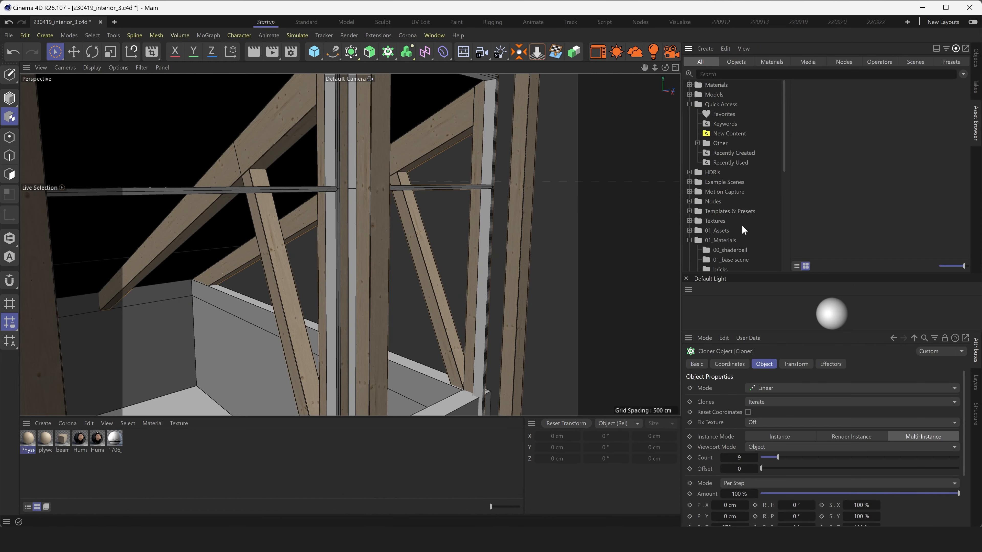
# Load the "glas scheiben" material from the glass folder of the 01_Materials library
pyautogui.scroll(5, 742, 225)
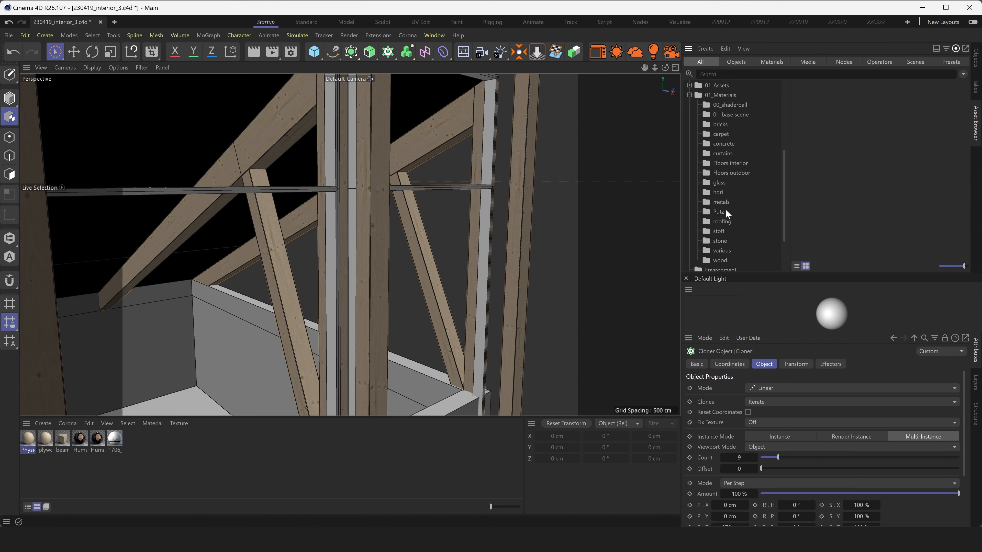
pyautogui.click(719, 183)
pyautogui.scroll(-1, 815, 185)
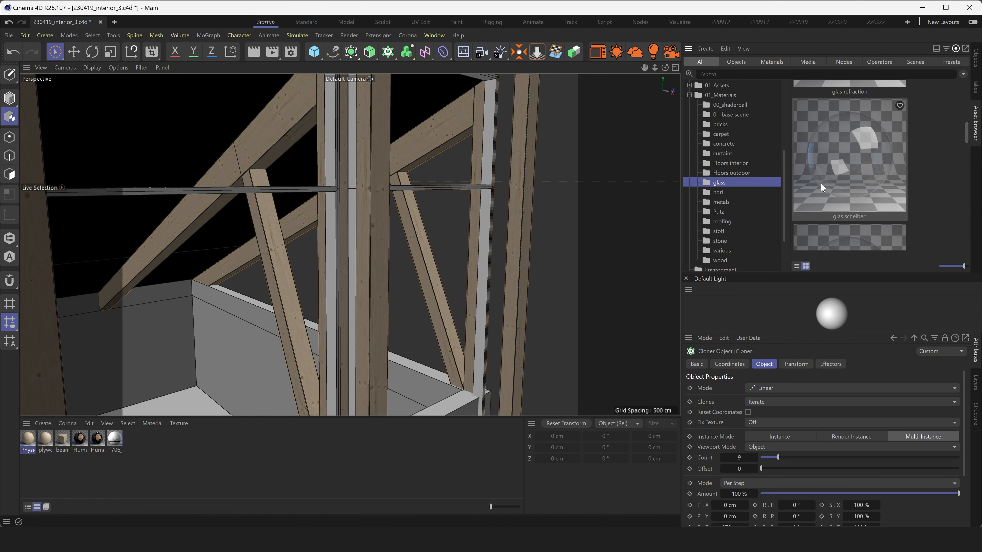
pyautogui.doubleClick(820, 182)
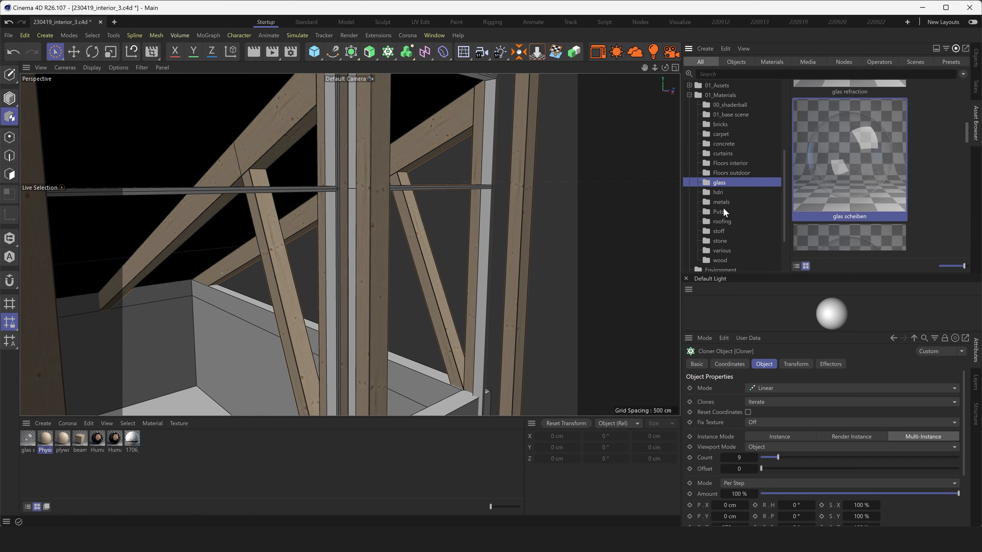
# Load the Fensterrahmen dunkel window frame material from the metals folder and return to the object list
pyautogui.click(721, 202)
pyautogui.scroll(-1, 863, 167)
pyautogui.scroll(4, 863, 167)
pyautogui.scroll(-3, 864, 167)
pyautogui.scroll(3, 864, 167)
pyautogui.doubleClick(864, 167)
pyautogui.click(976, 58)
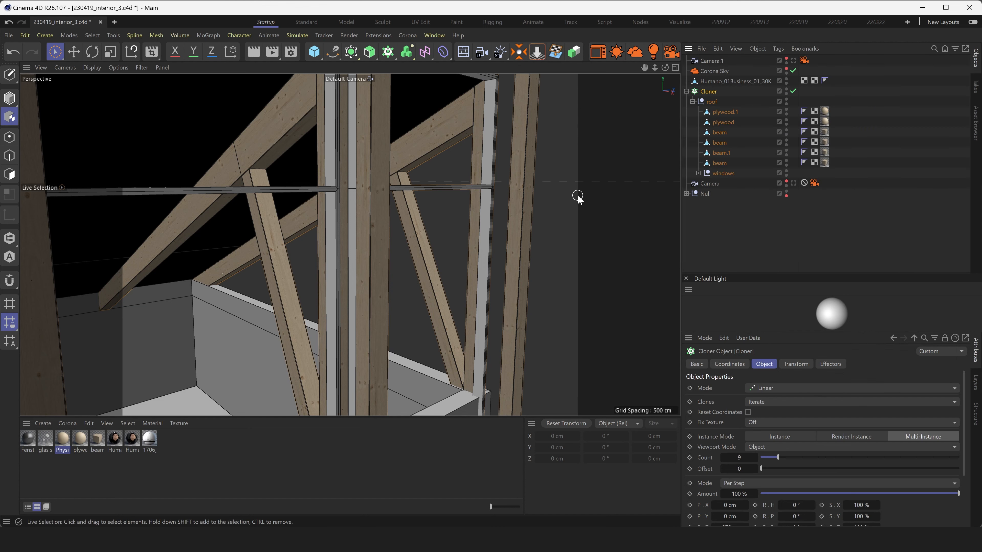
# Apply Fensterrahmen dunkel to the frame object and glas scheiben to the glass object in the windows group
pyautogui.click(9, 98)
pyautogui.scroll(3, 486, 191)
pyautogui.click(698, 173)
pyautogui.click(726, 184)
pyautogui.click(723, 242)
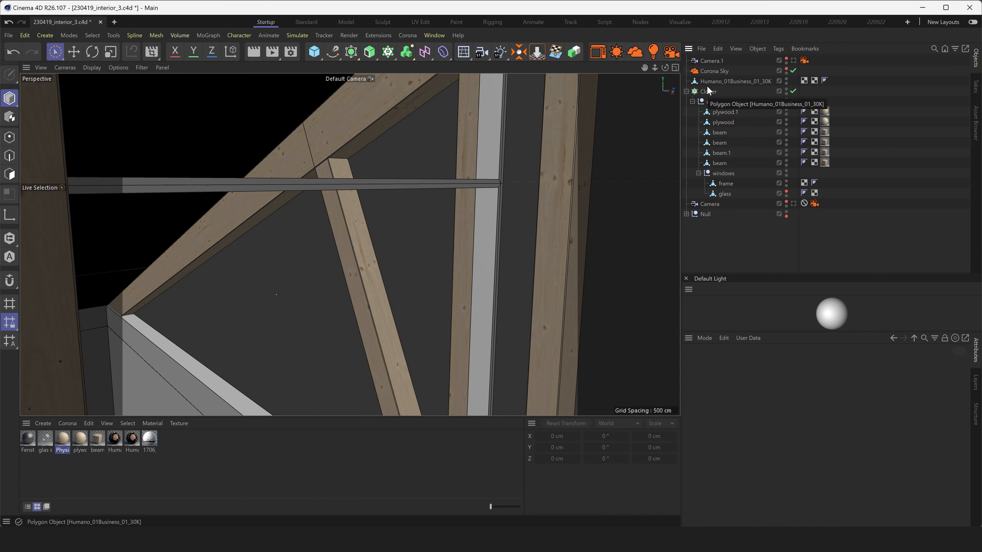
pyautogui.click(32, 443)
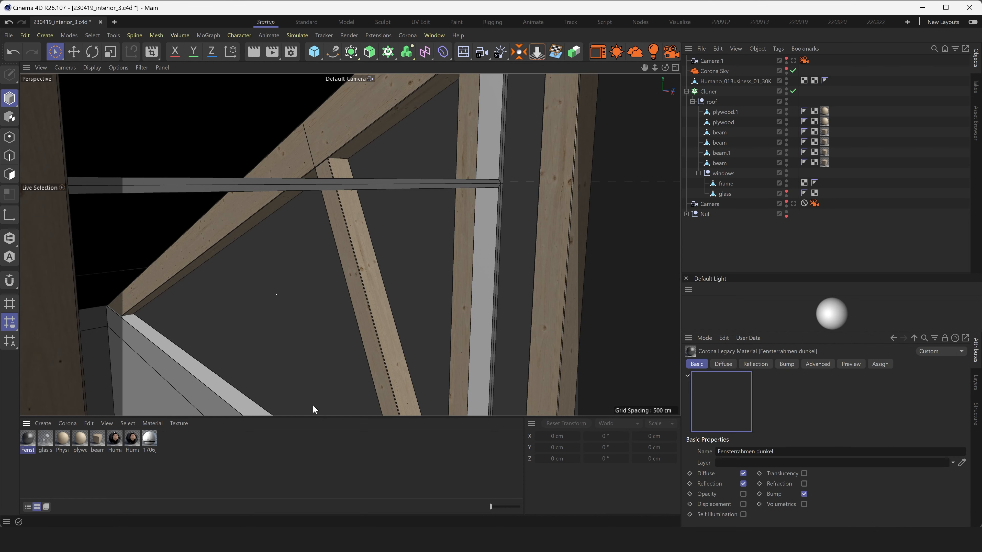
pyautogui.moveTo(313, 410); pyautogui.dragTo(719, 186)
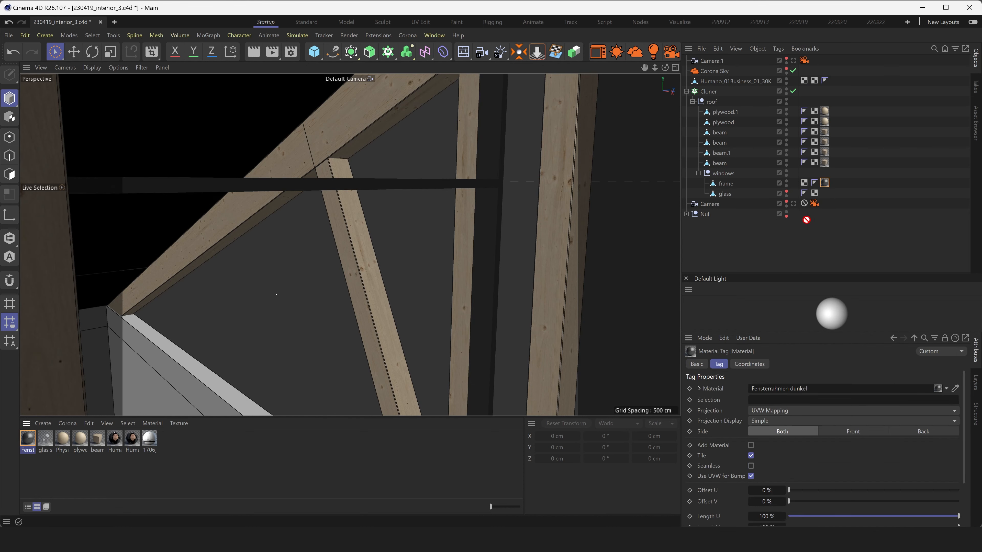
pyautogui.moveTo(806, 219); pyautogui.dragTo(714, 195)
pyautogui.click(732, 239)
# Render a region of the view over the roof beams and windows to check the new materials
pyautogui.scroll(-5, 374, 214)
pyautogui.keyDown('alt'); pyautogui.moveTo(345, 274); pyautogui.dragTo(282, 163); pyautogui.keyUp('alt')
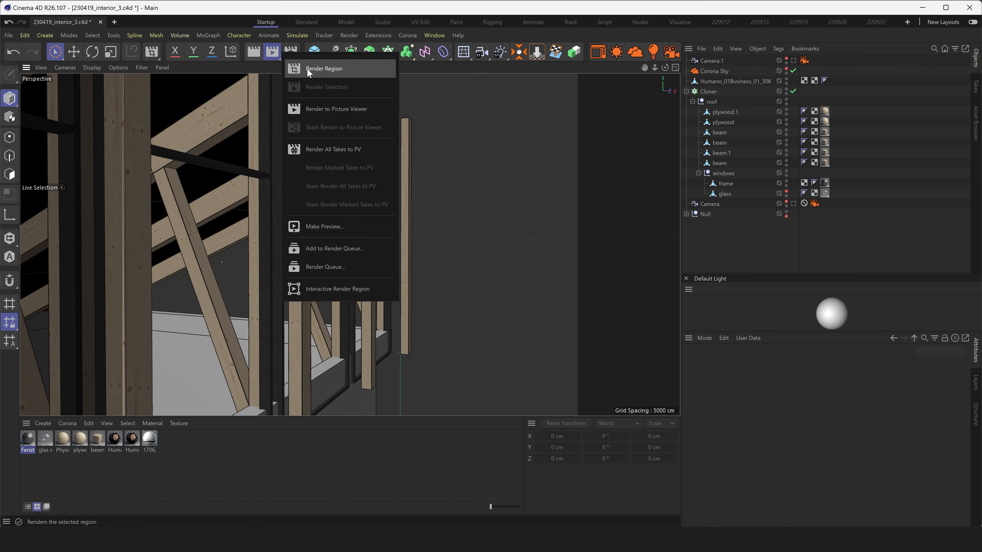
pyautogui.click(307, 69)
pyautogui.moveTo(535, 78); pyautogui.dragTo(53, 460)
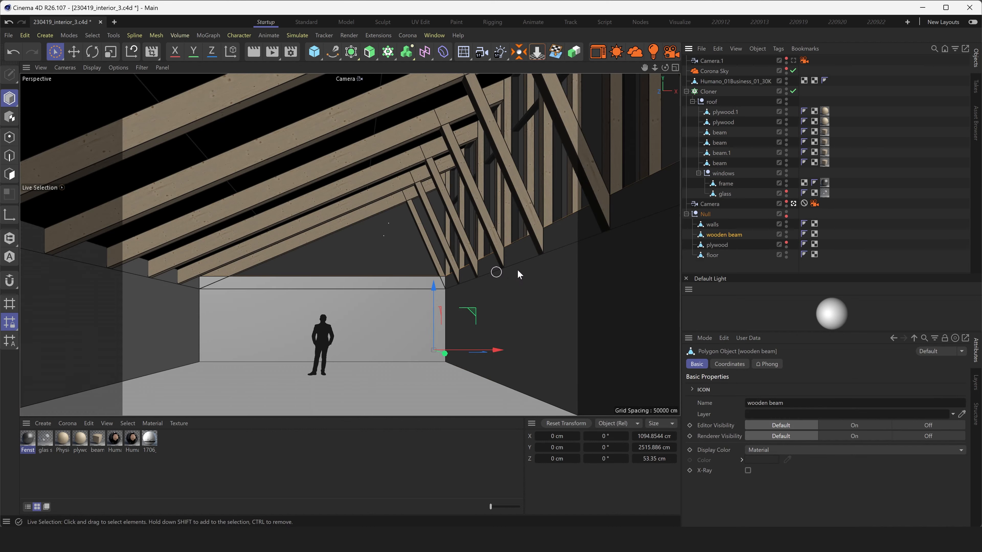
# Apply the beams material to the wooden beam object in the Null group and set its projection to Cubic
pyautogui.moveTo(731, 239); pyautogui.dragTo(788, 237)
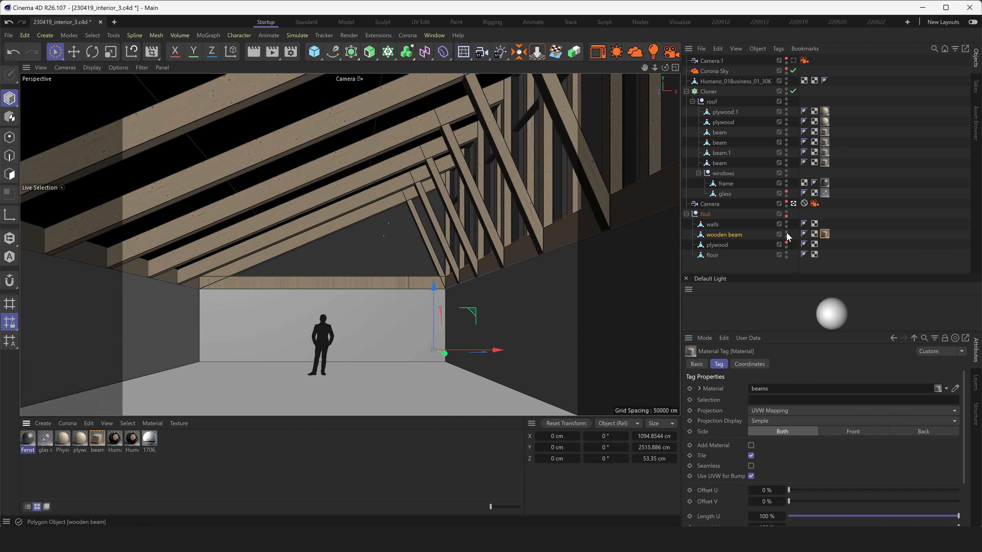
pyautogui.click(771, 411)
pyautogui.click(777, 457)
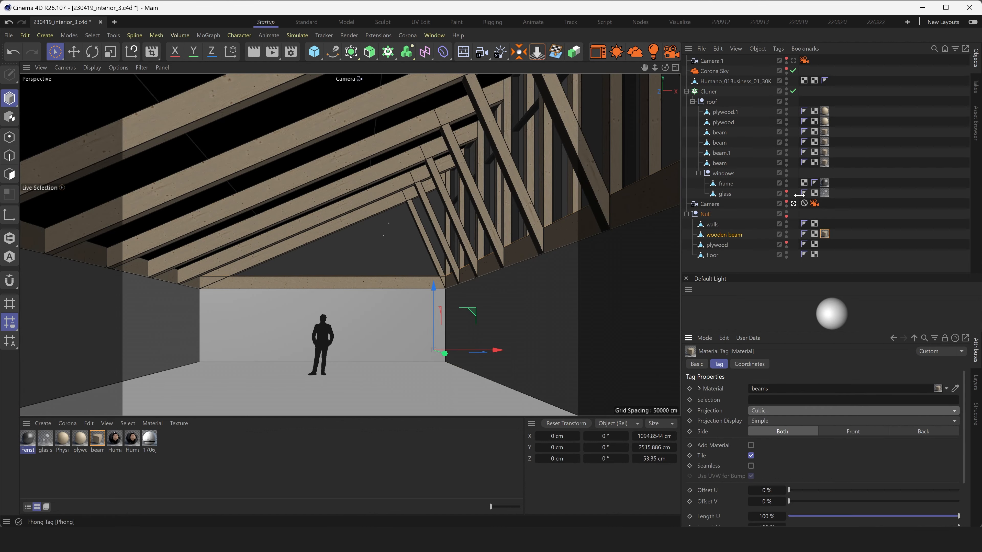
# Rotate the wooden beam's texture projection to -90° and scale it to 200 cm along X and Z
pyautogui.click(794, 204)
pyautogui.keyDown('alt'); pyautogui.moveTo(475, 322); pyautogui.dragTo(298, 348); pyautogui.keyUp('alt')
pyautogui.keyDown('alt'); pyautogui.moveTo(399, 311); pyautogui.dragTo(537, 296, button='right'); pyautogui.keyUp('alt')
pyautogui.press('r')
pyautogui.moveTo(354, 382); pyautogui.dragTo(309, 350)
pyautogui.keyDown('alt'); pyautogui.moveTo(411, 217); pyautogui.dragTo(374, 248); pyautogui.keyUp('alt')
pyautogui.press('t')
pyautogui.keyDown('shift'); pyautogui.moveTo(284, 372); pyautogui.dragTo(271, 369); pyautogui.keyUp('shift')
pyautogui.keyDown('alt'); pyautogui.moveTo(467, 260); pyautogui.dragTo(405, 262); pyautogui.keyUp('alt')
pyautogui.keyDown('alt'); pyautogui.moveTo(404, 262); pyautogui.dragTo(433, 267, button='middle'); pyautogui.keyUp('alt')
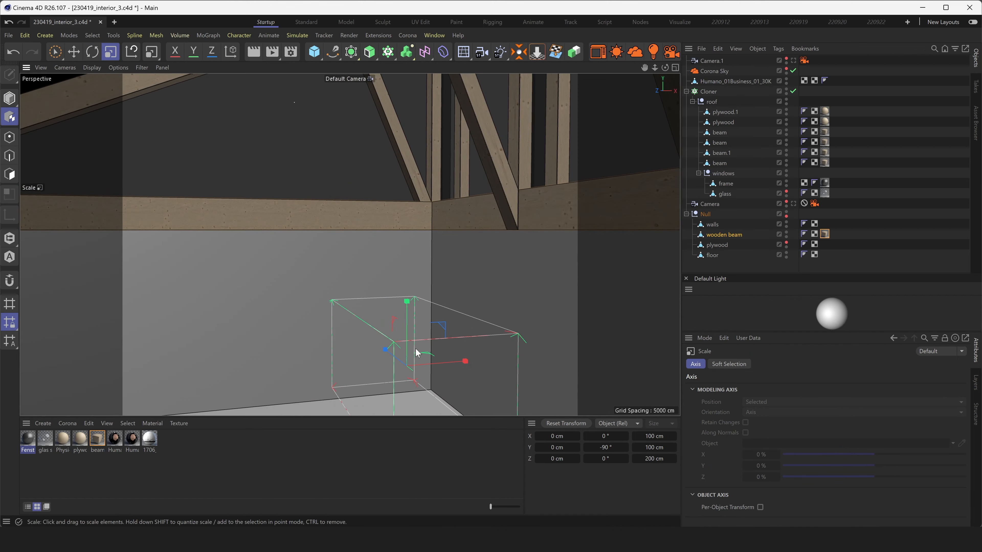
pyautogui.keyDown('shift'); pyautogui.moveTo(465, 361); pyautogui.dragTo(509, 361); pyautogui.keyUp('shift')
pyautogui.keyDown('alt'); pyautogui.moveTo(509, 361); pyautogui.dragTo(340, 183, button='right'); pyautogui.keyUp('alt')
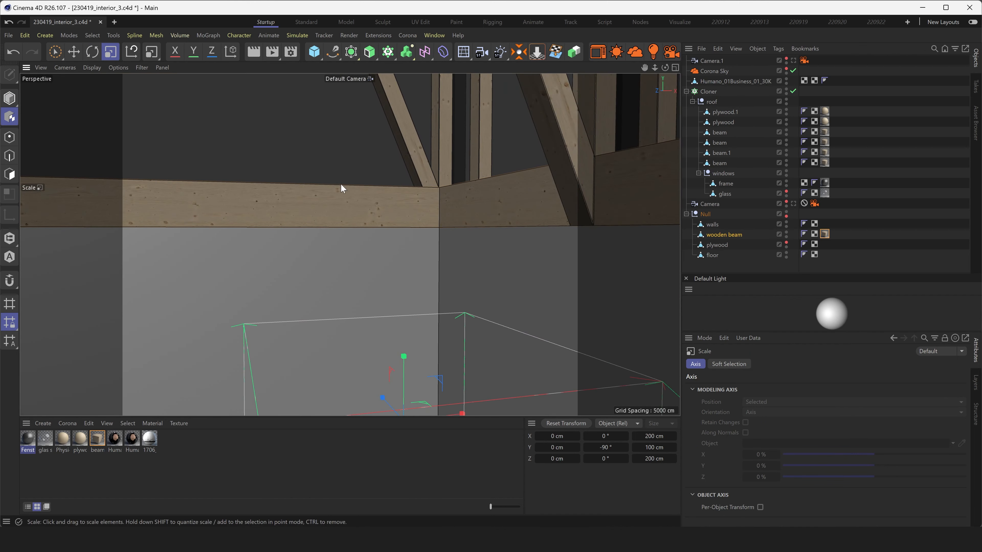
# Return to the Camera view and save the project
pyautogui.scroll(-5, 340, 183)
pyautogui.click(794, 215)
pyautogui.click(793, 204)
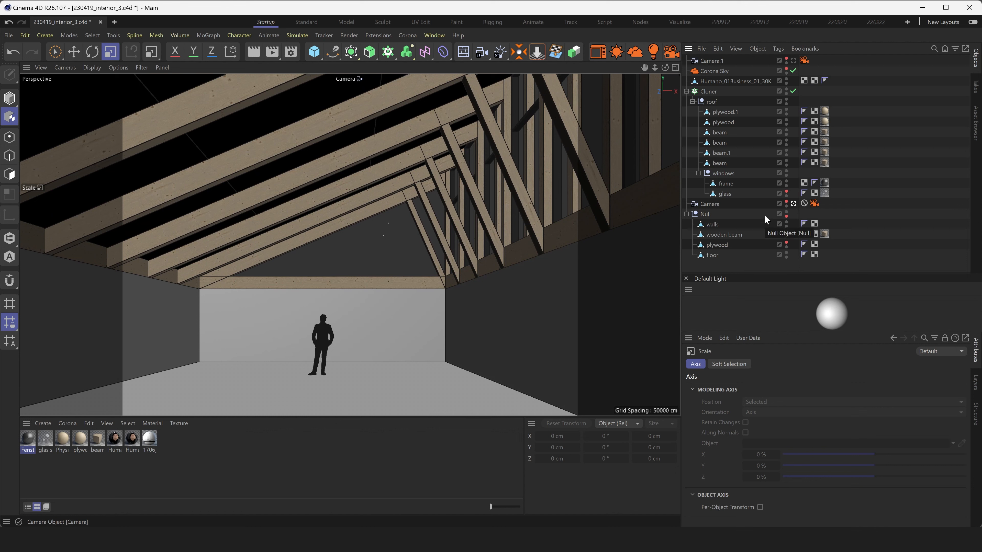
pyautogui.hotkey('ctrl', 's')
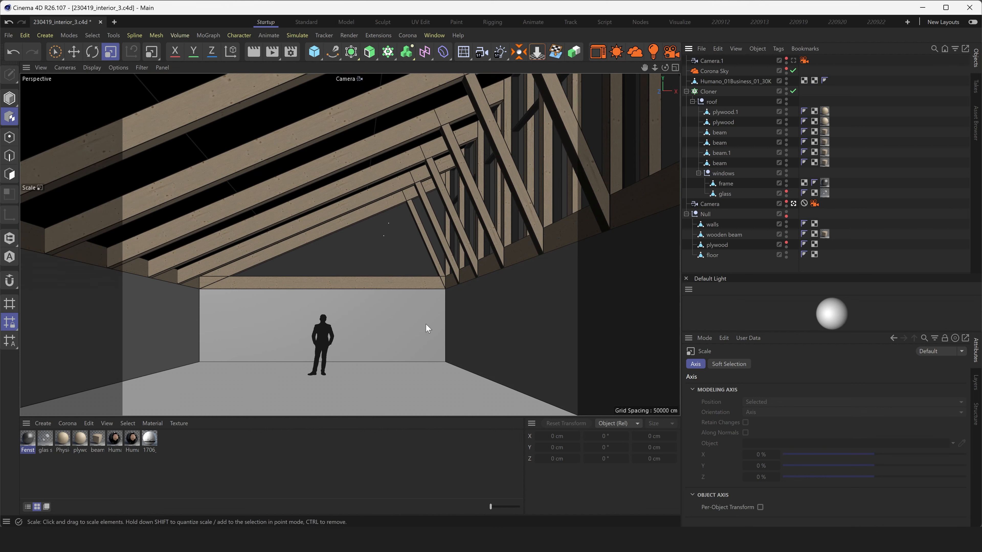
# Make the gable plywood object in the Null group visible, select it and isolate it in solo mode for polygon editing
pyautogui.click(786, 243)
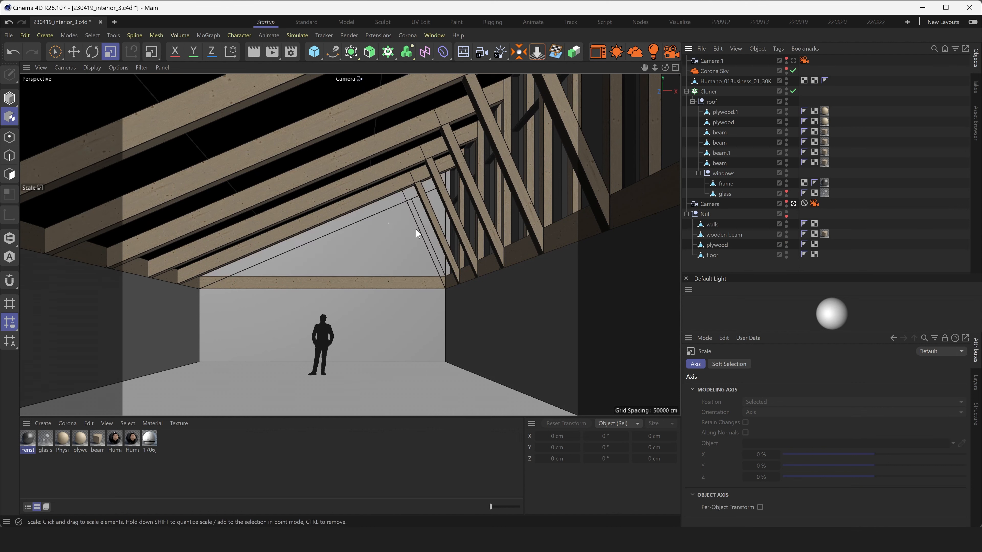
pyautogui.moveTo(712, 248); pyautogui.dragTo(713, 246)
pyautogui.press('Delete')
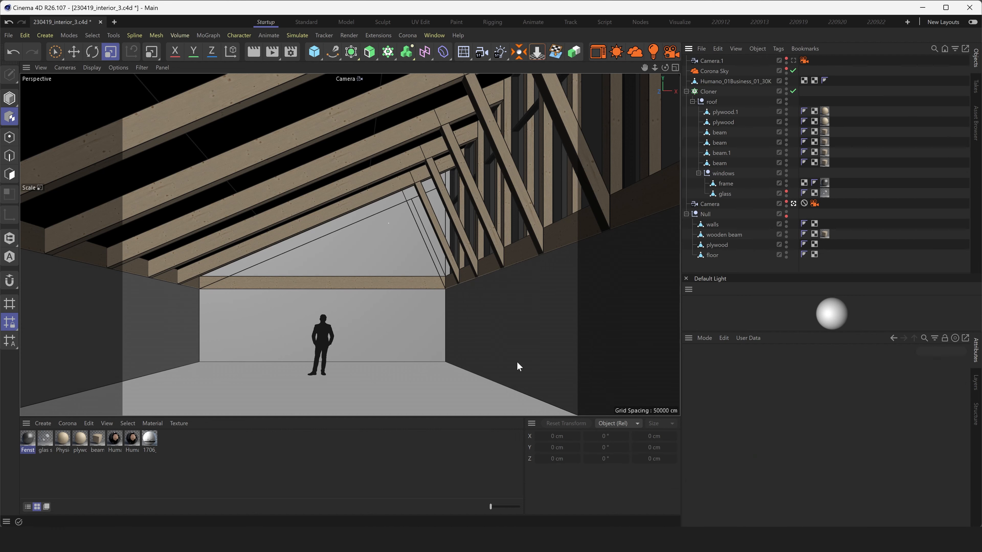
pyautogui.click(63, 440)
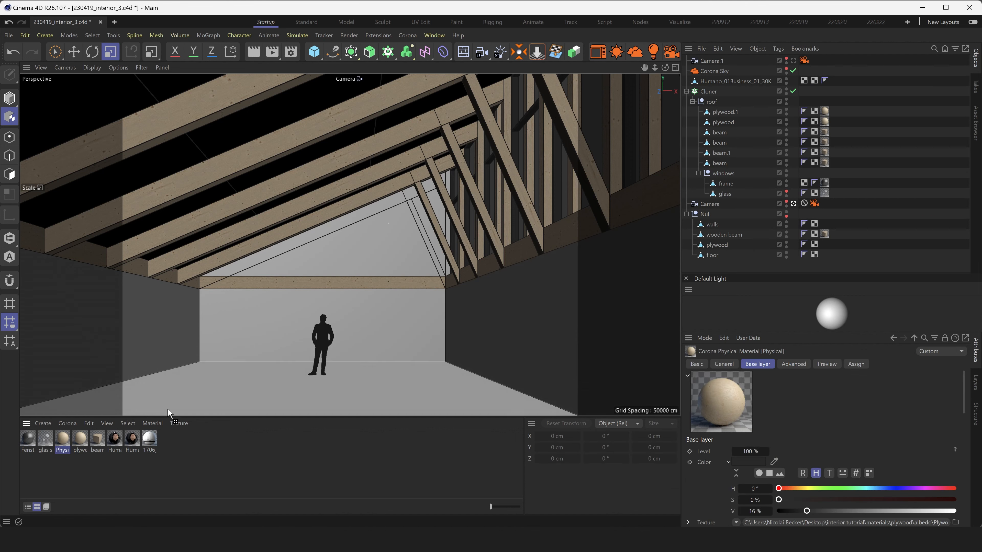
pyautogui.click(351, 248)
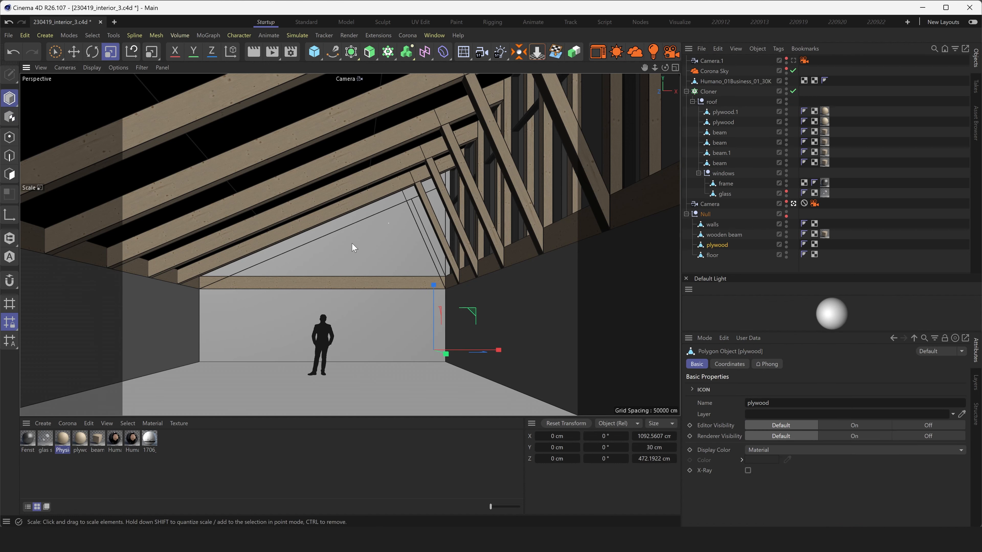
pyautogui.click(56, 52)
pyautogui.click(344, 248)
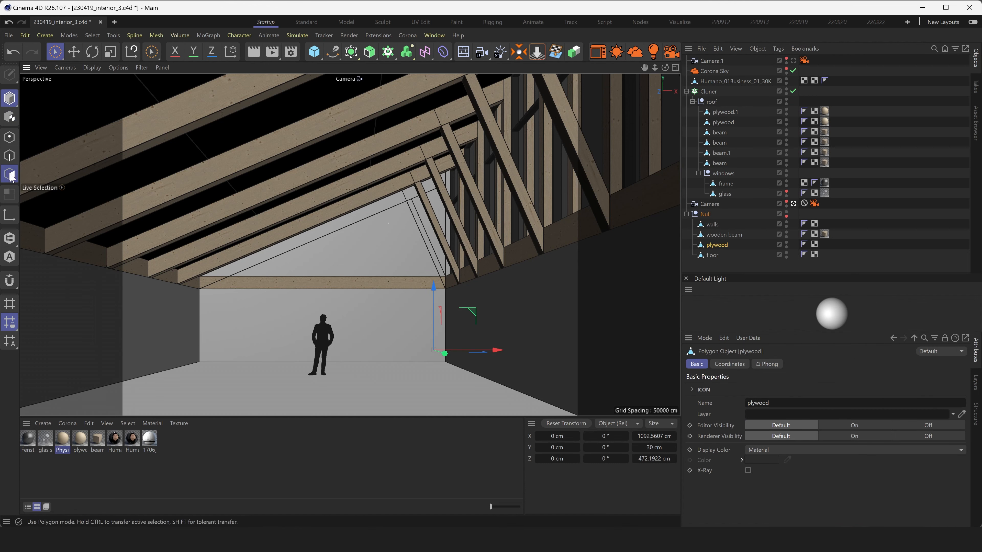
pyautogui.click(10, 174)
pyautogui.click(793, 204)
pyautogui.moveTo(9, 239); pyautogui.dragTo(53, 248)
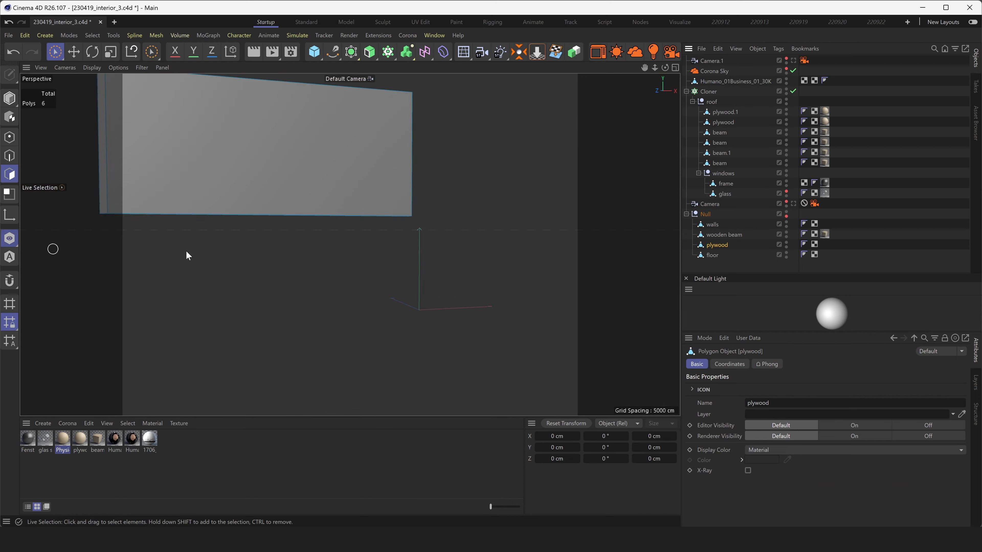
# Select the four long horizontal edges of the gable plywood panel and divide them with an Edge Cut using 2 subdivisions
pyautogui.press('s')
pyautogui.keyDown('alt'); pyautogui.moveTo(318, 211); pyautogui.dragTo(317, 243); pyautogui.keyUp('alt')
pyautogui.click(10, 156)
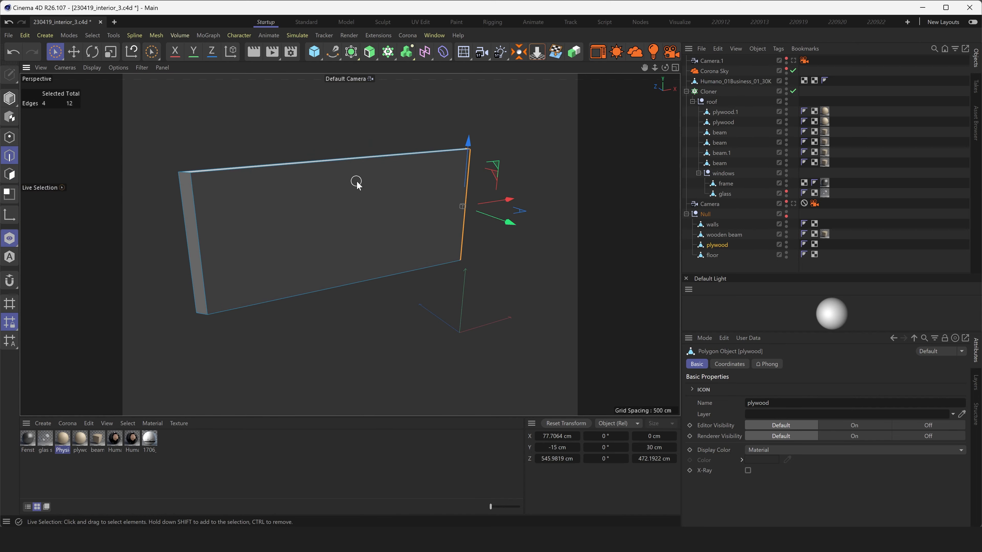
pyautogui.press('t')
pyautogui.press('space')
pyautogui.moveTo(318, 328); pyautogui.dragTo(336, 151)
pyautogui.moveTo(335, 151)
pyautogui.keyDown('alt'); pyautogui.mouseDown()
pyautogui.moveTo(426, 167)
pyautogui.moveTo(342, 166)
pyautogui.mouseUp(); pyautogui.keyUp('alt')
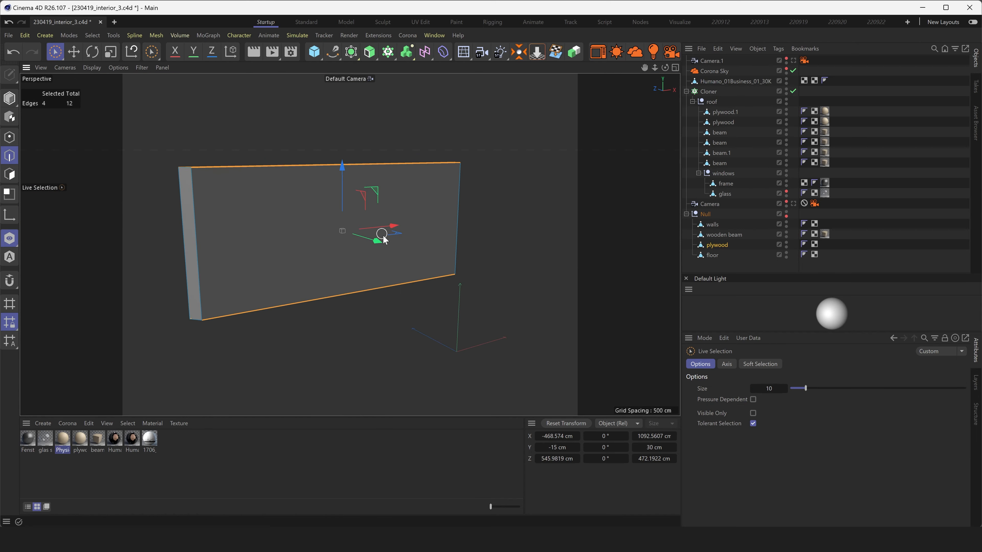
pyautogui.scroll(4, 383, 235)
pyautogui.keyDown('alt'); pyautogui.moveTo(380, 236); pyautogui.dragTo(284, 255); pyautogui.keyUp('alt')
pyautogui.rightClick(284, 256)
pyautogui.click(309, 301)
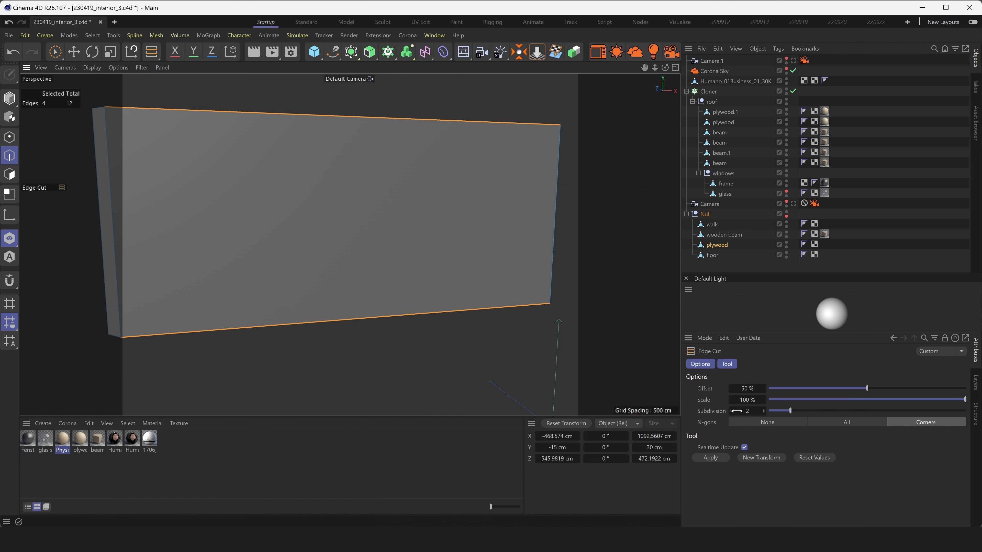
pyautogui.press('space')
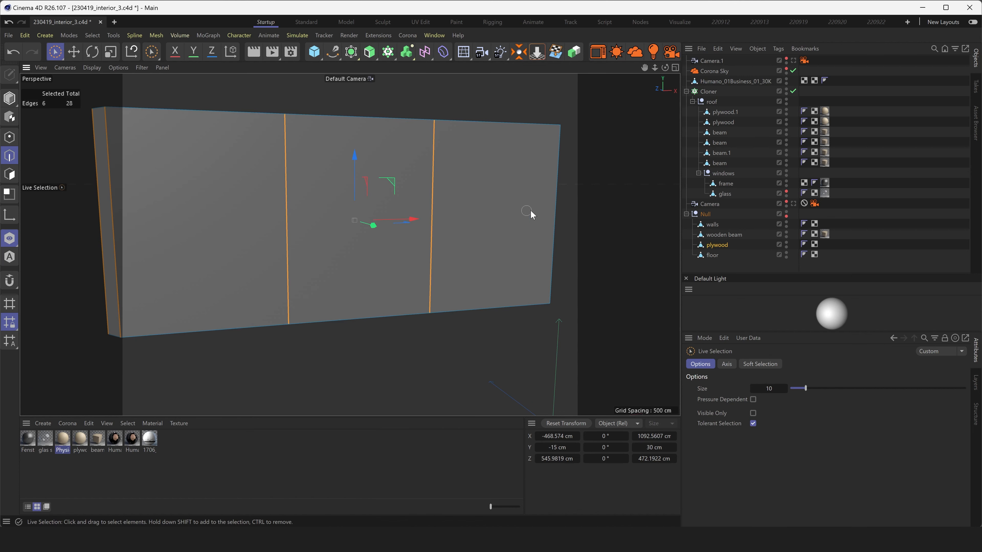
# Cut the gable plywood panel horizontally through its mid-height with a Line Cut along the subdivided vertical edges
pyautogui.press('k')
pyautogui.press('k')
pyautogui.press('m')
pyautogui.press('m')
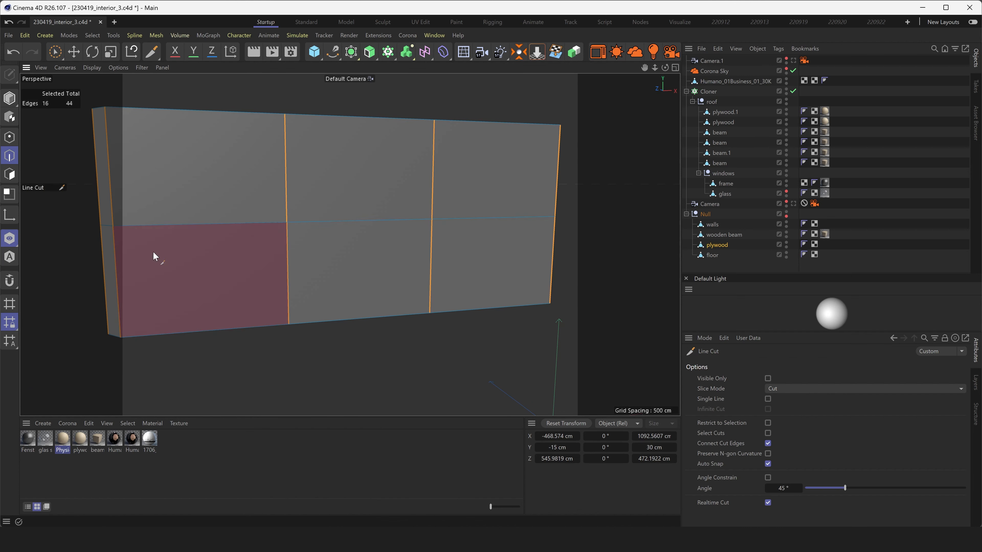
pyautogui.click(58, 58)
pyautogui.press('Return')
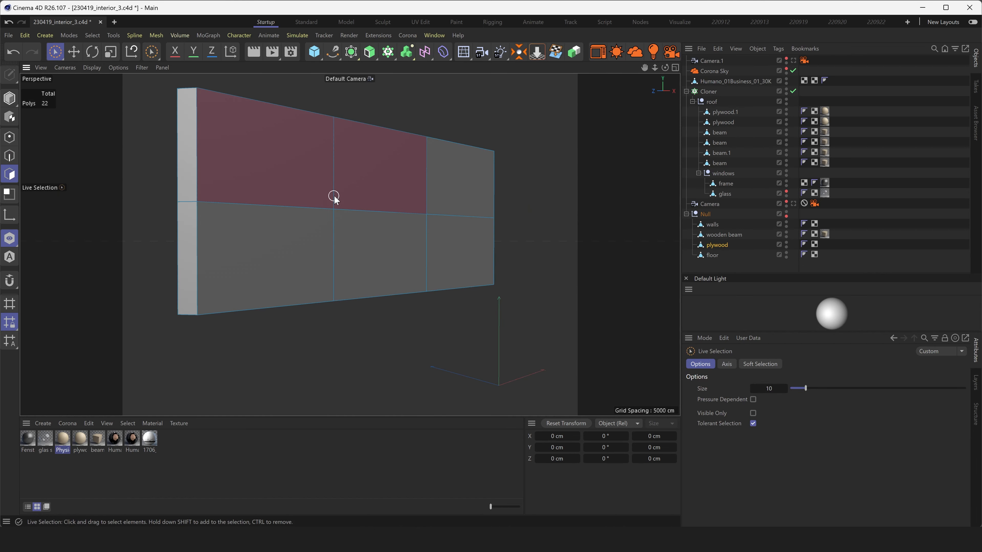
# Limit the selection to visible elements and select the six front polygons of the gable plywood panel
pyautogui.moveTo(333, 197)
pyautogui.mouseDown()
pyautogui.moveTo(365, 270)
pyautogui.moveTo(464, 259)
pyautogui.mouseUp()
pyautogui.click(753, 413)
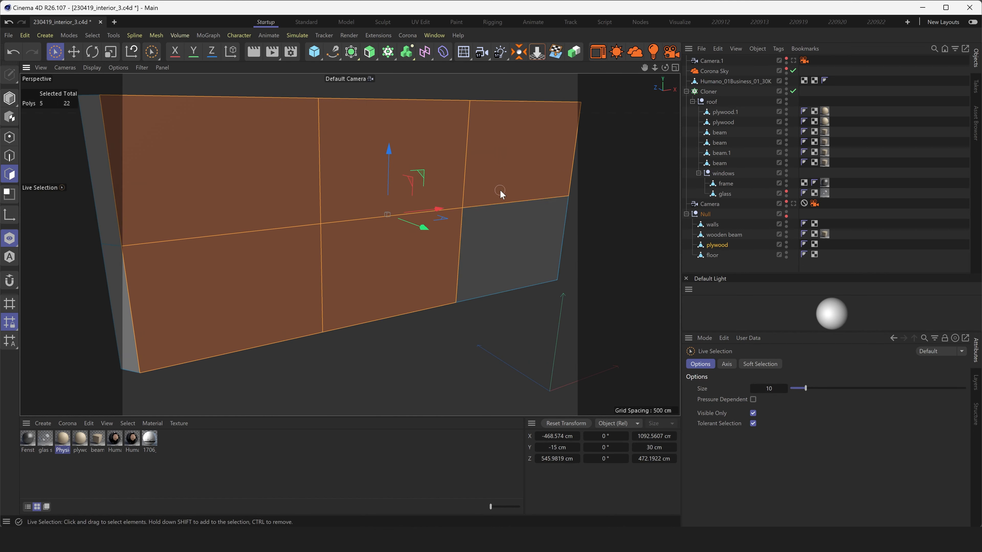
pyautogui.doubleClick(336, 235)
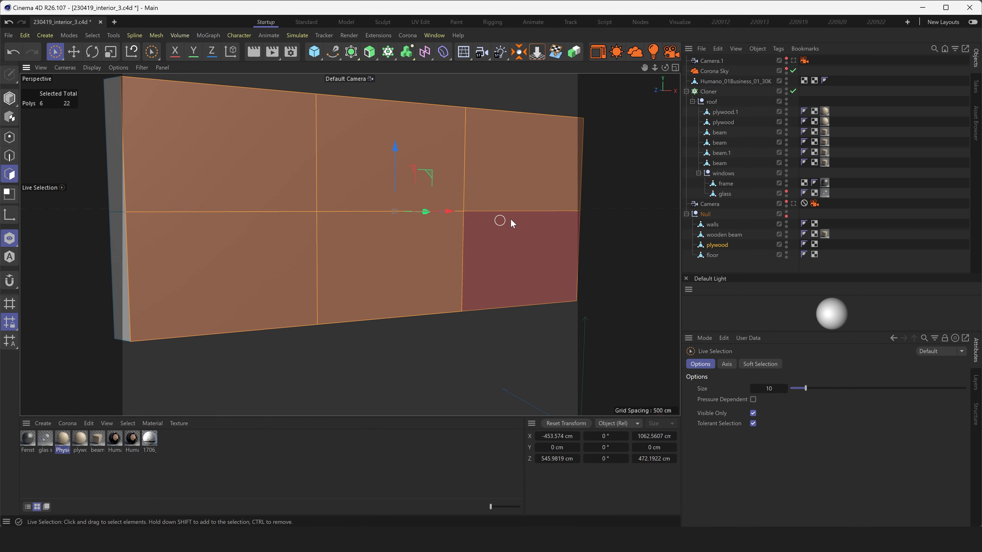
# Return to the Camera view, leave solo mode and apply the plywood material to the gable plywood object
pyautogui.click(794, 204)
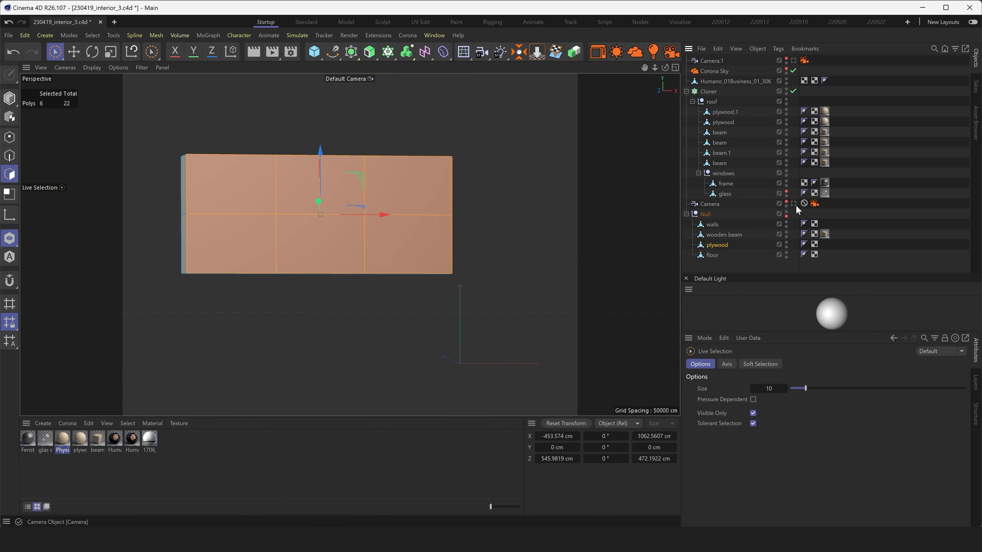
pyautogui.click(10, 238)
pyautogui.click(80, 439)
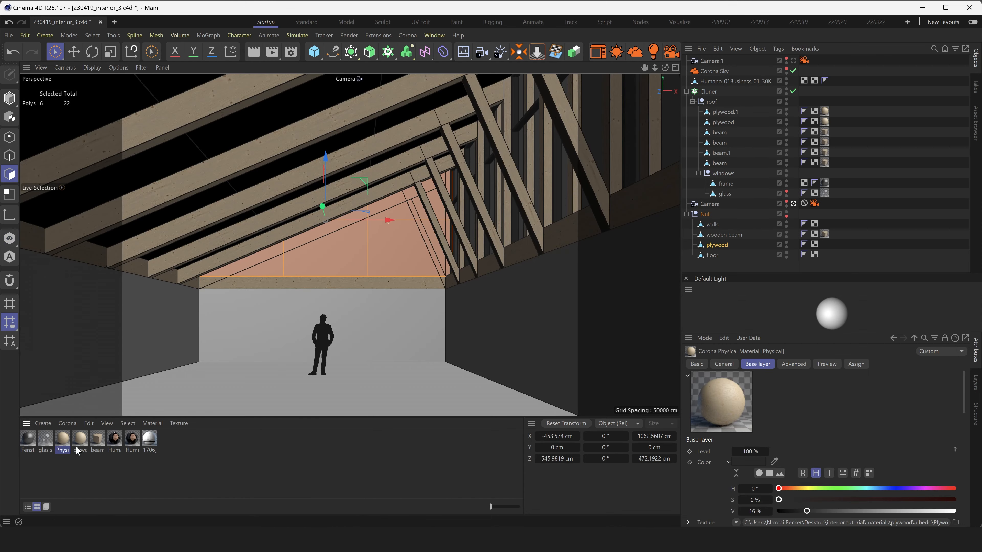
pyautogui.moveTo(80, 439); pyautogui.dragTo(348, 240)
pyautogui.click(408, 35)
pyautogui.click(447, 242)
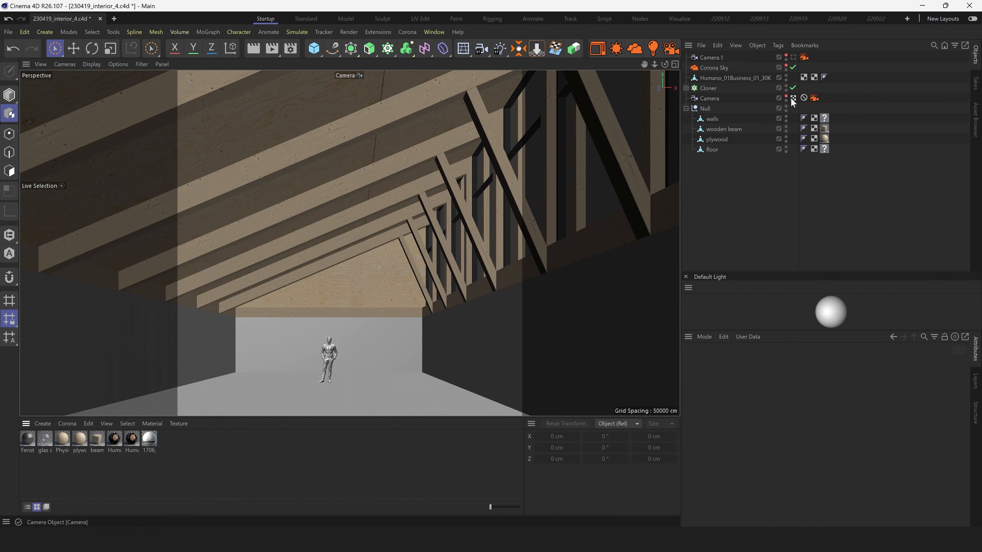
# Switch the render output to a wider format in the render settings
pyautogui.click(290, 49)
pyautogui.click(519, 168)
pyautogui.click(542, 207)
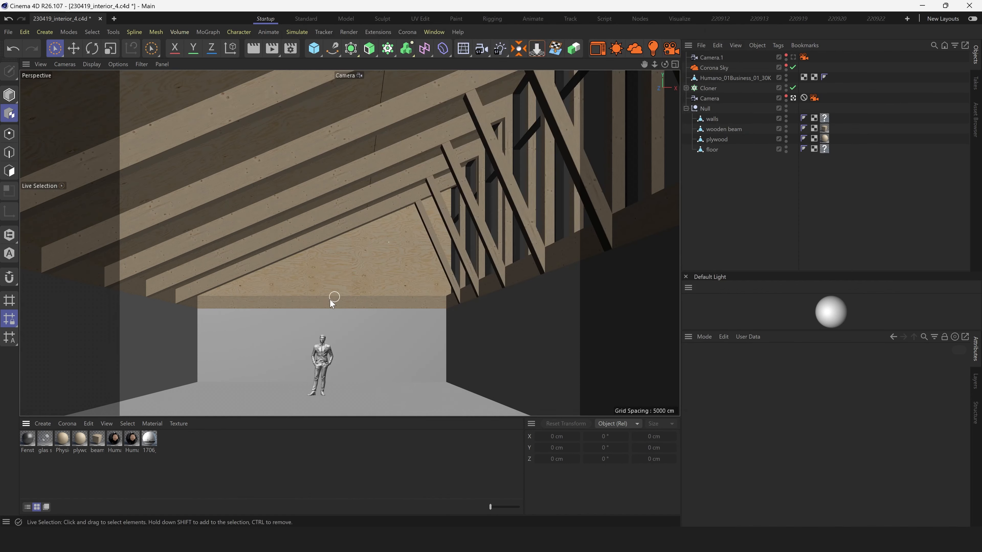
# Leave the Camera view, select the Cloner together with the Null group's plywood object and disable the Cloner
pyautogui.click(794, 98)
pyautogui.keyDown('alt'); pyautogui.moveTo(239, 218); pyautogui.dragTo(348, 162); pyautogui.keyUp('alt')
pyautogui.scroll(-5, 437, 198)
pyautogui.scroll(10, 414, 224)
pyautogui.scroll(-3, 344, 188)
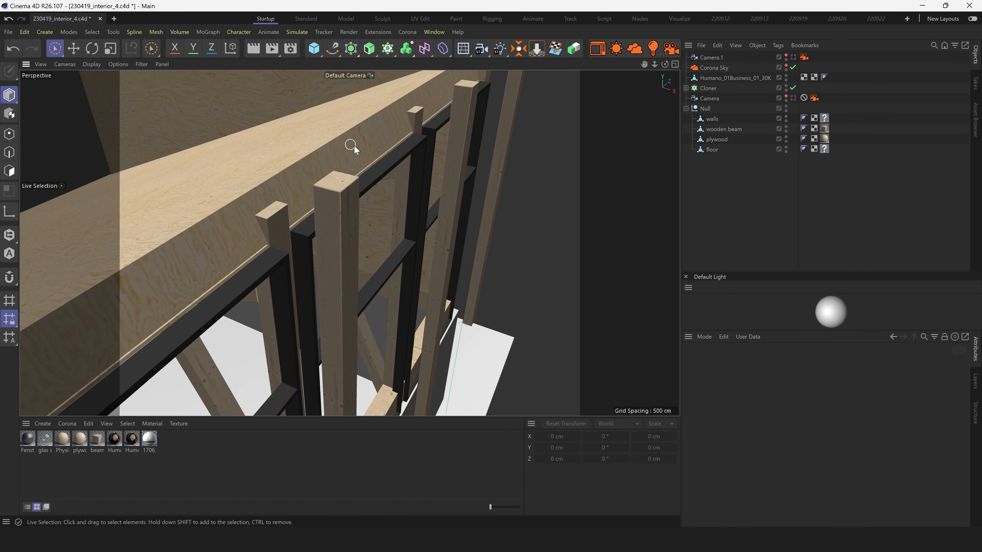
pyautogui.click(708, 88)
pyautogui.keyDown('ctrl'); pyautogui.click(717, 139); pyautogui.keyUp('ctrl')
pyautogui.click(794, 88)
# Select the end face of the plywood panel above the window frame and extrude it outward by about 18 cm
pyautogui.keyDown('alt'); pyautogui.moveTo(395, 217); pyautogui.dragTo(410, 161); pyautogui.keyUp('alt')
pyautogui.click(9, 171)
pyautogui.keyDown('alt'); pyautogui.moveTo(341, 198); pyautogui.dragTo(374, 295); pyautogui.keyUp('alt')
pyautogui.click(402, 203)
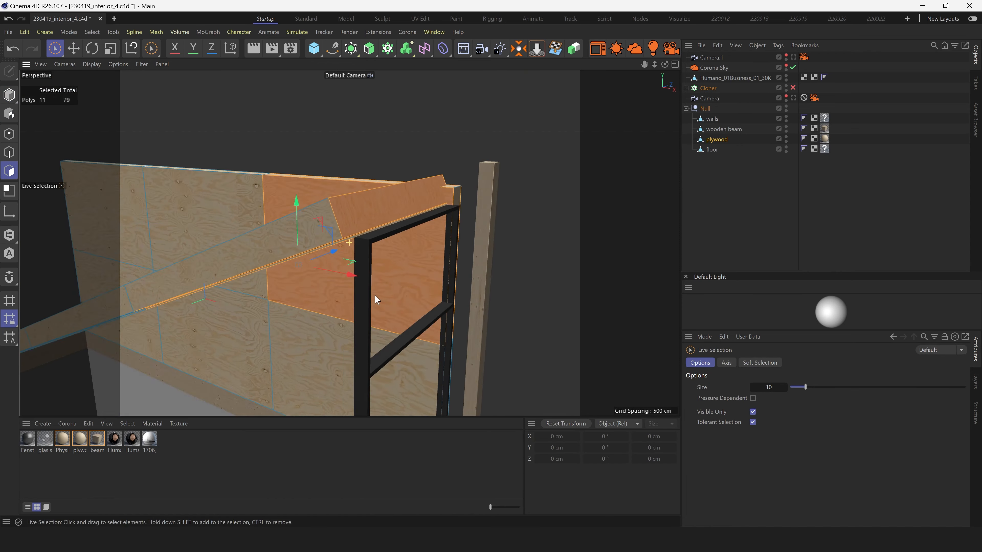
pyautogui.click(381, 213)
pyautogui.scroll(3, 462, 170)
pyautogui.keyDown('ctrl'); pyautogui.moveTo(506, 196); pyautogui.dragTo(541, 209); pyautogui.keyUp('ctrl')
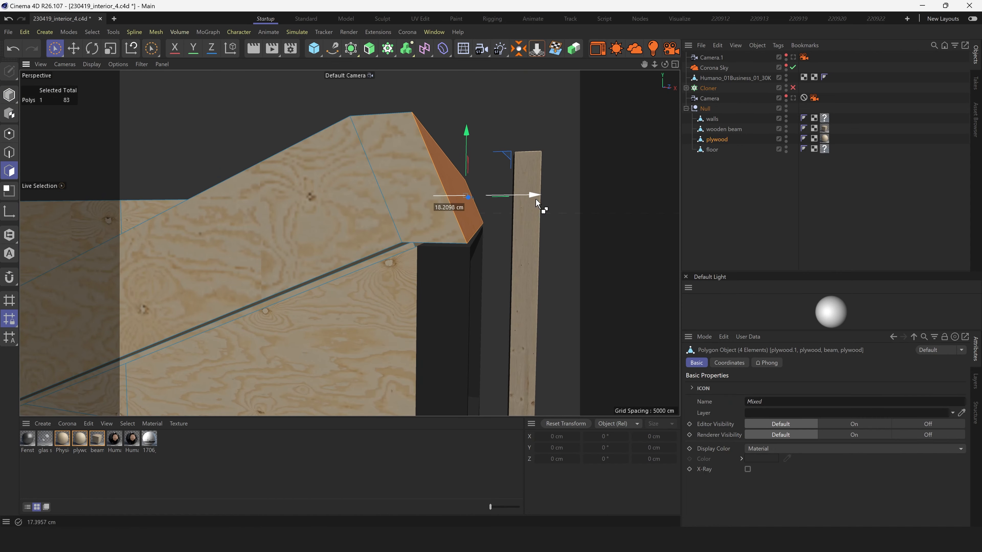
pyautogui.keyDown('alt'); pyautogui.moveTo(445, 217); pyautogui.dragTo(422, 255); pyautogui.keyUp('alt')
pyautogui.moveTo(423, 251)
pyautogui.keyDown('ctrl'); pyautogui.mouseDown()
pyautogui.moveTo(420, 222)
pyautogui.moveTo(549, 201)
pyautogui.moveTo(542, 180)
pyautogui.moveTo(351, 241)
pyautogui.moveTo(368, 264)
pyautogui.moveTo(481, 197)
pyautogui.moveTo(428, 255)
pyautogui.moveTo(461, 298)
pyautogui.mouseUp(); pyautogui.keyUp('ctrl')
# Clear the selection, re-enable the Cloner and return to the Camera view
pyautogui.click(741, 184)
pyautogui.click(792, 88)
pyautogui.click(793, 98)
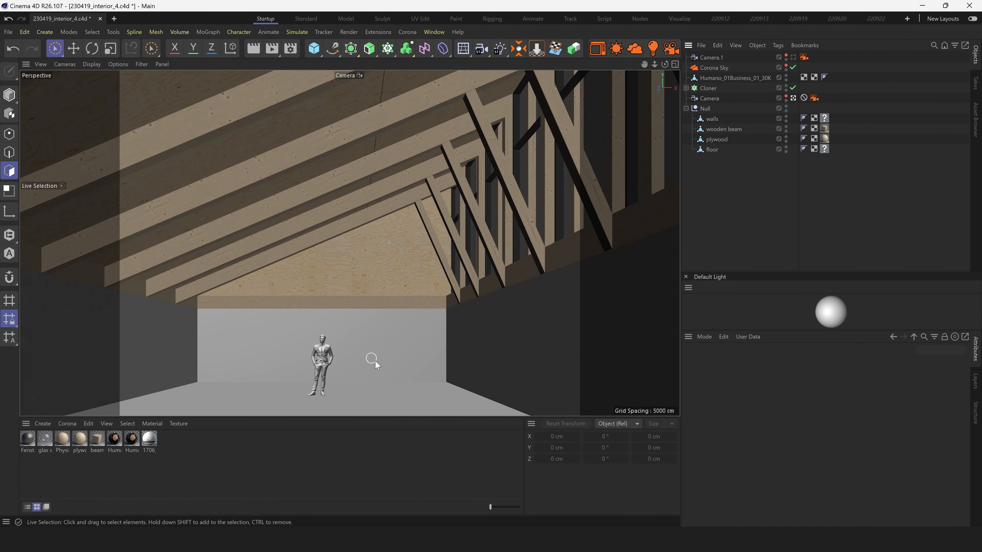
# Leave the Camera view, select the walls object in model mode and duplicate the beams material
pyautogui.click(794, 97)
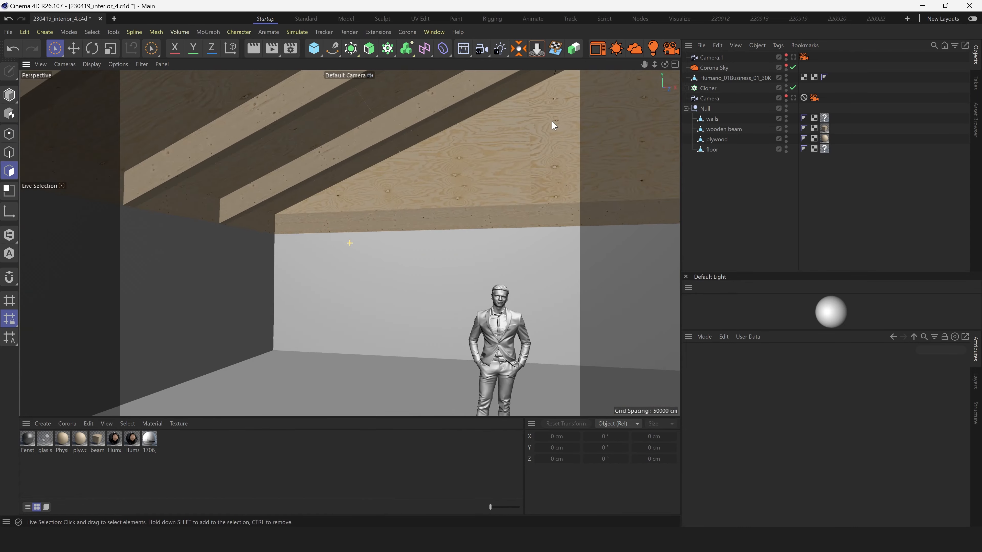
pyautogui.click(9, 94)
pyautogui.click(423, 248)
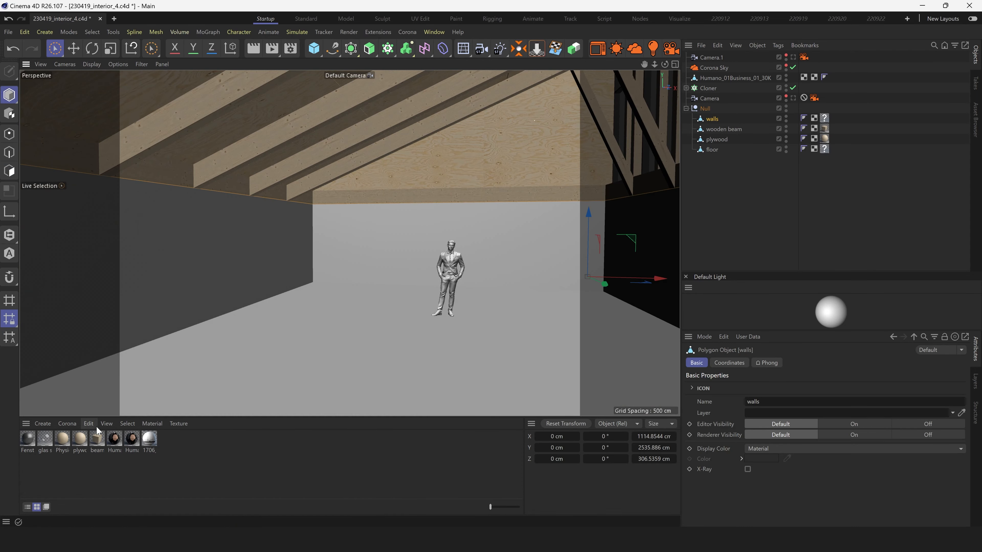
pyautogui.click(96, 440)
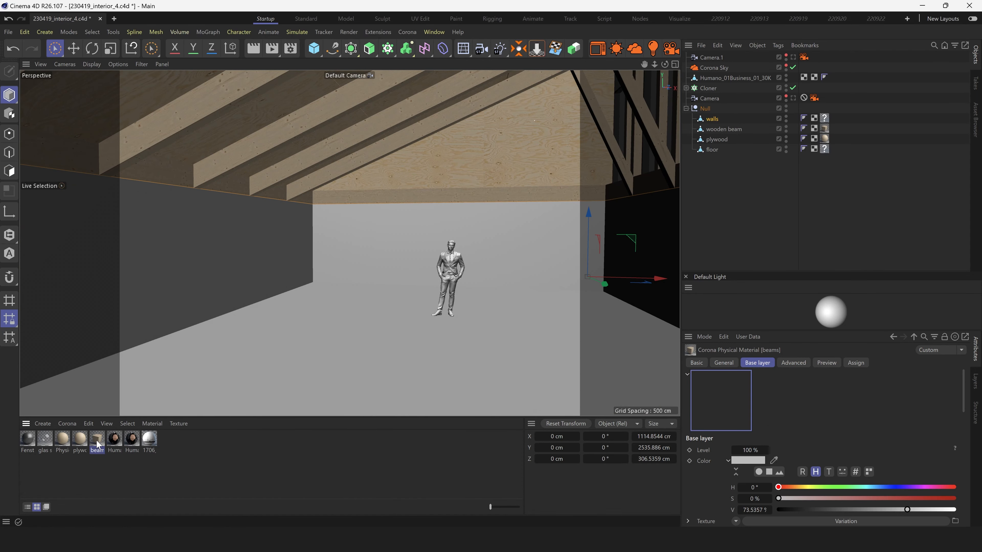
pyautogui.hotkey('ctrl', 'c')
pyautogui.hotkey('ctrl', 'v')
# Check the walls' polygon layout and set Polygon Variation to Polygons in the duplicated beams material's base layer Variation shader
pyautogui.keyDown('alt'); pyautogui.moveTo(350, 243); pyautogui.dragTo(423, 267); pyautogui.keyUp('alt')
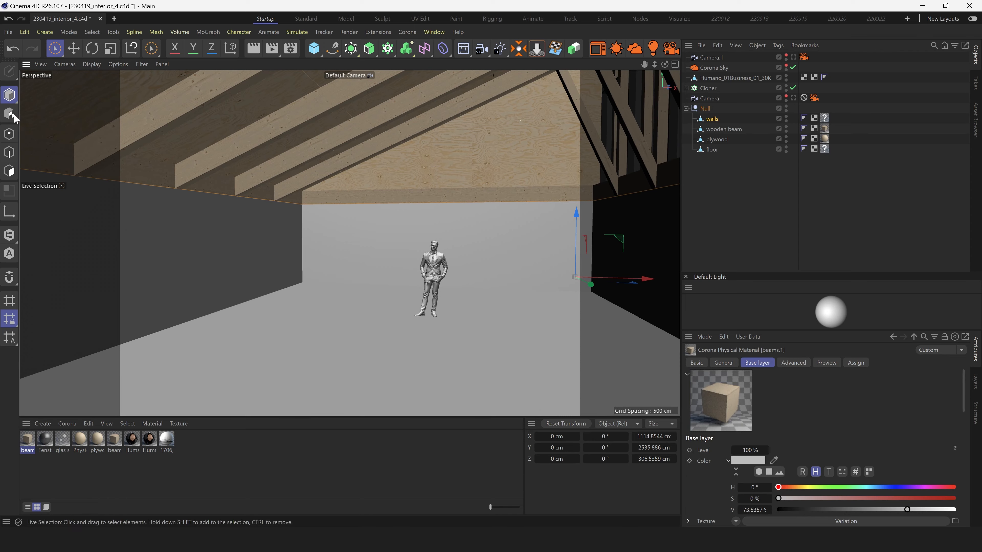
pyautogui.press('Return')
pyautogui.keyDown('alt'); pyautogui.moveTo(398, 232); pyautogui.dragTo(445, 274); pyautogui.keyUp('alt')
pyautogui.keyDown('alt'); pyautogui.moveTo(333, 274); pyautogui.dragTo(541, 329); pyautogui.keyUp('alt')
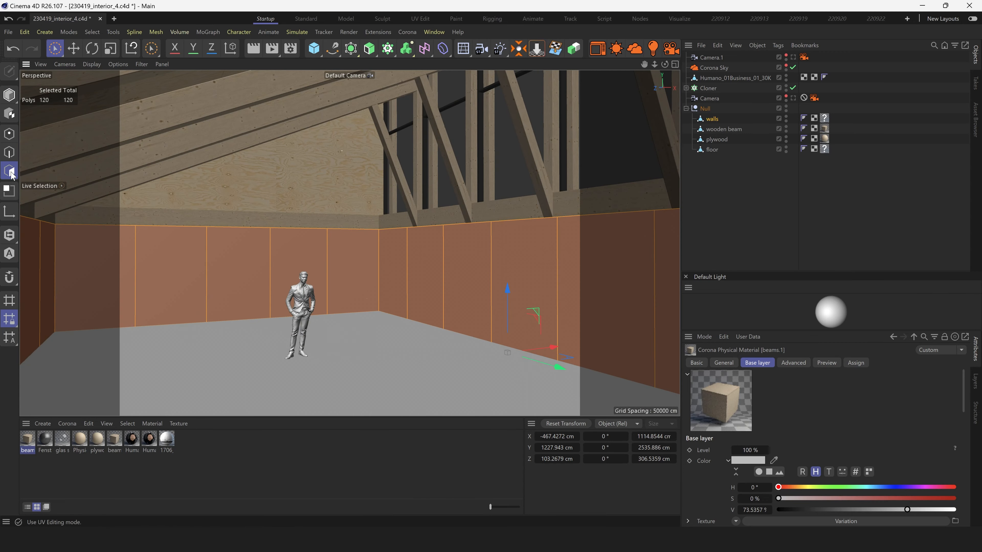
pyautogui.keyDown('alt'); pyautogui.moveTo(406, 267); pyautogui.dragTo(114, 390); pyautogui.keyUp('alt')
pyautogui.doubleClick(28, 445)
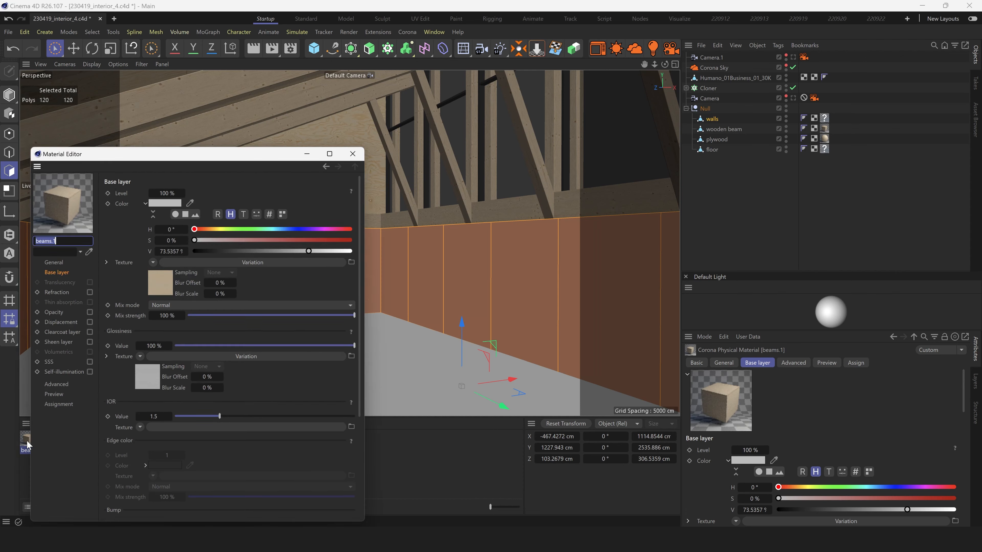
pyautogui.click(165, 293)
pyautogui.click(180, 300)
pyautogui.click(198, 328)
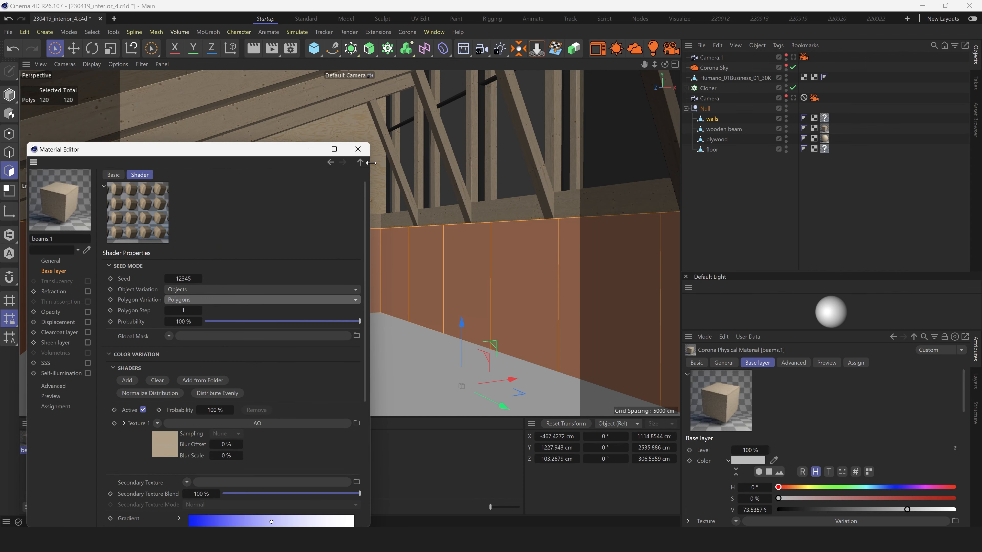
pyautogui.scroll(-5, 334, 395)
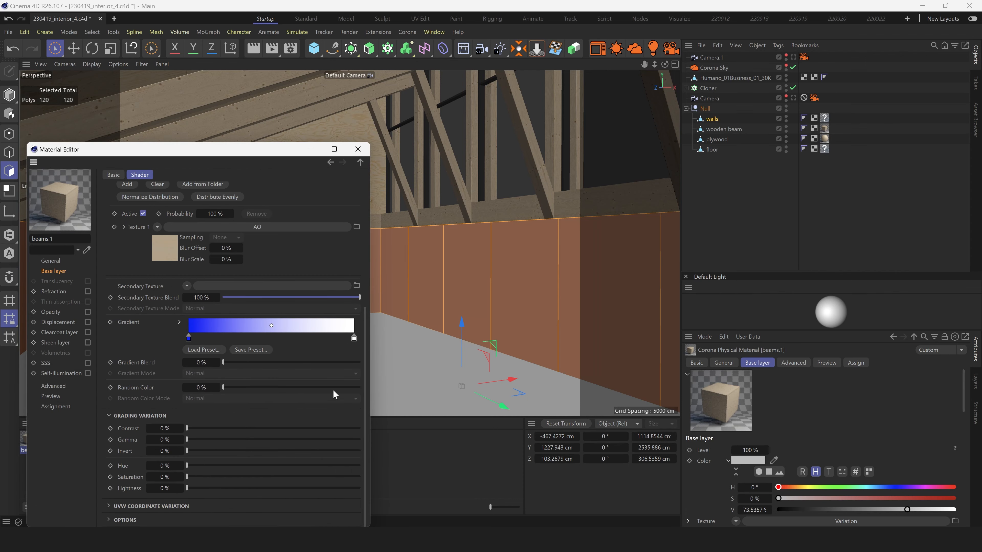
pyautogui.click(357, 149)
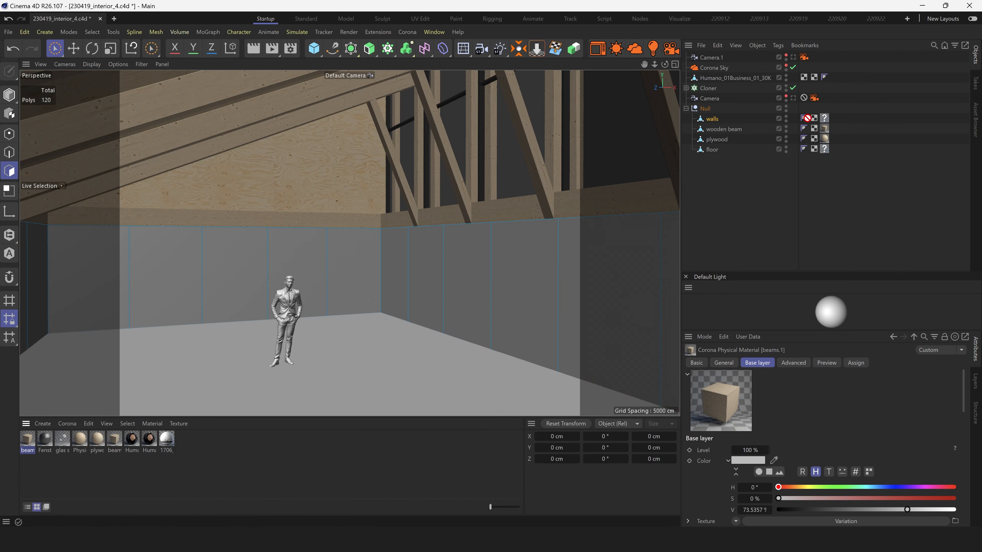
# Apply the beams.1 material to the walls object and delete the missing material tag from the floor
pyautogui.moveTo(827, 120); pyautogui.dragTo(826, 120)
pyautogui.click(824, 149)
pyautogui.press('Delete')
# Stretch the walls' texture projection to 286.1 cm along X in texture mode
pyautogui.click(825, 119)
pyautogui.scroll(5, 321, 271)
pyautogui.click(9, 114)
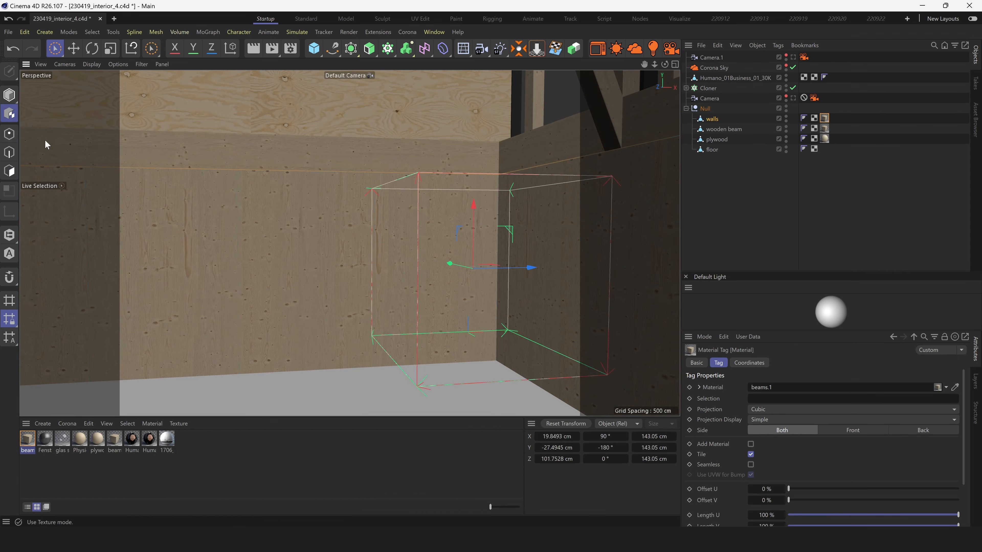
pyautogui.press('t')
pyautogui.moveTo(421, 260); pyautogui.dragTo(472, 185)
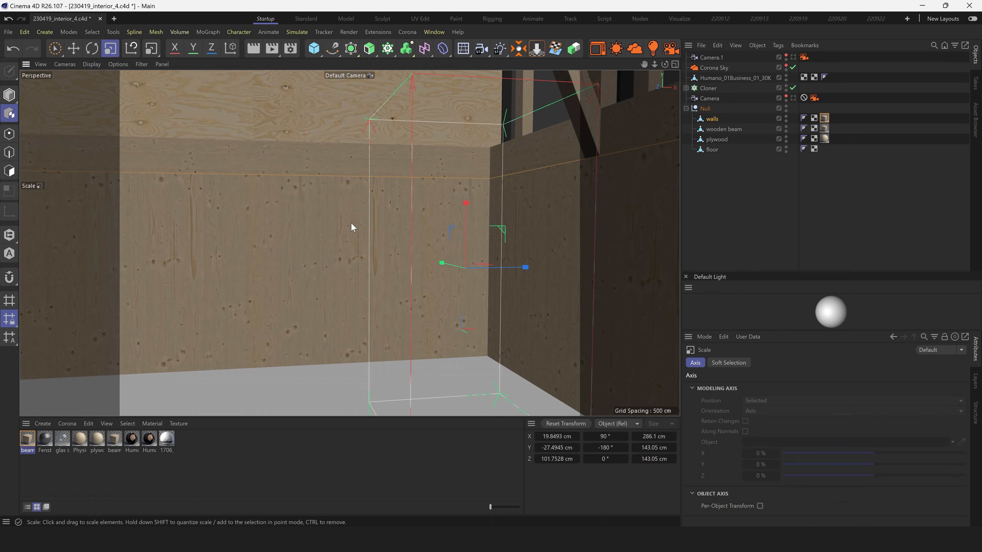
pyautogui.scroll(-3, 351, 222)
pyautogui.scroll(3, 350, 268)
pyautogui.scroll(-8, 344, 221)
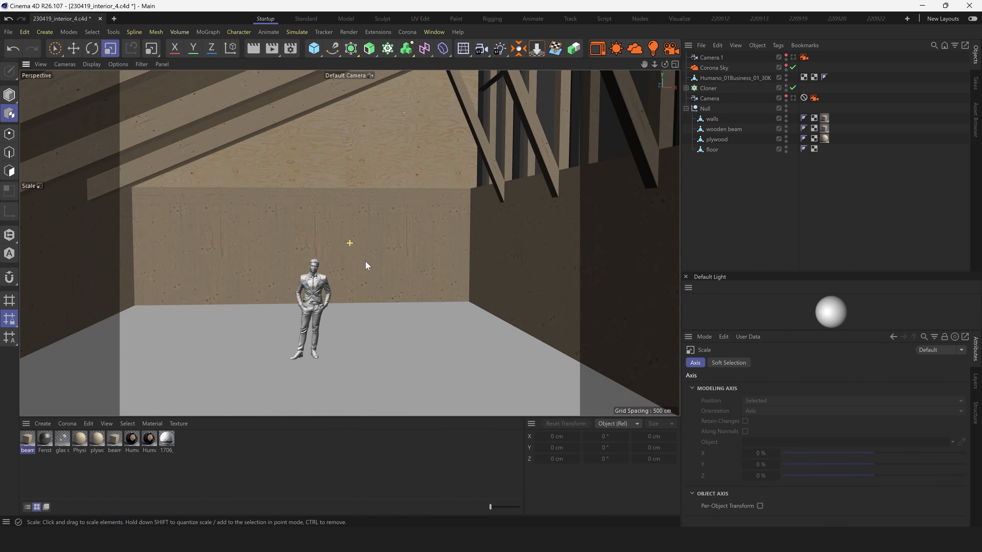
pyautogui.scroll(6, 455, 239)
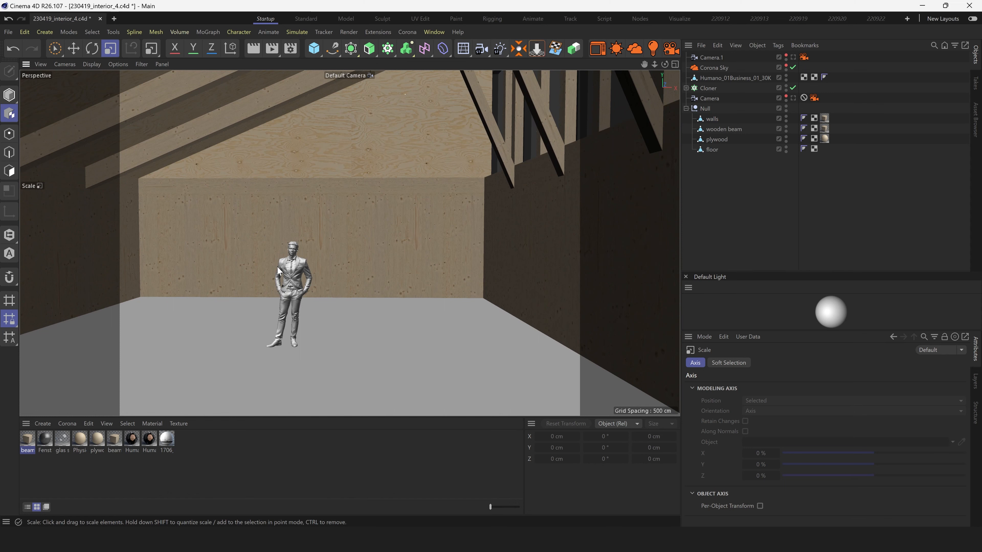
# Rename the beams.1 material to walls_dark and darken its base layer color to a value of 7%
pyautogui.click(32, 438)
pyautogui.doubleClick(31, 440)
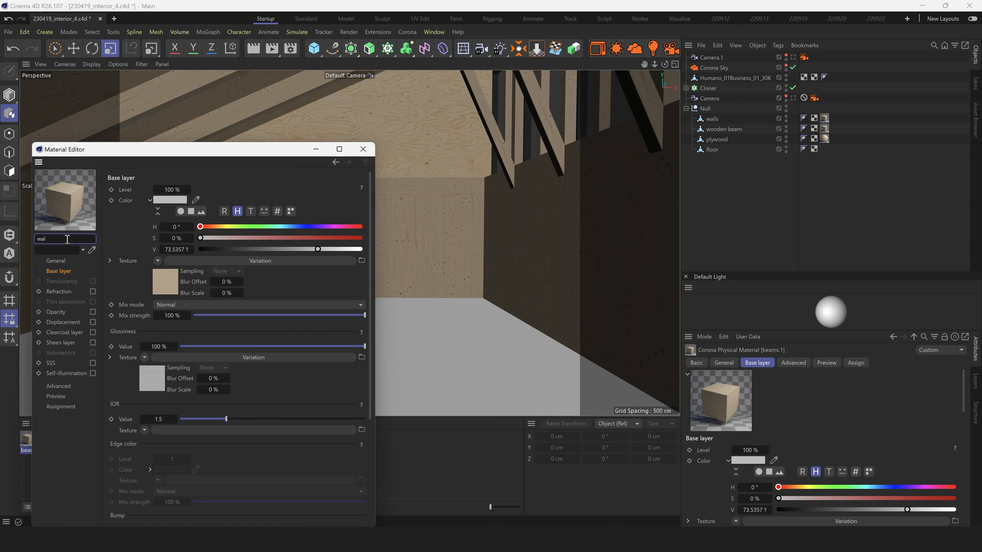
pyautogui.click(67, 239)
pyautogui.write('walls_dark')
pyautogui.moveTo(234, 250); pyautogui.dragTo(211, 252)
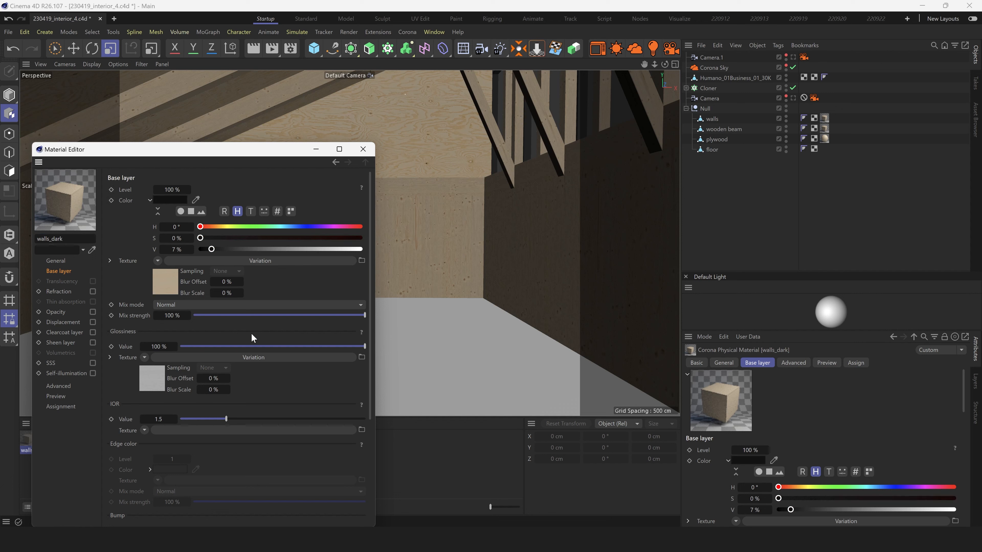
# Wrap the spruce image in the AO shader's unoccluded texture in a Filter shader and open the filter's settings
pyautogui.click(163, 291)
pyautogui.click(189, 424)
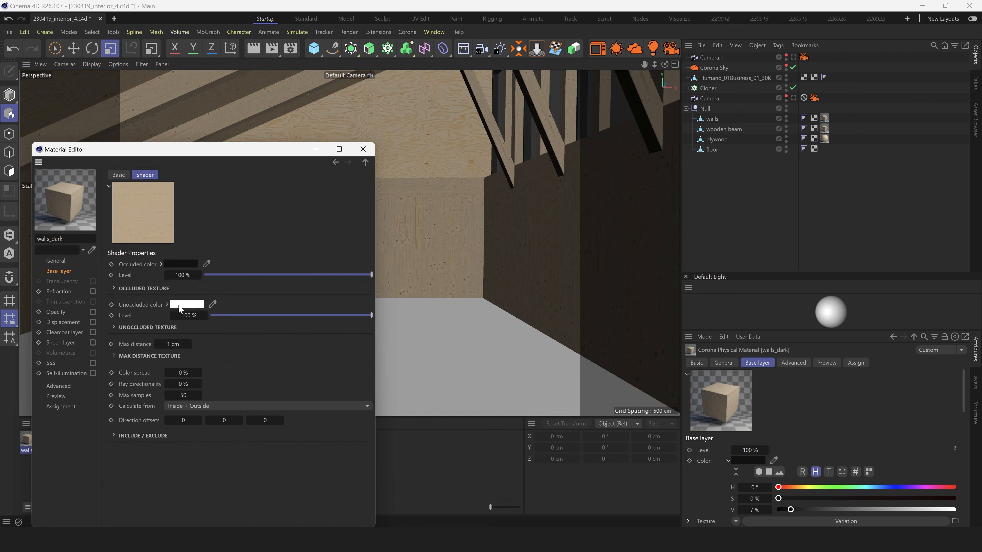
pyautogui.click(157, 289)
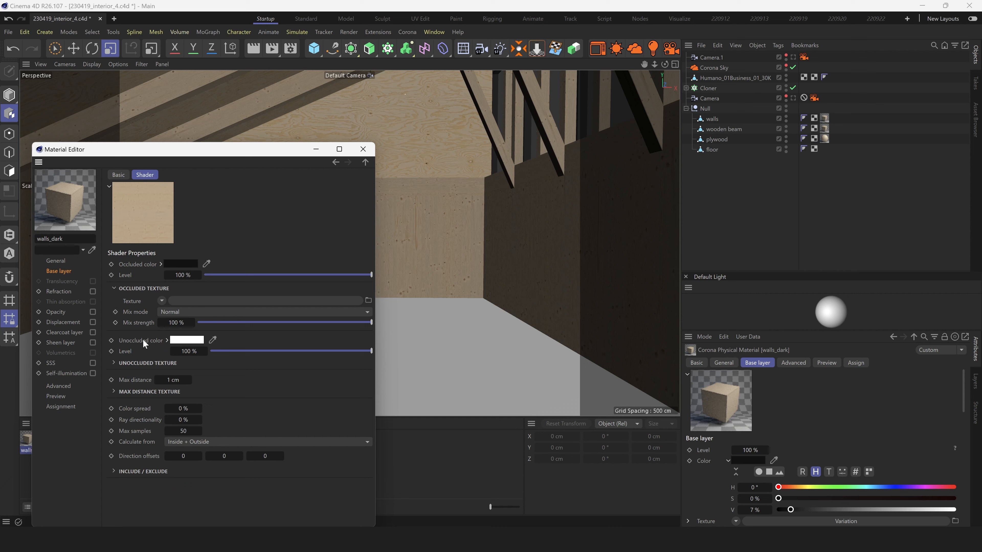
pyautogui.click(140, 364)
pyautogui.click(162, 375)
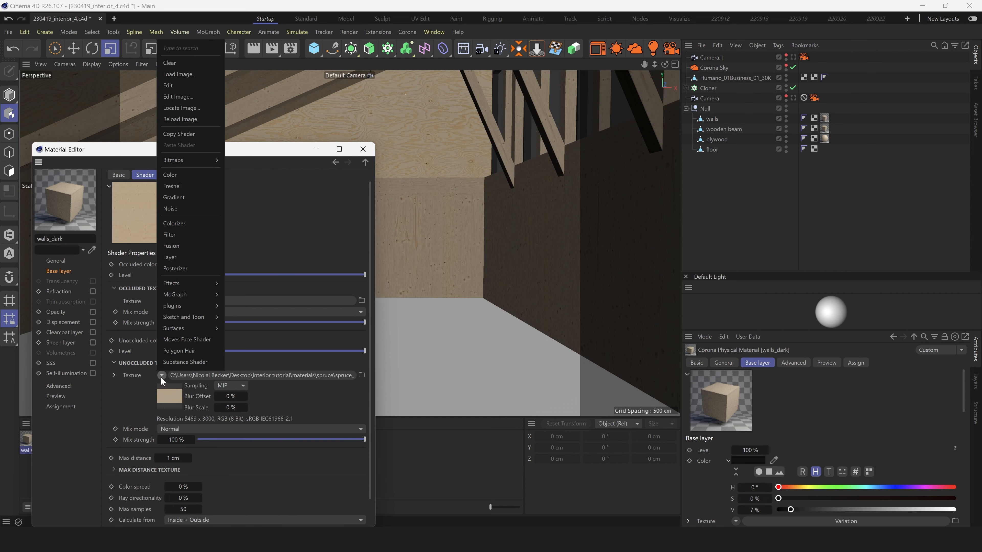
pyautogui.click(175, 243)
pyautogui.click(197, 378)
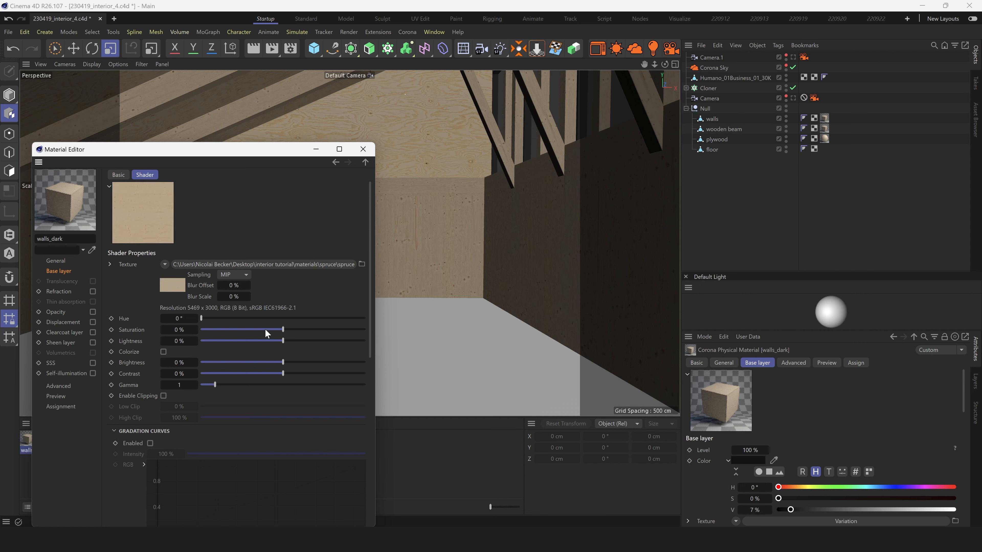
# Set the filter's saturation to -54%, lightness to -25% and brightness to -31%, and close the material's settings
pyautogui.moveTo(265, 330); pyautogui.dragTo(269, 330)
pyautogui.moveTo(265, 363); pyautogui.dragTo(257, 363)
pyautogui.moveTo(268, 329)
pyautogui.mouseDown()
pyautogui.moveTo(238, 329)
pyautogui.moveTo(263, 345)
pyautogui.mouseUp()
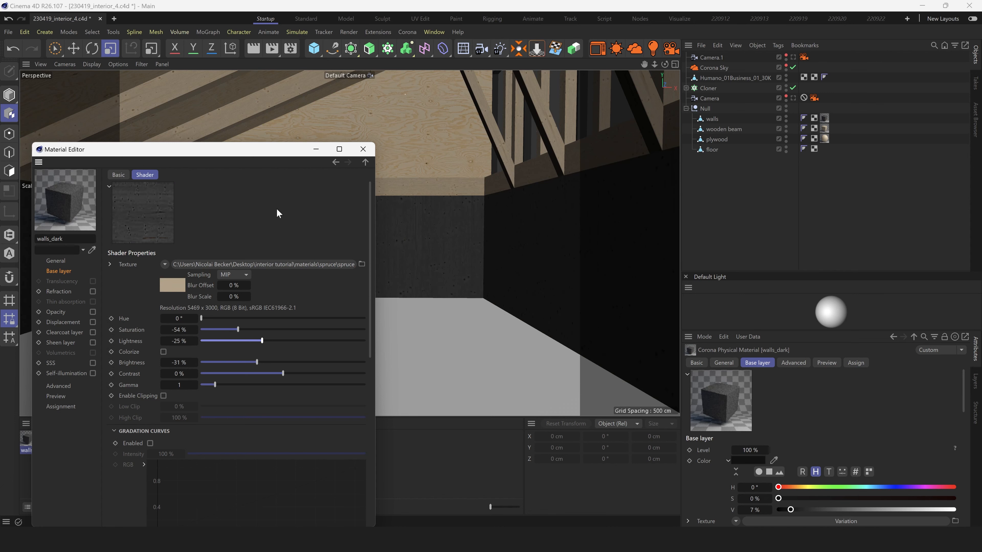
pyautogui.click(363, 149)
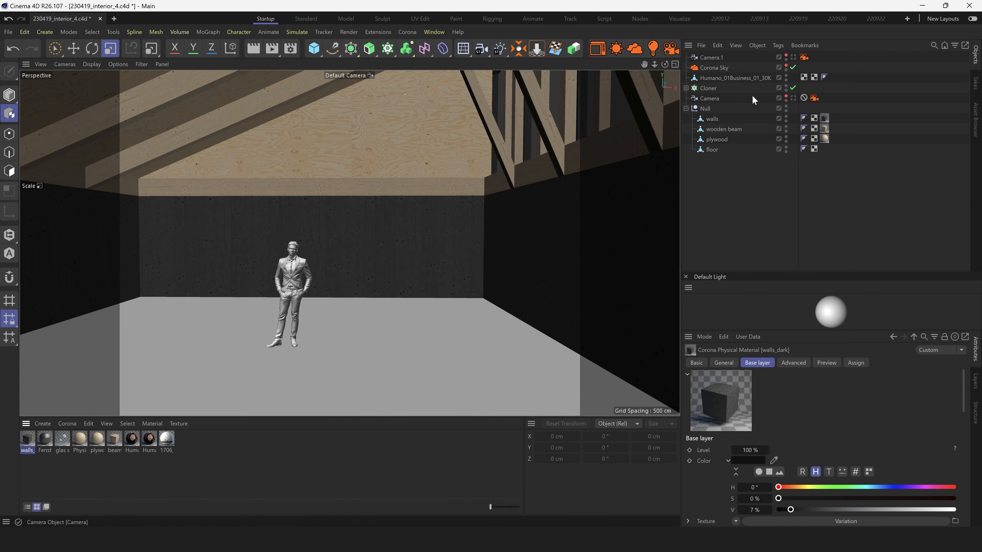
# Switch the view to the wide interior Camera and test-render the framed region in the viewport
pyautogui.click(793, 57)
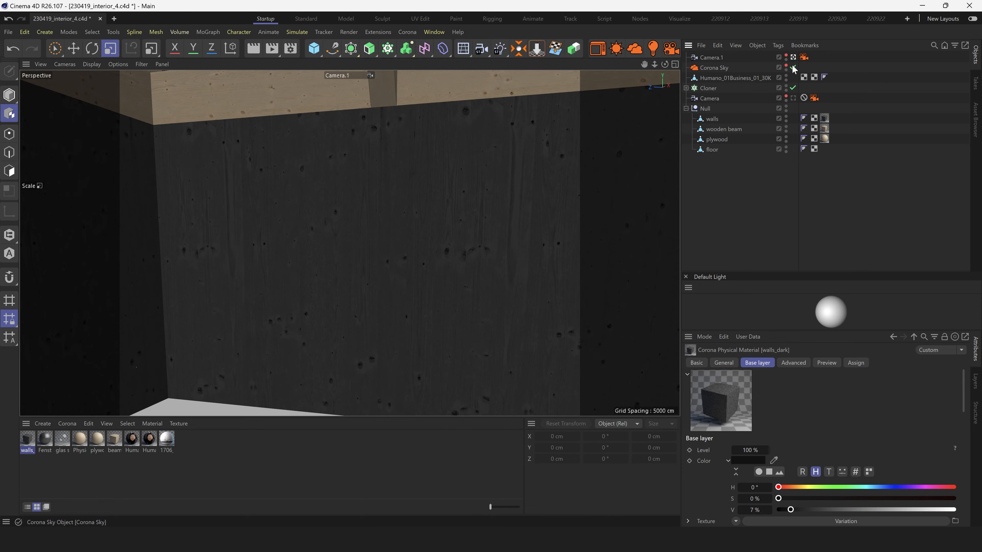
pyautogui.click(794, 98)
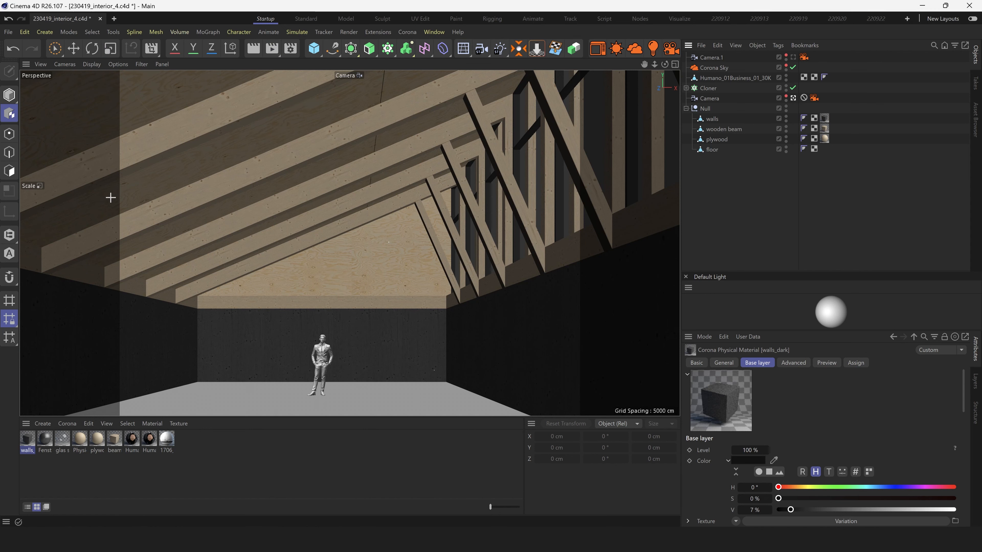
pyautogui.moveTo(119, 189); pyautogui.dragTo(582, 424)
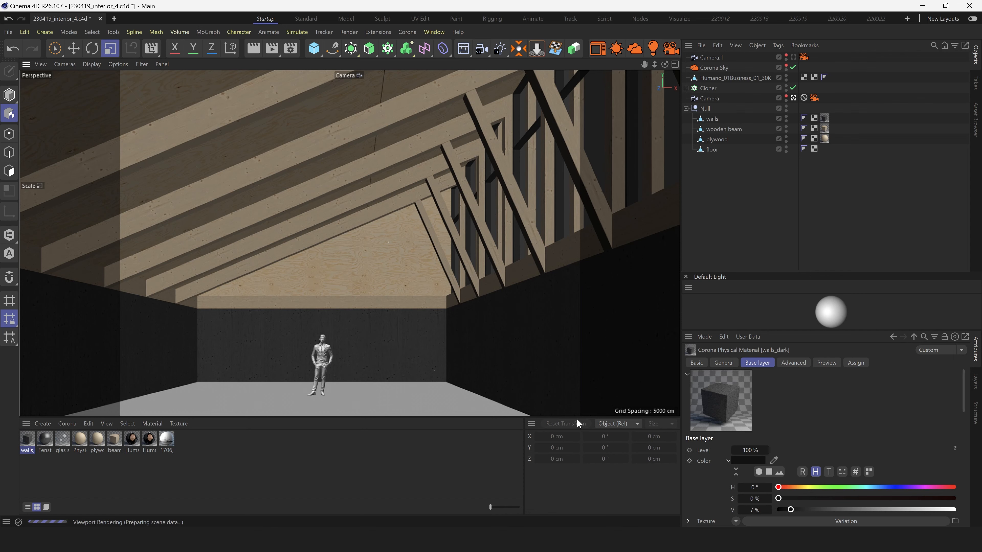
# Set Polygon Variation to Polygons in the Variation shader of the walls_dark material's glossiness texture
pyautogui.click(715, 118)
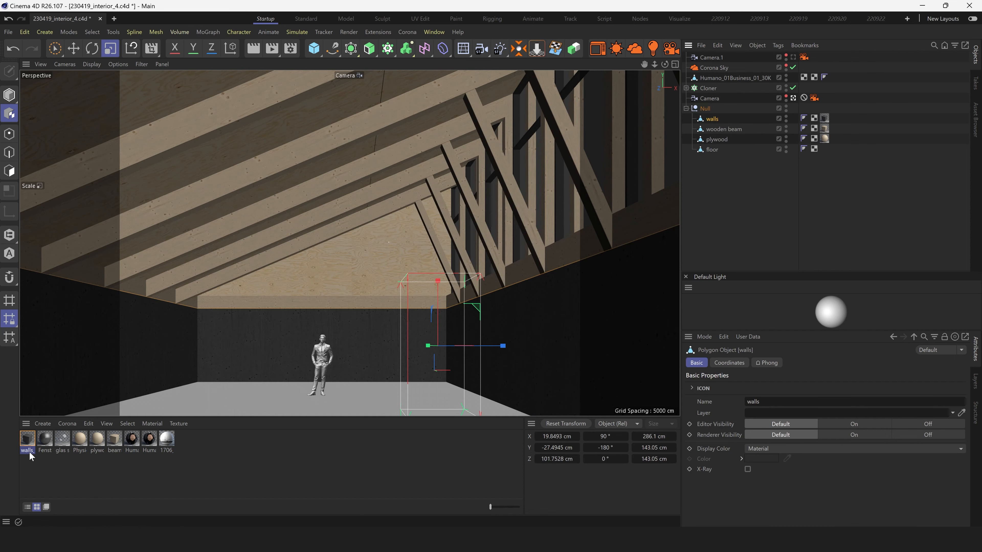
pyautogui.doubleClick(33, 444)
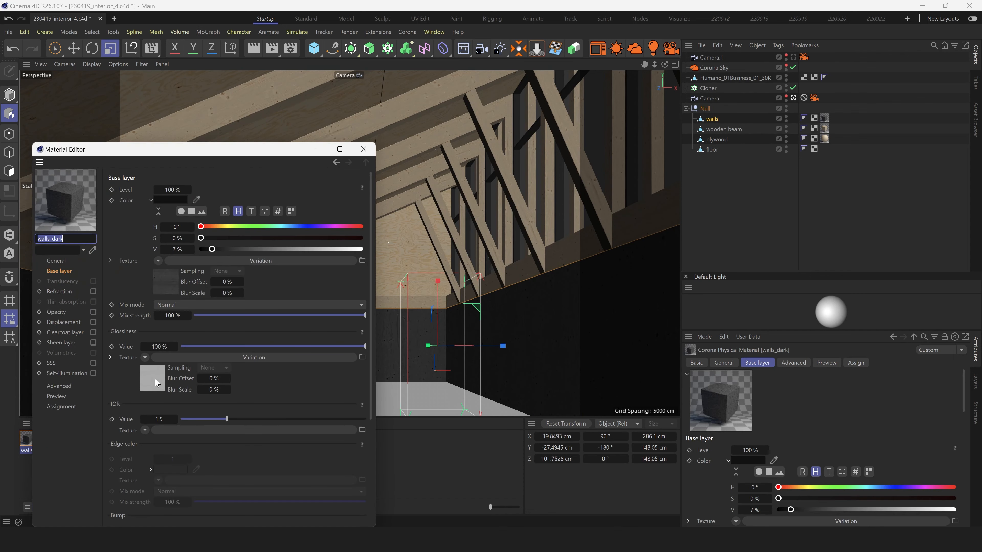
pyautogui.click(154, 381)
pyautogui.click(184, 300)
pyautogui.click(201, 321)
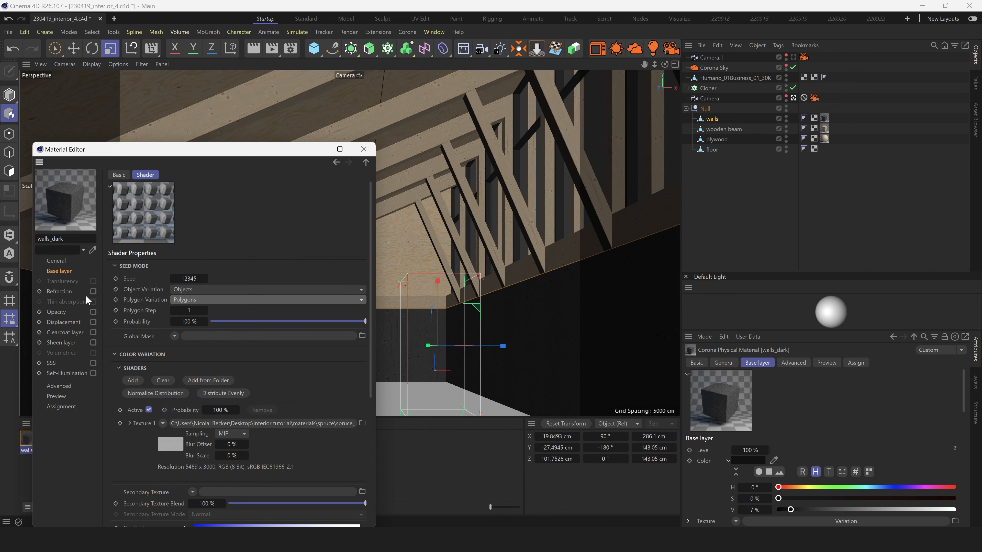
# Set Polygon Variation to Polygons in the Variation shader of the walls_dark material's bump texture and close the material
pyautogui.click(59, 271)
pyautogui.scroll(-5, 364, 352)
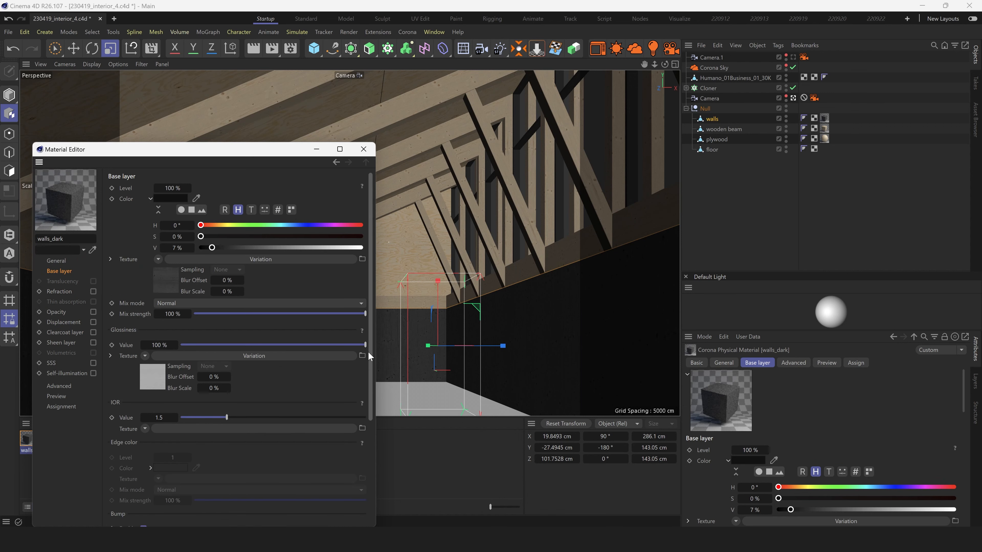
pyautogui.click(183, 299)
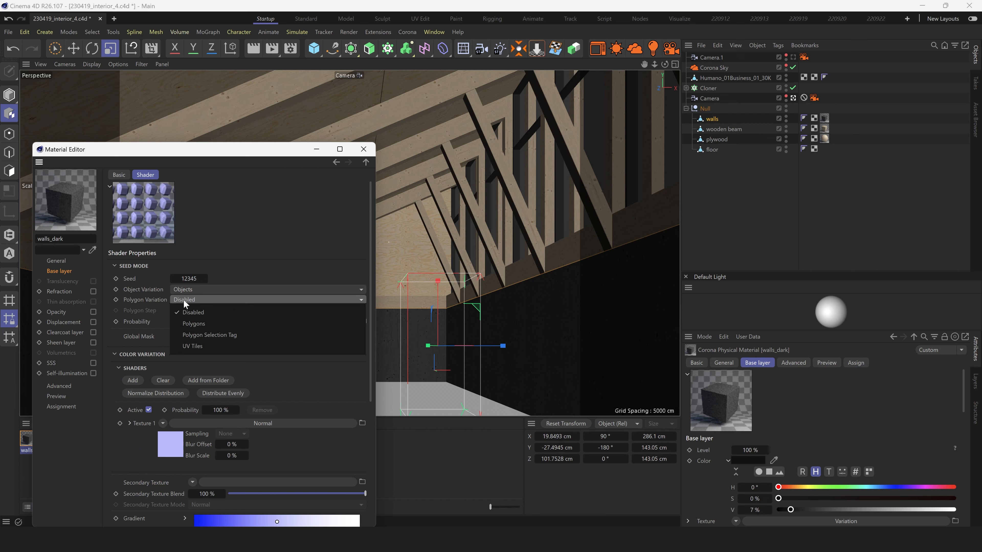
pyautogui.click(202, 325)
pyautogui.click(359, 154)
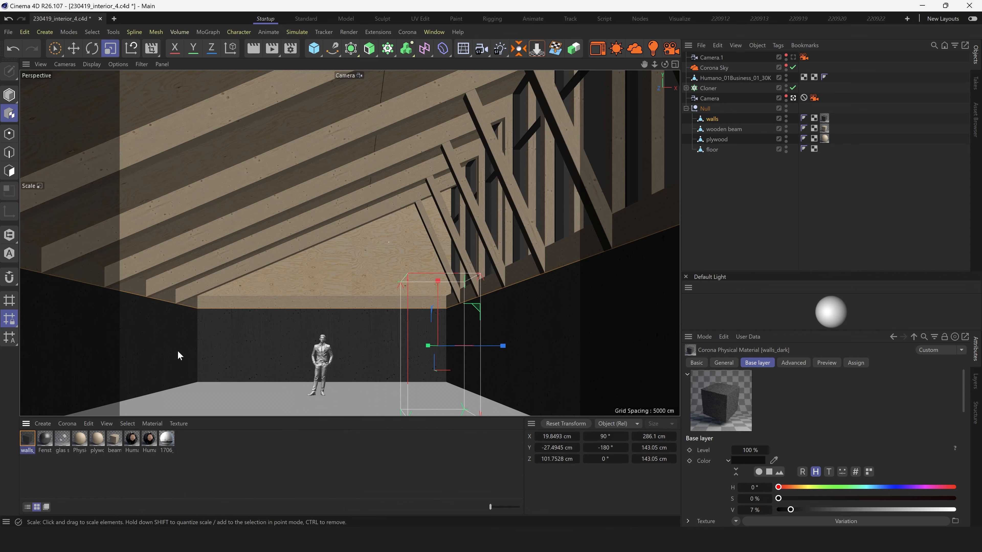
pyautogui.click(754, 179)
# Load the Floor_Lino_ray switcher material from the Floors interior assets and set its diffuse hue to 21°
pyautogui.click(54, 48)
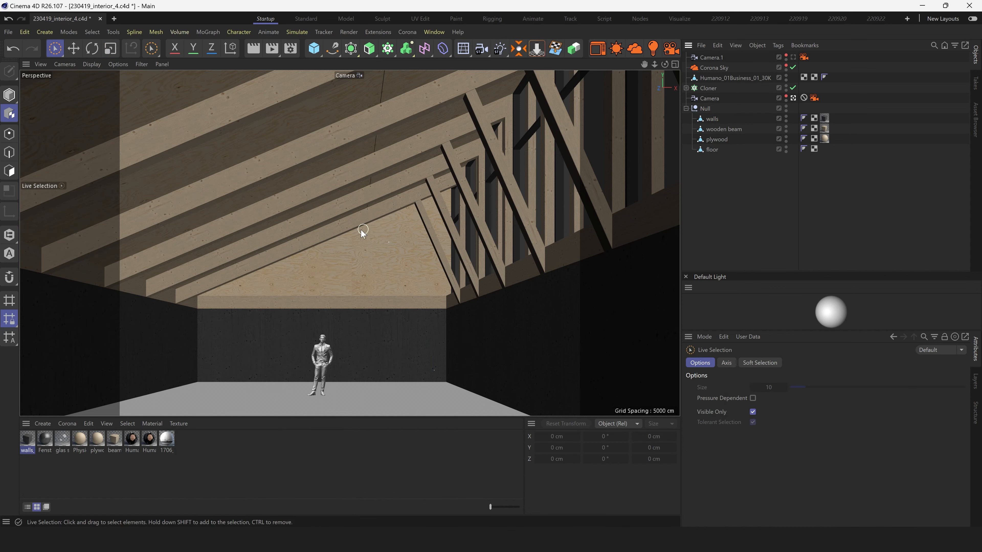
pyautogui.click(365, 377)
pyautogui.hotkey('shift', 'F8')
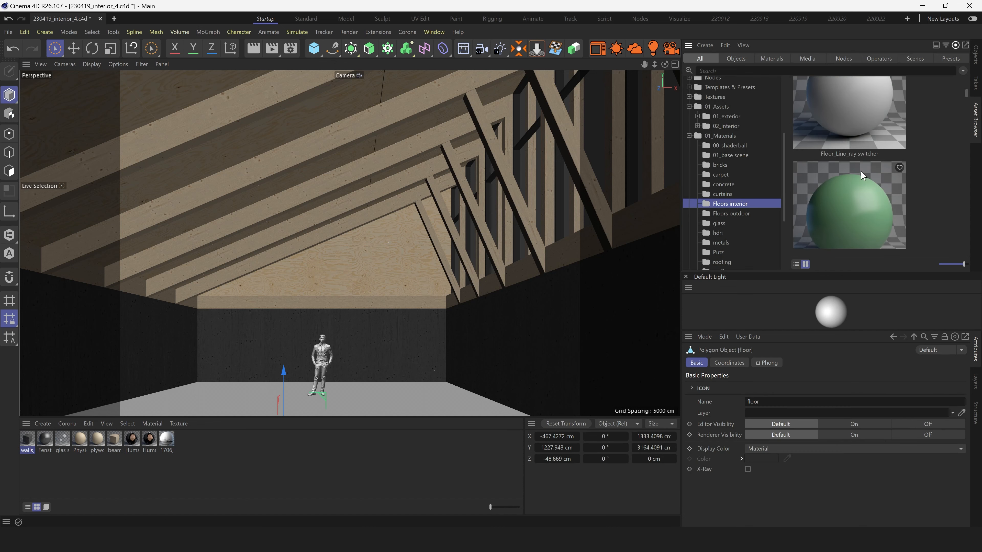
pyautogui.click(973, 61)
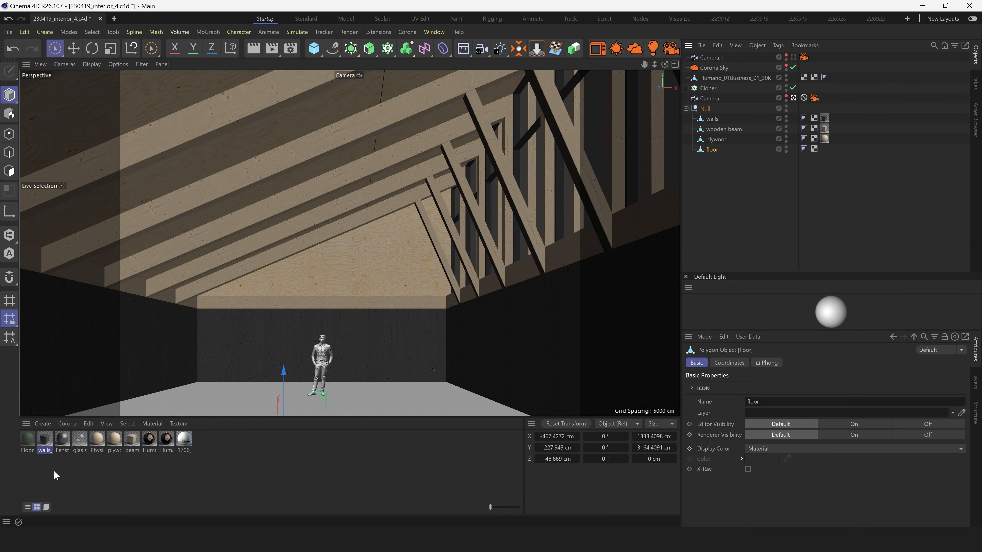
pyautogui.doubleClick(27, 439)
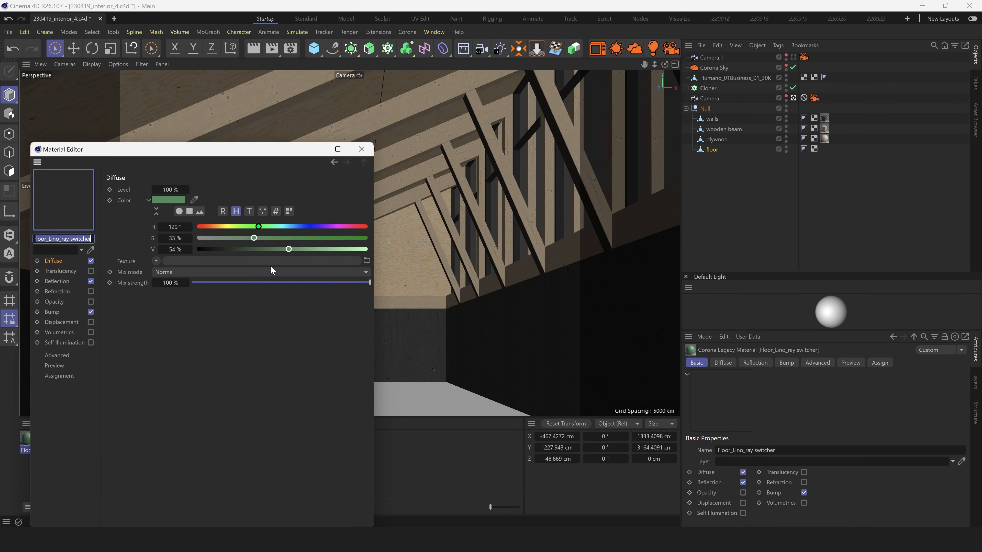
pyautogui.moveTo(216, 226); pyautogui.dragTo(209, 227)
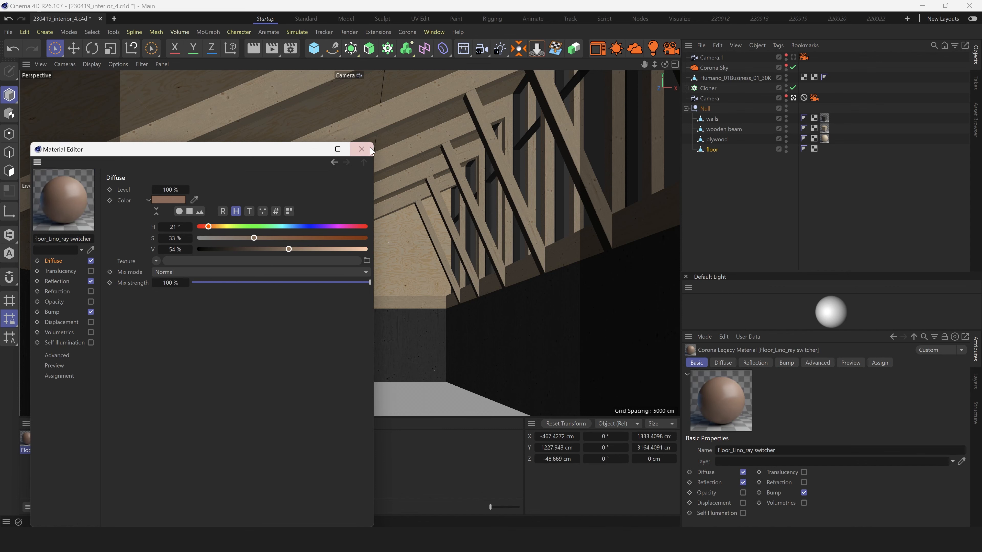
pyautogui.click(362, 149)
# Apply the Floor_Lino_ray switcher material to the floor object with Cubic projection
pyautogui.moveTo(55, 441); pyautogui.dragTo(478, 373)
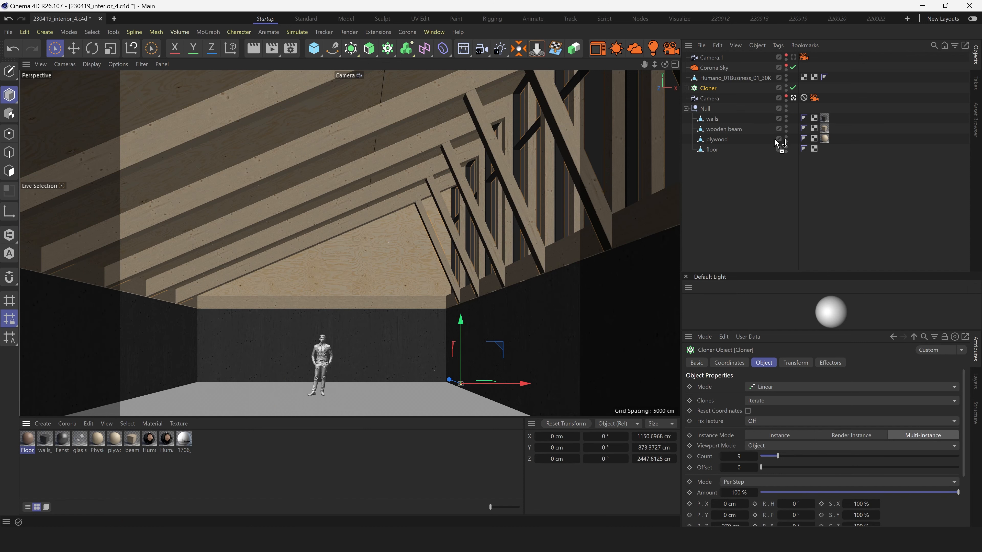
pyautogui.moveTo(707, 153); pyautogui.dragTo(709, 150)
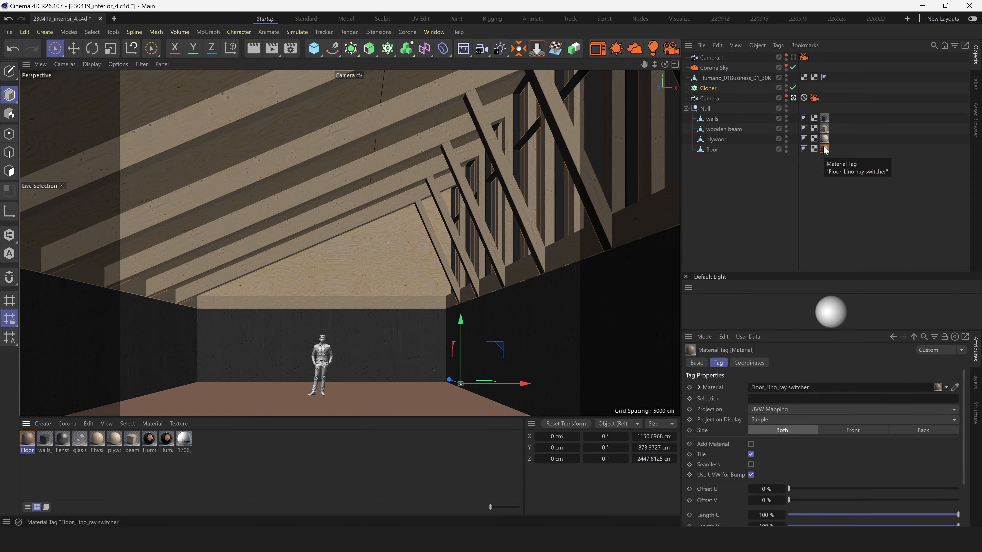
pyautogui.click(781, 409)
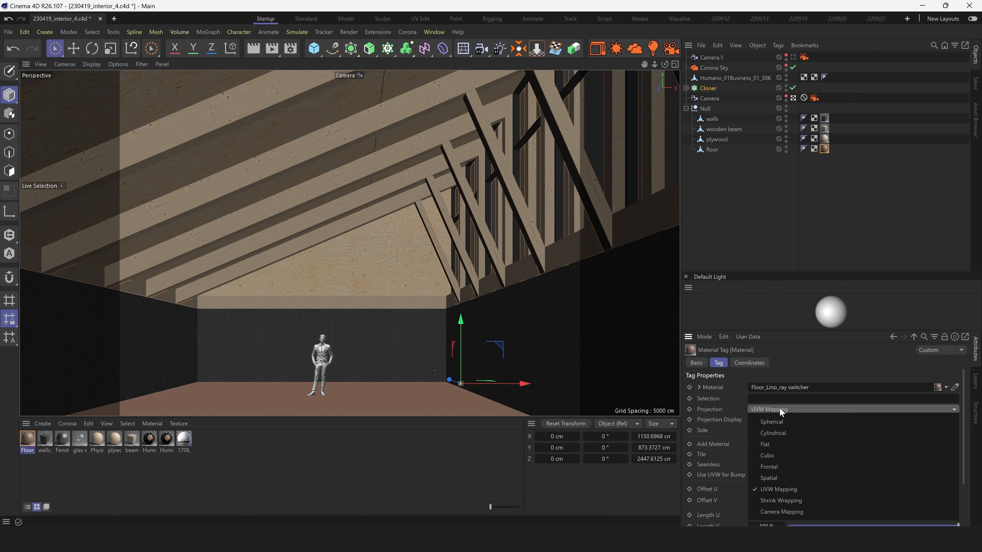
pyautogui.click(786, 463)
# Scale up the floor's cubic texture projection in texture mode and deselect it
pyautogui.click(10, 113)
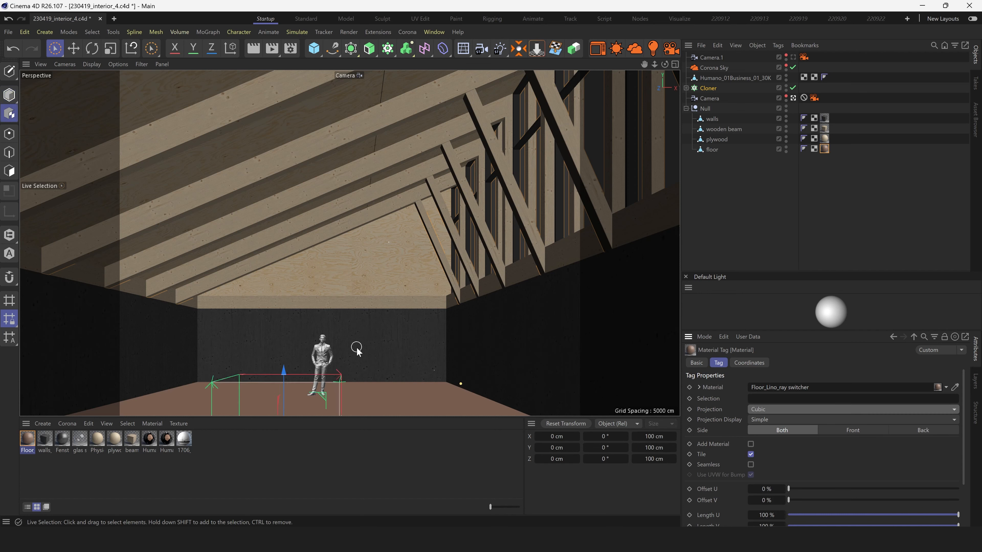
pyautogui.press('t')
pyautogui.moveTo(362, 360); pyautogui.dragTo(444, 362)
pyautogui.click(758, 188)
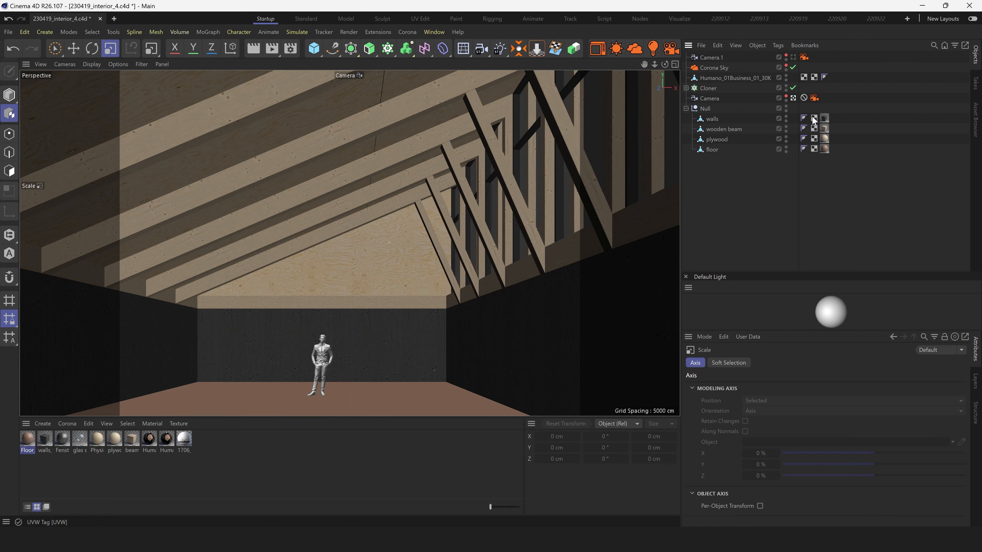
# Inspect the new floor and the walls from free viewpoints and return to the wide interior Camera
pyautogui.click(793, 98)
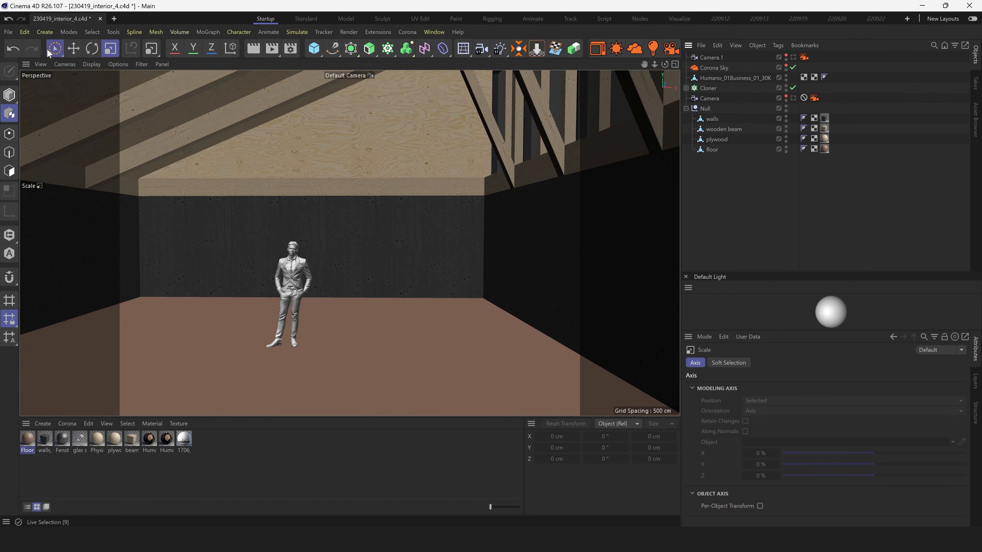
pyautogui.click(49, 49)
pyautogui.scroll(-5, 409, 148)
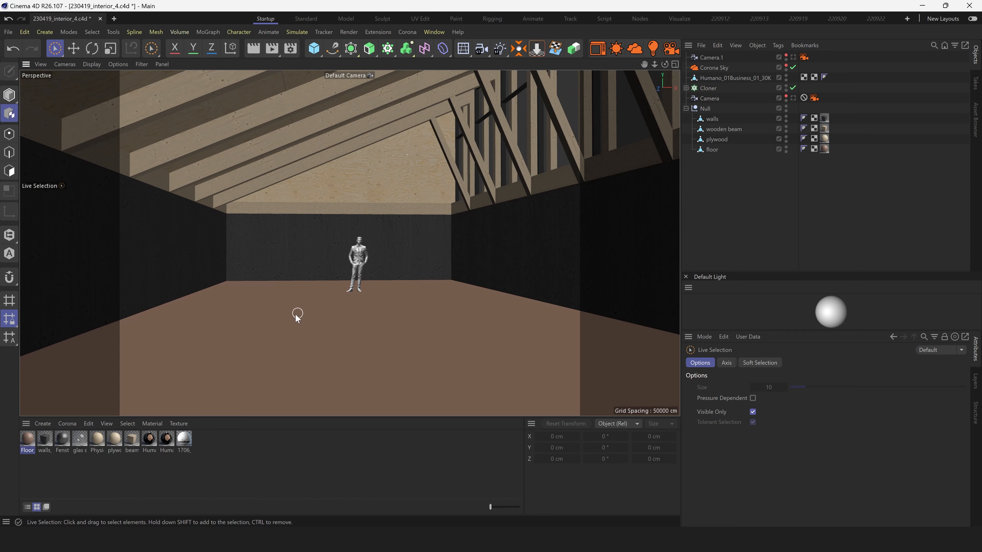
pyautogui.keyDown('alt'); pyautogui.moveTo(377, 327); pyautogui.dragTo(342, 333); pyautogui.keyUp('alt')
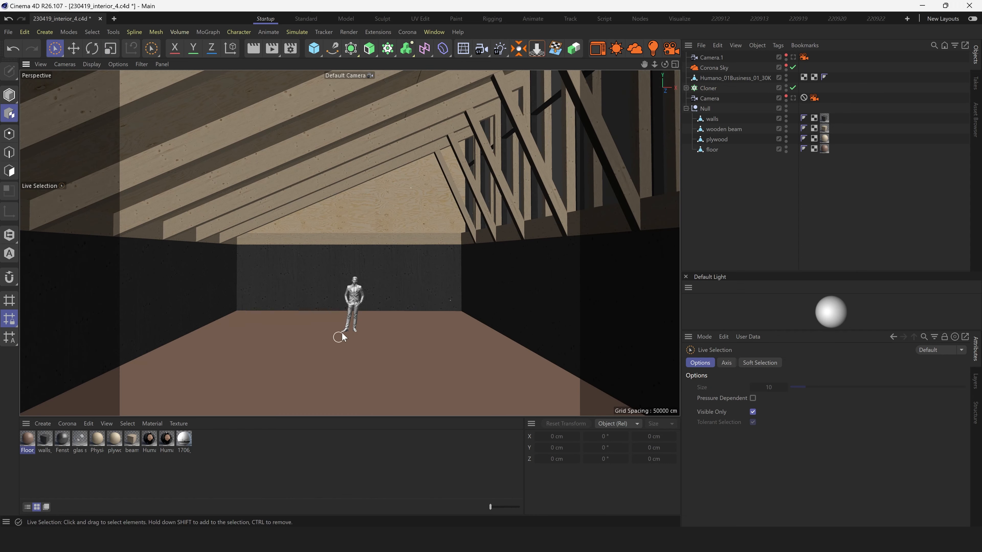
pyautogui.keyDown('alt'); pyautogui.moveTo(342, 338); pyautogui.dragTo(392, 320, button='right'); pyautogui.keyUp('alt')
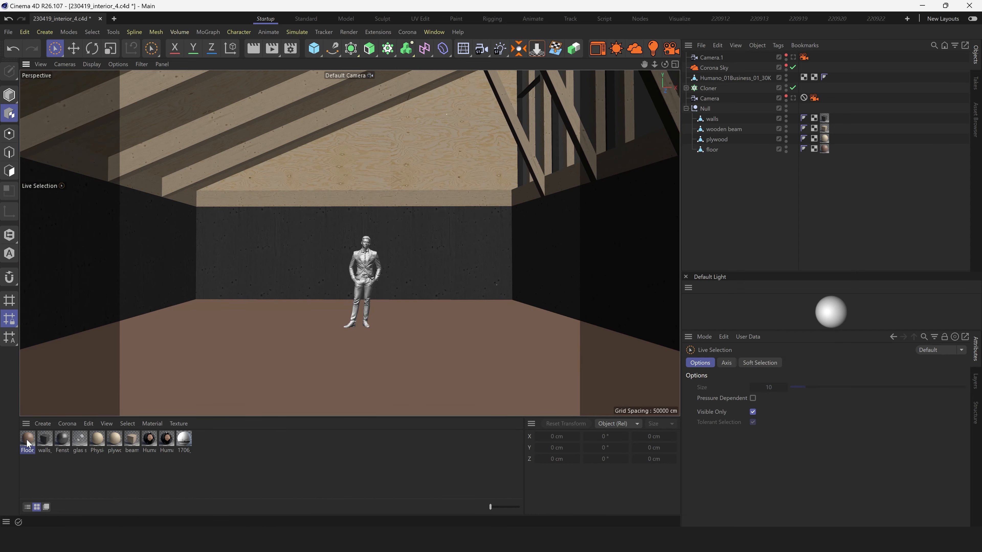
pyautogui.click(793, 56)
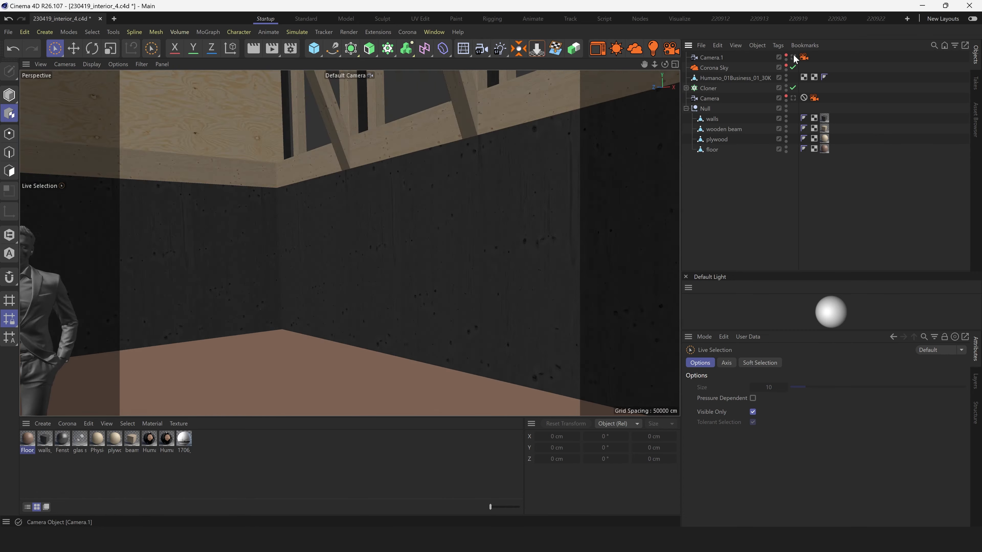
pyautogui.click(793, 98)
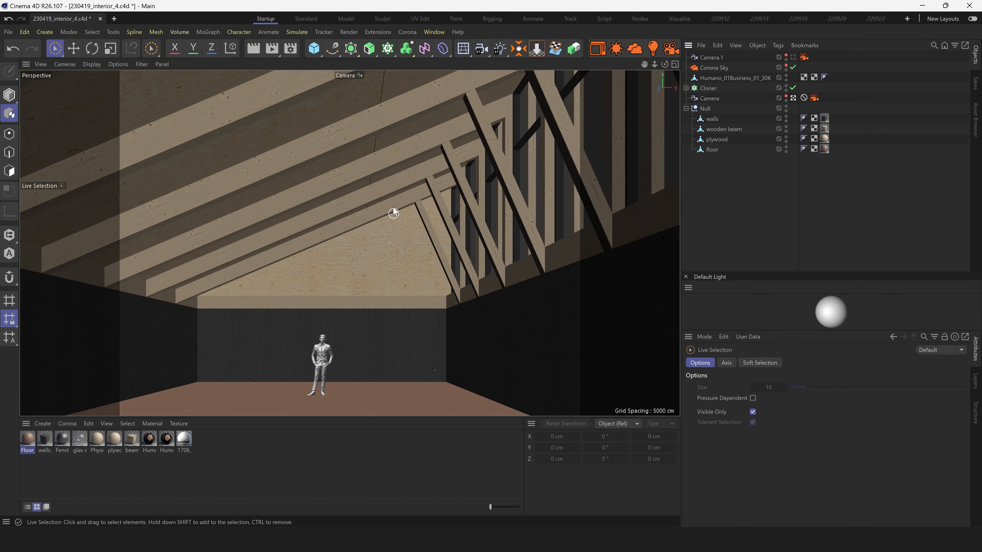
# Set the render output's film aspect to square and test-render the camera frame in the viewport
pyautogui.click(290, 50)
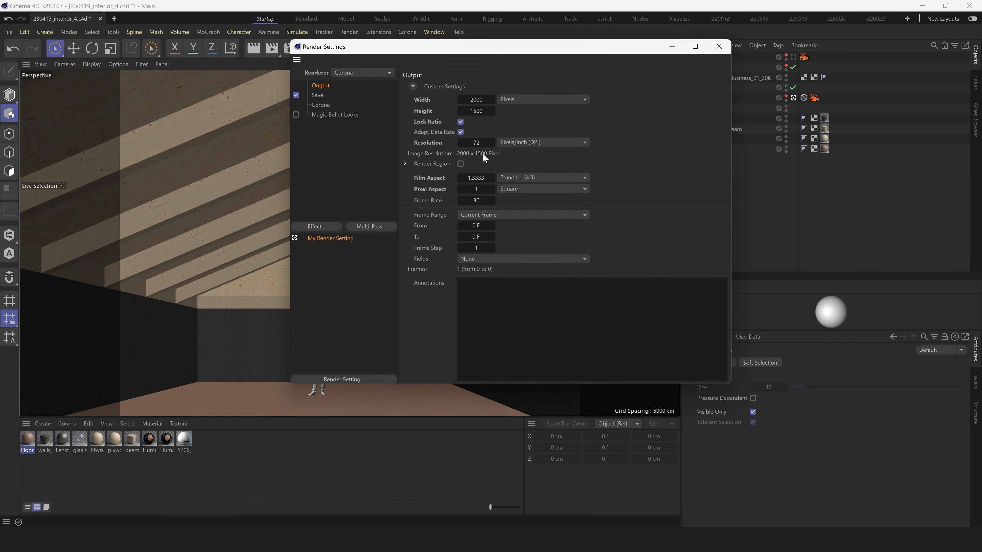
pyautogui.click(536, 177)
pyautogui.click(535, 200)
pyautogui.click(521, 464)
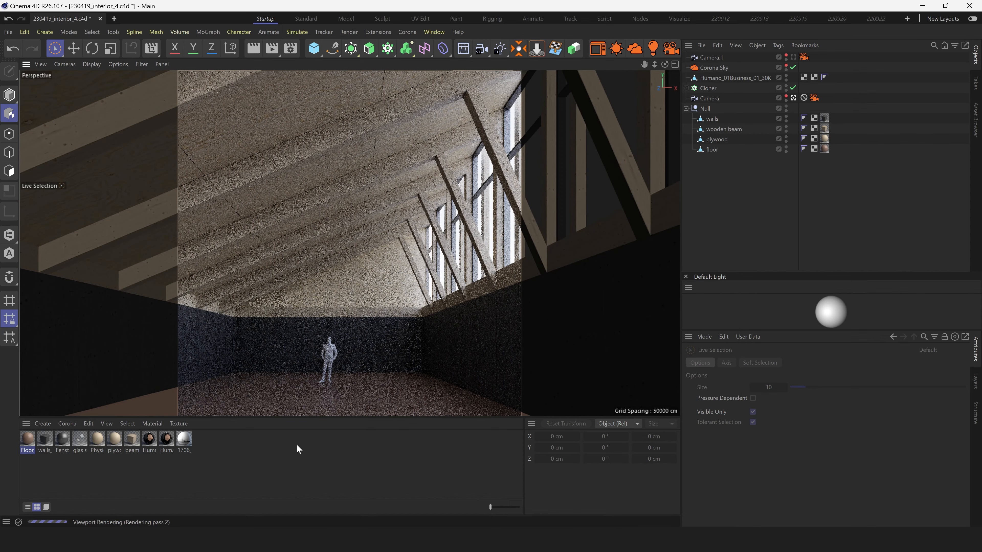
# Set the floor material's diffuse color to H 19°, S 53 %, V 69 % and test-render the camera frame
pyautogui.doubleClick(27, 442)
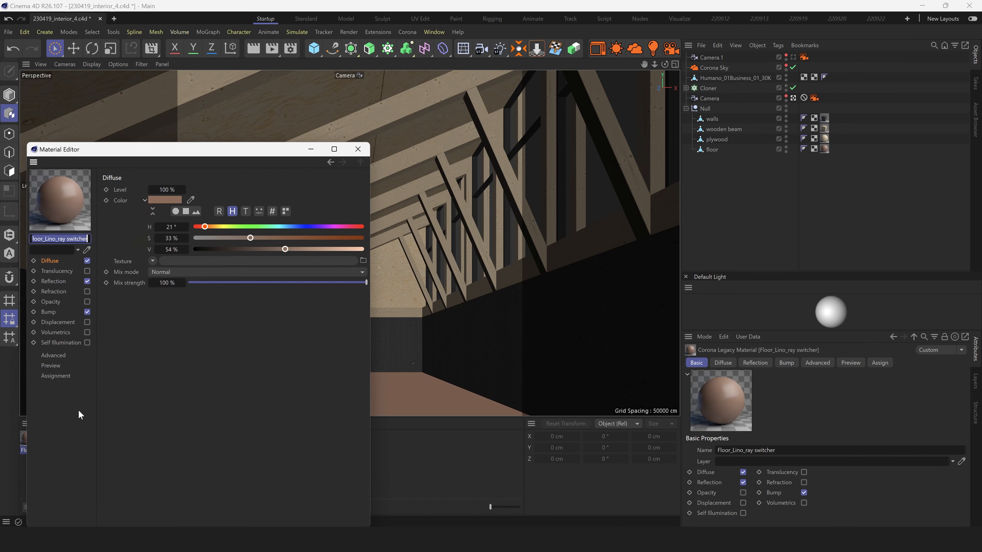
pyautogui.click(287, 238)
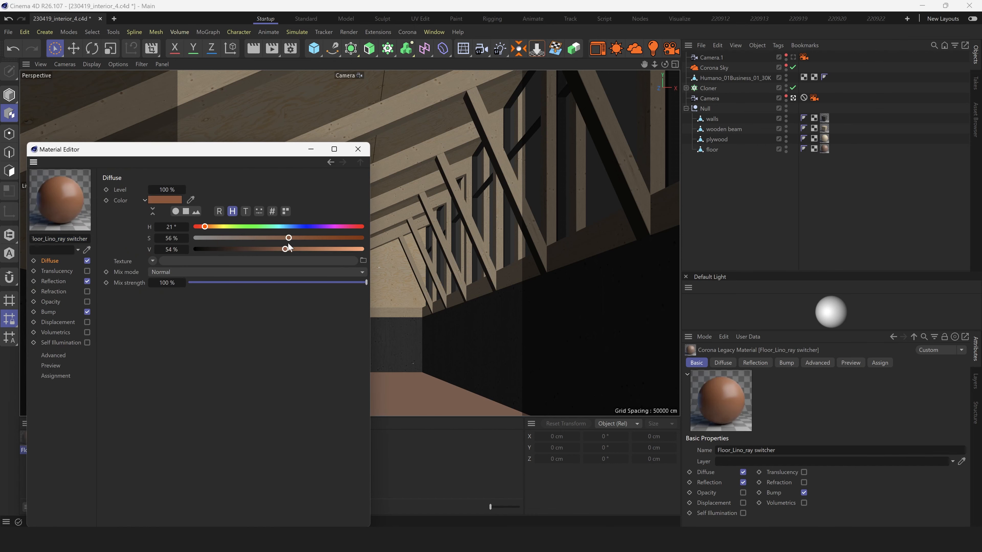
pyautogui.click(201, 227)
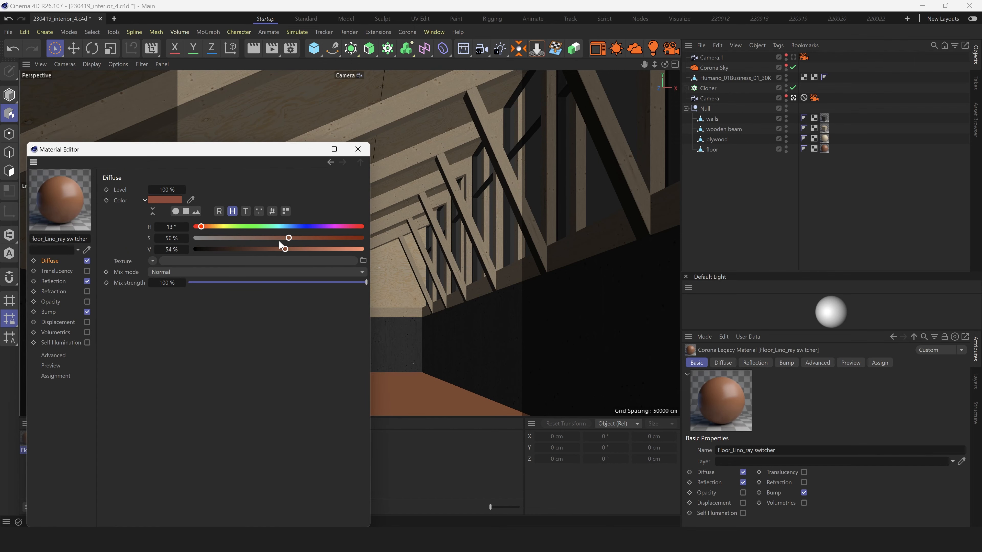
pyautogui.moveTo(290, 249); pyautogui.dragTo(305, 249)
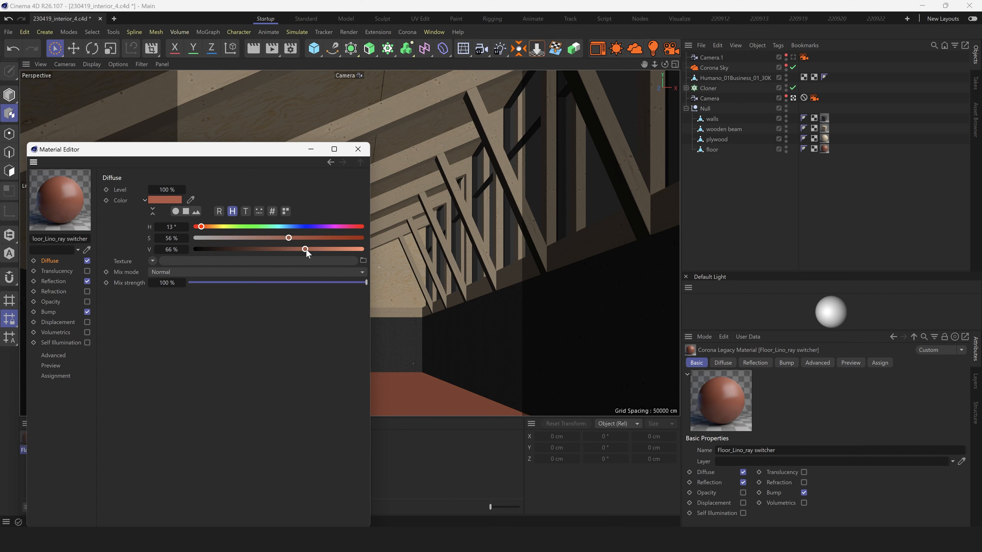
pyautogui.click(323, 249)
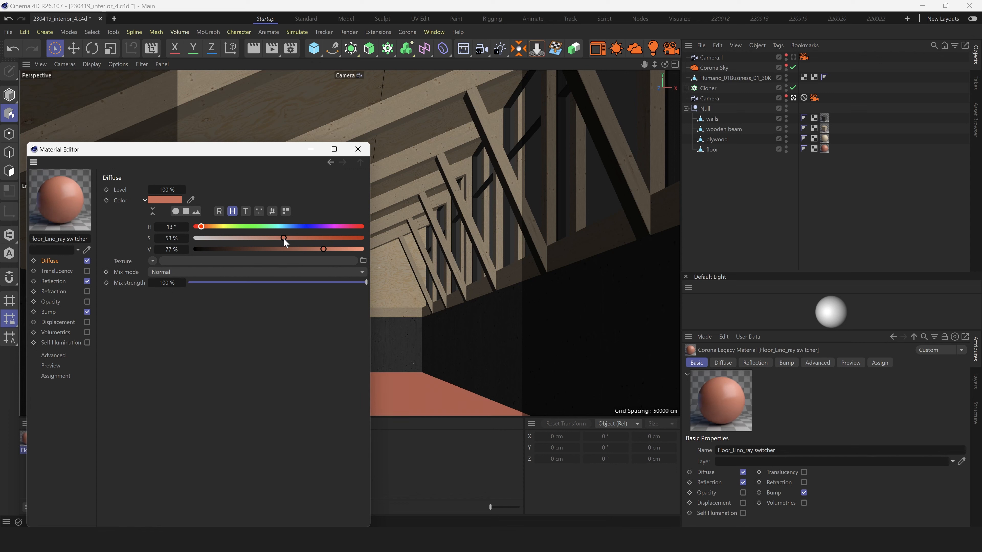
pyautogui.click(204, 226)
pyautogui.moveTo(316, 248); pyautogui.dragTo(310, 248)
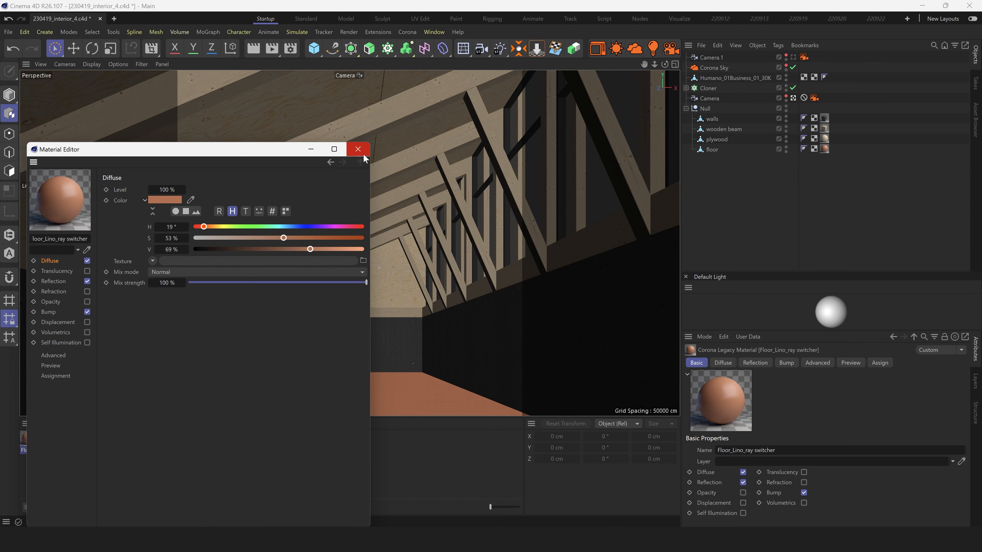
pyautogui.click(357, 149)
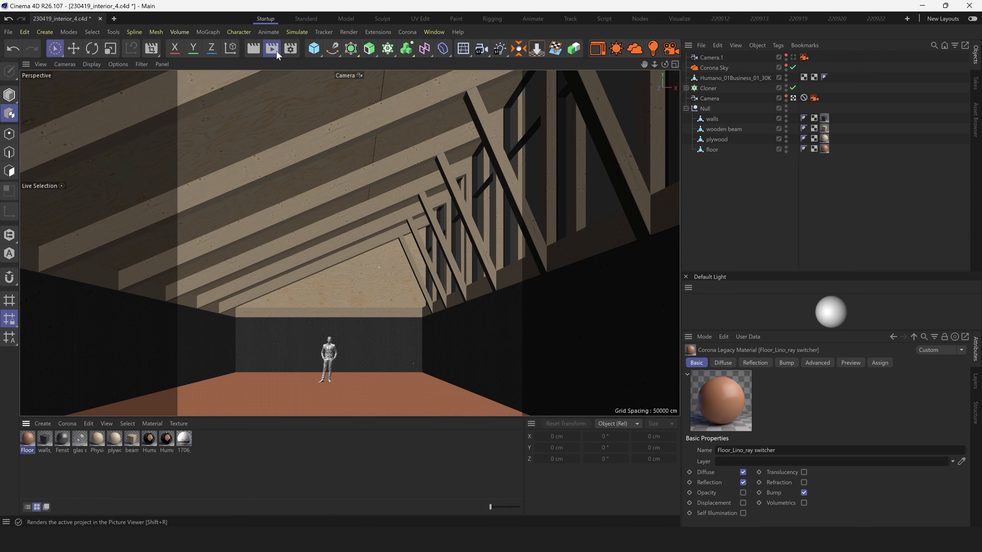
pyautogui.moveTo(178, 70); pyautogui.dragTo(525, 417)
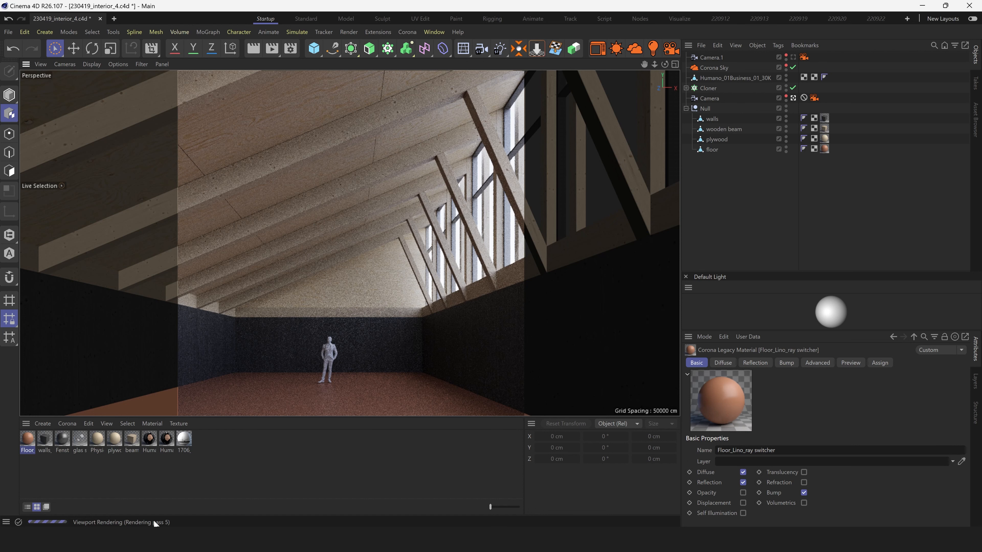
# Create a Corona Ray Switcher material with Floor_Lino_ray switcher as its directly visible and refraction materials
pyautogui.click(719, 129)
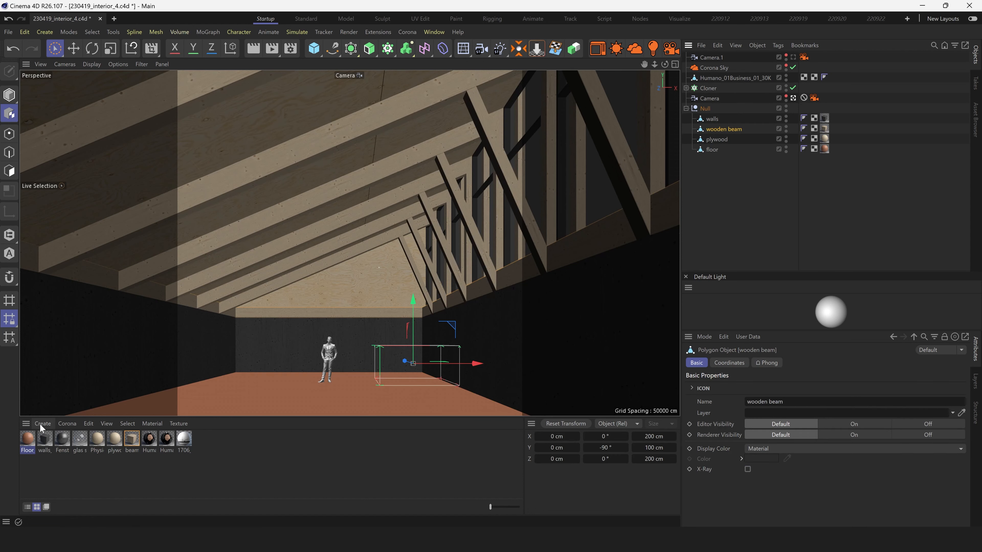
pyautogui.click(66, 424)
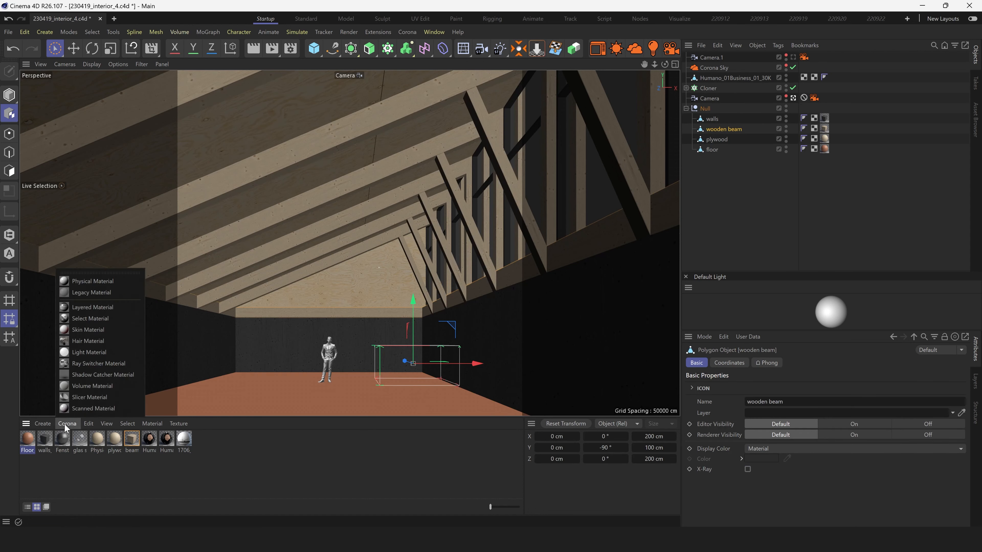
pyautogui.click(99, 362)
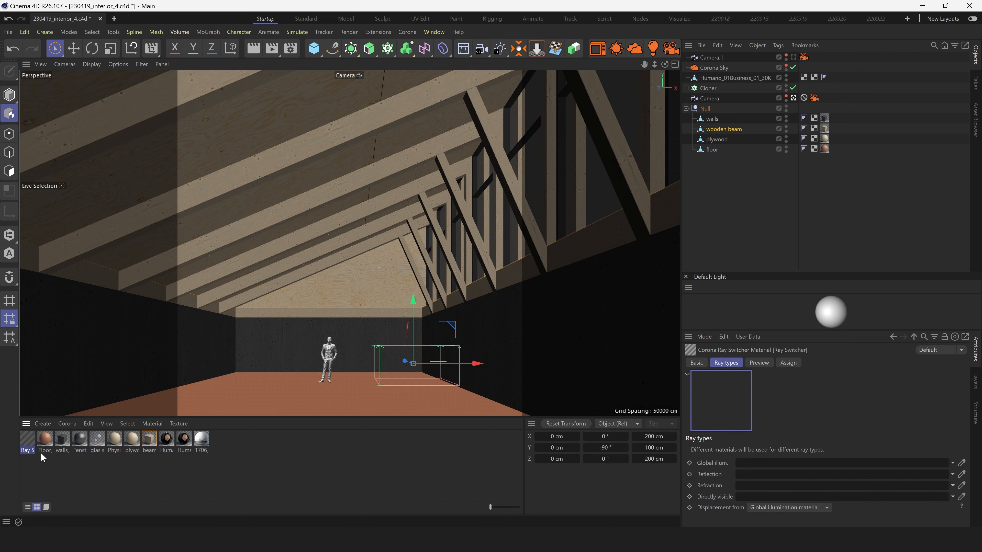
pyautogui.moveTo(47, 442); pyautogui.dragTo(786, 502)
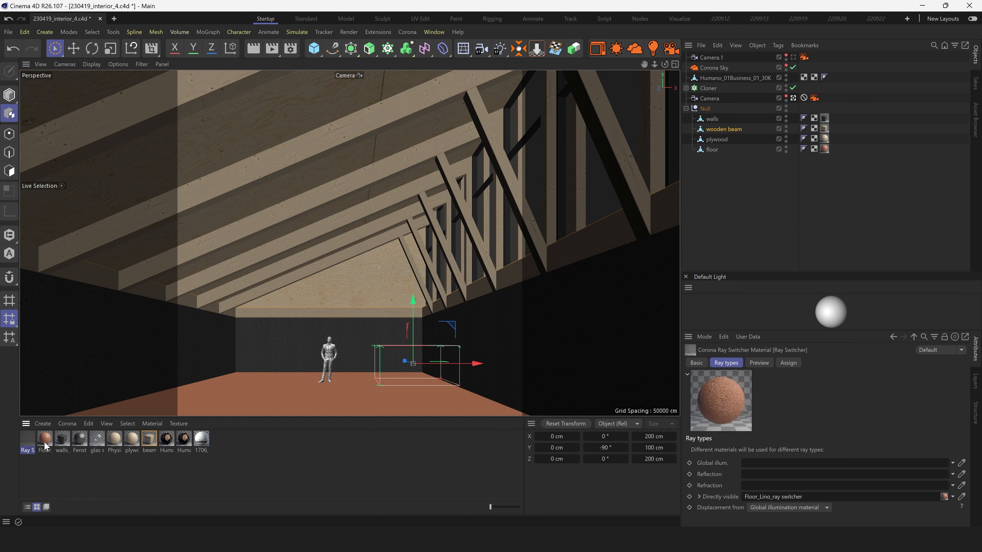
pyautogui.moveTo(640, 469); pyautogui.dragTo(777, 488)
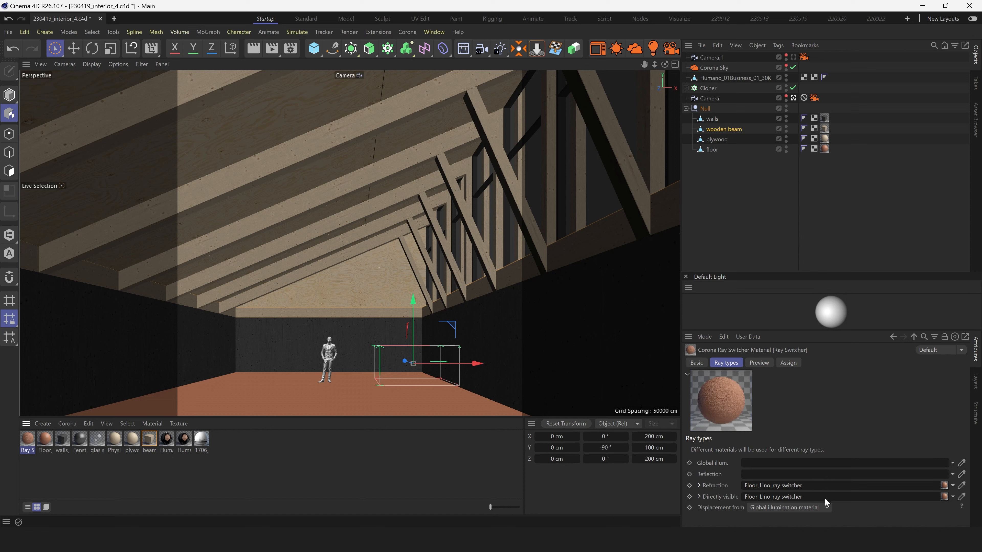
# Duplicate the Floor_Lino_ray switcher material and set the copy's diffuse color saturation to 0 %
pyautogui.click(44, 440)
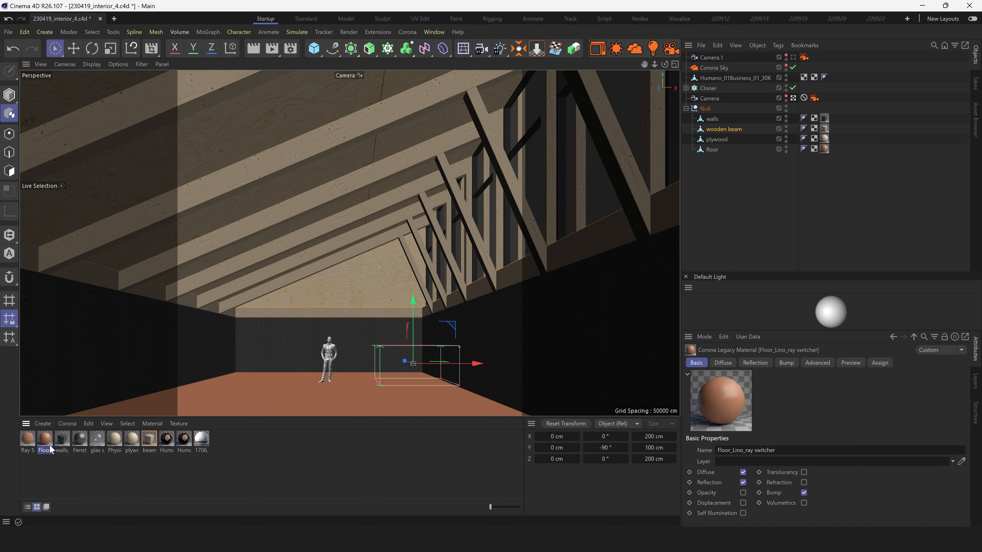
pyautogui.hotkey('ctrl', 'c')
pyautogui.hotkey('ctrl', 'v')
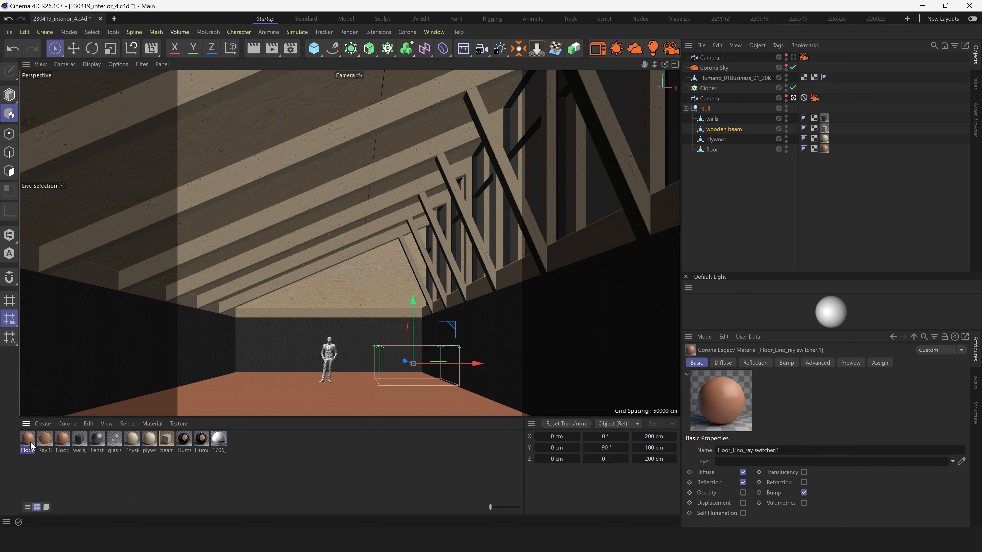
pyautogui.doubleClick(28, 440)
pyautogui.moveTo(232, 239); pyautogui.dragTo(195, 239)
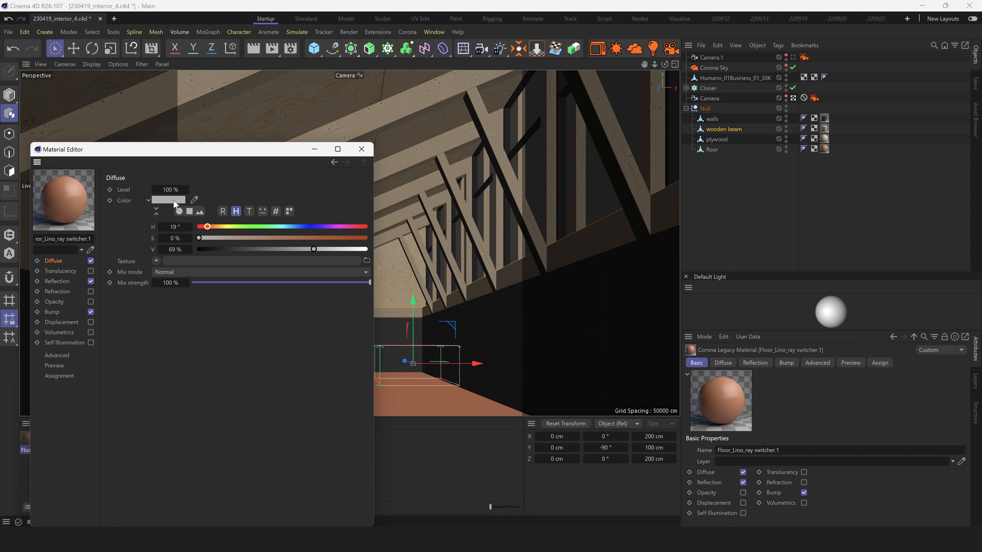
pyautogui.click(361, 150)
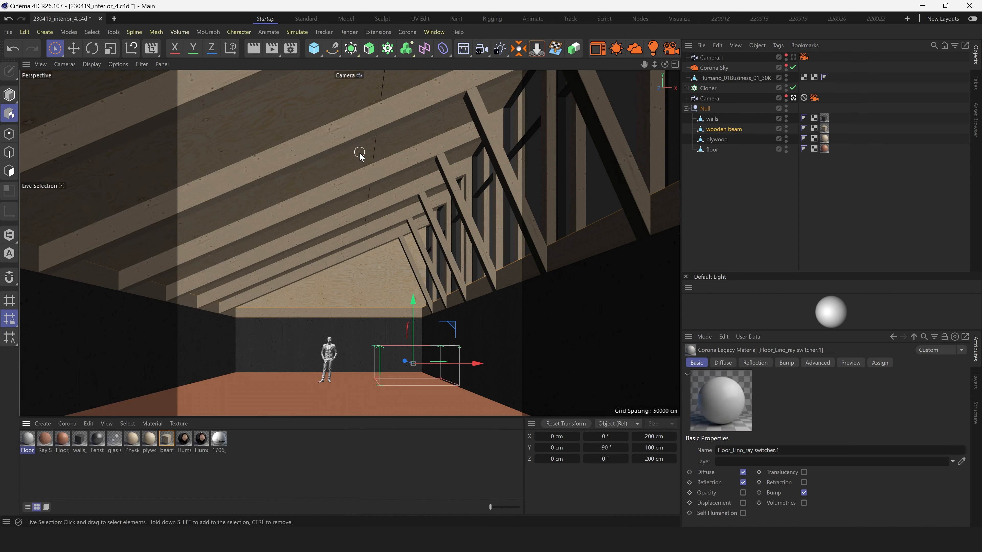
# Assign the grey floor material copy as the Ray Switcher's reflection and global illumination materials
pyautogui.doubleClick(45, 448)
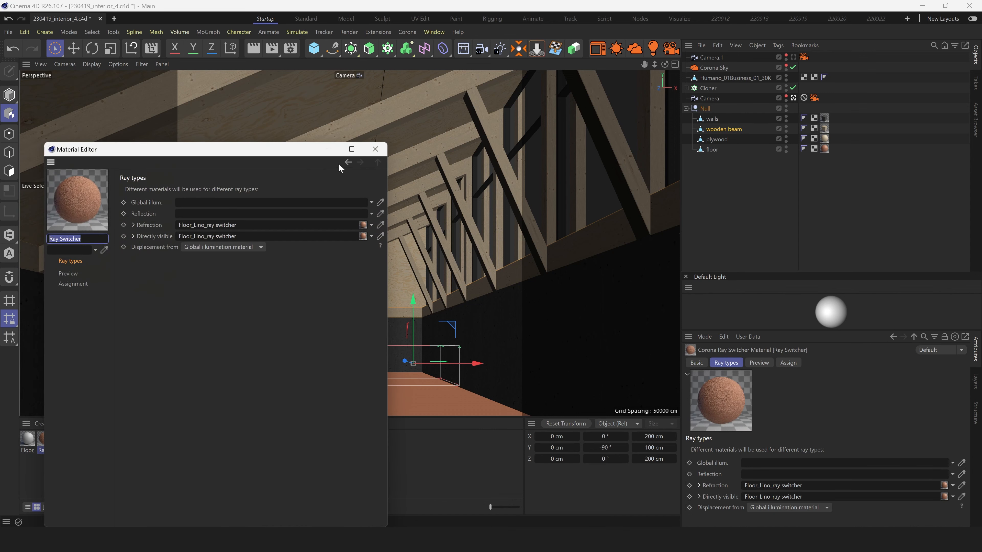
pyautogui.moveTo(270, 156); pyautogui.dragTo(449, 141)
pyautogui.moveTo(27, 440); pyautogui.dragTo(411, 199)
pyautogui.moveTo(28, 439); pyautogui.dragTo(408, 187)
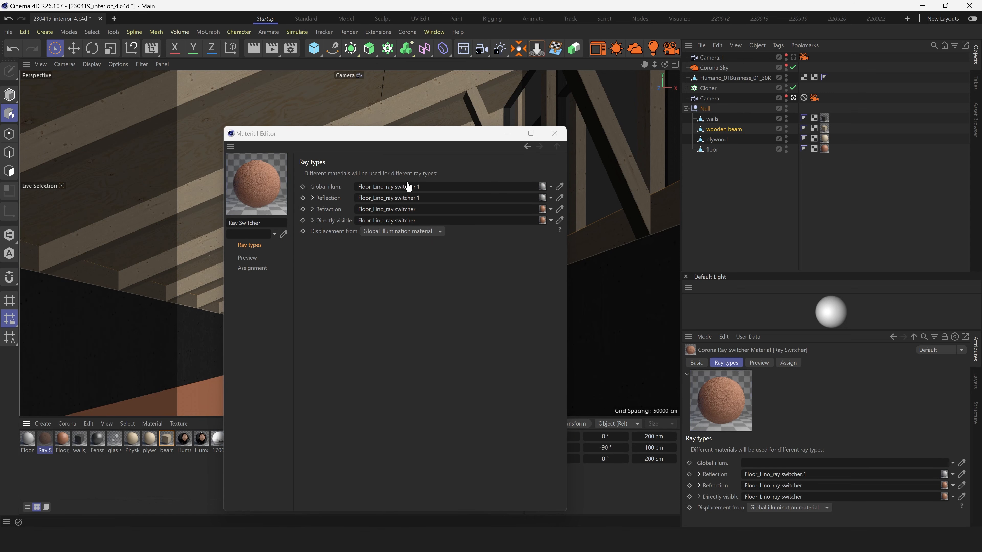
pyautogui.click(554, 133)
# Apply the Ray Switcher material to the floor and test-render the camera frame in the viewport
pyautogui.moveTo(43, 441); pyautogui.dragTo(825, 150)
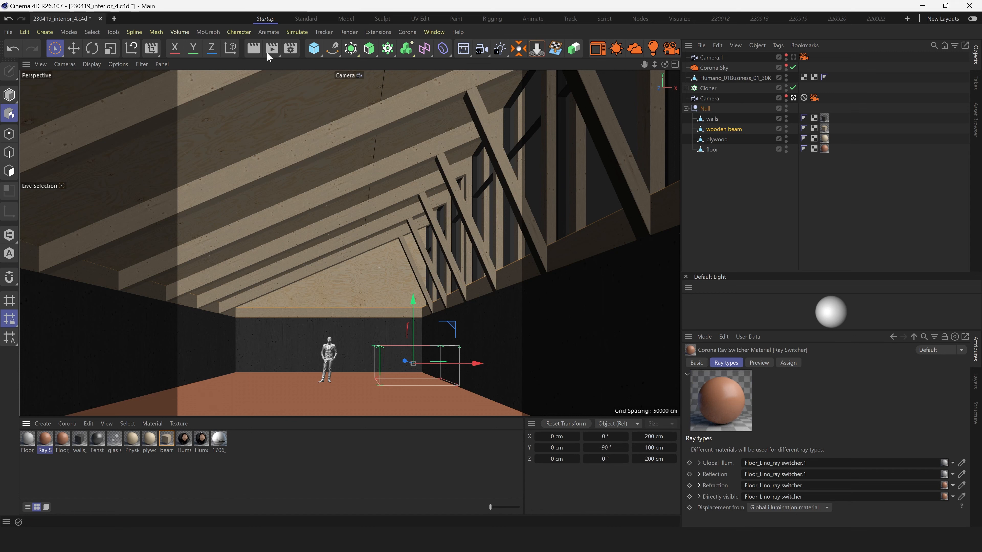
pyautogui.moveTo(179, 72); pyautogui.dragTo(521, 417)
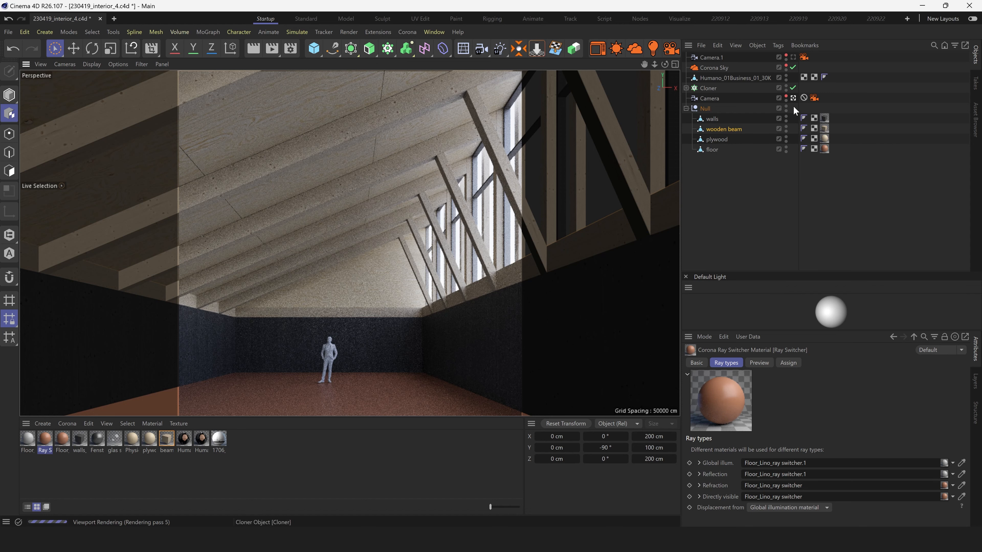
# Add a cylinder to the scene and set the render output's film aspect to Standard (4:3)
pyautogui.click(314, 48)
pyautogui.click(513, 71)
pyautogui.click(293, 53)
pyautogui.click(546, 176)
pyautogui.click(571, 194)
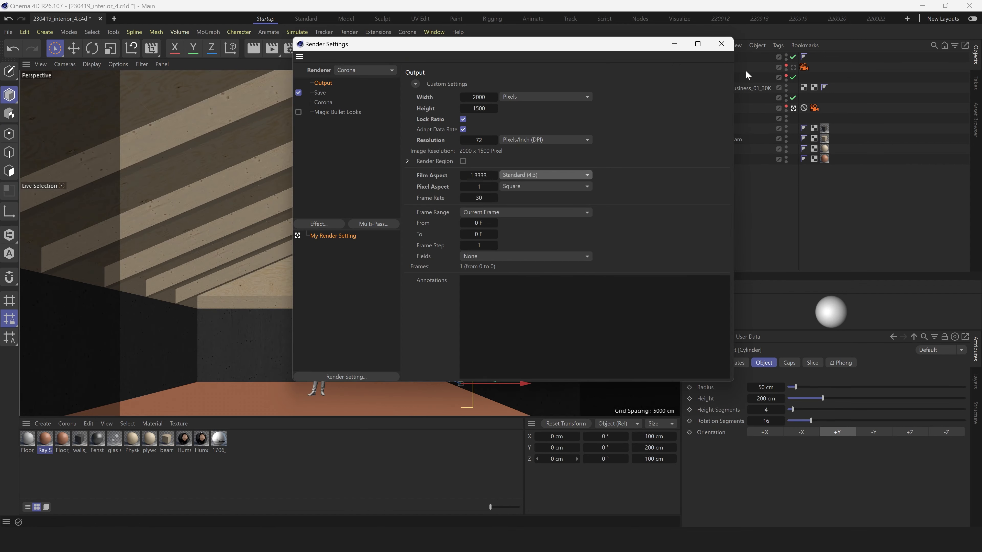
pyautogui.click(727, 44)
# Rotate the cylinder's pitch to -90°, place it at about X -587, Y 167 cm and scale it to about 203 cm in diameter
pyautogui.click(793, 109)
pyautogui.keyDown('alt'); pyautogui.moveTo(484, 248); pyautogui.dragTo(335, 340); pyautogui.keyUp('alt')
pyautogui.press('r')
pyautogui.moveTo(225, 332); pyautogui.dragTo(473, 271)
pyautogui.press('e')
pyautogui.click(793, 109)
pyautogui.press('t')
pyautogui.moveTo(186, 388); pyautogui.dragTo(227, 387)
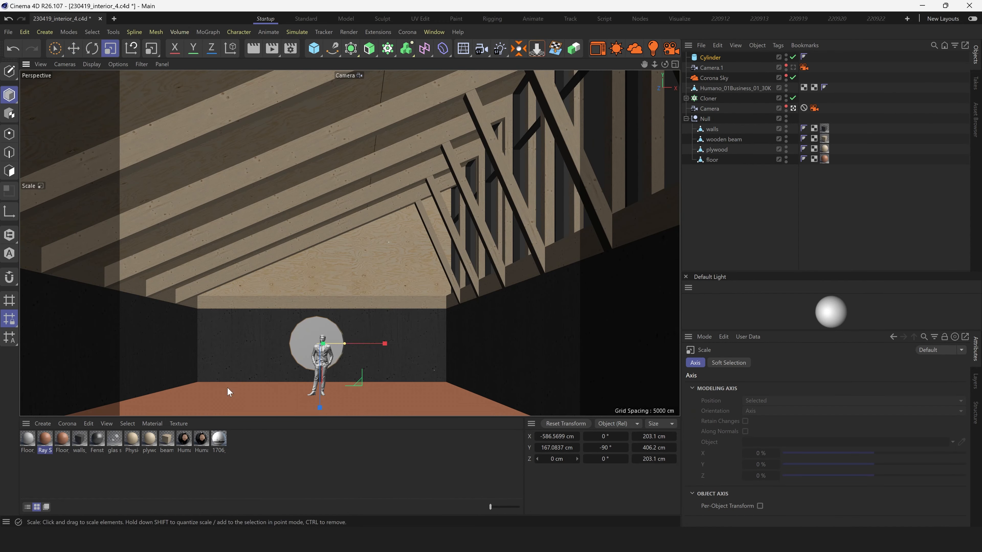
# Move the cylinder to about X -507, Y 312 cm and enlarge it to about 272 cm in diameter and 543 cm in height
pyautogui.press('e')
pyautogui.moveTo(383, 344); pyautogui.dragTo(420, 344)
pyautogui.moveTo(359, 406); pyautogui.dragTo(364, 367)
pyautogui.press('t')
pyautogui.moveTo(553, 310); pyautogui.dragTo(587, 309)
pyautogui.press('e')
pyautogui.moveTo(414, 311)
pyautogui.mouseDown()
pyautogui.moveTo(394, 310)
pyautogui.moveTo(401, 310)
pyautogui.mouseUp()
pyautogui.press('t')
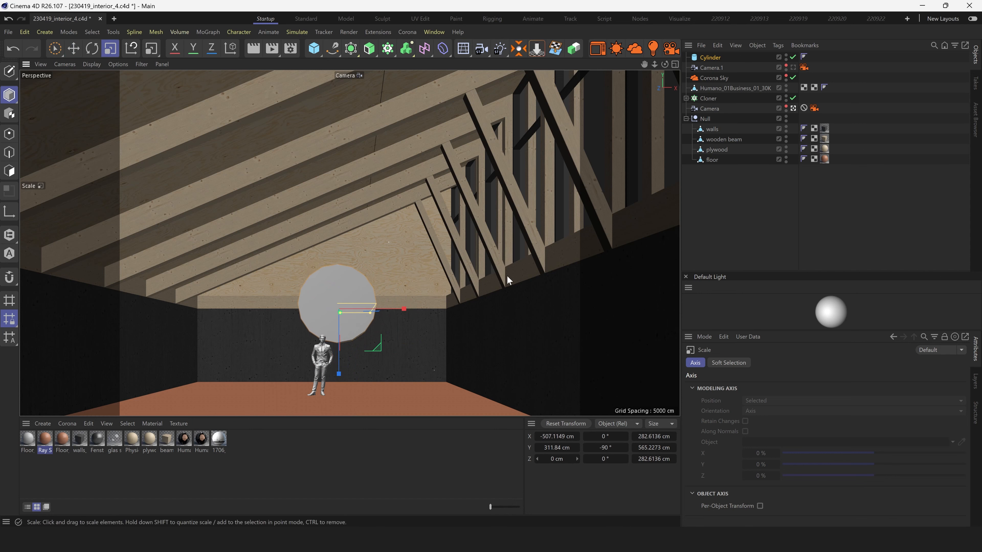
pyautogui.moveTo(507, 275); pyautogui.dragTo(497, 275)
# Hide the human figure, set the cylinder to 40 rotation segments and deselect it
pyautogui.click(786, 86)
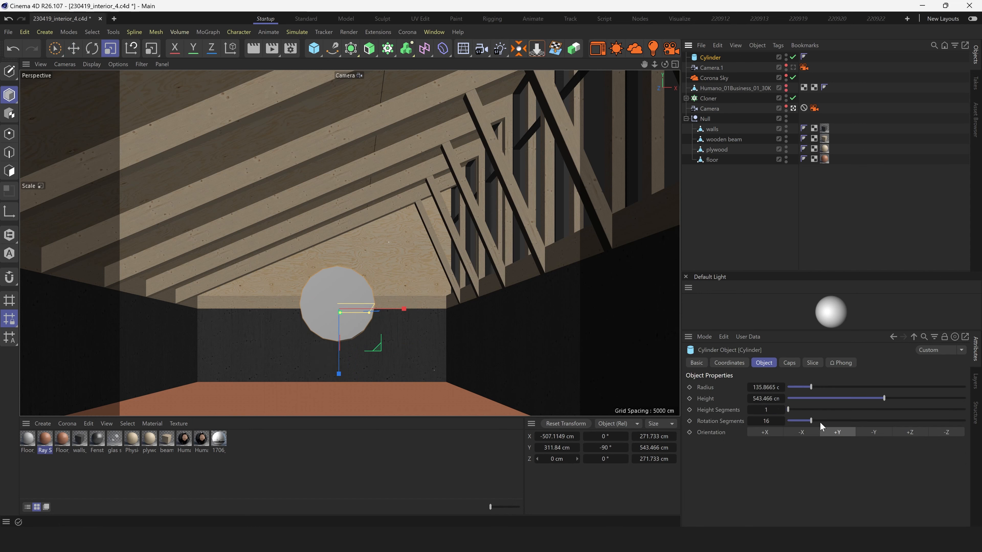
pyautogui.moveTo(810, 421); pyautogui.dragTo(853, 421)
pyautogui.click(763, 421)
pyautogui.click(708, 249)
pyautogui.press('space')
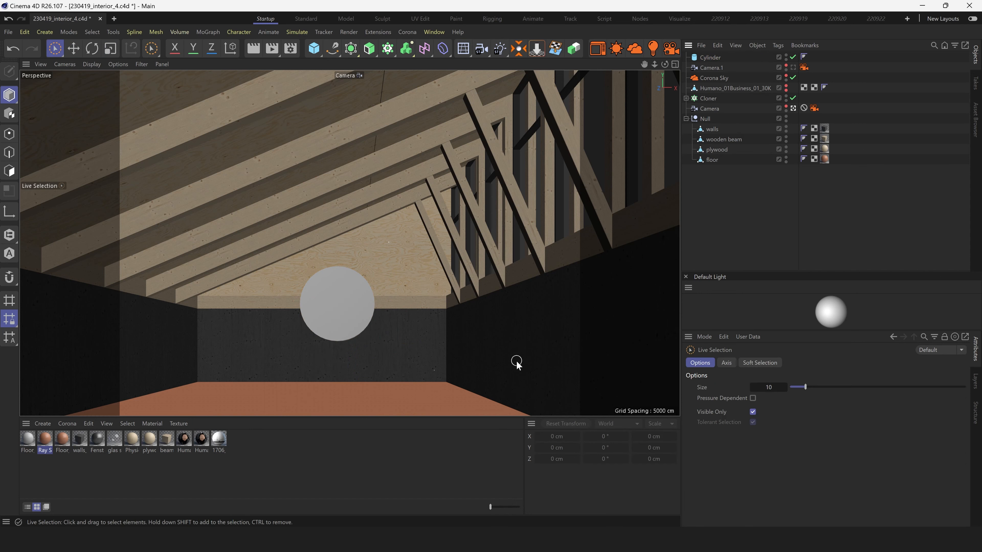
# Select the cylinder and raise it slightly to about Y 319 cm
pyautogui.click(375, 315)
pyautogui.click(345, 313)
pyautogui.click(345, 314)
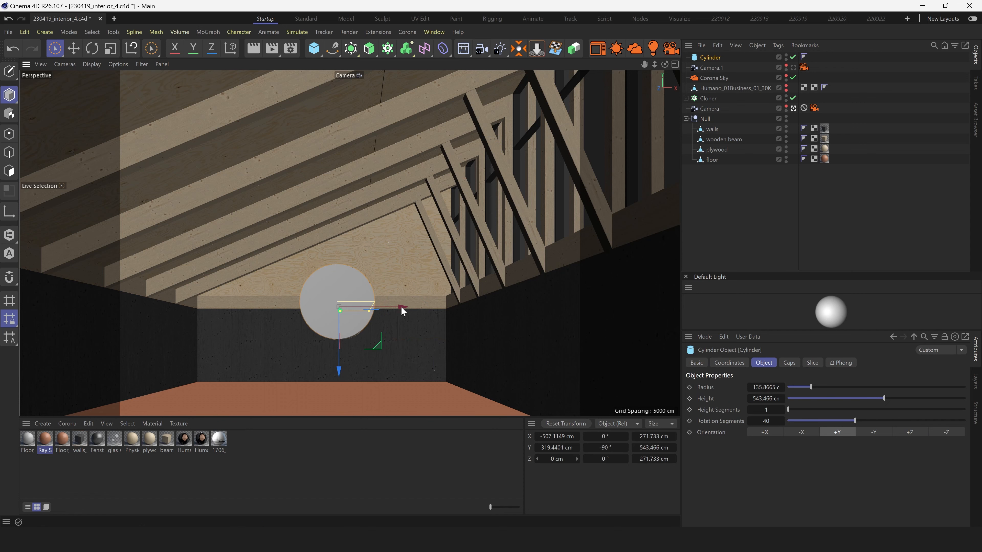
# Rescale the cylinder, check its placement from a free viewpoint and through the Camera, and disable and deselect it
pyautogui.press('t')
pyautogui.moveTo(398, 376); pyautogui.dragTo(430, 346)
pyautogui.press('e')
pyautogui.click(793, 108)
pyautogui.keyDown('alt'); pyautogui.moveTo(541, 206); pyautogui.dragTo(576, 186); pyautogui.keyUp('alt')
pyautogui.click(793, 109)
pyautogui.press('t')
pyautogui.moveTo(432, 323); pyautogui.dragTo(489, 297)
pyautogui.press('q')
pyautogui.click(619, 335)
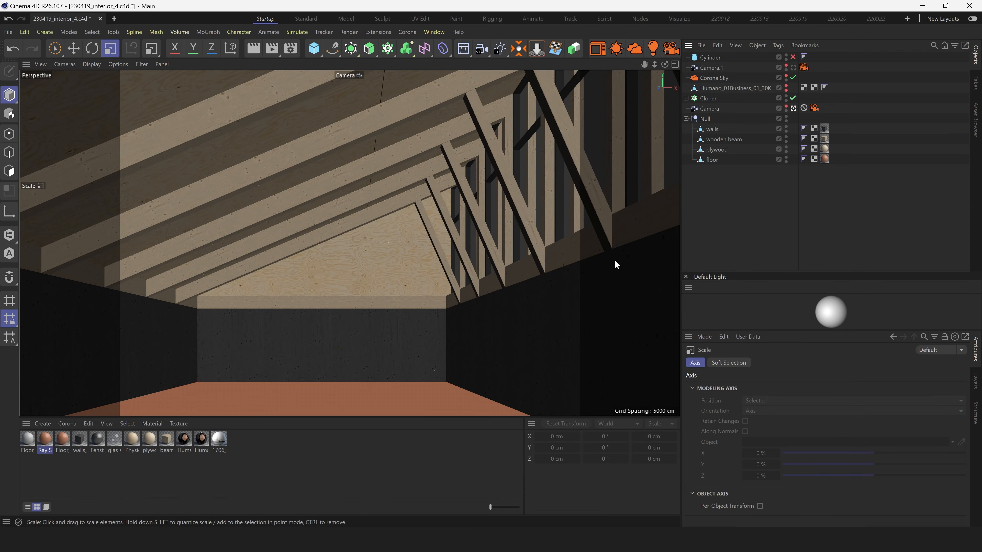
# Set the render output's film aspect to Square (1:1) and close the render settings
pyautogui.click(290, 48)
pyautogui.click(546, 176)
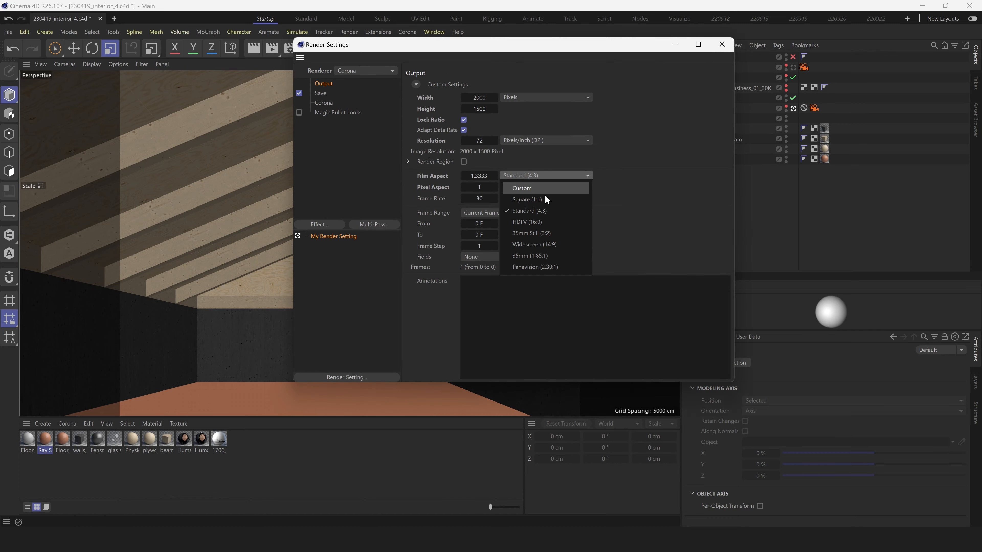
pyautogui.click(526, 199)
pyautogui.click(273, 380)
# Open the werkhalle category of the 02_interior assets and add the besen asset to the scene
pyautogui.click(974, 123)
pyautogui.click(689, 137)
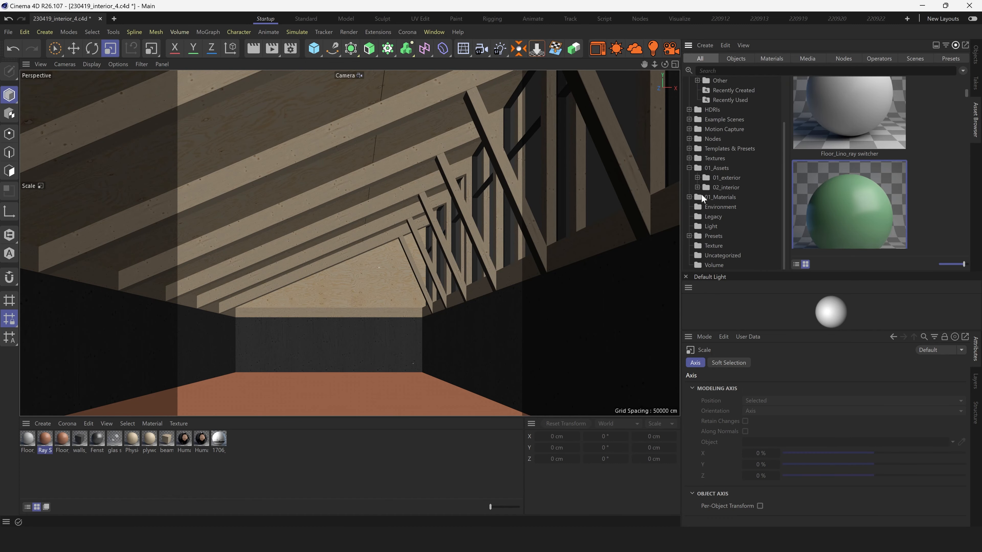
pyautogui.click(698, 187)
pyautogui.scroll(-5, 723, 185)
pyautogui.click(728, 187)
pyautogui.scroll(-4, 836, 183)
pyautogui.scroll(-3, 837, 186)
pyautogui.doubleClick(864, 187)
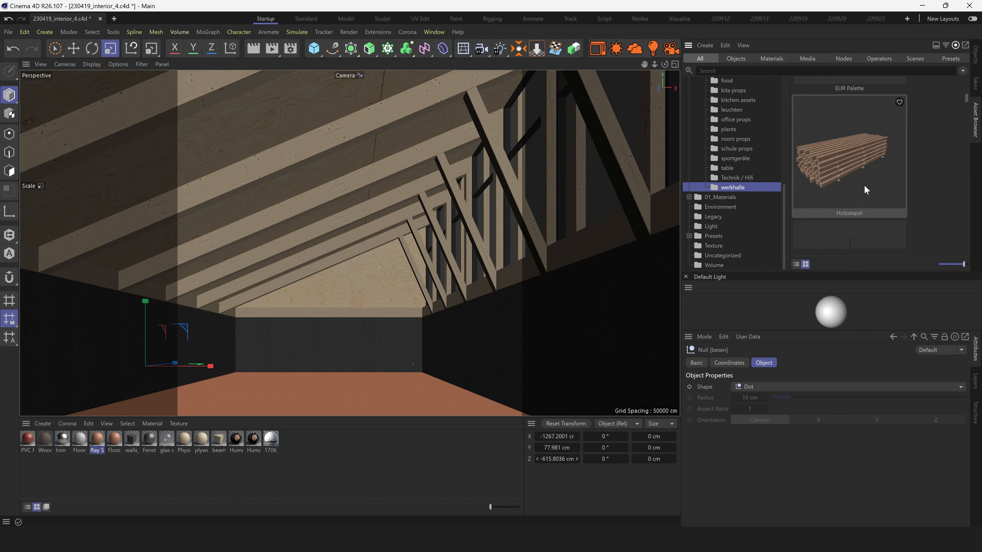
# Add the Kartons, Werkbänke and Werkbank + Brett assets from the werkhalle category and return to the object list
pyautogui.scroll(-3, 864, 188)
pyautogui.doubleClick(862, 190)
pyautogui.scroll(-2, 861, 190)
pyautogui.doubleClick(862, 191)
pyautogui.scroll(-5, 870, 183)
pyautogui.scroll(3, 854, 134)
pyautogui.scroll(-3, 847, 166)
pyautogui.doubleClick(842, 177)
pyautogui.scroll(2, 851, 173)
pyautogui.doubleClick(852, 170)
pyautogui.click(975, 55)
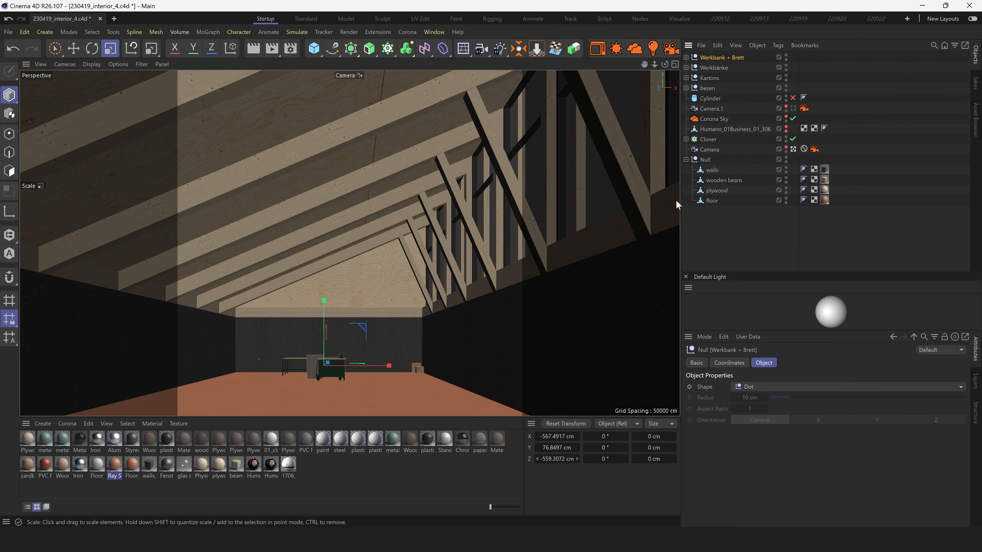
pyautogui.click(730, 232)
# Leave the camera view and place the Kartons group inside the room at about X -268, Y 0, Z -851 cm
pyautogui.click(793, 150)
pyautogui.scroll(-5, 511, 250)
pyautogui.press('space')
pyautogui.click(358, 364)
pyautogui.scroll(10, 358, 364)
pyautogui.click(709, 79)
pyautogui.scroll(-10, 407, 285)
pyautogui.keyDown('alt'); pyautogui.moveTo(407, 285); pyautogui.dragTo(314, 294); pyautogui.keyUp('alt')
pyautogui.press('r')
pyautogui.keyDown('alt'); pyautogui.moveTo(446, 241); pyautogui.dragTo(367, 258); pyautogui.keyUp('alt')
pyautogui.scroll(5, 434, 267)
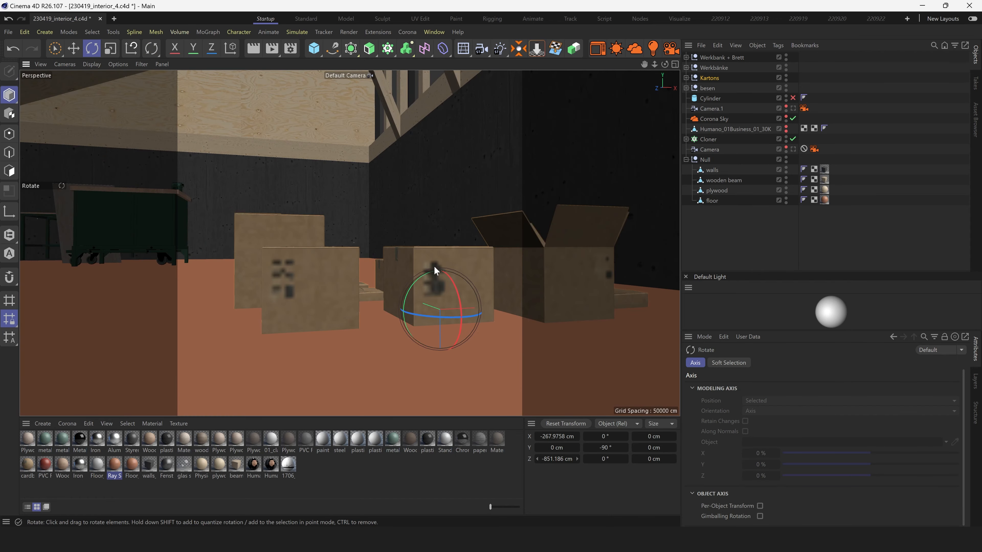
# Isolate the walls object in point mode, box-select its lower row of points and show the full scene again
pyautogui.scroll(-6, 333, 314)
pyautogui.click(332, 316)
pyautogui.scroll(5, 367, 280)
pyautogui.keyDown('alt'); pyautogui.moveTo(456, 271); pyautogui.dragTo(317, 270); pyautogui.keyUp('alt')
pyautogui.click(318, 255)
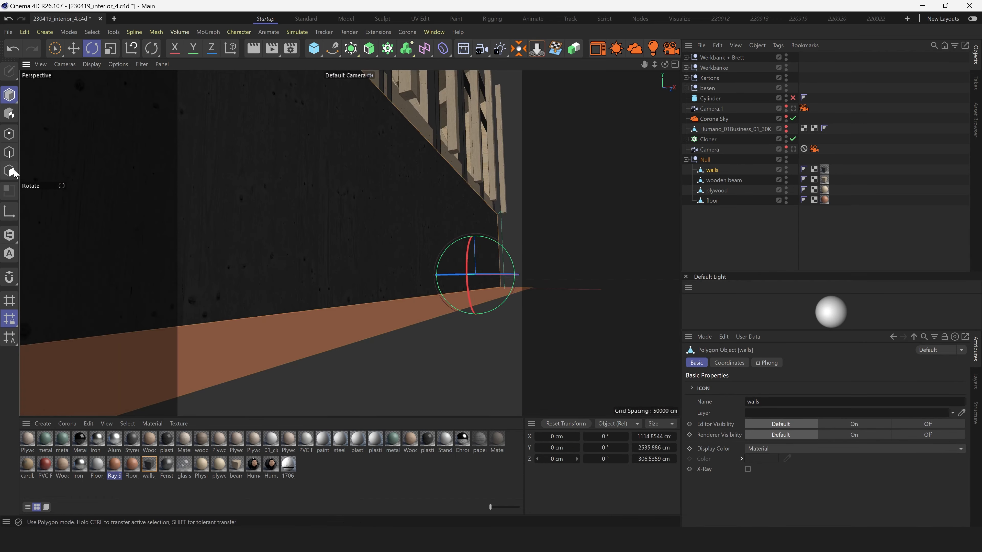
pyautogui.click(14, 171)
pyautogui.scroll(-8, 349, 271)
pyautogui.keyDown('alt'); pyautogui.moveTo(294, 371); pyautogui.dragTo(402, 247, button='middle'); pyautogui.keyUp('alt')
pyautogui.press('0')
pyautogui.click(10, 235)
pyautogui.click(9, 133)
pyautogui.moveTo(593, 257); pyautogui.dragTo(79, 349)
pyautogui.keyDown('alt'); pyautogui.moveTo(309, 267); pyautogui.dragTo(371, 275); pyautogui.keyUp('alt')
pyautogui.click(9, 235)
pyautogui.keyDown('alt'); pyautogui.moveTo(431, 273); pyautogui.dragTo(454, 282); pyautogui.keyUp('alt')
pyautogui.scroll(8, 454, 283)
pyautogui.moveTo(55, 48); pyautogui.dragTo(76, 66)
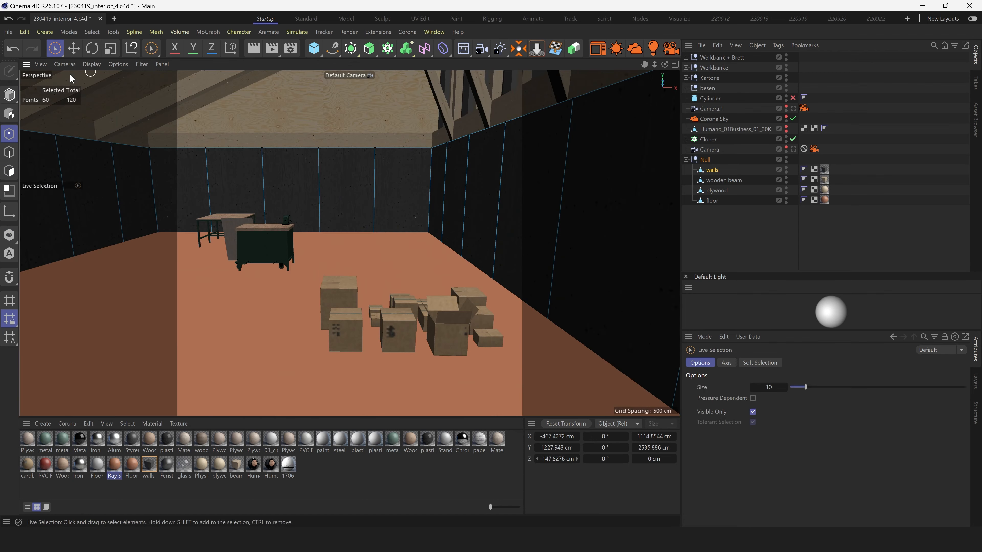
# Return to object editing and move the Werkbänke group forward in the room to about Z -1109 cm
pyautogui.click(9, 95)
pyautogui.click(416, 248)
pyautogui.keyDown('alt'); pyautogui.moveTo(387, 325); pyautogui.dragTo(528, 237); pyautogui.keyUp('alt')
pyautogui.click(709, 79)
pyautogui.scroll(-5, 439, 278)
pyautogui.scroll(6, 529, 237)
pyautogui.click(714, 68)
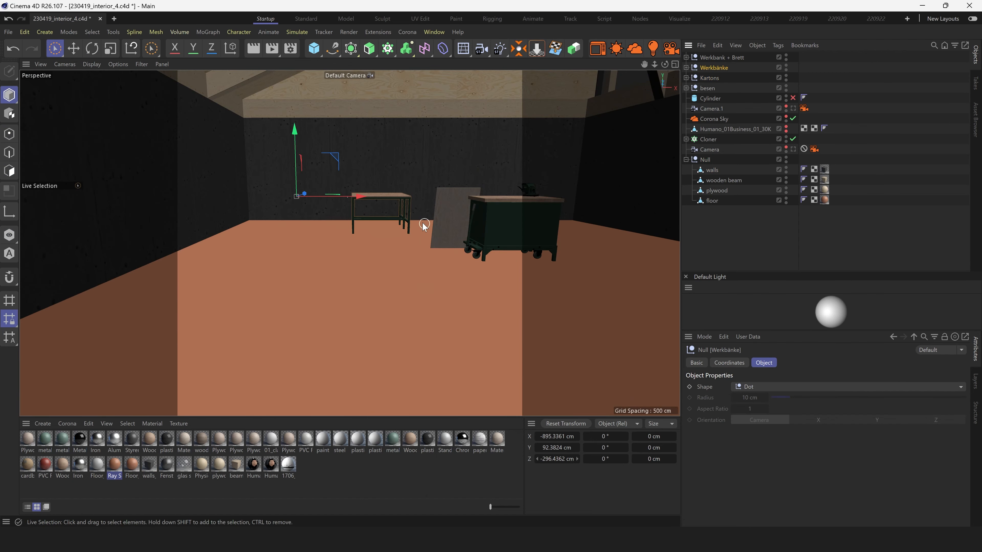
pyautogui.scroll(-5, 422, 223)
pyautogui.keyDown('alt'); pyautogui.moveTo(423, 223); pyautogui.dragTo(391, 232); pyautogui.keyUp('alt')
# Set the render output's film aspect back to Standard (4:3) and close the render settings
pyautogui.click(291, 49)
pyautogui.click(518, 176)
pyautogui.click(516, 204)
pyautogui.click(673, 43)
# Isolate the Werkbänke group and gather its loose tabletop objects into an assets null inside its upper Null
pyautogui.keyDown('alt'); pyautogui.moveTo(328, 239); pyautogui.dragTo(371, 240); pyautogui.keyUp('alt')
pyautogui.moveTo(235, 221)
pyautogui.mouseDown()
pyautogui.moveTo(256, 211)
pyautogui.moveTo(248, 232)
pyautogui.mouseUp()
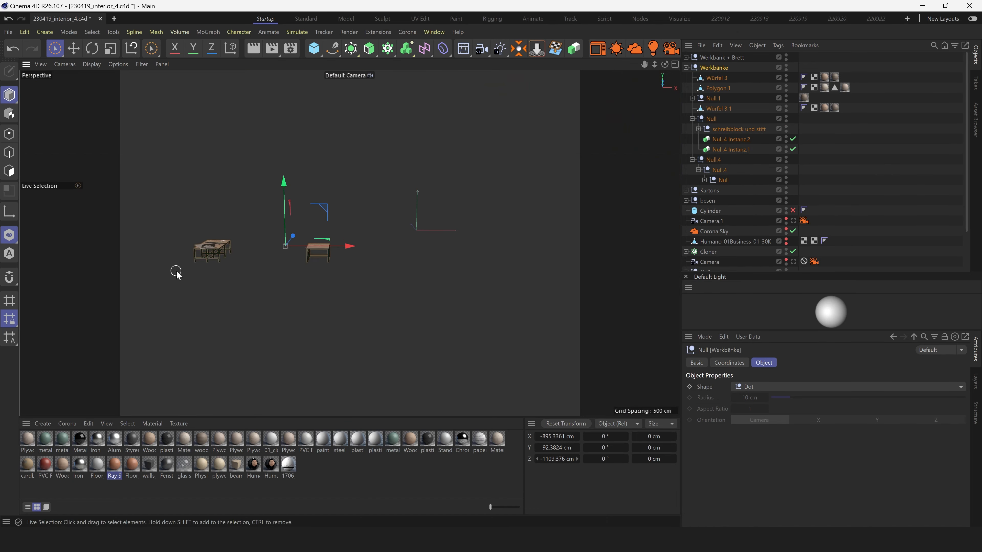
pyautogui.hotkey('ctrl', 'z')
pyautogui.hotkey('ctrl', 'z')
pyautogui.click(718, 79)
pyautogui.hotkey('ctrl', 'z')
pyautogui.hotkey('ctrl', 'z')
pyautogui.hotkey('ctrl', 'z')
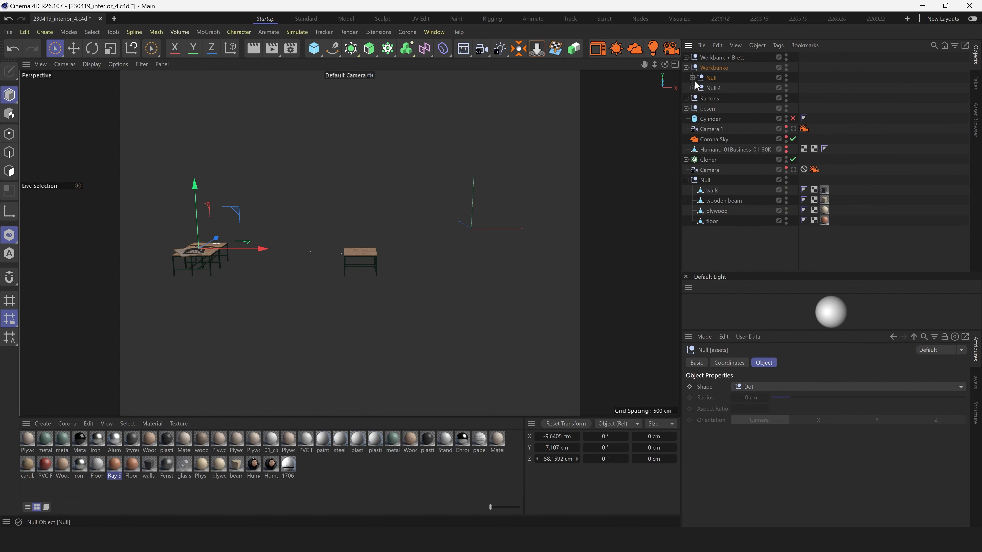
pyautogui.click(700, 78)
pyautogui.keyDown('alt'); pyautogui.moveTo(541, 255); pyautogui.dragTo(365, 259); pyautogui.keyUp('alt')
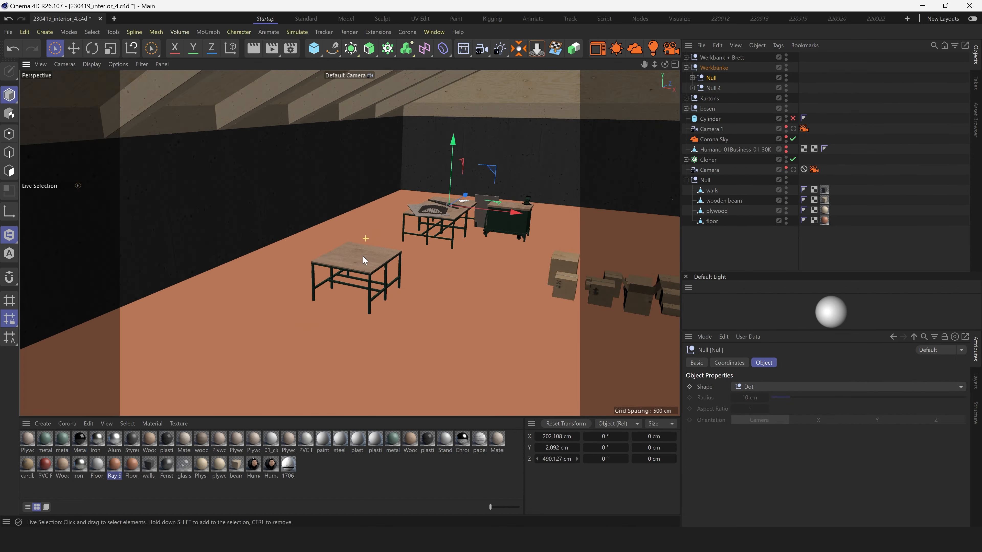
pyautogui.hotkey('ctrl', 'z')
pyautogui.hotkey('ctrl', 'z')
pyautogui.hotkey('ctrl', 'z')
# Select the collapsed Werkbank + Brett group and rotate its heading to -90°
pyautogui.press('r')
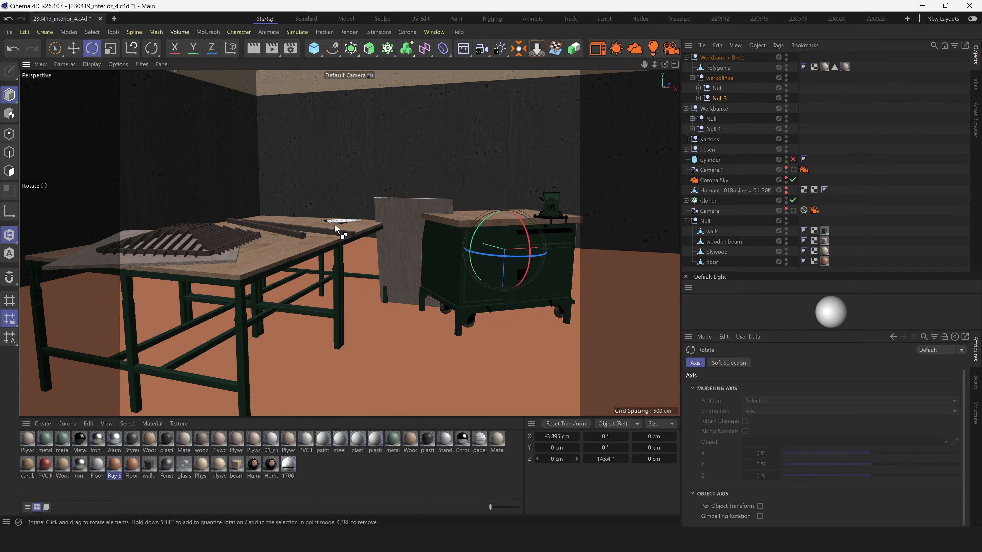
pyautogui.click(686, 57)
pyautogui.click(722, 57)
pyautogui.moveTo(386, 217); pyautogui.dragTo(273, 169)
pyautogui.scroll(-5, 273, 169)
pyautogui.scroll(3, 530, 272)
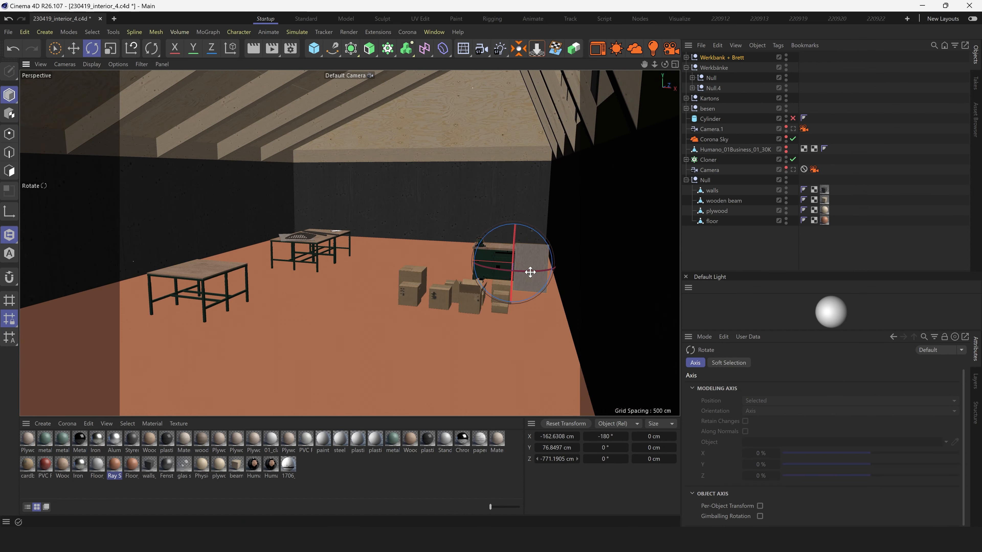
pyautogui.moveTo(530, 272); pyautogui.dragTo(616, 257)
# Move the Werkbank + Brett group against the left wall at floor level, to about X -1027, Y 56, Z -771 cm
pyautogui.press('e')
pyautogui.moveTo(502, 271); pyautogui.dragTo(254, 252)
pyautogui.keyDown('alt'); pyautogui.moveTo(255, 252); pyautogui.dragTo(327, 282, button='middle'); pyautogui.keyUp('alt')
pyautogui.moveTo(286, 211); pyautogui.dragTo(285, 220)
pyautogui.scroll(4, 240, 252)
# Switch the viewport to look through the Camera object, then select the Werkbänke group and collapse it
pyautogui.click(793, 129)
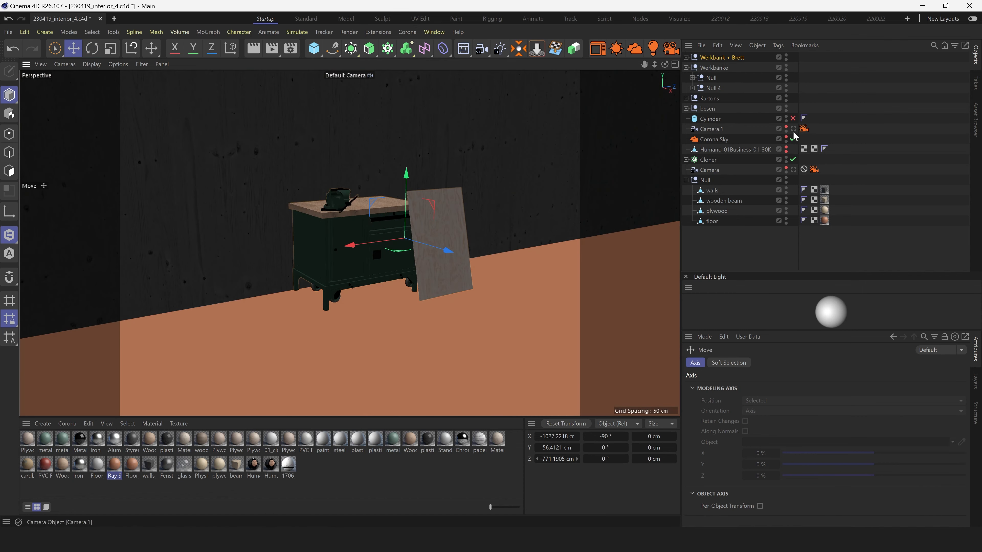
pyautogui.click(793, 170)
pyautogui.click(719, 68)
pyautogui.click(701, 78)
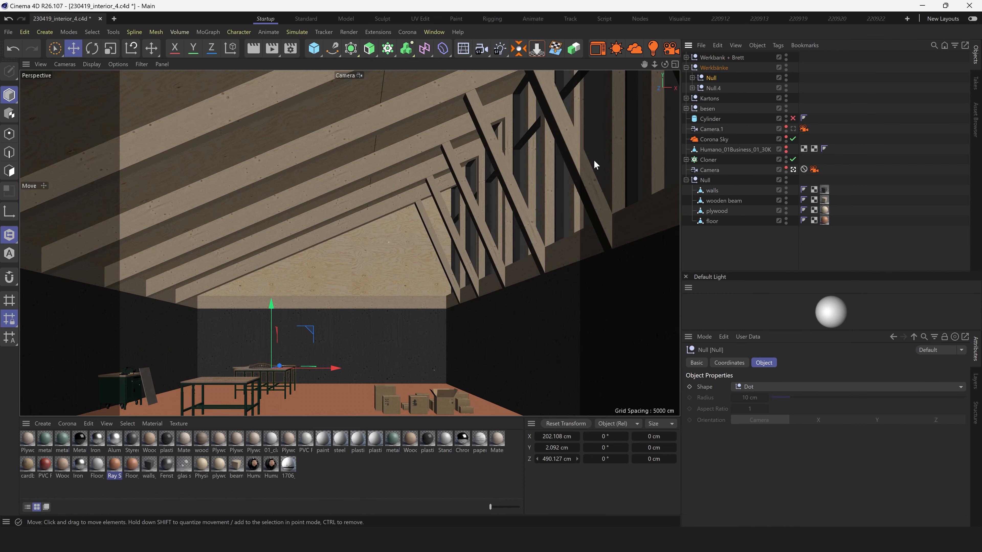
pyautogui.click(714, 68)
pyautogui.click(686, 68)
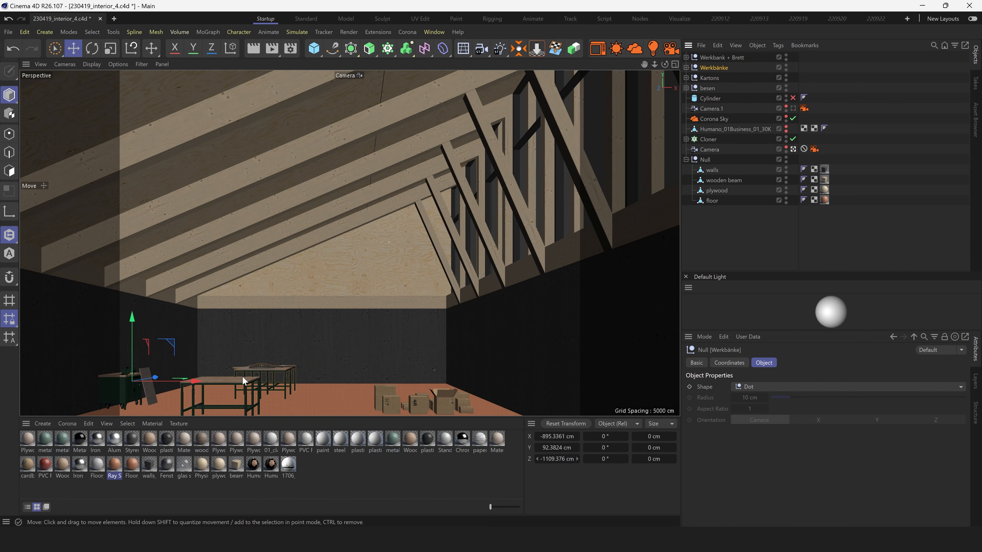
# Set the render output's film aspect to Square (1:1) and shift the Werkbänke tables slightly sideways away from the left wall
pyautogui.click(290, 50)
pyautogui.click(539, 174)
pyautogui.click(533, 194)
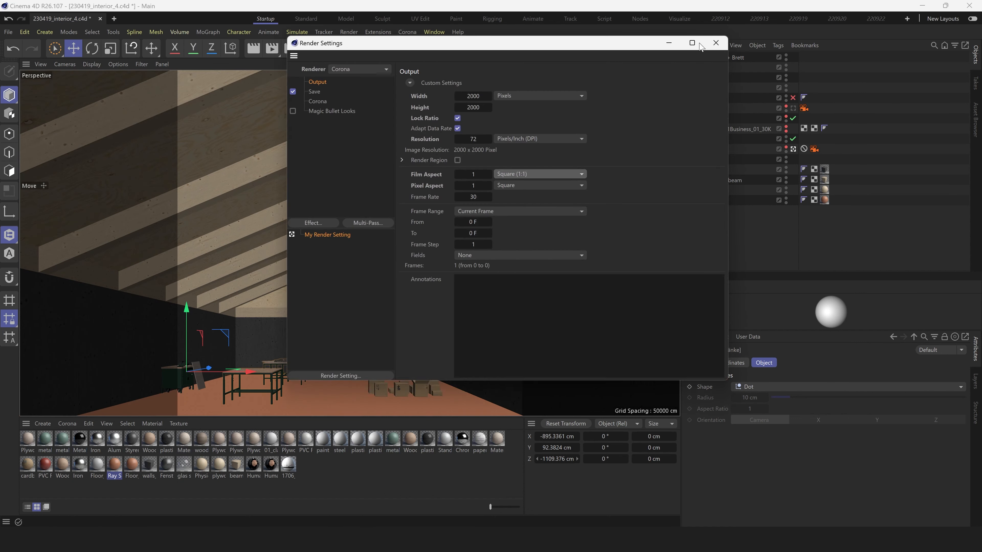
pyautogui.click(710, 43)
pyautogui.moveTo(244, 373); pyautogui.dragTo(204, 372)
pyautogui.click(719, 257)
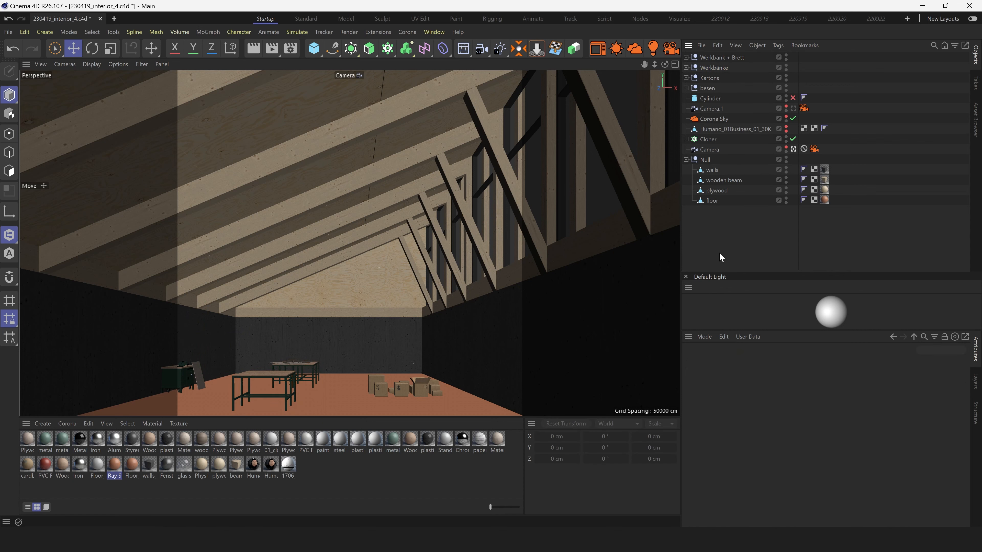
# Turn the Kartons group by about 95° and move it against the right wall in the foreground of the camera view
pyautogui.click(709, 78)
pyautogui.press('r')
pyautogui.moveTo(423, 401); pyautogui.dragTo(534, 395)
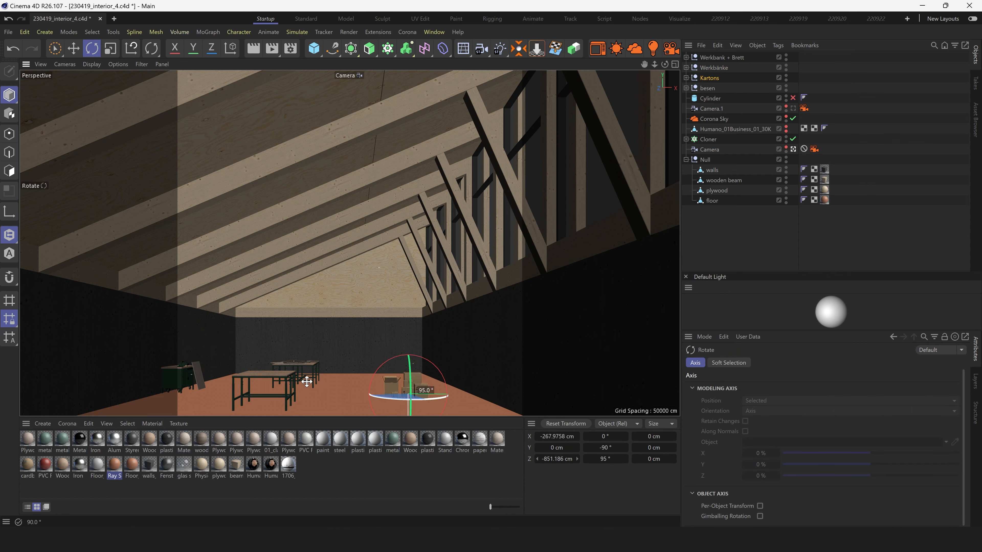
pyautogui.press('e')
pyautogui.moveTo(425, 395); pyautogui.dragTo(499, 405)
pyautogui.click(510, 357)
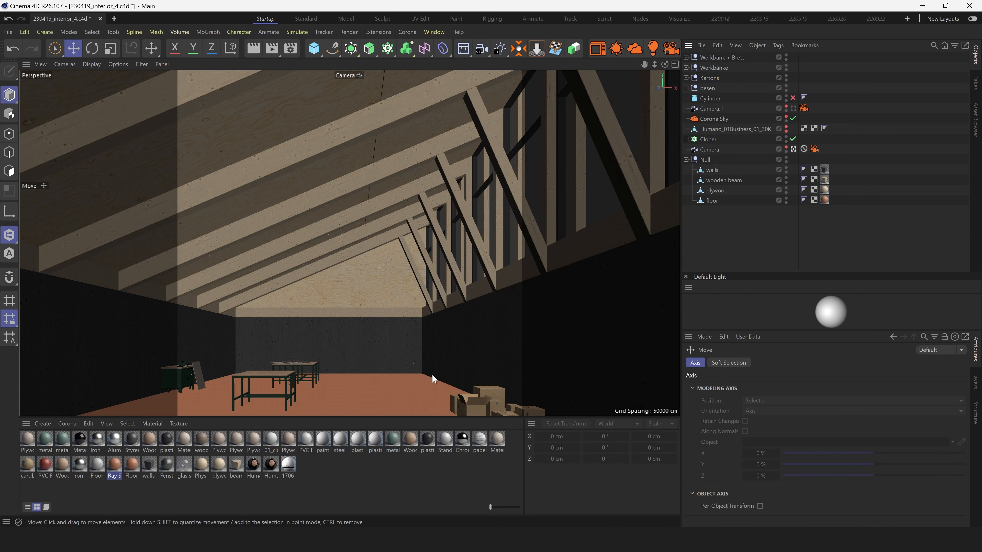
# Bring the besen group over to the right wall and rotate its heading to 90°
pyautogui.click(707, 89)
pyautogui.moveTo(215, 366); pyautogui.dragTo(488, 366)
pyautogui.click(793, 149)
pyautogui.keyDown('alt'); pyautogui.moveTo(421, 236); pyautogui.dragTo(510, 243); pyautogui.keyUp('alt')
pyautogui.scroll(10, 424, 248)
pyautogui.press('r')
pyautogui.press('e')
# Lower the broom onto the floor, lean it against the right wall behind the cardboard boxes, and return to the Camera view
pyautogui.scroll(-6, 425, 232)
pyautogui.moveTo(317, 216); pyautogui.dragTo(379, 232)
pyautogui.scroll(6, 432, 175)
pyautogui.moveTo(434, 178); pyautogui.dragTo(432, 213)
pyautogui.keyDown('alt'); pyautogui.moveTo(429, 340); pyautogui.dragTo(368, 305); pyautogui.keyUp('alt')
pyautogui.moveTo(434, 244); pyautogui.dragTo(435, 254)
pyautogui.keyDown('alt'); pyautogui.moveTo(435, 263); pyautogui.dragTo(386, 272); pyautogui.keyUp('alt')
pyautogui.scroll(-5, 386, 271)
pyautogui.moveTo(318, 299); pyautogui.dragTo(358, 299)
pyautogui.click(794, 150)
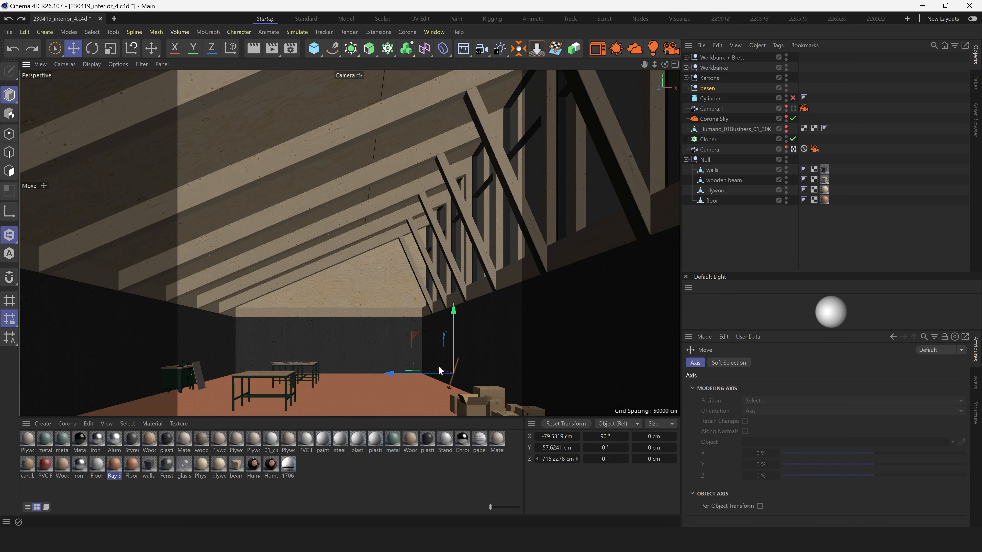
pyautogui.click(653, 363)
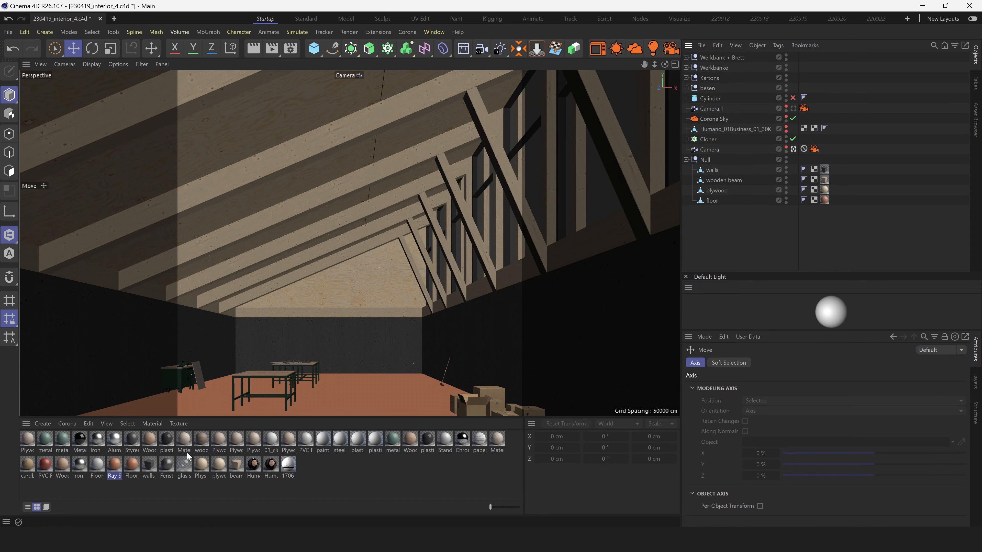
# Check the metal colored material and replace the neighbouring duplicate metal material with it
pyautogui.doubleClick(62, 437)
pyautogui.moveTo(174, 149); pyautogui.dragTo(342, 110)
pyautogui.click(561, 109)
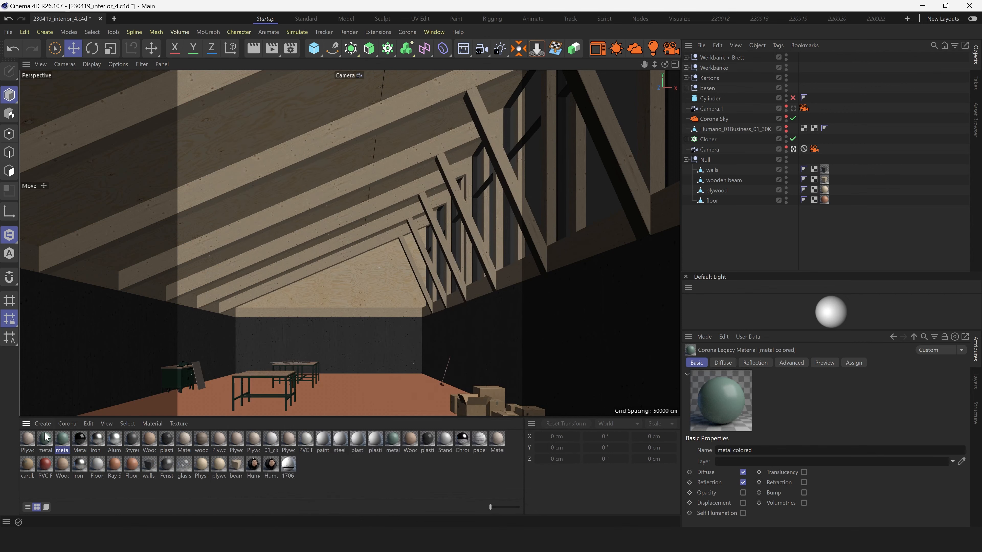
pyautogui.keyDown('alt'); pyautogui.moveTo(62, 438); pyautogui.dragTo(46, 438); pyautogui.keyUp('alt')
# Set the metal colored material's unoccluded diffuse color to RGB 116, 116, 116 and replace the tables' green metal material with it
pyautogui.doubleClick(46, 438)
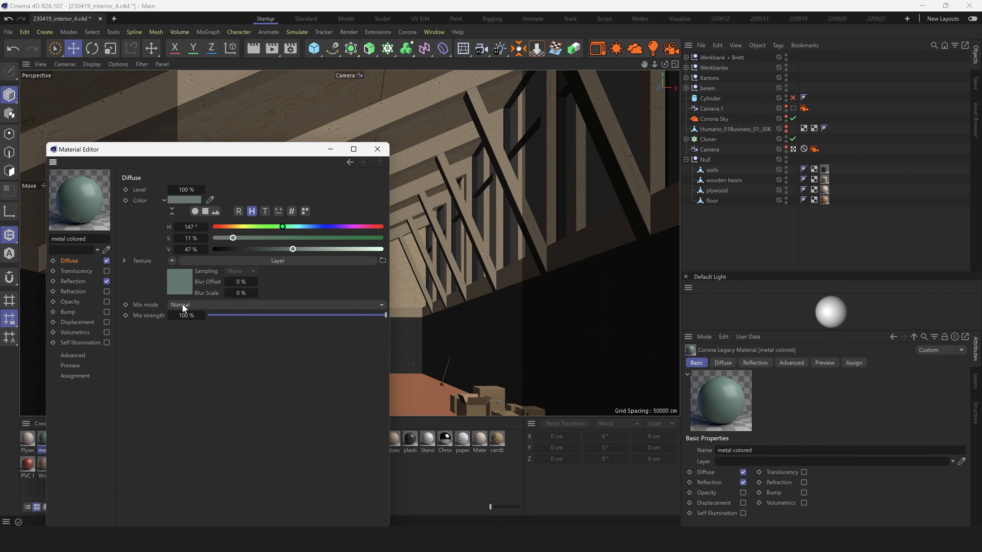
pyautogui.click(179, 282)
pyautogui.click(201, 375)
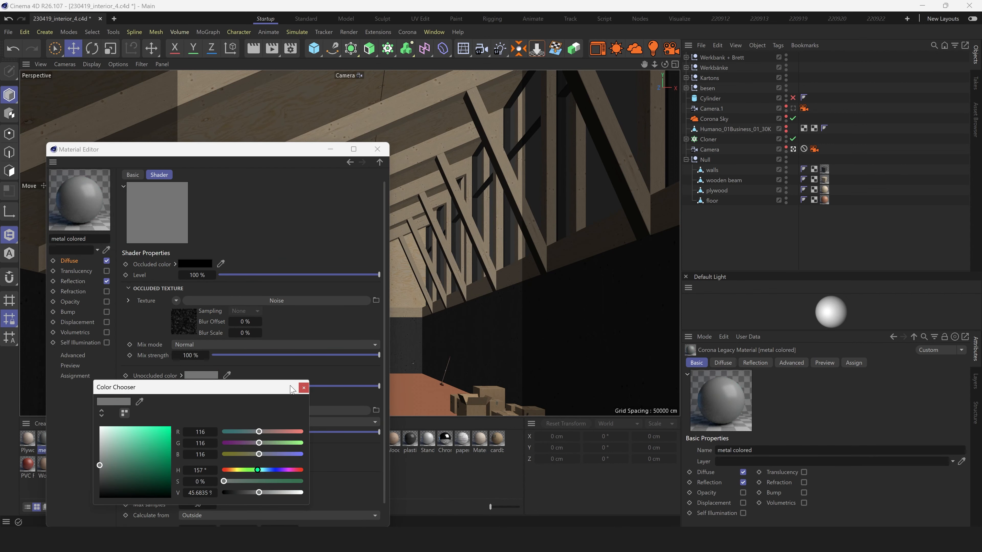
pyautogui.click(304, 388)
pyautogui.click(376, 150)
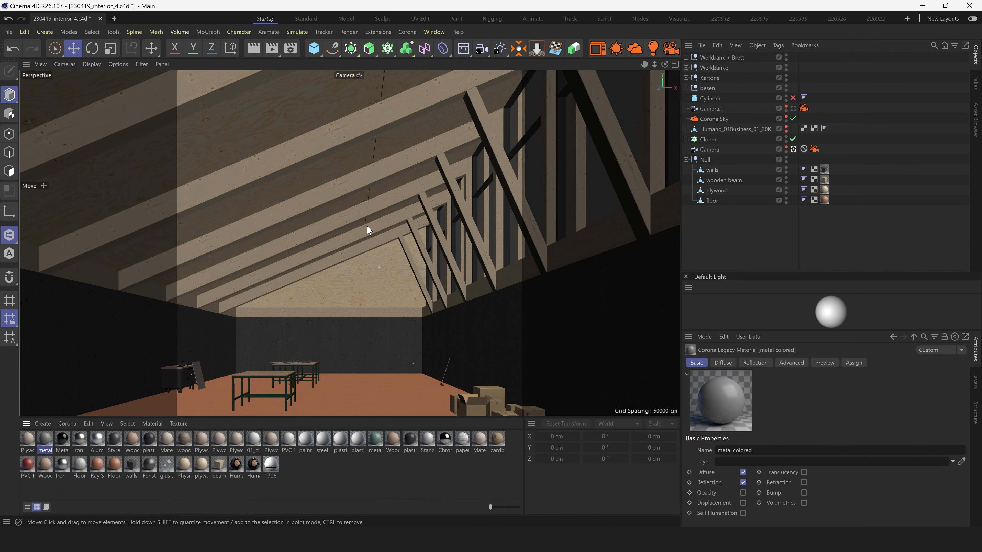
pyautogui.moveTo(375, 442); pyautogui.dragTo(375, 441)
# Test-render the square Camera view in the Corona frame buffer, close it, and render the framed region in the viewport
pyautogui.click(8, 32)
pyautogui.click(62, 158)
pyautogui.click(290, 49)
pyautogui.click(722, 36)
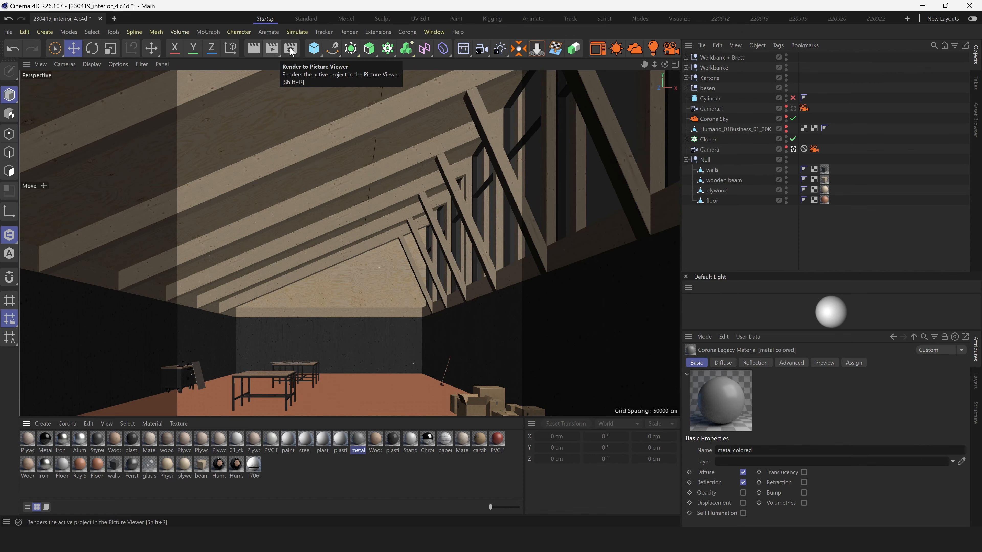
pyautogui.click(272, 49)
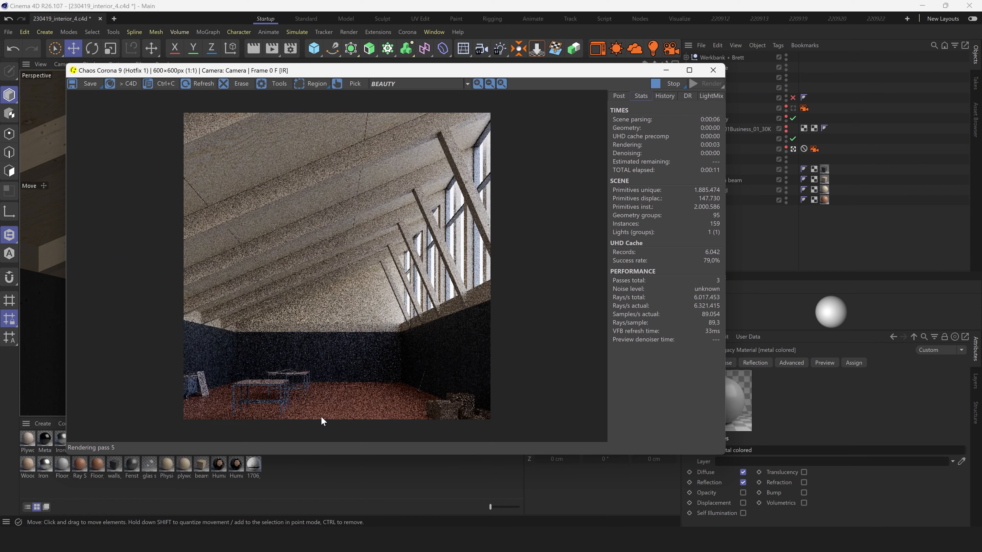
pyautogui.click(713, 71)
pyautogui.click(271, 48)
pyautogui.click(309, 66)
pyautogui.moveTo(177, 70); pyautogui.dragTo(522, 434)
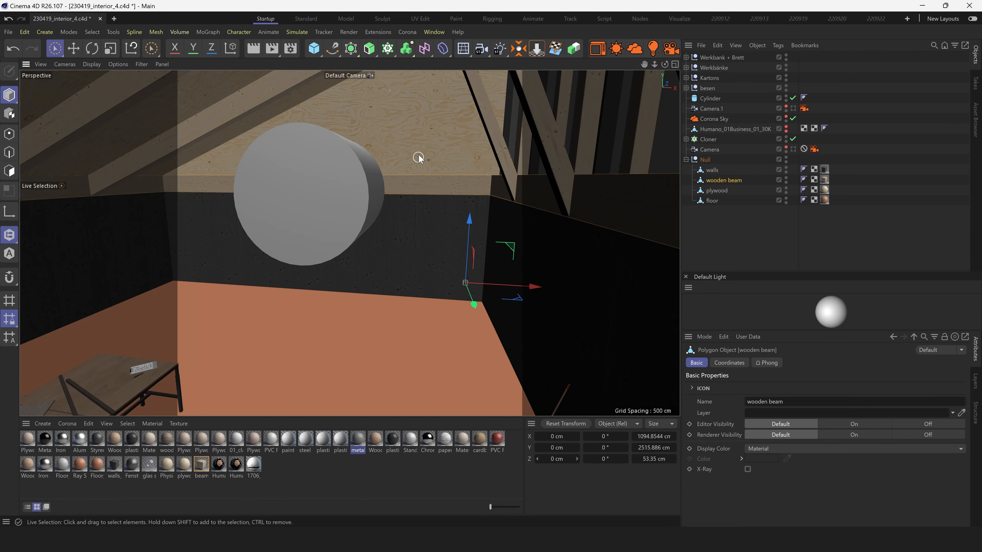
# Rename the Null holding walls, wooden beam, plywood and floor to "base room elements" and select the Cylinder
pyautogui.doubleClick(712, 160)
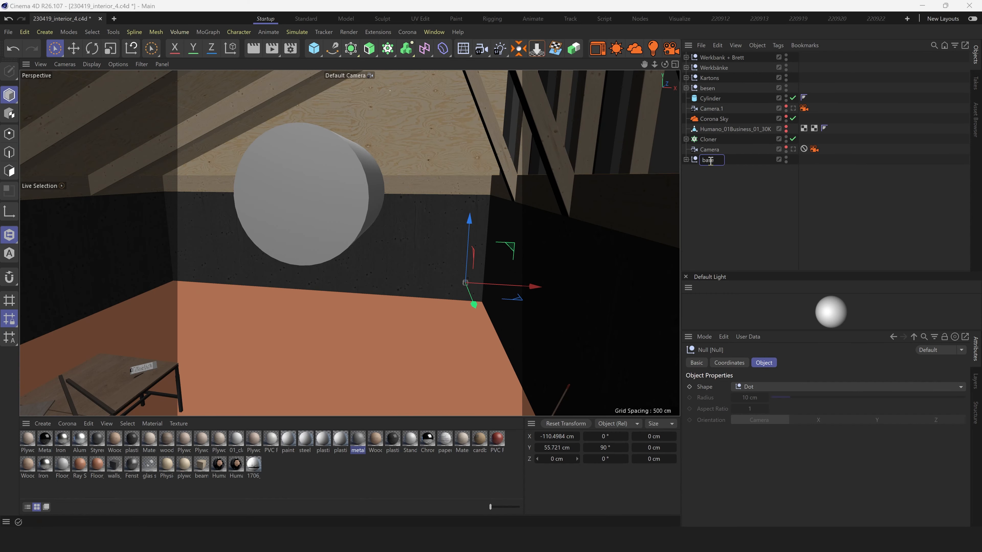
pyautogui.click(374, 193)
pyautogui.keyDown('alt'); pyautogui.moveTo(374, 194); pyautogui.dragTo(395, 209); pyautogui.keyUp('alt')
# Add a Boole and nest base room elements and the Cylinder inside it to cut a round opening in the back wall
pyautogui.click(370, 51)
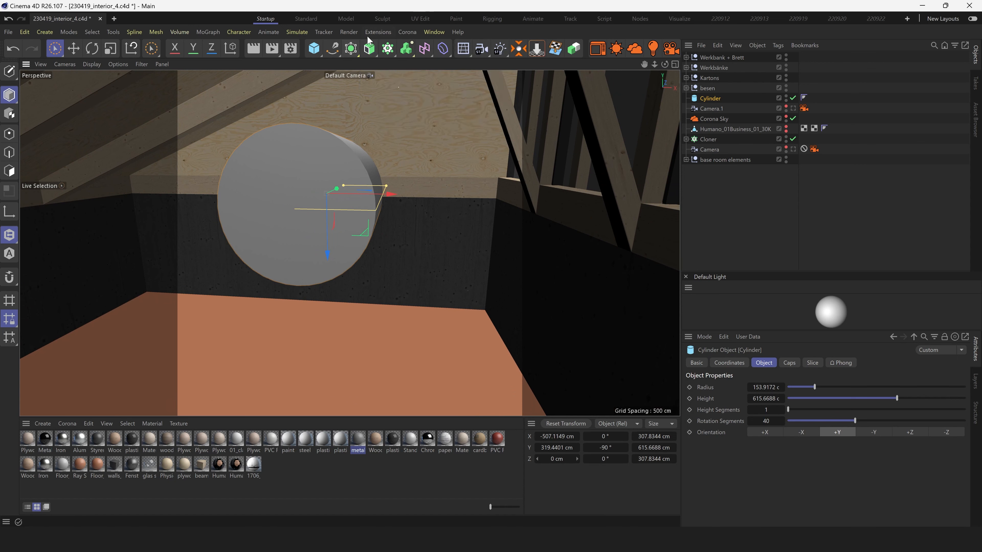
pyautogui.moveTo(352, 52); pyautogui.dragTo(408, 119)
pyautogui.click(712, 172)
pyautogui.moveTo(695, 111); pyautogui.dragTo(706, 108)
pyautogui.keyDown('alt'); pyautogui.moveTo(325, 226); pyautogui.dragTo(627, 179, button='right'); pyautogui.keyUp('alt')
# Adjust the cutting Cylinder's rotation segments to smooth the edge of the round opening
pyautogui.click(716, 119)
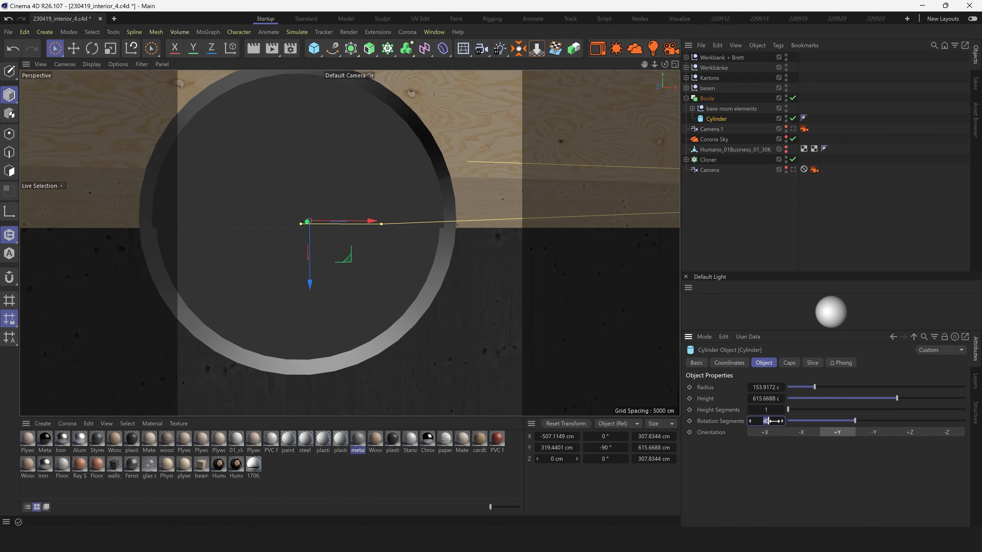
pyautogui.moveTo(811, 421); pyautogui.dragTo(958, 423)
pyautogui.keyDown('alt'); pyautogui.moveTo(638, 348); pyautogui.dragTo(661, 234, button='right'); pyautogui.keyUp('alt')
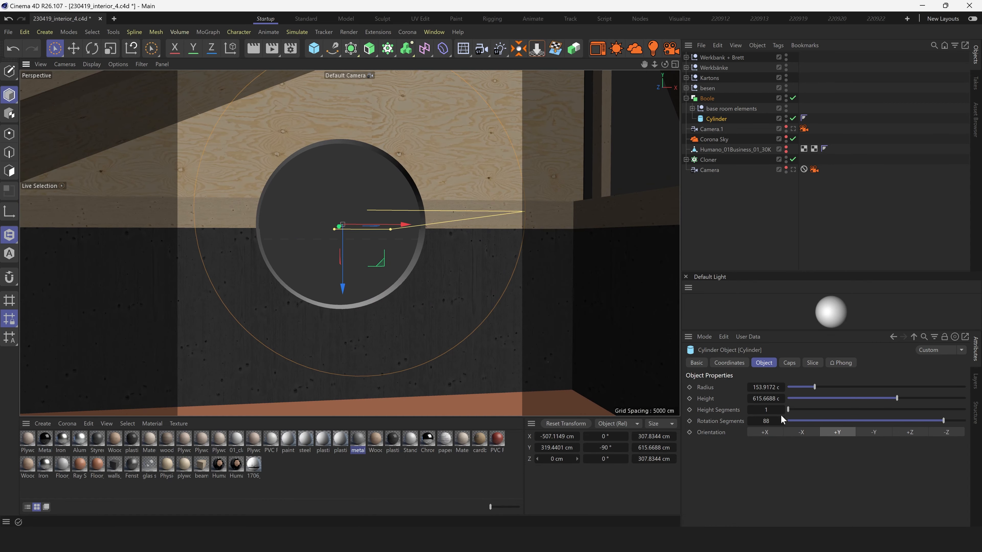
pyautogui.moveTo(840, 423); pyautogui.dragTo(835, 422)
# Try to duplicate the Boole and convert the copy into editable geometry
pyautogui.click(707, 98)
pyautogui.hotkey('ctrl', 'c')
pyautogui.hotkey('ctrl', 'v')
pyautogui.click(878, 386)
pyautogui.click(831, 419)
pyautogui.click(877, 387)
pyautogui.click(862, 344)
pyautogui.click(710, 110)
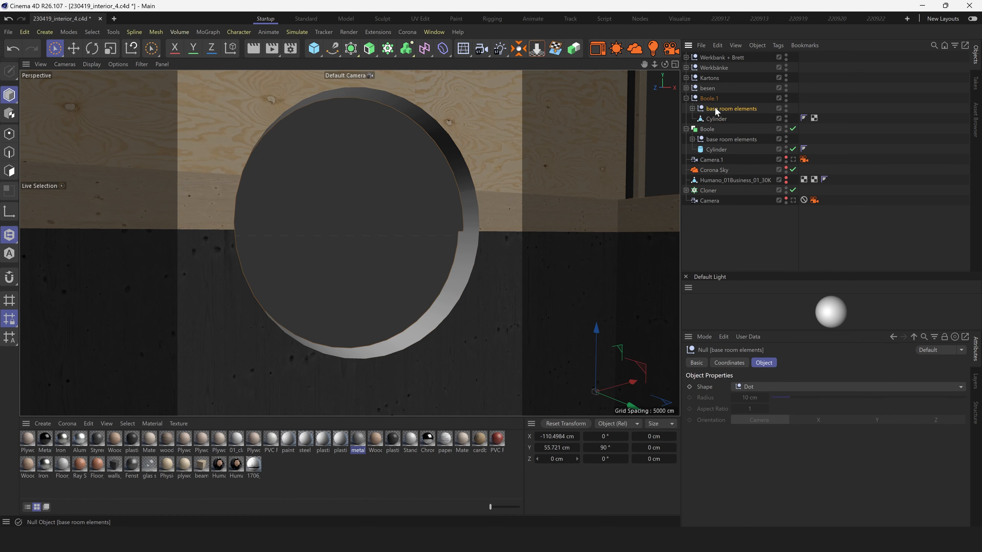
pyautogui.click(715, 119)
pyautogui.click(717, 110)
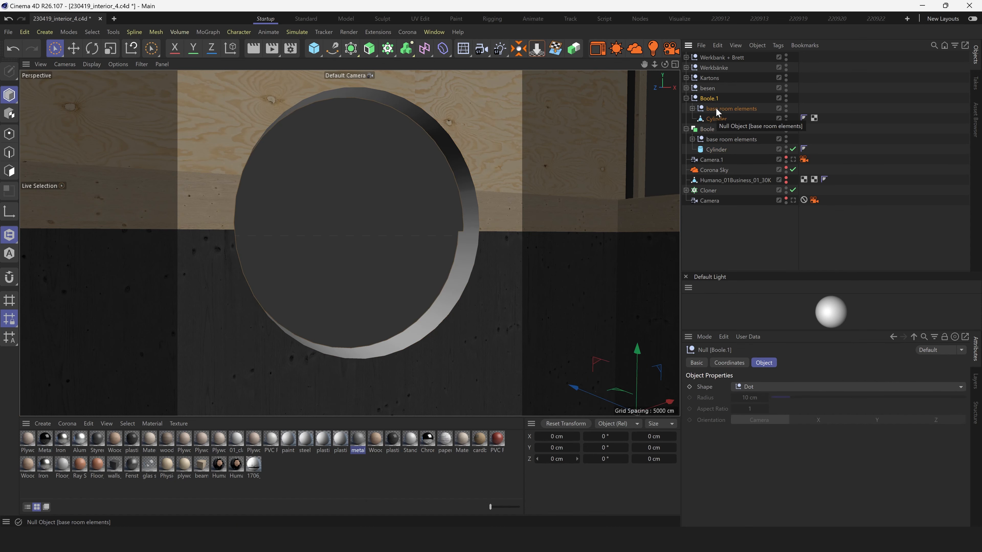
pyautogui.hotkey('ctrl', 'z')
pyautogui.hotkey('ctrl', 'z')
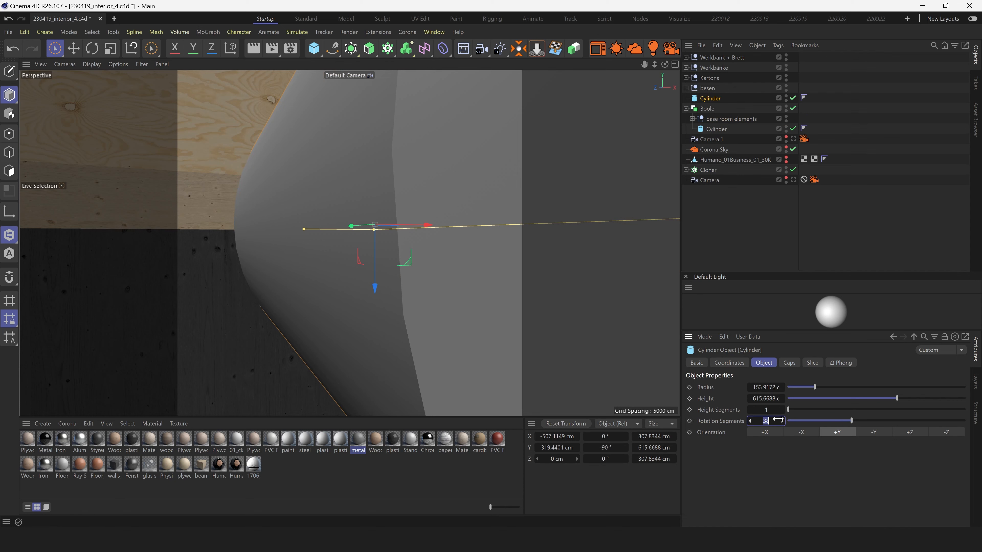
# Shorten the copied Cylinder's height to about 60 cm, position it in the wall opening and make it editable
pyautogui.moveTo(757, 399); pyautogui.dragTo(499, 185)
pyautogui.press('e')
pyautogui.keyDown('alt'); pyautogui.moveTo(345, 209); pyautogui.dragTo(323, 219); pyautogui.keyUp('alt')
pyautogui.click(708, 100)
pyautogui.press('c')
# Delete both end caps of the editable Cylinder in polygon mode, leaving an open ring
pyautogui.press('space')
pyautogui.click(6, 174)
pyautogui.doubleClick(321, 205)
pyautogui.press('Delete')
pyautogui.doubleClick(324, 220)
pyautogui.press('Delete')
# Extrude all of the ring's polygons with caps and a 2 cm offset to give it wall thickness, and return to model mode
pyautogui.keyDown('alt'); pyautogui.moveTo(394, 279); pyautogui.dragTo(330, 228); pyautogui.keyUp('alt')
pyautogui.hotkey('ctrl', 'a')
pyautogui.scroll(3, 370, 277)
pyautogui.press('d')
pyautogui.doubleClick(772, 388)
pyautogui.write('2')
pyautogui.press('Return')
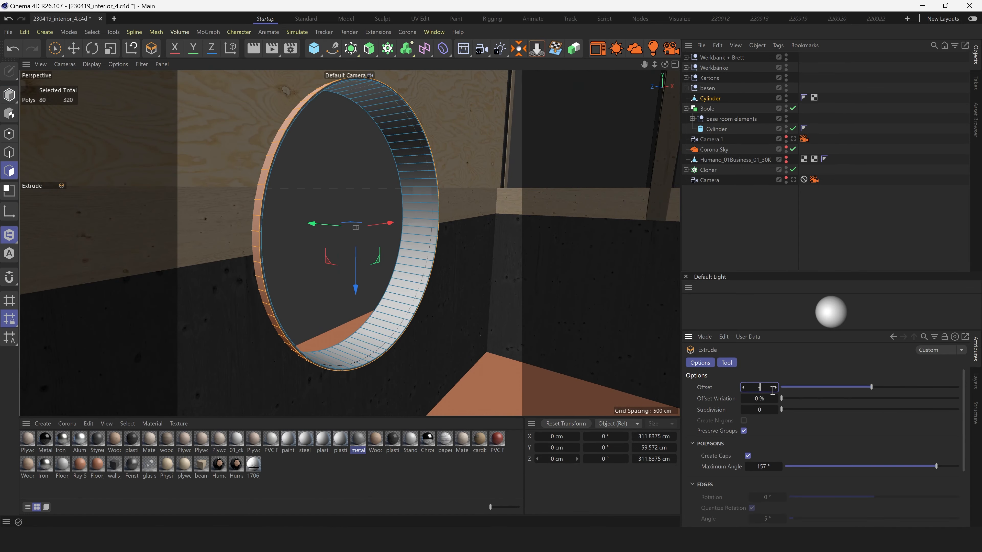
pyautogui.press('space')
pyautogui.keyDown('alt'); pyautogui.moveTo(410, 267); pyautogui.dragTo(373, 260); pyautogui.keyUp('alt')
pyautogui.hotkey('ctrl', 'a')
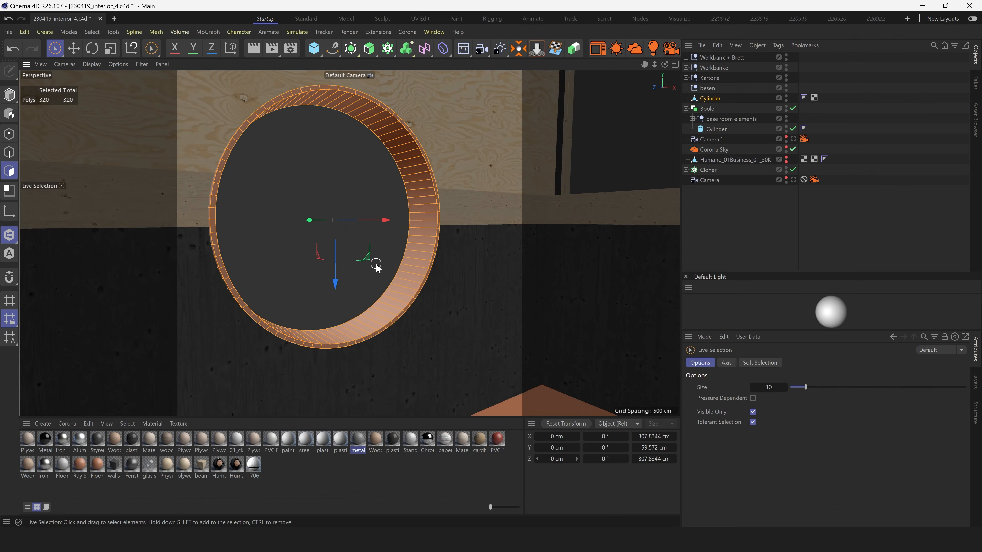
pyautogui.click(734, 221)
pyautogui.click(9, 95)
# Apply the beams material to the ring-shaped Cylinder and set the material tag's projection to Cylindrical
pyautogui.scroll(3, 426, 216)
pyautogui.keyDown('alt'); pyautogui.moveTo(426, 217); pyautogui.dragTo(496, 248); pyautogui.keyUp('alt')
pyautogui.click(497, 247)
pyautogui.click(177, 231)
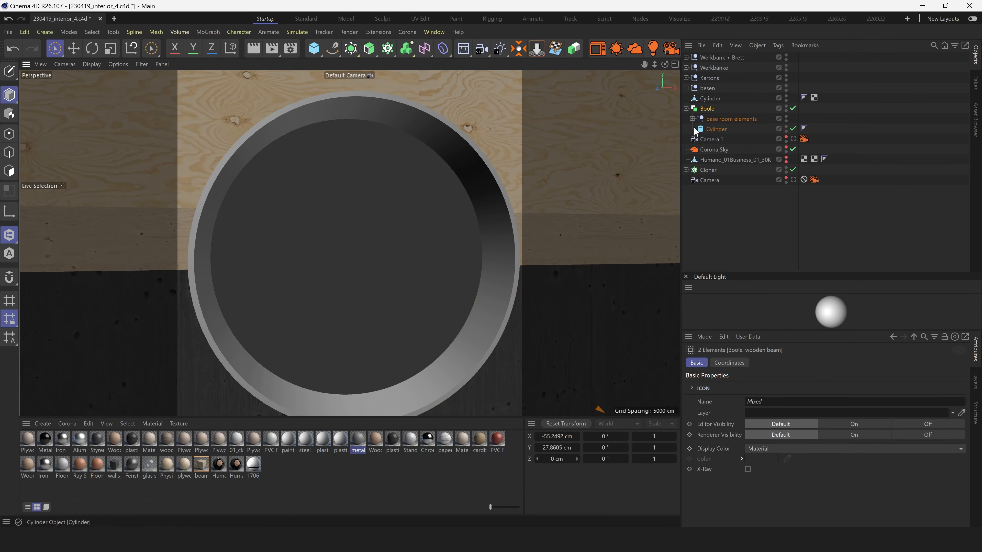
pyautogui.moveTo(200, 466); pyautogui.dragTo(708, 108)
pyautogui.hotkey('ctrl', 'z')
pyautogui.hotkey('ctrl', 'z')
pyautogui.hotkey('ctrl', 'z')
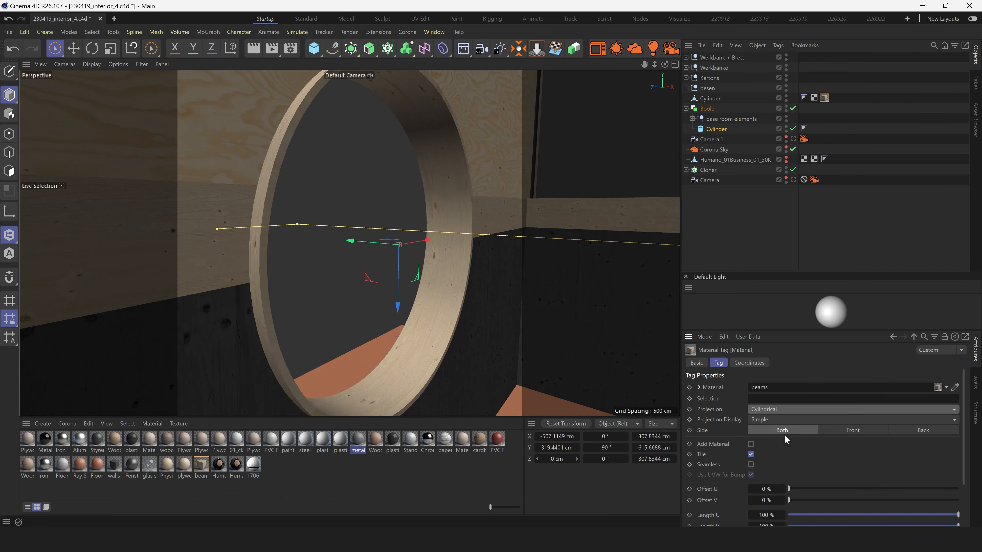
# Try to scale the texture projection on the wooden ring
pyautogui.click(9, 113)
pyautogui.press('t')
pyautogui.scroll(4, 280, 267)
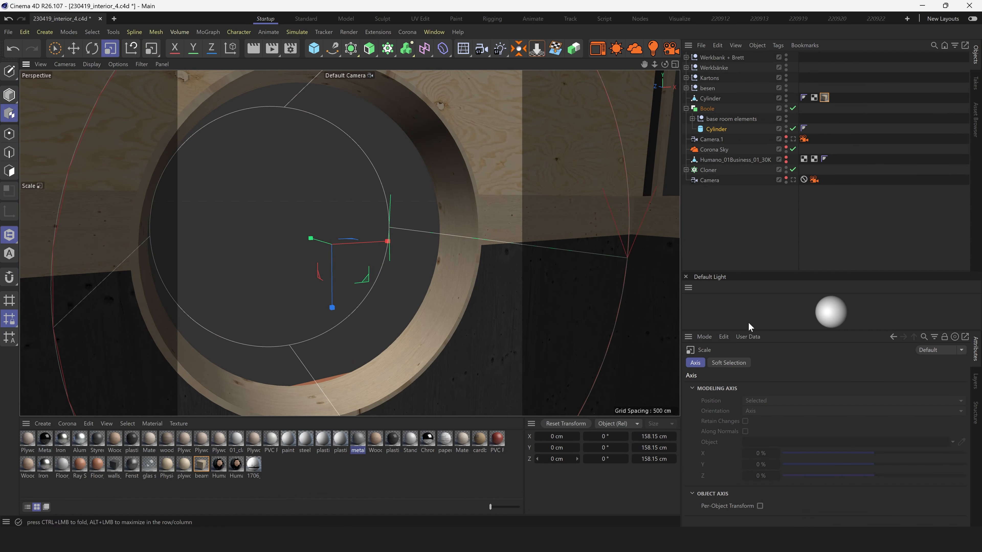
pyautogui.hotkey('ctrl', 'z')
pyautogui.hotkey('ctrl', 'z')
pyautogui.hotkey('ctrl', 'z')
pyautogui.hotkey('ctrl', 'z')
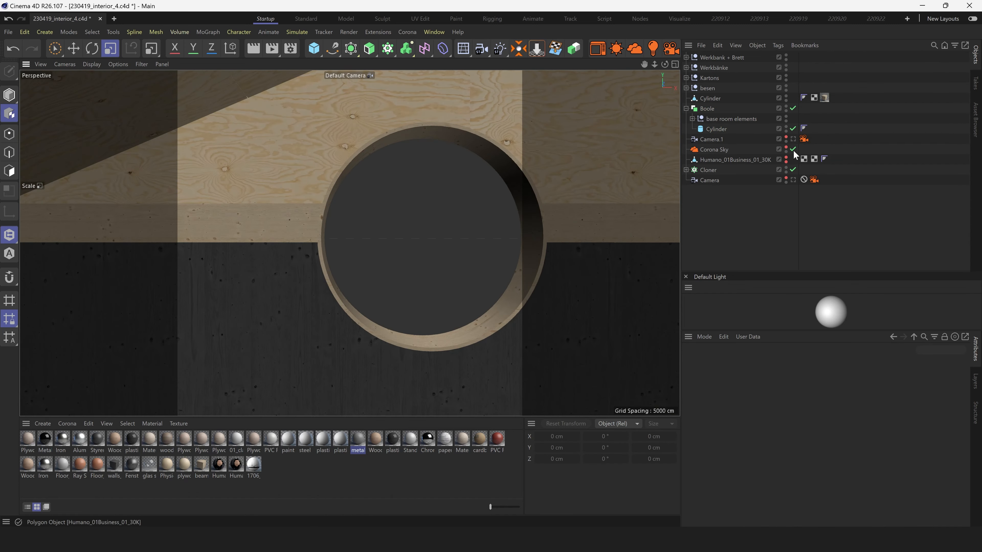
# In the Camera view, move the wooden ring and the Boole's Cylinder together to the right and slightly up on the back wall
pyautogui.click(793, 179)
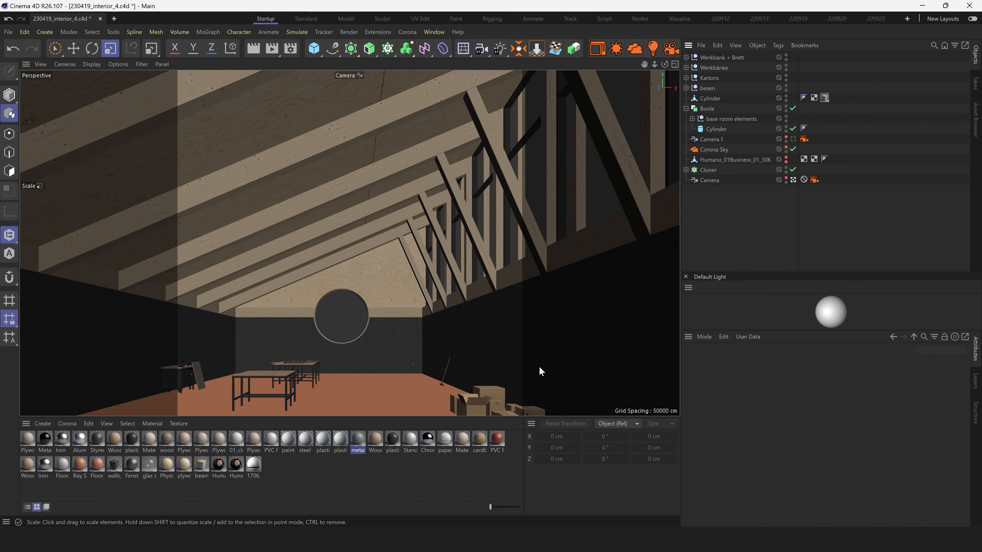
pyautogui.click(452, 368)
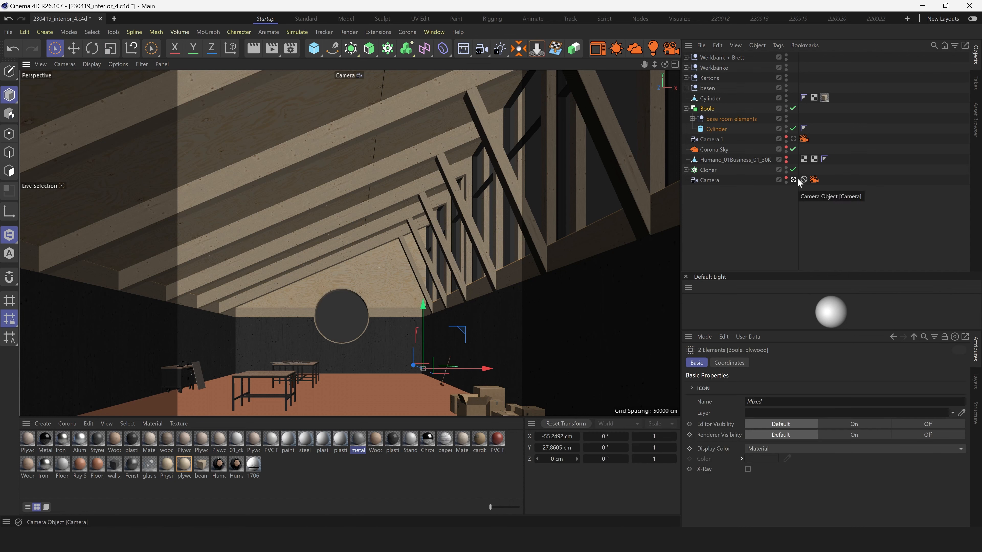
pyautogui.click(735, 202)
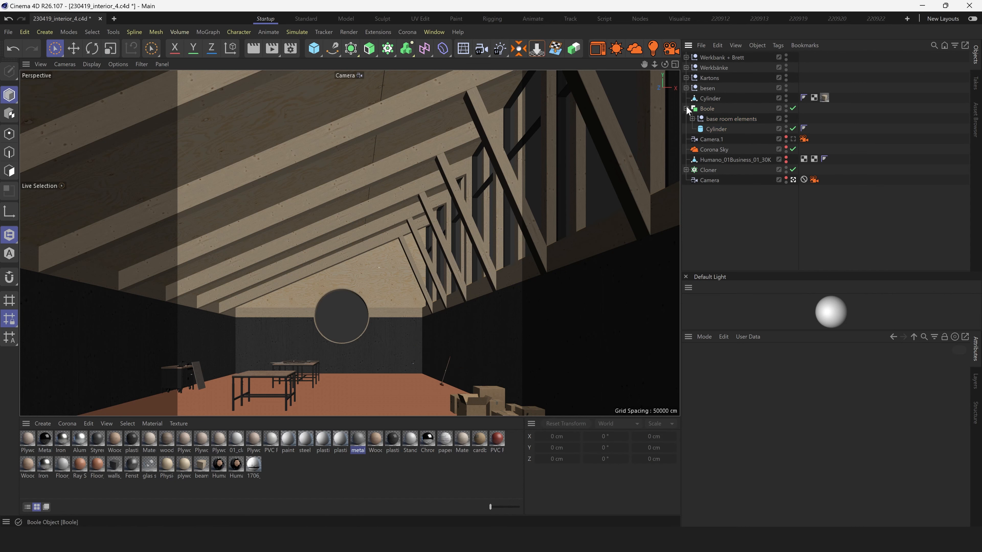
pyautogui.click(710, 98)
pyautogui.keyDown('ctrl'); pyautogui.click(716, 129); pyautogui.keyUp('ctrl')
pyautogui.moveTo(341, 405); pyautogui.dragTo(353, 375)
pyautogui.moveTo(406, 313)
pyautogui.mouseDown()
pyautogui.moveTo(395, 313)
pyautogui.moveTo(405, 312)
pyautogui.mouseUp()
pyautogui.click(530, 402)
pyautogui.click(716, 129)
pyautogui.keyDown('ctrl'); pyautogui.click(711, 99); pyautogui.keyUp('ctrl')
pyautogui.click(718, 236)
# Show the viewport without material textures and set the safe frames' tint opacity to 100% in the view settings
pyautogui.click(92, 64)
pyautogui.click(154, 265)
pyautogui.click(65, 64)
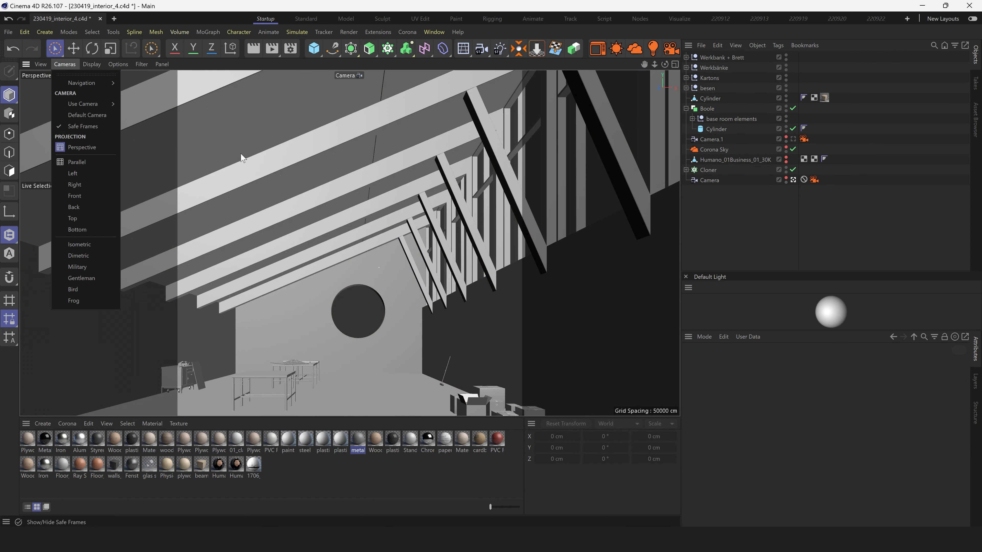
pyautogui.click(704, 337)
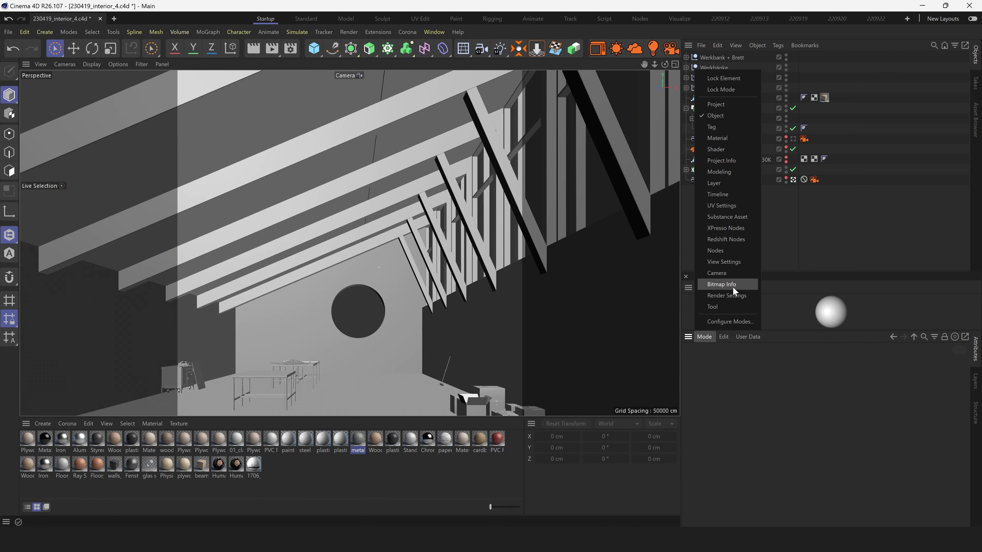
pyautogui.click(724, 262)
pyautogui.click(732, 387)
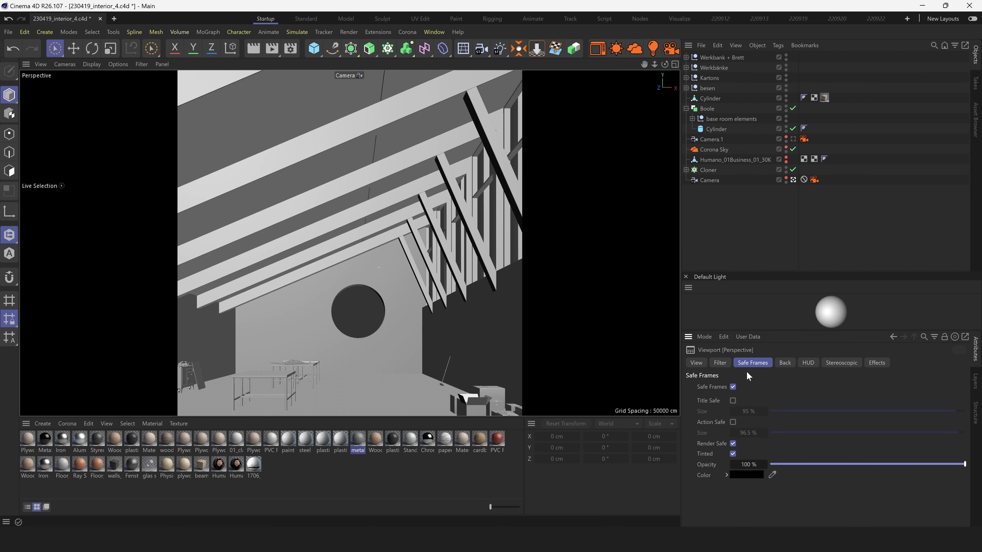
# Enable the Camera's composition helpers with grid, diagonal, golden section and crosshair, and set the crosshair's scale to 1000
pyautogui.click(786, 181)
pyautogui.click(901, 363)
pyautogui.click(737, 398)
pyautogui.click(803, 412)
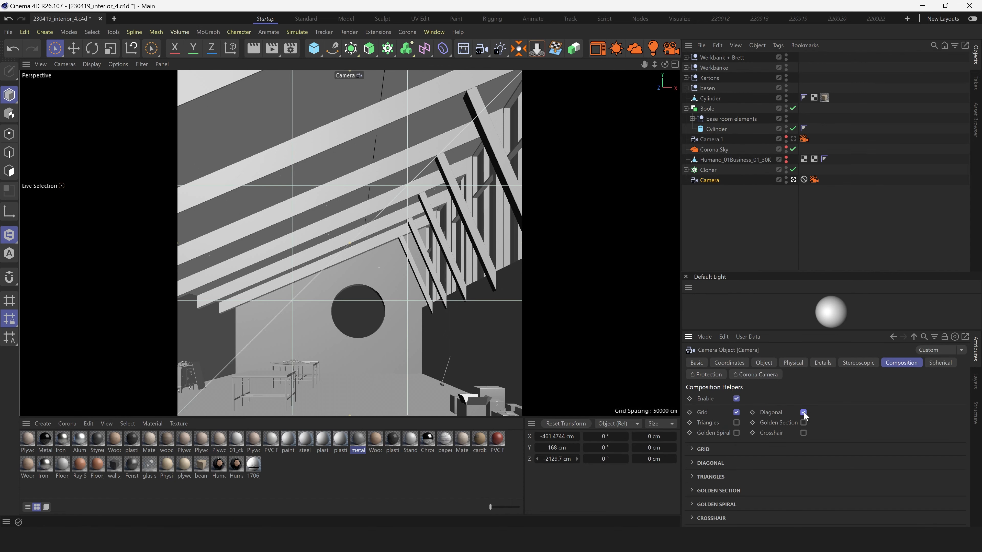
pyautogui.click(803, 423)
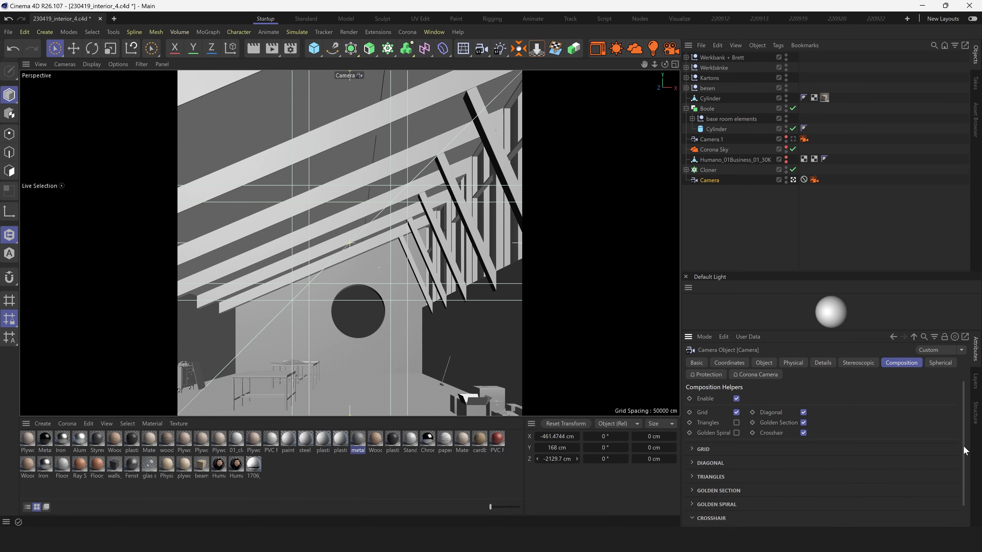
pyautogui.moveTo(963, 447); pyautogui.dragTo(963, 470)
pyautogui.doubleClick(740, 507)
pyautogui.write('1000')
pyautogui.press('Return')
# Move the wooden ring and the Boole's Cylinder right to X about -360 cm, and add a golden spiral to the Camera's composition helpers
pyautogui.click(361, 321)
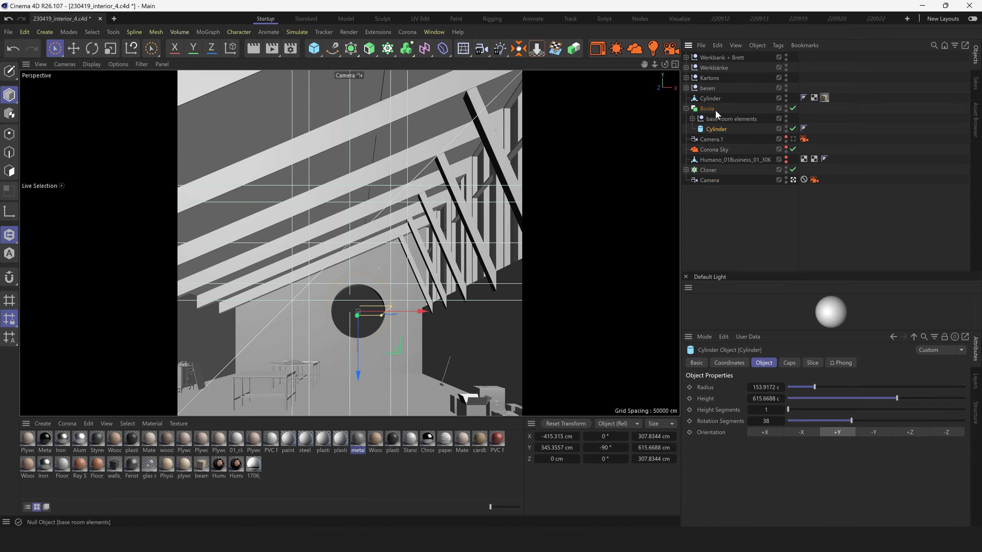
pyautogui.keyDown('shift'); pyautogui.click(371, 350); pyautogui.keyUp('shift')
pyautogui.click(727, 180)
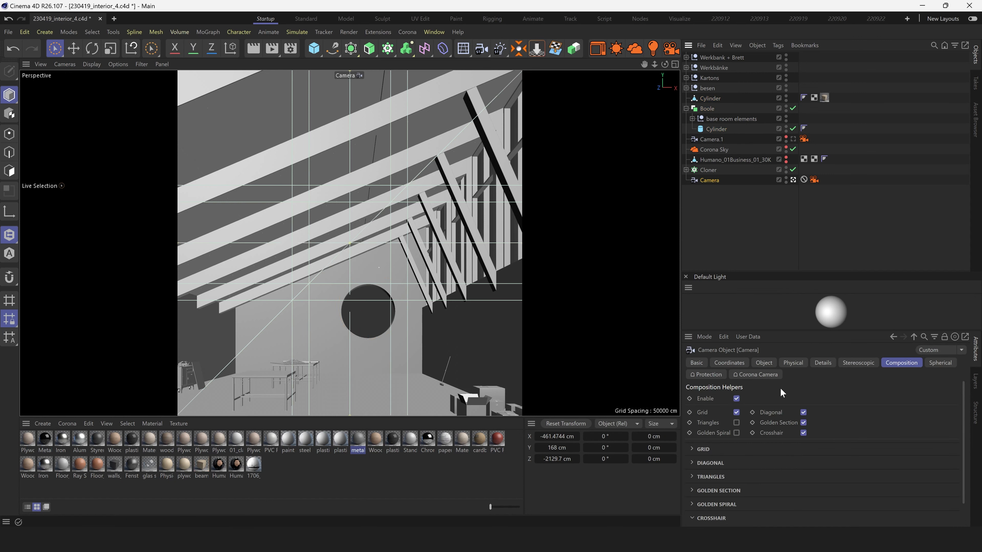
pyautogui.click(734, 504)
pyautogui.scroll(-2, 794, 504)
pyautogui.click(728, 466)
pyautogui.click(729, 475)
# Nudge the wooden ring and the Boole's Cylinder slightly up and right, and turn off the Camera's composition helpers
pyautogui.click(368, 317)
pyautogui.keyDown('shift'); pyautogui.click(353, 340); pyautogui.keyUp('shift')
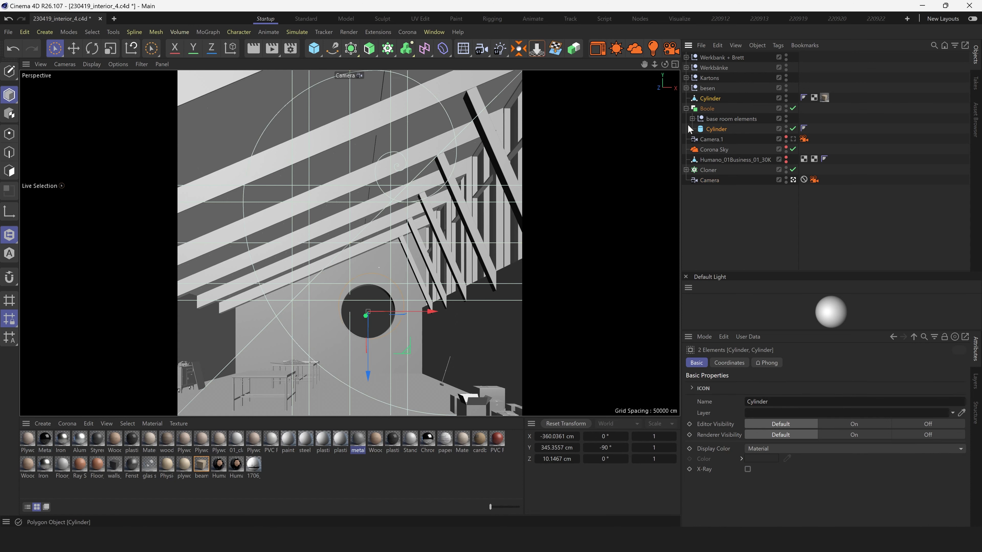
pyautogui.click(786, 179)
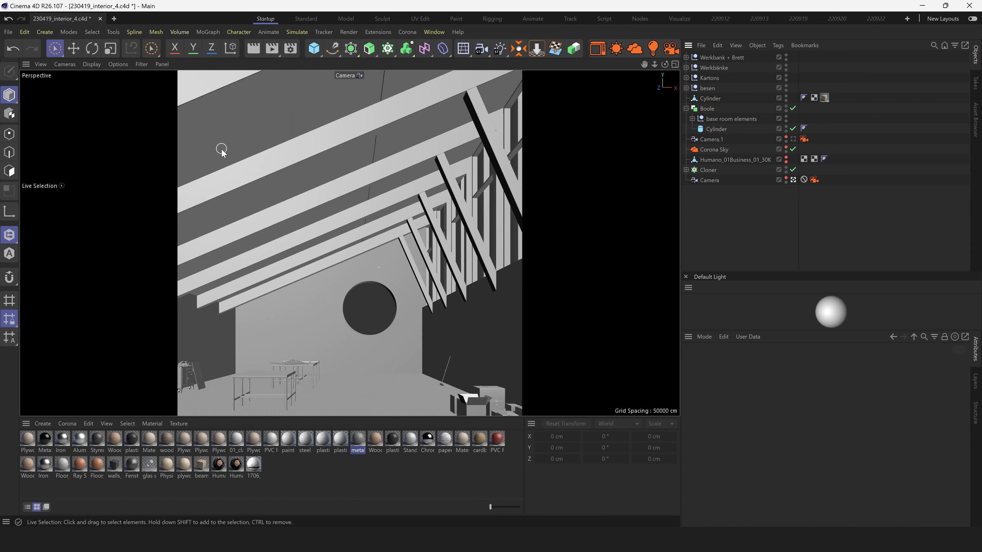
# Move the wooden ring and the Boole's Cylinder left and down to X about -376 cm, Y about 336 cm, and show viewport textures again
pyautogui.click(716, 129)
pyautogui.keyDown('ctrl'); pyautogui.click(711, 99); pyautogui.keyUp('ctrl')
pyautogui.moveTo(435, 309); pyautogui.dragTo(431, 309)
pyautogui.moveTo(366, 372); pyautogui.dragTo(366, 377)
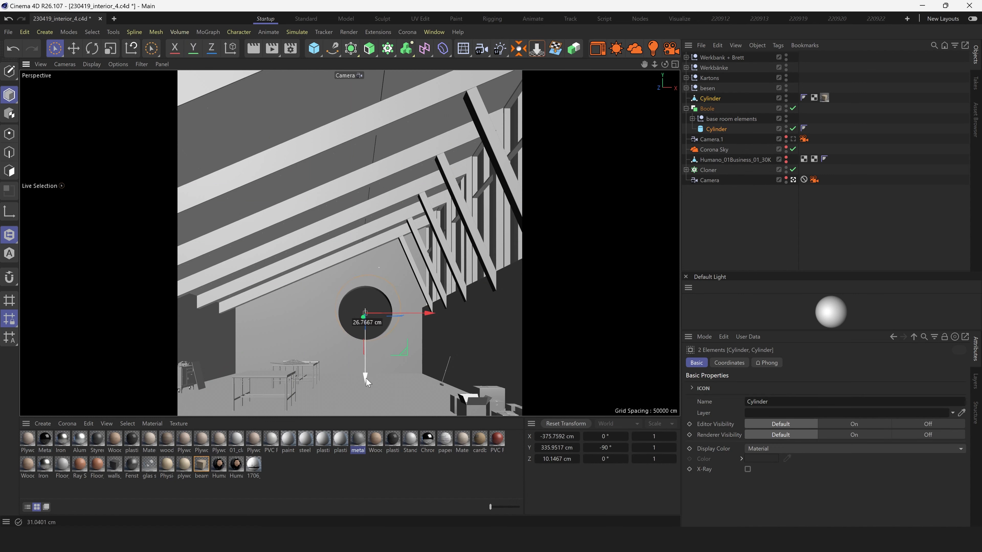
pyautogui.click(618, 400)
pyautogui.click(121, 65)
pyautogui.click(137, 264)
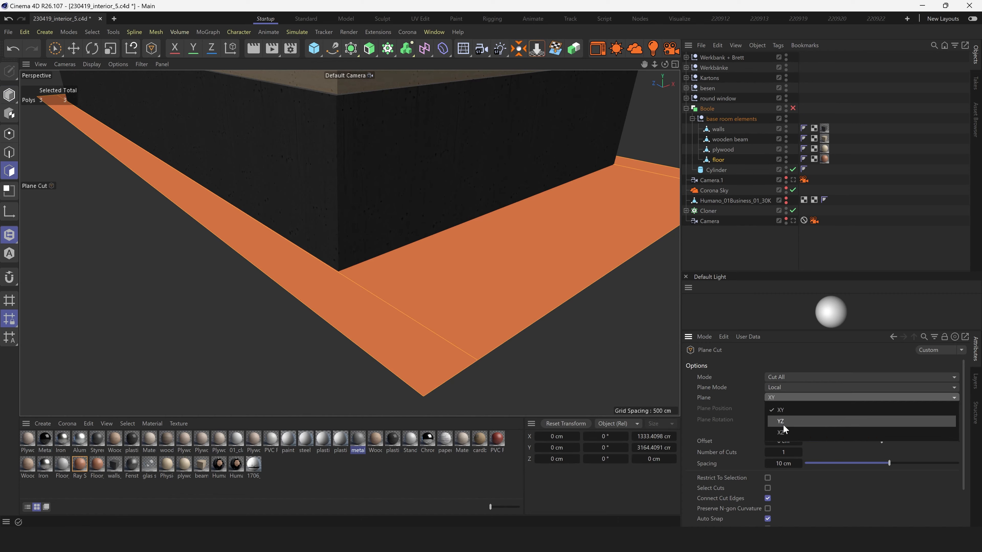
# Add Plane Cut edges in Local plane mode to the floor along the remaining outer wall faces
pyautogui.scroll(-10, 348, 272)
pyautogui.keyDown('alt'); pyautogui.moveTo(401, 304); pyautogui.dragTo(70, 270); pyautogui.keyUp('alt')
pyautogui.scroll(-5, 497, 377)
pyautogui.scroll(6, 436, 348)
pyautogui.click(430, 365)
pyautogui.scroll(-6, 429, 365)
# Select all floor polygons lying outside the building's walls and delete them
pyautogui.press('9')
pyautogui.moveTo(420, 340); pyautogui.dragTo(537, 270)
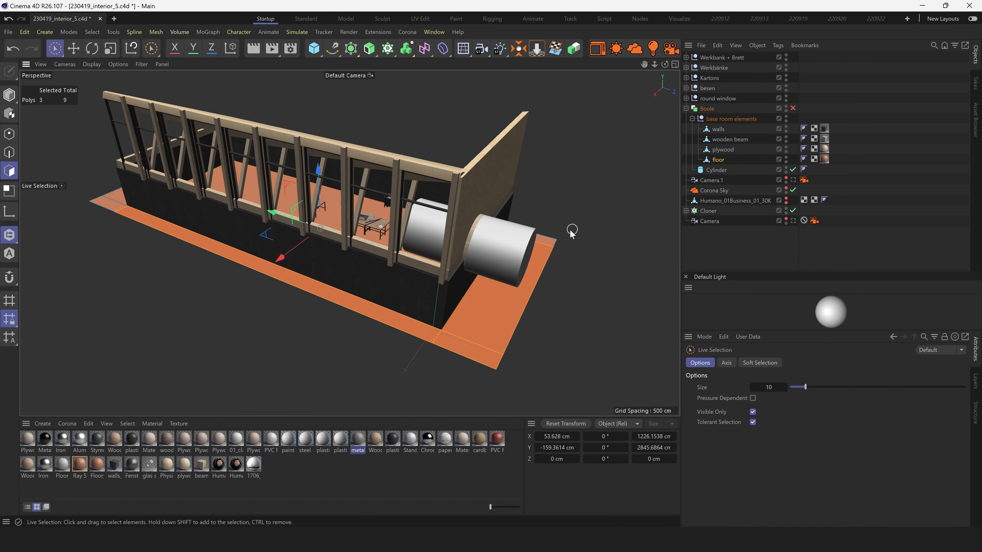
pyautogui.keyDown('alt'); pyautogui.moveTo(572, 230); pyautogui.dragTo(271, 294); pyautogui.keyUp('alt')
pyautogui.scroll(5, 258, 318)
pyautogui.keyDown('shift'); pyautogui.moveTo(217, 333); pyautogui.dragTo(271, 289); pyautogui.keyUp('shift')
pyautogui.scroll(-6, 309, 267)
pyautogui.moveTo(456, 224)
pyautogui.keyDown('alt'); pyautogui.mouseDown()
pyautogui.moveTo(286, 250)
pyautogui.moveTo(456, 271)
pyautogui.moveTo(466, 283)
pyautogui.moveTo(453, 268)
pyautogui.mouseUp(); pyautogui.keyUp('alt')
pyautogui.click(13, 49)
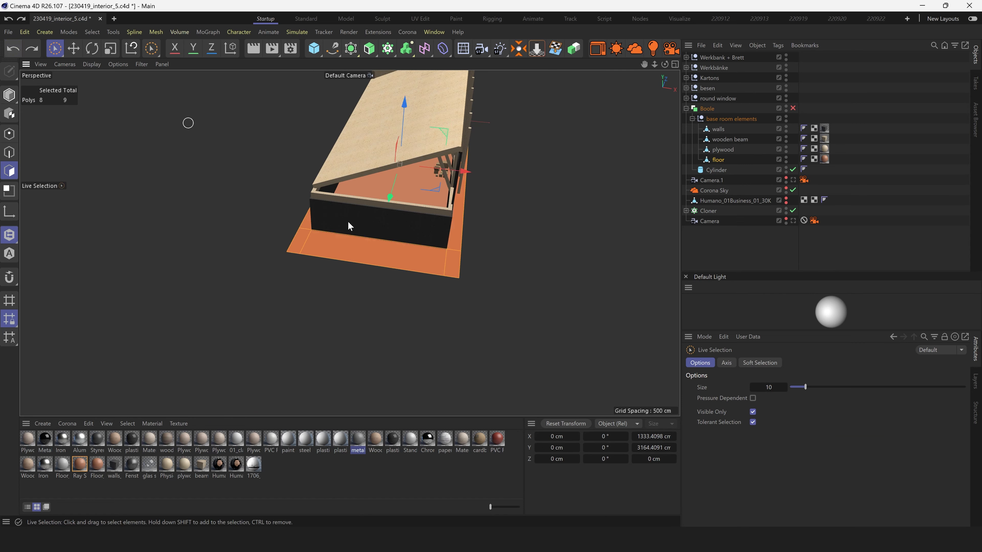
pyautogui.scroll(4, 392, 224)
pyautogui.press('Delete')
# Extrude all four floor edges outward by scaling to form a surrounding ground plane about 3835 × 8688 cm
pyautogui.keyDown('alt'); pyautogui.moveTo(444, 221); pyautogui.dragTo(332, 181); pyautogui.keyUp('alt')
pyautogui.click(10, 151)
pyautogui.hotkey('ctrl', 'a')
pyautogui.press('t')
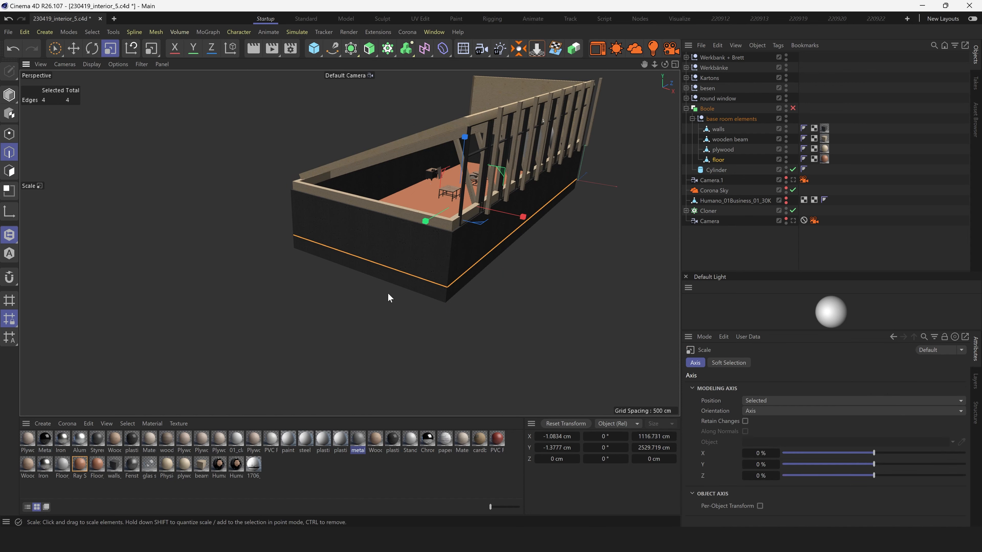
pyautogui.keyDown('ctrl'); pyautogui.moveTo(387, 293); pyautogui.dragTo(980, 309); pyautogui.keyUp('ctrl')
pyautogui.click(54, 48)
pyautogui.scroll(-5, 237, 263)
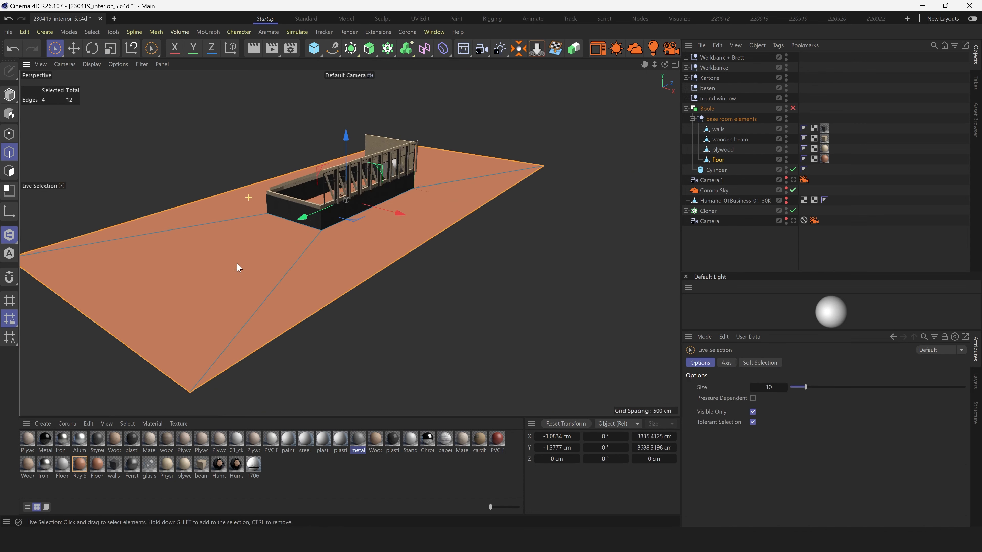
# Split the four outer ground polygons into a separate object and delete them from the floor
pyautogui.click(10, 170)
pyautogui.press('u')
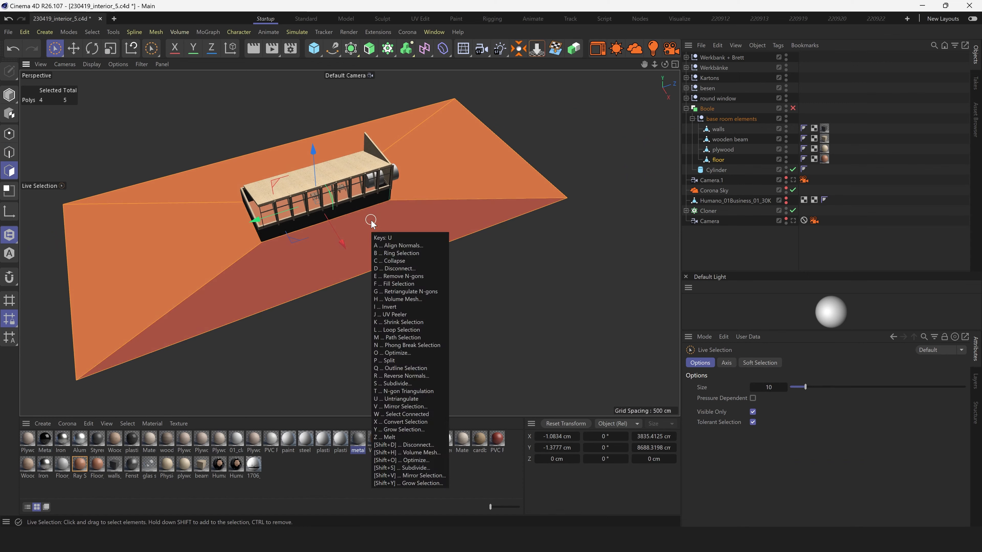
pyautogui.press('p')
pyautogui.click(717, 161)
pyautogui.press('Delete')
# Move the split ground object out of the Boole and delete its Ray Switcher material tag
pyautogui.moveTo(719, 169); pyautogui.dragTo(709, 106)
pyautogui.scroll(5, 491, 182)
pyautogui.click(825, 109)
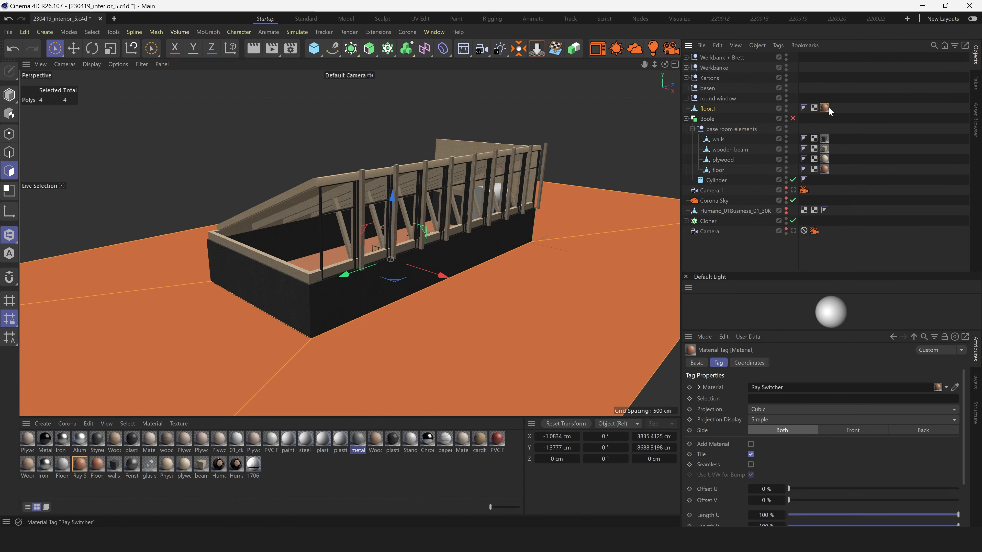
pyautogui.press('Delete')
pyautogui.click(670, 375)
pyautogui.scroll(-5, 350, 237)
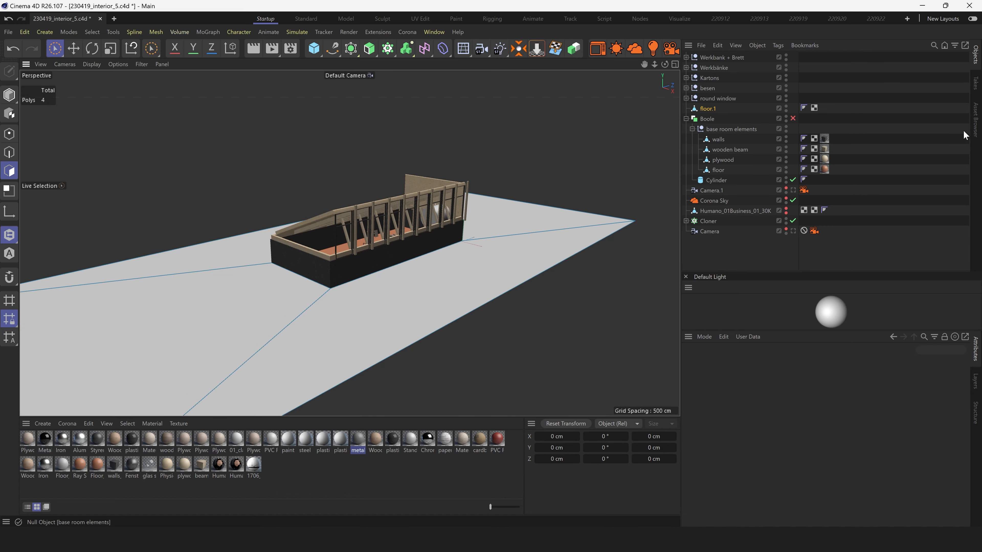
# Load the Outdoor_Floor_grass_aerial material from the asset library's 01_Materials > 01_base scene folder
pyautogui.click(975, 125)
pyautogui.scroll(8, 737, 230)
pyautogui.scroll(-2, 736, 232)
pyautogui.click(698, 176)
pyautogui.click(697, 175)
pyautogui.click(698, 185)
pyautogui.click(697, 186)
pyautogui.click(690, 194)
pyautogui.click(715, 208)
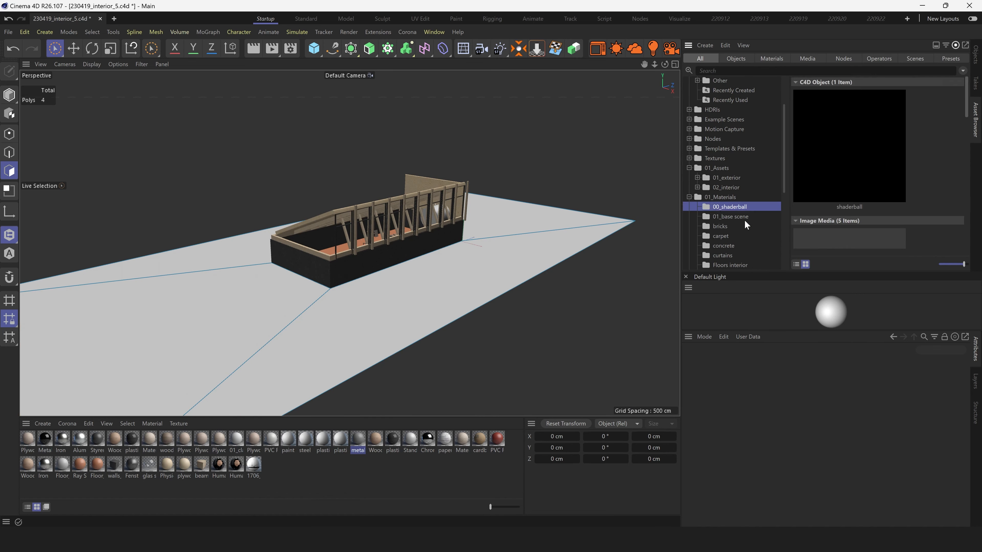
pyautogui.scroll(-10, 881, 213)
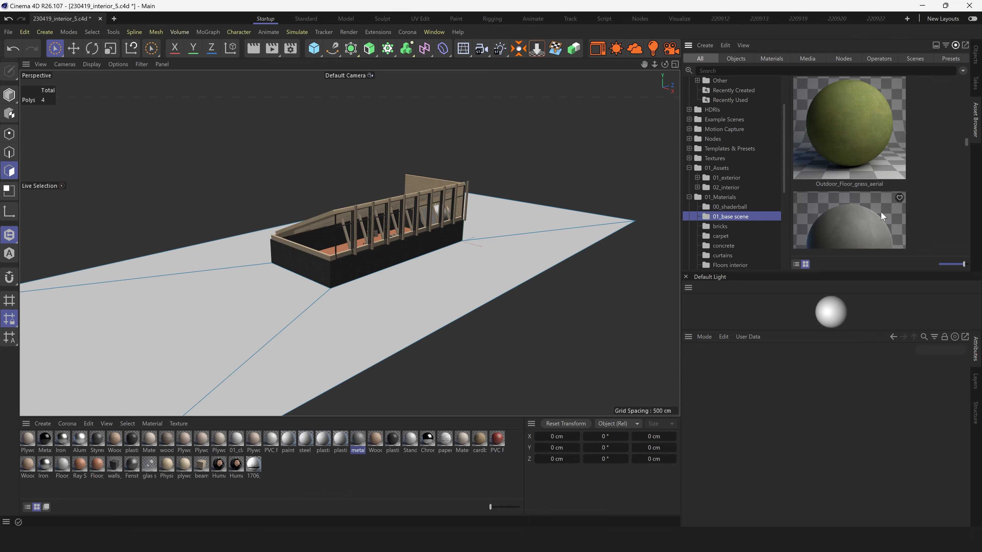
pyautogui.doubleClick(872, 157)
pyautogui.click(975, 58)
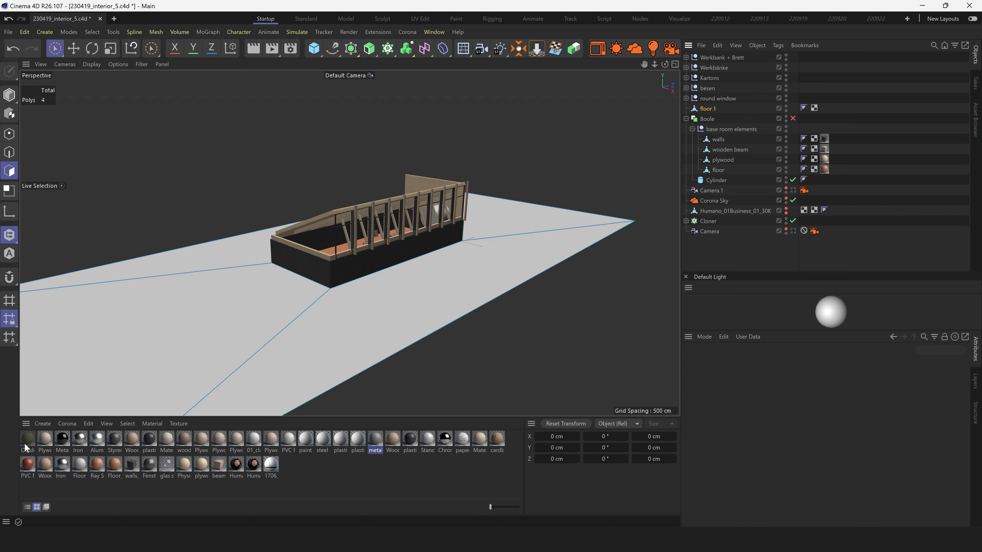
# Apply the Outdoor_Floor_grass_aerial material to floor.1 and set its projection to Cubic
pyautogui.moveTo(779, 136); pyautogui.dragTo(831, 110)
pyautogui.click(769, 409)
pyautogui.click(771, 452)
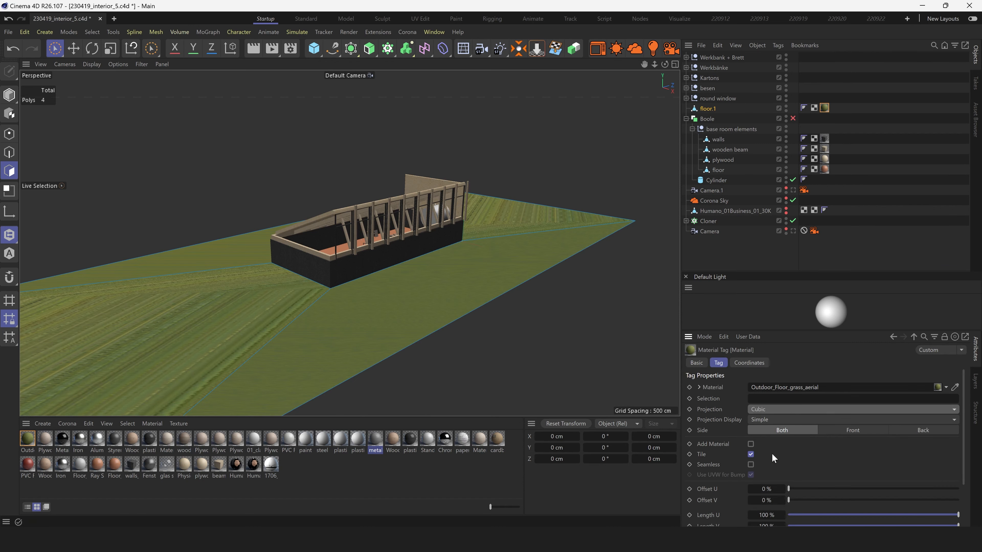
# Scale up the grass texture's projection on the ground in texture mode
pyautogui.click(9, 116)
pyautogui.press('t')
pyautogui.moveTo(297, 343); pyautogui.dragTo(451, 340)
pyautogui.click(450, 342)
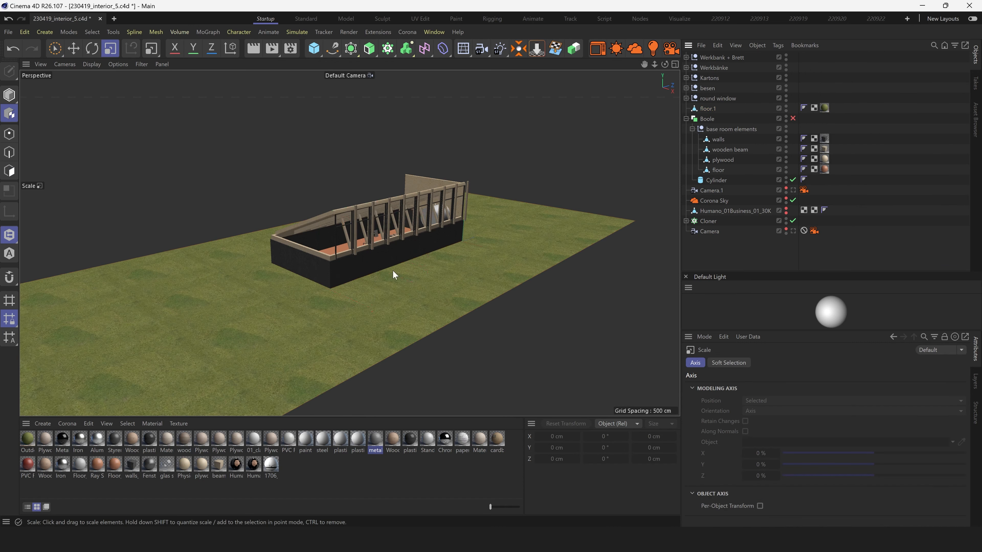
# Duplicate the plywood object out of the Boole hierarchy to the top level, above floor.1
pyautogui.scroll(3, 394, 272)
pyautogui.click(55, 49)
pyautogui.click(9, 95)
pyautogui.keyDown('alt'); pyautogui.moveTo(410, 240); pyautogui.dragTo(348, 266, button='middle'); pyautogui.keyUp('alt')
pyautogui.scroll(3, 348, 266)
pyautogui.keyDown('alt'); pyautogui.moveTo(363, 250); pyautogui.dragTo(438, 218); pyautogui.keyUp('alt')
pyautogui.click(476, 167)
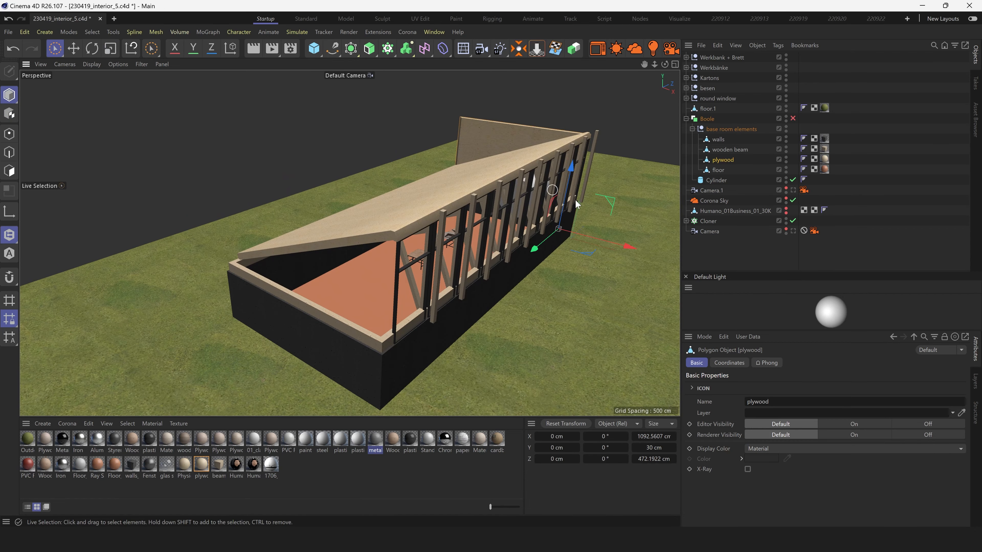
pyautogui.keyDown('ctrl'); pyautogui.moveTo(728, 160); pyautogui.dragTo(712, 124); pyautogui.keyUp('ctrl')
pyautogui.hotkey('ctrl', 'z')
pyautogui.hotkey('ctrl', 'z')
pyautogui.keyDown('ctrl'); pyautogui.moveTo(728, 166); pyautogui.dragTo(696, 103); pyautogui.keyUp('ctrl')
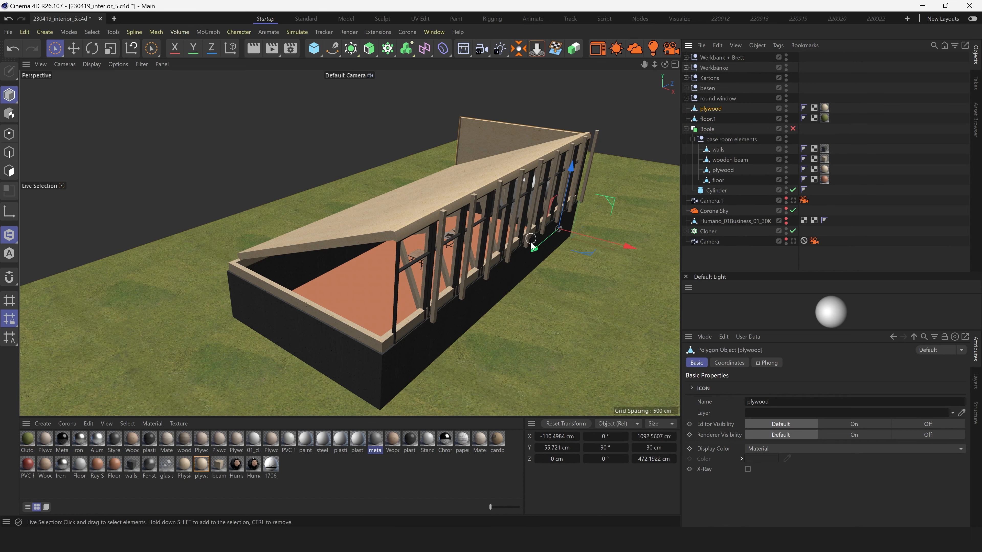
# Move the plywood copy to the building's open end opposite the round window and adjust its polygons there
pyautogui.moveTo(537, 248); pyautogui.dragTo(299, 368)
pyautogui.keyDown('alt'); pyautogui.moveTo(307, 318); pyautogui.dragTo(134, 271); pyautogui.keyUp('alt')
pyautogui.click(9, 171)
pyautogui.keyDown('alt'); pyautogui.moveTo(311, 264); pyautogui.dragTo(364, 283); pyautogui.keyUp('alt')
pyautogui.moveTo(296, 289); pyautogui.dragTo(199, 246)
pyautogui.click(738, 257)
# Re-enable the Boole that cuts the round window and save the project
pyautogui.keyDown('alt'); pyautogui.moveTo(394, 258); pyautogui.dragTo(272, 257); pyautogui.keyUp('alt')
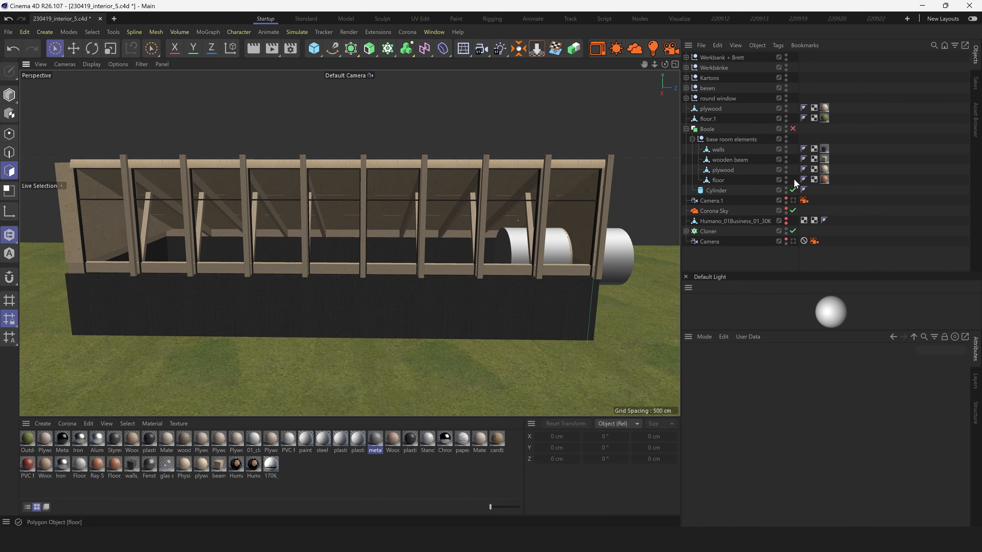
pyautogui.click(793, 241)
pyautogui.click(793, 128)
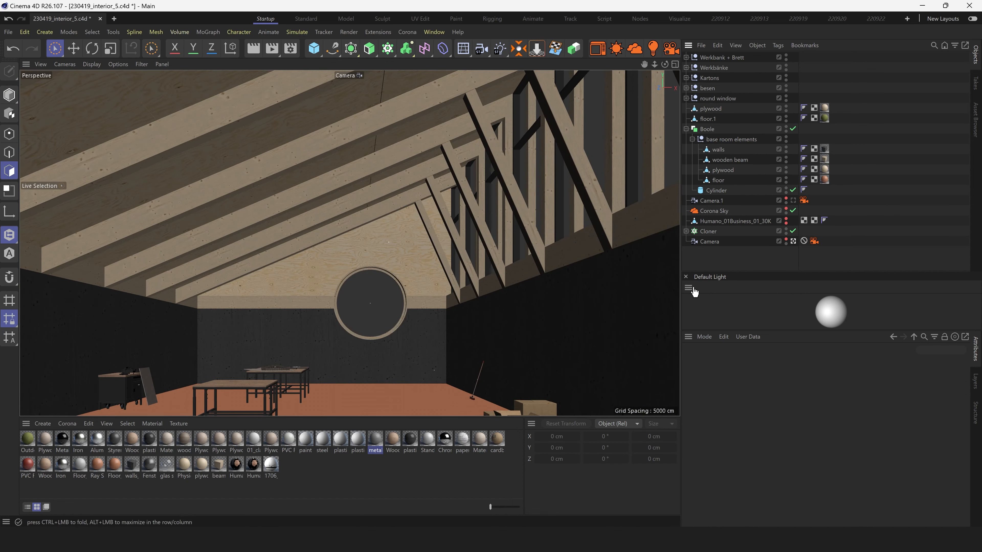
pyautogui.click(793, 241)
pyautogui.click(8, 36)
pyautogui.click(55, 159)
# Load the ash trees set and Ash-tree_03(17m) from the asset library's 01_exterior > Nature > 01_trees folder
pyautogui.click(975, 119)
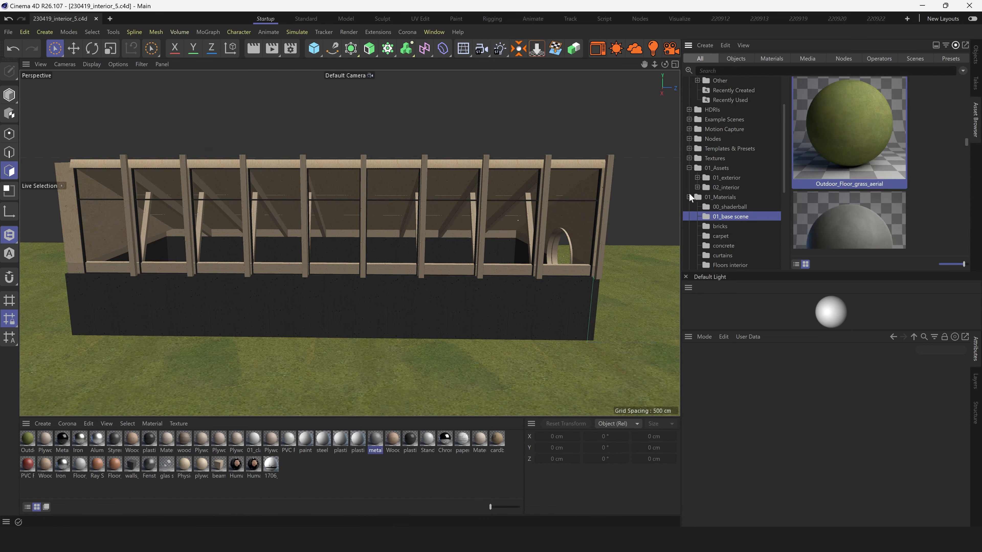
pyautogui.click(689, 197)
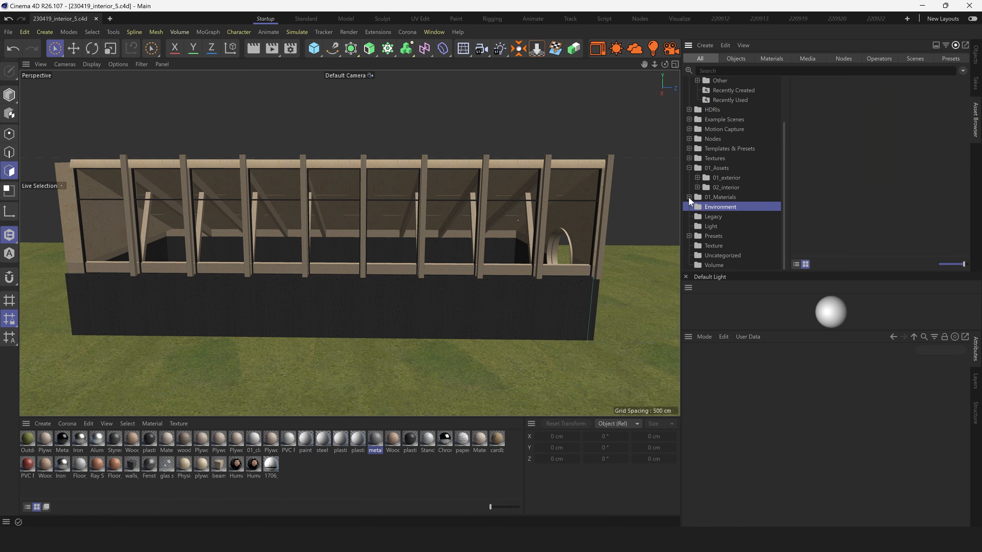
pyautogui.doubleClick(704, 179)
pyautogui.click(705, 165)
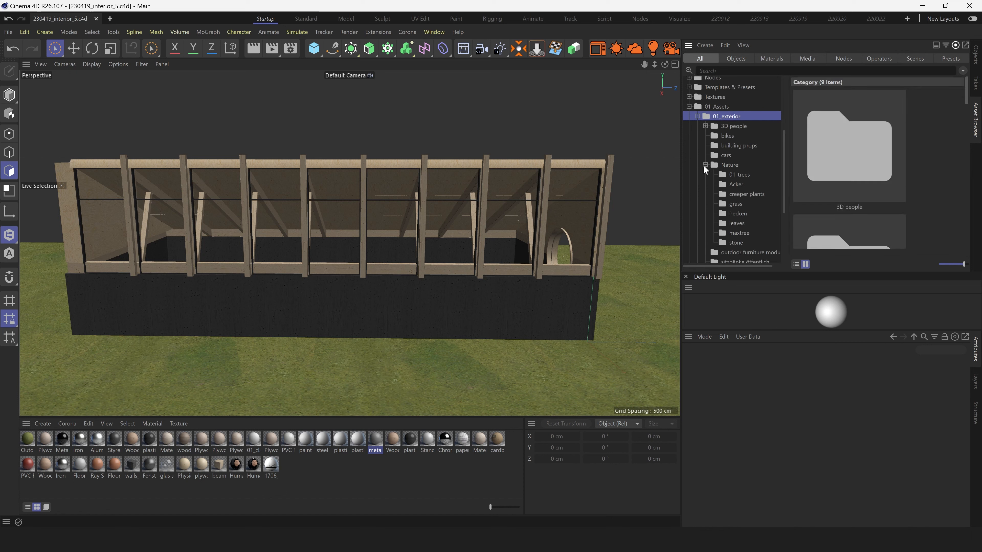
pyautogui.click(736, 242)
pyautogui.click(739, 174)
pyautogui.scroll(-2, 859, 191)
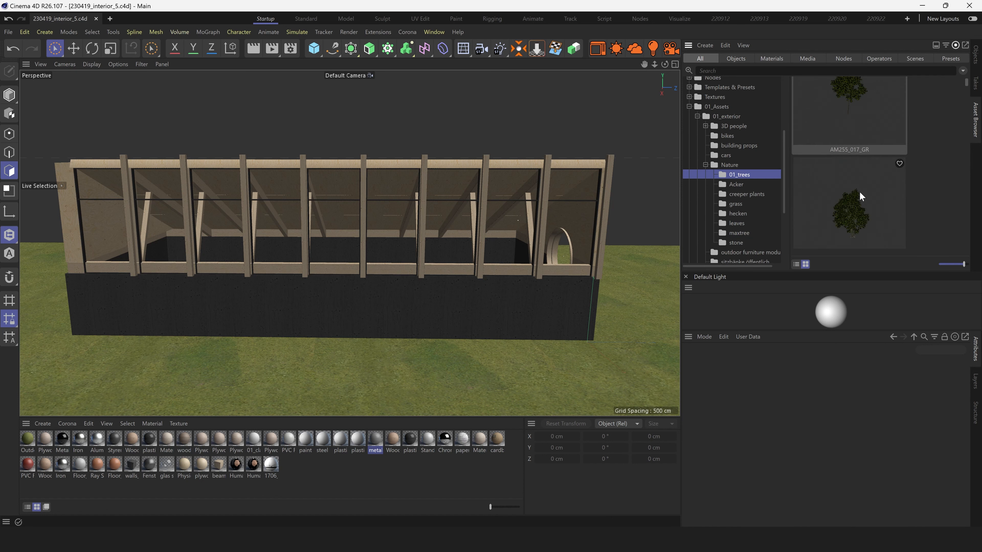
pyautogui.scroll(-2, 852, 193)
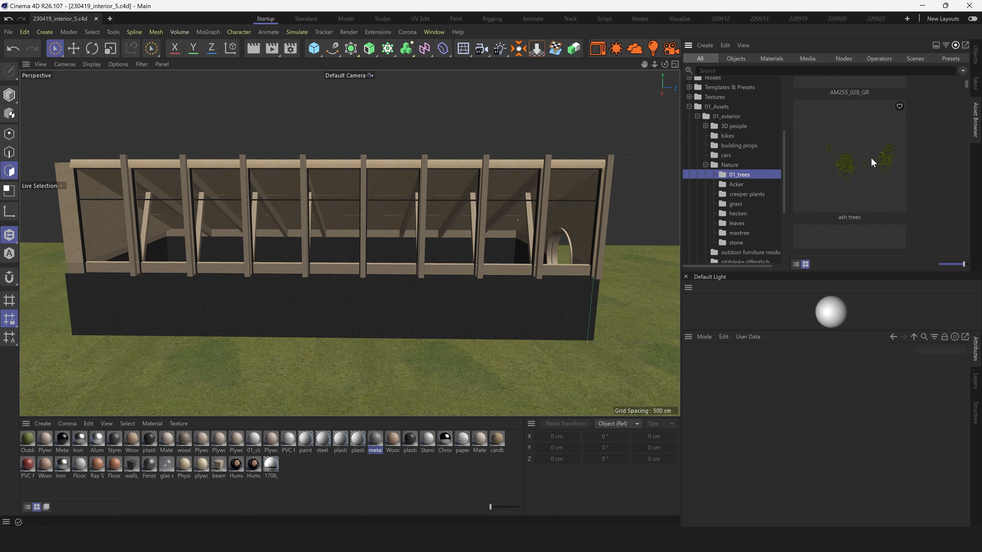
pyautogui.doubleClick(879, 196)
pyautogui.doubleClick(855, 208)
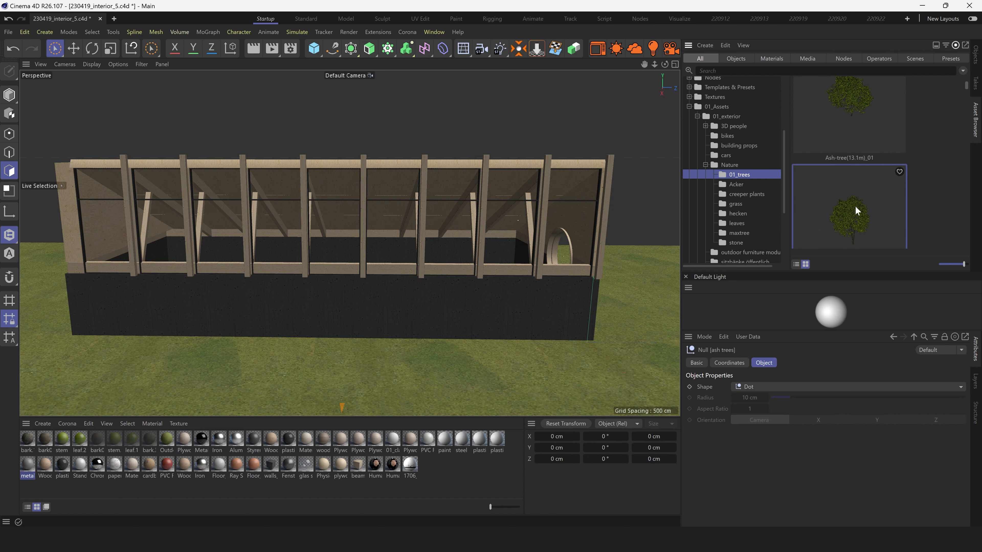
# Place Ash-tree_03(17m) outside the round window at about X -448, Z 479 cm and scale it to about 1006 cm tall
pyautogui.click(977, 57)
pyautogui.click(9, 95)
pyautogui.scroll(-4, 264, 216)
pyautogui.keyDown('alt'); pyautogui.moveTo(328, 255); pyautogui.dragTo(588, 342); pyautogui.keyUp('alt')
pyautogui.press('e')
pyautogui.press('t')
pyautogui.moveTo(546, 287); pyautogui.dragTo(438, 314)
pyautogui.press('e')
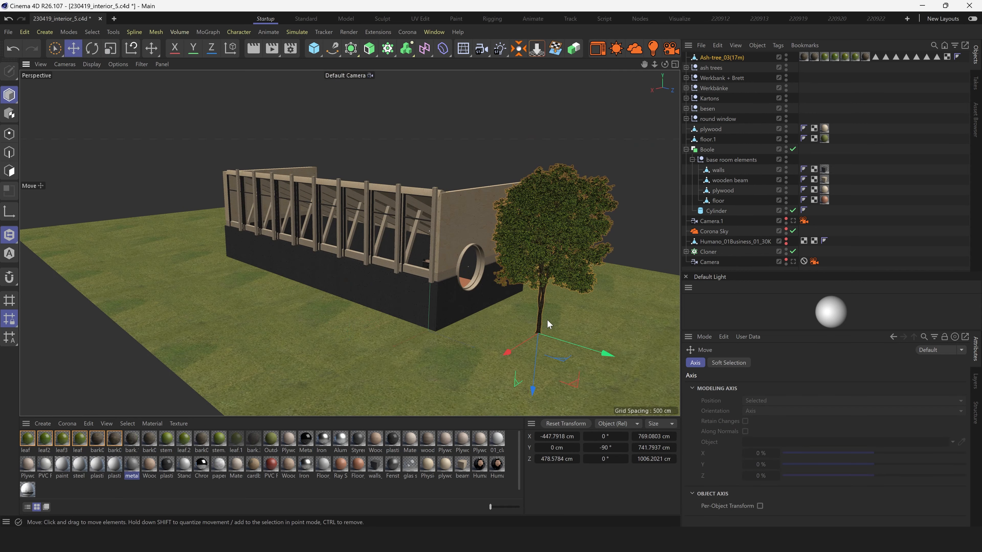
# Check the tree through the Camera, and create an instance of Ash-tree_03(17m) in Render Instance mode
pyautogui.keyDown('alt'); pyautogui.moveTo(547, 320); pyautogui.dragTo(395, 274, button='middle'); pyautogui.keyUp('alt')
pyautogui.keyDown('alt'); pyautogui.moveTo(396, 273); pyautogui.dragTo(353, 278); pyautogui.keyUp('alt')
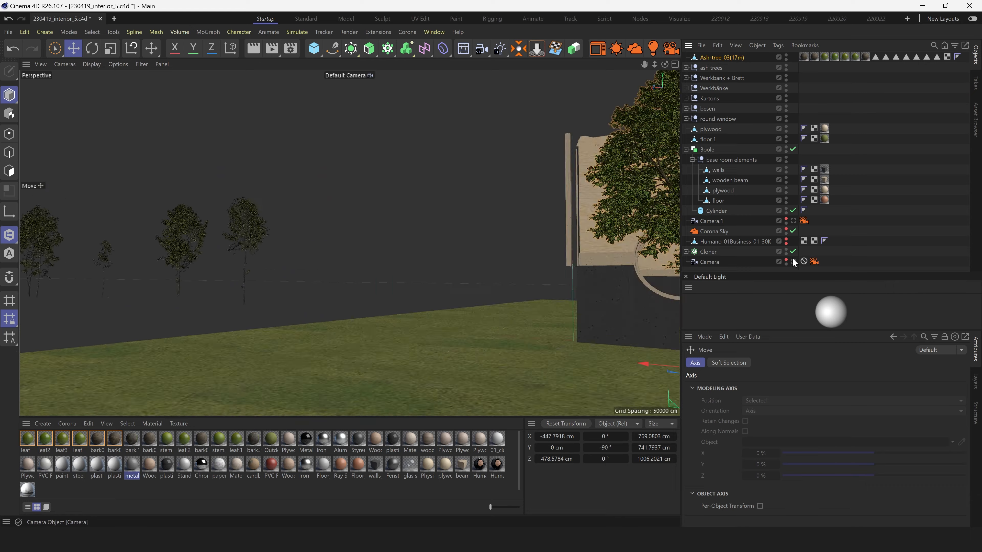
pyautogui.click(794, 262)
pyautogui.click(793, 261)
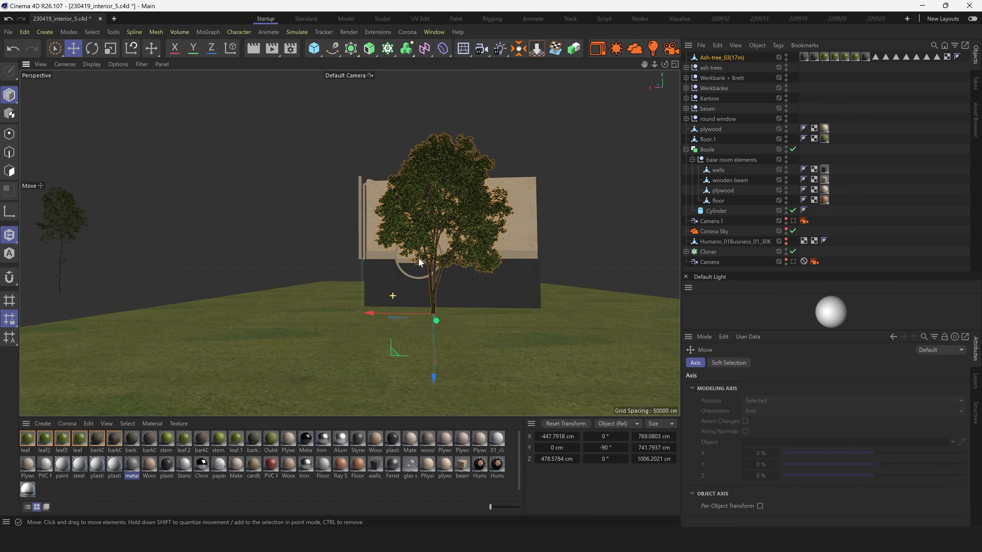
pyautogui.click(573, 49)
pyautogui.click(855, 398)
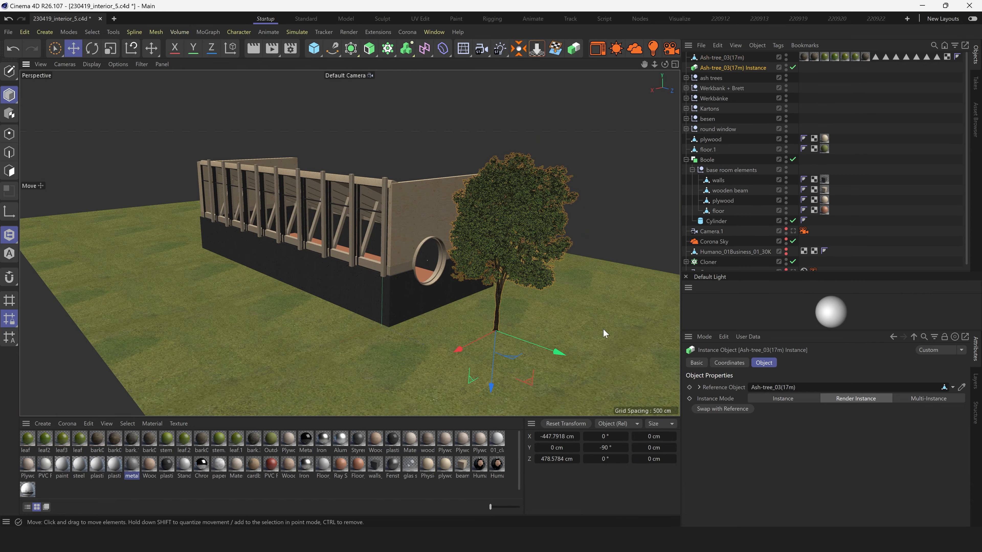
# Place two more Ash-tree_03(17m) instances outside the round window, at about X -167, Z 1007 cm and X -538, Z 872 cm
pyautogui.keyDown('alt'); pyautogui.moveTo(595, 334); pyautogui.dragTo(508, 292, button='middle'); pyautogui.keyUp('alt')
pyautogui.moveTo(407, 347); pyautogui.dragTo(410, 350)
pyautogui.press('e')
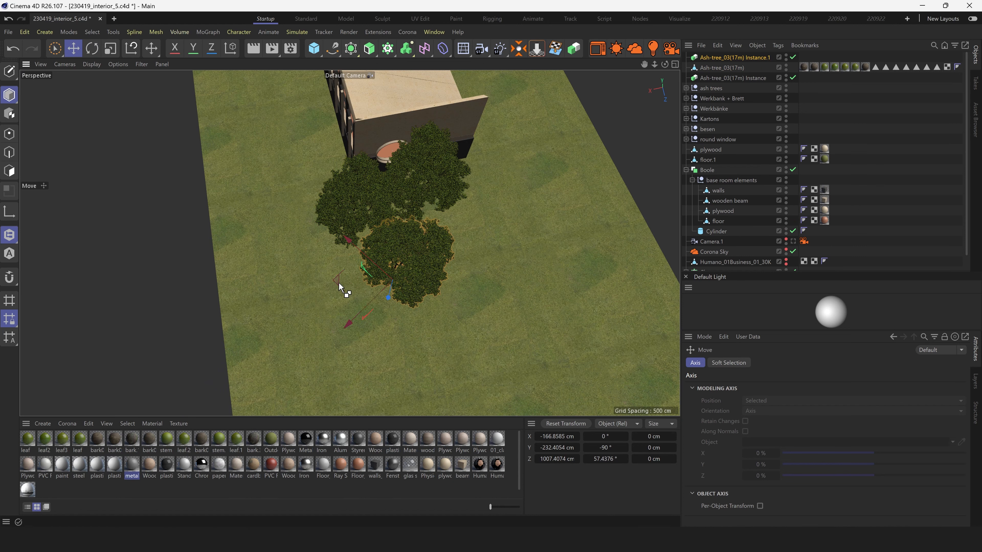
pyautogui.keyDown('ctrl'); pyautogui.moveTo(338, 283); pyautogui.dragTo(374, 262); pyautogui.keyUp('ctrl')
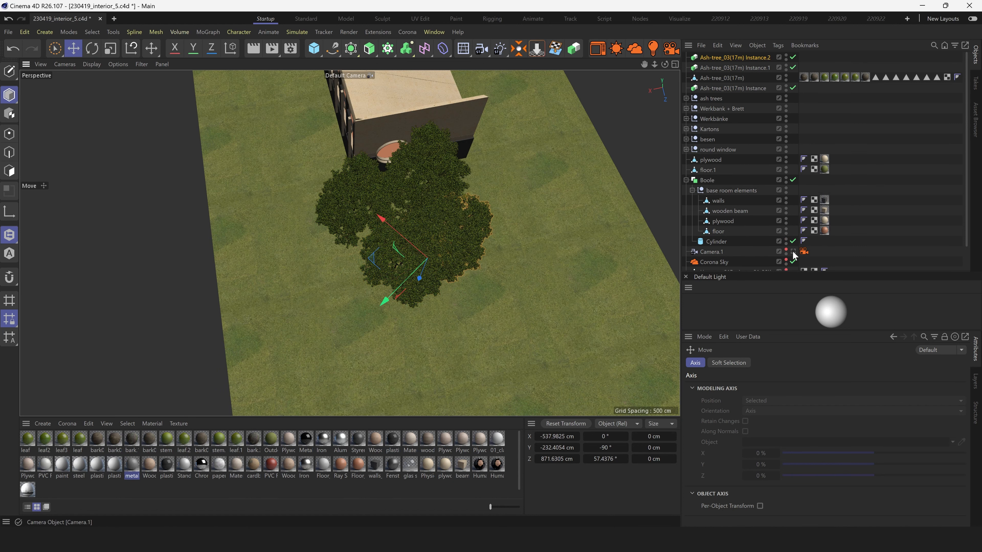
# Delete Camera.1, view the scene through Camera and fold the object hierarchy
pyautogui.click(803, 241)
pyautogui.scroll(-1, 762, 235)
pyautogui.click(722, 225)
pyautogui.press('Delete')
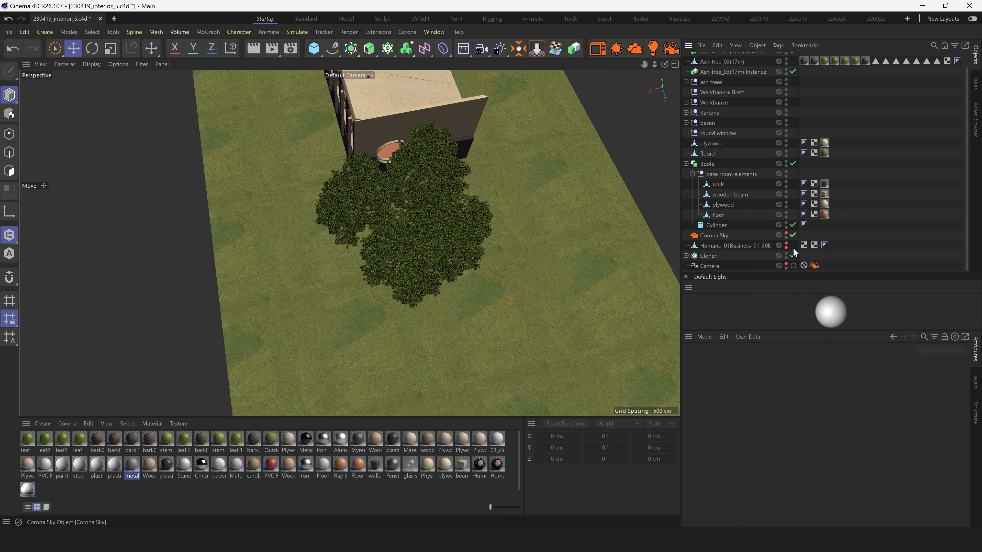
pyautogui.click(794, 266)
pyautogui.rightClick(769, 193)
pyautogui.click(793, 310)
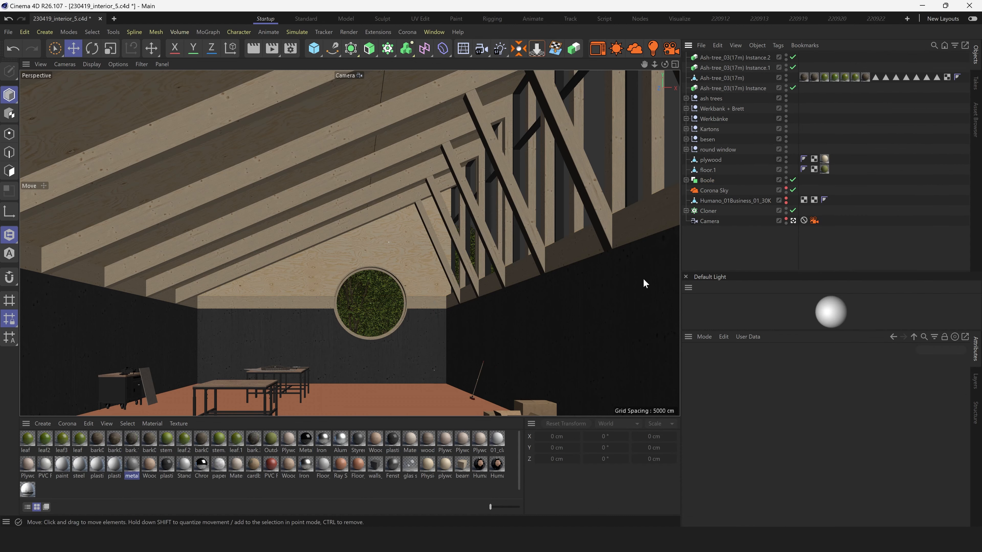
# Group Ash-tree_03(17m) and its three instances under a null named "trees window"
pyautogui.click(793, 221)
pyautogui.click(728, 57)
pyautogui.keyDown('shift'); pyautogui.click(726, 88); pyautogui.keyUp('shift')
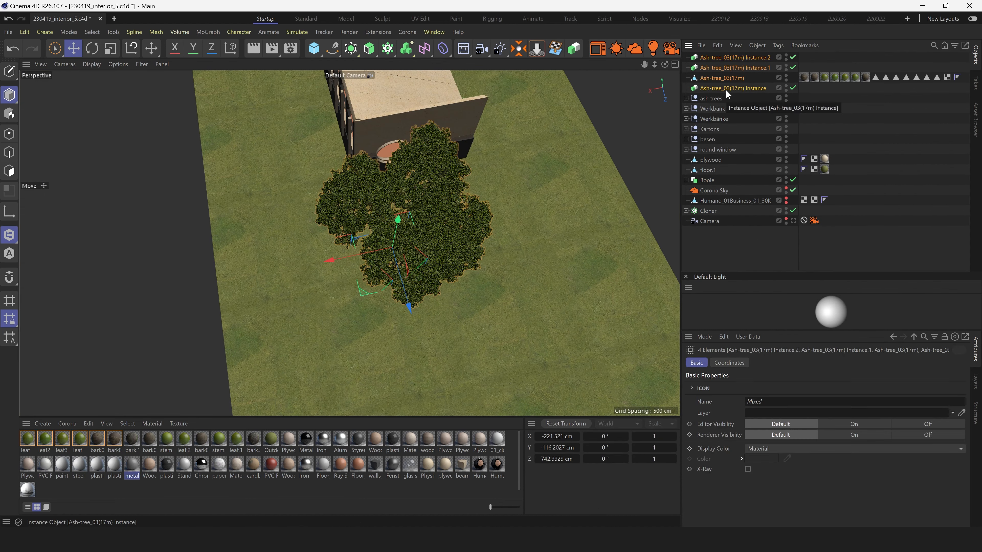
pyautogui.hotkey('alt', 'g')
pyautogui.doubleClick(706, 57)
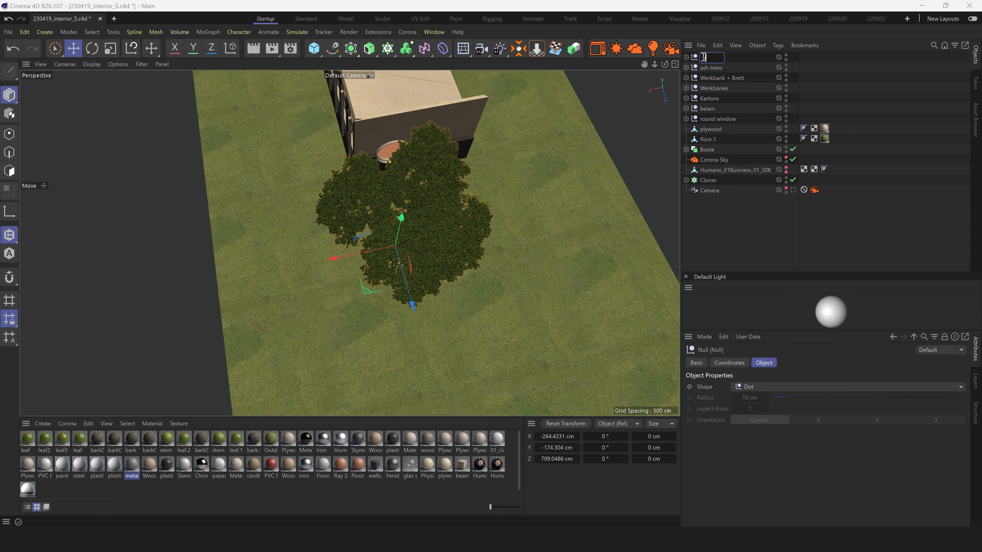
pyautogui.write('trees window')
pyautogui.press('Return')
# Expand the ash trees group and move Ash-tree_0203(23m) from behind the building to the side with the timber windows
pyautogui.click(711, 68)
pyautogui.keyDown('alt'); pyautogui.moveTo(310, 200); pyautogui.dragTo(228, 228); pyautogui.keyUp('alt')
pyautogui.scroll(-5, 481, 155)
pyautogui.scroll(5, 355, 205)
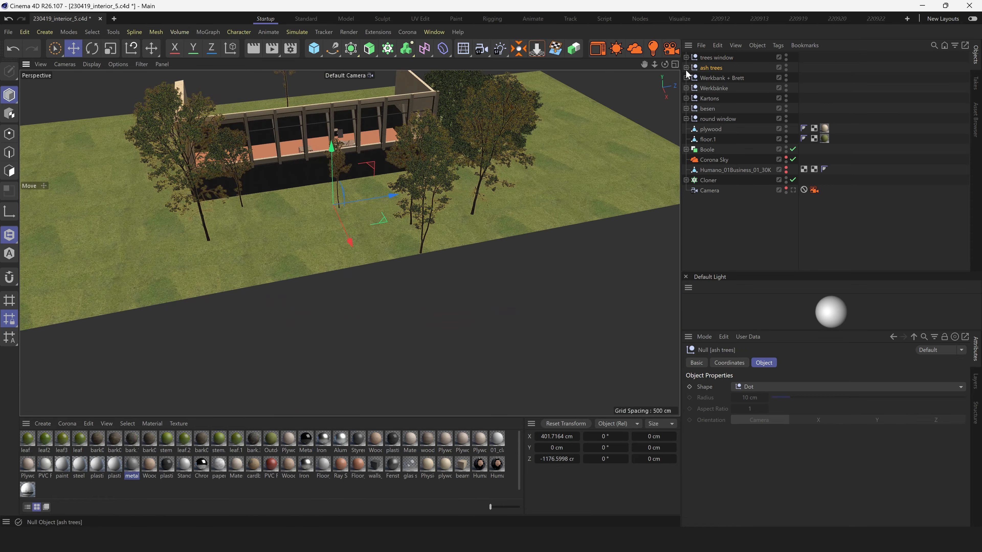
pyautogui.click(686, 68)
pyautogui.click(727, 79)
pyautogui.keyDown('alt'); pyautogui.moveTo(289, 120); pyautogui.dragTo(307, 212, button='middle'); pyautogui.keyUp('alt')
pyautogui.click(723, 88)
pyautogui.click(730, 98)
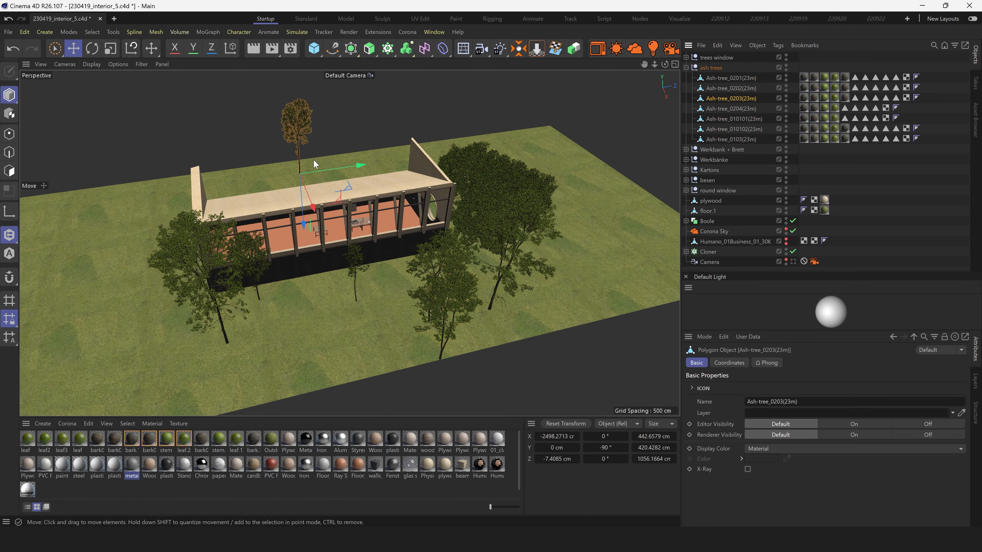
pyautogui.click(341, 290)
pyautogui.keyDown('alt'); pyautogui.moveTo(342, 290); pyautogui.dragTo(387, 292); pyautogui.keyUp('alt')
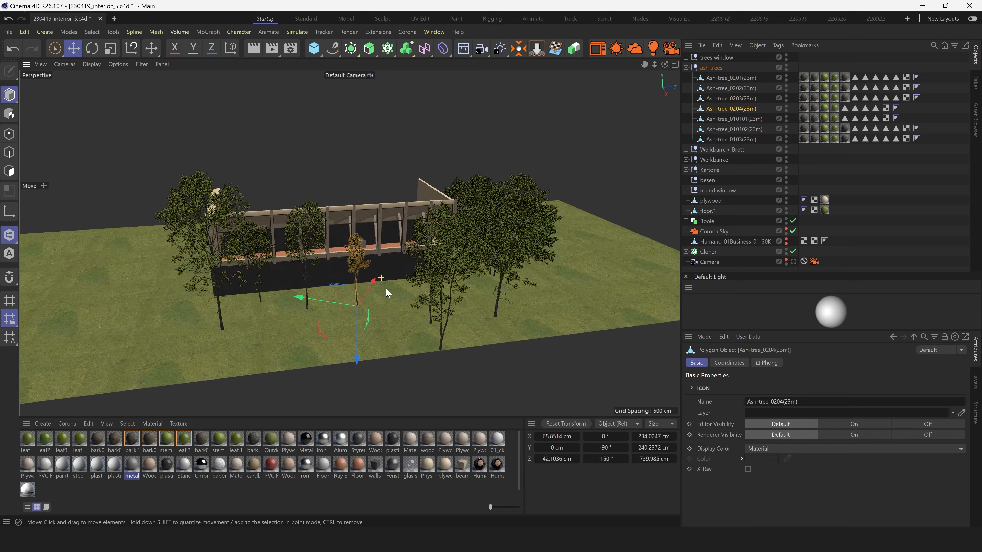
# Move Ash-tree_010101(23m) and Ash-tree_010102(23m) closer to the building's windowed side
pyautogui.click(733, 119)
pyautogui.keyDown('alt'); pyautogui.moveTo(447, 328); pyautogui.dragTo(471, 364); pyautogui.keyUp('alt')
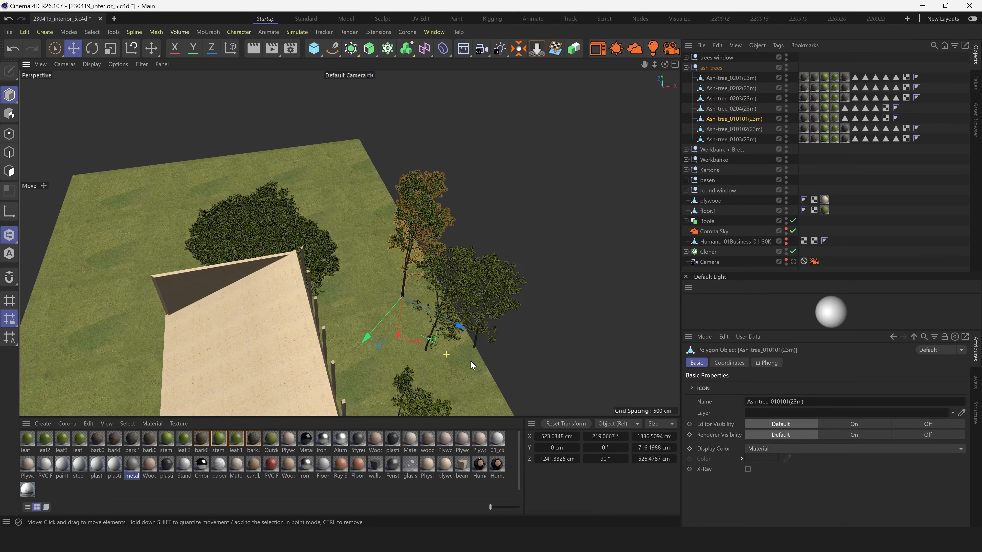
pyautogui.moveTo(416, 342); pyautogui.dragTo(366, 348)
pyautogui.click(737, 131)
pyautogui.moveTo(452, 316); pyautogui.dragTo(395, 299)
# Move Ash-tree_0202(23m) in from the ground's edge and check the tree arrangement along the windowed side
pyautogui.click(731, 88)
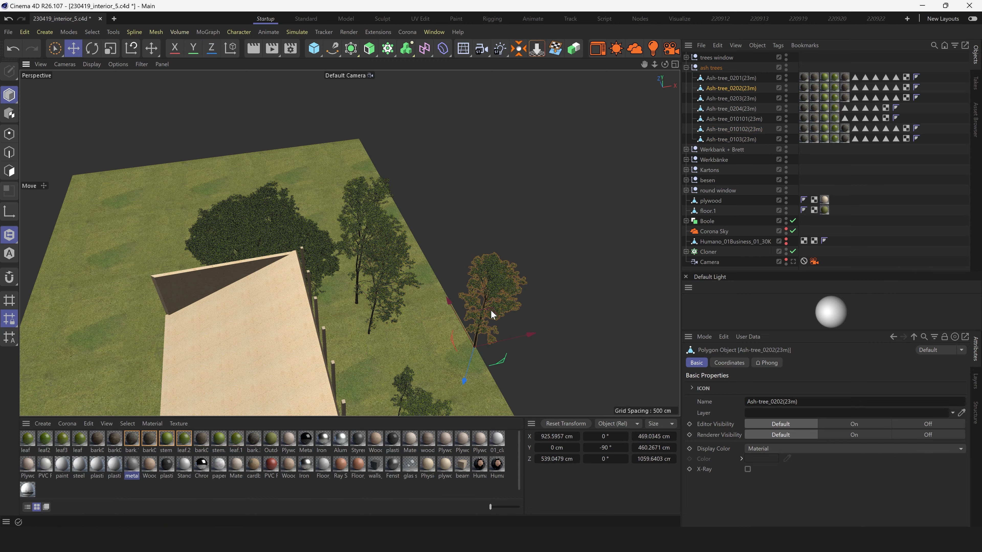
pyautogui.keyDown('alt'); pyautogui.moveTo(491, 314); pyautogui.dragTo(444, 288); pyautogui.keyUp('alt')
pyautogui.scroll(-3, 279, 283)
pyautogui.keyDown('alt'); pyautogui.moveTo(279, 283); pyautogui.dragTo(456, 181); pyautogui.keyUp('alt')
pyautogui.scroll(5, 382, 311)
pyautogui.click(455, 180)
pyautogui.scroll(2, 463, 328)
pyautogui.scroll(2, 464, 327)
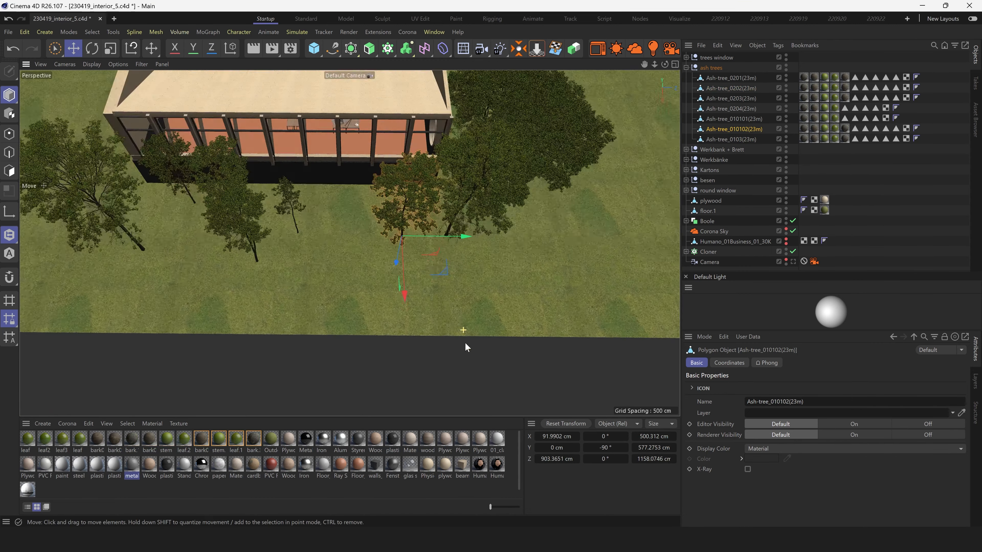
# Create a Render Instance of the ash trees group, place it at about X 454, Z 404 cm and view it through Camera
pyautogui.click(711, 67)
pyautogui.click(574, 49)
pyautogui.scroll(-5, 423, 215)
pyautogui.moveTo(423, 215)
pyautogui.keyDown('alt'); pyautogui.mouseDown()
pyautogui.moveTo(361, 323)
pyautogui.moveTo(367, 302)
pyautogui.moveTo(377, 371)
pyautogui.moveTo(342, 255)
pyautogui.moveTo(425, 232)
pyautogui.mouseUp(); pyautogui.keyUp('alt')
pyautogui.scroll(3, 375, 285)
pyautogui.click(793, 200)
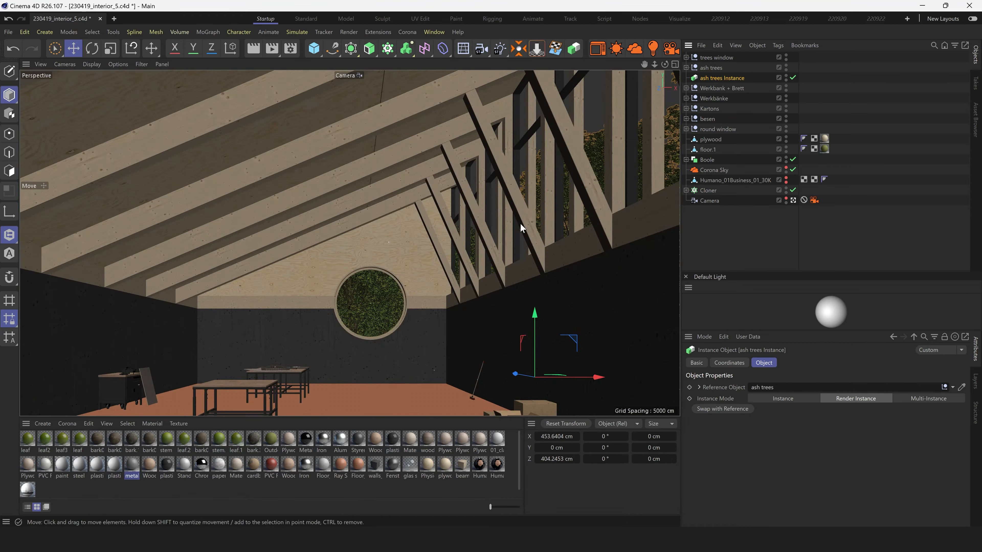
# Clear the selection and save the project
pyautogui.hotkey('ctrl', 'shift', 'a')
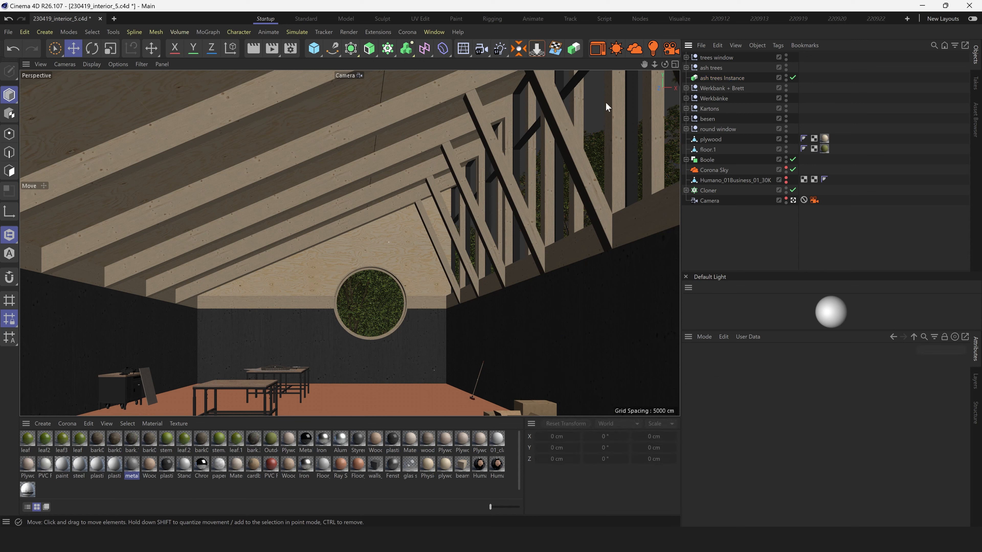
pyautogui.click(8, 32)
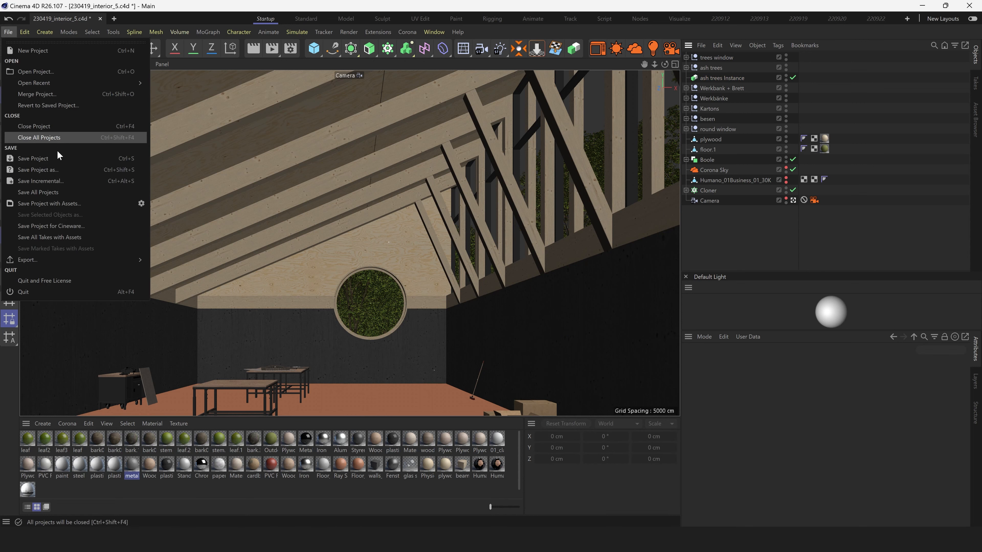
pyautogui.click(51, 160)
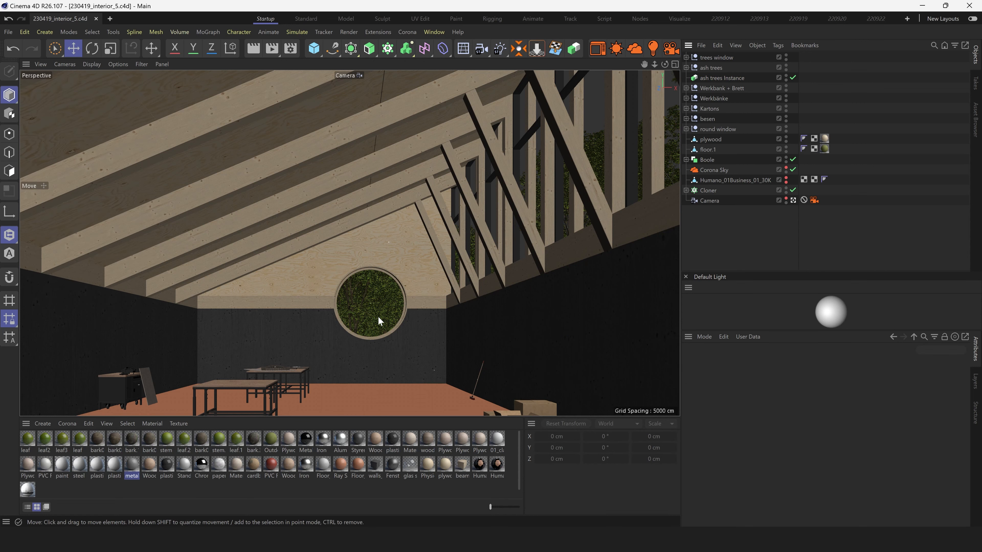
pyautogui.rightClick(758, 138)
pyautogui.click(803, 306)
pyautogui.click(761, 248)
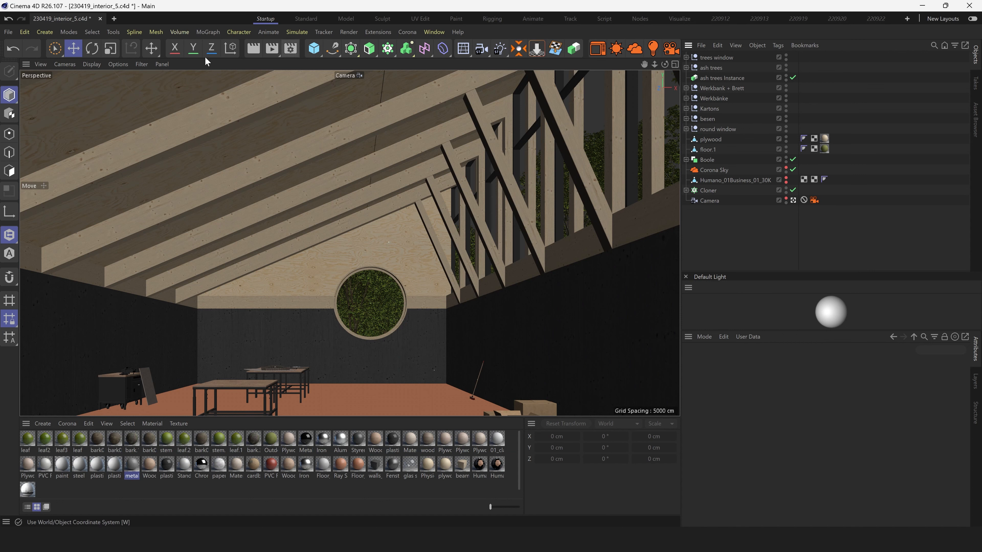
# Set the render output's Film Aspect to Square (1:1) at 3000 x 3000 pixels
pyautogui.click(68, 64)
pyautogui.click(86, 125)
pyautogui.hotkey('ctrl', 'b')
pyautogui.click(537, 173)
pyautogui.click(539, 197)
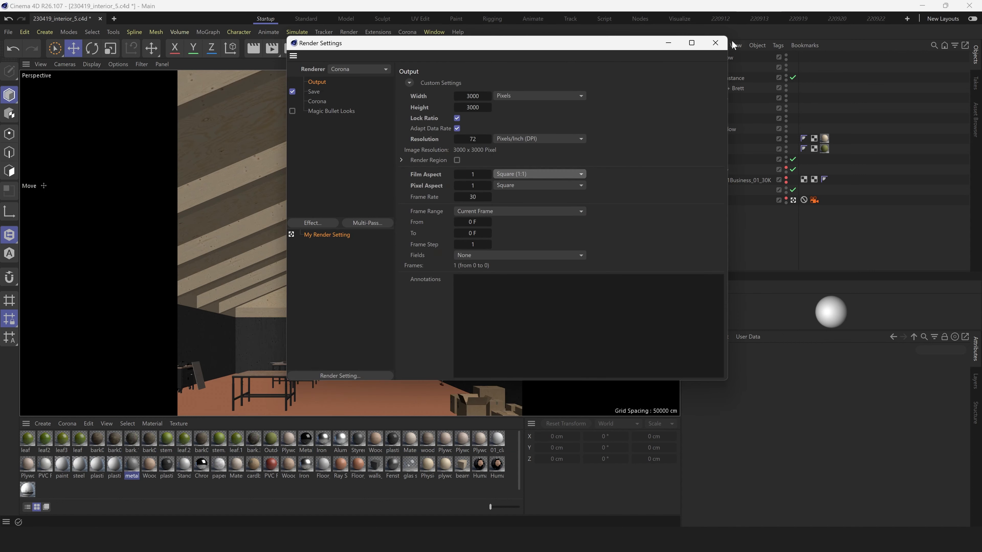
pyautogui.press('Escape')
# Move Corona Sky to the top of the hierarchy and group all tree objects under a null named "trees"
pyautogui.click(717, 171)
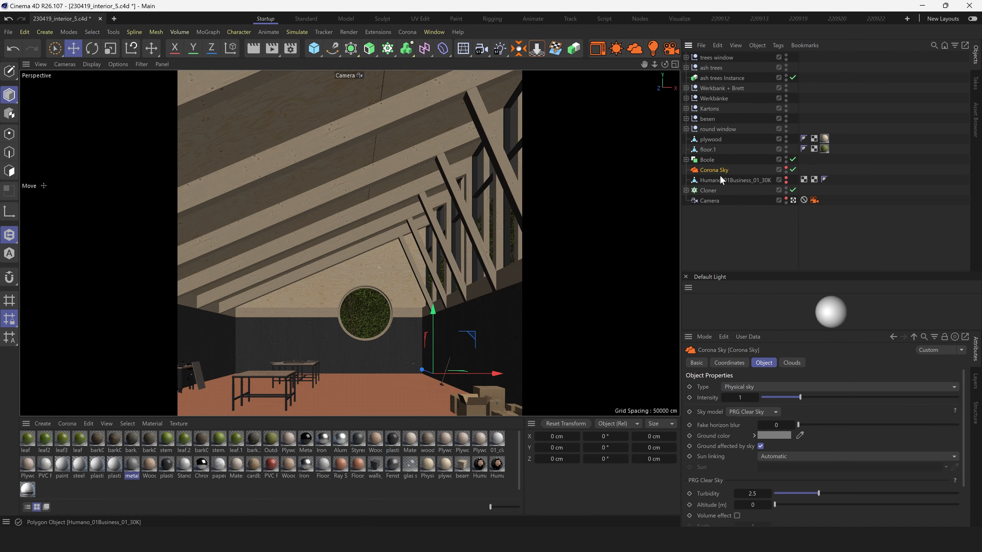
pyautogui.moveTo(719, 175); pyautogui.dragTo(738, 162)
pyautogui.click(716, 69)
pyautogui.keyDown('shift'); pyautogui.click(719, 89); pyautogui.keyUp('shift')
pyautogui.hotkey('alt', 'g')
pyautogui.doubleClick(706, 67)
pyautogui.write('trees')
pyautogui.press('Return')
# Group the objects from Werkbank + Brett through besen under a null named "interior assets"
pyautogui.click(721, 77)
pyautogui.keyDown('shift'); pyautogui.click(708, 109); pyautogui.keyUp('shift')
pyautogui.hotkey('alt', 'g')
pyautogui.doubleClick(706, 77)
pyautogui.write('interior assets')
pyautogui.press('Return')
# Group the objects from round window through Cloner under a null named "room"
pyautogui.click(718, 88)
pyautogui.keyDown('shift'); pyautogui.click(708, 139); pyautogui.keyUp('shift')
pyautogui.hotkey('alt', 'g')
pyautogui.doubleClick(706, 88)
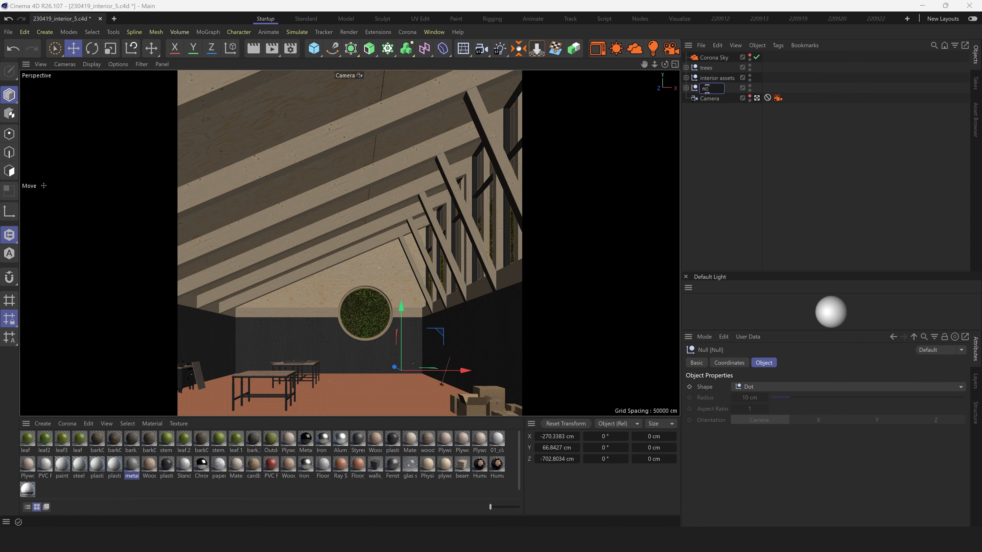
pyautogui.write('room')
pyautogui.press('Return')
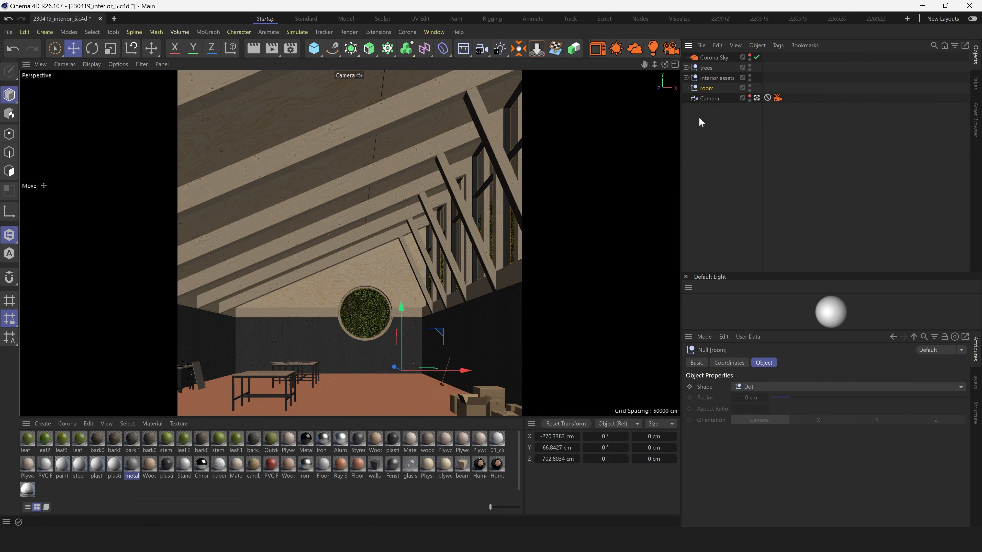
# Add a Corona Sun to the scene and disable it
pyautogui.click(702, 120)
pyautogui.click(585, 185)
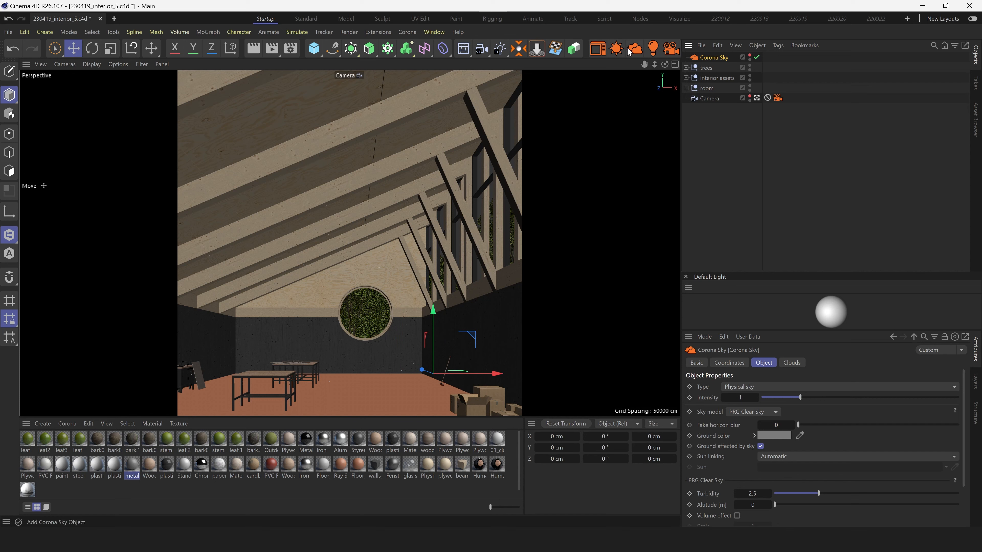
pyautogui.click(616, 48)
pyautogui.click(685, 67)
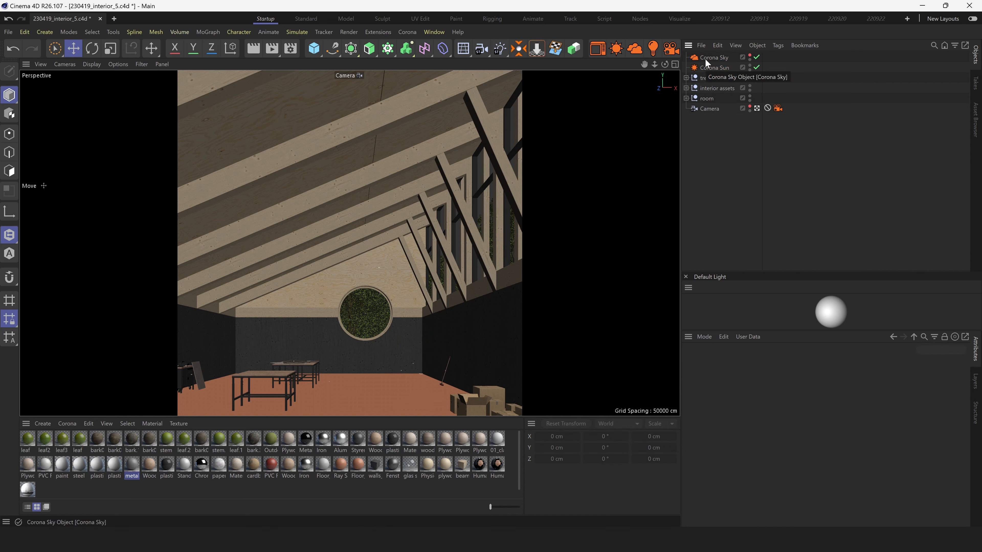
pyautogui.click(757, 67)
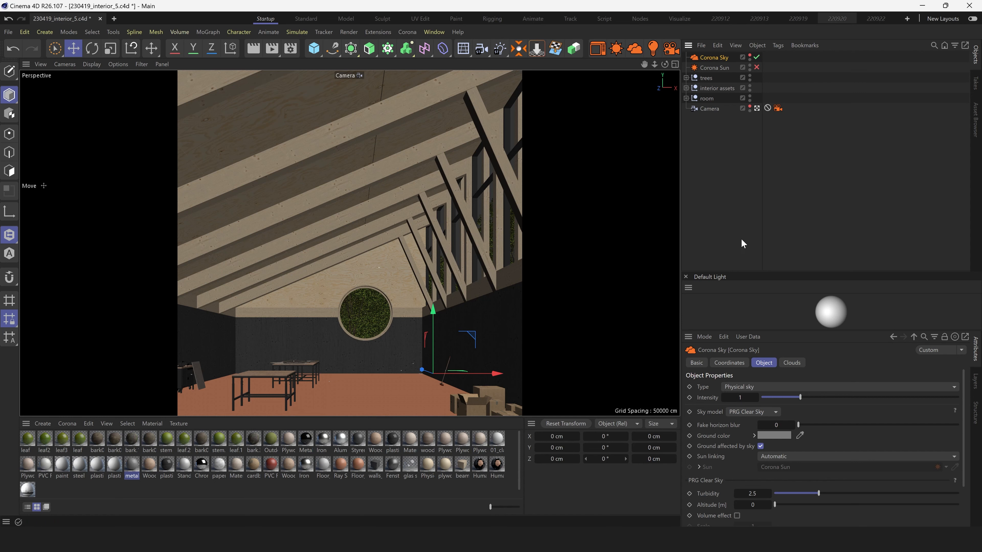
# Set the Corona Sky type to Shader / HDRI and load 04-15_Sky.hdr as its shader
pyautogui.click(716, 57)
pyautogui.click(756, 387)
pyautogui.click(738, 412)
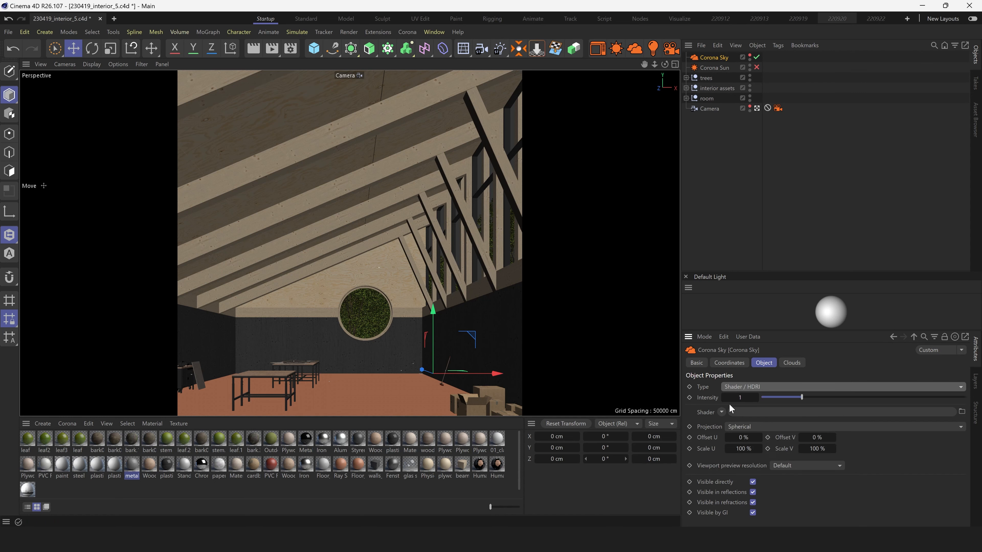
pyautogui.click(963, 411)
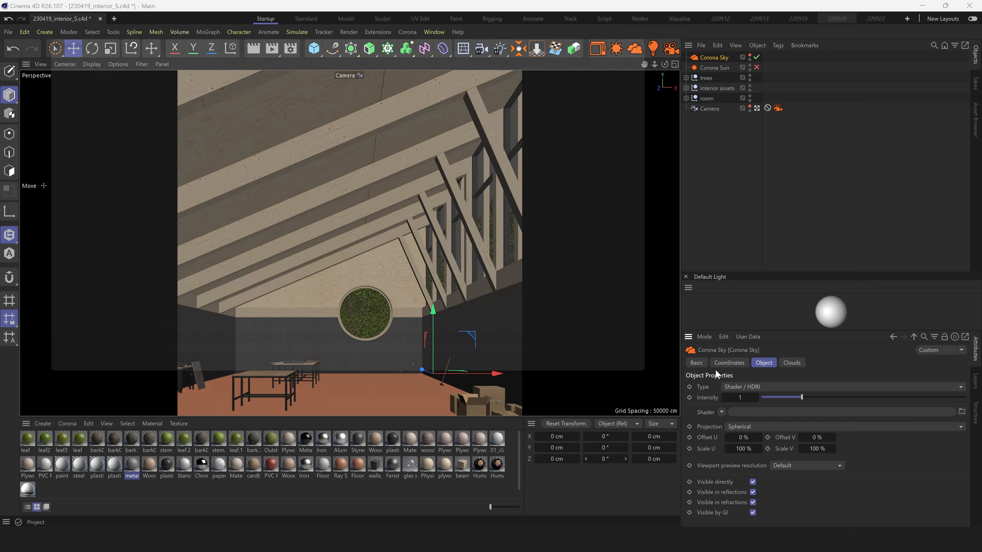
pyautogui.doubleClick(170, 137)
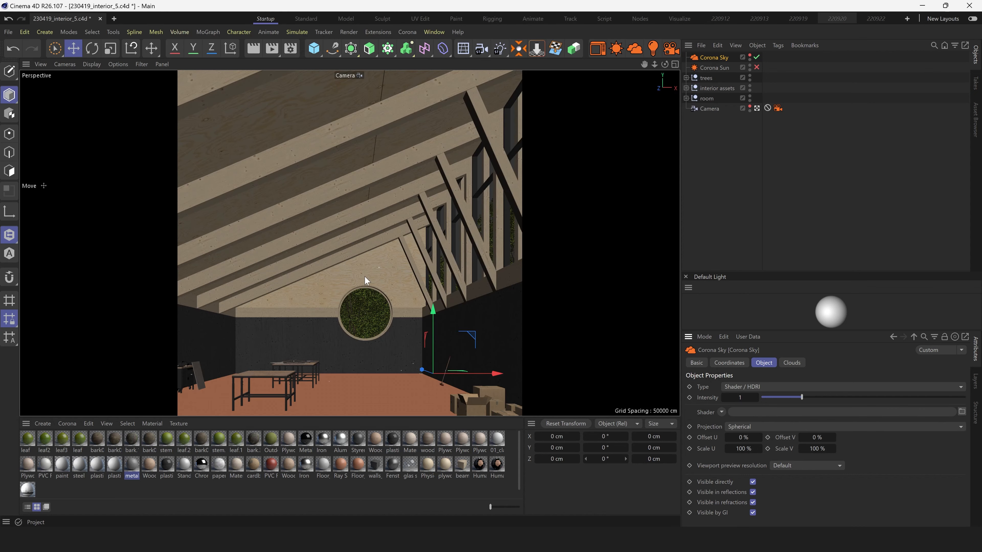
pyautogui.click(573, 312)
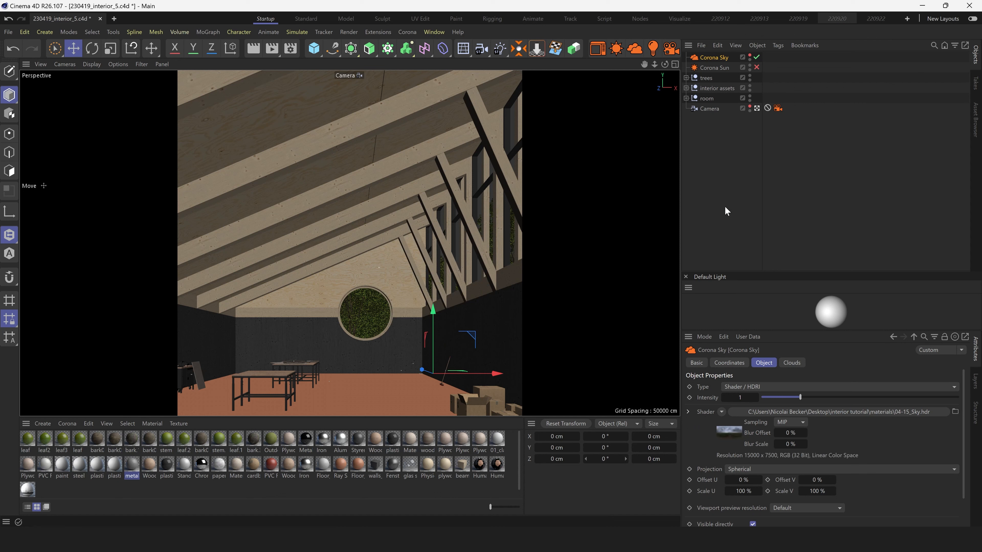
pyautogui.click(713, 183)
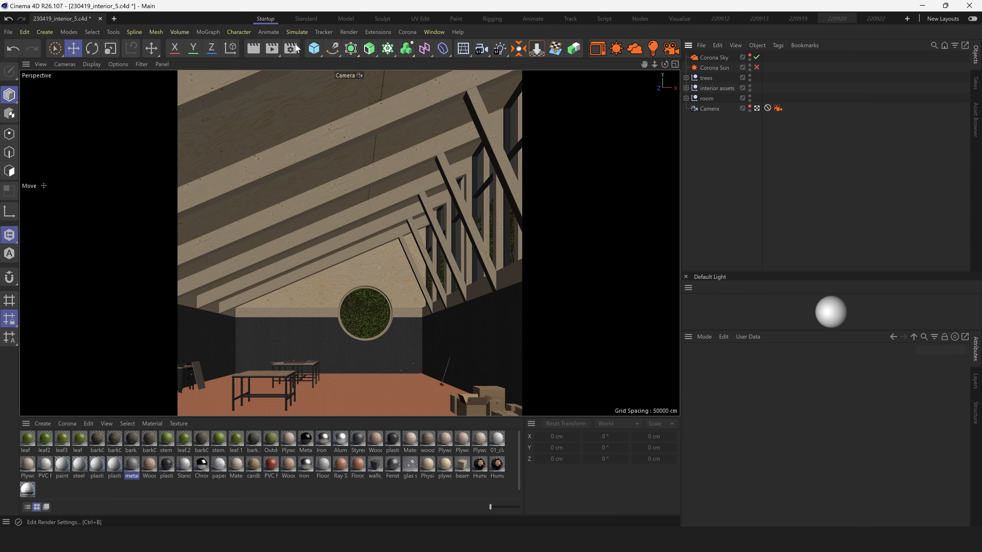
# Set the render output size to 600 x 600 pixels and save the project
pyautogui.click(290, 48)
pyautogui.doubleClick(466, 91)
pyautogui.write('600')
pyautogui.press('Return')
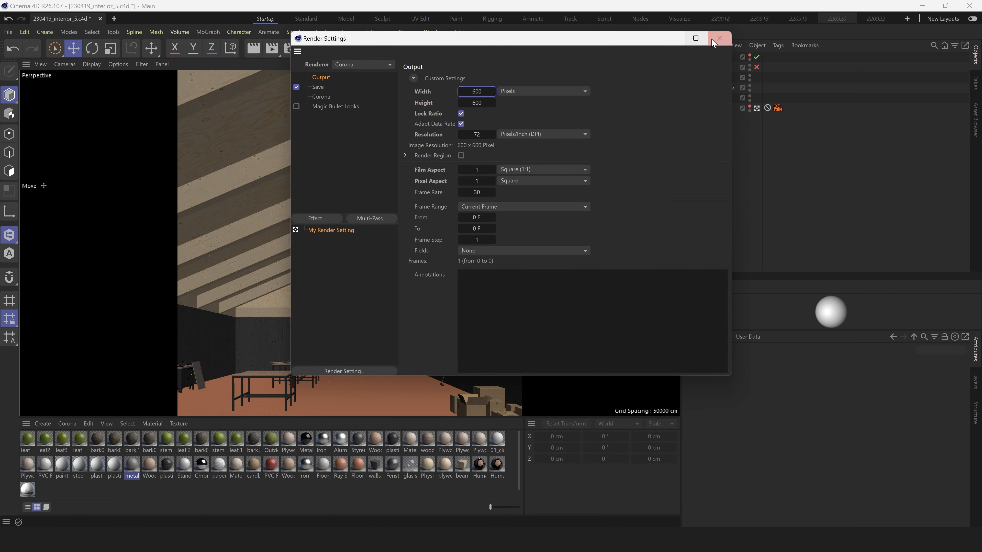
pyautogui.click(720, 37)
pyautogui.hotkey('ctrl', 's')
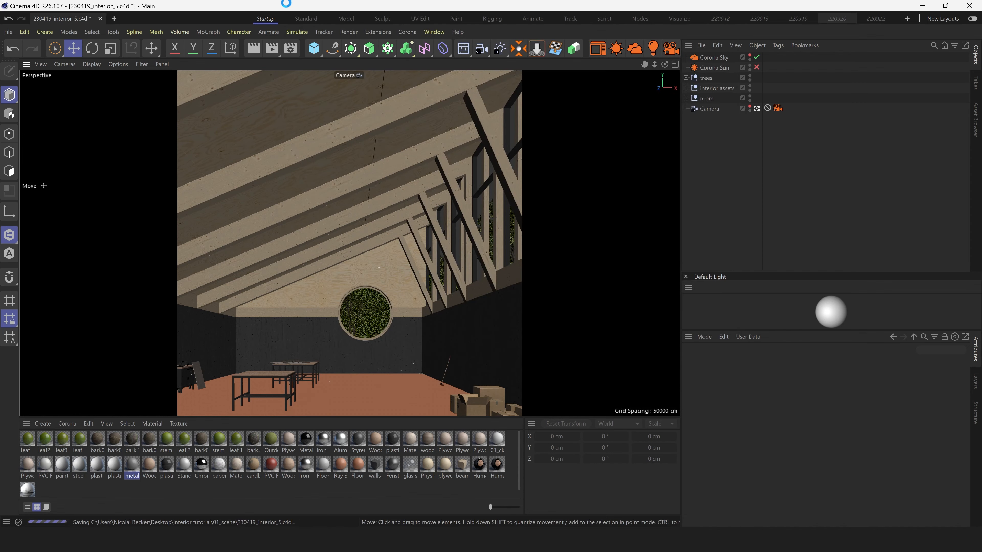
# Start Corona interactive rendering and set the camera tone mapping's Simple Exposure to 7.988
pyautogui.click(407, 32)
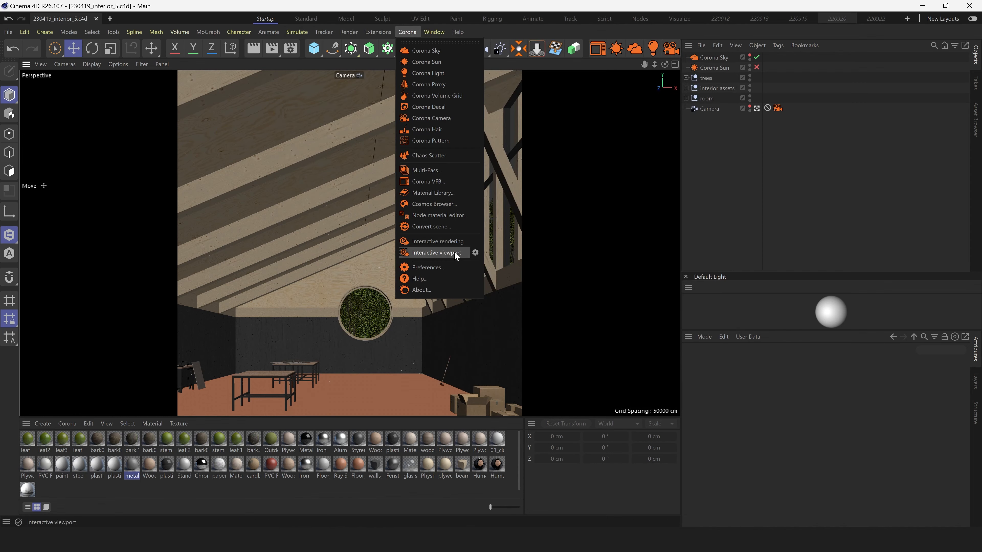
pyautogui.click(454, 244)
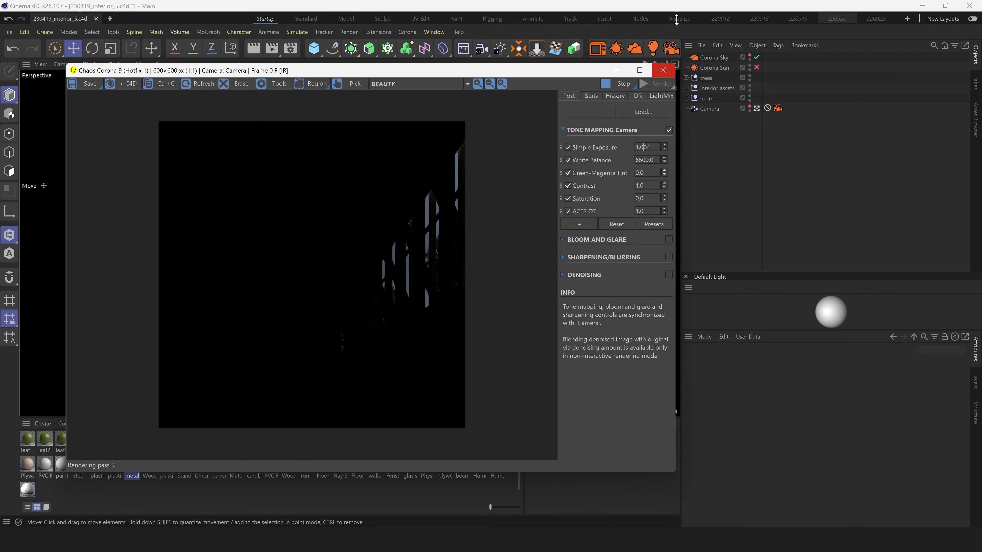
pyautogui.moveTo(676, 20); pyautogui.dragTo(688, 502)
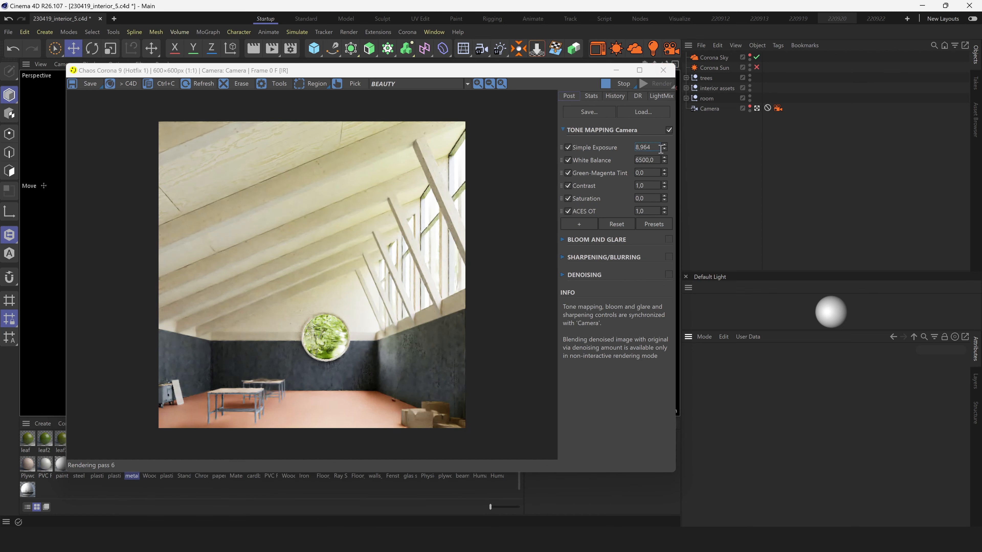
pyautogui.moveTo(664, 148)
pyautogui.mouseDown()
pyautogui.moveTo(671, 179)
pyautogui.moveTo(664, 141)
pyautogui.mouseUp()
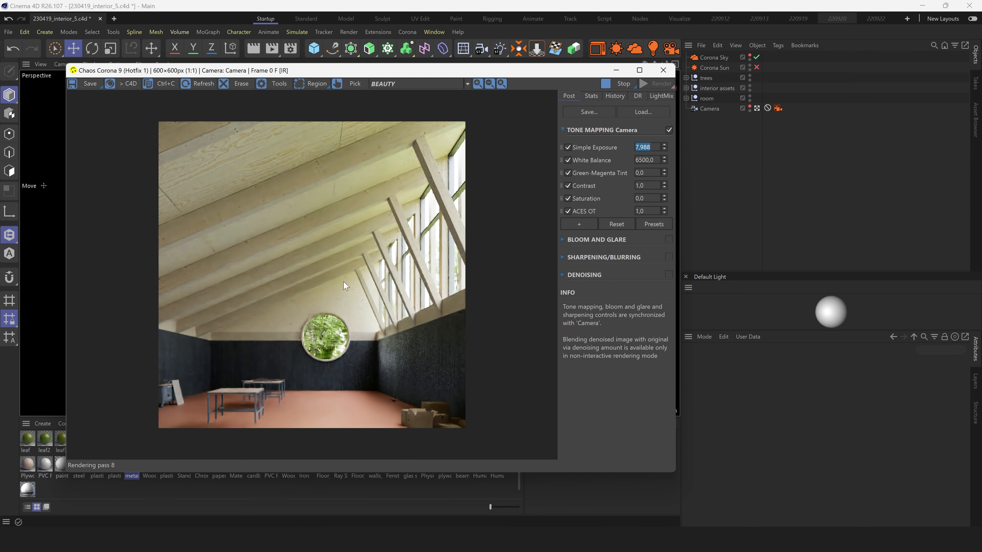
# Enable the Corona Sun while the interactive render runs and reposition the frame buffer window
pyautogui.scroll(5, 328, 335)
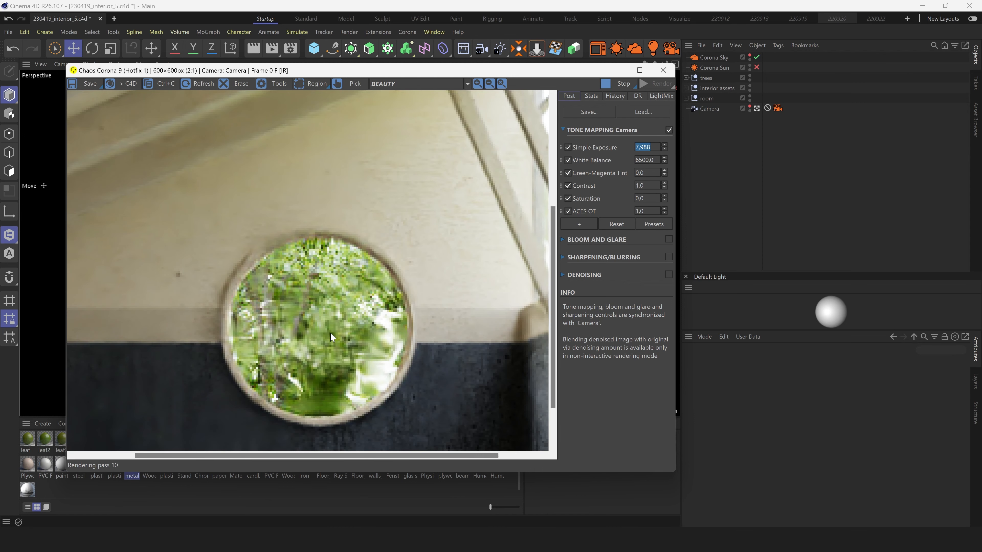
pyautogui.scroll(-5, 330, 332)
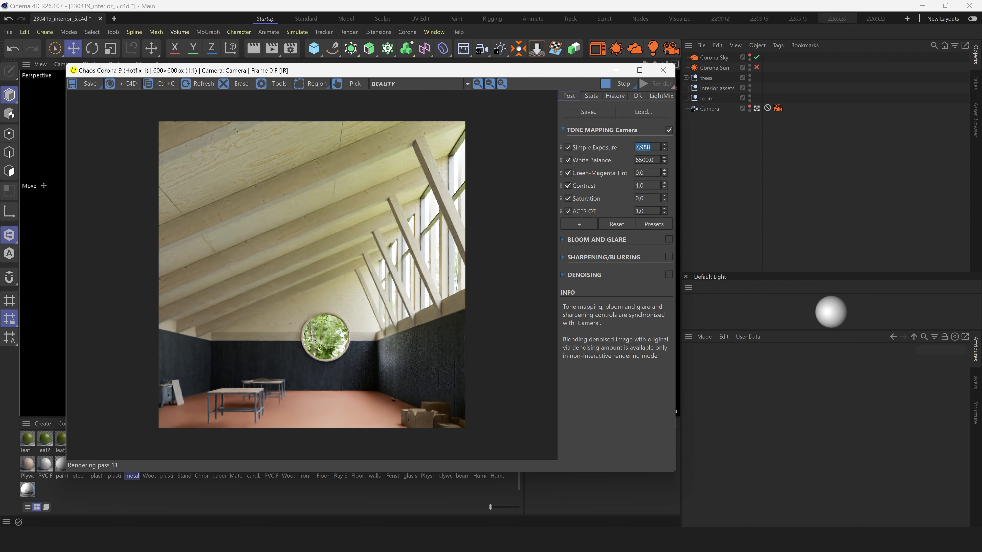
pyautogui.scroll(1, 303, 356)
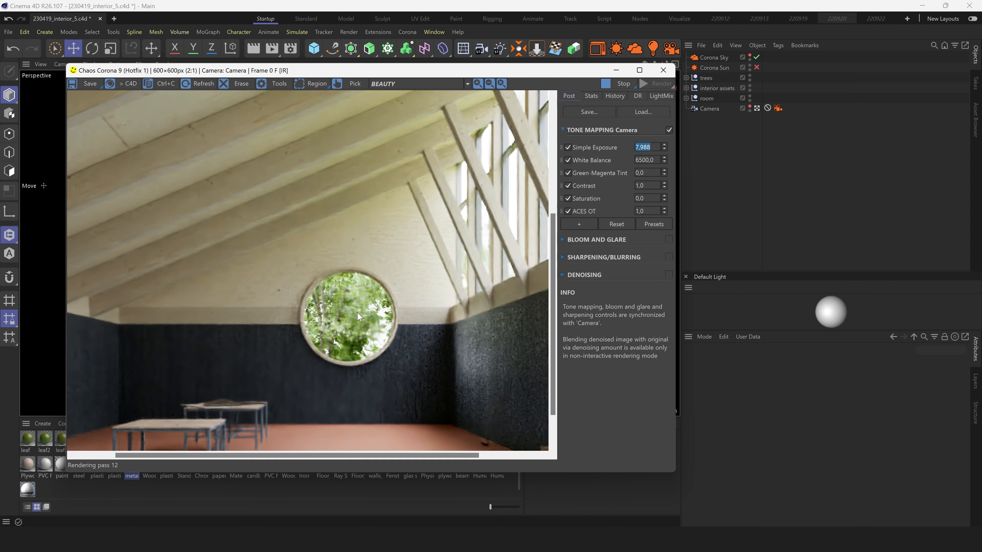
pyautogui.scroll(-1, 305, 316)
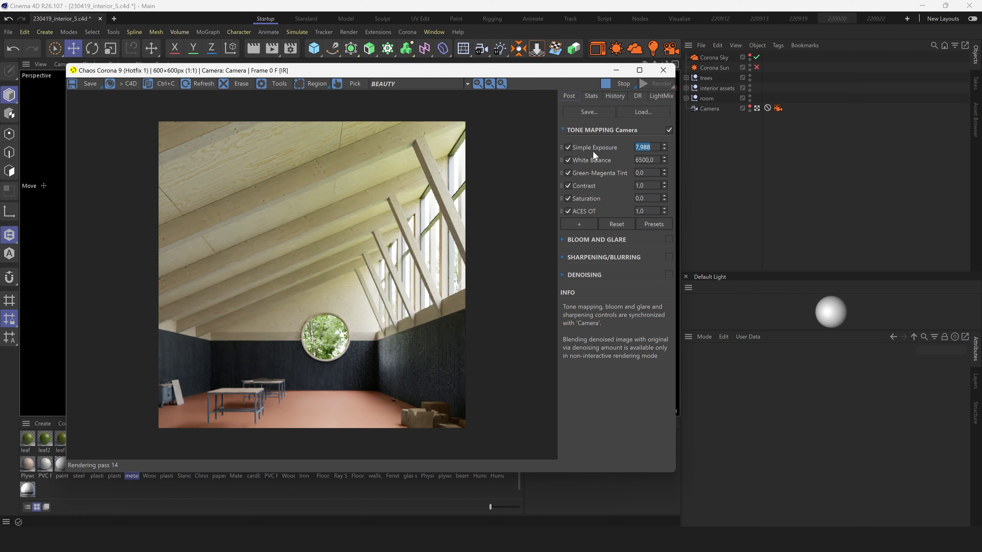
pyautogui.click(756, 68)
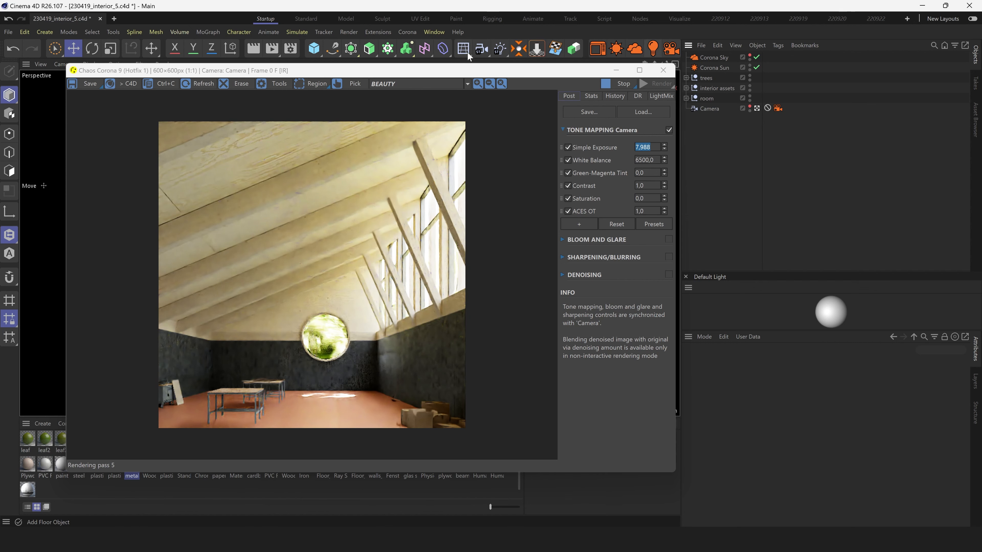
pyautogui.moveTo(474, 77); pyautogui.dragTo(446, 73)
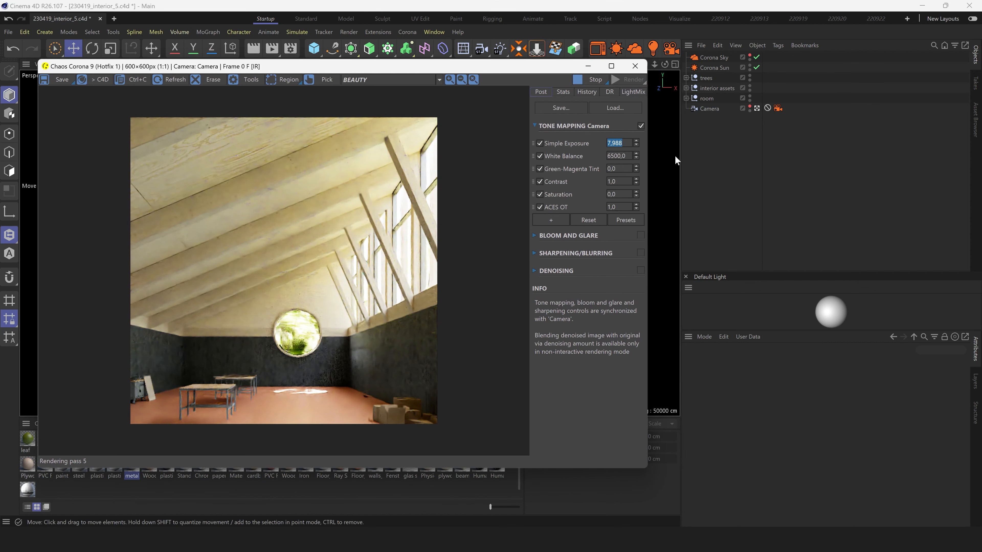
pyautogui.moveTo(419, 74); pyautogui.dragTo(420, 86)
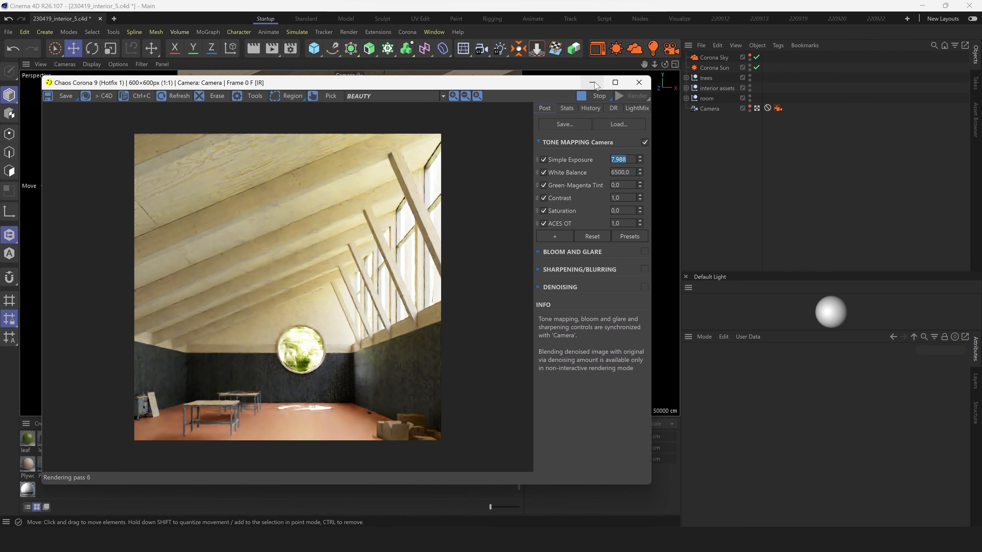
# Set the Corona Sun's rotation to 270° and its angle to 30°
pyautogui.click(718, 67)
pyautogui.click(742, 483)
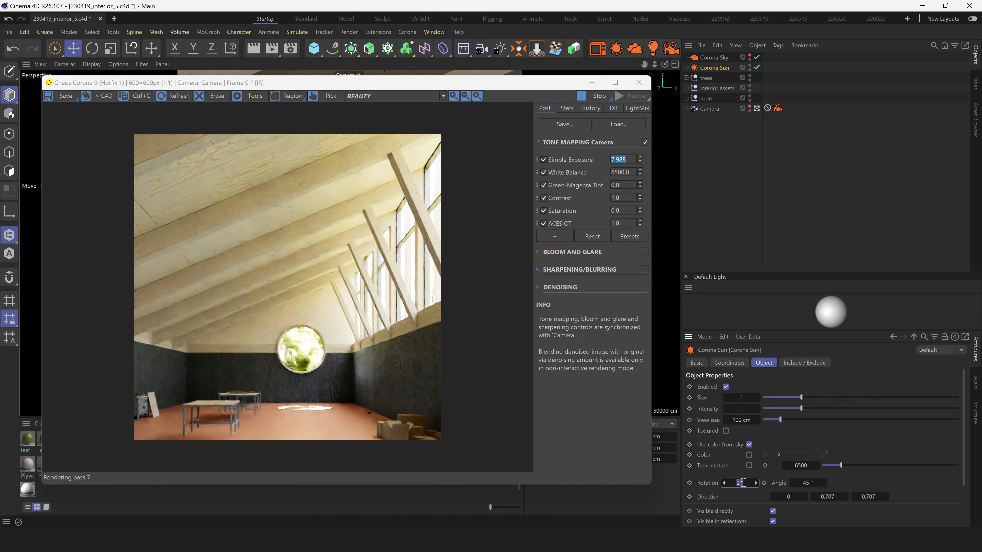
pyautogui.write('270')
pyautogui.press('Return')
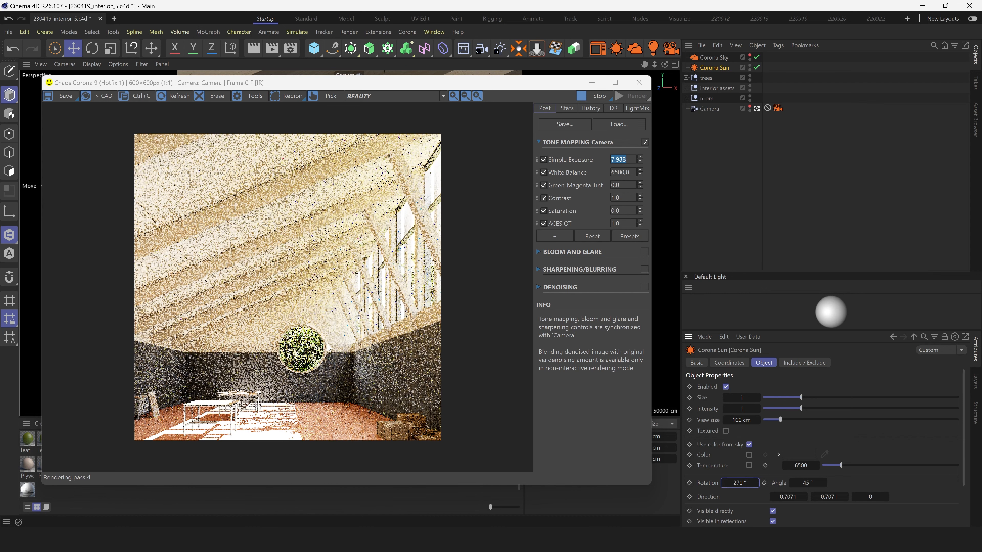
pyautogui.moveTo(807, 484); pyautogui.dragTo(807, 484)
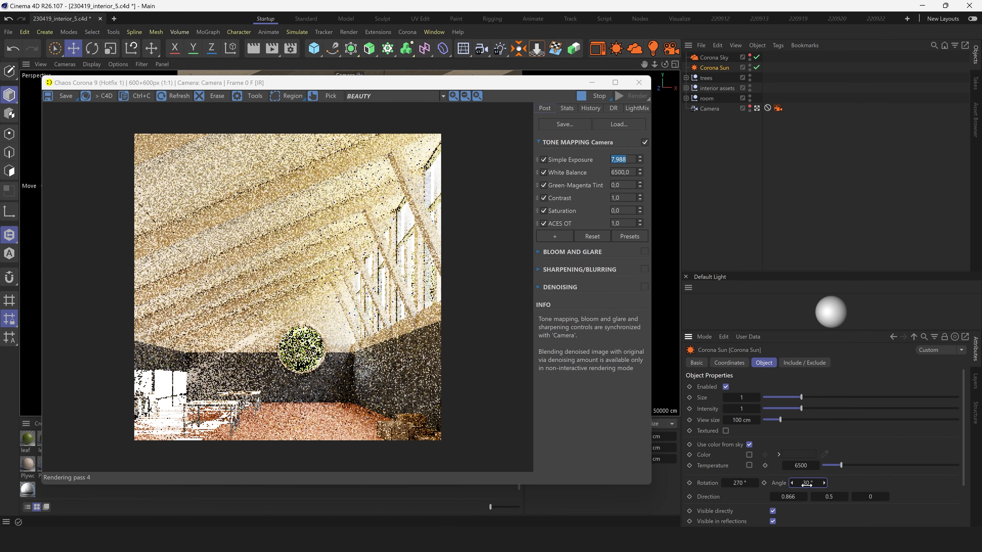
# Set the Corona Sun's rotation to 260° and its angle to 40°
pyautogui.click(746, 483)
pyautogui.write('260')
pyautogui.press('Return')
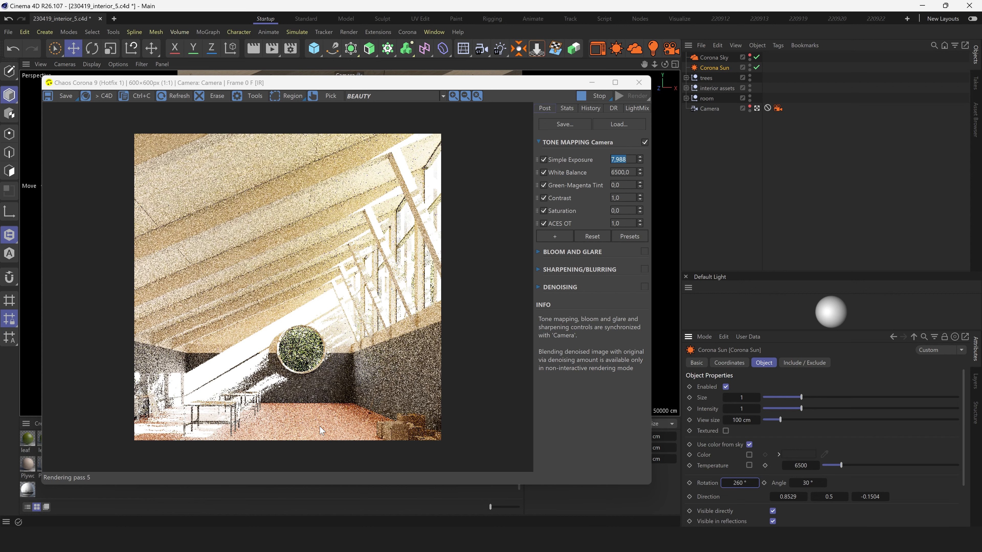
pyautogui.click(810, 484)
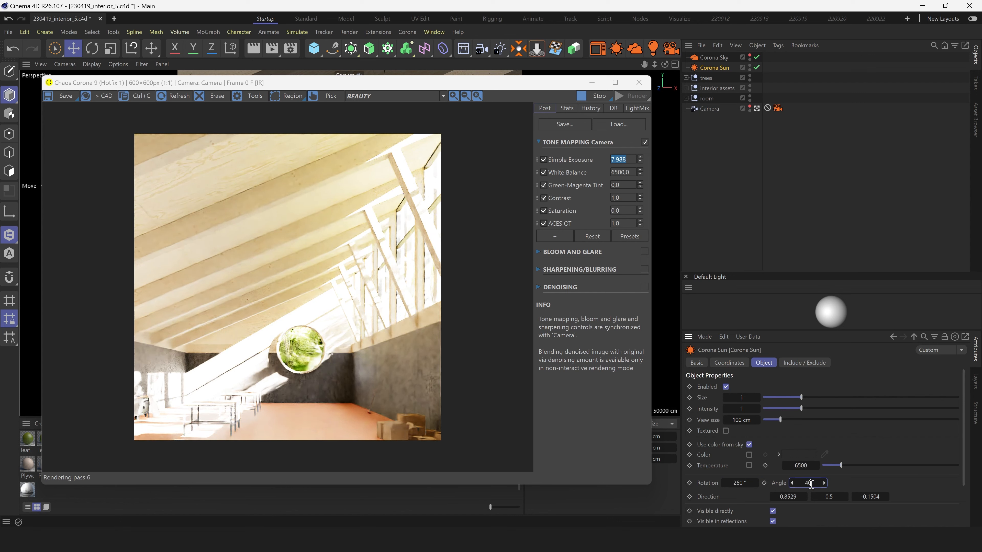
pyautogui.write('40')
pyautogui.press('Return')
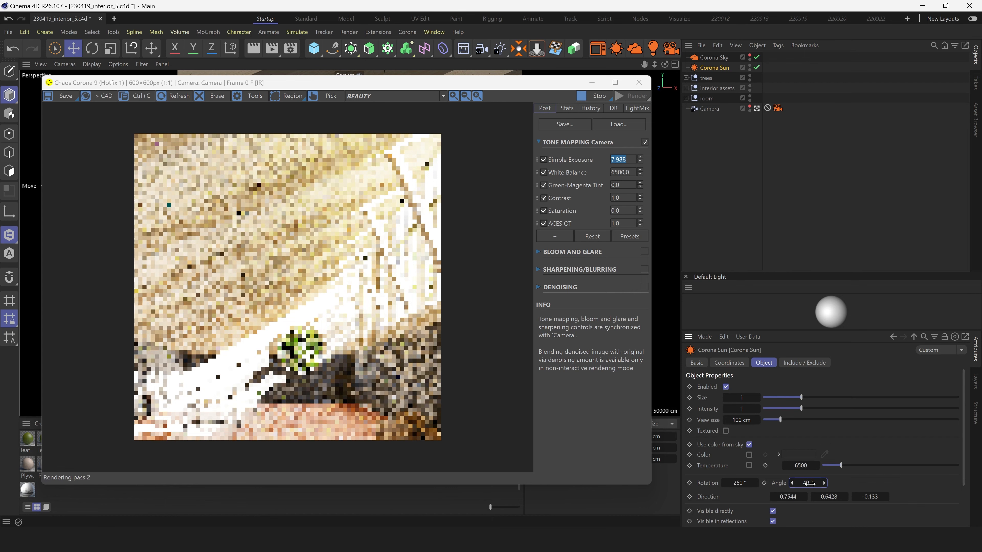
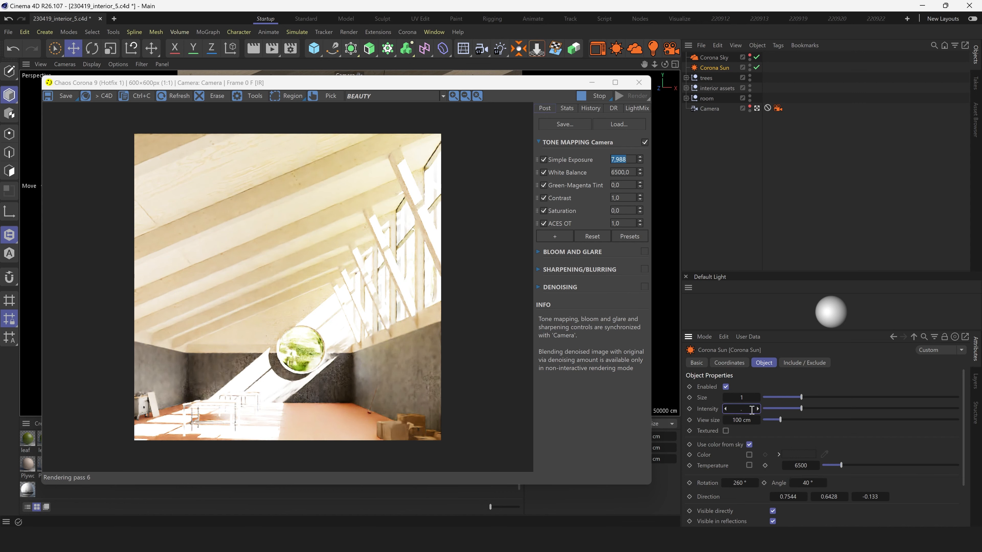
# Set the Corona Sun's intensity to 0.002 and its size to 20
pyautogui.write('2')
pyautogui.press('Return')
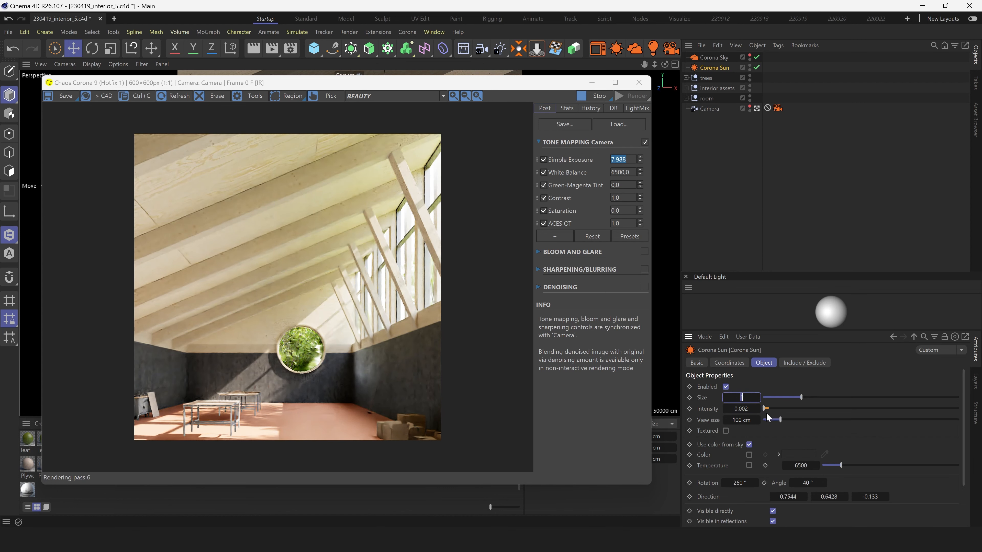
pyautogui.write('20')
pyautogui.press('Return')
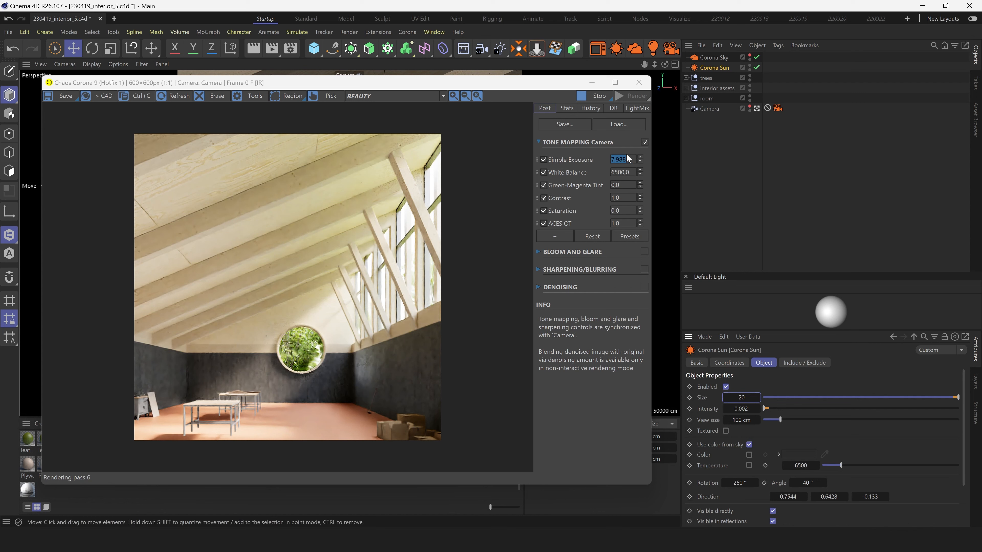
# Set the camera tone mapping's Simple Exposure to 7.587
pyautogui.moveTo(639, 160); pyautogui.dragTo(640, 167)
pyautogui.write('7,587')
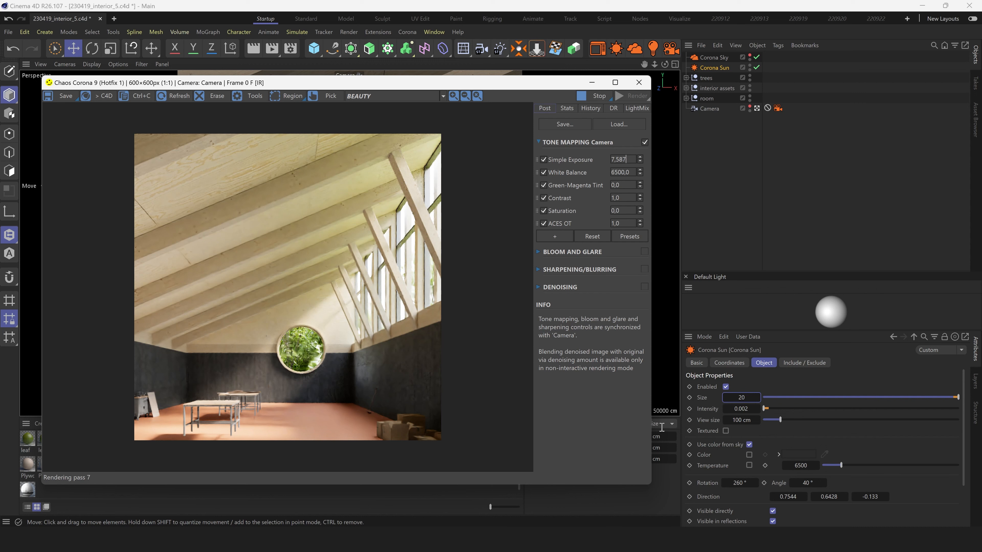
pyautogui.press('Return')
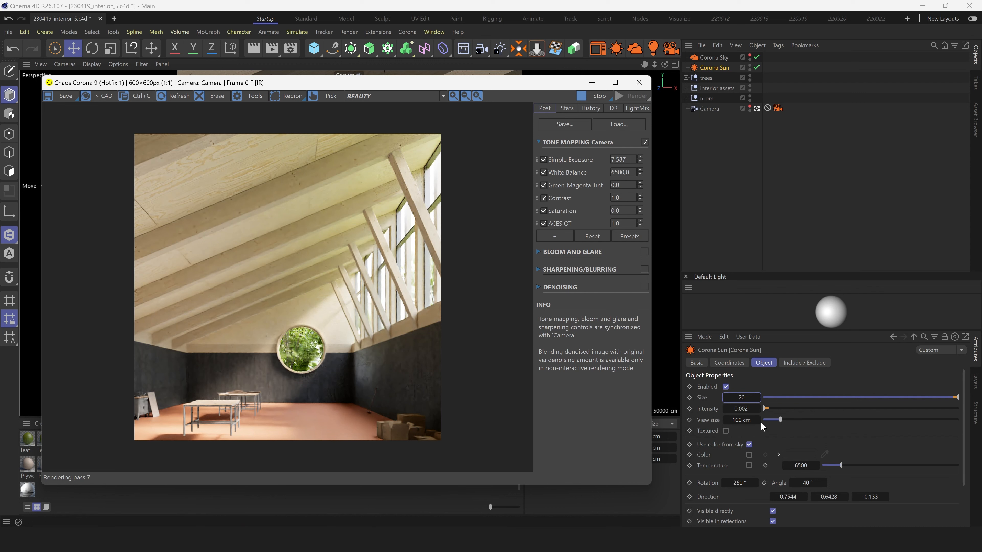
# Set the Corona Sun's rotation to 240° and its intensity to 0.001, checking the render around the round window
pyautogui.click(739, 483)
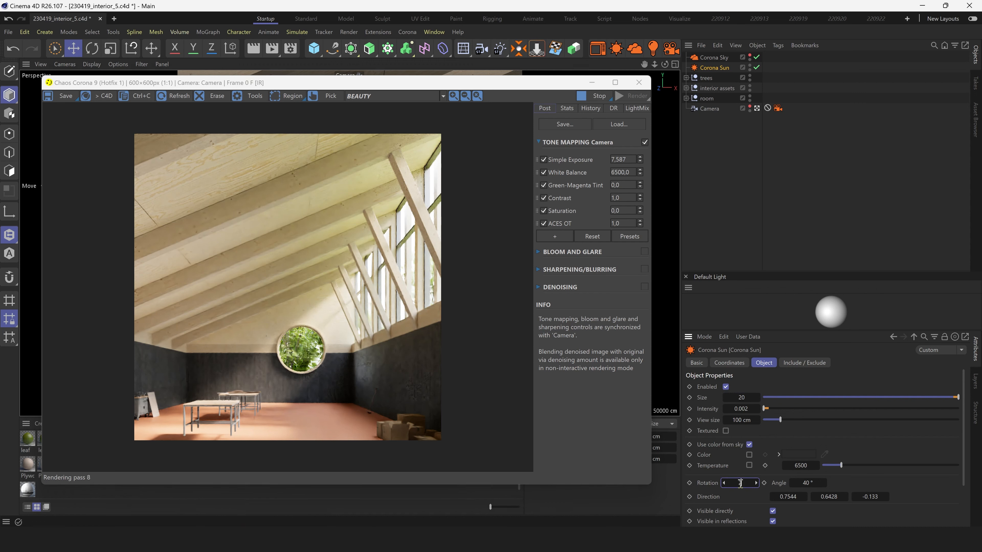
pyautogui.write('240')
pyautogui.press('Return')
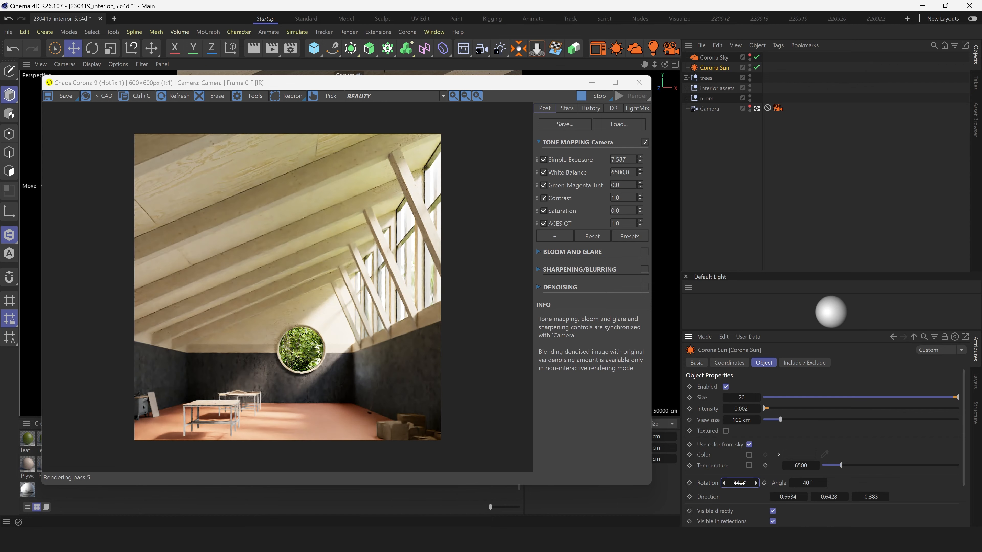
pyautogui.click(752, 412)
pyautogui.press('BackSpace')
pyautogui.write('1')
pyautogui.press('Return')
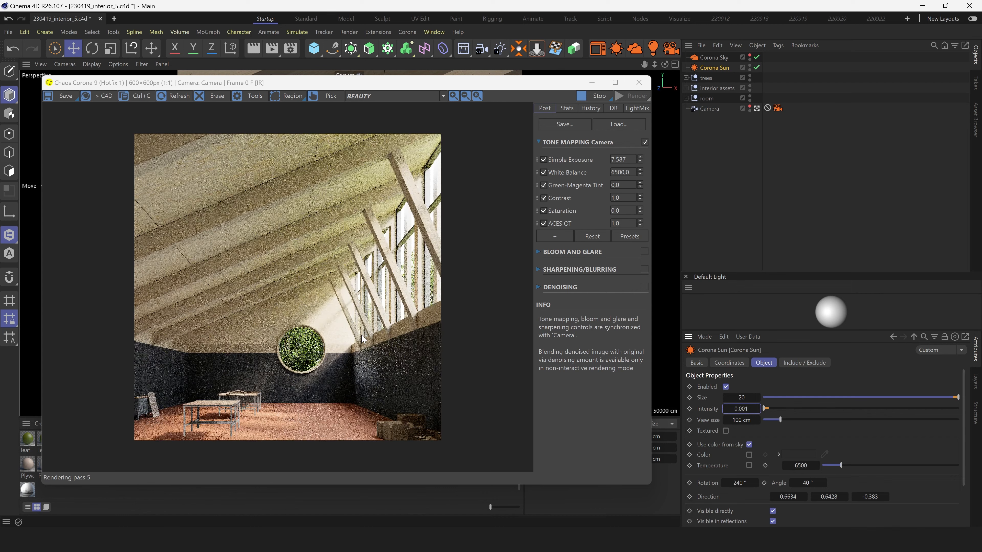
pyautogui.scroll(1, 231, 426)
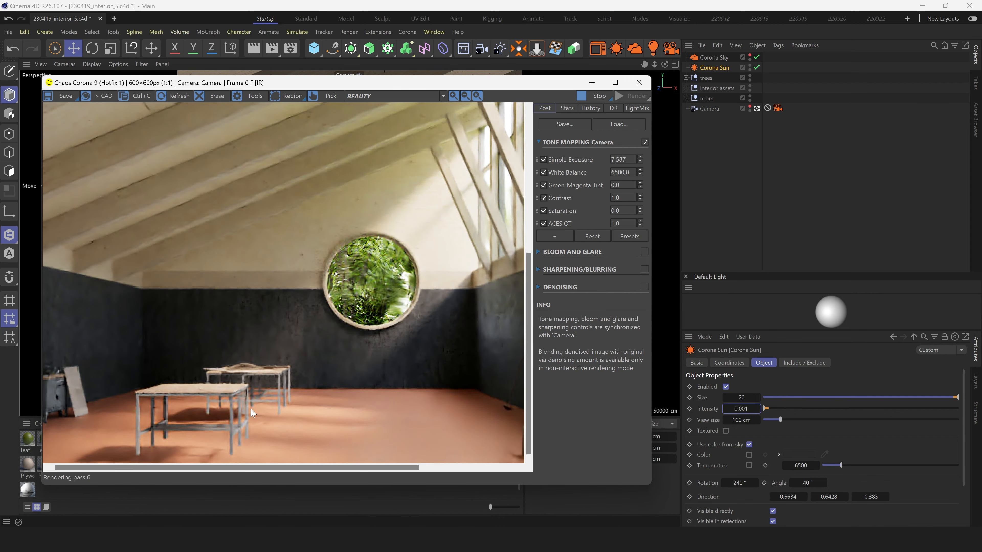
pyautogui.scroll(-1, 190, 356)
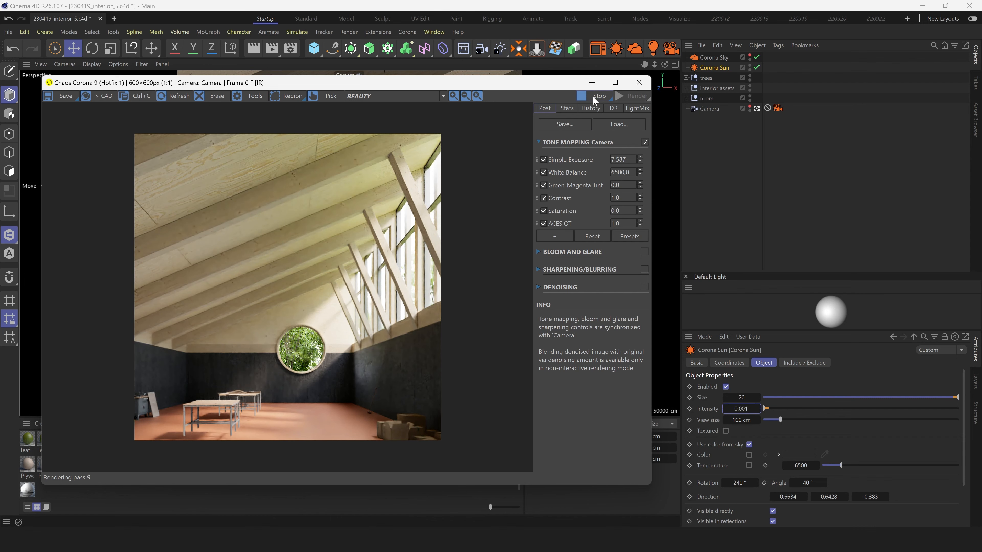
# Drop the Werkbänke group to floor level and return to the scene camera's view
pyautogui.scroll(3, 258, 432)
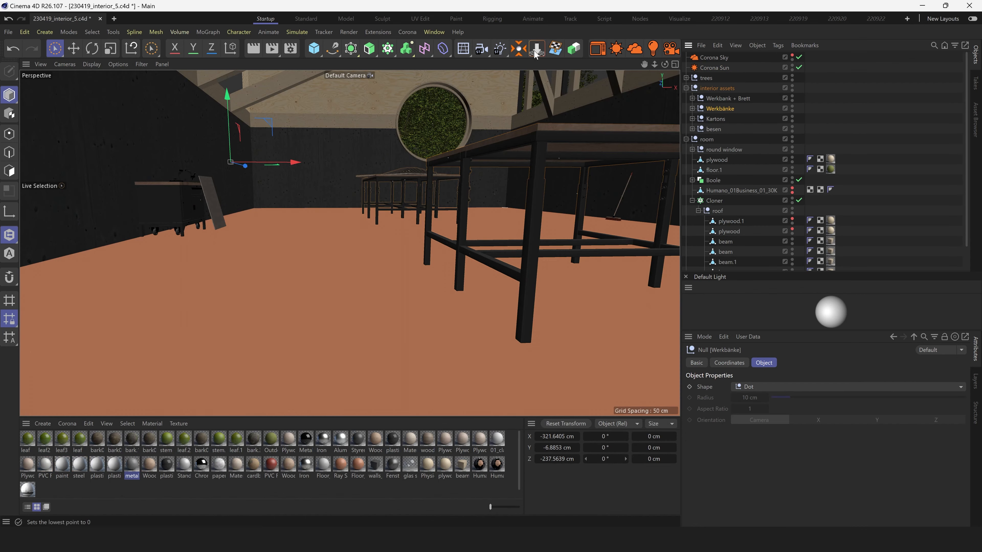
pyautogui.click(535, 54)
pyautogui.keyDown('alt'); pyautogui.moveTo(232, 124); pyautogui.dragTo(218, 91, button='middle'); pyautogui.keyUp('alt')
pyautogui.moveTo(218, 90); pyautogui.dragTo(231, 94)
pyautogui.keyDown('alt'); pyautogui.moveTo(231, 93); pyautogui.dragTo(339, 268, button='middle'); pyautogui.keyUp('alt')
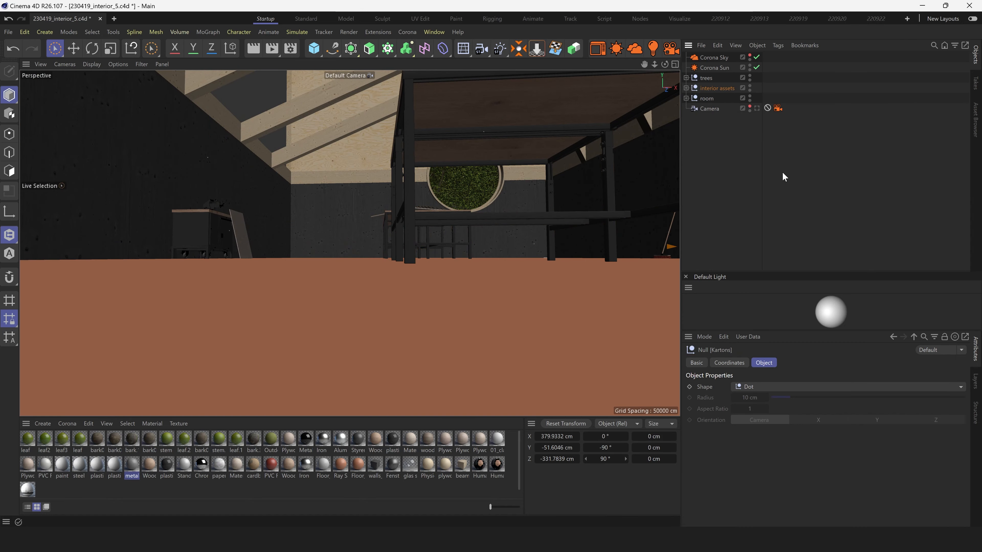
pyautogui.click(778, 107)
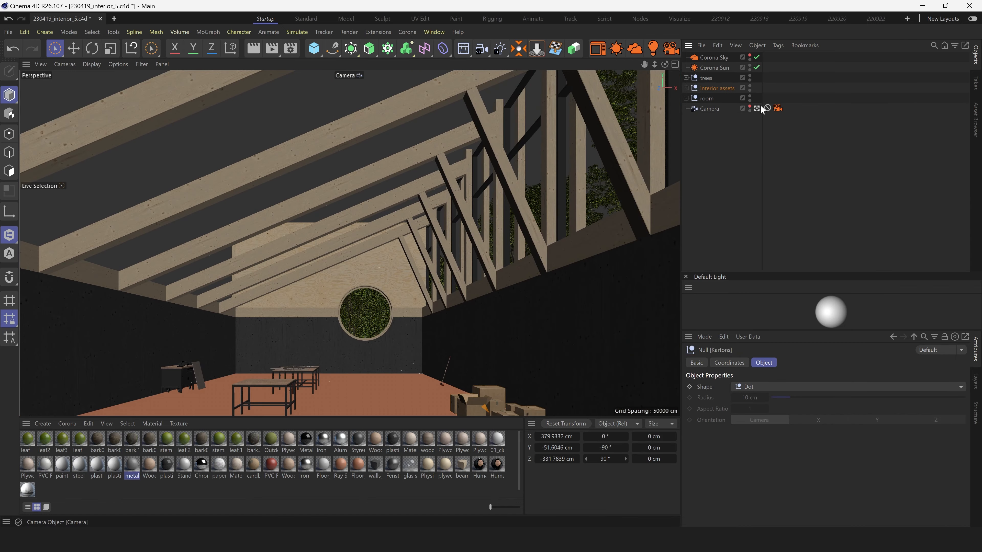
# Move the Kartons group of cardboard boxes in the top view, further back along the room's side wall
pyautogui.click(686, 88)
pyautogui.click(785, 267)
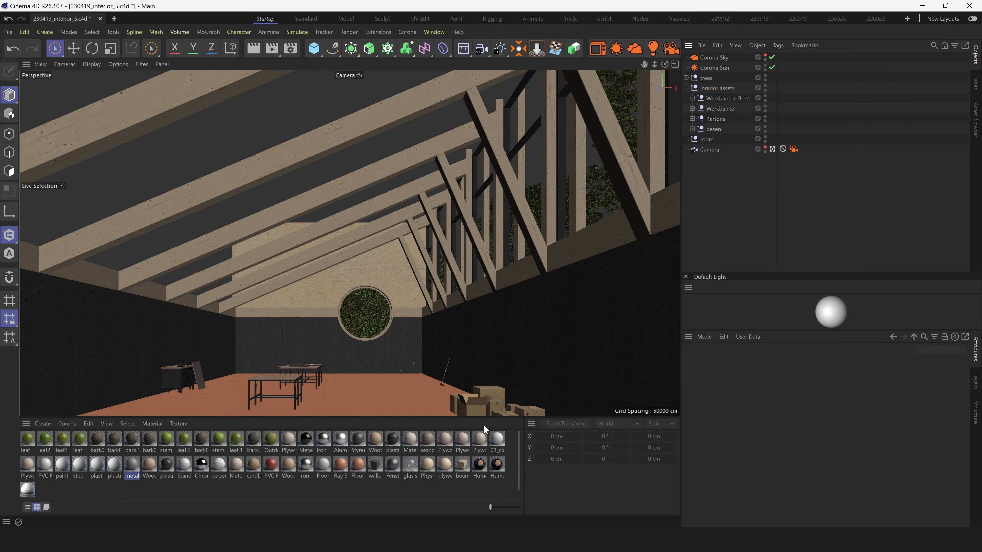
pyautogui.click(716, 119)
pyautogui.click(764, 362)
pyautogui.middleClick(486, 186)
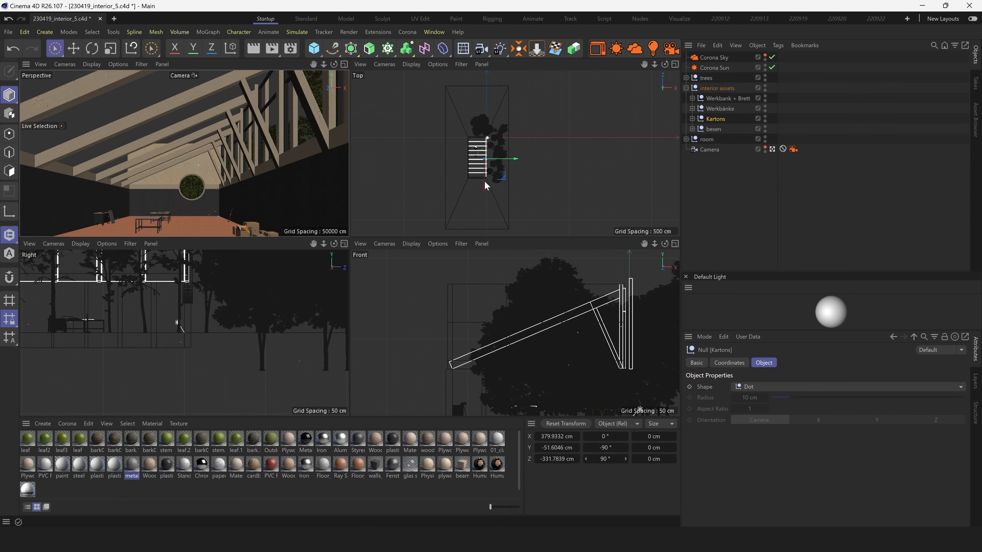
pyautogui.scroll(5, 486, 186)
pyautogui.click(721, 209)
pyautogui.press('F1')
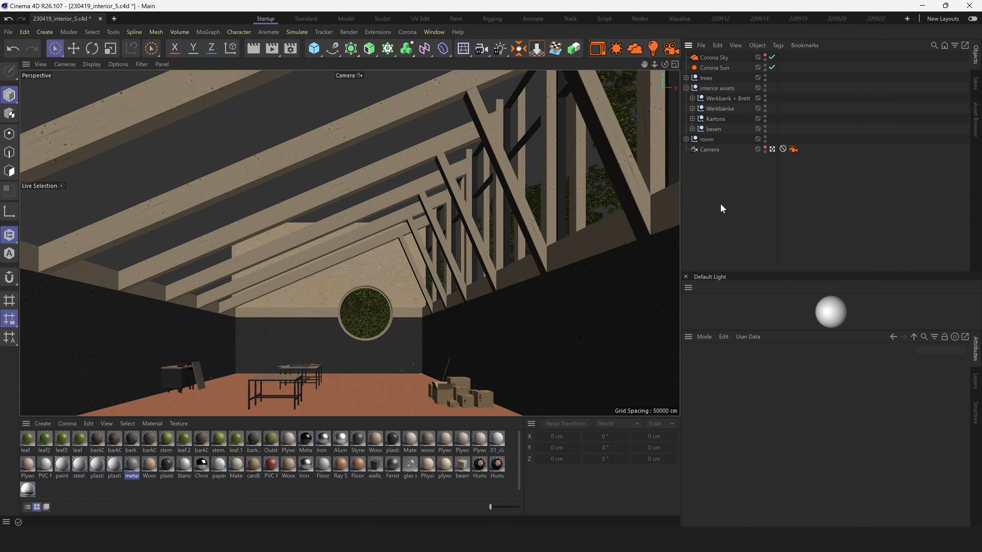
# Mask the perspective view to the render frame and move cardbox_023 to the far end of the box pile
pyautogui.click(91, 64)
pyautogui.click(89, 125)
pyautogui.click(486, 402)
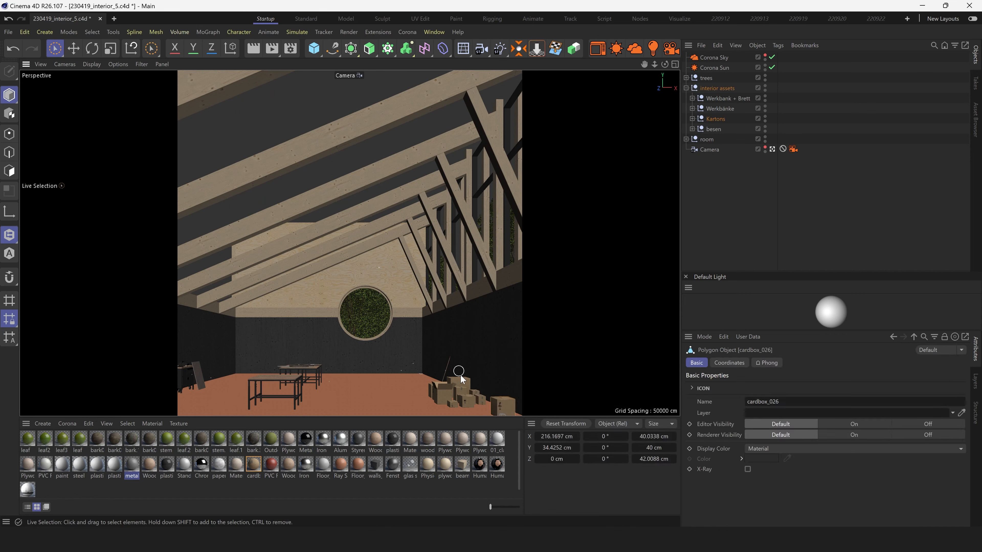
pyautogui.moveTo(478, 406); pyautogui.dragTo(441, 388)
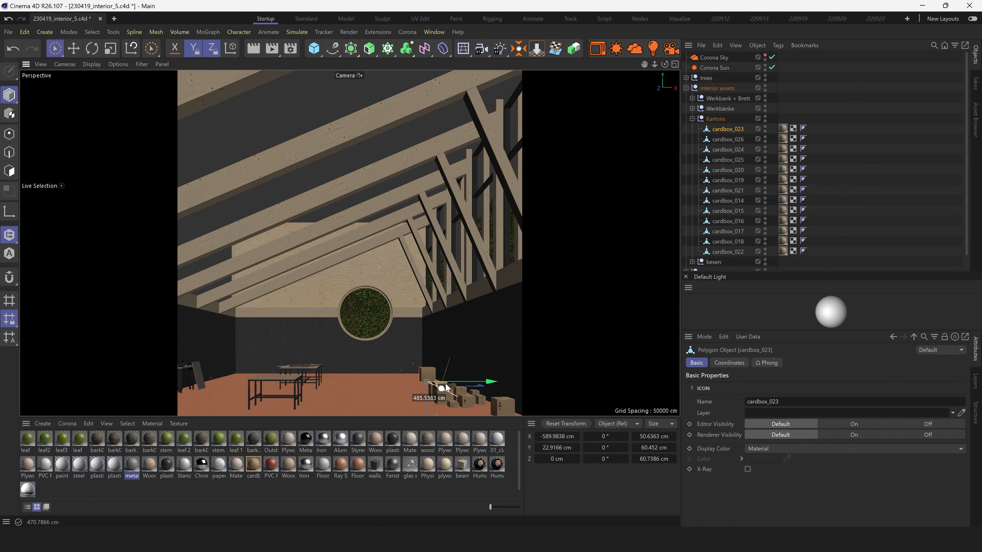
# Move cardbox_021 and cardbox_014 out of the pile to the floor beside the workbenches
pyautogui.click(441, 399)
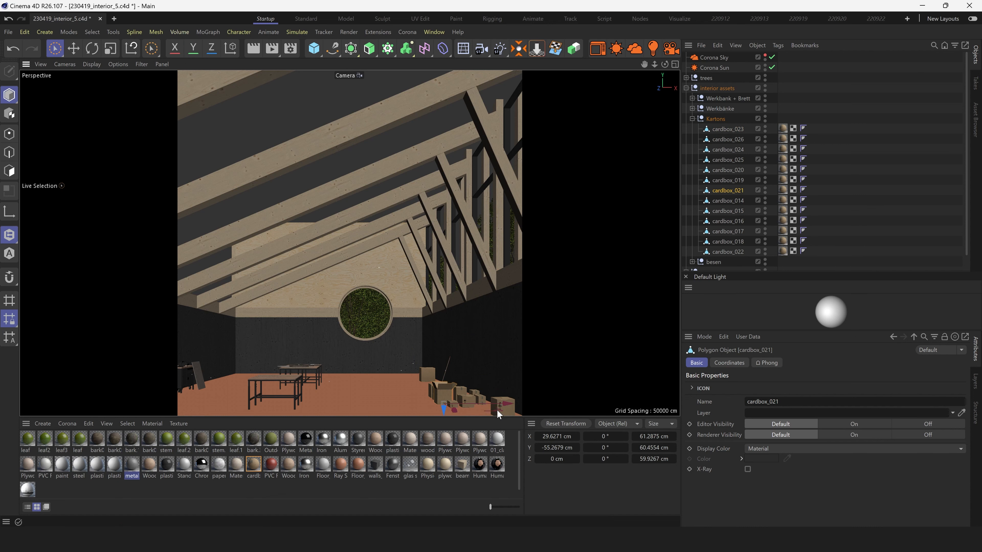
pyautogui.moveTo(441, 400); pyautogui.dragTo(362, 395)
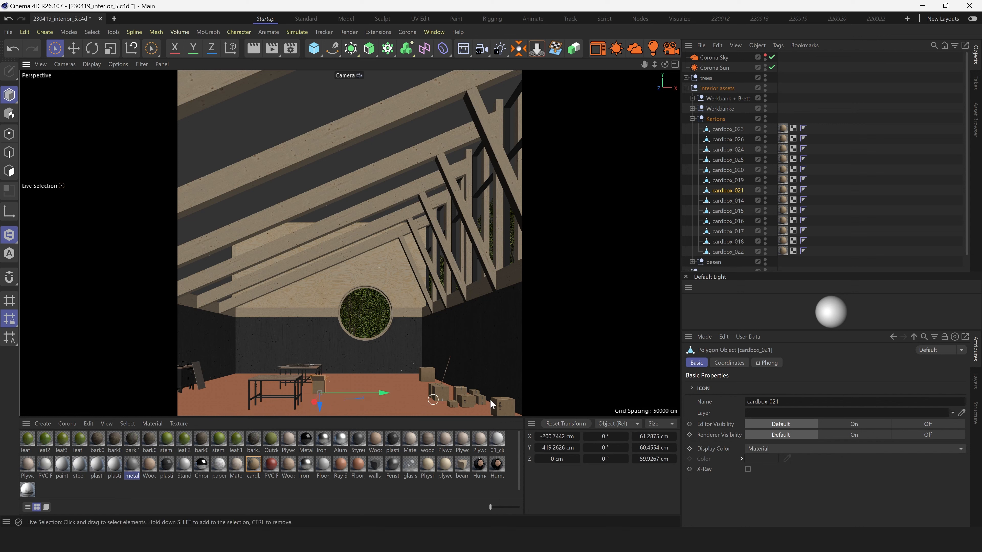
pyautogui.click(444, 399)
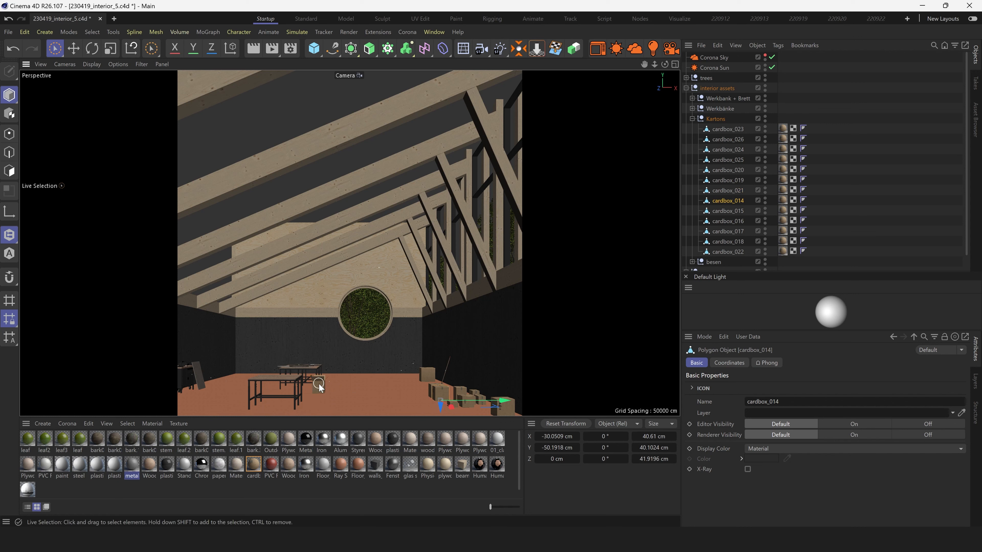
pyautogui.moveTo(319, 383); pyautogui.dragTo(437, 325)
# Rotate cardbox_021 slightly where it stands beside the workbenches
pyautogui.click(731, 191)
pyautogui.press('r')
pyautogui.moveTo(354, 400); pyautogui.dragTo(337, 402)
# Leave the camera view and move cardbox_025 out of the box pile to the front workbench
pyautogui.click(743, 220)
pyautogui.scroll(-3, 748, 127)
pyautogui.click(772, 265)
pyautogui.scroll(-8, 437, 232)
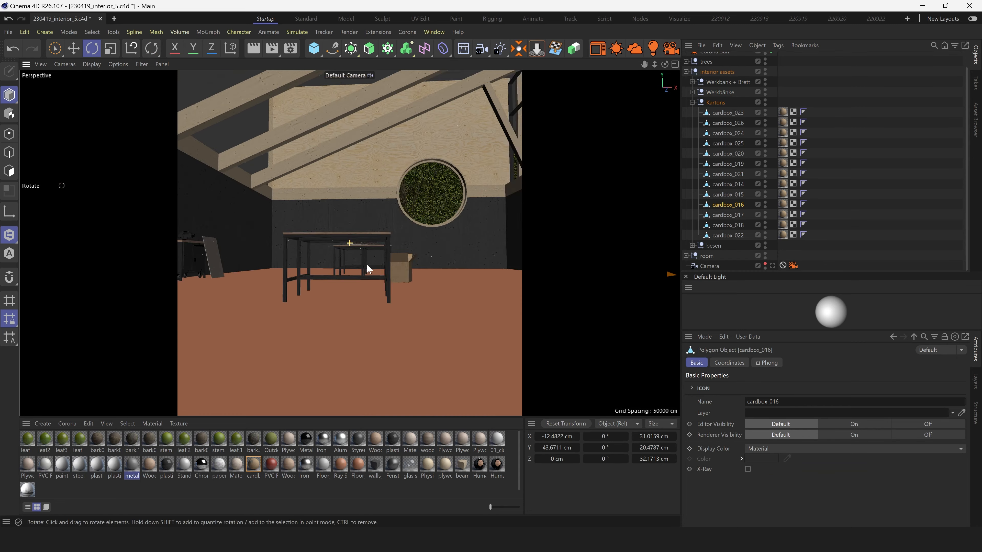
pyautogui.keyDown('alt'); pyautogui.moveTo(418, 278); pyautogui.dragTo(349, 279); pyautogui.keyUp('alt')
pyautogui.keyDown('alt'); pyautogui.moveTo(349, 280); pyautogui.dragTo(344, 282, button='middle'); pyautogui.keyUp('alt')
pyautogui.press('space')
pyautogui.scroll(4, 440, 368)
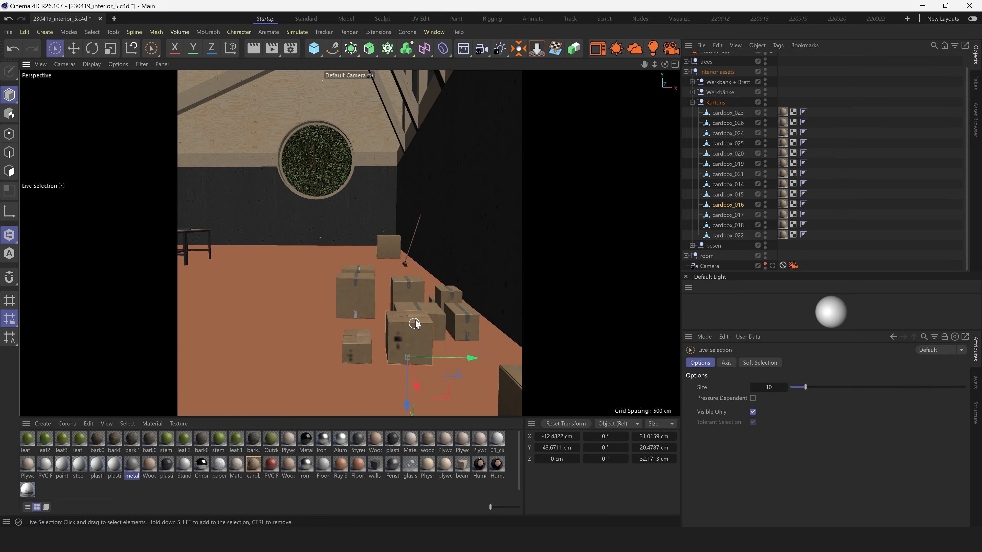
pyautogui.click(409, 324)
pyautogui.click(366, 342)
pyautogui.scroll(-4, 366, 342)
pyautogui.keyDown('alt'); pyautogui.moveTo(366, 343); pyautogui.dragTo(425, 325, button='middle'); pyautogui.keyUp('alt')
pyautogui.moveTo(502, 343); pyautogui.dragTo(224, 343)
pyautogui.moveTo(213, 381); pyautogui.dragTo(214, 338)
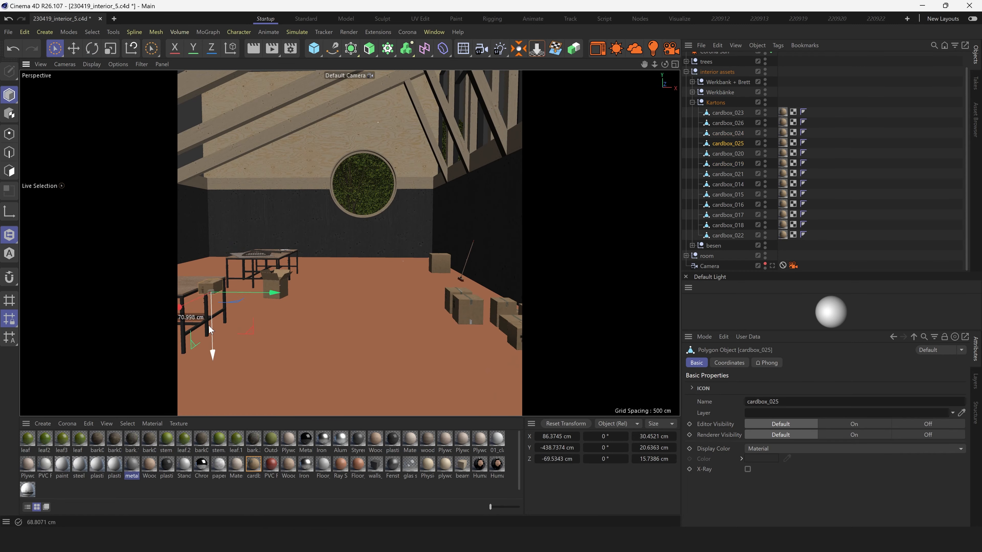
# Place cardbox_025 on the front workbench's tabletop and rotate it at an angle to the table edges
pyautogui.scroll(3, 214, 337)
pyautogui.keyDown('alt'); pyautogui.moveTo(248, 313); pyautogui.dragTo(343, 344, button='middle'); pyautogui.keyUp('alt')
pyautogui.scroll(3, 302, 329)
pyautogui.moveTo(289, 346); pyautogui.dragTo(231, 332)
pyautogui.scroll(-3, 302, 338)
pyautogui.press('r')
pyautogui.press('e')
pyautogui.scroll(-5, 395, 296)
pyautogui.scroll(5, 423, 292)
# Try to move cardbox_014 and cardbox_022 together out of the pile toward the foreground
pyautogui.keyDown('alt'); pyautogui.moveTo(446, 255); pyautogui.dragTo(474, 263); pyautogui.keyUp('alt')
pyautogui.scroll(3, 423, 292)
pyautogui.click(334, 284)
pyautogui.keyDown('shift'); pyautogui.click(317, 264); pyautogui.keyUp('shift')
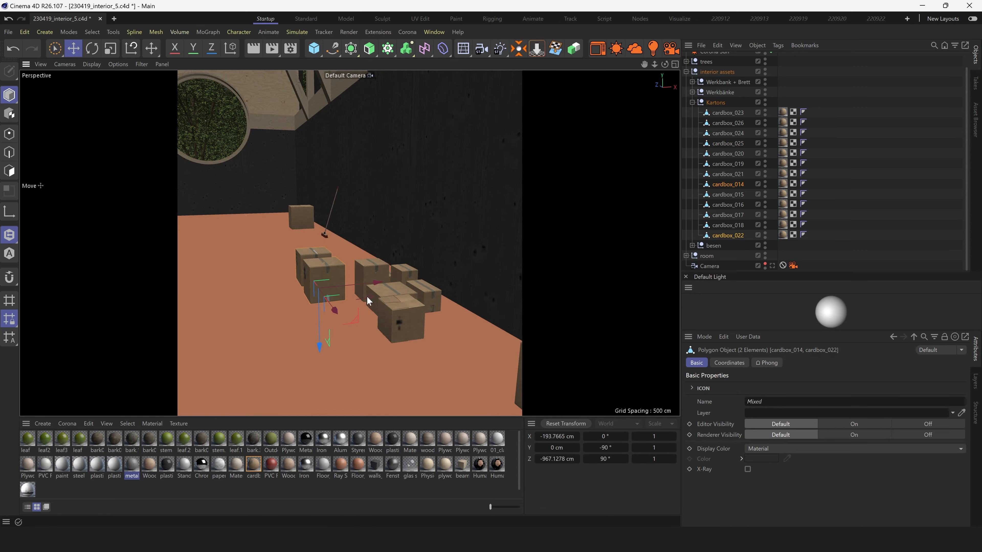
pyautogui.moveTo(376, 308); pyautogui.dragTo(524, 365)
pyautogui.hotkey('ctrl', 'z')
# Move cardbox_014 and two neighbouring boxes from the pile to the large box in the foreground by the side wall
pyautogui.keyDown('alt'); pyautogui.moveTo(497, 344); pyautogui.dragTo(373, 347, button='middle'); pyautogui.keyUp('alt')
pyautogui.scroll(2, 373, 347)
pyautogui.keyDown('alt'); pyautogui.moveTo(373, 347); pyautogui.dragTo(390, 357); pyautogui.keyUp('alt')
pyautogui.click(221, 280)
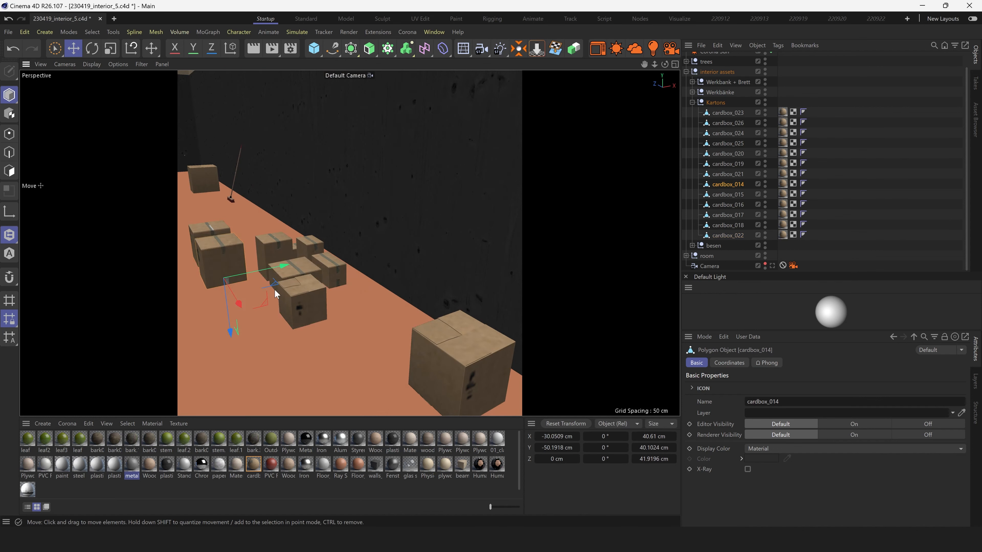
pyautogui.moveTo(276, 293); pyautogui.dragTo(460, 351)
pyautogui.click(305, 304)
pyautogui.moveTo(354, 324); pyautogui.dragTo(469, 344)
pyautogui.click(330, 270)
pyautogui.moveTo(417, 362); pyautogui.dragTo(441, 297)
pyautogui.press('t')
pyautogui.press('e')
# Delete the surplus boxes cardbox_015 and cardbox_019 from the pile along the side wall
pyautogui.scroll(-2, 378, 306)
pyautogui.keyDown('alt'); pyautogui.moveTo(377, 306); pyautogui.dragTo(358, 269); pyautogui.keyUp('alt')
pyautogui.click(353, 270)
pyautogui.press('Delete')
pyautogui.click(350, 267)
pyautogui.press('Delete')
pyautogui.click(15, 50)
pyautogui.click(15, 51)
# Delete the remaining pile boxes cardbox_016, cardbox_017, cardbox_018 and cardbox_022
pyautogui.click(55, 50)
pyautogui.scroll(5, 343, 266)
pyautogui.click(338, 256)
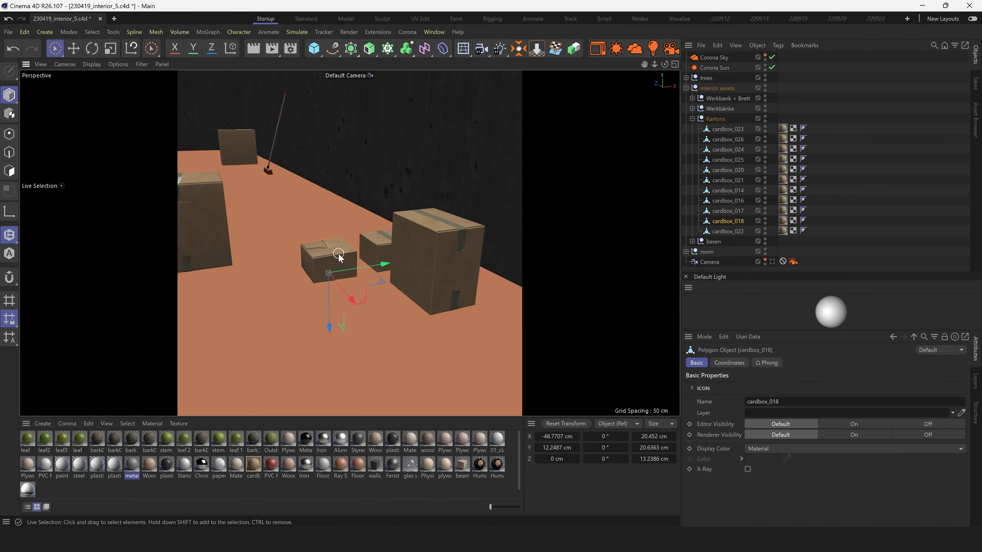
pyautogui.press('Delete')
pyautogui.click(363, 250)
pyautogui.press('Delete')
pyautogui.click(414, 251)
pyautogui.press('Delete')
pyautogui.click(211, 226)
pyautogui.press('Delete')
# Fold up the object hierarchy with the scene camera active again and save the project
pyautogui.click(772, 221)
pyautogui.rightClick(733, 248)
pyautogui.click(761, 309)
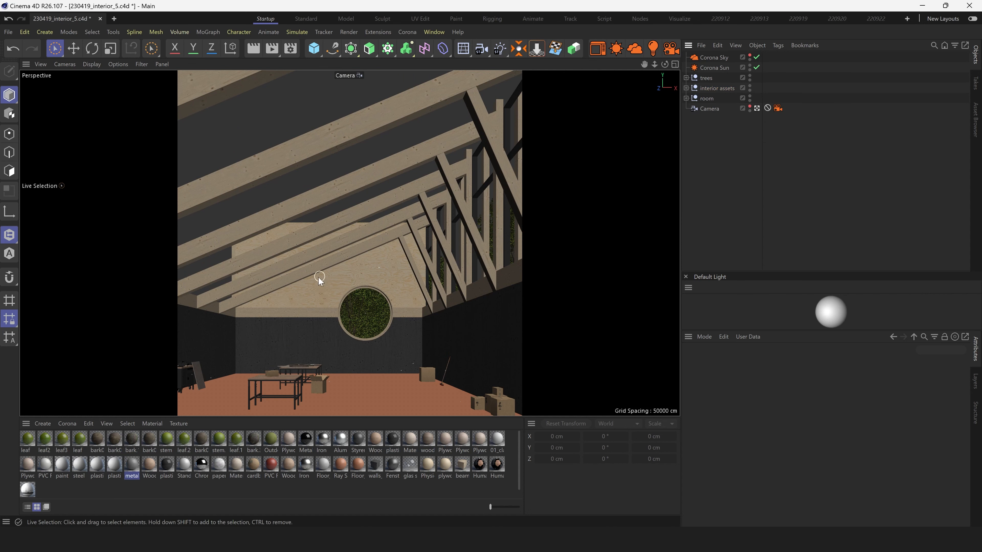
pyautogui.click(8, 31)
pyautogui.click(59, 163)
# Set the render output size to 3000 x 3000 pixels
pyautogui.click(290, 48)
pyautogui.doubleClick(476, 94)
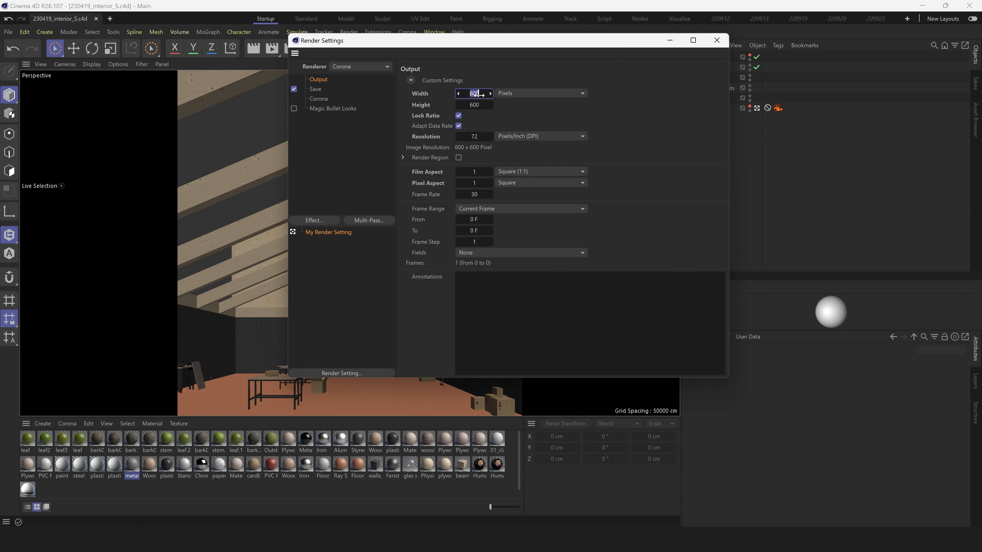
pyautogui.write('3000')
pyautogui.press('Return')
pyautogui.click(718, 40)
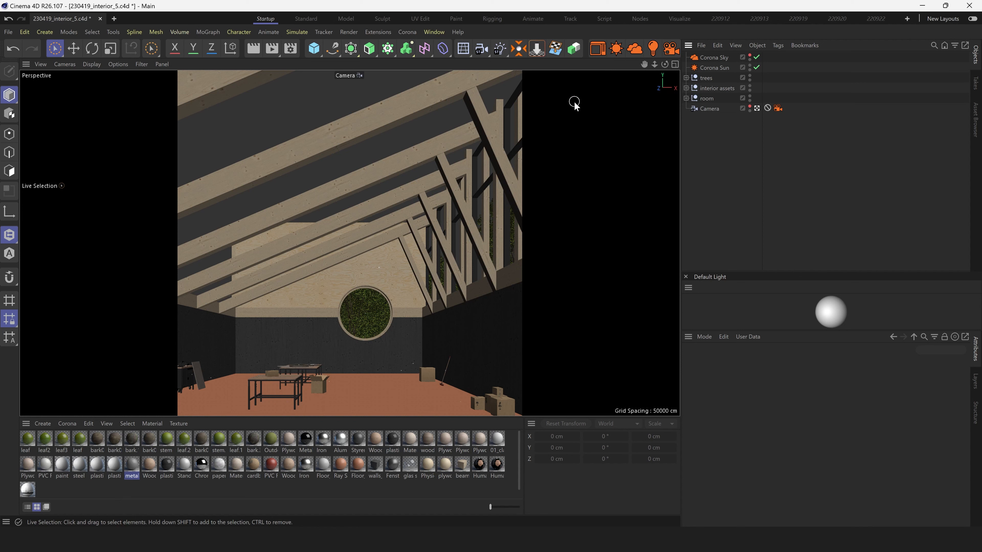
pyautogui.click(290, 48)
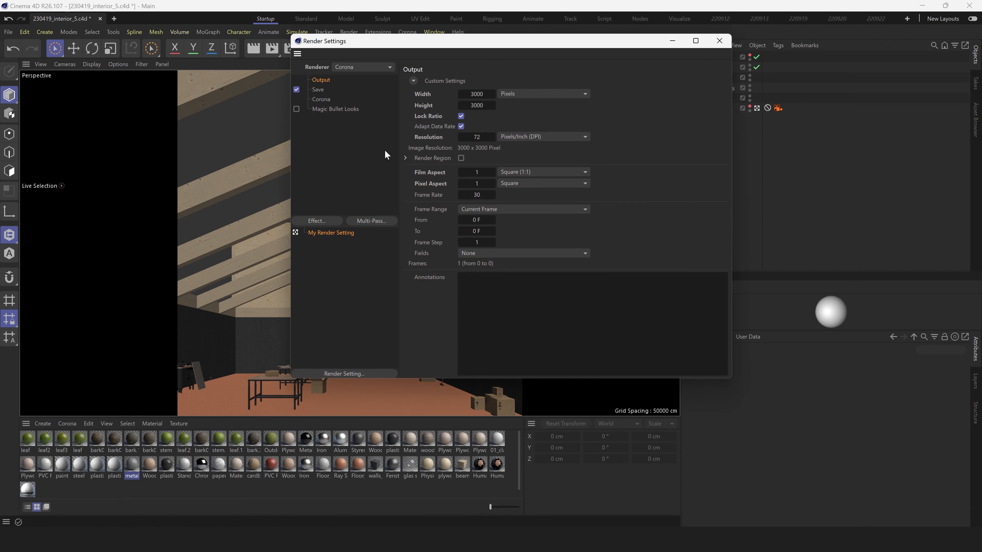
pyautogui.click(719, 41)
# Open Corona Multi-Pass and add the Basic passes and three ID mask passes
pyautogui.click(407, 32)
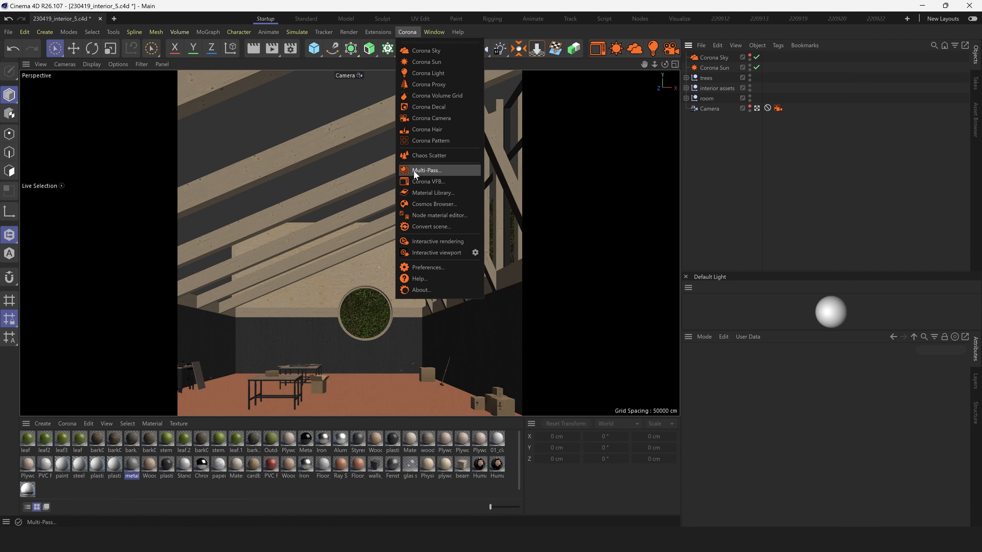
pyautogui.click(428, 171)
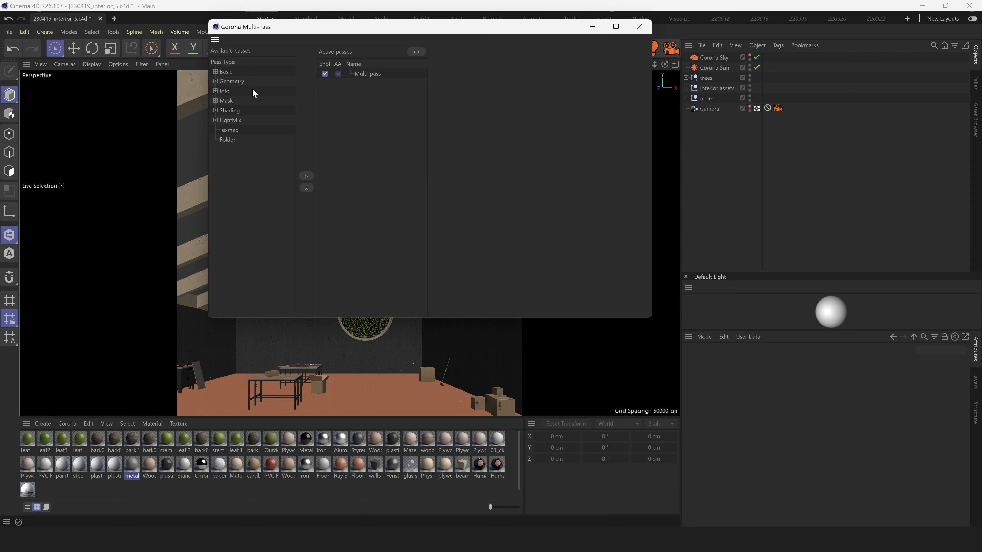
pyautogui.click(215, 71)
pyautogui.click(216, 71)
pyautogui.click(306, 176)
pyautogui.click(215, 82)
pyautogui.click(215, 81)
pyautogui.click(215, 101)
pyautogui.click(231, 110)
pyautogui.click(311, 177)
pyautogui.click(312, 177)
pyautogui.click(312, 177)
# Set the ID pass to Geometry group, choose the ID type for ID0, and set ID1 to Object
pyautogui.click(366, 93)
pyautogui.click(466, 99)
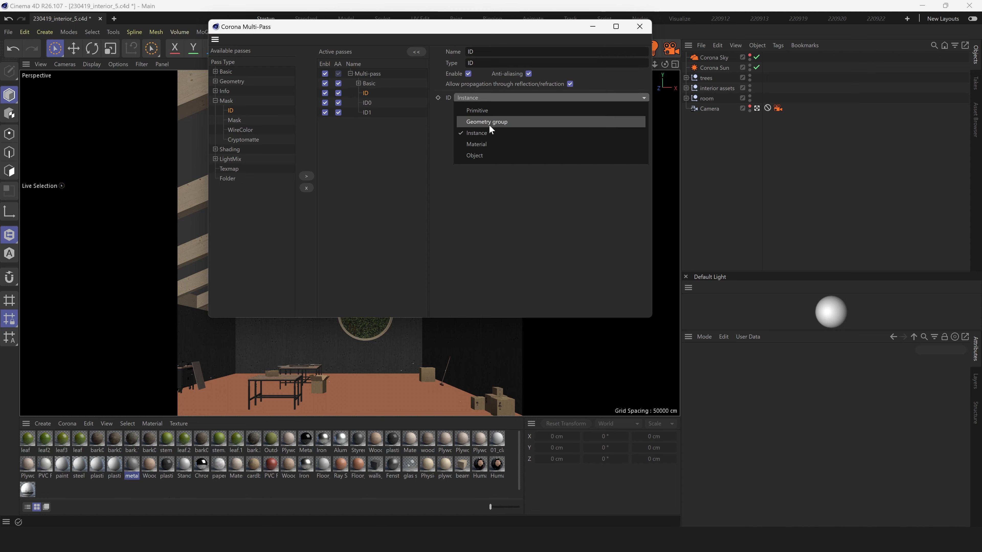
pyautogui.click(489, 125)
pyautogui.click(365, 104)
pyautogui.click(475, 97)
pyautogui.click(478, 128)
pyautogui.click(366, 112)
pyautogui.click(476, 98)
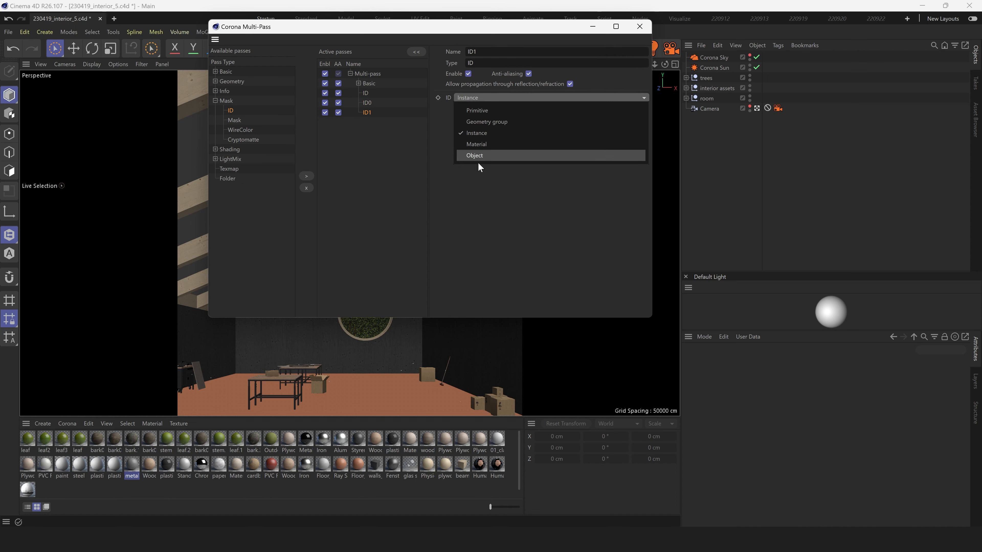
pyautogui.click(478, 162)
# Add the Cryptomatte, Alpha and Texmap passes to the active multi-pass list
pyautogui.click(243, 139)
pyautogui.click(307, 176)
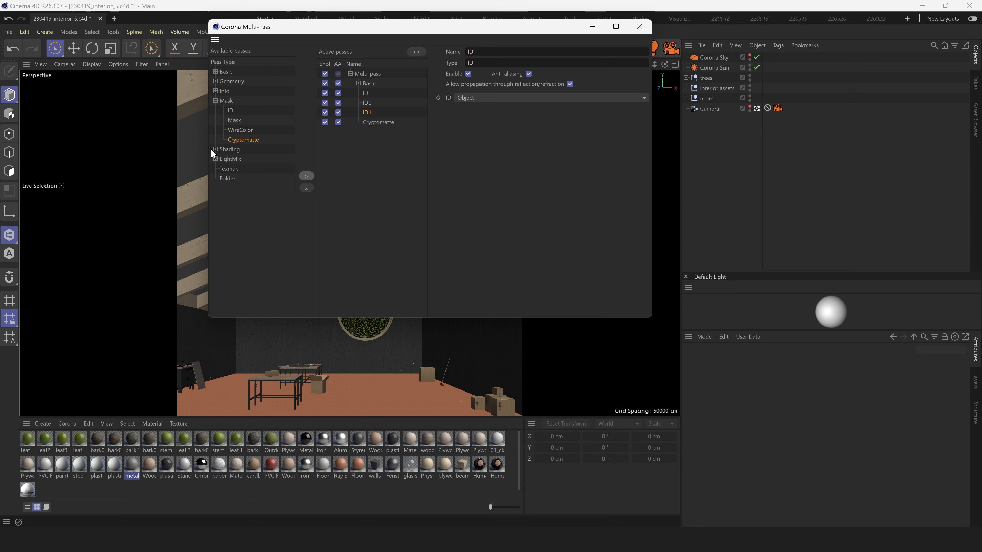
pyautogui.click(215, 149)
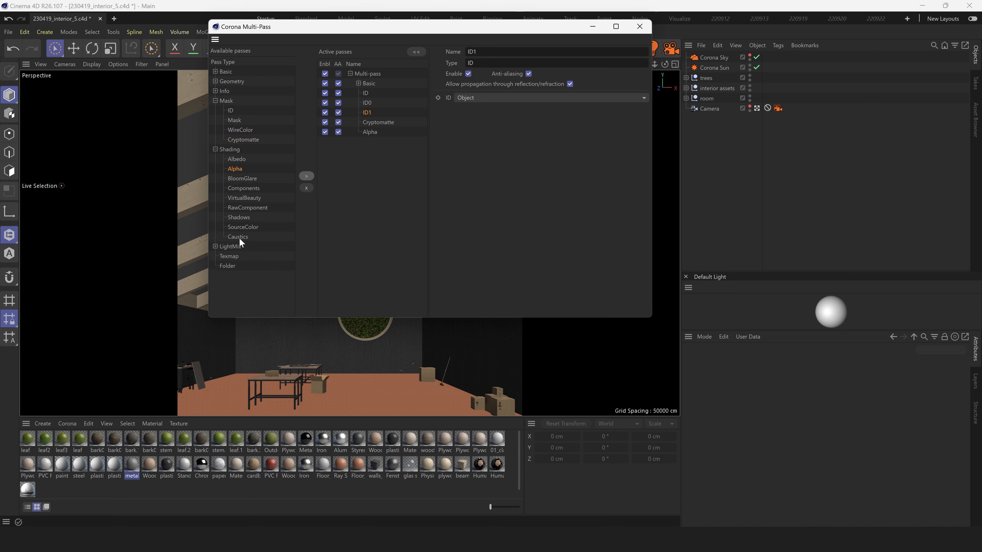
pyautogui.click(220, 255)
pyautogui.click(306, 176)
# Load the Corona AO shader as the Texmap pass's map and set its max distance to 1 cm
pyautogui.click(372, 142)
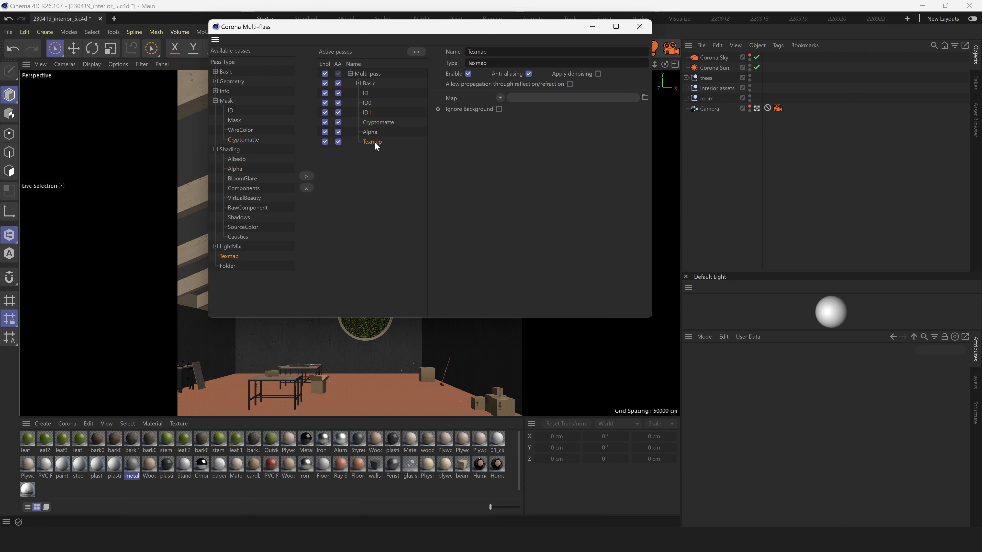
pyautogui.click(501, 98)
pyautogui.moveTo(532, 320)
pyautogui.moveTo(575, 323)
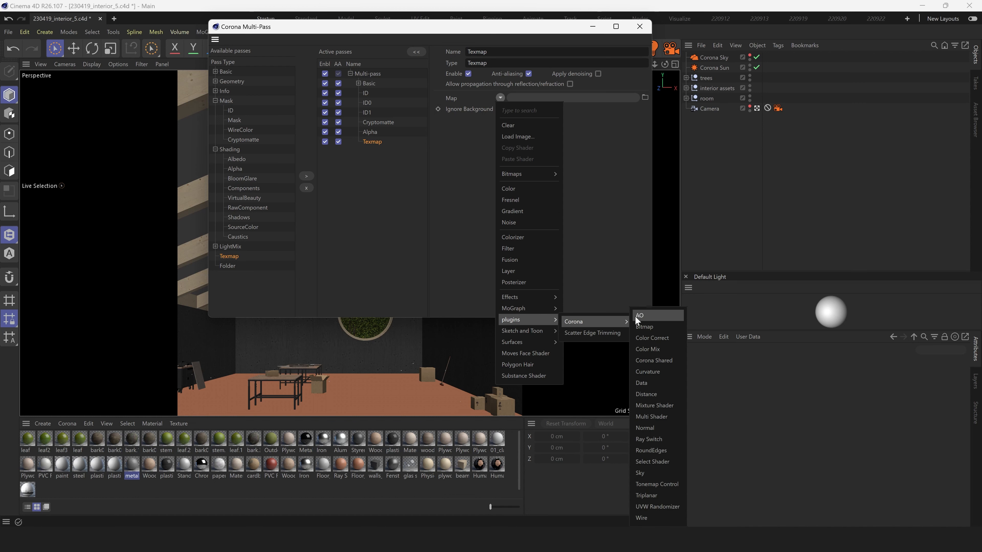
pyautogui.click(649, 311)
pyautogui.click(512, 126)
pyautogui.scroll(-3, 932, 437)
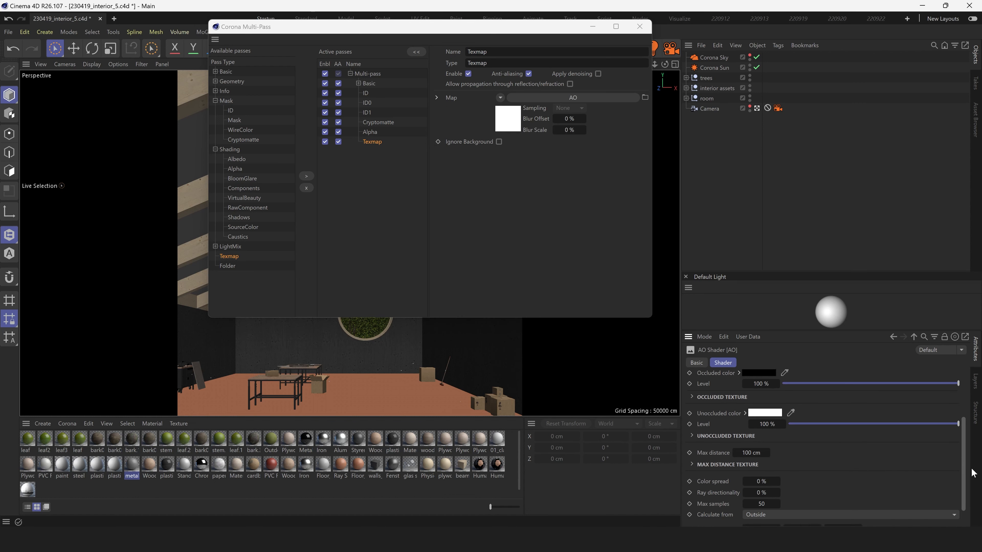
pyautogui.click(758, 428)
pyautogui.write('1')
pyautogui.press('Return')
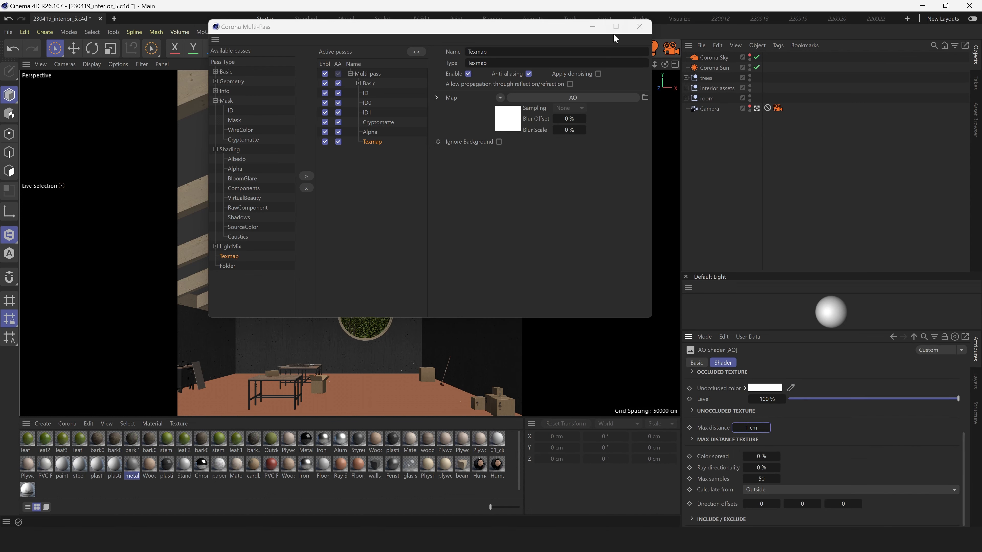
pyautogui.click(640, 26)
# Save the project and set the render output size to 4000 x 4000 pixels
pyautogui.click(8, 31)
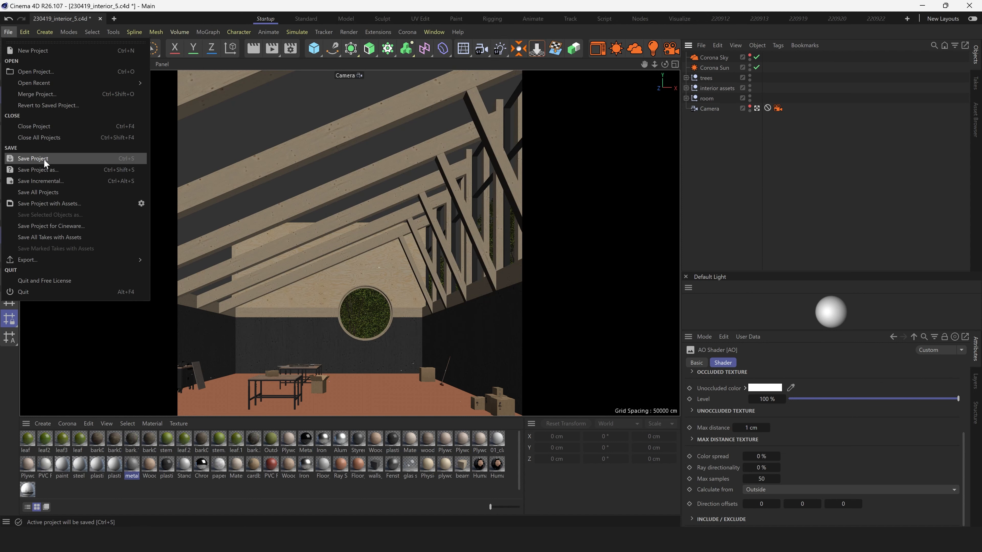
pyautogui.click(33, 158)
pyautogui.hotkey('ctrl', 'b')
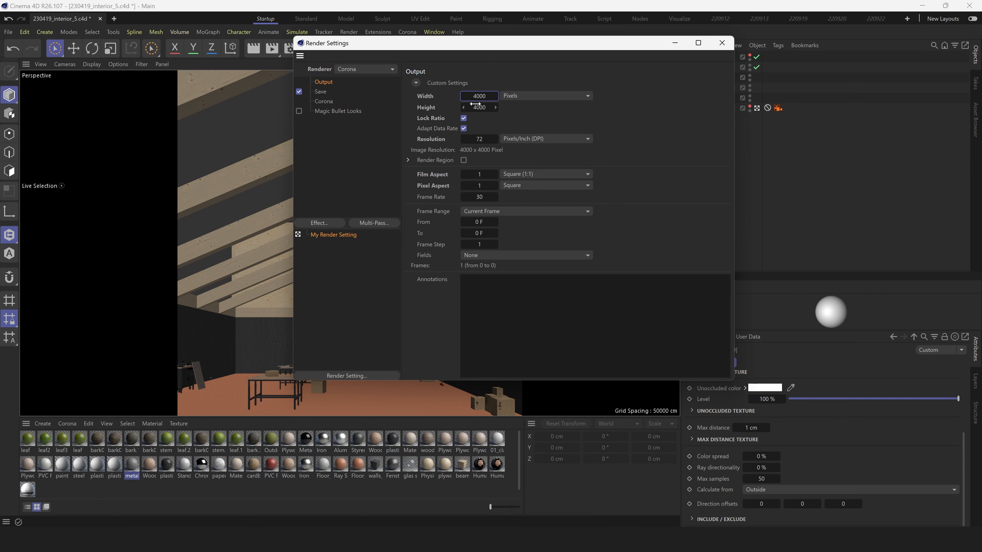
pyautogui.click(722, 43)
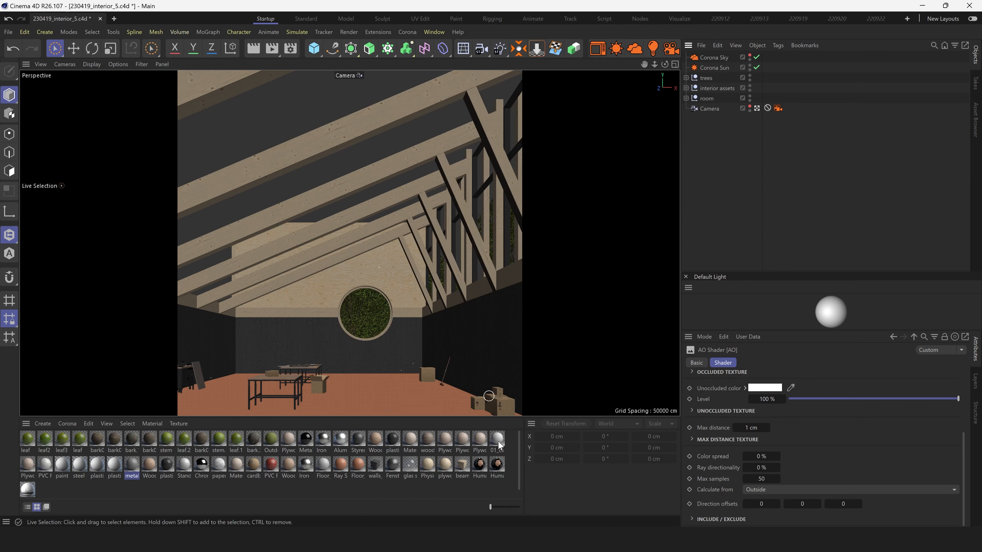
# Leave the camera view, select the front workbench's tabletop and expand the Werkbänke hierarchy down to its parts
pyautogui.press('e')
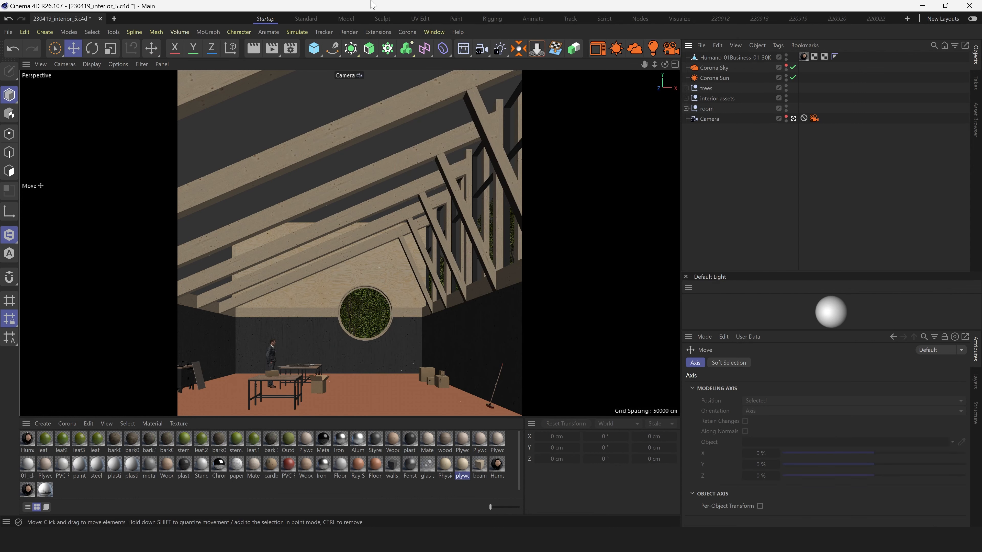
pyautogui.scroll(5, 376, 273)
pyautogui.click(793, 118)
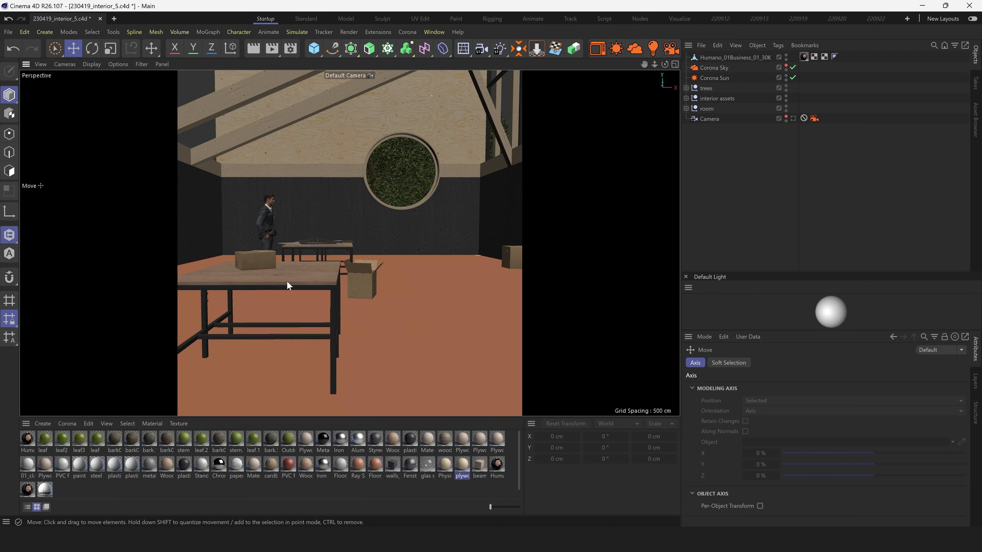
pyautogui.click(54, 48)
pyautogui.click(282, 275)
pyautogui.click(686, 98)
pyautogui.click(691, 118)
pyautogui.click(698, 139)
pyautogui.click(704, 149)
pyautogui.click(710, 160)
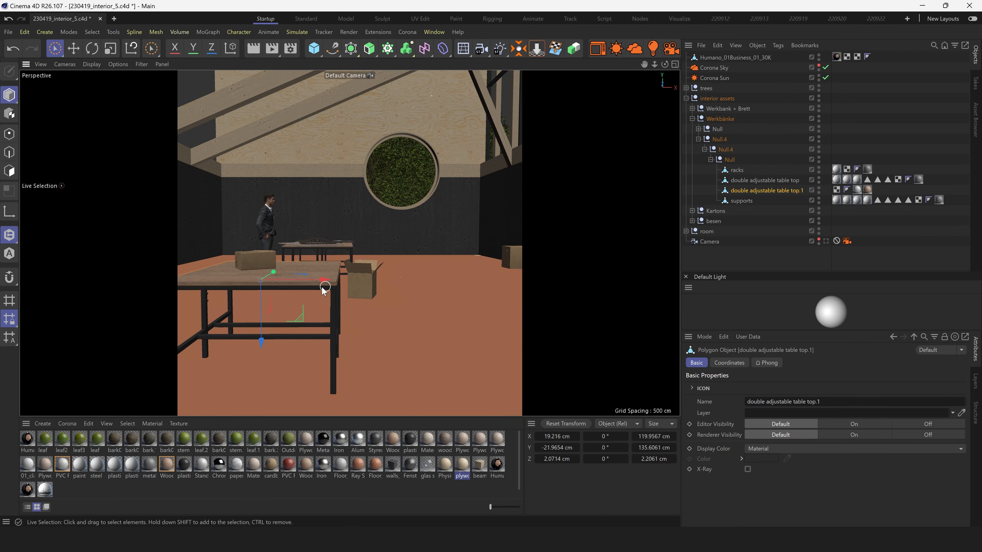
# Remove the render-frame mask from the view and put cardbox_025 into the Null group that holds the front table's parts
pyautogui.click(65, 64)
pyautogui.click(83, 126)
pyautogui.keyDown('alt'); pyautogui.moveTo(247, 294); pyautogui.dragTo(348, 302); pyautogui.keyUp('alt')
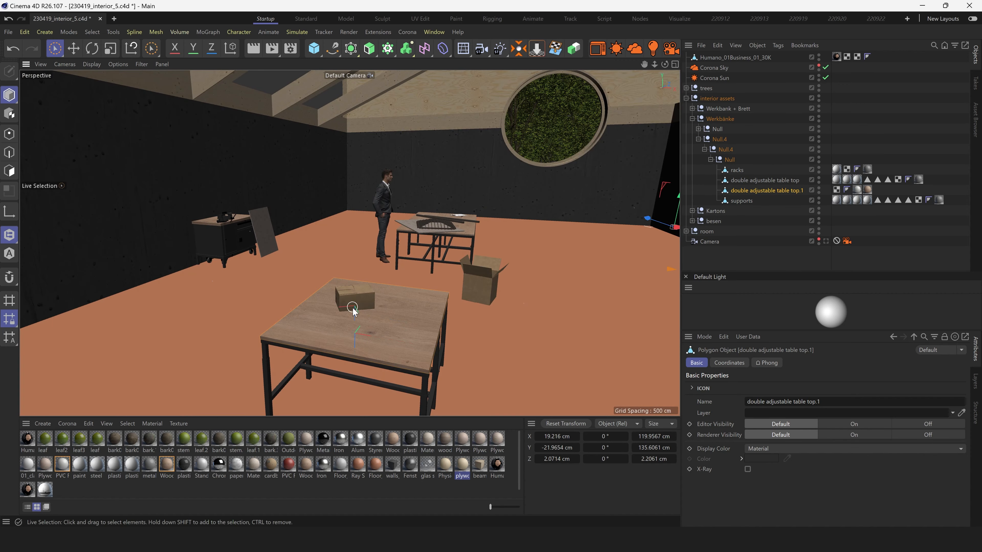
pyautogui.keyDown('shift'); pyautogui.click(354, 300); pyautogui.keyUp('shift')
pyautogui.click(692, 211)
pyautogui.click(728, 252)
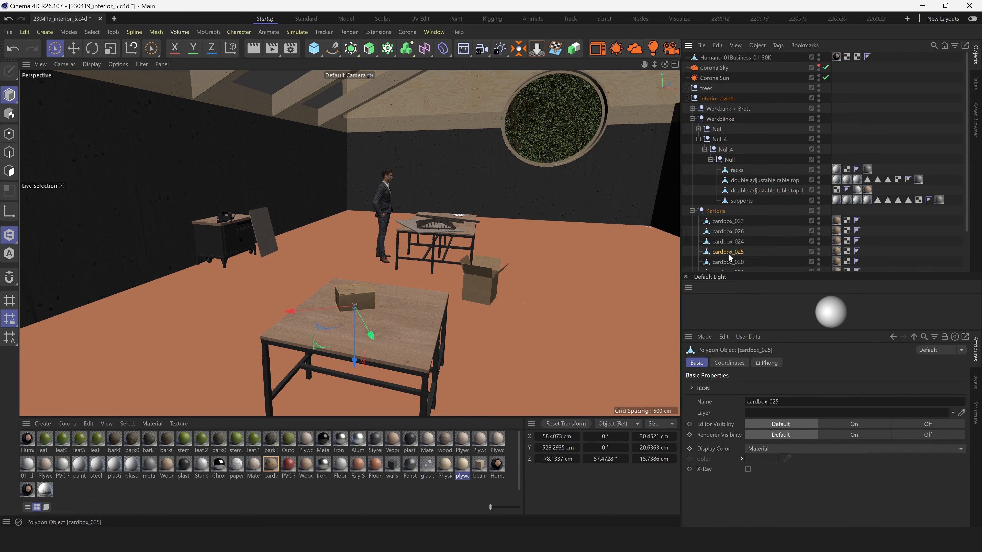
pyautogui.moveTo(728, 252); pyautogui.dragTo(730, 165)
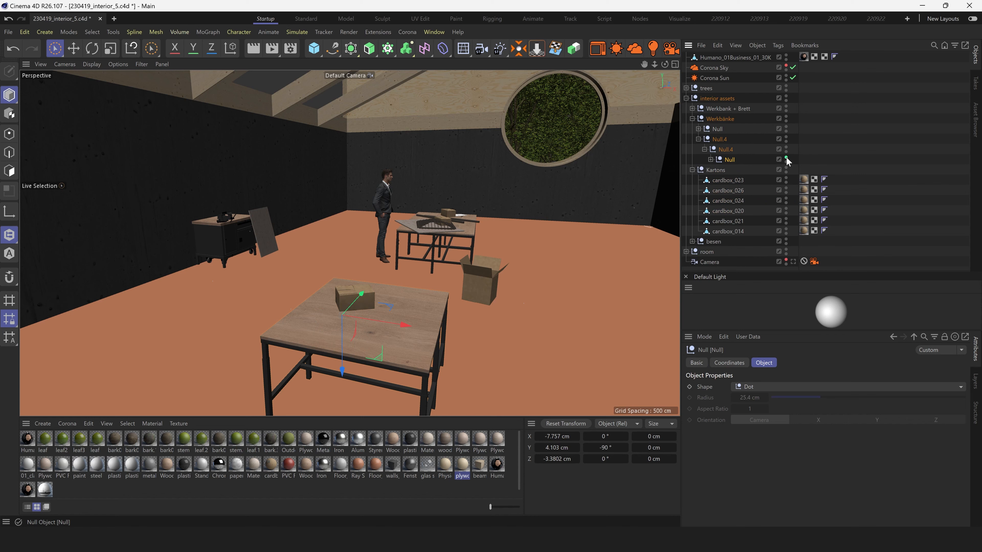
# Examine the parts of the front table's Null group and check its contents by toggling the group's visibility
pyautogui.click(711, 159)
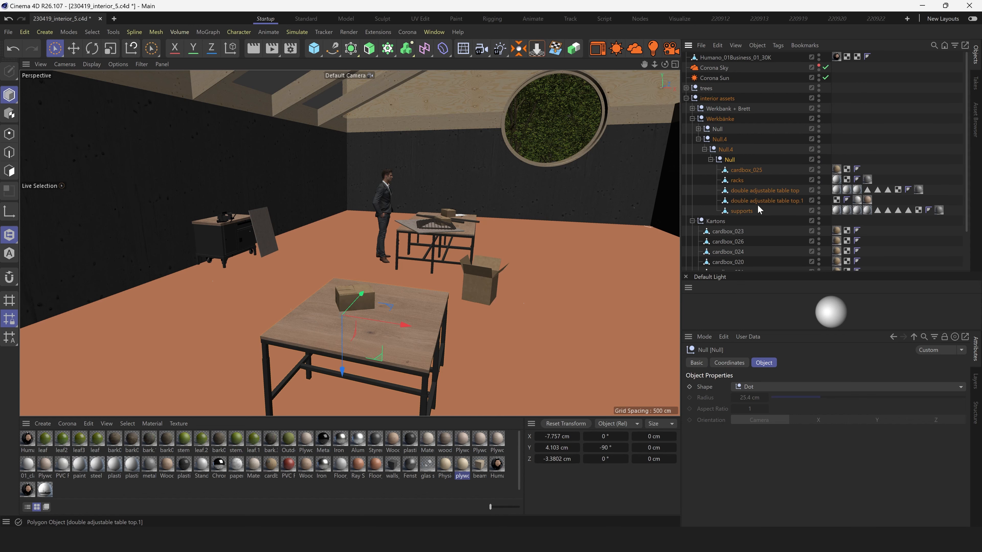
pyautogui.keyDown('alt'); pyautogui.moveTo(379, 279); pyautogui.dragTo(457, 298); pyautogui.keyUp('alt')
pyautogui.click(742, 190)
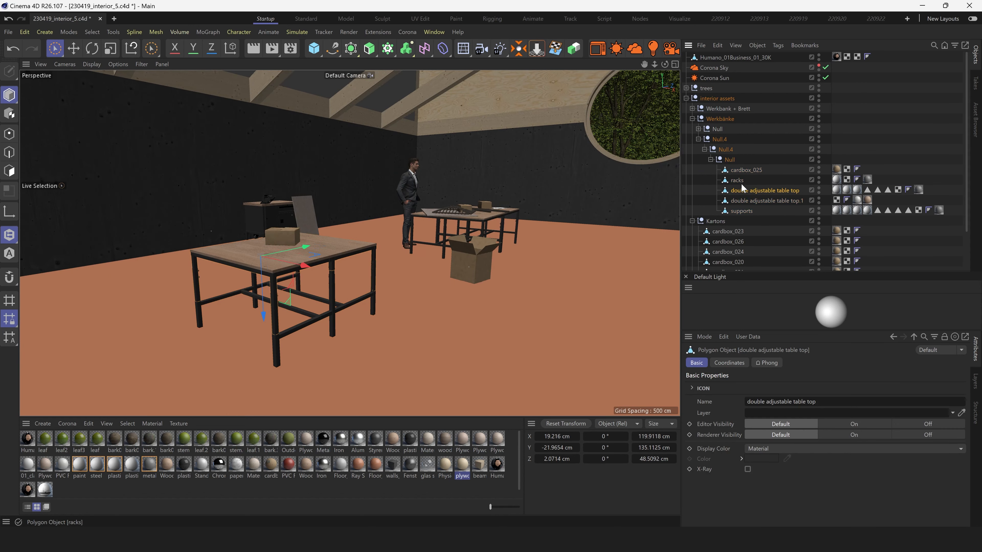
pyautogui.press('Return')
pyautogui.click(743, 201)
pyautogui.click(742, 211)
pyautogui.click(730, 160)
pyautogui.click(818, 158)
pyautogui.click(819, 158)
pyautogui.click(819, 158)
pyautogui.click(711, 159)
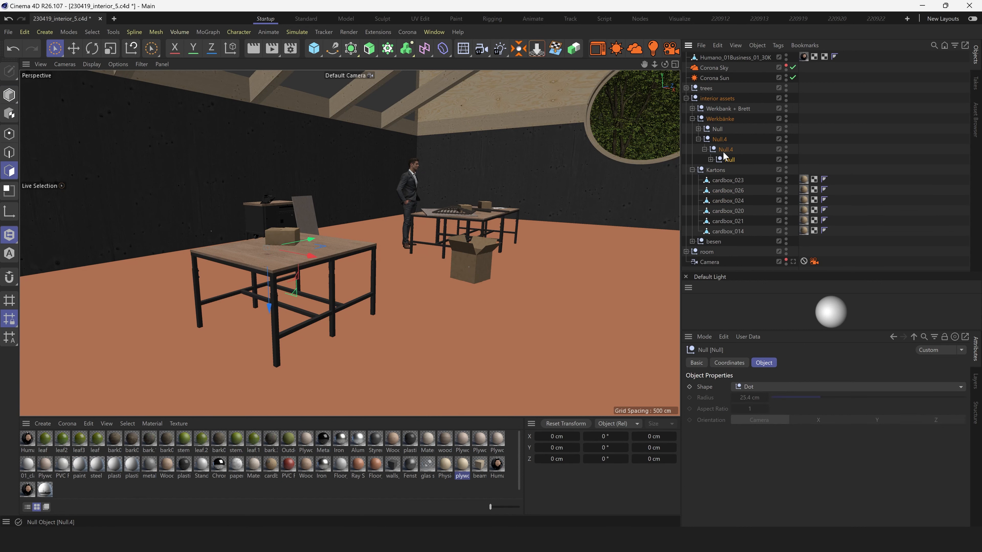
# Make the two table instances inside the first Null group under Werkbänke editable, and fold the groups
pyautogui.click(699, 139)
pyautogui.click(699, 140)
pyautogui.click(698, 130)
pyautogui.click(732, 160)
pyautogui.press('c')
pyautogui.click(733, 180)
pyautogui.press('c')
pyautogui.click(699, 129)
pyautogui.click(698, 139)
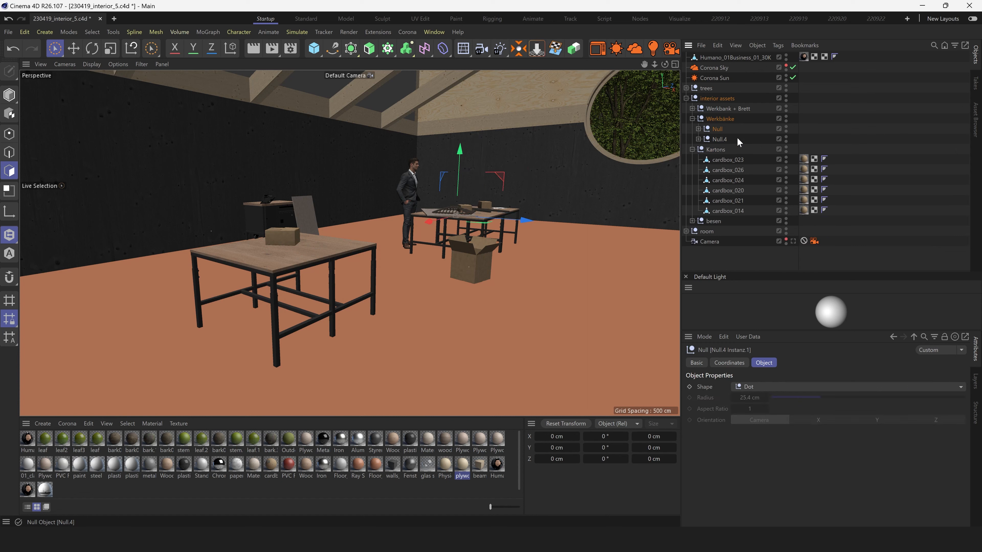
# Check which table Null.4 contains by toggling its visibility, and rename the group as "table fronot"
pyautogui.click(786, 137)
pyautogui.click(786, 136)
pyautogui.click(786, 136)
pyautogui.doubleClick(724, 139)
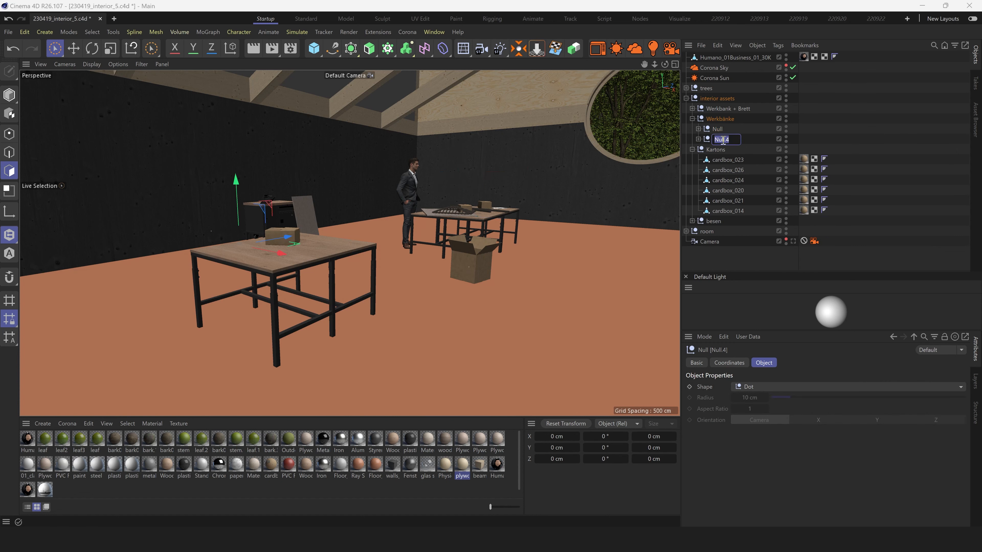
pyautogui.write('table fron')
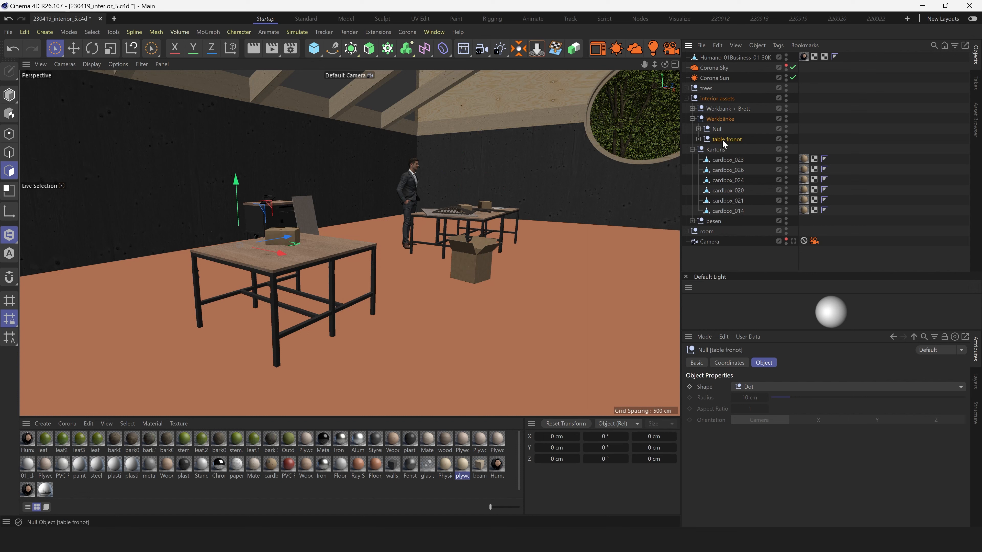
# Correct the front table group's name to "table front" and rename the remaining Null group under Werkbänke as "table back"
pyautogui.write('t')
pyautogui.press('Return')
pyautogui.click(716, 129)
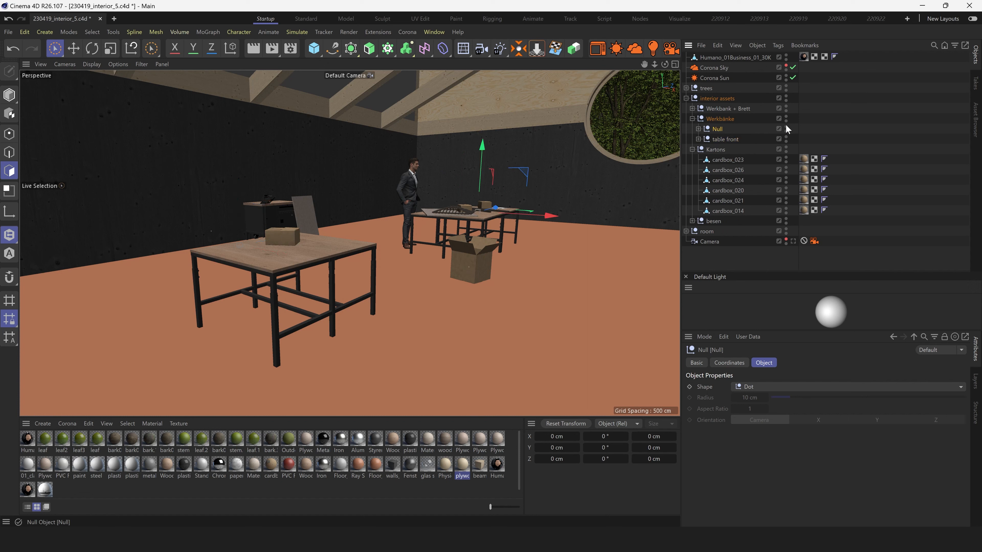
pyautogui.doubleClick(720, 129)
pyautogui.write('tqable back')
pyautogui.press('Return')
# Give both table groups a Corona Compositing tag, with object buffer 1 enabled for table front and buffer 2 for table back
pyautogui.rightClick(726, 140)
pyautogui.moveTo(816, 68)
pyautogui.click(899, 77)
pyautogui.keyDown('ctrl'); pyautogui.moveTo(803, 138); pyautogui.dragTo(804, 128); pyautogui.keyUp('ctrl')
pyautogui.click(750, 362)
pyautogui.click(719, 387)
pyautogui.click(804, 128)
pyautogui.click(720, 398)
# Add two Mask passes to the active Corona multi-passes
pyautogui.click(407, 32)
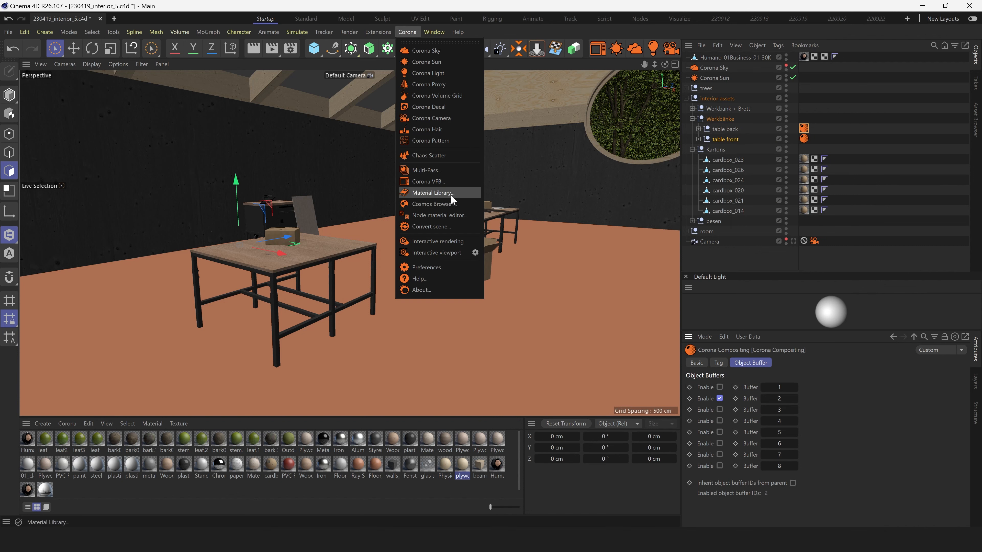
pyautogui.click(426, 170)
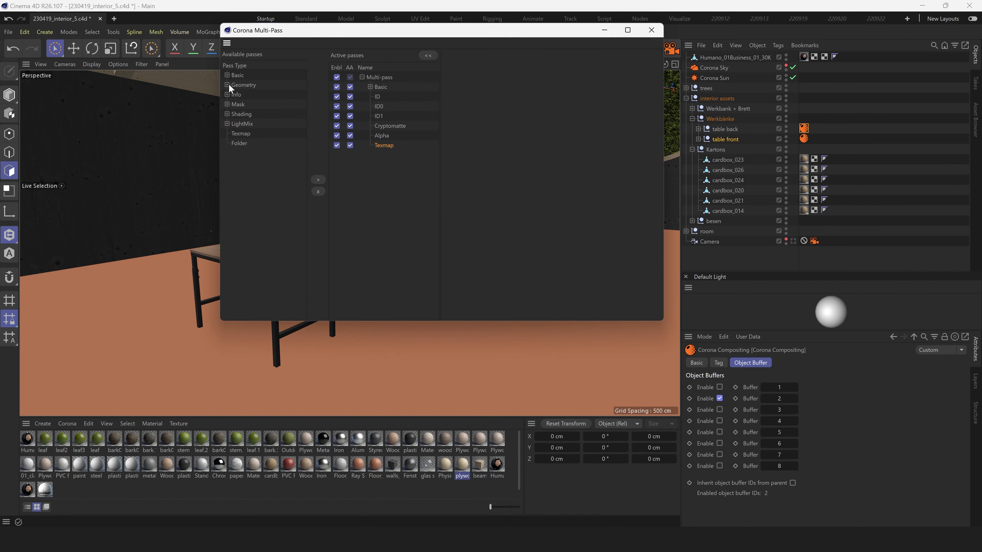
pyautogui.click(226, 104)
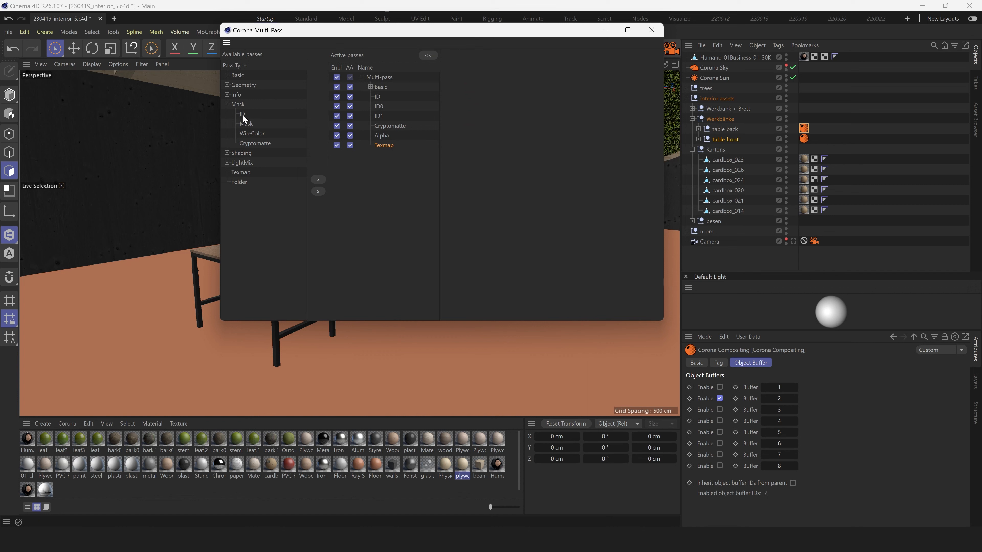
pyautogui.click(246, 124)
pyautogui.click(318, 180)
pyautogui.click(318, 180)
# Enable object buffer ID 1 for the first mask pass and name the two passes "Mask_table front" and "Mask_table back"
pyautogui.click(381, 155)
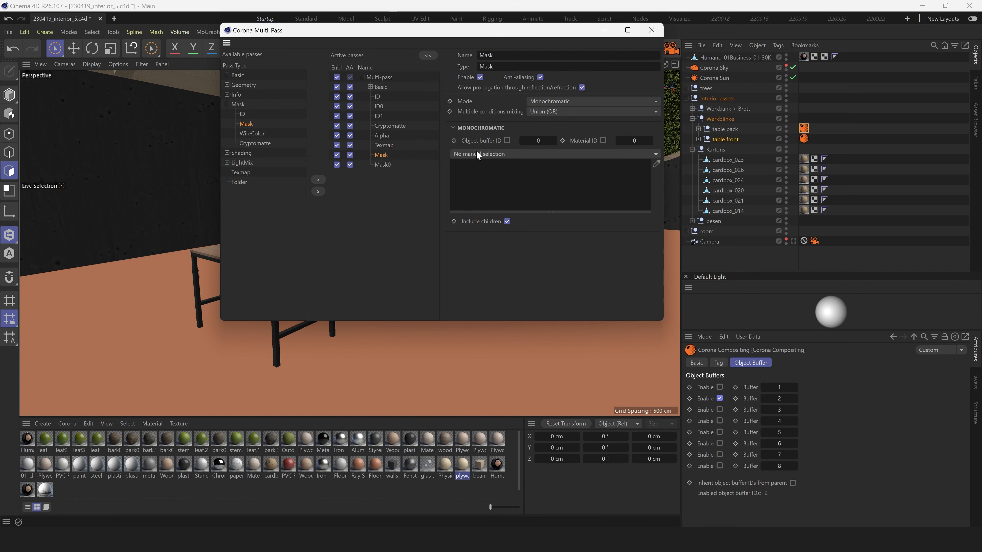
pyautogui.click(526, 141)
pyautogui.click(382, 165)
pyautogui.click(409, 155)
pyautogui.click(505, 56)
pyautogui.write('_table front')
pyautogui.click(382, 164)
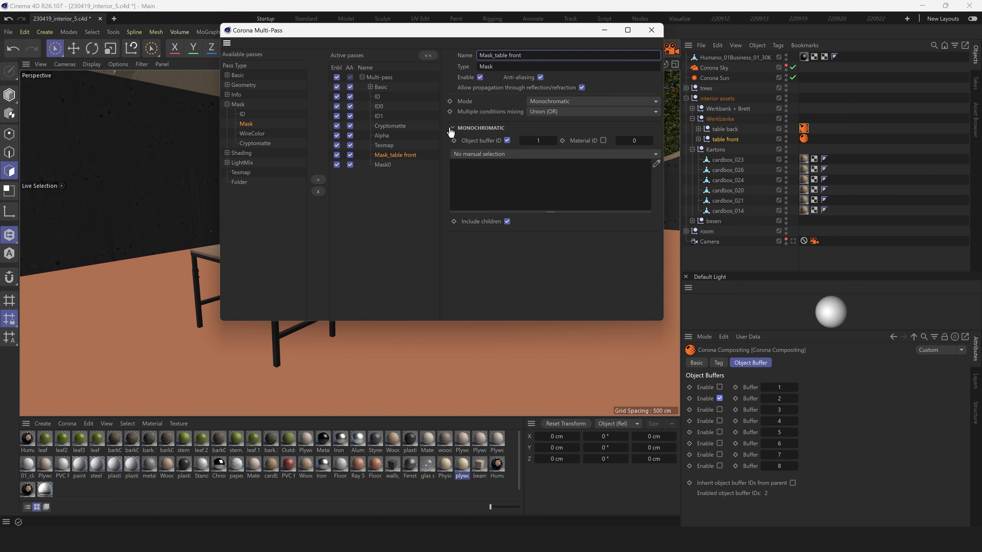
pyautogui.click(511, 57)
pyautogui.press('BackSpace')
# Close the multi-pass setup, look through the scene Camera, and remove the Corona Sky, Corona Sun and business figure from the scene
pyautogui.click(651, 30)
pyautogui.click(797, 78)
pyautogui.click(793, 241)
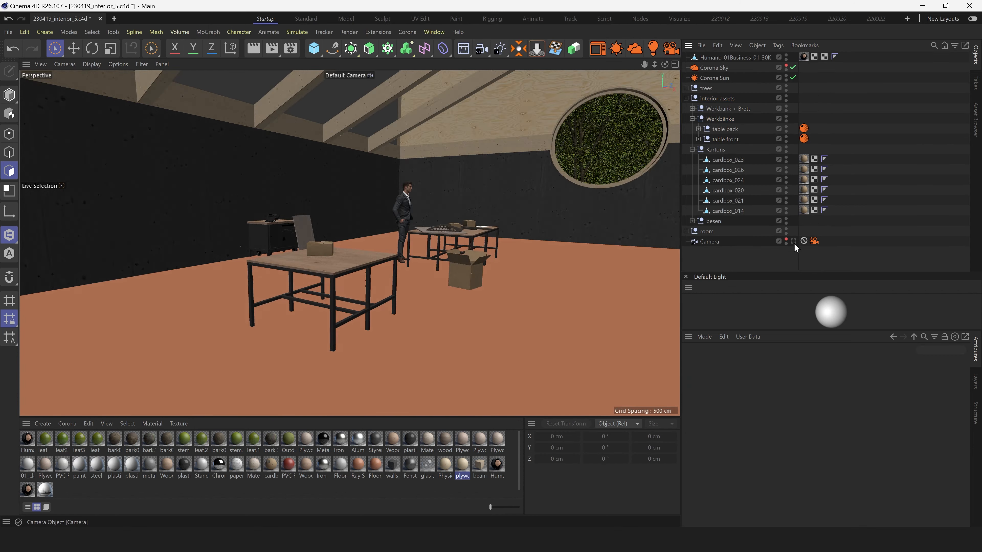
pyautogui.click(715, 57)
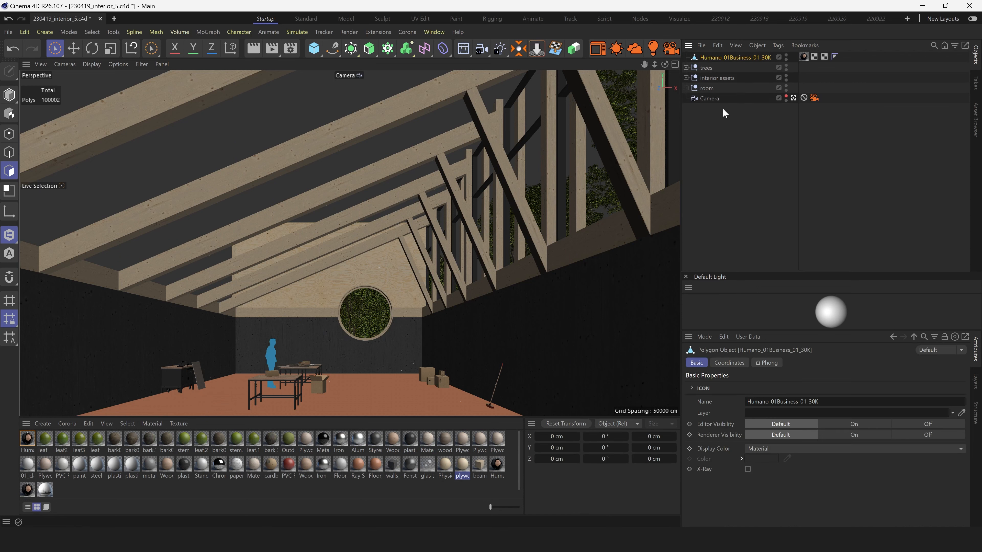
# Review the Corona general and camera/postprocessing render settings
pyautogui.click(290, 48)
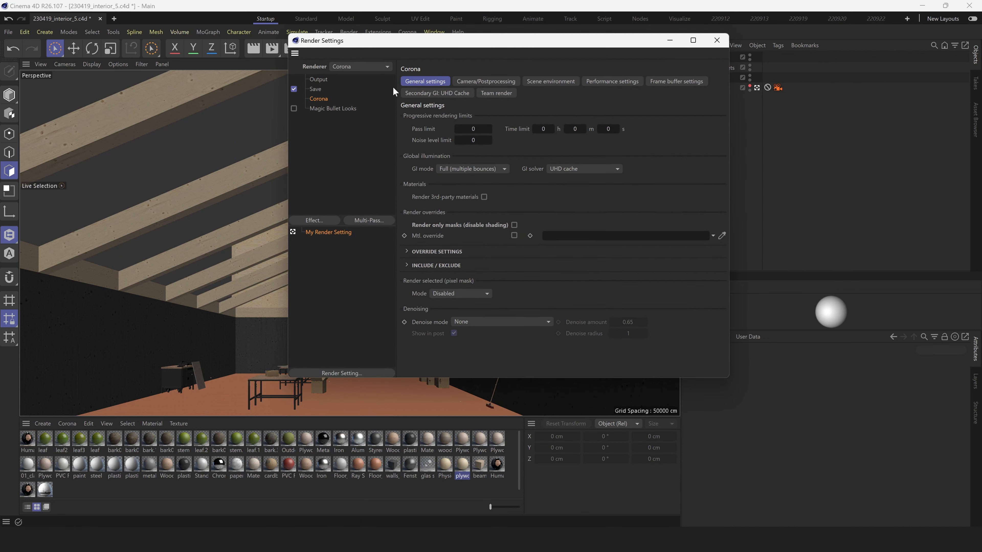
pyautogui.click(472, 81)
pyautogui.click(440, 81)
pyautogui.click(716, 40)
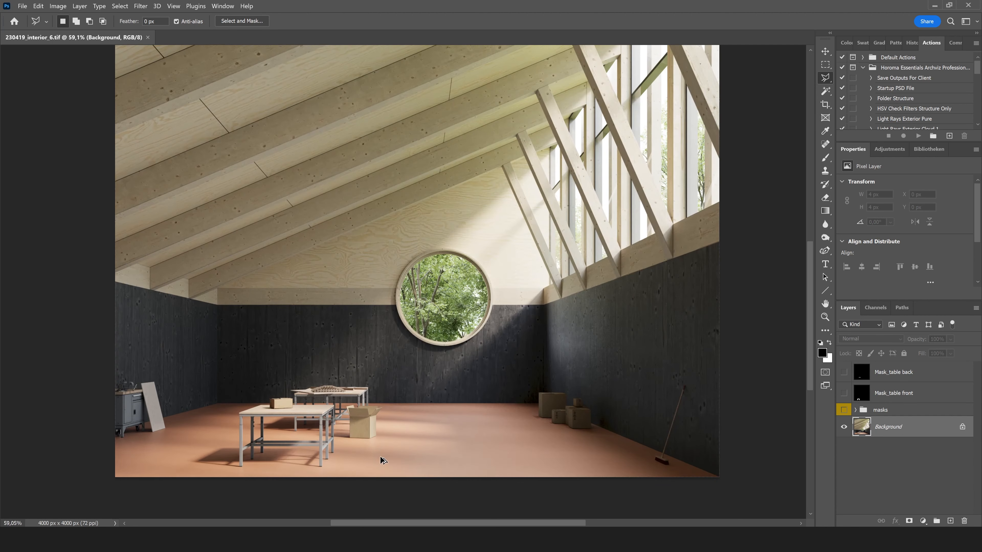
# In Photoshop, add a Curves adjustment layer above the rendered Background and raise its midtones slightly, comparing before and after
pyautogui.keyDown('alt'); pyautogui.scroll(-2, 385, 441); pyautogui.keyUp('alt')
pyautogui.click(923, 520)
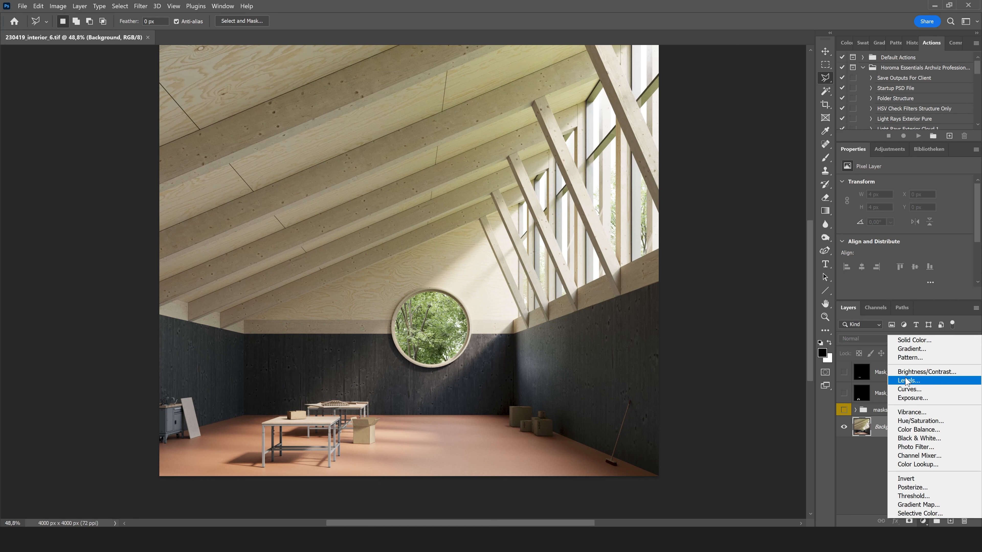
pyautogui.click(909, 387)
pyautogui.keyDown('alt'); pyautogui.scroll(-1, 580, 369); pyautogui.keyUp('alt')
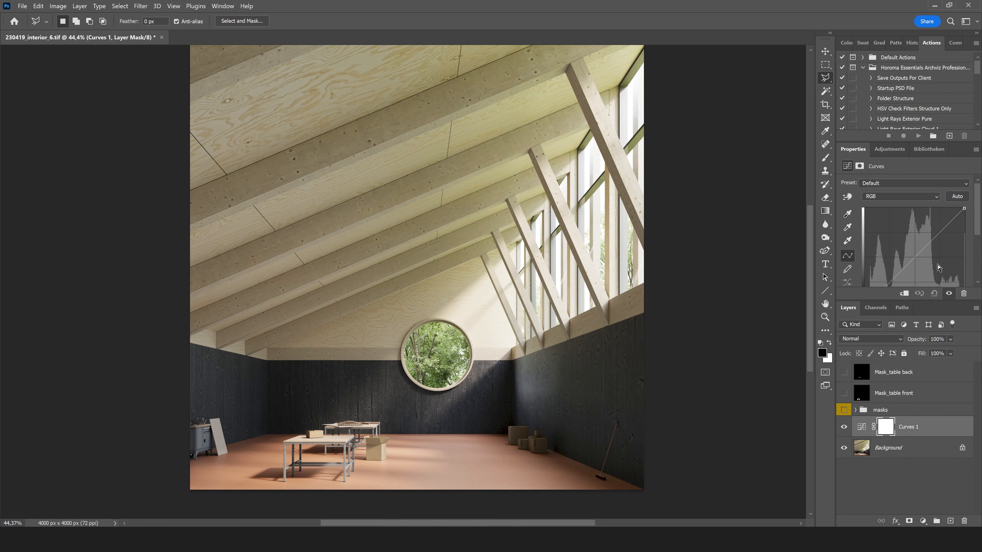
pyautogui.moveTo(911, 262); pyautogui.dragTo(911, 258)
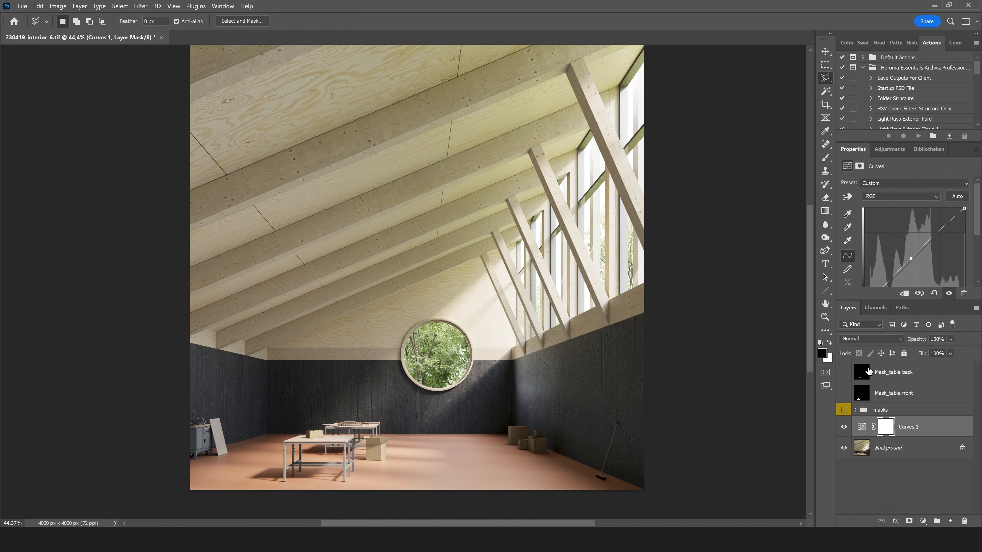
pyautogui.click(844, 427)
pyautogui.click(843, 427)
# Add a Selective Color adjustment layer and fine-tune the cyan and magenta of its Reds and Yellows
pyautogui.keyDown('alt'); pyautogui.scroll(-1, 502, 411); pyautogui.keyUp('alt')
pyautogui.click(923, 520)
pyautogui.click(909, 518)
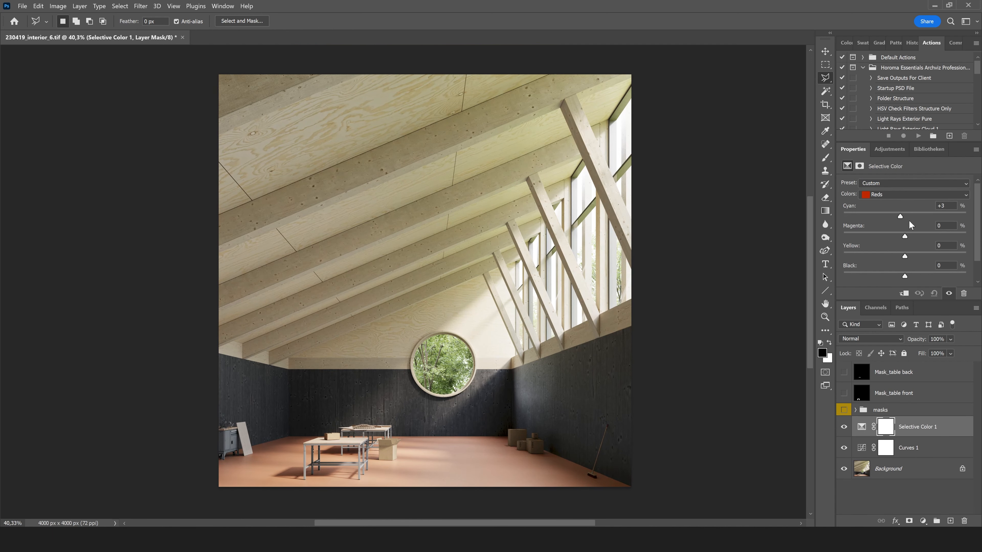
pyautogui.moveTo(905, 236)
pyautogui.mouseDown()
pyautogui.moveTo(923, 233)
pyautogui.moveTo(890, 234)
pyautogui.moveTo(901, 235)
pyautogui.mouseUp()
pyautogui.click(914, 194)
pyautogui.click(920, 209)
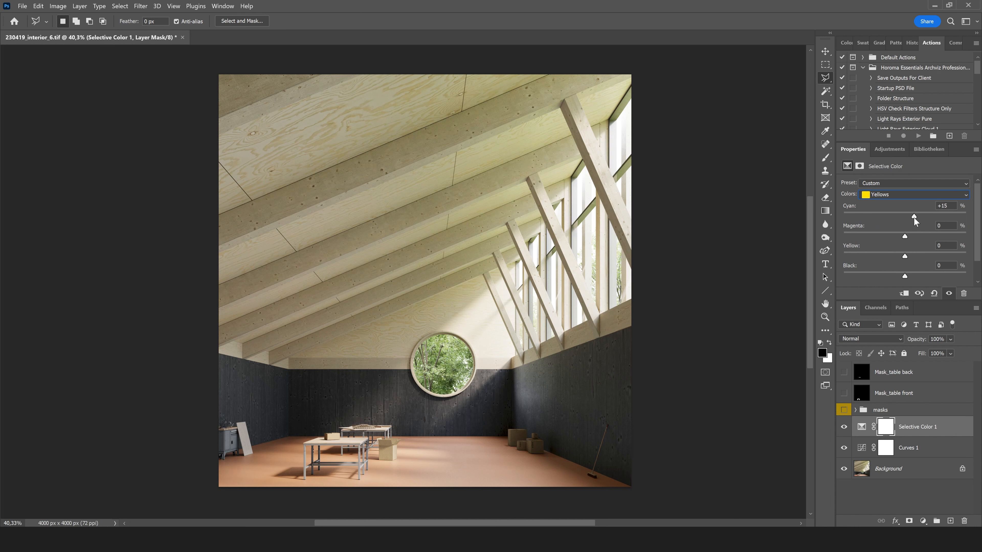
pyautogui.moveTo(908, 217); pyautogui.dragTo(886, 216)
pyautogui.moveTo(895, 213); pyautogui.dragTo(890, 238)
# Set the Greens of the Selective Color adjustment to cyan +7, magenta -44 and yellow -2, judging the foliage in the round window
pyautogui.click(889, 195)
pyautogui.click(889, 217)
pyautogui.moveTo(915, 234); pyautogui.dragTo(882, 239)
pyautogui.click(825, 317)
pyautogui.moveTo(444, 381); pyautogui.dragTo(912, 237)
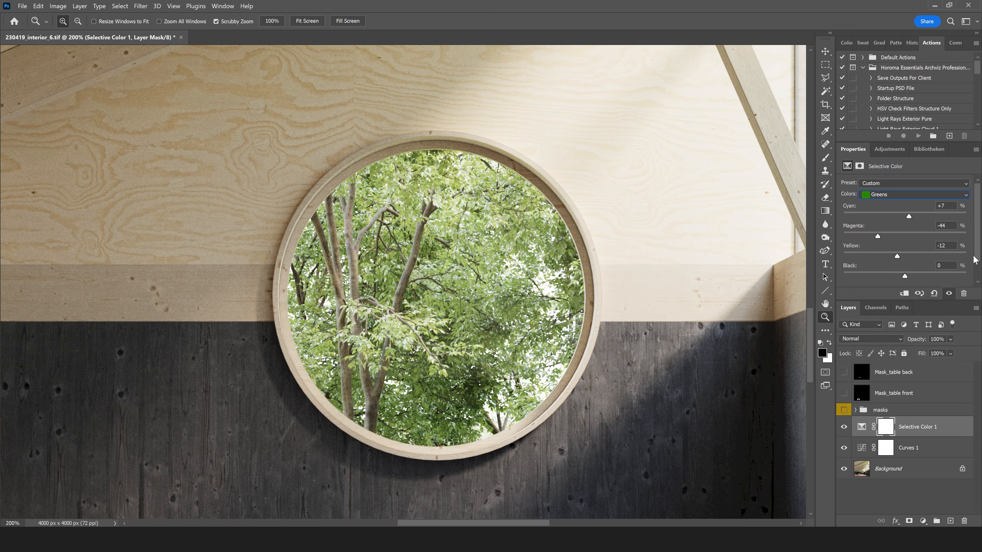
pyautogui.click(905, 260)
pyautogui.hotkey('ctrl', '0')
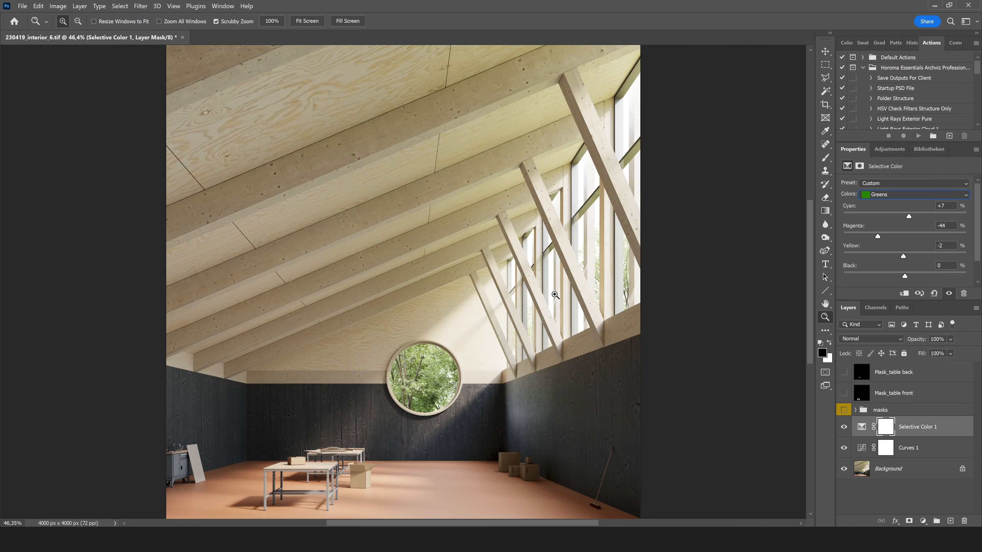
pyautogui.click(914, 194)
pyautogui.click(886, 231)
# Add a Color Balance adjustment layer and set its Highlights to -13 on cyan-red and +14 on yellow-blue
pyautogui.click(924, 520)
pyautogui.press('Escape')
pyautogui.click(913, 183)
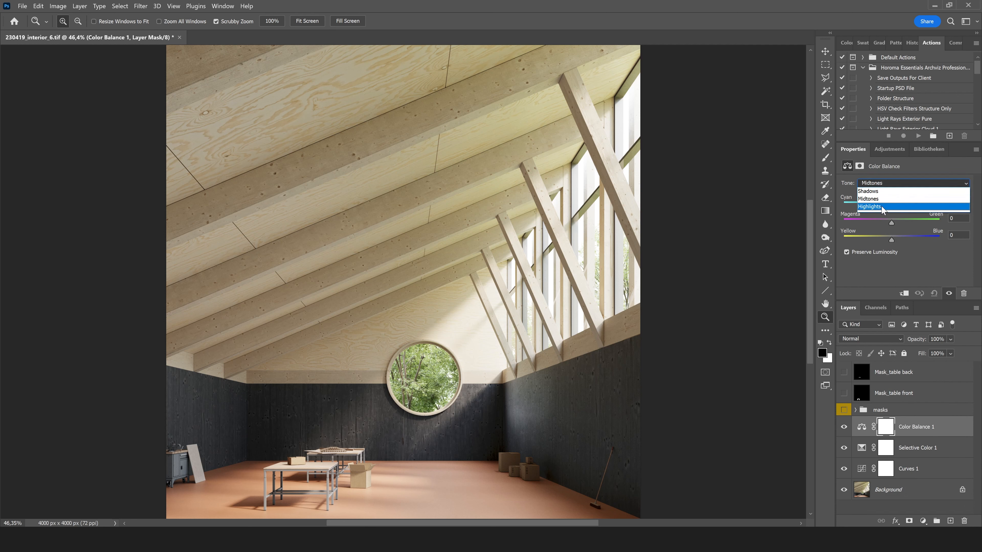
pyautogui.click(891, 205)
pyautogui.moveTo(891, 205); pyautogui.dragTo(888, 205)
pyautogui.moveTo(892, 240); pyautogui.dragTo(898, 240)
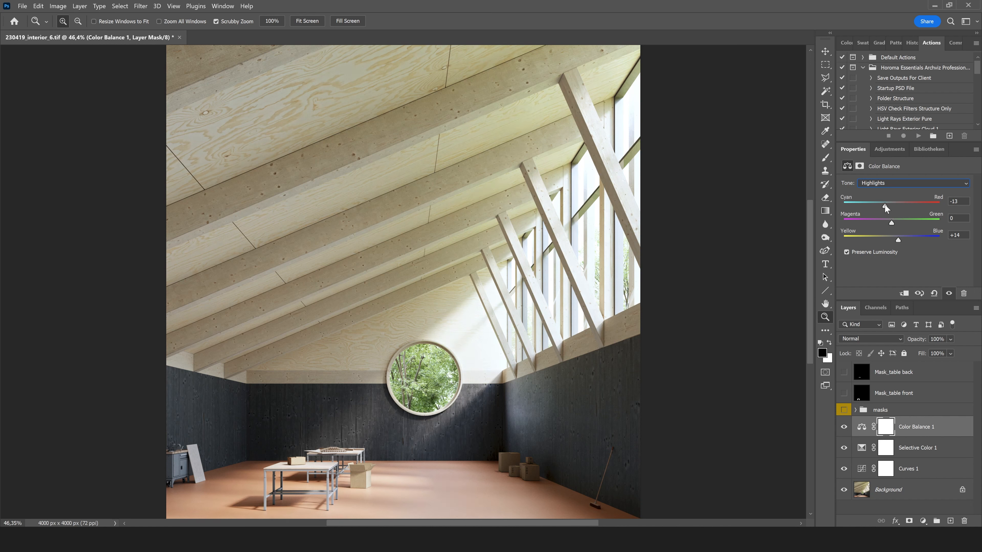
# Set the Color Balance Shadows to +5 on cyan-red and -3 on yellow-blue
pyautogui.click(885, 185)
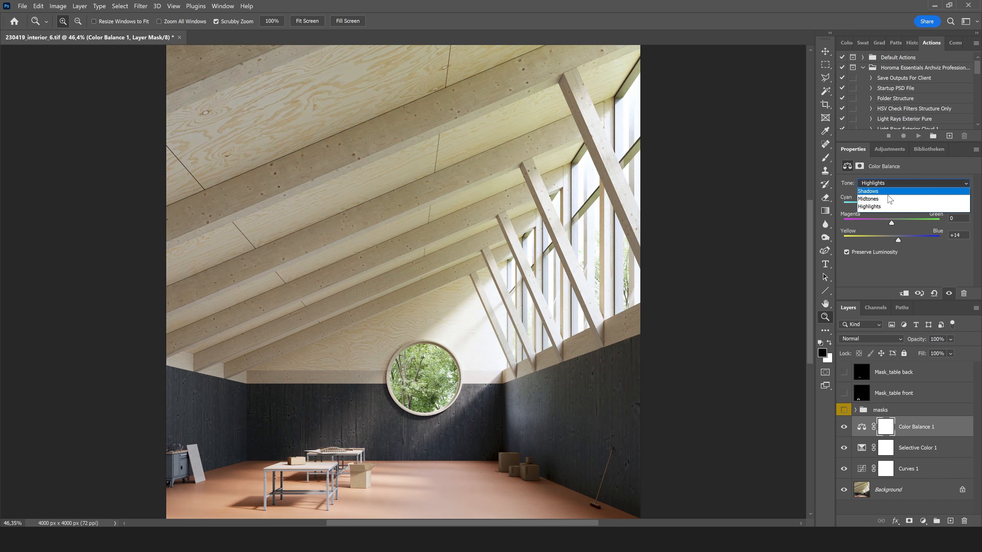
pyautogui.click(890, 207)
pyautogui.click(889, 183)
pyautogui.click(889, 193)
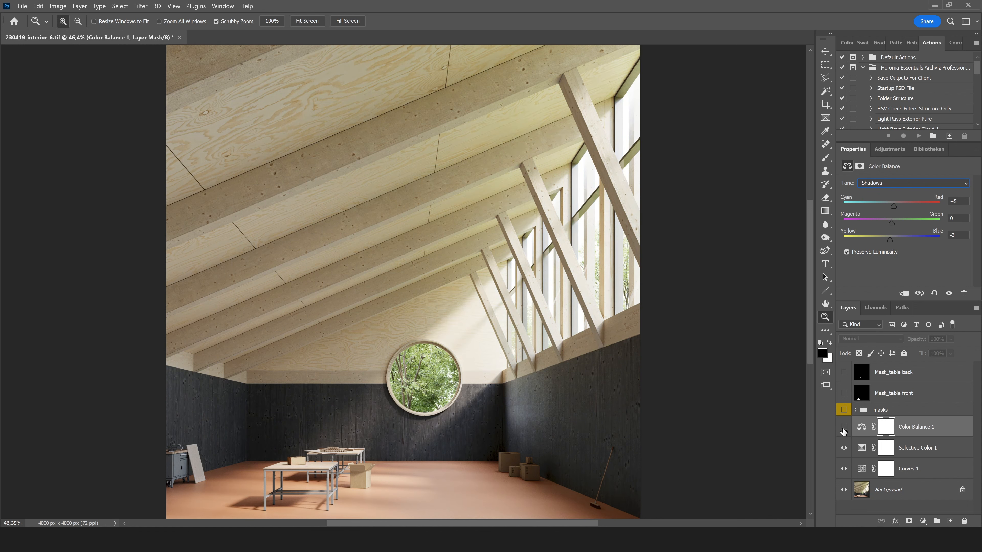
# Compare the whole image with and without the Curves, Selective Color and Color Balance adjustments
pyautogui.rightClick(437, 361)
pyautogui.click(448, 362)
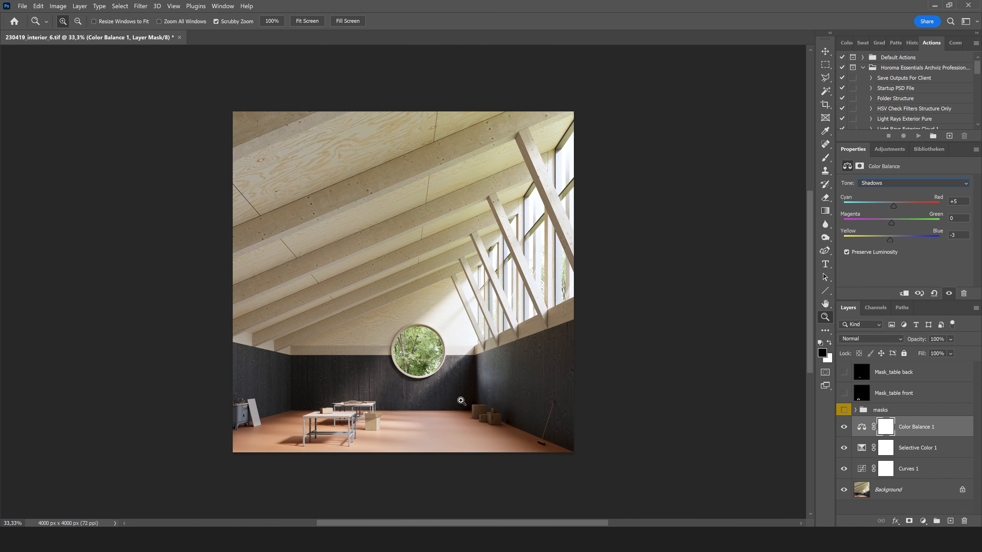
pyautogui.click(844, 469)
pyautogui.click(844, 427)
pyautogui.click(844, 447)
pyautogui.click(844, 469)
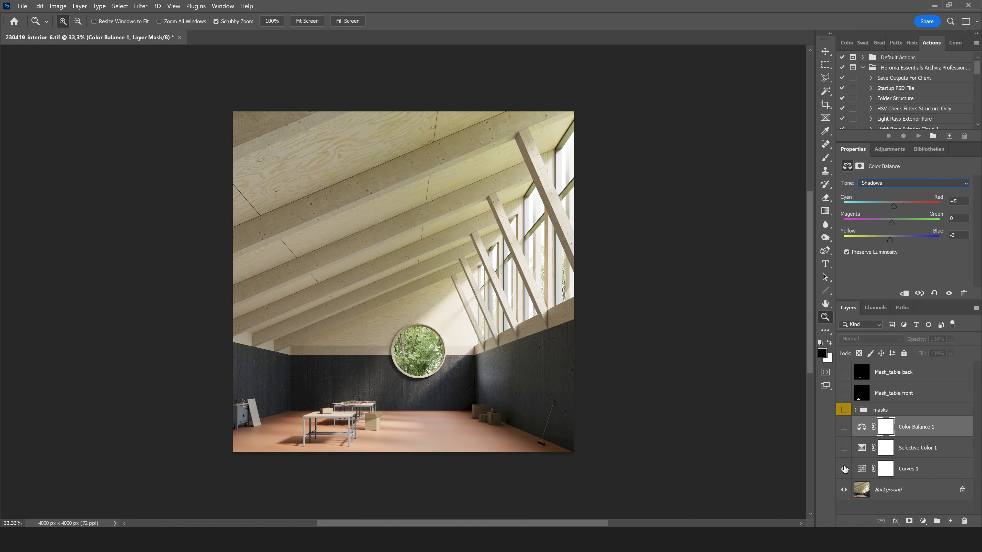
pyautogui.click(844, 427)
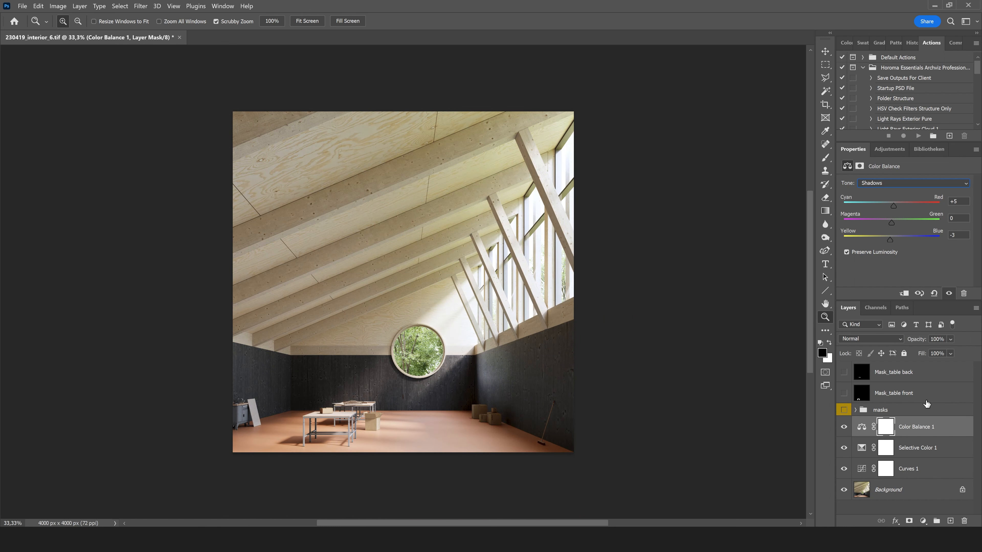
# Lower the opacity of the Color Balance adjustment layer to 62%
pyautogui.click(951, 339)
pyautogui.moveTo(964, 351); pyautogui.dragTo(957, 351)
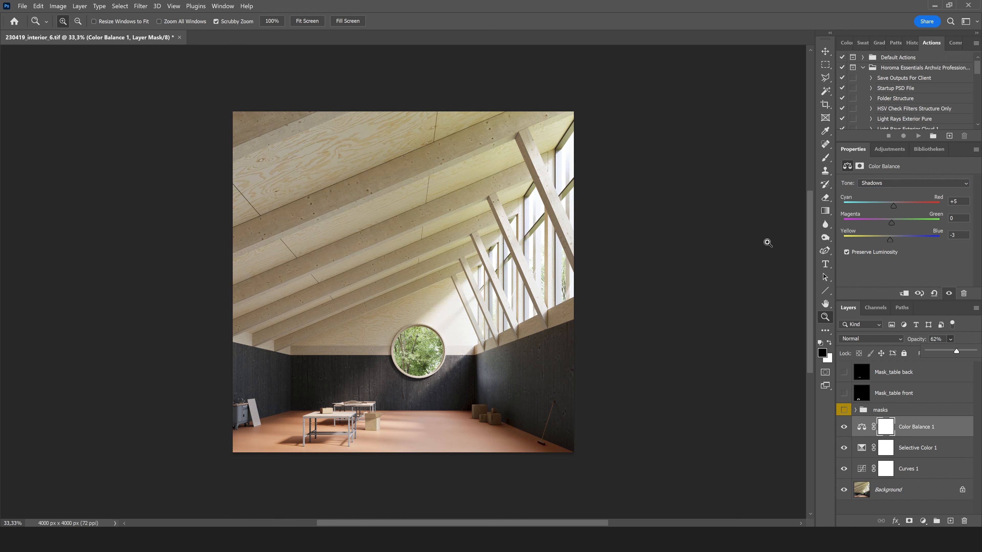
pyautogui.click(429, 339)
pyautogui.rightClick(420, 338)
pyautogui.click(453, 396)
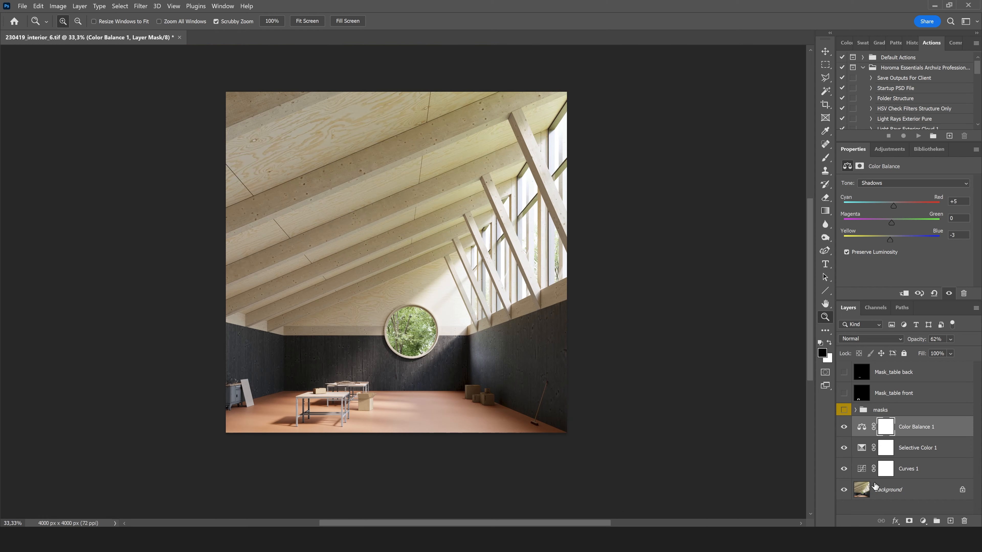
# Add a Brightness/Contrast adjustment layer with the contrast set to 13 and check its effect
pyautogui.click(923, 521)
pyautogui.click(905, 386)
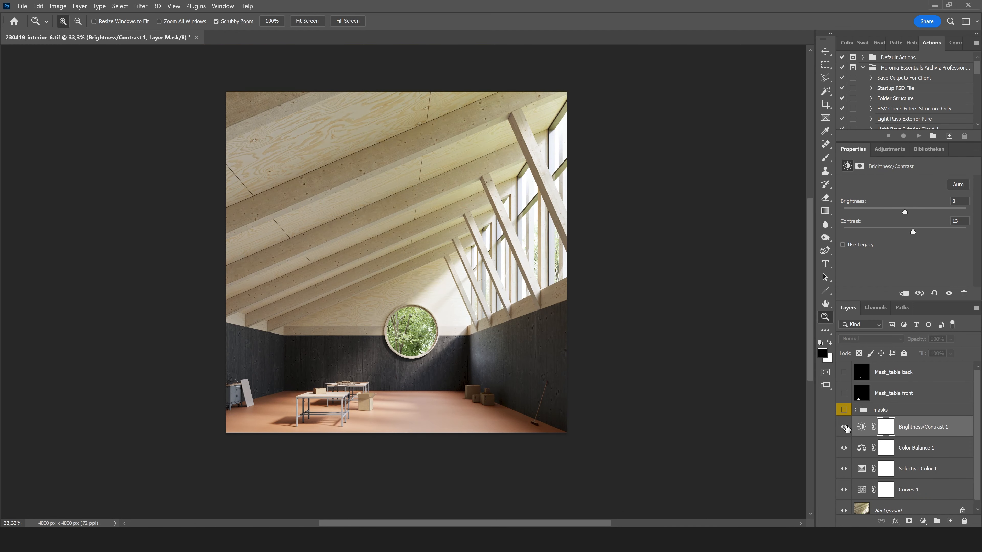
pyautogui.click(412, 358)
pyautogui.scroll(-1, 413, 360)
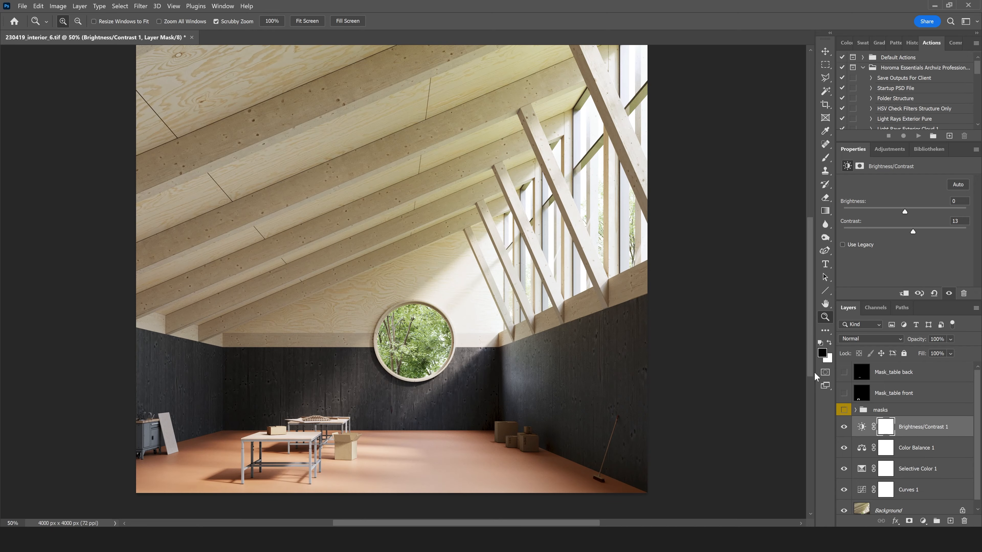
# Select the timber beams by their colour on the ID0 layer of the masks group using the Magic Wand
pyautogui.click(856, 412)
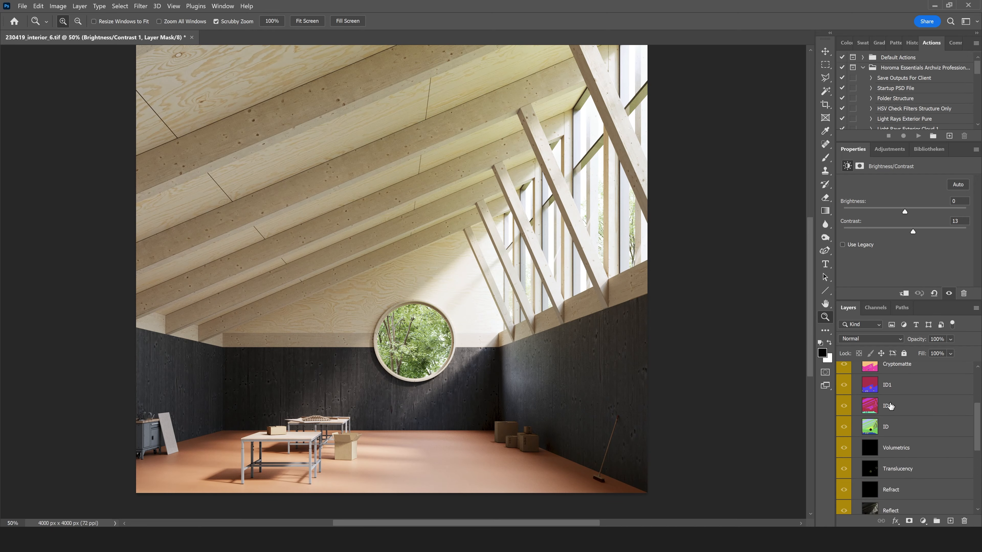
pyautogui.click(897, 406)
pyautogui.press('w')
pyautogui.click(319, 138)
pyautogui.keyDown('alt'); pyautogui.scroll(-1, 458, 308); pyautogui.keyUp('alt')
pyautogui.scroll(3, 865, 361)
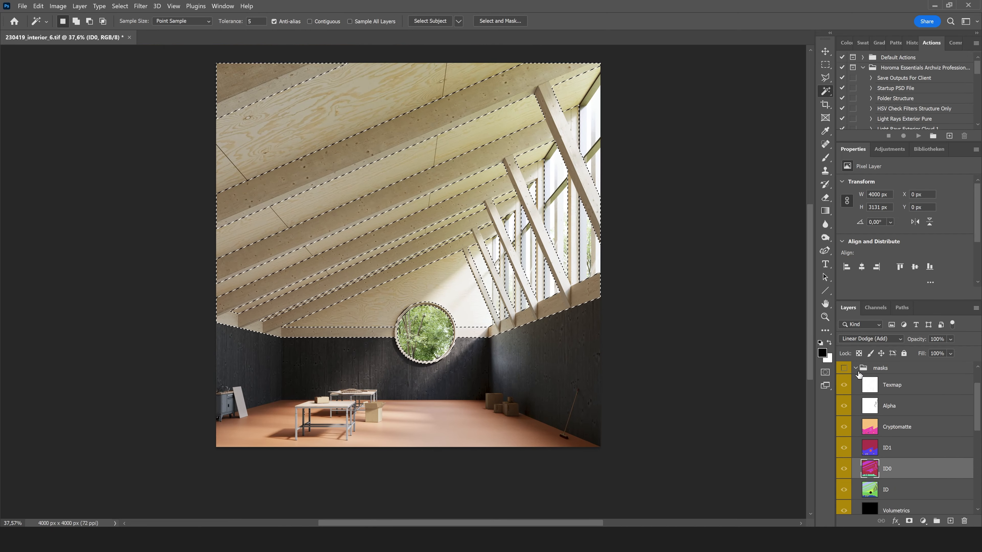
# Add a Curves adjustment layer masked to the selected beams above Brightness/Contrast 1 and brighten the beams' darker tones
pyautogui.click(856, 403)
pyautogui.click(920, 420)
pyautogui.click(923, 520)
pyautogui.click(873, 388)
pyautogui.moveTo(901, 269); pyautogui.dragTo(898, 270)
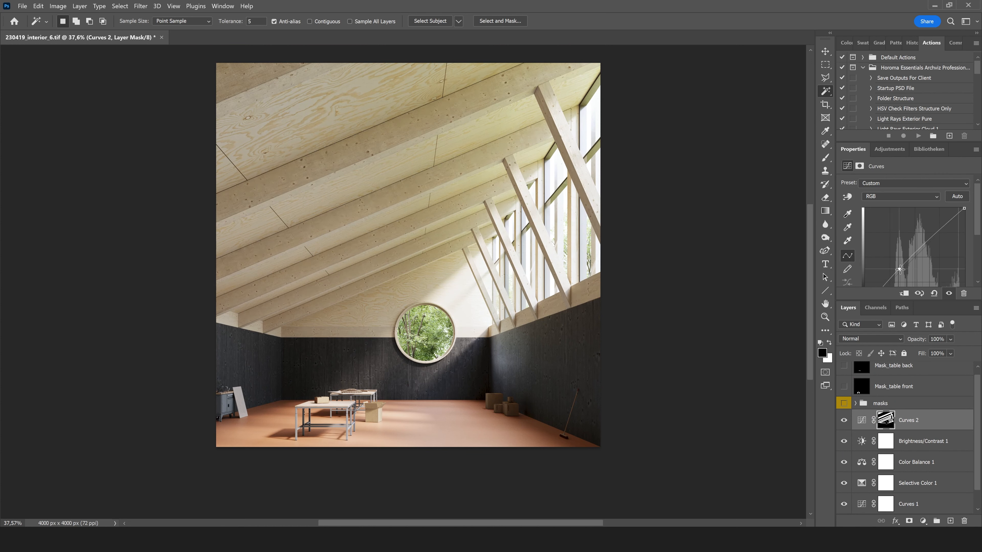
# Compare the image with and without the beams' Curves adjustment and lower its curve point slightly for a subtler effect
pyautogui.click(846, 423)
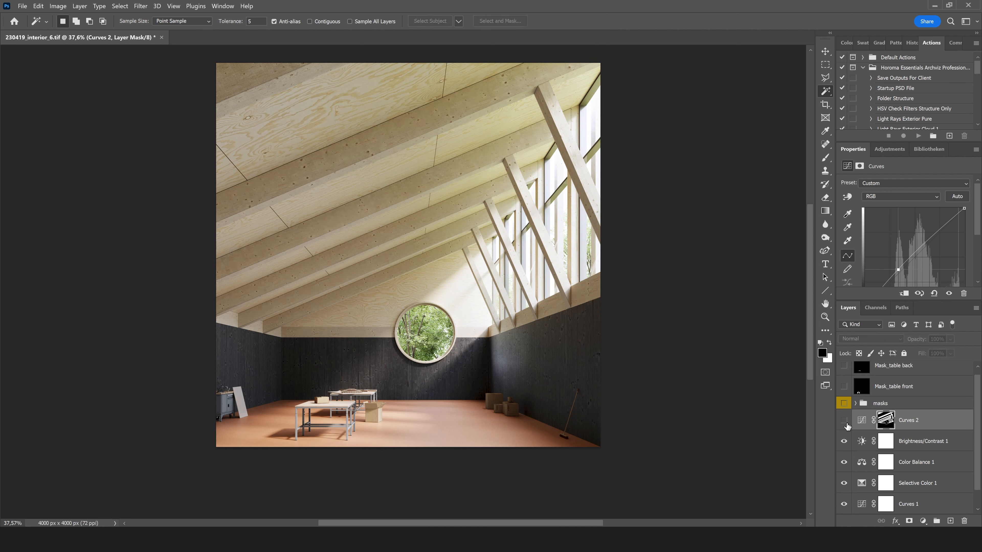
pyautogui.click(845, 423)
pyautogui.moveTo(898, 269); pyautogui.dragTo(895, 274)
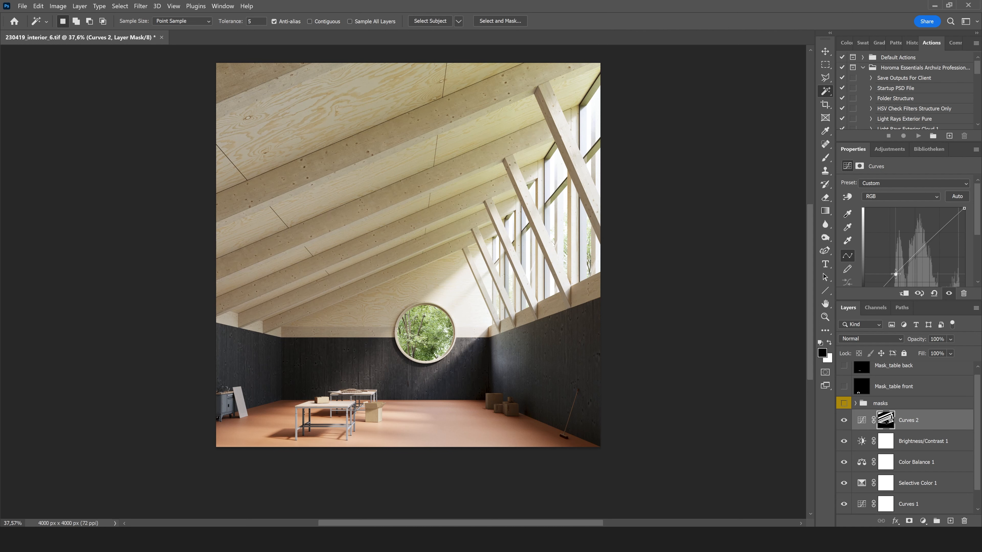
pyautogui.keyDown('alt'); pyautogui.scroll(-1, 449, 337); pyautogui.keyUp('alt')
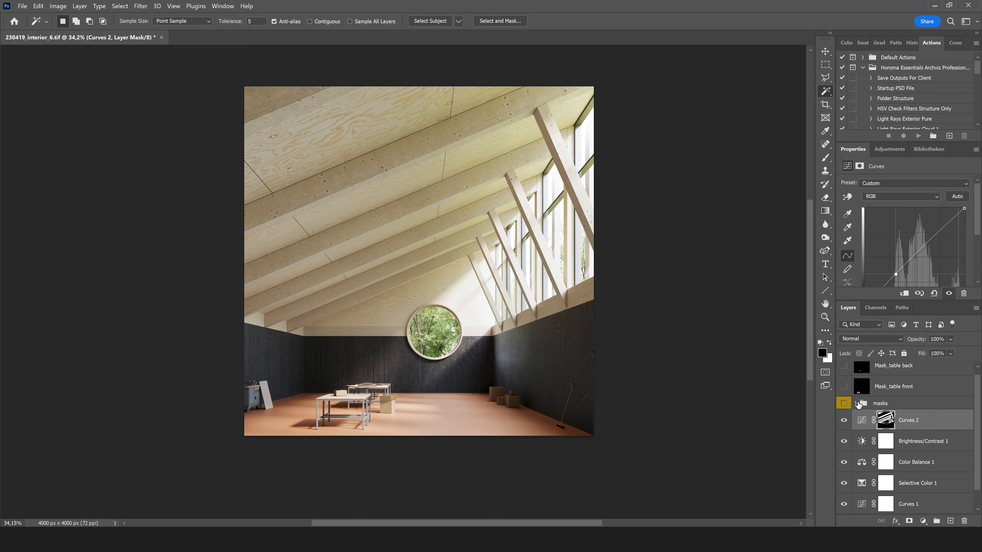
pyautogui.keyDown('alt'); pyautogui.scroll(5, 493, 427); pyautogui.keyUp('alt')
pyautogui.keyDown('alt'); pyautogui.scroll(-5, 445, 350); pyautogui.keyUp('alt')
pyautogui.keyDown('alt'); pyautogui.scroll(2, 454, 279); pyautogui.keyUp('alt')
pyautogui.scroll(-1, 890, 431)
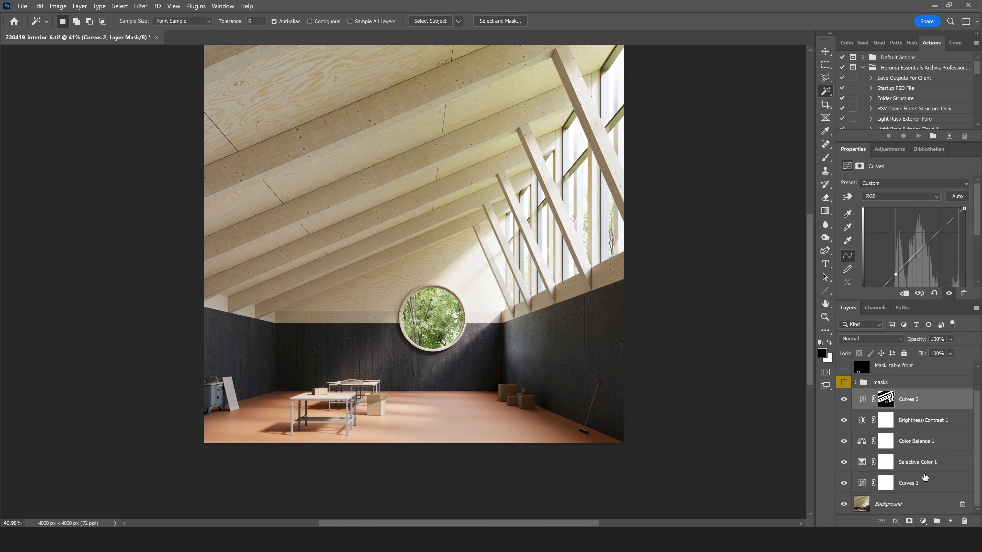
# Group the adjustment layers from Curves 1 to Curves 2, name the group adjusts and compare the image with and without it
pyautogui.keyDown('shift'); pyautogui.click(912, 485); pyautogui.keyUp('shift')
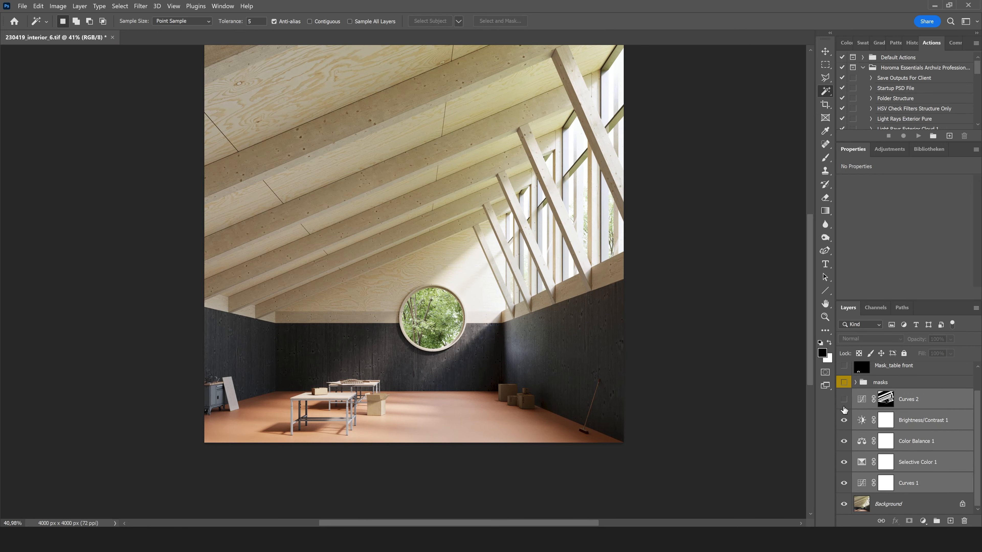
pyautogui.hotkey('ctrl', 'g')
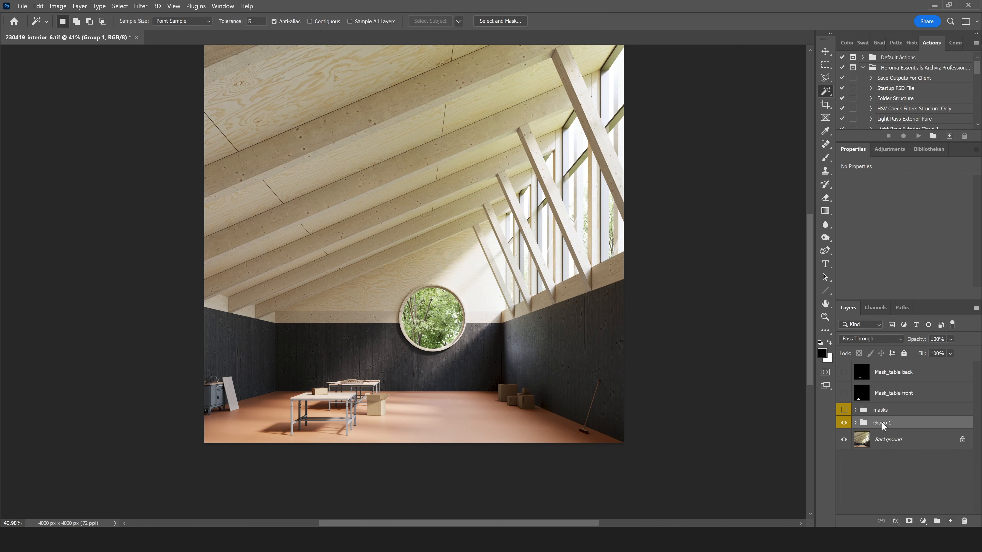
pyautogui.doubleClick(884, 424)
pyautogui.write('adjusts')
pyautogui.press('Return')
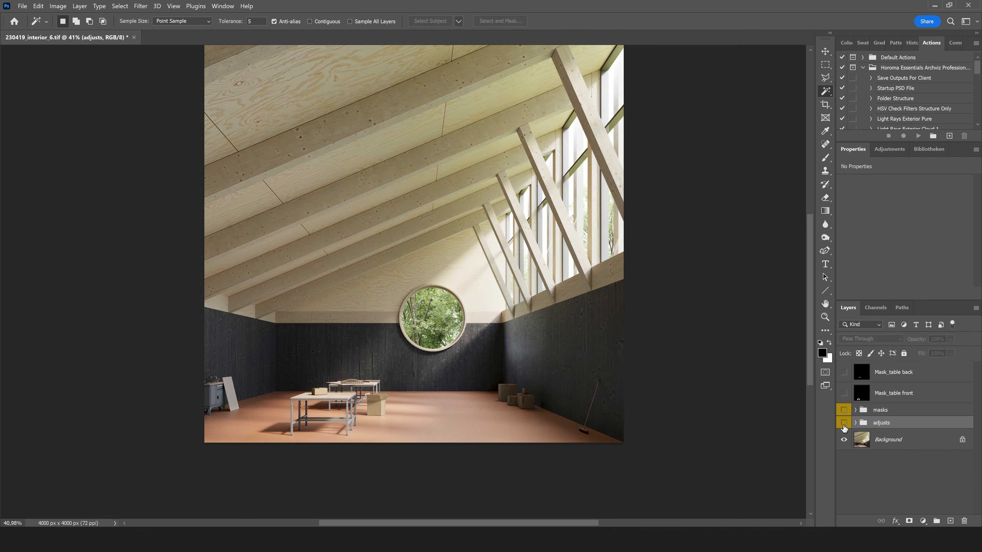
pyautogui.scroll(3, 640, 373)
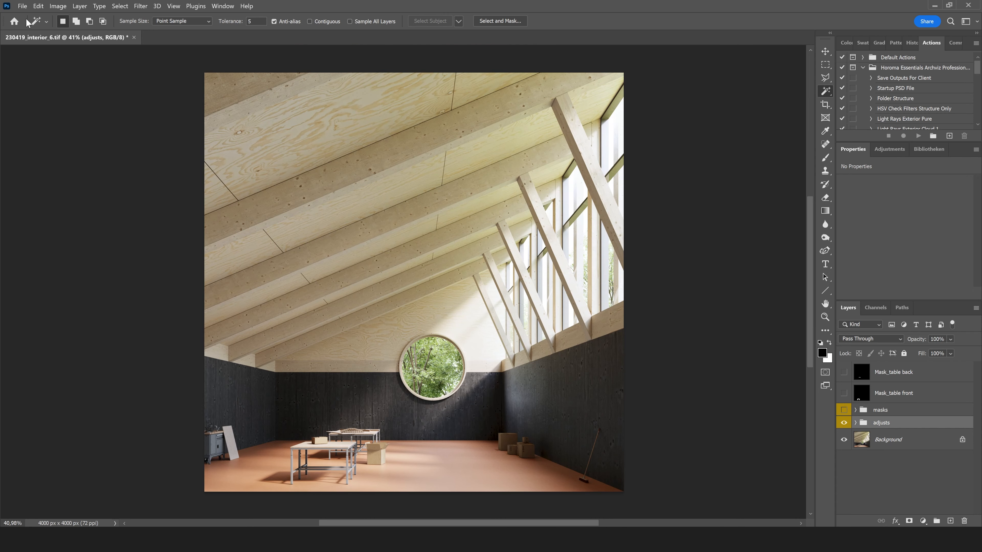
# Open the three studio_esinam people cut-out images from the 05_cutouts folder
pyautogui.click(23, 6)
pyautogui.click(29, 25)
pyautogui.click(103, 110)
pyautogui.doubleClick(395, 89)
pyautogui.moveTo(423, 195); pyautogui.dragTo(169, 75)
pyautogui.press('Return')
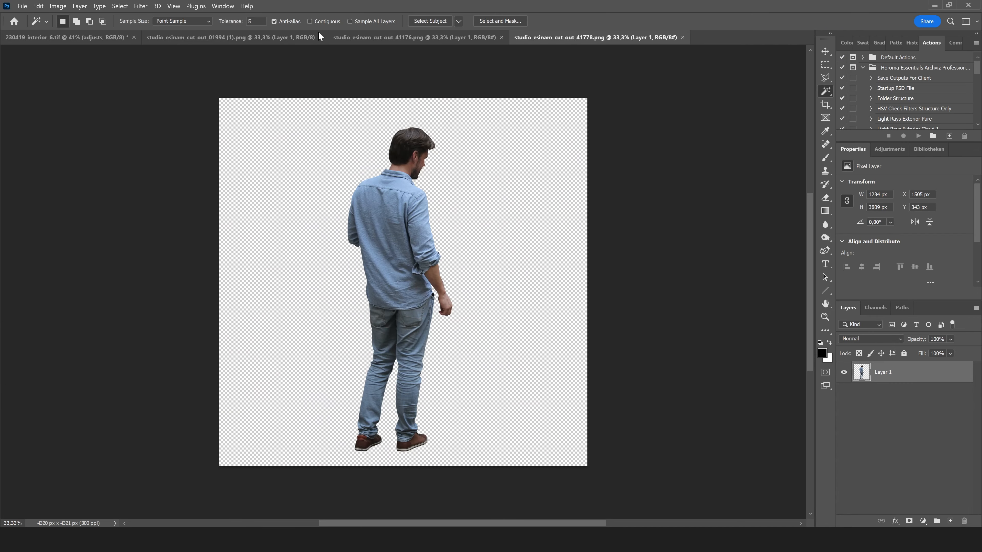
# Convert the cut-out of the man holding a cup to a smart object and bring it into the interior image
pyautogui.click(270, 37)
pyautogui.press('v')
pyautogui.rightClick(901, 372)
pyautogui.click(831, 237)
pyautogui.moveTo(414, 236); pyautogui.dragTo(455, 272)
# Scale the man with the cup to about 154 × 457 px and stand him at the back table
pyautogui.hotkey('ctrl', 't')
pyautogui.moveTo(527, 99); pyautogui.dragTo(395, 359)
pyautogui.keyDown('alt'); pyautogui.scroll(4, 349, 459); pyautogui.keyUp('alt')
pyautogui.moveTo(422, 296); pyautogui.dragTo(366, 386)
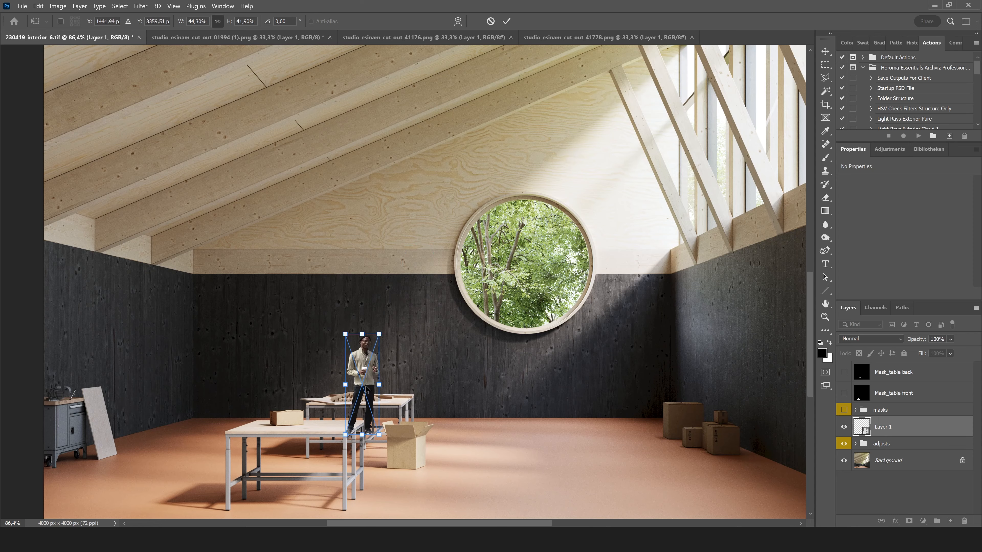
pyautogui.press('Return')
pyautogui.keyDown('alt'); pyautogui.scroll(-4, 366, 387); pyautogui.keyUp('alt')
# Open the reference image Screenshot 2023-04-20 144731.png from the Desktop folder
pyautogui.hotkey('ctrl', 'o')
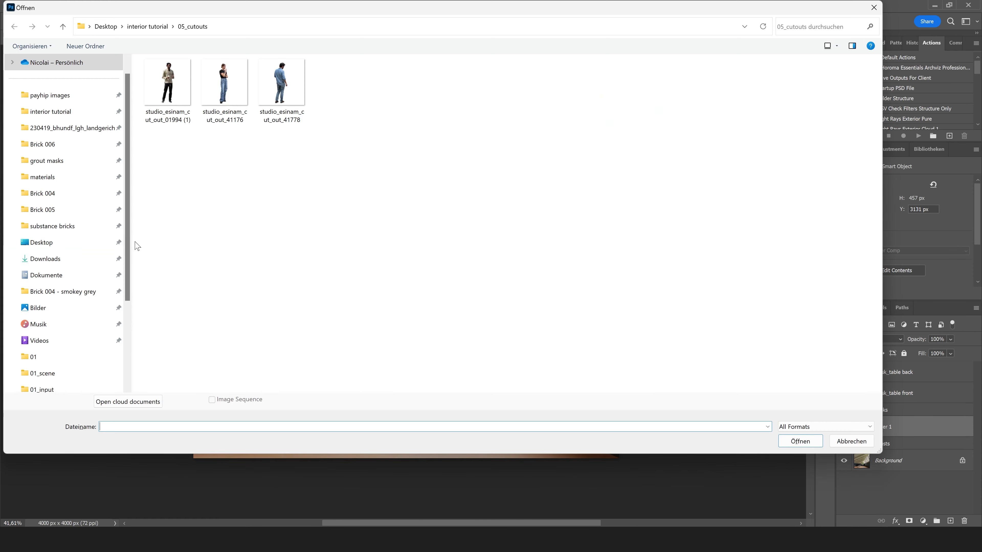
pyautogui.click(41, 242)
pyautogui.click(853, 166)
pyautogui.press('Return')
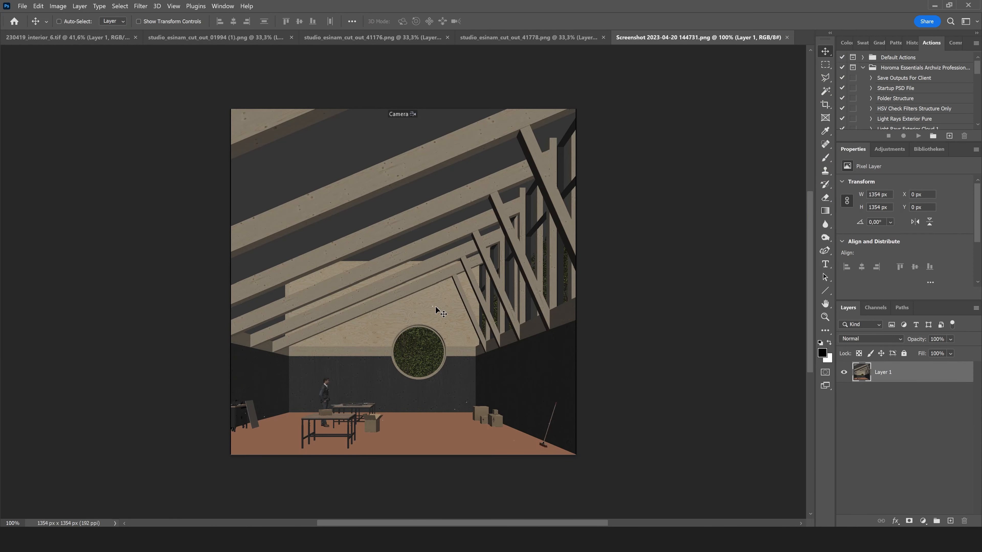
# Bring the screenshot into the interior image and scale it to about 4014 px square so it covers the canvas
pyautogui.moveTo(404, 309); pyautogui.dragTo(324, 377)
pyautogui.keyDown('alt'); pyautogui.scroll(-5, 409, 303); pyautogui.keyUp('alt')
pyautogui.hotkey('ctrl', 't')
pyautogui.moveTo(363, 316); pyautogui.dragTo(558, 165)
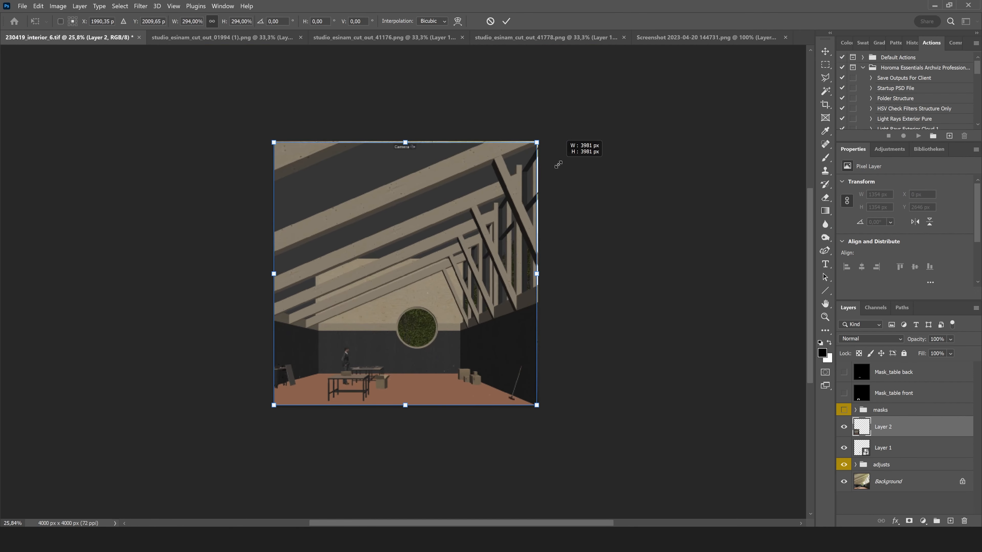
pyautogui.press('Return')
pyautogui.keyDown('alt'); pyautogui.scroll(3, 397, 265); pyautogui.keyUp('alt')
pyautogui.keyDown('alt'); pyautogui.scroll(-2, 349, 72); pyautogui.keyUp('alt')
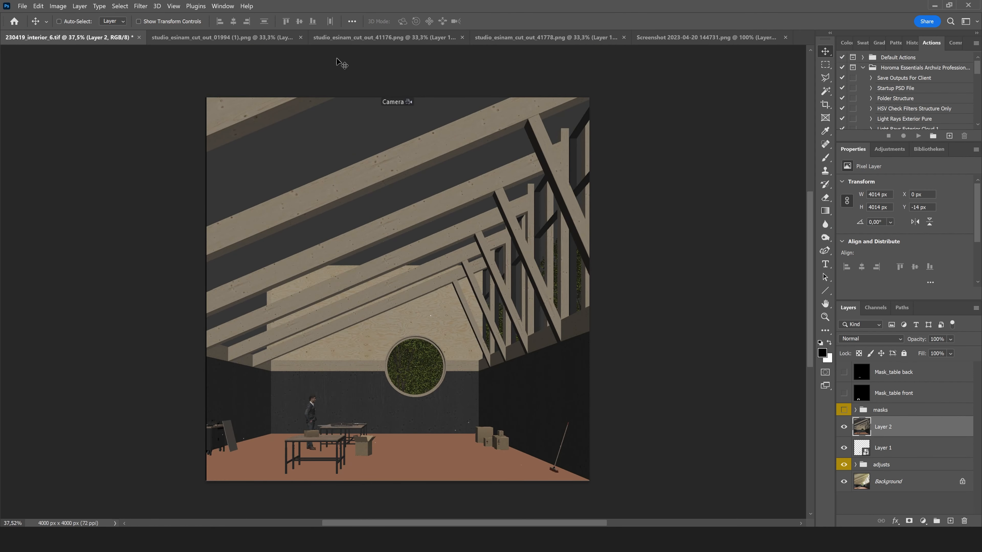
# Place a horizontal guide at the head height of the screenshot's reference figure, using the rulers, and delete the screenshot layer
pyautogui.click(222, 6)
pyautogui.moveTo(174, 6)
pyautogui.click(186, 226)
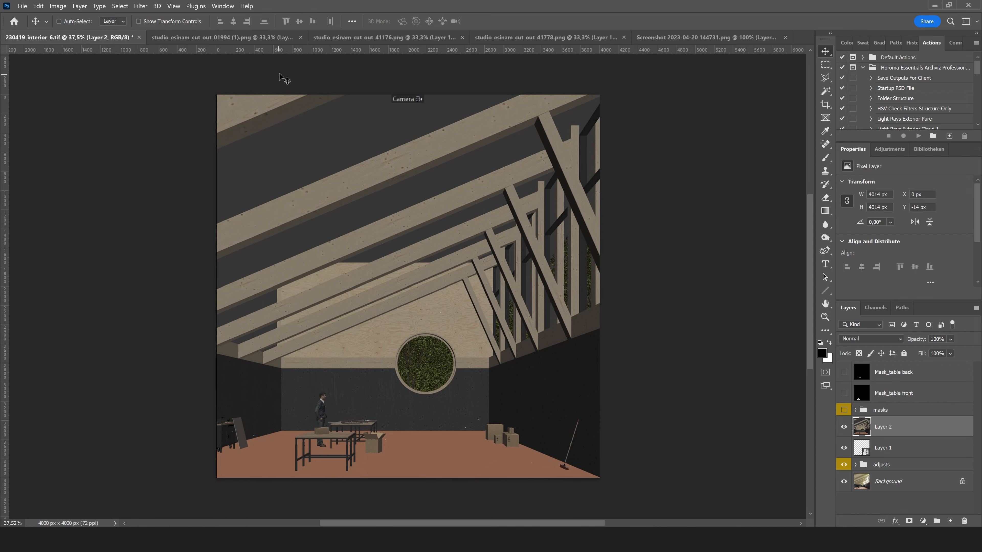
pyautogui.moveTo(279, 51); pyautogui.dragTo(433, 394)
pyautogui.moveTo(897, 432); pyautogui.dragTo(964, 521)
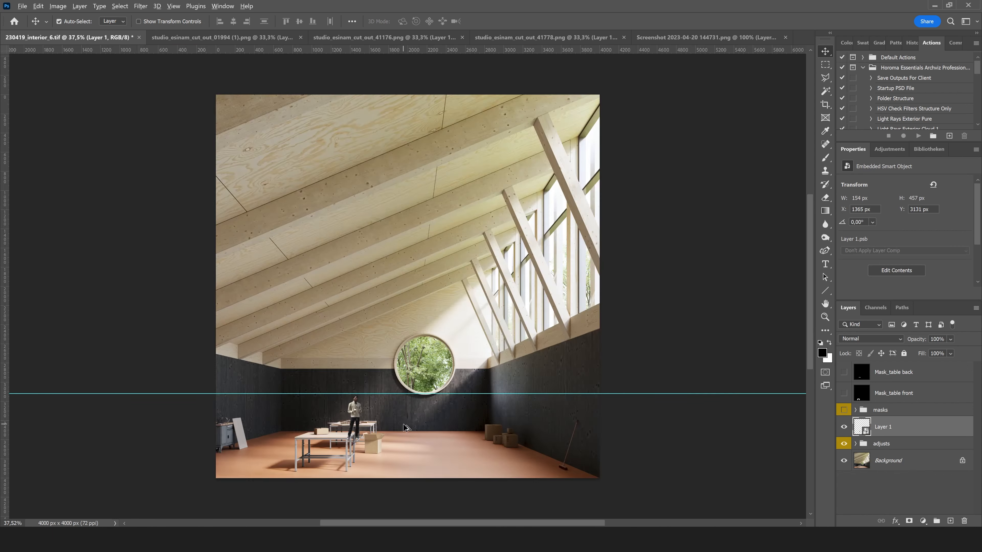
# Scale the man with the cup to about 161 × 476 px so his head reaches the guide
pyautogui.keyDown('alt'); pyautogui.scroll(5, 367, 427); pyautogui.keyUp('alt')
pyautogui.hotkey('ctrl', 't')
pyautogui.moveTo(355, 296); pyautogui.dragTo(359, 289)
pyautogui.press('Return')
# Select the back table on the Mask_table back layer with the Magic Wand
pyautogui.press('l')
pyautogui.keyDown('alt'); pyautogui.scroll(-2, 550, 273); pyautogui.keyUp('alt')
pyautogui.click(873, 396)
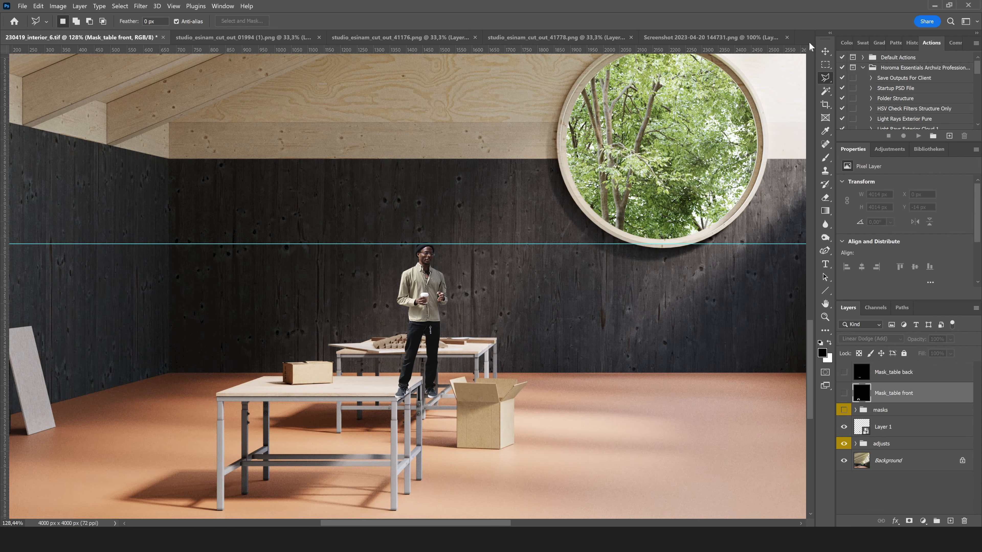
pyautogui.click(826, 91)
pyautogui.keyDown('alt'); pyautogui.scroll(3, 468, 336); pyautogui.keyUp('alt')
pyautogui.click(924, 376)
pyautogui.click(452, 354)
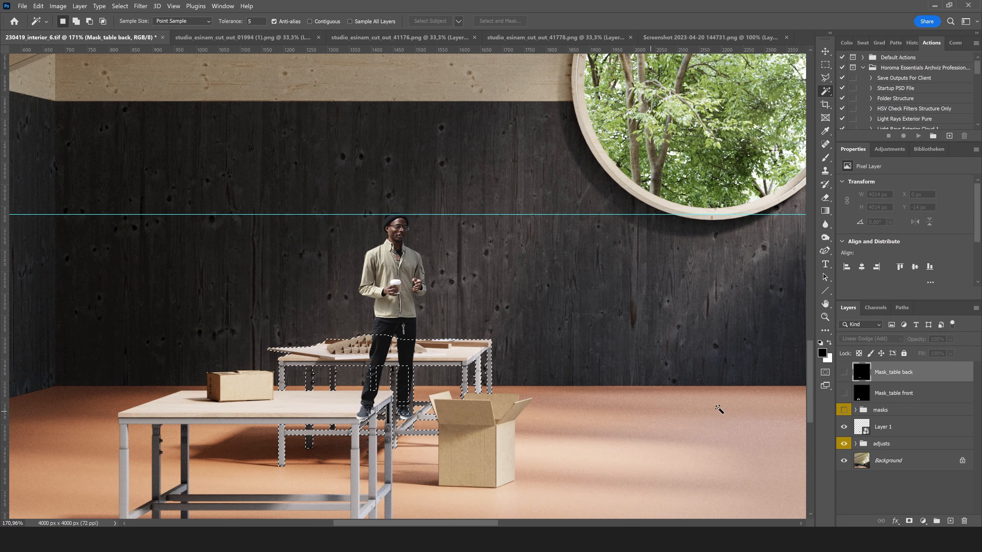
# Add the front table from Mask_table front to the selection and mask both tables out of Layer 1
pyautogui.keyDown('shift'); pyautogui.click(893, 395); pyautogui.keyUp('shift')
pyautogui.keyDown('shift'); pyautogui.click(360, 406); pyautogui.keyUp('shift')
pyautogui.press('Return')
pyautogui.click(889, 393)
pyautogui.keyDown('ctrl'); pyautogui.keyDown('shift'); pyautogui.click(862, 396); pyautogui.keyUp('shift'); pyautogui.keyUp('ctrl')
pyautogui.click(910, 518)
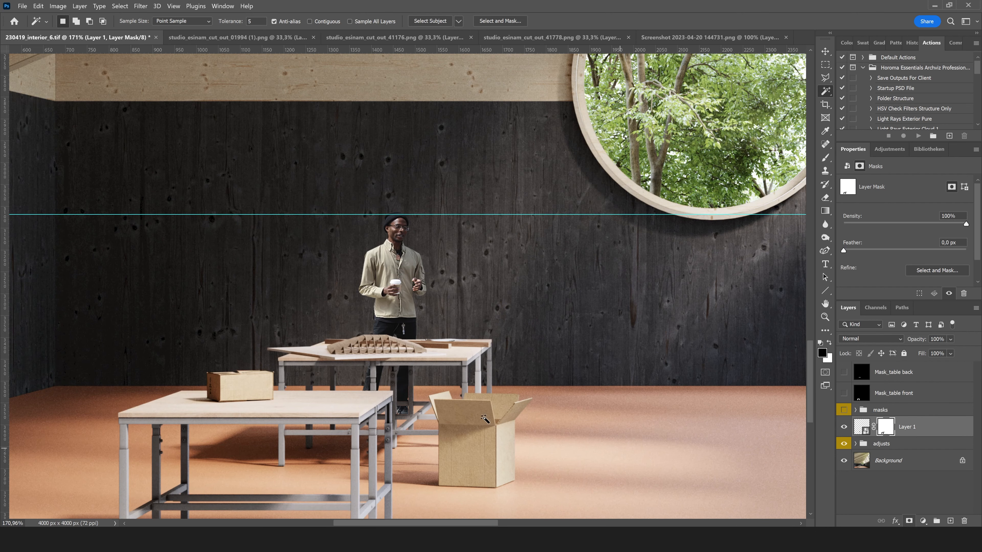
# Check the masked man in the whole image and close his cut-out document
pyautogui.keyDown('alt'); pyautogui.scroll(-5, 412, 384); pyautogui.keyUp('alt')
pyautogui.keyDown('alt'); pyautogui.scroll(-4, 337, 375); pyautogui.keyUp('alt')
pyautogui.keyDown('alt'); pyautogui.scroll(2, 362, 281); pyautogui.keyUp('alt')
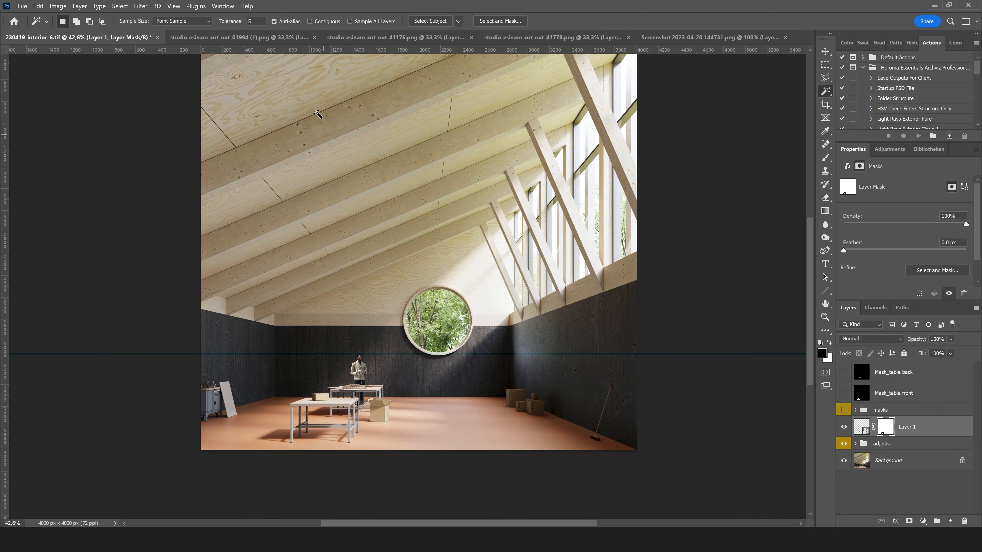
pyautogui.click(246, 38)
pyautogui.click(334, 38)
pyautogui.click(534, 210)
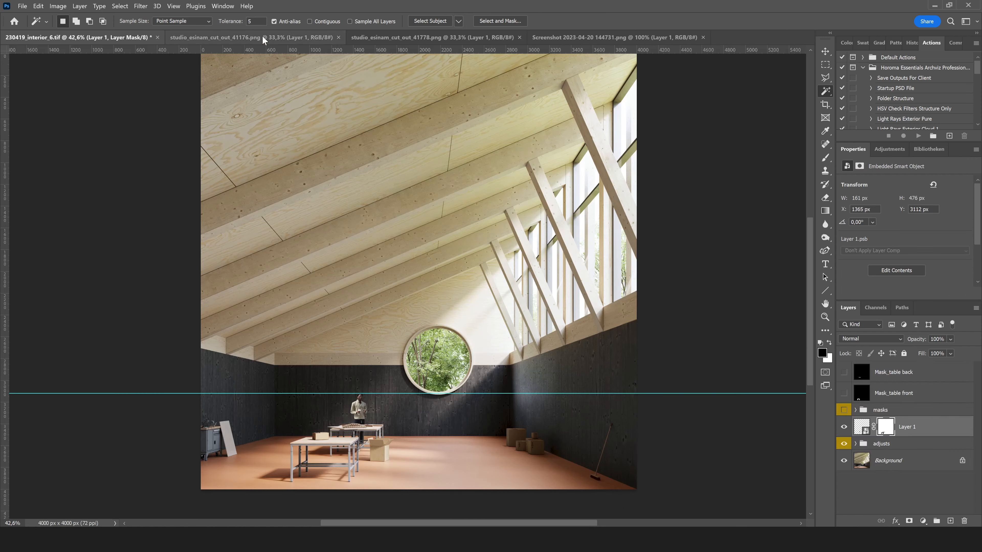
# Convert the woman's cut-out to a smart object and bring it into the interior image
pyautogui.click(251, 38)
pyautogui.rightClick(899, 373)
pyautogui.click(785, 238)
pyautogui.press('v')
pyautogui.moveTo(444, 127); pyautogui.dragTo(312, 306)
# Scale the woman to about 96 × 448 px and stand her at the back table beside the man
pyautogui.hotkey('ctrl', 't')
pyautogui.keyDown('alt'); pyautogui.scroll(5, 318, 434); pyautogui.keyUp('alt')
pyautogui.moveTo(329, 263); pyautogui.dragTo(333, 251)
pyautogui.press('Return')
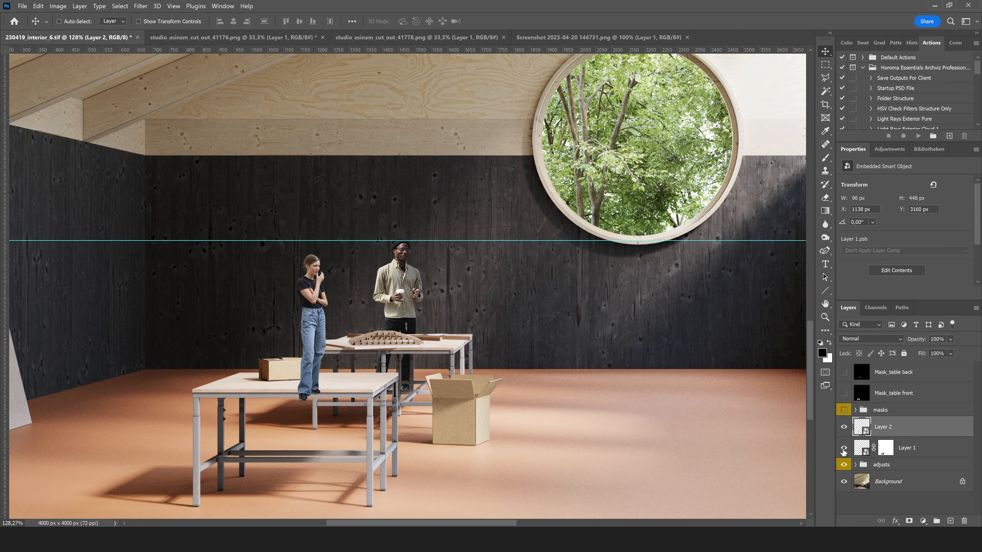
# Copy Layer 1's table mask to the woman's layer, unlink the mask and shift her slightly towards the man
pyautogui.keyDown('alt'); pyautogui.moveTo(887, 459); pyautogui.dragTo(885, 427); pyautogui.keyUp('alt')
pyautogui.keyDown('alt'); pyautogui.scroll(-5, 342, 340); pyautogui.keyUp('alt')
pyautogui.keyDown('alt'); pyautogui.scroll(5, 343, 340); pyautogui.keyUp('alt')
pyautogui.click(873, 427)
pyautogui.moveTo(320, 322); pyautogui.dragTo(329, 322)
pyautogui.keyDown('alt'); pyautogui.scroll(-3, 381, 352); pyautogui.keyUp('alt')
# Convert the cut-out of the man in the blue shirt to a smart object and bring it into the interior image
pyautogui.click(549, 38)
pyautogui.click(423, 40)
pyautogui.rightClick(907, 373)
pyautogui.click(846, 237)
pyautogui.moveTo(406, 255); pyautogui.dragTo(327, 365)
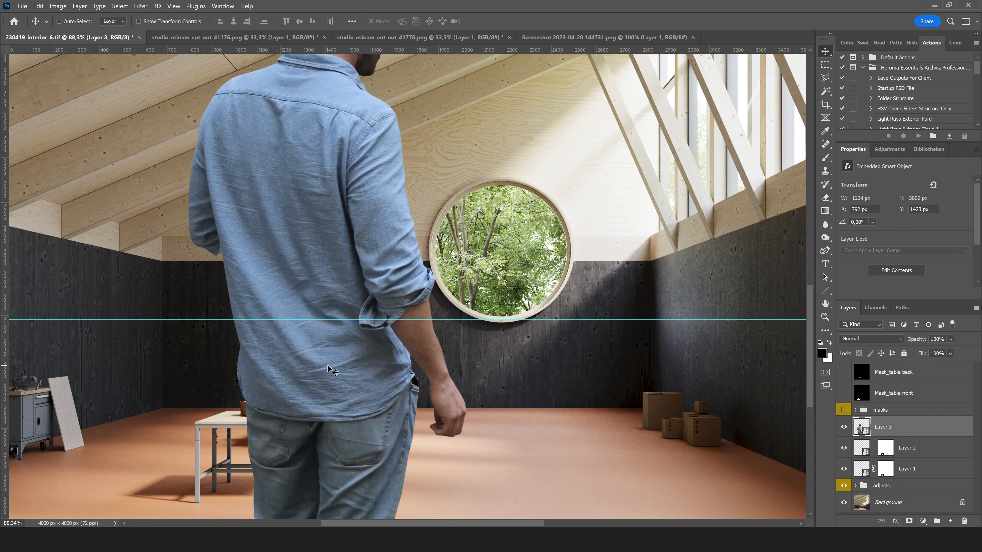
# Scale the man in the blue shirt to about 186 × 573 px and stand him between the two tables
pyautogui.hotkey('ctrl', 't')
pyautogui.keyDown('alt'); pyautogui.scroll(-6, 393, 257); pyautogui.keyUp('alt')
pyautogui.moveTo(427, 481); pyautogui.dragTo(361, 312)
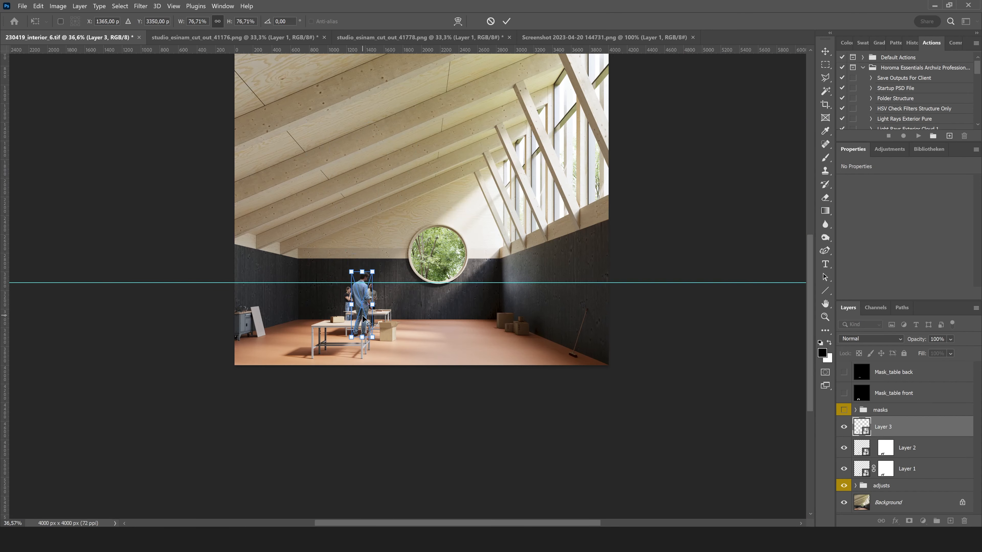
pyautogui.keyDown('alt'); pyautogui.scroll(11, 361, 312); pyautogui.keyUp('alt')
pyautogui.moveTo(400, 193); pyautogui.dragTo(373, 221)
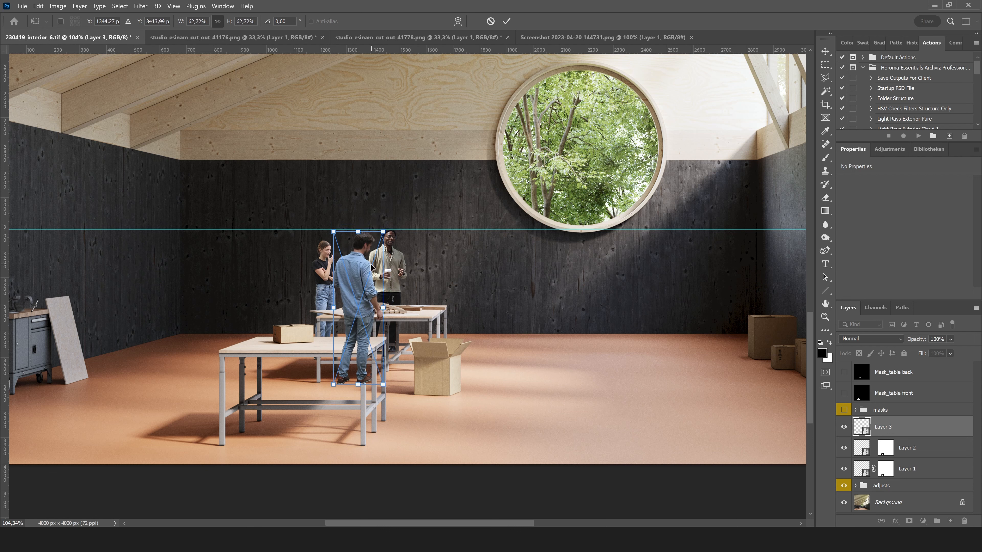
pyautogui.moveTo(374, 269); pyautogui.dragTo(360, 268)
pyautogui.press('Return')
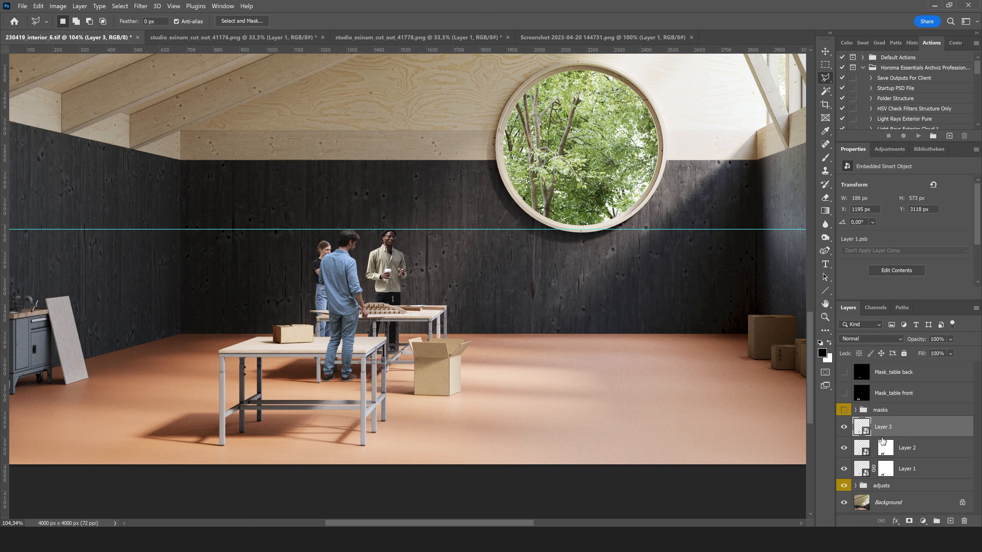
# Select the front table from Mask_table front, mask it out of the blue-shirted man's layer and unlink that mask
pyautogui.click(861, 398)
pyautogui.click(825, 91)
pyautogui.click(353, 345)
pyautogui.click(889, 427)
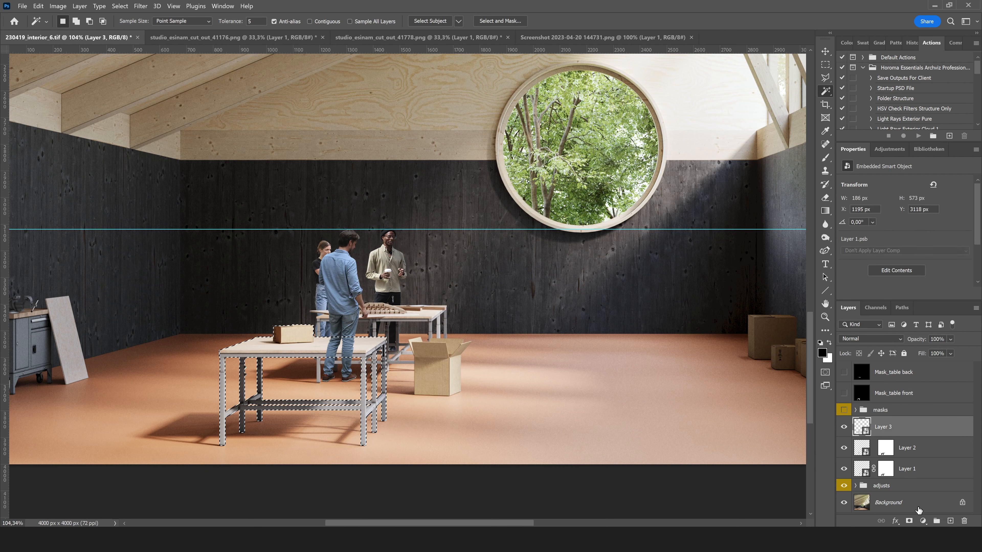
pyautogui.keyDown('alt'); pyautogui.click(909, 520); pyautogui.keyUp('alt')
pyautogui.scroll(2, 337, 294)
pyautogui.click(866, 430)
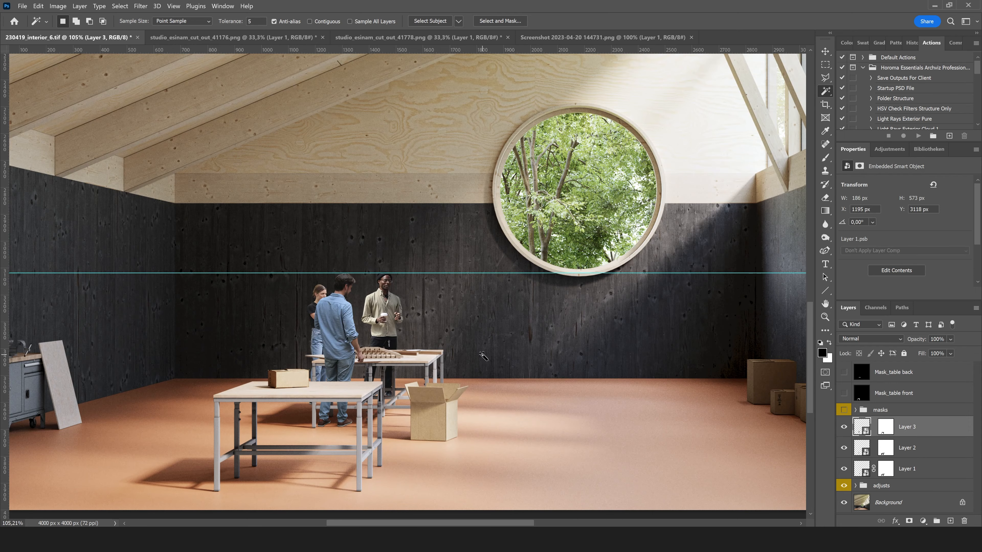
# Reposition the blue-shirted man and the woman so that she stands between the two men at the back table
pyautogui.press('v')
pyautogui.moveTo(337, 323); pyautogui.dragTo(400, 301)
pyautogui.click(866, 449)
pyautogui.hotkey('ctrl', 'z')
pyautogui.keyDown('alt'); pyautogui.scroll(3, 352, 343); pyautogui.keyUp('alt')
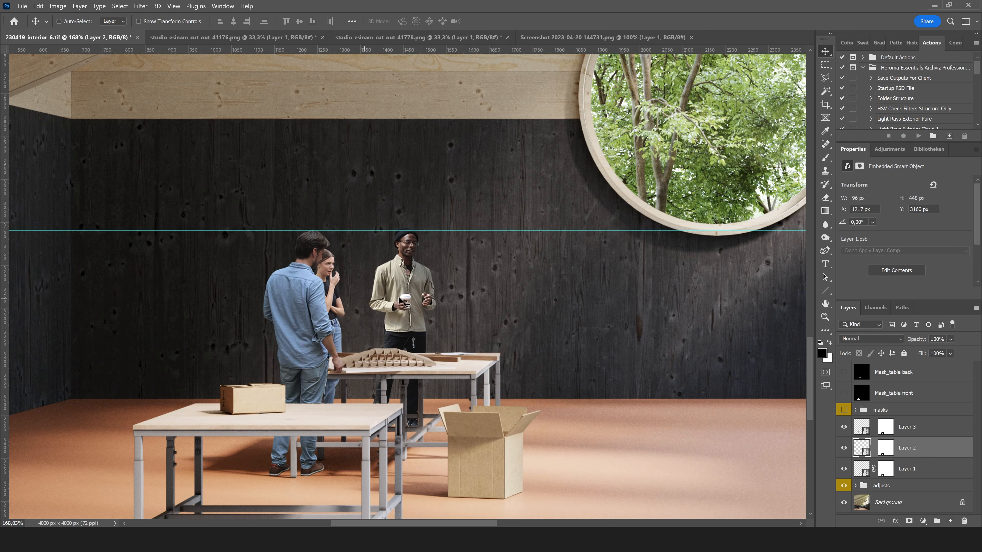
pyautogui.click(826, 80)
pyautogui.keyDown('alt'); pyautogui.scroll(-9, 359, 341); pyautogui.keyUp('alt')
pyautogui.keyDown('alt'); pyautogui.scroll(4, 381, 348); pyautogui.keyUp('alt')
pyautogui.keyDown('alt'); pyautogui.scroll(-1, 377, 351); pyautogui.keyUp('alt')
pyautogui.keyDown('alt'); pyautogui.scroll(4, 334, 340); pyautogui.keyUp('alt')
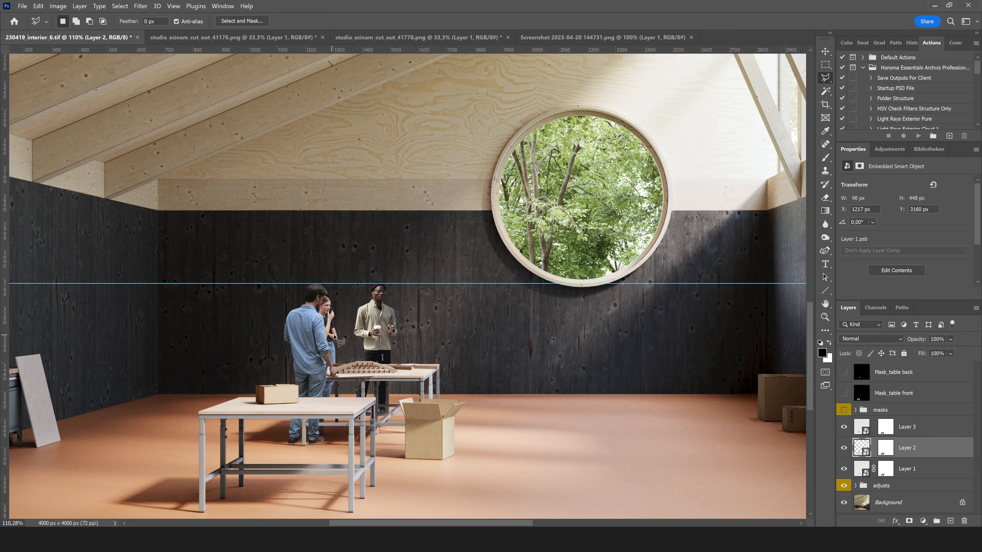
# Try the woman on the other side of the blue-shirted man and check the composition
pyautogui.press('v')
pyautogui.moveTo(334, 337); pyautogui.dragTo(273, 337)
pyautogui.keyDown('alt'); pyautogui.scroll(-5, 304, 377); pyautogui.keyUp('alt')
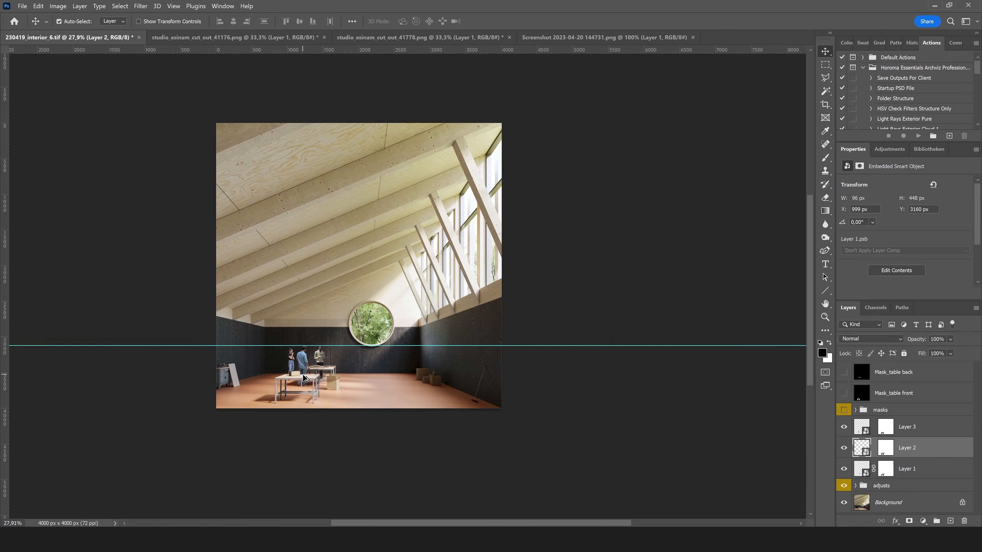
pyautogui.keyDown('alt'); pyautogui.scroll(3, 304, 377); pyautogui.keyUp('alt')
pyautogui.keyDown('alt'); pyautogui.scroll(-3, 743, 442); pyautogui.keyUp('alt')
pyautogui.keyDown('alt'); pyautogui.scroll(3, 348, 367); pyautogui.keyUp('alt')
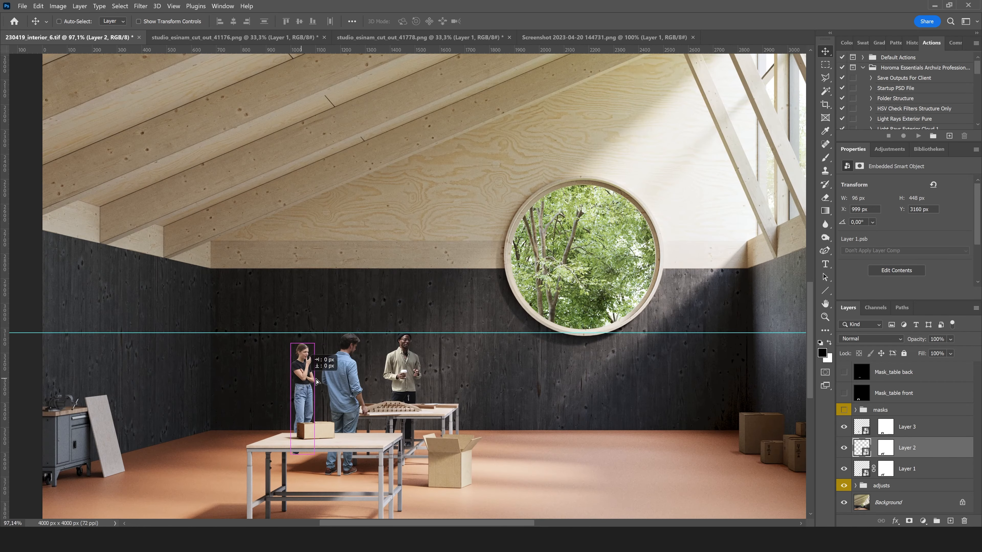
# Move the woman back between the two men, partly behind the blue-shirted man
pyautogui.keyDown('ctrl'); pyautogui.moveTo(274, 371); pyautogui.dragTo(329, 371); pyautogui.keyUp('ctrl')
pyautogui.keyDown('alt'); pyautogui.scroll(-2, 447, 391); pyautogui.keyUp('alt')
pyautogui.keyDown('alt'); pyautogui.scroll(4, 348, 383); pyautogui.keyUp('alt')
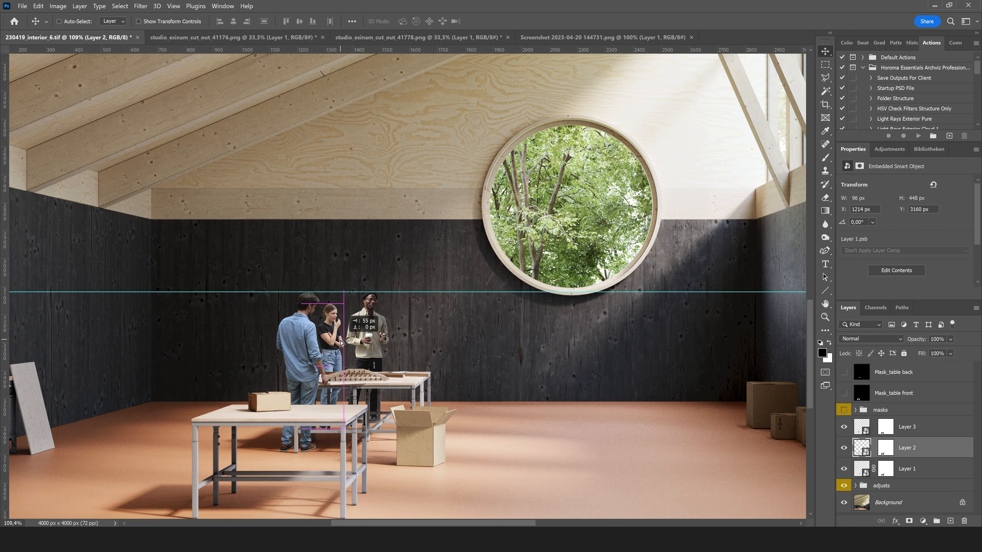
pyautogui.moveTo(348, 343); pyautogui.dragTo(331, 355)
pyautogui.click(825, 78)
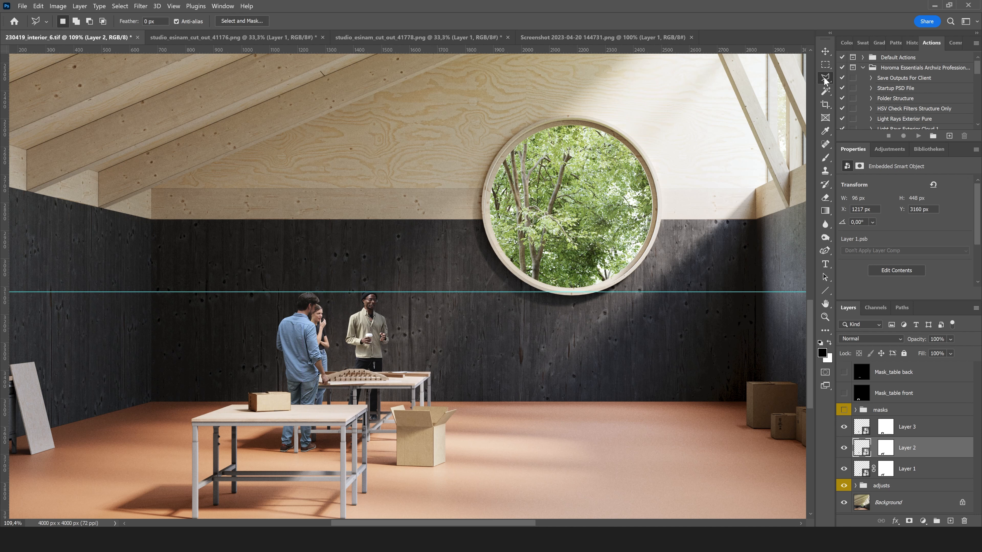
# Clear the horizontal guide from the image
pyautogui.keyDown('alt'); pyautogui.scroll(-5, 424, 402); pyautogui.keyUp('alt')
pyautogui.keyDown('alt'); pyautogui.scroll(3, 425, 402); pyautogui.keyUp('alt')
pyautogui.keyDown('alt'); pyautogui.scroll(-1, 425, 402); pyautogui.keyUp('alt')
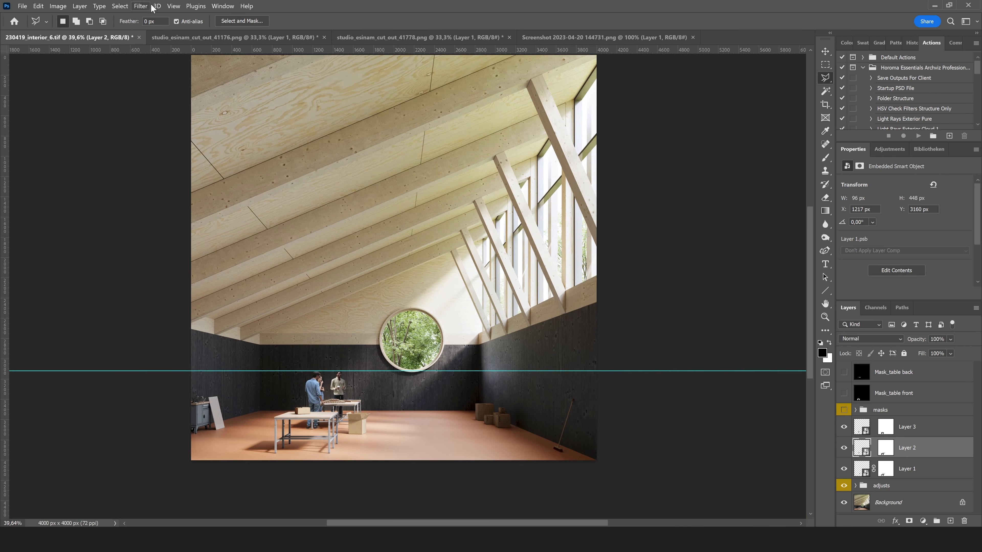
pyautogui.click(173, 6)
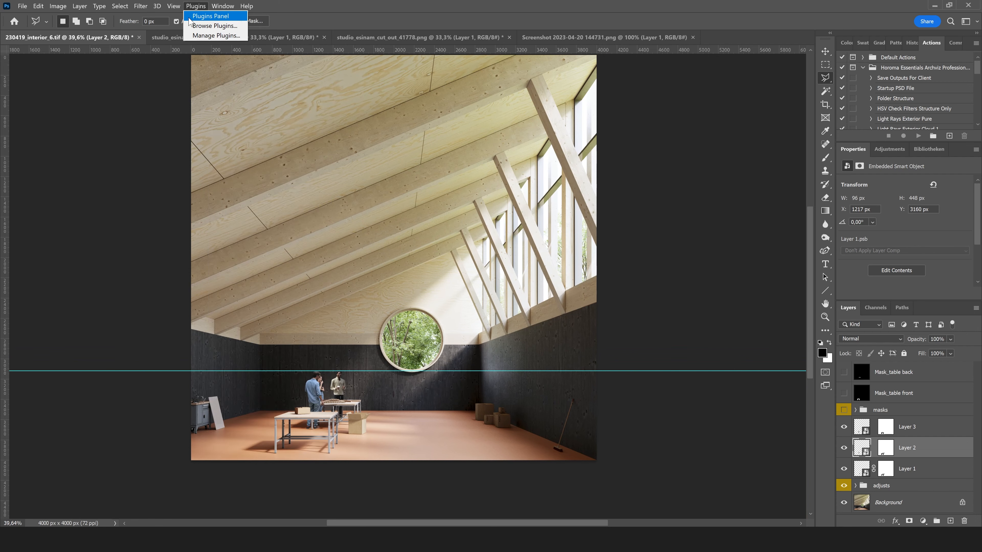
pyautogui.moveTo(222, 6)
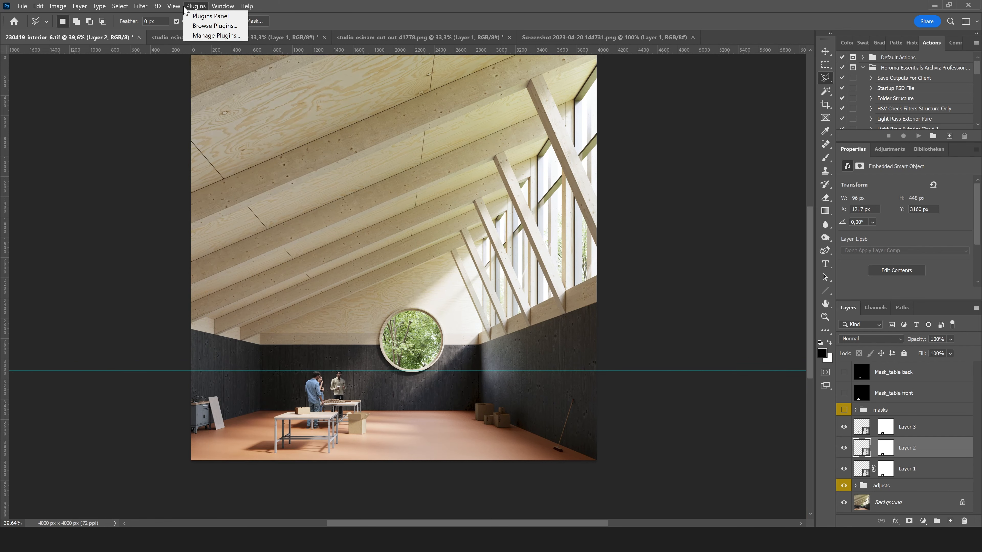
pyautogui.moveTo(174, 5)
pyautogui.moveTo(232, 263)
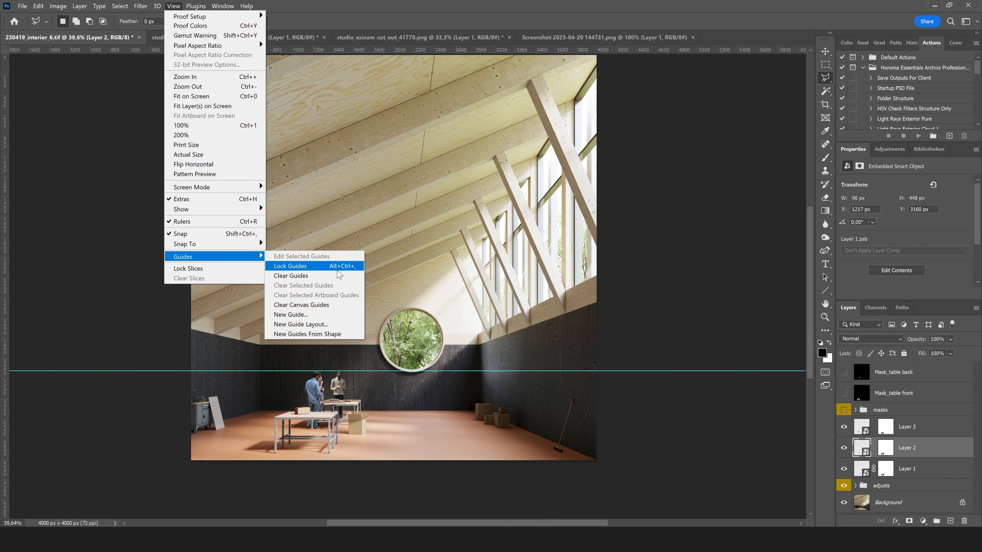
pyautogui.click(298, 273)
pyautogui.keyDown('alt'); pyautogui.scroll(-1, 440, 442); pyautogui.keyUp('alt')
pyautogui.keyDown('alt'); pyautogui.scroll(1, 503, 456); pyautogui.keyUp('alt')
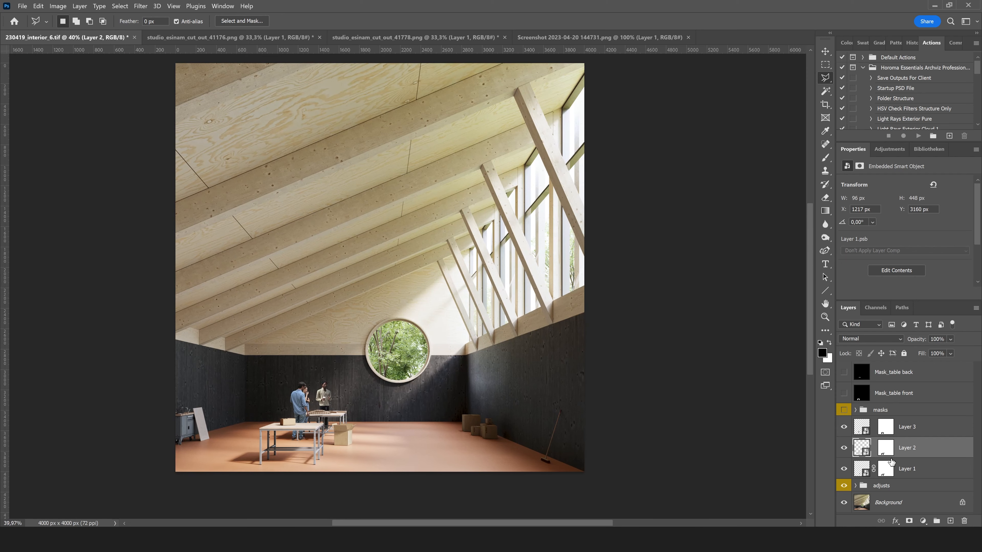
# Select the whole red floor with the Magic Wand using the ID render pass
pyautogui.scroll(-5, 874, 410)
pyautogui.click(890, 444)
pyautogui.press('w')
pyautogui.keyDown('ctrl'); pyautogui.click(870, 445); pyautogui.keyUp('ctrl')
pyautogui.scroll(-2, 893, 437)
pyautogui.click(397, 468)
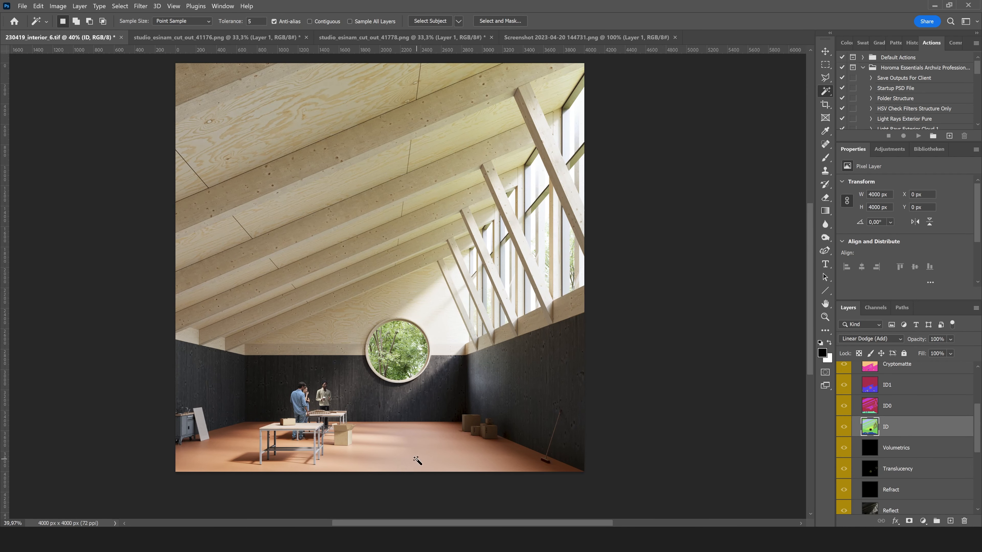
pyautogui.keyDown('alt'); pyautogui.scroll(1, 329, 468); pyautogui.keyUp('alt')
pyautogui.scroll(2, 889, 425)
pyautogui.click(856, 391)
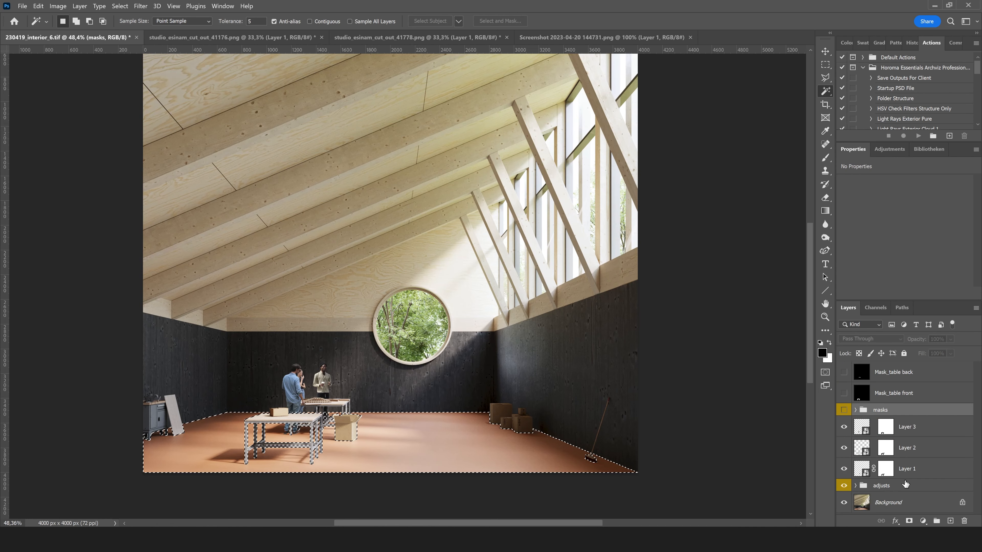
# Add a Hue/Saturation adjustment masked to the floor in the adjusts group, with hue -3 and saturation -3
pyautogui.click(856, 485)
pyautogui.click(888, 503)
pyautogui.click(923, 520)
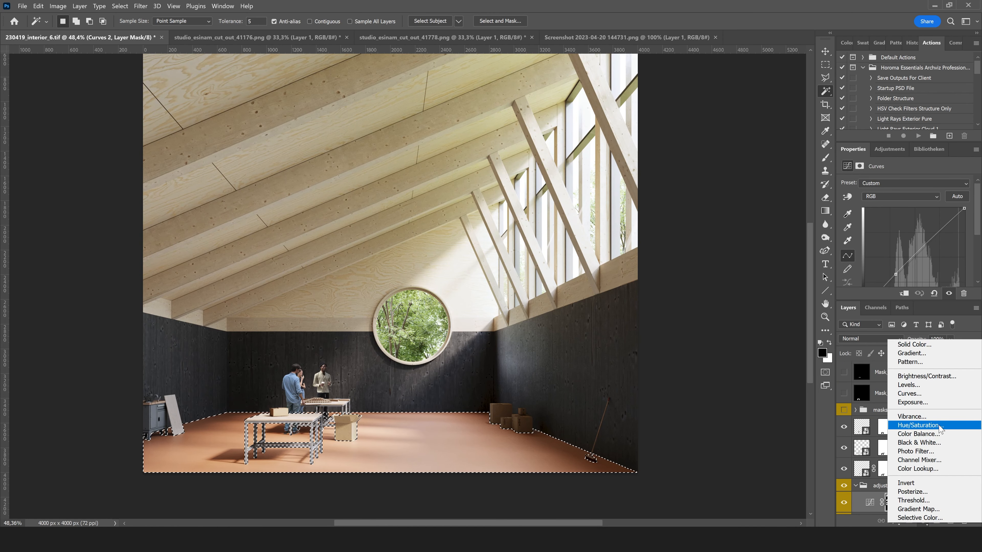
pyautogui.click(941, 426)
pyautogui.moveTo(905, 222); pyautogui.dragTo(888, 247)
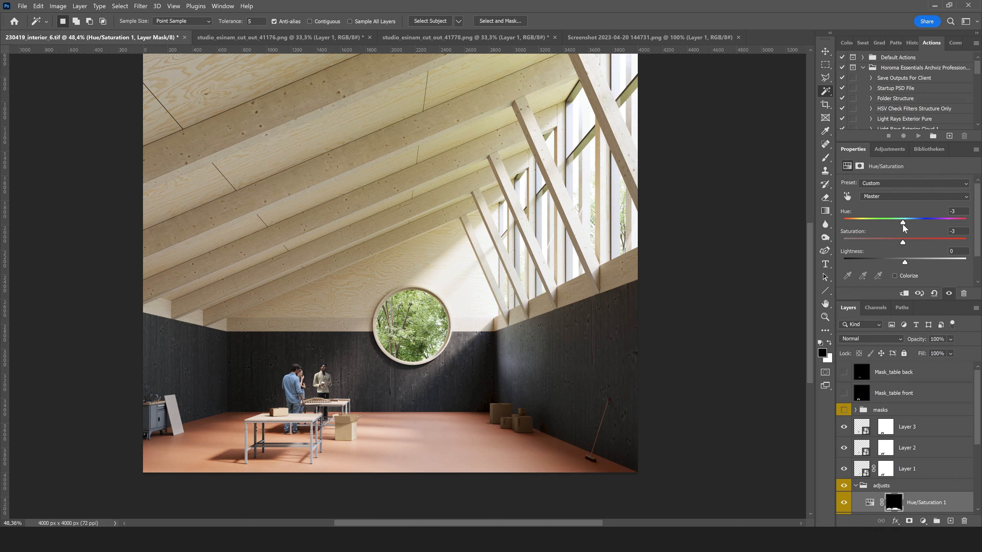
pyautogui.keyDown('alt'); pyautogui.scroll(-2, 429, 403); pyautogui.keyUp('alt')
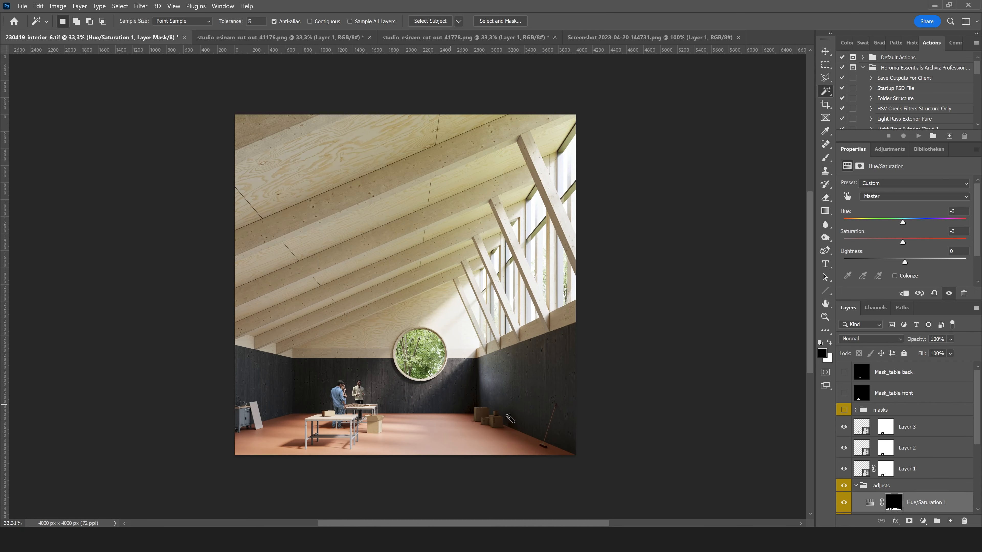
pyautogui.keyDown('alt'); pyautogui.scroll(1, 373, 427); pyautogui.keyUp('alt')
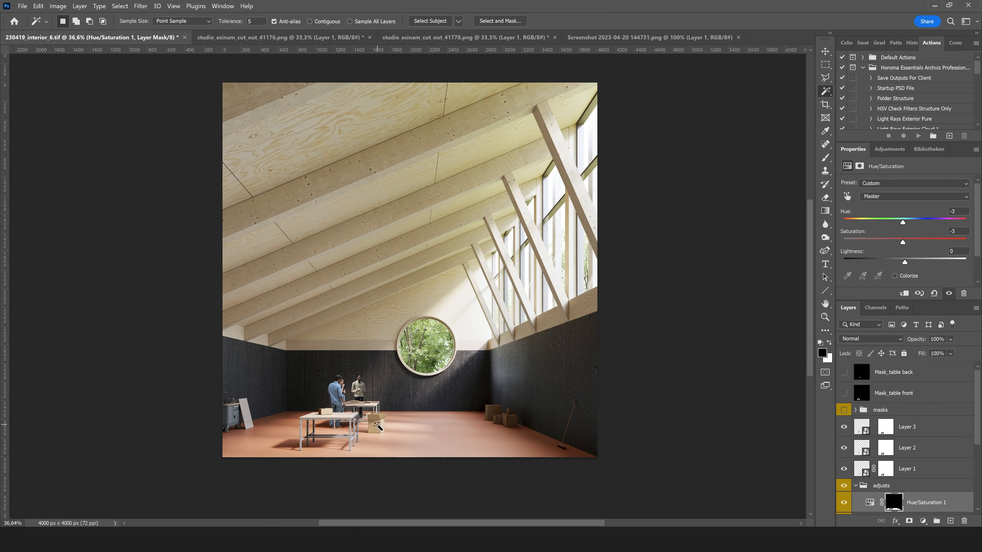
pyautogui.click(856, 485)
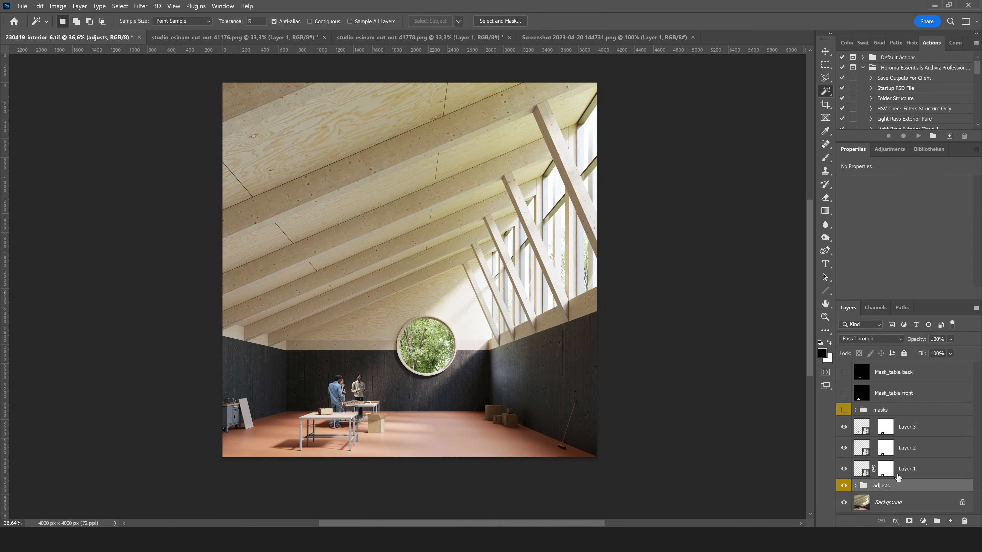
# Group the three people cut-out layers, give the group a blue label and name it people
pyautogui.click(902, 473)
pyautogui.click(908, 443)
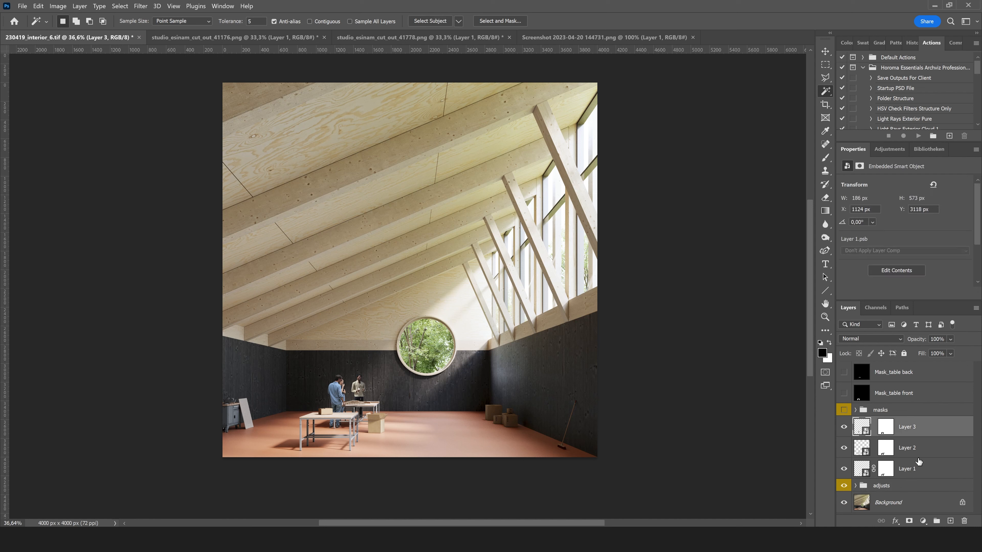
pyautogui.keyDown('shift'); pyautogui.click(917, 471); pyautogui.keyUp('shift')
pyautogui.hotkey('ctrl', 'g')
pyautogui.rightClick(889, 423)
pyautogui.click(906, 400)
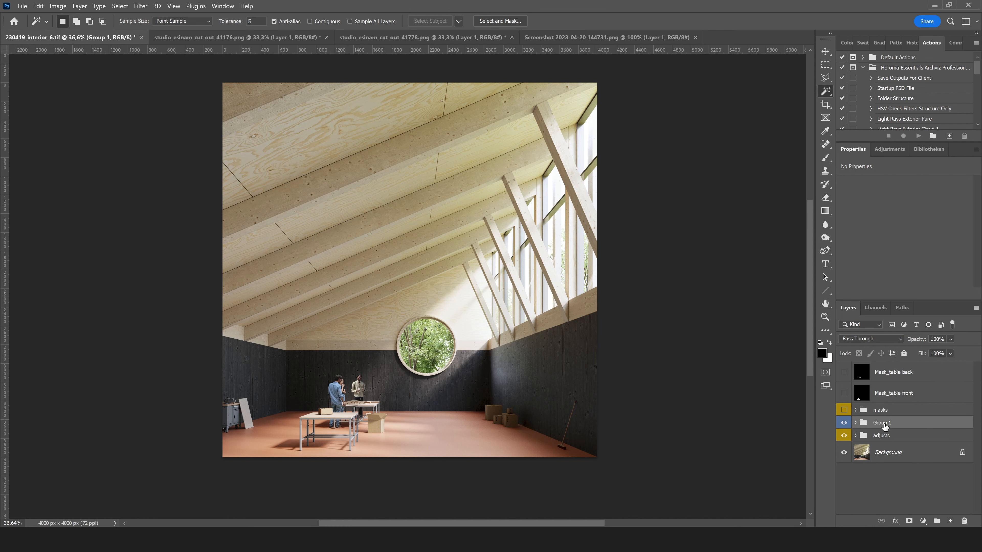
pyautogui.click(885, 423)
pyautogui.write('people')
pyautogui.press('Return')
# Add another Hue/Saturation adjustment above the floor adjustment and set the Yellows saturation to -13, comparing before and after
pyautogui.click(856, 423)
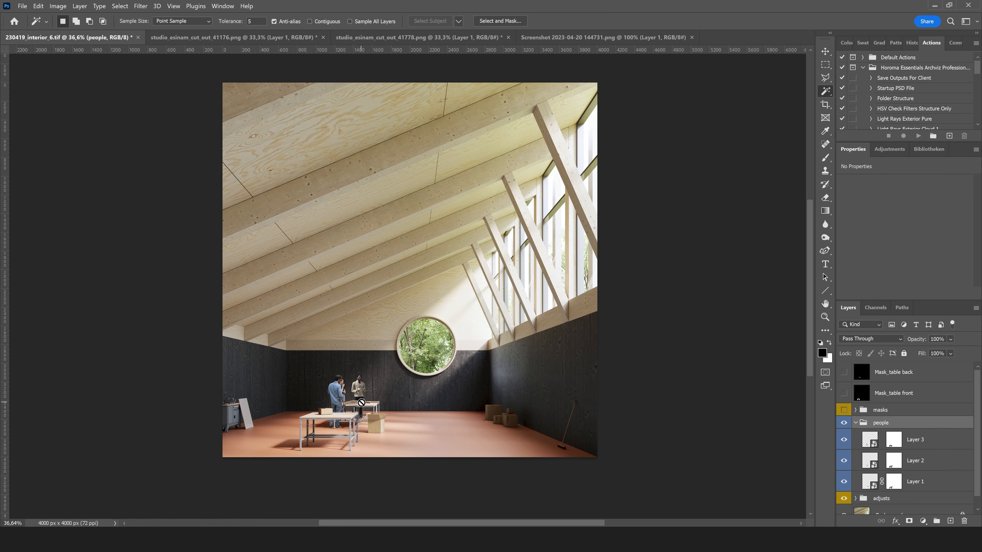
pyautogui.keyDown('alt'); pyautogui.scroll(1, 355, 415); pyautogui.keyUp('alt')
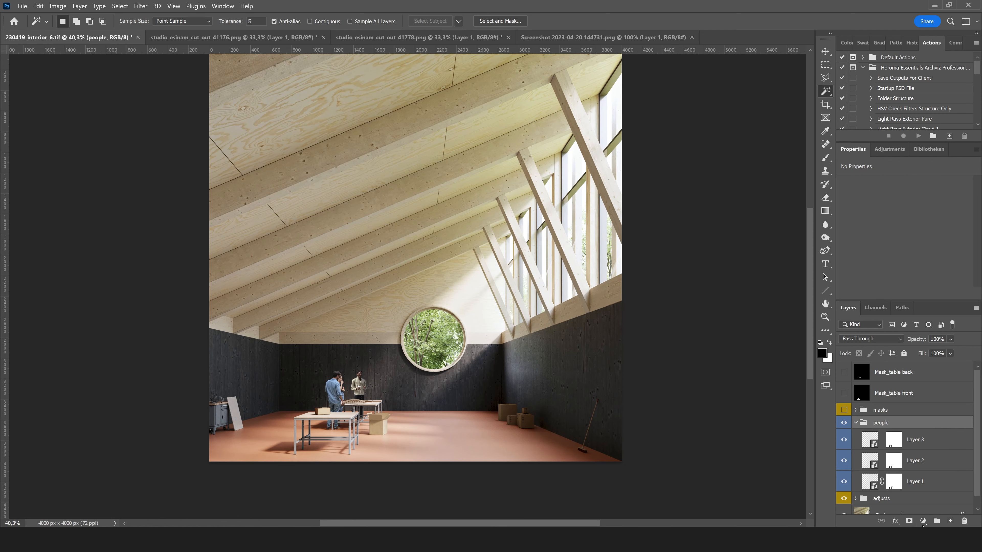
pyautogui.click(923, 521)
pyautogui.click(856, 498)
pyautogui.scroll(-2, 905, 487)
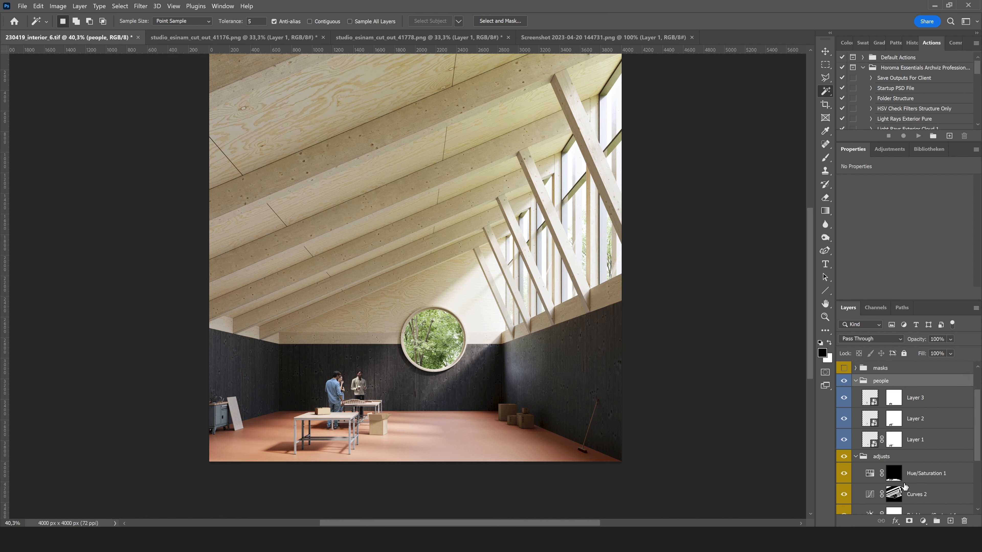
pyautogui.click(905, 475)
pyautogui.click(923, 521)
pyautogui.click(893, 430)
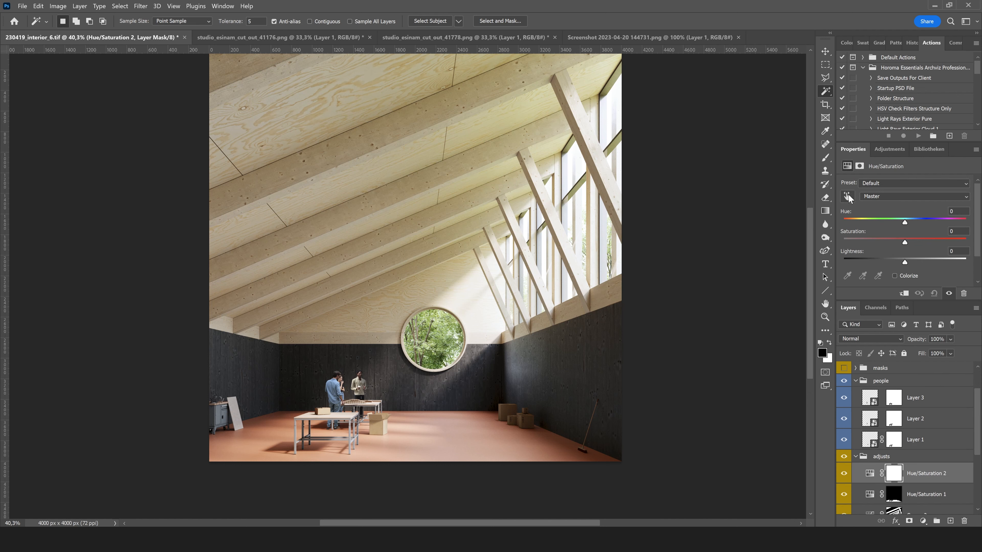
pyautogui.click(863, 183)
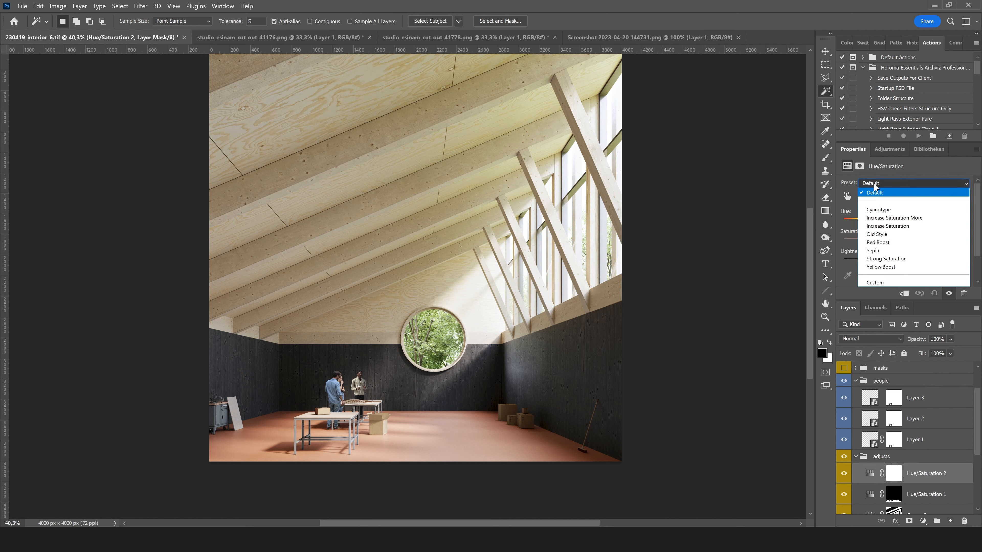
pyautogui.click(847, 196)
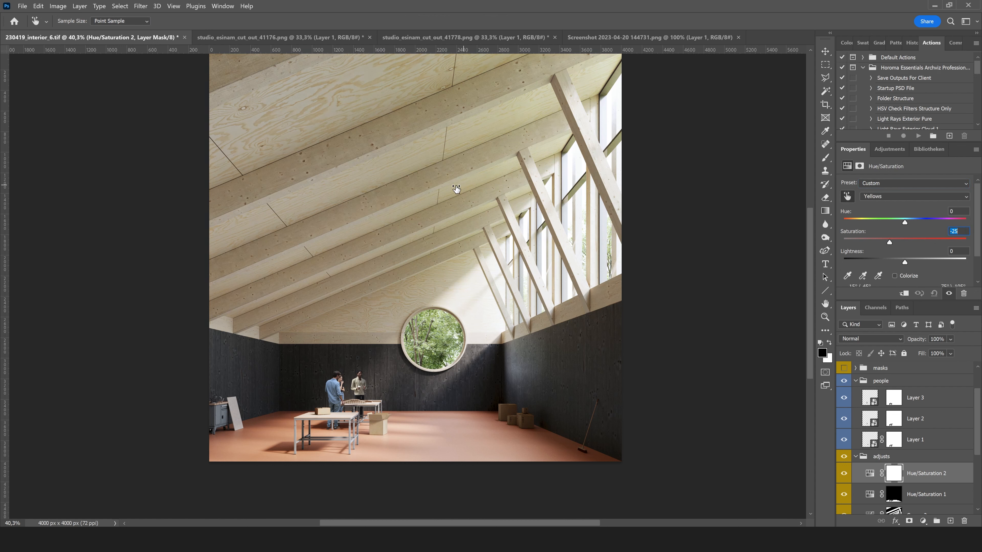
pyautogui.click(844, 475)
pyautogui.click(844, 475)
# Hide the blue-shirted man and the woman so that only the man in the beige shirt shows at the tables
pyautogui.click(825, 317)
pyautogui.rightClick(454, 360)
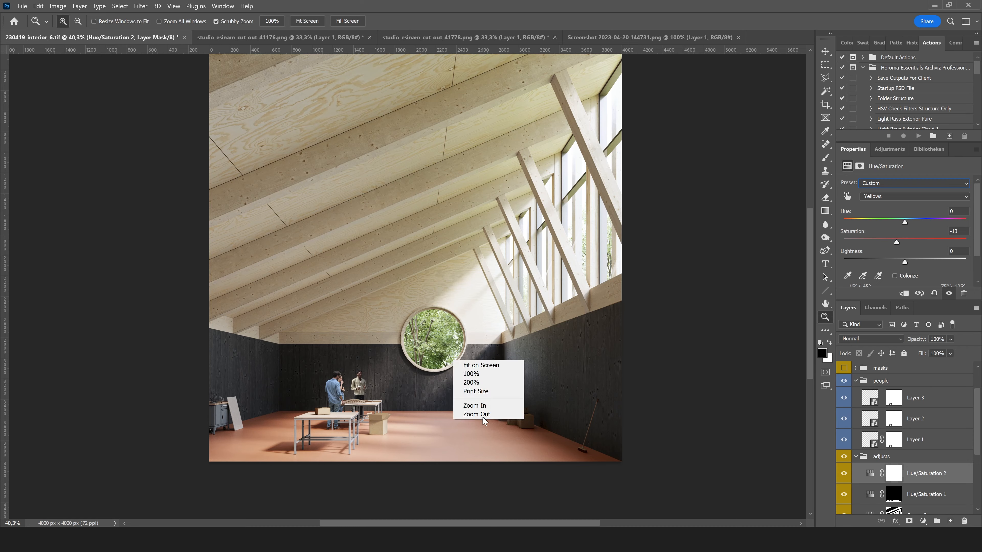
pyautogui.click(484, 417)
pyautogui.moveTo(357, 409); pyautogui.dragTo(390, 410)
pyautogui.click(855, 457)
pyautogui.click(844, 470)
pyautogui.click(844, 470)
pyautogui.moveTo(844, 428); pyautogui.dragTo(844, 449)
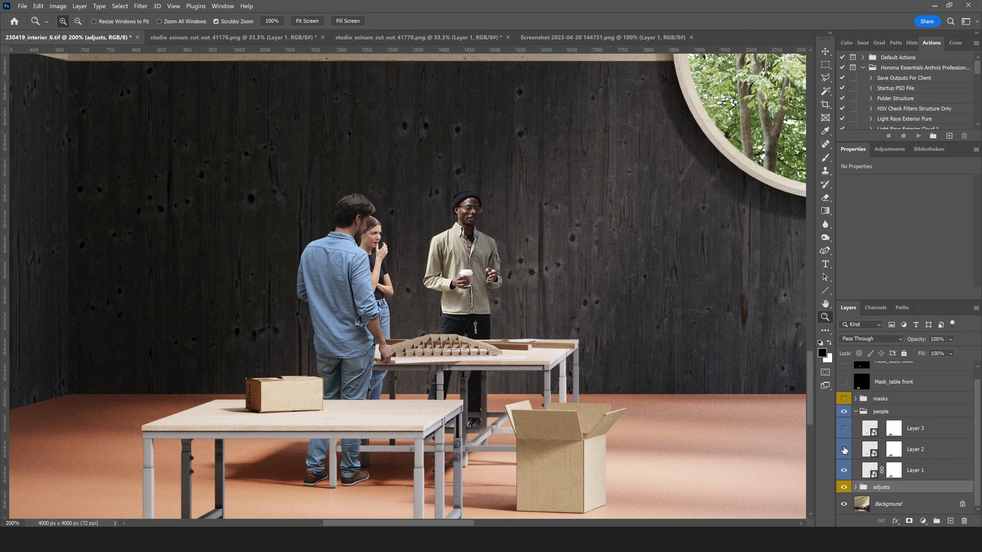
# Flip the beige-shirted man horizontally and show the other two people again
pyautogui.click(869, 470)
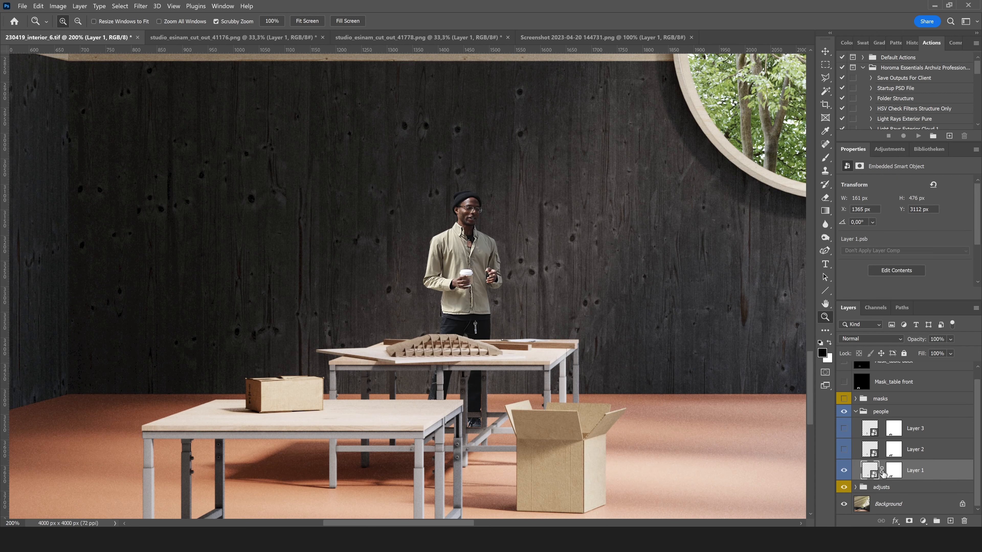
pyautogui.hotkey('ctrl', 't')
pyautogui.rightClick(481, 261)
pyautogui.click(499, 448)
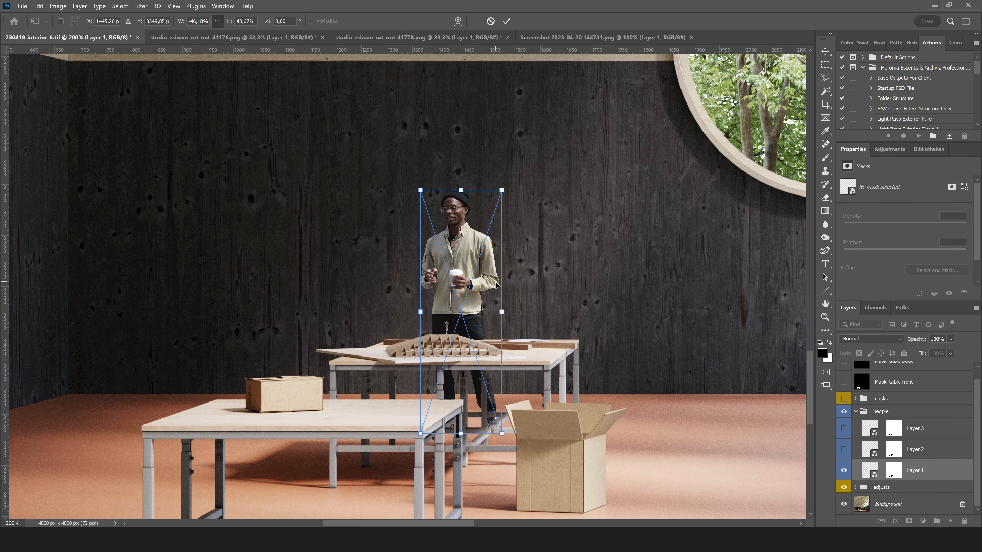
pyautogui.click(825, 79)
pyautogui.moveTo(844, 428); pyautogui.dragTo(843, 449)
pyautogui.keyDown('alt'); pyautogui.scroll(-3, 497, 320); pyautogui.keyUp('alt')
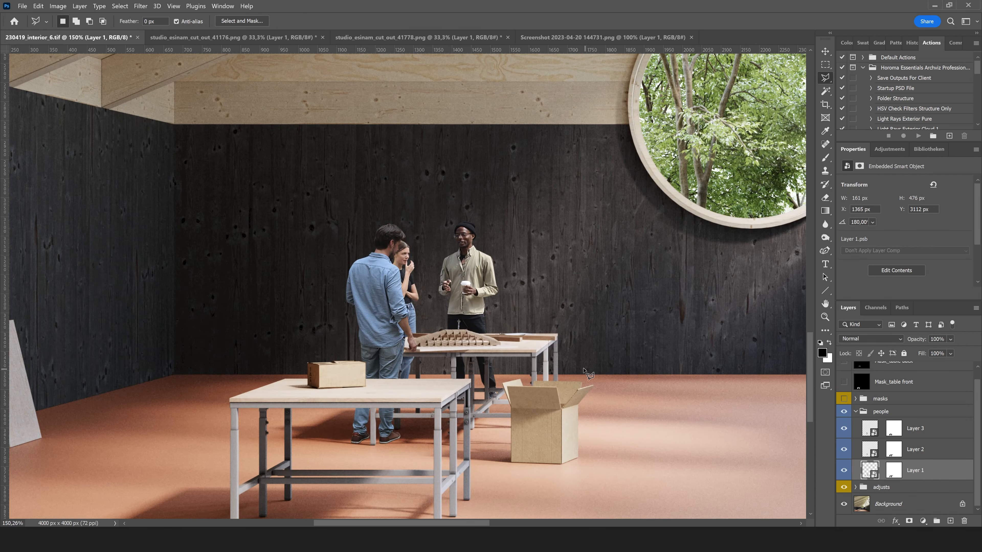
# Move the beige-shirted man away from the other two, to the back table's far end behind the open cardboard box
pyautogui.press('v')
pyautogui.keyDown('alt'); pyautogui.scroll(1, 484, 289); pyautogui.keyUp('alt')
pyautogui.moveTo(483, 288); pyautogui.dragTo(507, 293)
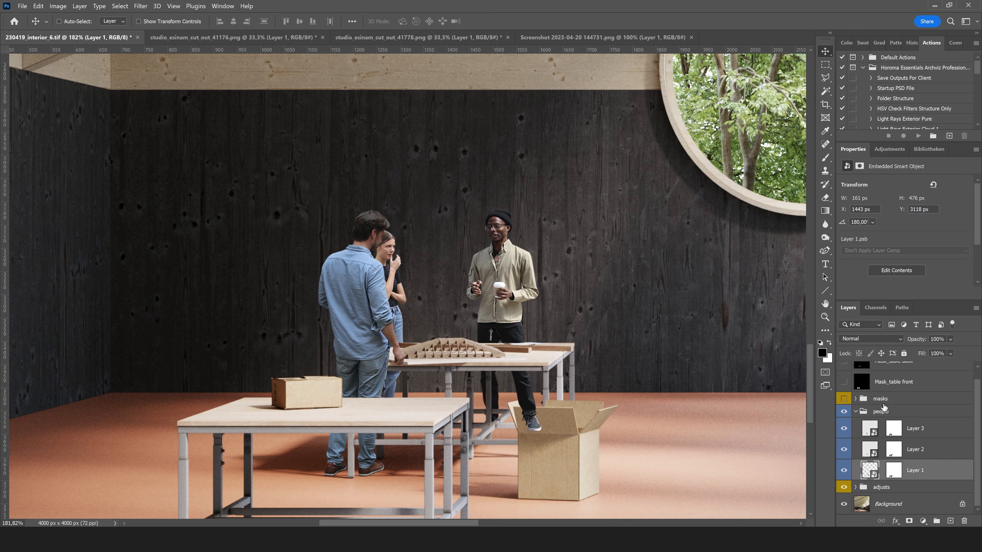
# Select the open cardboard box with the Magic Wand using the ID1 render pass
pyautogui.click(856, 399)
pyautogui.scroll(-3, 889, 426)
pyautogui.click(887, 415)
pyautogui.press('w')
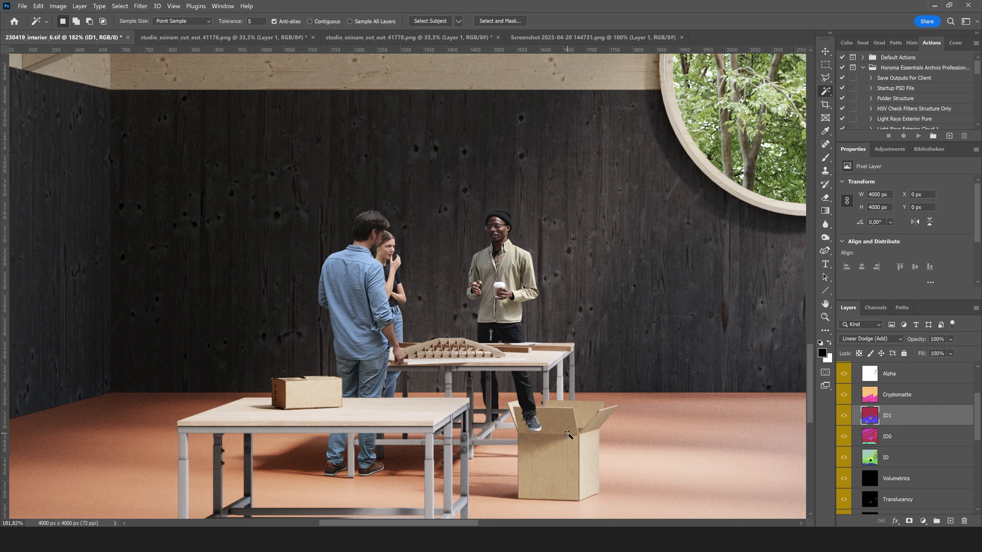
pyautogui.click(567, 433)
pyautogui.scroll(3, 885, 436)
pyautogui.click(855, 410)
# Fill the box selection with black on the beige-shirted man's layer mask so the box covers his foot, and deselect
pyautogui.click(843, 462)
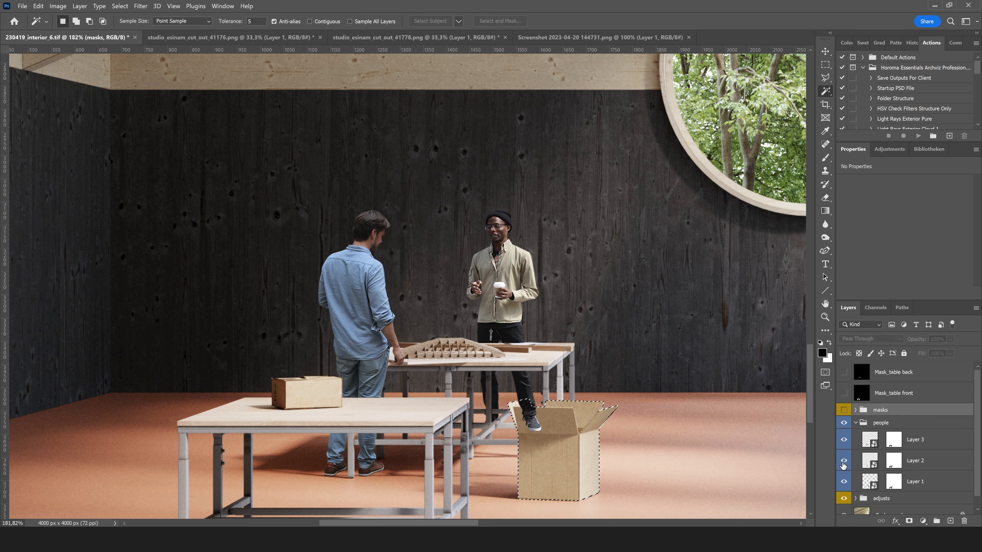
pyautogui.click(843, 462)
pyautogui.click(893, 481)
pyautogui.hotkey('alt', 'BackSpace')
pyautogui.hotkey('ctrl', 'd')
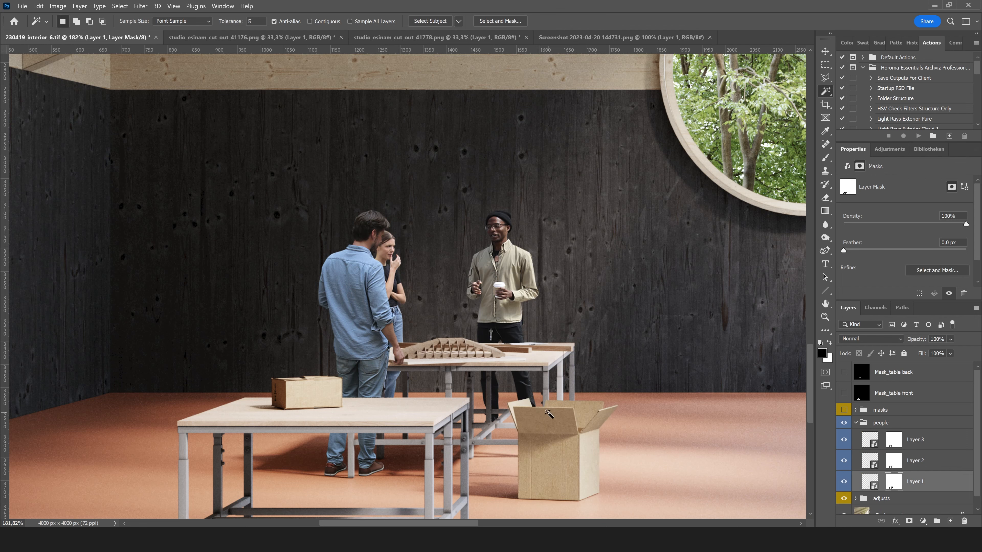
pyautogui.keyDown('alt'); pyautogui.scroll(-5, 541, 414); pyautogui.keyUp('alt')
pyautogui.keyDown('alt'); pyautogui.scroll(3, 406, 366); pyautogui.keyUp('alt')
pyautogui.keyDown('alt'); pyautogui.scroll(1, 443, 399); pyautogui.keyUp('alt')
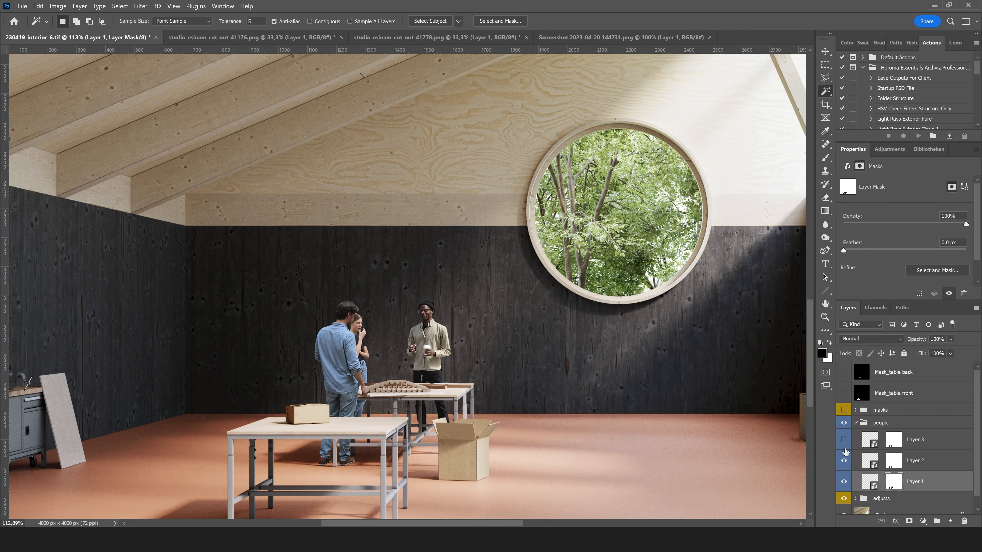
# Hide the other two people and add a Curves adjustment clipped to the beige-shirted man, slightly lifting his darker tones
pyautogui.click(844, 460)
pyautogui.keyDown('alt'); pyautogui.scroll(3, 406, 365); pyautogui.keyUp('alt')
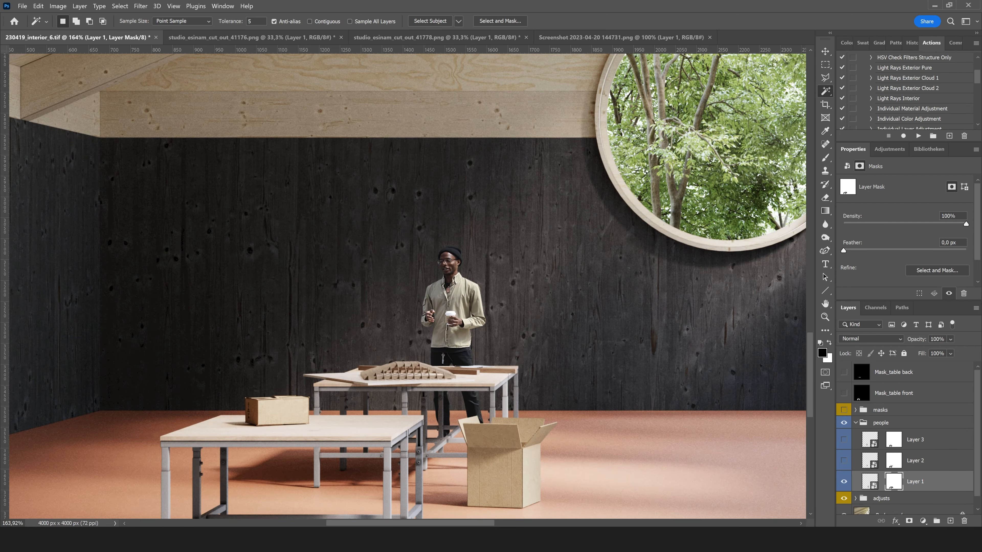
pyautogui.click(923, 521)
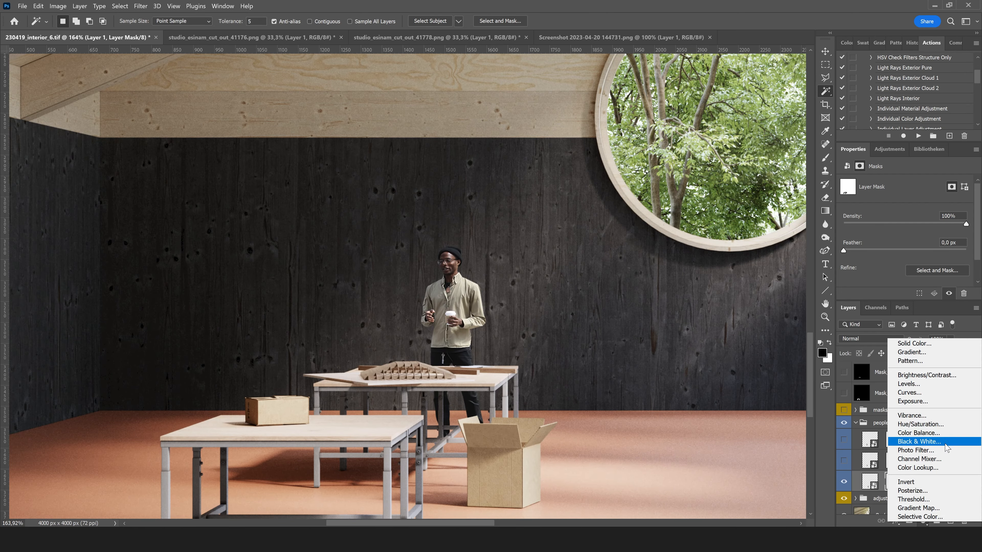
pyautogui.click(909, 393)
pyautogui.click(904, 293)
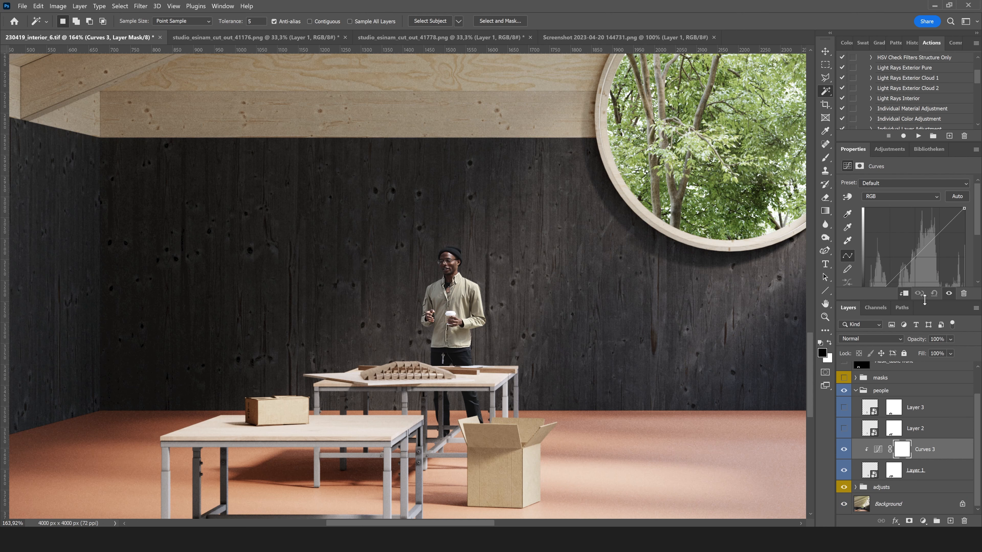
pyautogui.scroll(-1, 888, 272)
pyautogui.moveTo(864, 284); pyautogui.dragTo(892, 248)
pyautogui.scroll(-10, 521, 323)
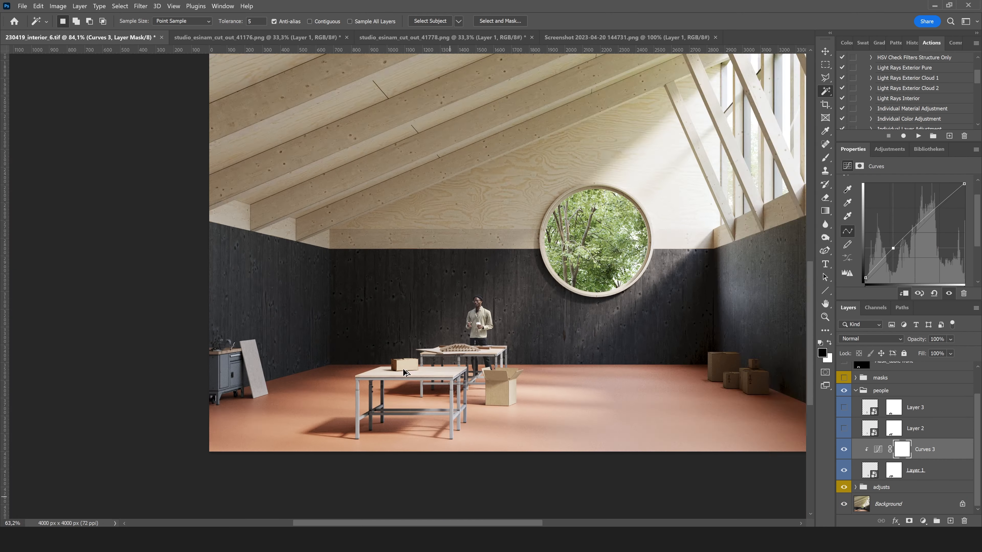
pyautogui.scroll(11, 480, 325)
# Add a clipped layer directly above the beige-shirted man, fill it with grey #7d7d7d and set its blend mode to Overlay
pyautogui.click(920, 469)
pyautogui.click(951, 520)
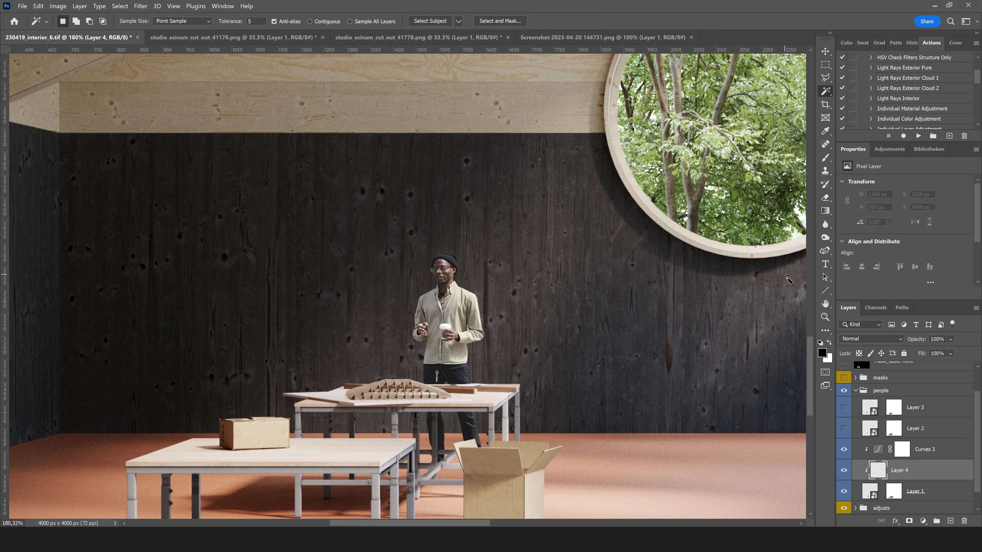
pyautogui.click(821, 353)
pyautogui.moveTo(371, 192); pyautogui.dragTo(273, 189)
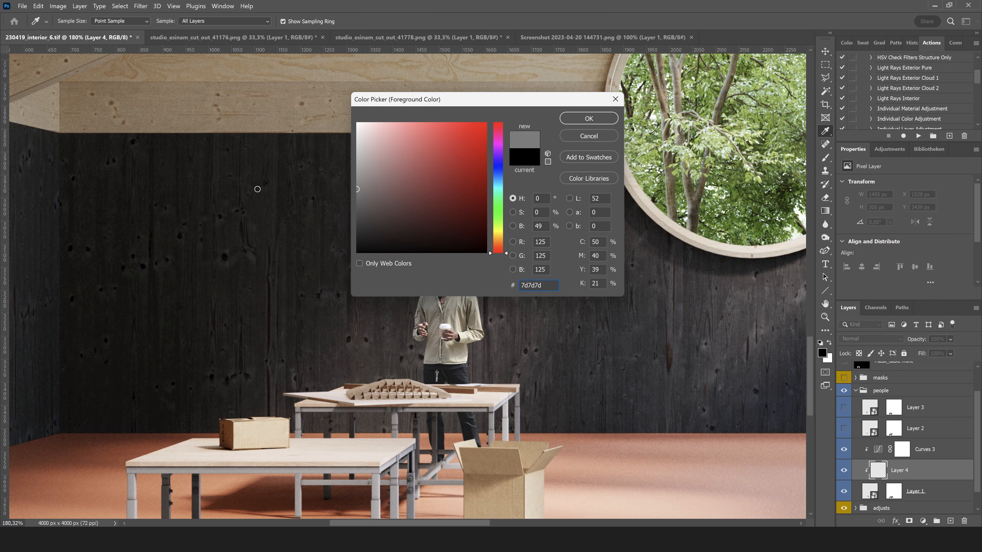
pyautogui.press('Return')
pyautogui.hotkey('alt', 'BackSpace')
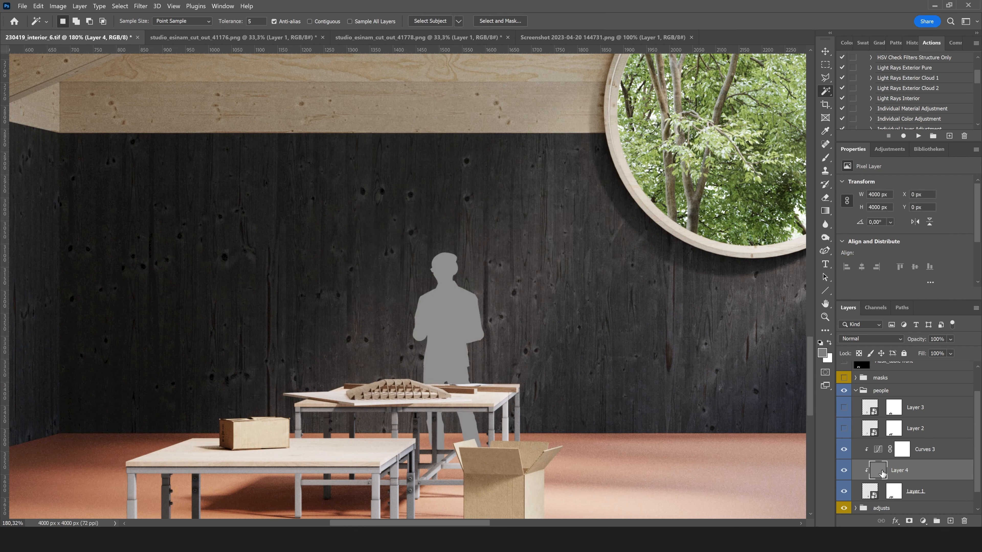
pyautogui.click(864, 338)
pyautogui.click(858, 362)
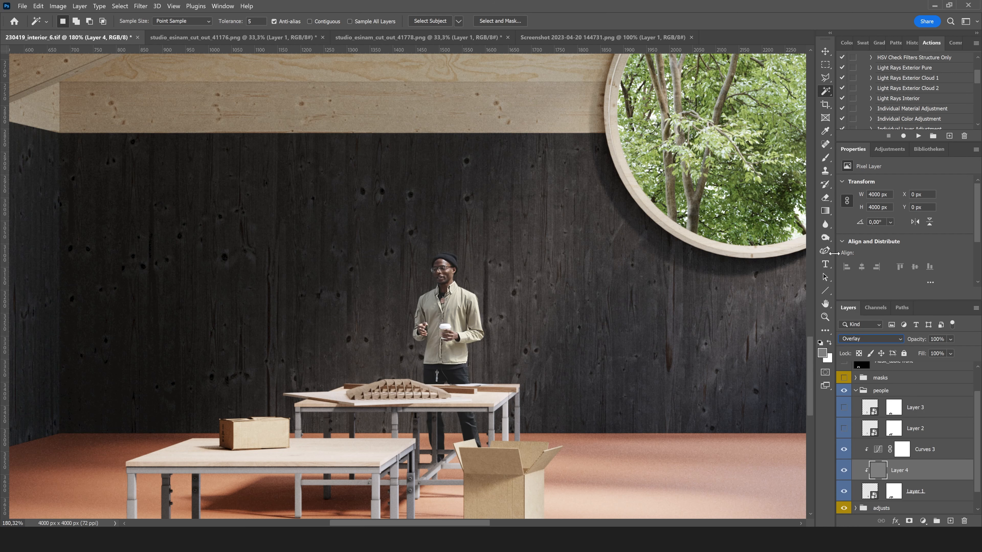
# Set up the Burn tool with a soft round 139 px brush from the Allgemeine Pinsel set for shading the beige-shirted man's Overlay layer
pyautogui.click(825, 237)
pyautogui.click(64, 22)
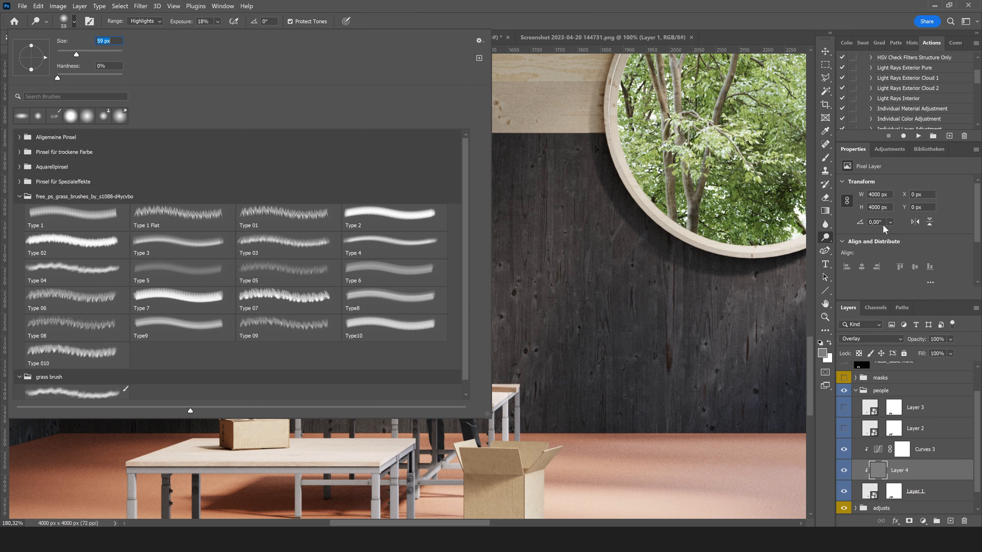
pyautogui.press('Return')
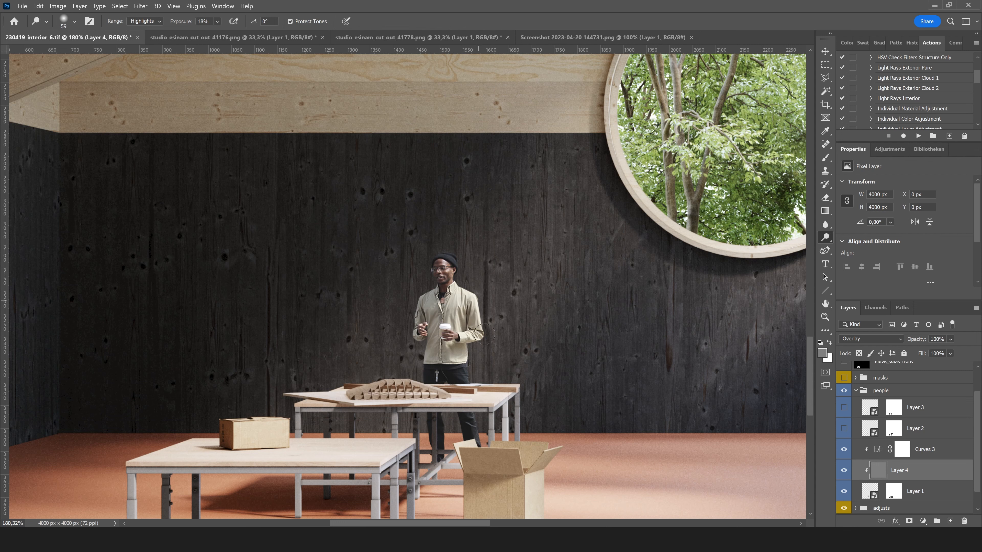
pyautogui.rightClick(825, 237)
pyautogui.click(856, 247)
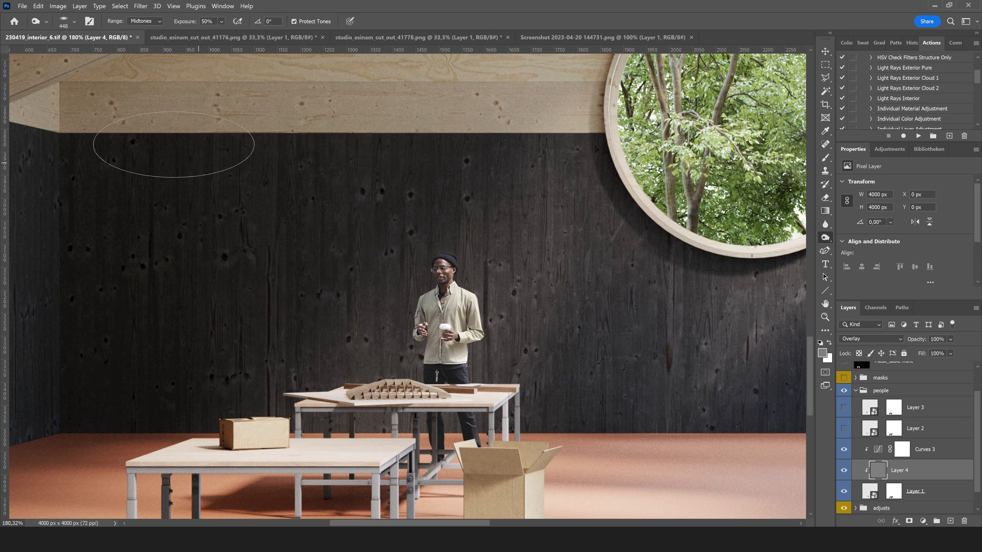
pyautogui.click(64, 22)
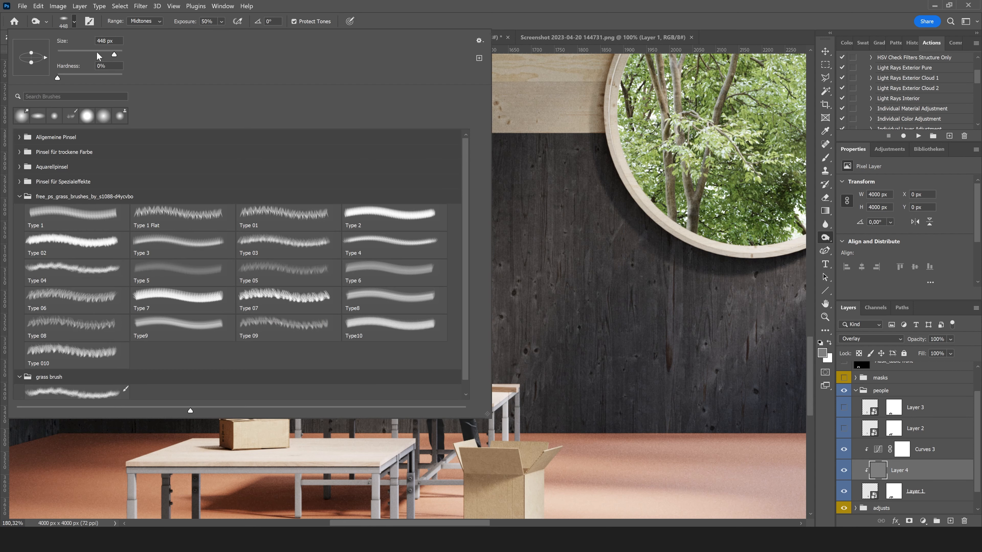
pyautogui.click(27, 140)
pyautogui.click(68, 159)
pyautogui.press('Return')
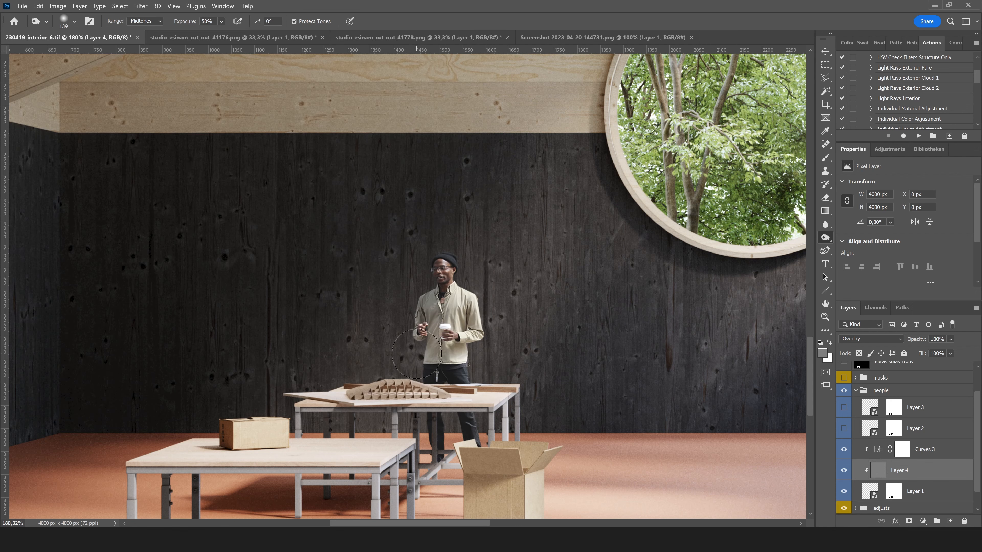
pyautogui.keyDown('alt'); pyautogui.scroll(-5, 459, 340); pyautogui.keyUp('alt')
pyautogui.keyDown('alt'); pyautogui.scroll(1, 477, 342); pyautogui.keyUp('alt')
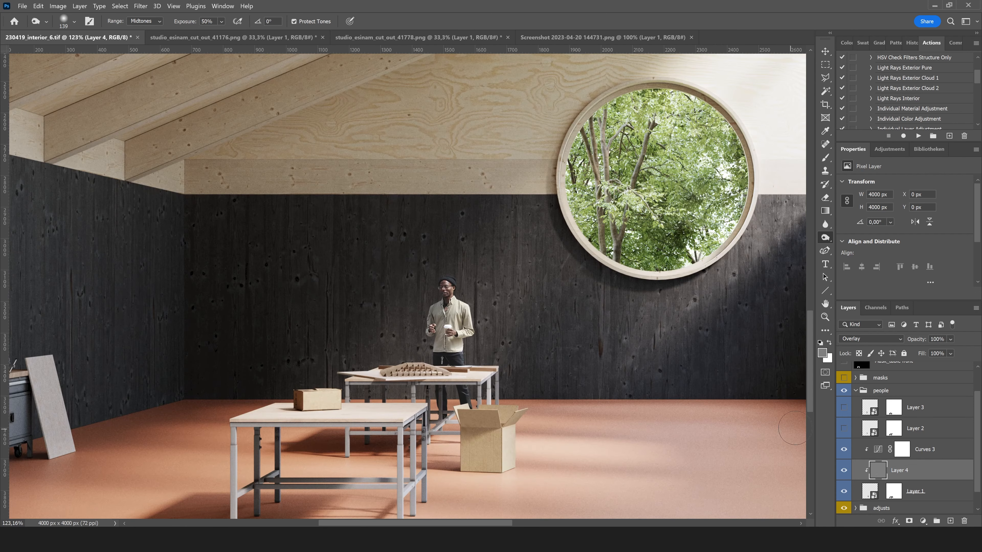
pyautogui.keyDown('alt'); pyautogui.scroll(2, 445, 323); pyautogui.keyUp('alt')
pyautogui.keyDown('alt'); pyautogui.scroll(5, 466, 300); pyautogui.keyUp('alt')
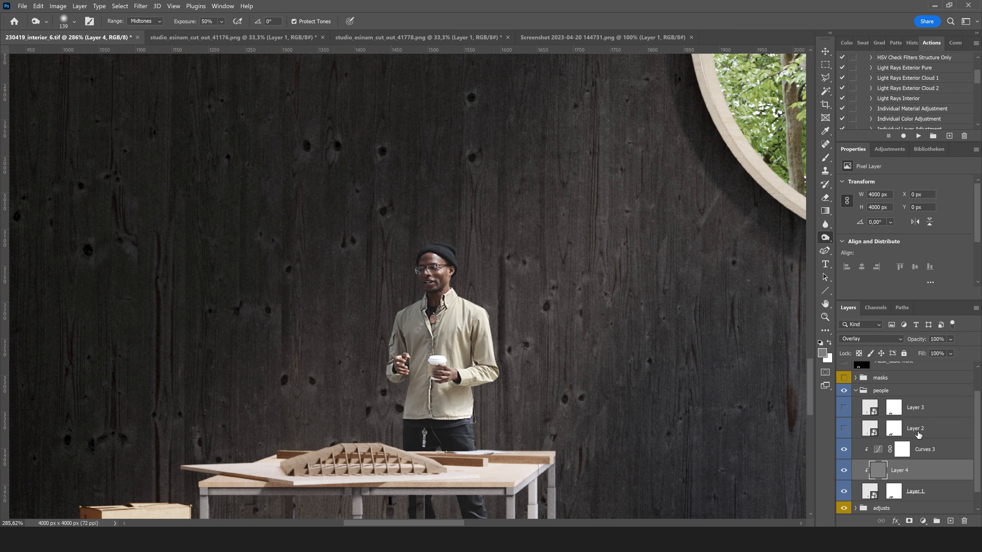
# Add a Color Balance clipped to the beige-shirted man: midtones red +9 and blue -3, highlights cyan -8 and blue +13
pyautogui.click(923, 521)
pyautogui.click(936, 424)
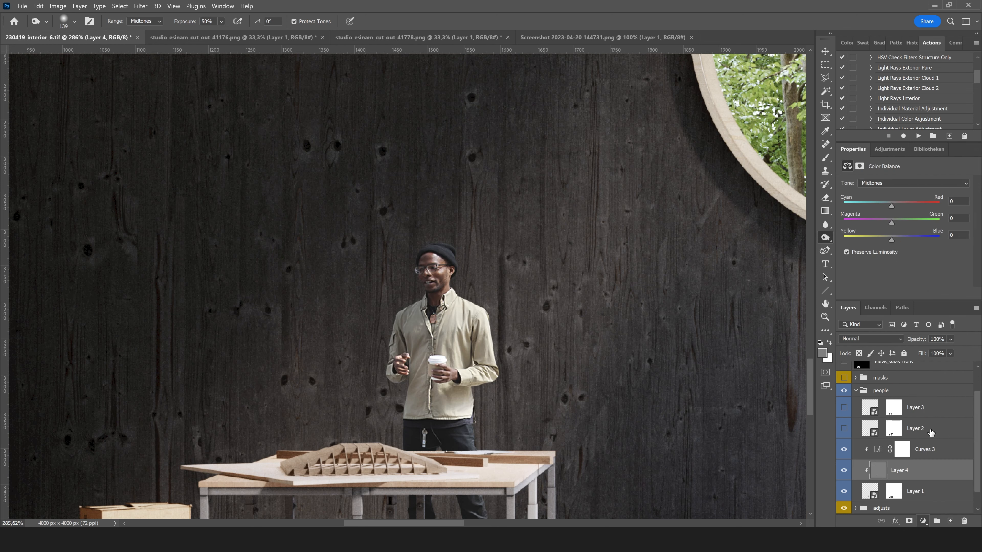
pyautogui.keyDown('alt'); pyautogui.scroll(-7, 446, 319); pyautogui.keyUp('alt')
pyautogui.keyDown('alt'); pyautogui.scroll(3, 446, 319); pyautogui.keyUp('alt')
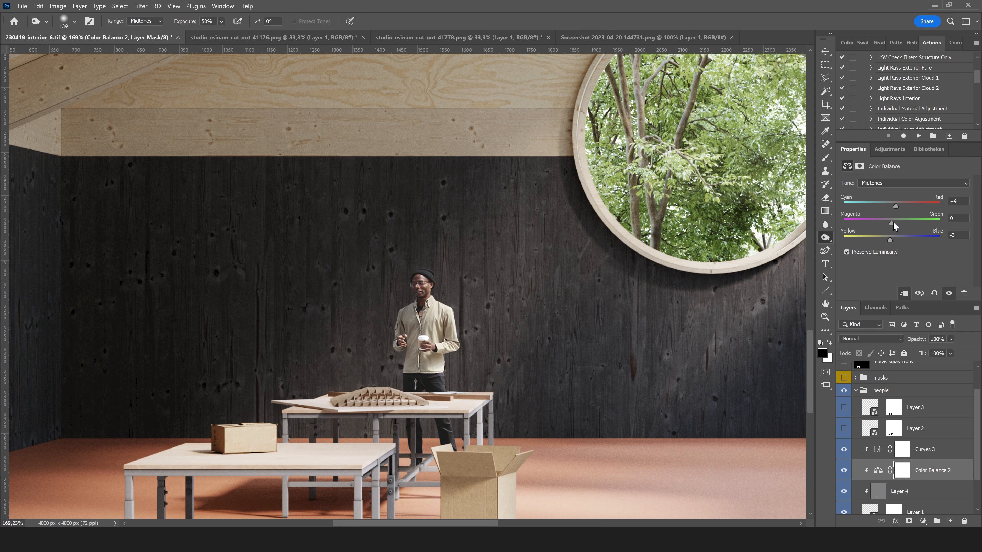
pyautogui.click(885, 183)
pyautogui.click(886, 199)
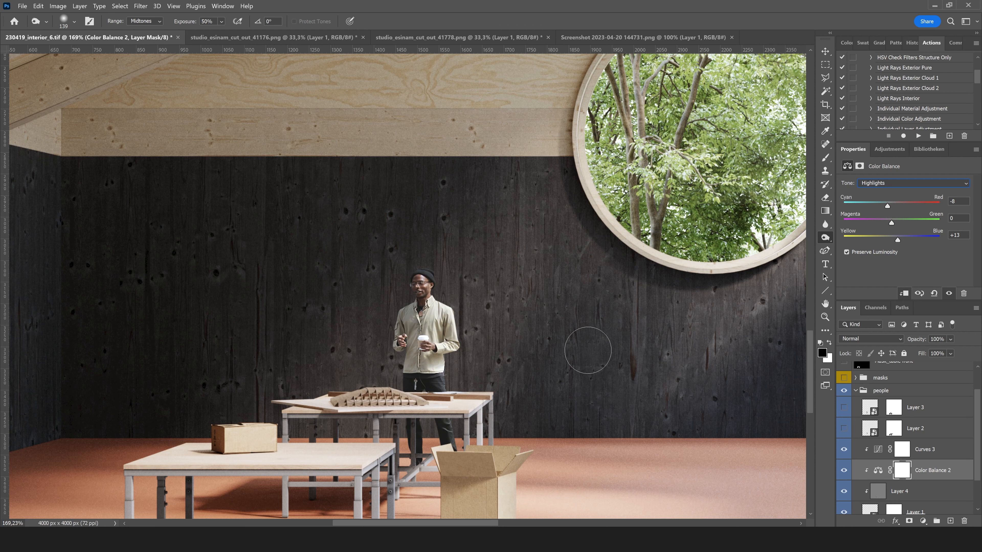
# Show the woman in the black T-shirt again and add a Hue/Saturation adjustment clipped to her layer
pyautogui.click(825, 318)
pyautogui.rightClick(533, 321)
pyautogui.click(561, 378)
pyautogui.rightClick(401, 333)
pyautogui.click(433, 393)
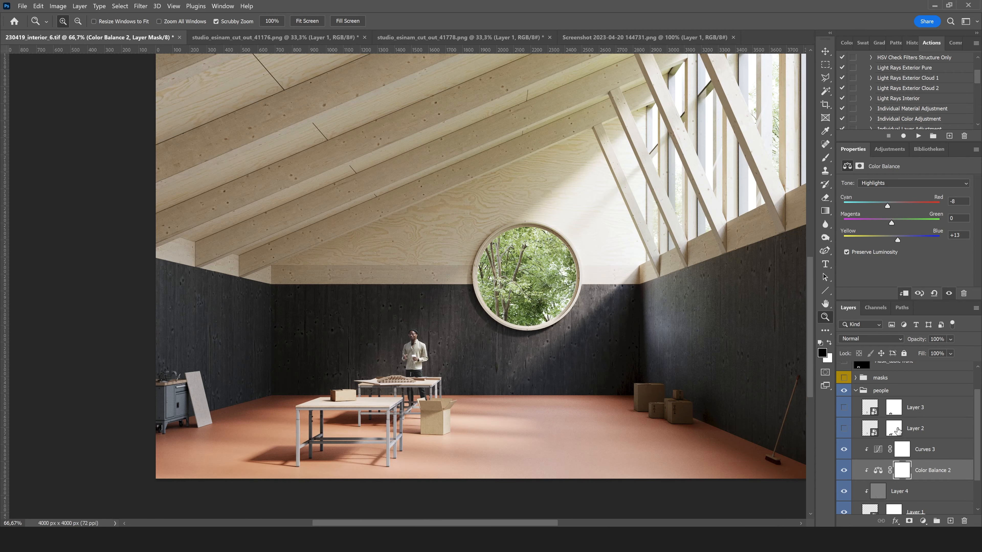
pyautogui.click(844, 428)
pyautogui.click(871, 429)
pyautogui.moveTo(371, 359); pyautogui.dragTo(412, 374)
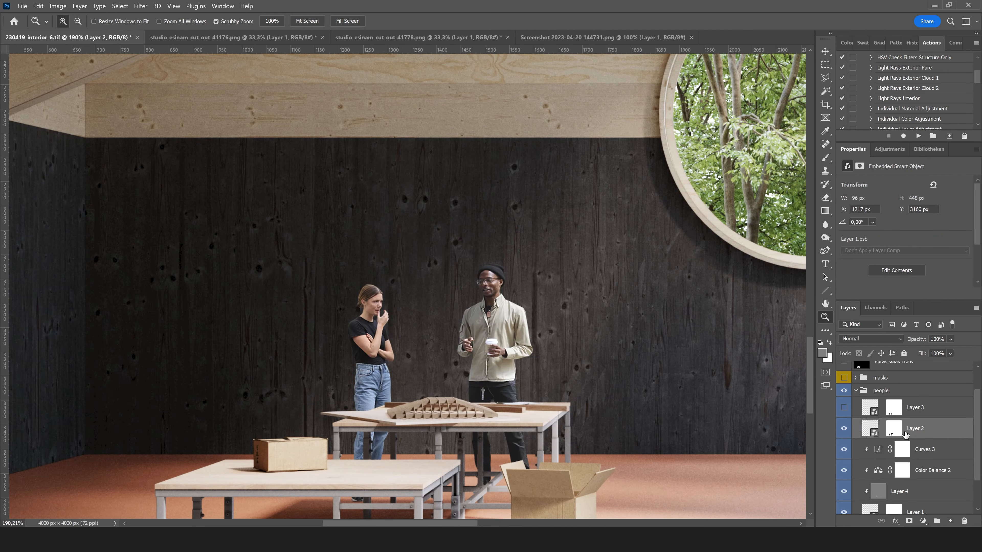
pyautogui.click(923, 521)
pyautogui.click(901, 432)
pyautogui.keyDown('alt'); pyautogui.click(875, 436); pyautogui.keyUp('alt')
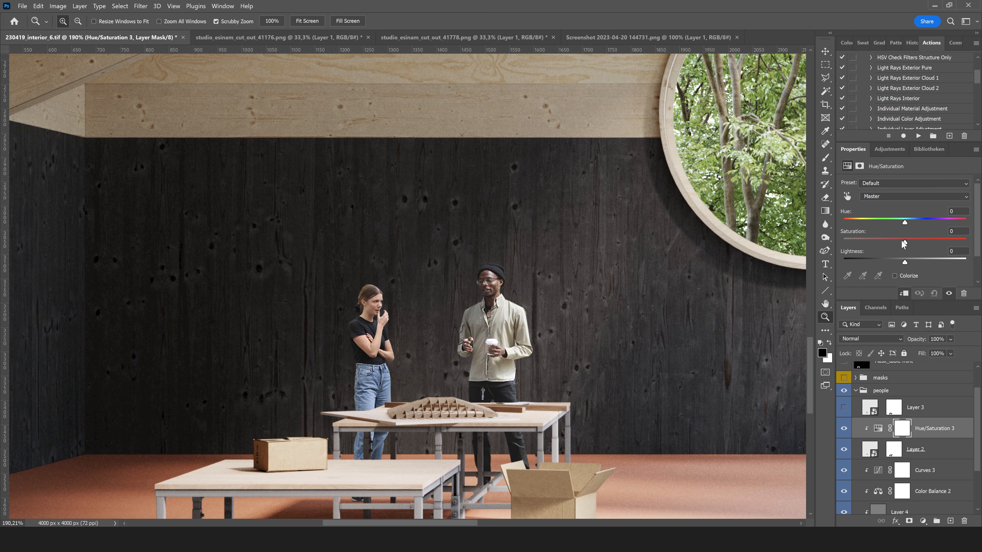
# Add a grey-filled Overlay layer clipped to the woman and burn her slightly darker on it
pyautogui.hotkey('ctrl', 'shift', 'alt', 'n')
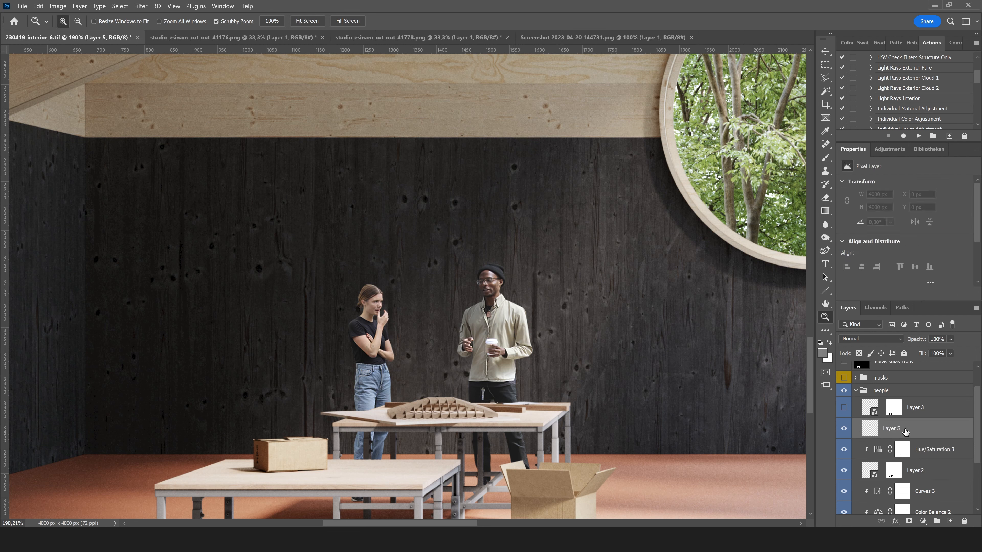
pyautogui.hotkey('alt', 'BackSpace')
pyautogui.click(871, 339)
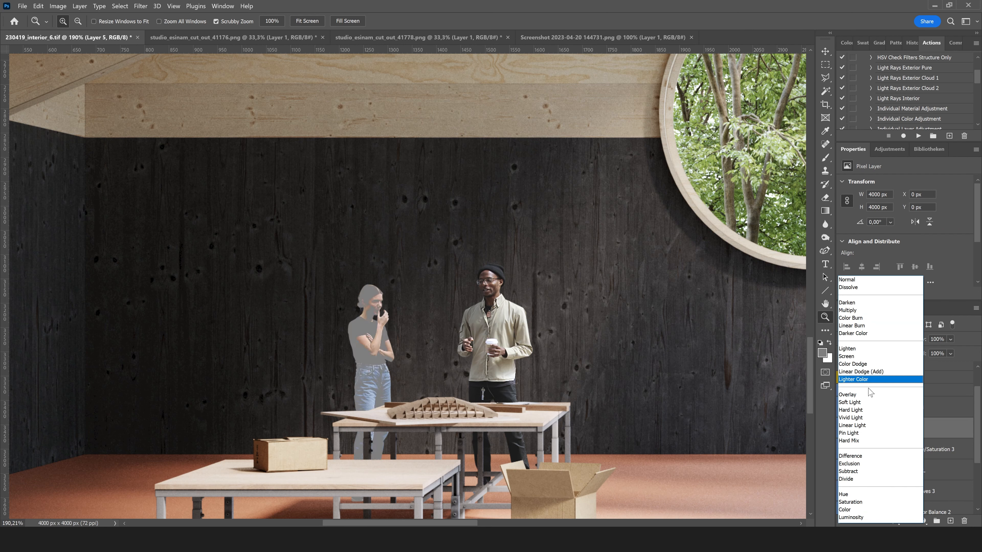
pyautogui.click(870, 374)
pyautogui.click(825, 237)
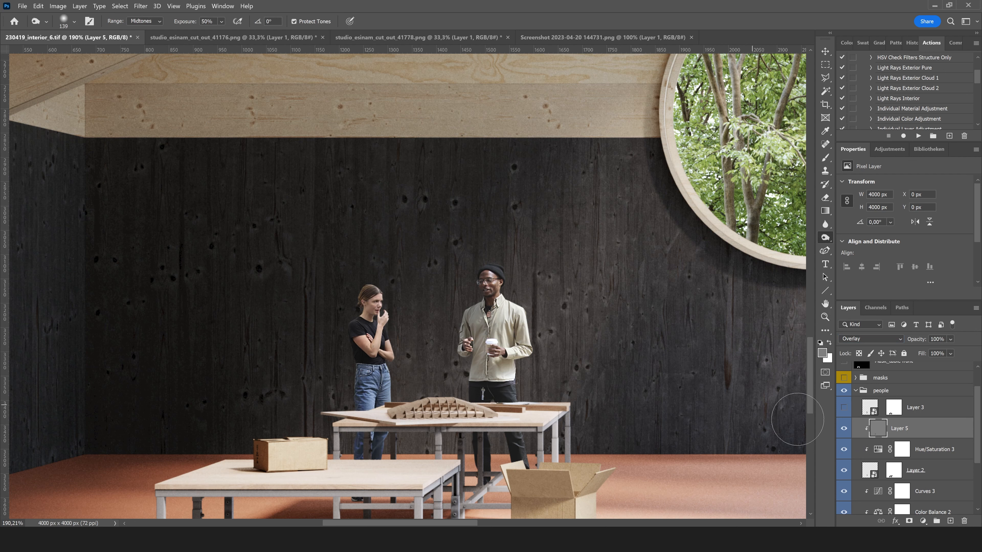
# Show the blue-shirted man again and add a Curves adjustment clipped to him, adjusting its midtones
pyautogui.click(844, 407)
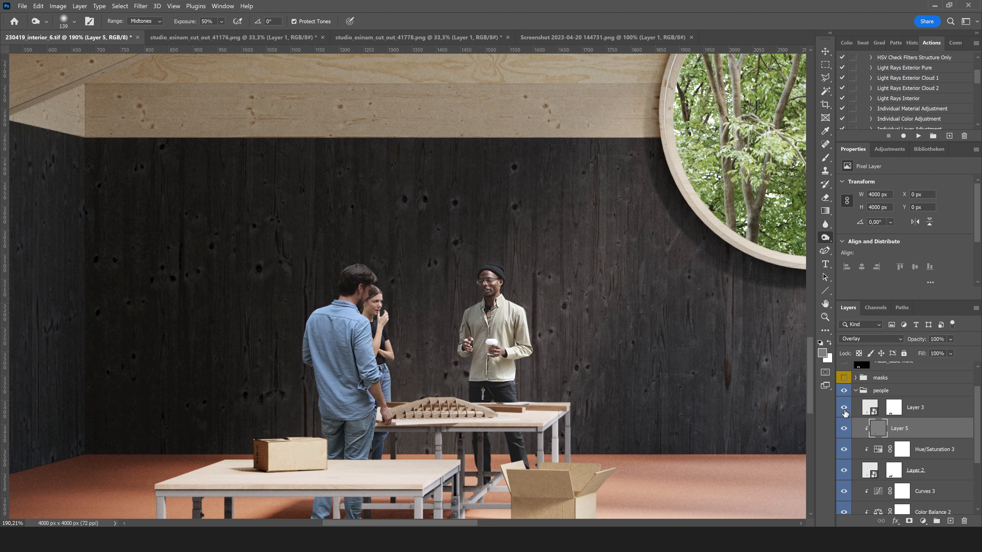
pyautogui.click(920, 413)
pyautogui.click(923, 521)
pyautogui.click(927, 392)
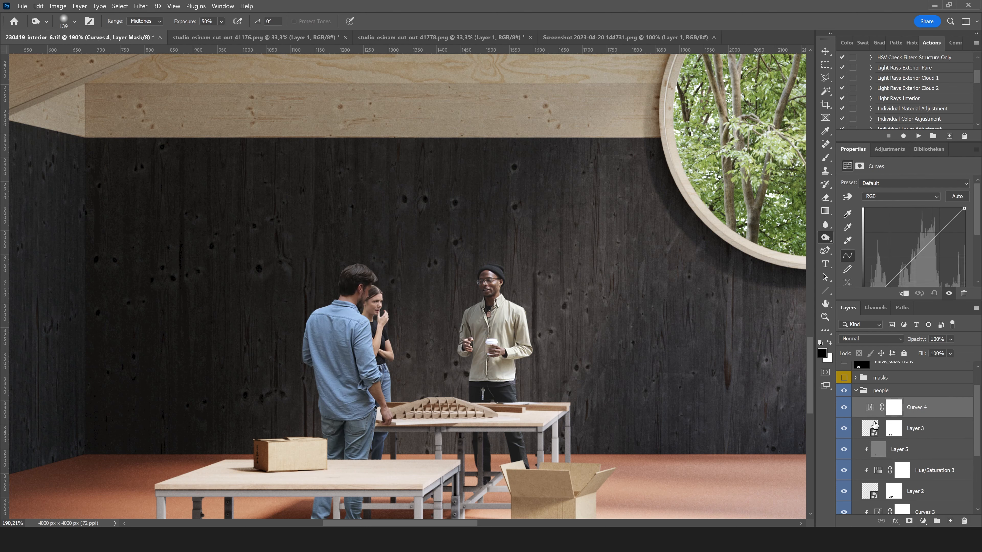
pyautogui.keyDown('alt'); pyautogui.scroll(-3, 554, 272); pyautogui.keyUp('alt')
pyautogui.moveTo(920, 251); pyautogui.dragTo(926, 239)
# Add a clipped layer above the blue-shirted man's Curves, fill it with grey and set its blend mode to Overlay
pyautogui.hotkey('ctrl', 'shift', 'alt', 'n')
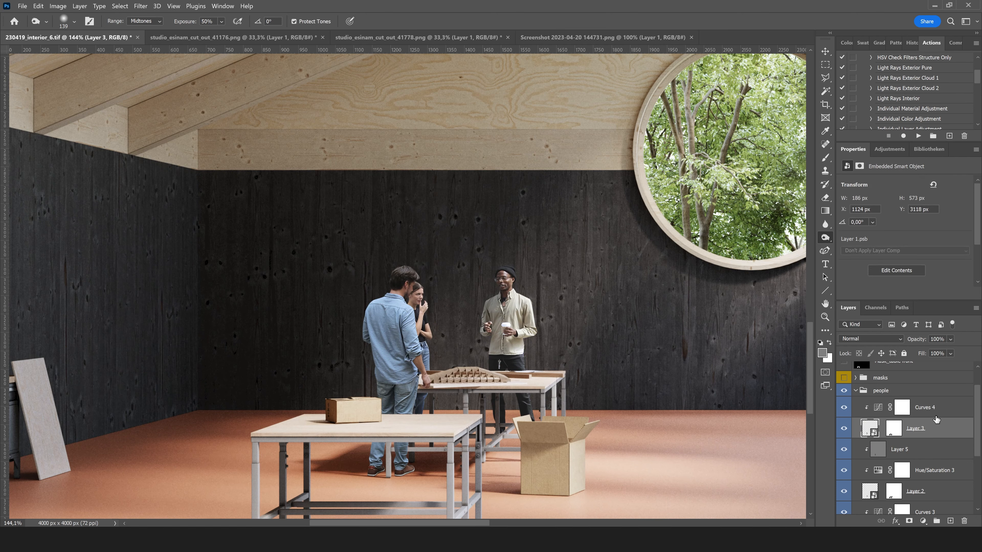
pyautogui.hotkey('ctrl', '0')
pyautogui.hotkey('alt', 'BackSpace')
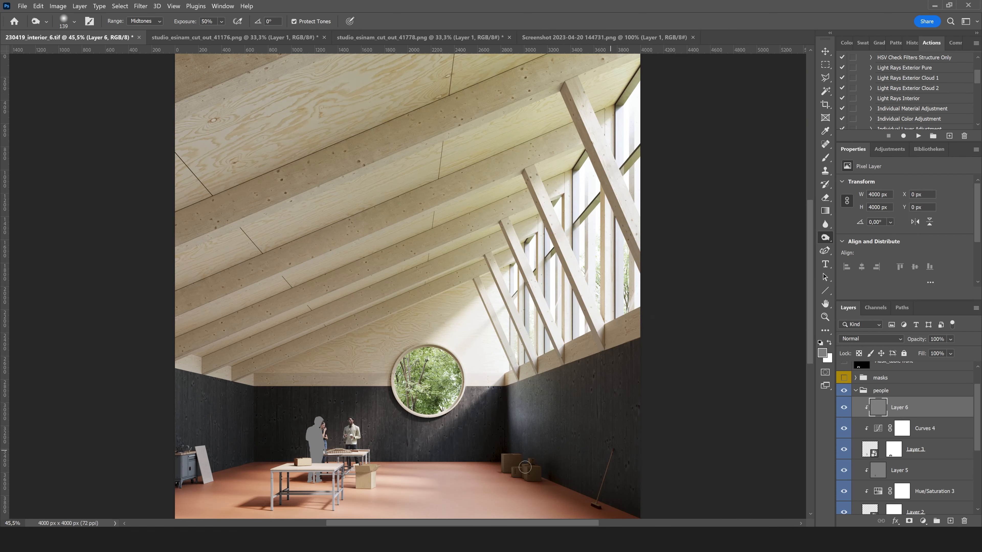
pyautogui.keyDown('alt'); pyautogui.scroll(5, 276, 480); pyautogui.keyUp('alt')
pyautogui.click(872, 339)
pyautogui.click(855, 372)
# Set the Burn tool to 187 px and 22% exposure and darken the back of the blue-shirted man
pyautogui.click(64, 20)
pyautogui.moveTo(103, 56); pyautogui.dragTo(110, 56)
pyautogui.click(221, 21)
pyautogui.moveTo(237, 35); pyautogui.dragTo(219, 36)
pyautogui.moveTo(397, 302)
pyautogui.mouseDown()
pyautogui.moveTo(398, 464)
pyautogui.moveTo(431, 468)
pyautogui.moveTo(391, 368)
pyautogui.moveTo(413, 295)
pyautogui.mouseUp()
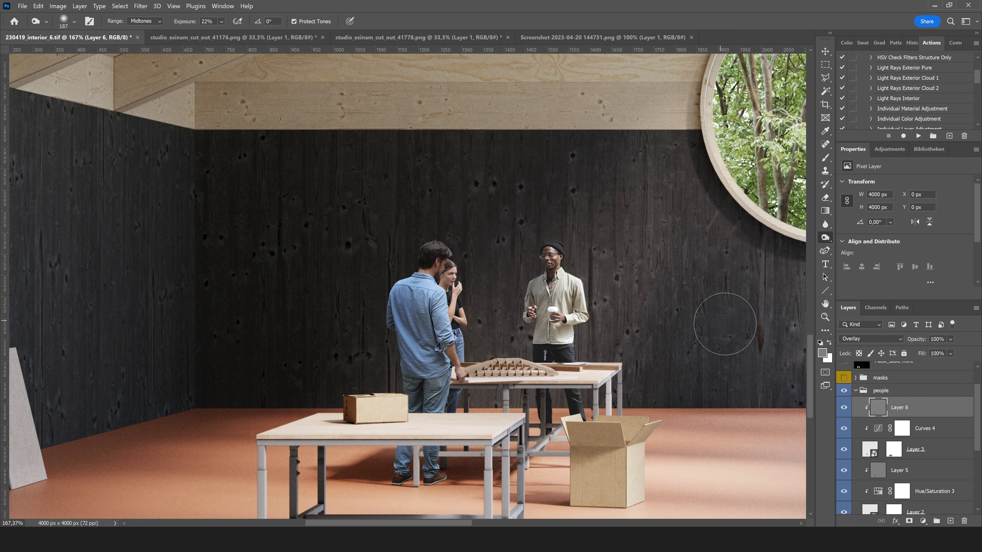
# Add a Hue/Saturation adjustment clipped to the blue-shirted man, directly above his Curves, with saturation -27
pyautogui.click(926, 428)
pyautogui.click(923, 521)
pyautogui.click(938, 424)
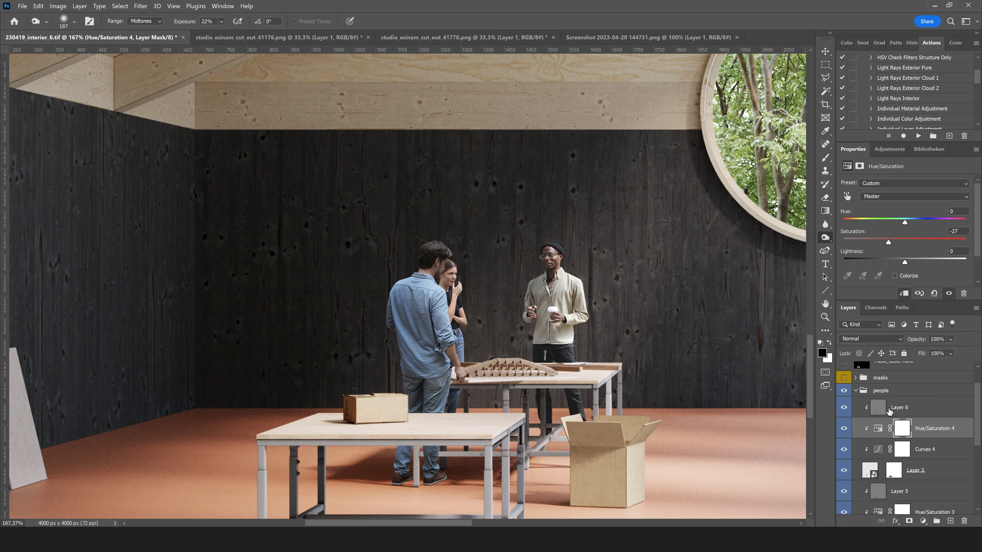
# Dodge the blue-shirted man's window-facing edge on his grey layer with Highlights at 18% exposure, and reduce that layer's opacity to 80%
pyautogui.click(889, 411)
pyautogui.rightClick(826, 237)
pyautogui.click(858, 235)
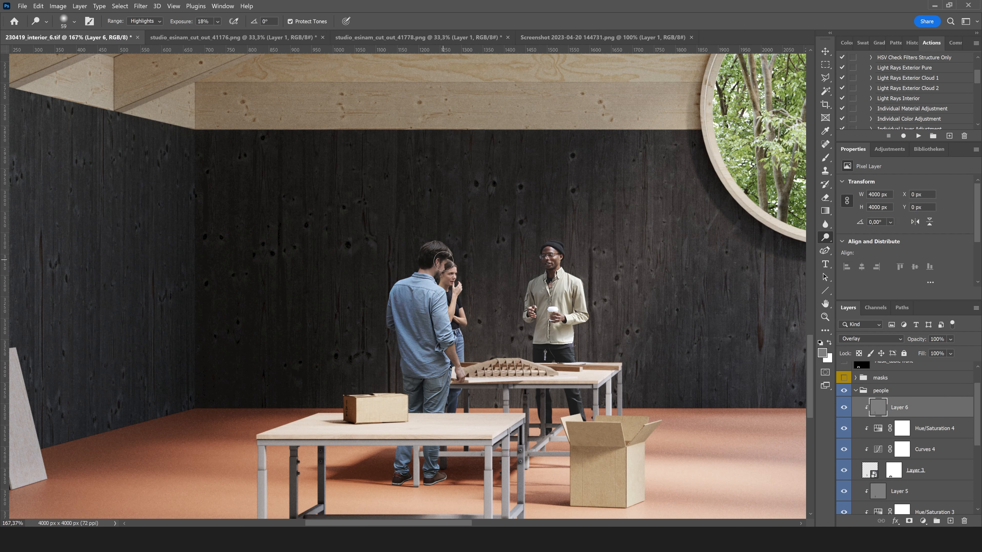
pyautogui.moveTo(444, 256)
pyautogui.mouseDown()
pyautogui.moveTo(439, 246)
pyautogui.moveTo(435, 290)
pyautogui.moveTo(458, 373)
pyautogui.mouseUp()
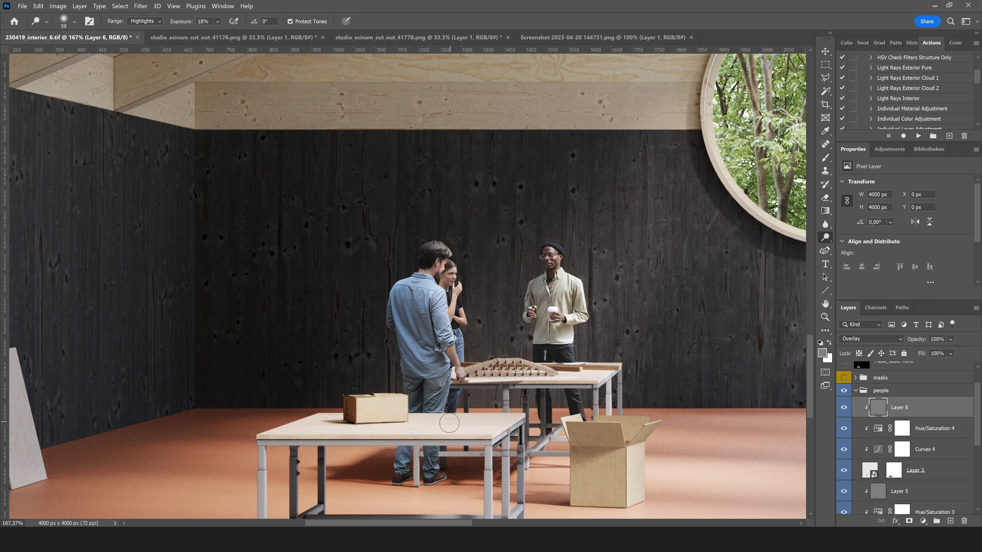
pyautogui.moveTo(446, 411); pyautogui.dragTo(432, 306)
pyautogui.moveTo(950, 340); pyautogui.dragTo(961, 352)
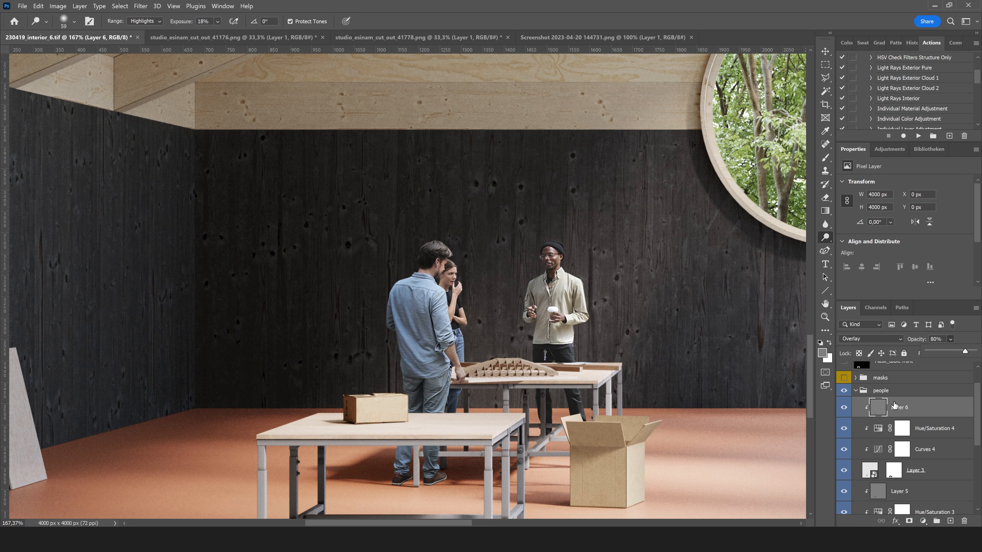
# Review the blue-shirted man's Hue/Saturation adjustment against the whole scene
pyautogui.click(902, 428)
pyautogui.moveTo(904, 242); pyautogui.dragTo(889, 244)
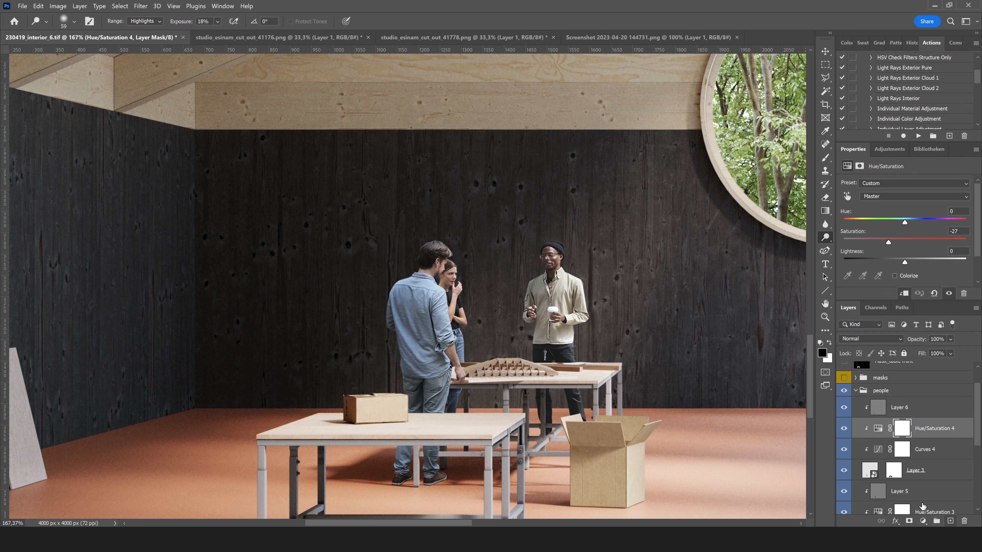
pyautogui.keyDown('alt'); pyautogui.scroll(-6, 350, 408); pyautogui.keyUp('alt')
pyautogui.keyDown('alt'); pyautogui.scroll(6, 350, 408); pyautogui.keyUp('alt')
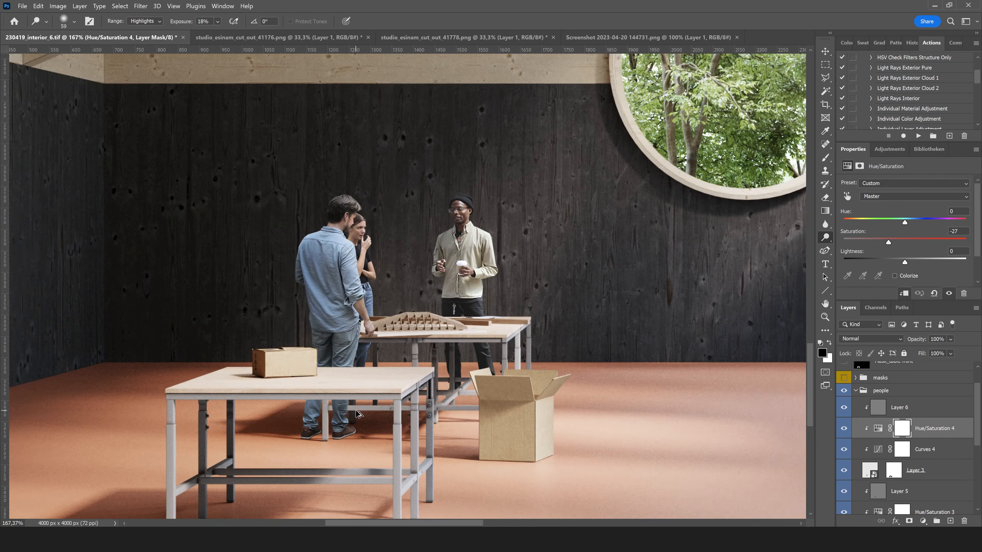
# Collapse the people group, add a new layer directly below it and name it shadow
pyautogui.click(855, 391)
pyautogui.click(901, 436)
pyautogui.click(952, 522)
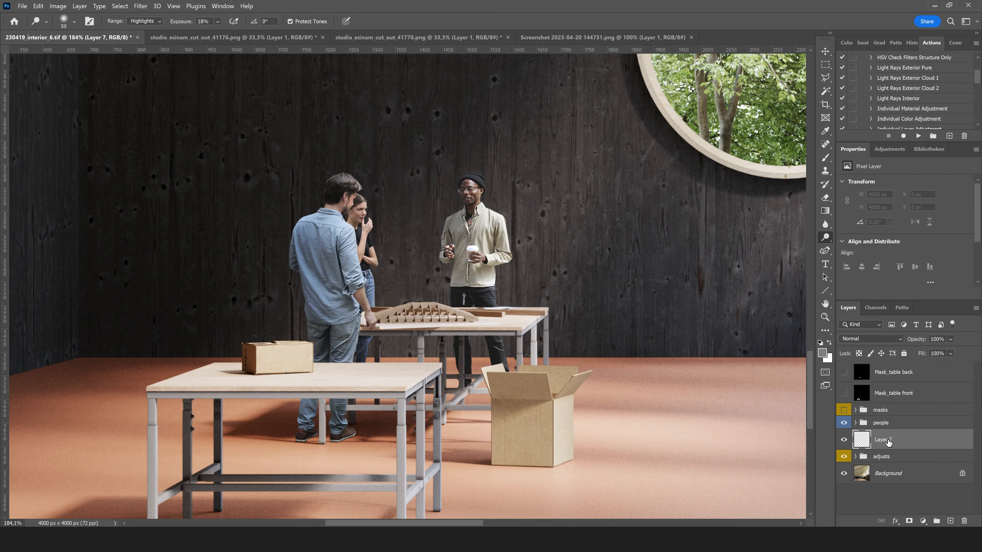
pyautogui.doubleClick(888, 439)
pyautogui.write('shadow')
pyautogui.press('Return')
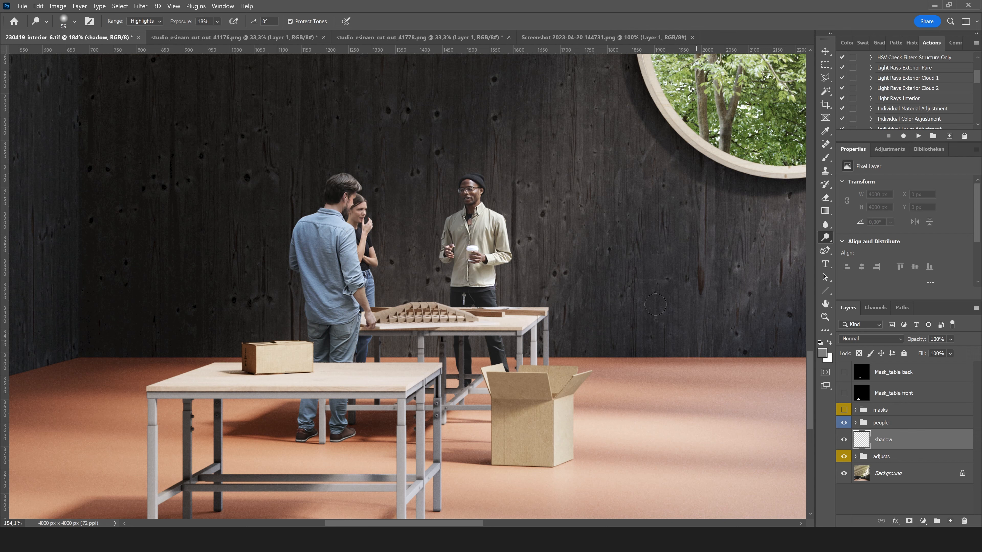
# Set up the Brush tool with a flattened soft 40 px tip and black as the colour for painting on the shadow layer
pyautogui.click(74, 22)
pyautogui.click(548, 4)
pyautogui.keyDown('alt'); pyautogui.scroll(7, 330, 402); pyautogui.keyUp('alt')
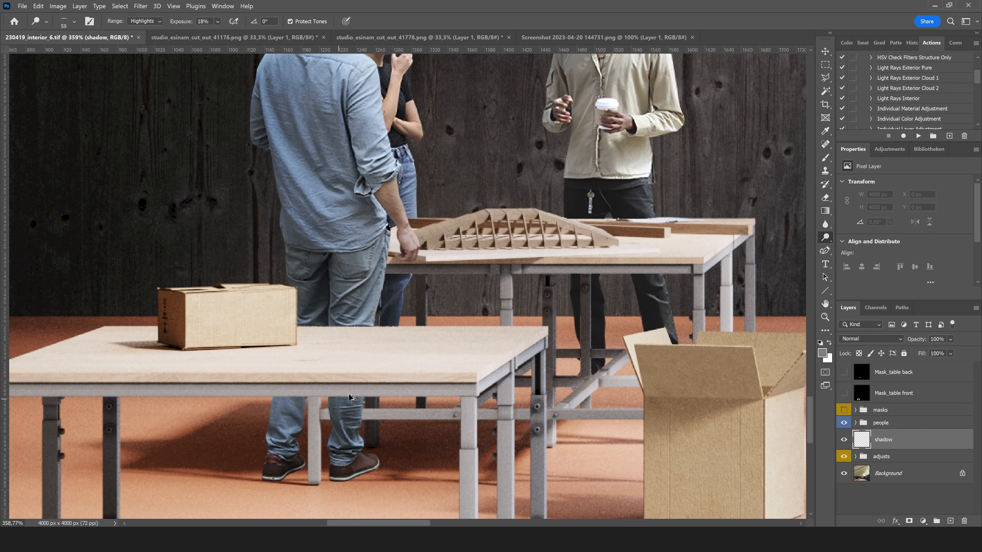
pyautogui.click(826, 158)
pyautogui.click(74, 22)
pyautogui.click(38, 116)
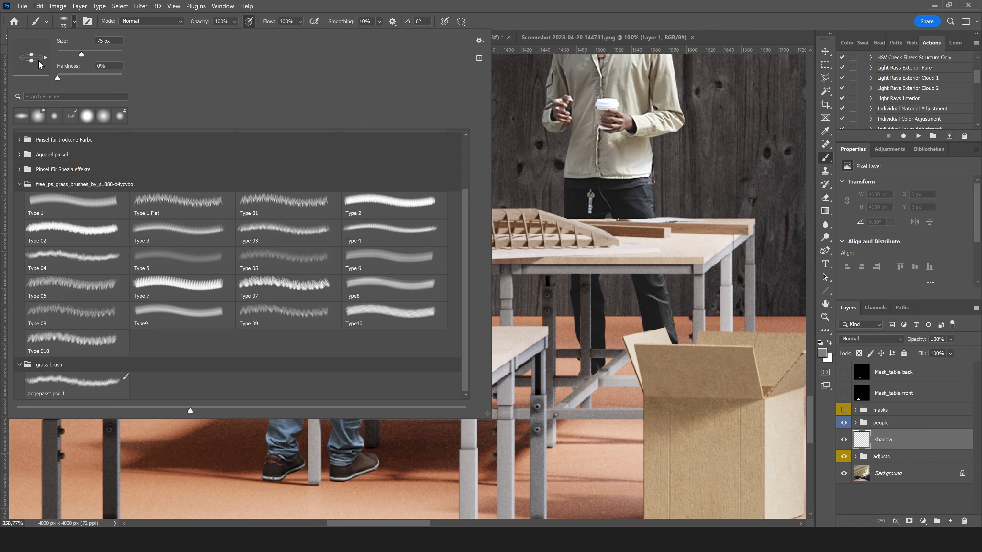
pyautogui.click(686, 7)
pyautogui.keyDown('alt'); pyautogui.scroll(8, 309, 469); pyautogui.keyUp('alt')
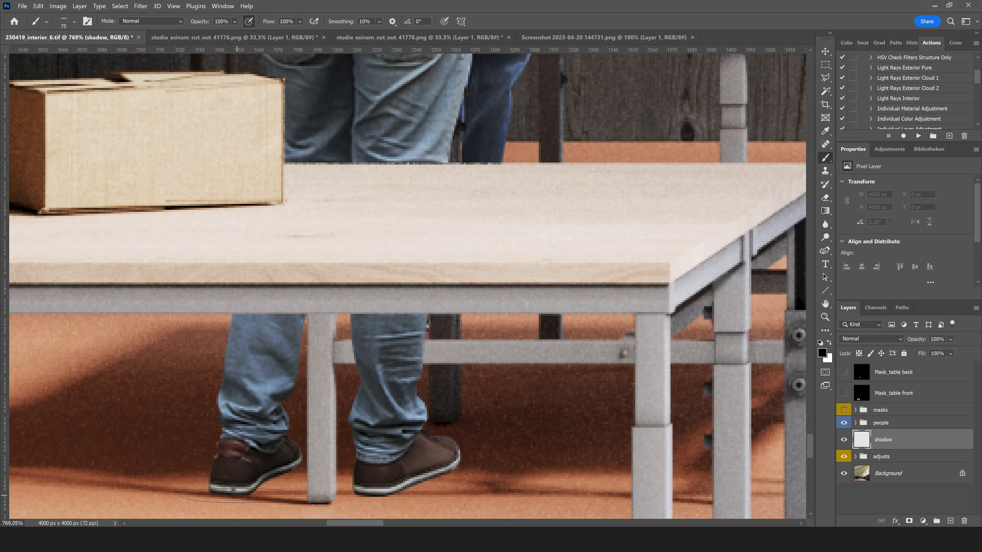
pyautogui.click(74, 24)
pyautogui.moveTo(79, 55); pyautogui.dragTo(70, 54)
# Paint soft black contact shadows beneath both of the blue-shirted man's shoes, lowering the brush opacity to 41% after the first dab
pyautogui.click(377, 494)
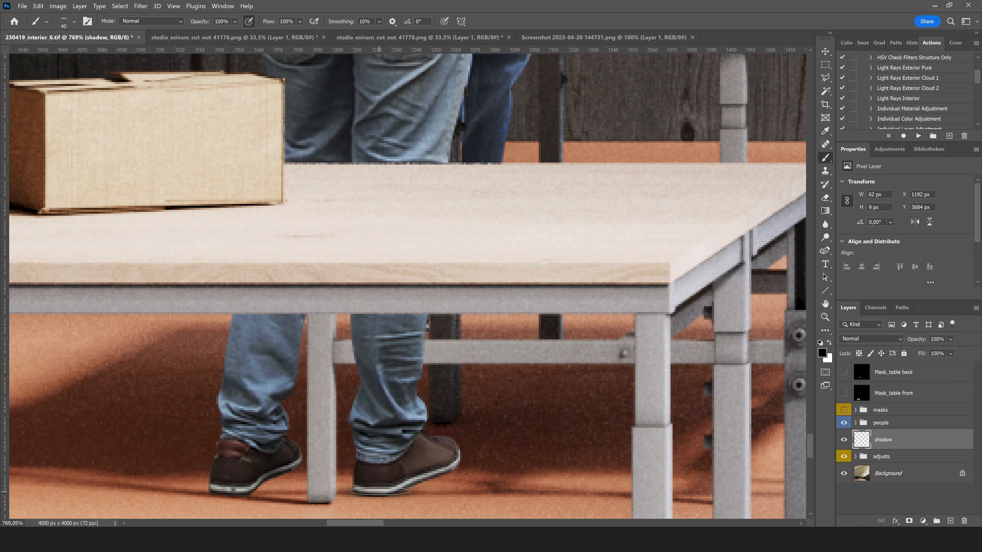
pyautogui.press('4')
pyautogui.press('1')
pyautogui.moveTo(403, 473)
pyautogui.mouseDown()
pyautogui.moveTo(427, 470)
pyautogui.moveTo(398, 489)
pyautogui.mouseUp()
pyautogui.moveTo(450, 468); pyautogui.dragTo(468, 458)
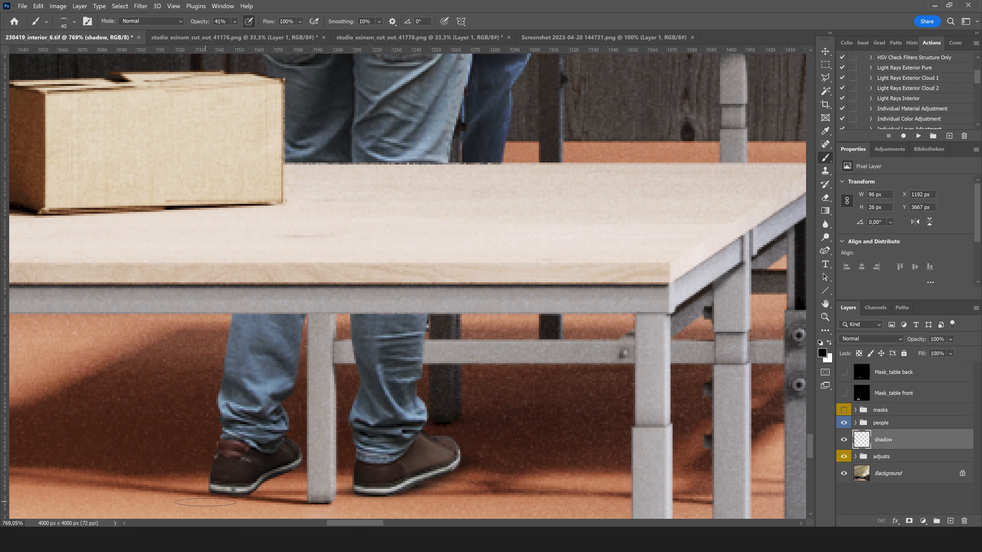
pyautogui.moveTo(224, 491)
pyautogui.mouseDown()
pyautogui.moveTo(213, 489)
pyautogui.moveTo(271, 473)
pyautogui.moveTo(207, 492)
pyautogui.mouseUp()
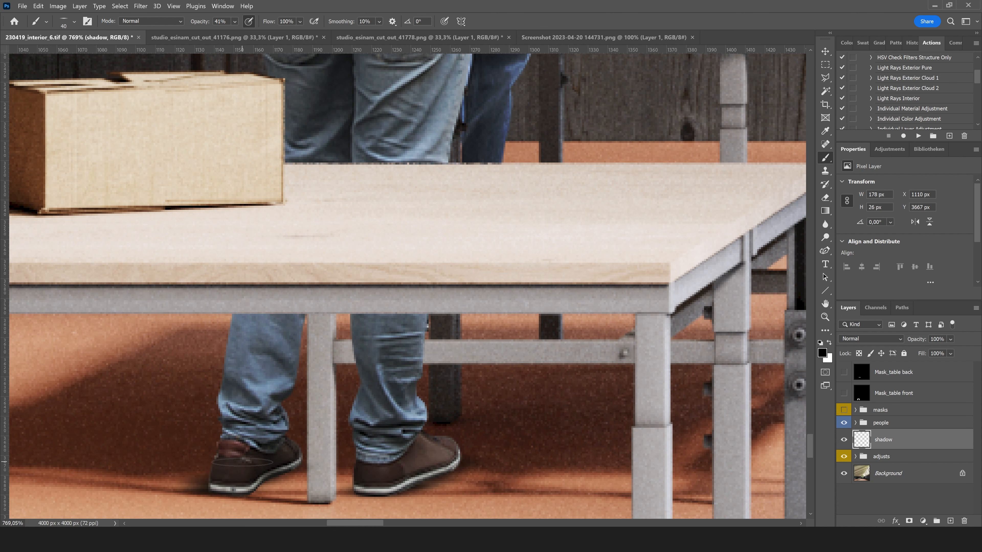
# Compare the whole scene with and without the people group
pyautogui.keyDown('alt'); pyautogui.scroll(-5, 239, 464); pyautogui.keyUp('alt')
pyautogui.keyDown('alt'); pyautogui.scroll(-6, 517, 377); pyautogui.keyUp('alt')
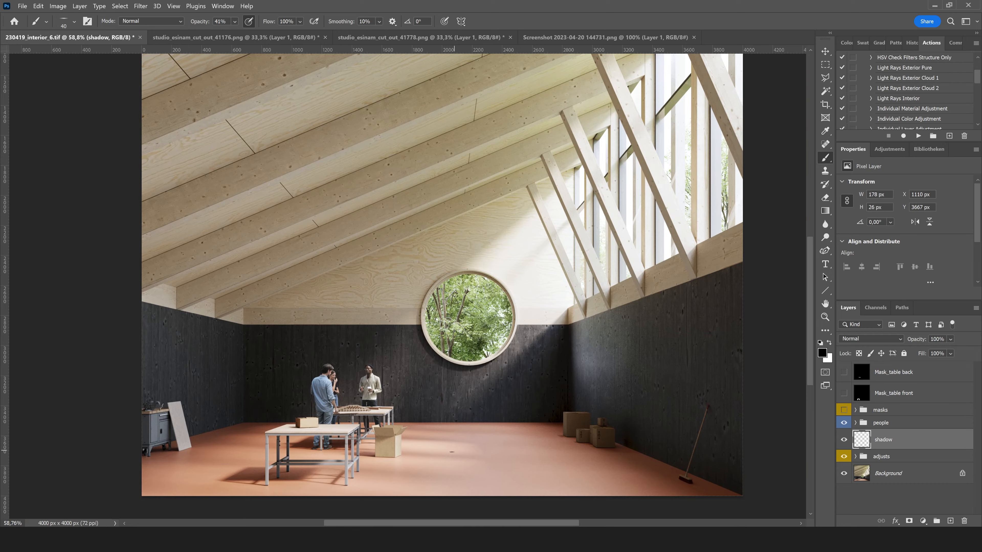
pyautogui.keyDown('alt'); pyautogui.scroll(-2, 451, 452); pyautogui.keyUp('alt')
pyautogui.click(844, 423)
pyautogui.click(844, 423)
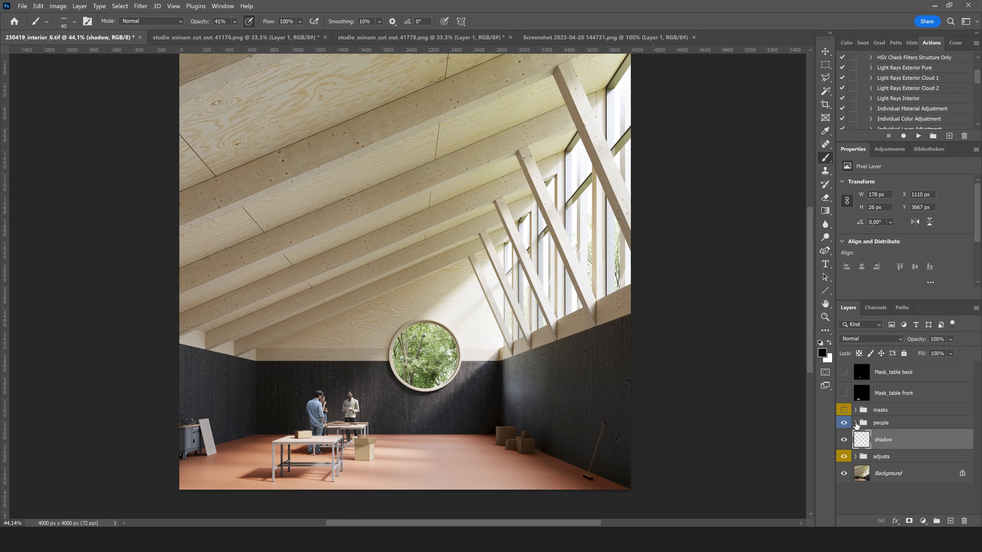
pyautogui.click(856, 423)
pyautogui.click(856, 422)
# Add a Hue/Saturation adjustment clipped to the people group, with Colorize on, hue 30 and saturation 35
pyautogui.click(923, 521)
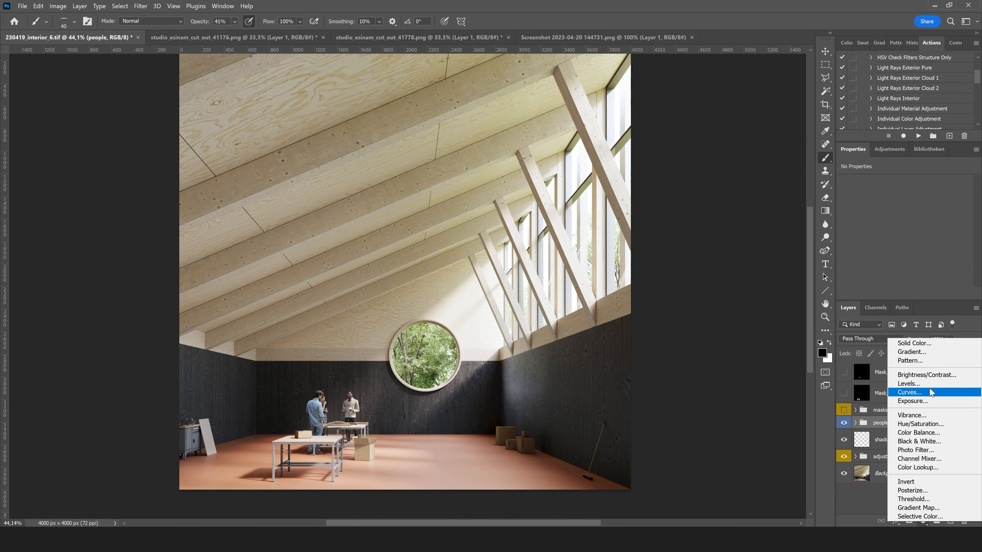
pyautogui.click(921, 424)
pyautogui.click(904, 293)
pyautogui.click(895, 275)
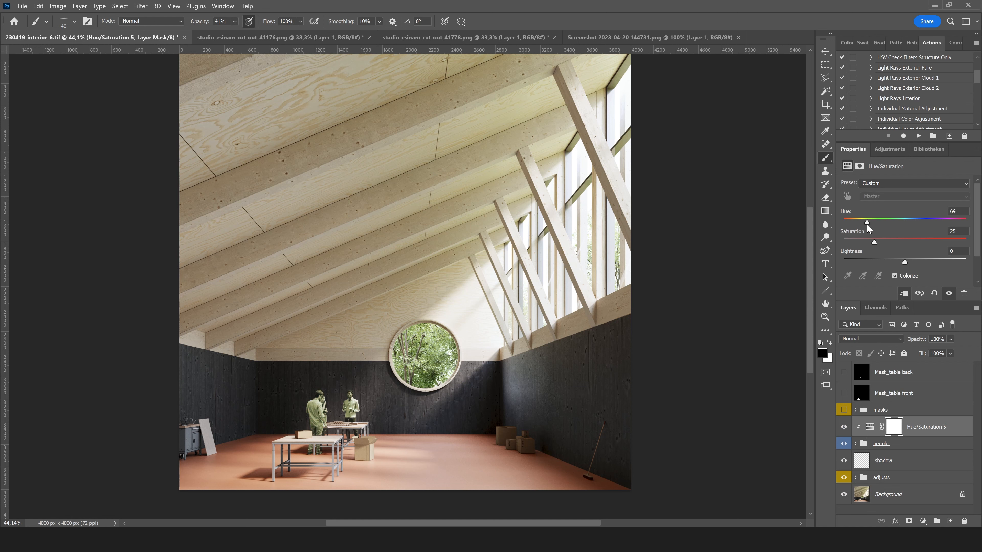
pyautogui.click(854, 221)
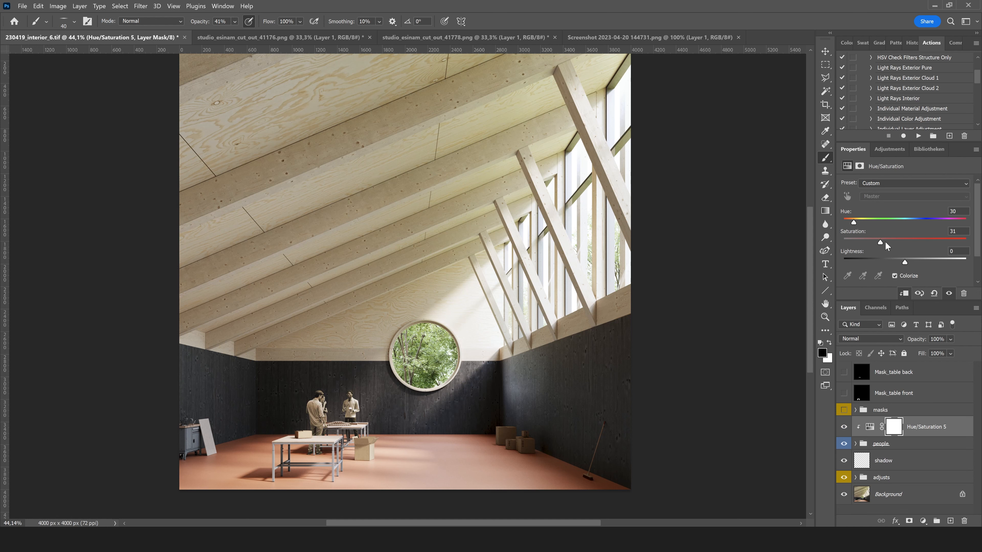
# Lower the people's Hue/Saturation layer opacity to 13% and compare the people with and without the tint
pyautogui.moveTo(932, 352); pyautogui.dragTo(934, 351)
pyautogui.keyDown('alt'); pyautogui.scroll(4, 343, 407); pyautogui.keyUp('alt')
pyautogui.click(844, 427)
pyautogui.click(844, 427)
pyautogui.keyDown('alt'); pyautogui.scroll(-4, 373, 402); pyautogui.keyUp('alt')
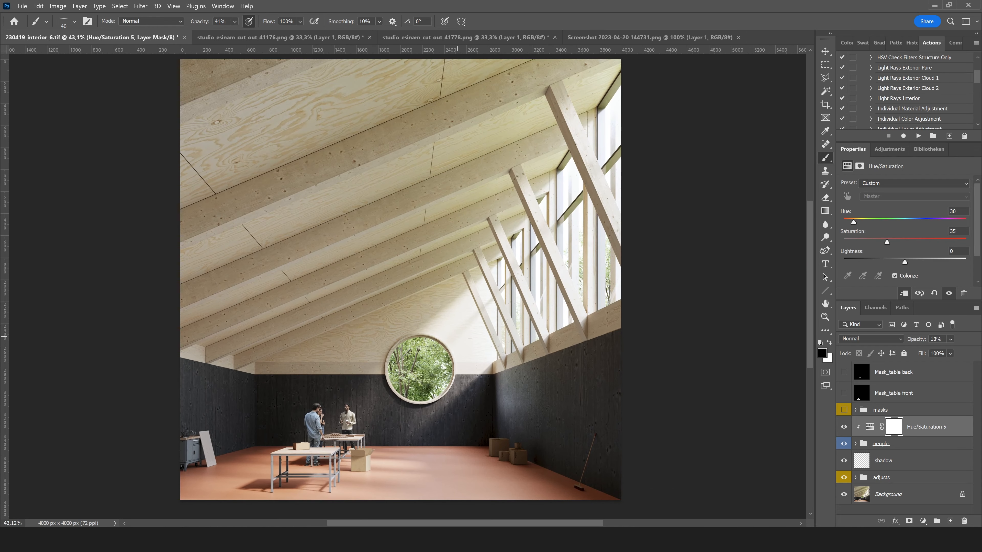
# Add a new layer clipped above the people's Hue/Saturation adjustment and sample a near-white brush colour from the bright window area
pyautogui.click(951, 522)
pyautogui.click(822, 353)
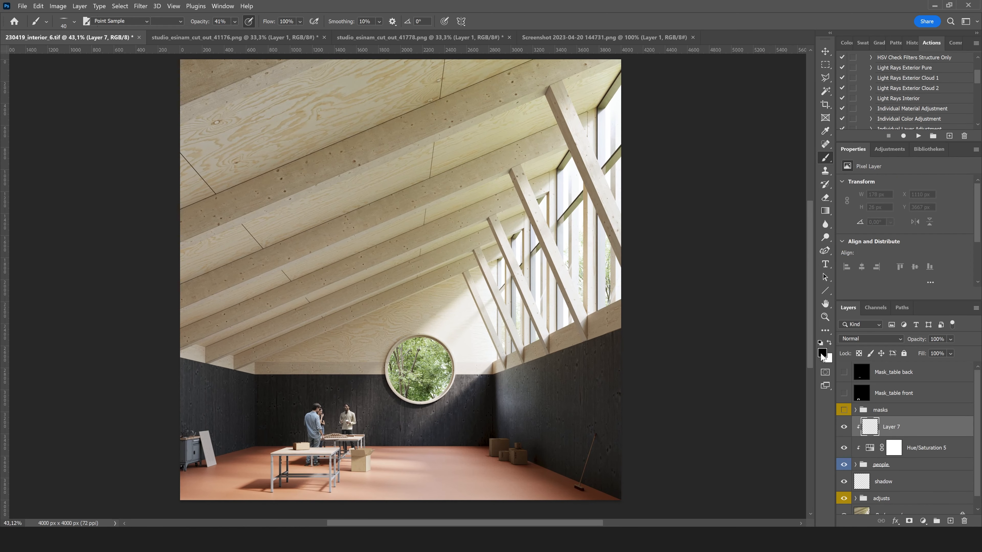
pyautogui.click(582, 174)
pyautogui.click(579, 138)
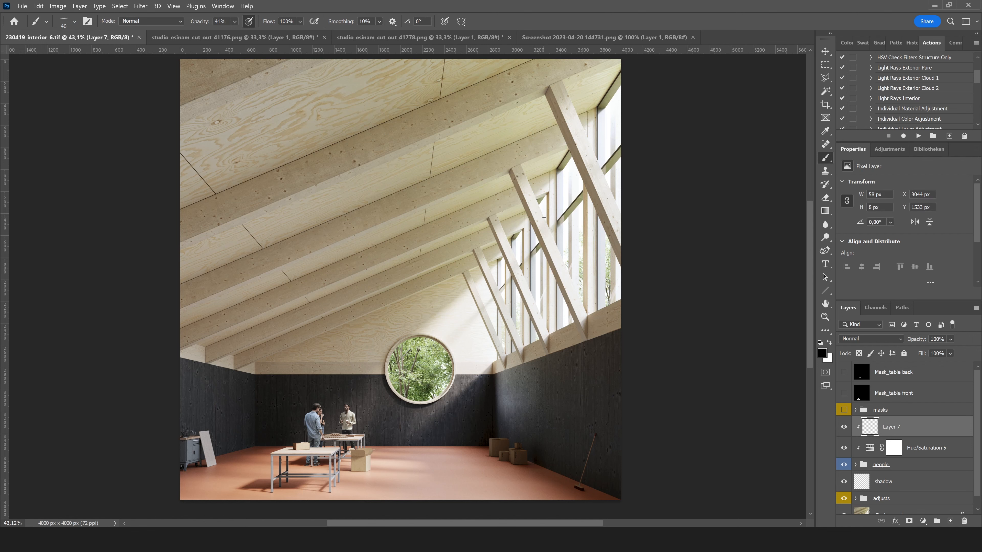
pyautogui.click(826, 131)
pyautogui.moveTo(546, 219); pyautogui.dragTo(598, 234)
pyautogui.click(826, 158)
# Set the brush to a soft round tip of 155 px with 0% hardness
pyautogui.keyDown('alt'); pyautogui.scroll(3, 297, 424); pyautogui.keyUp('alt')
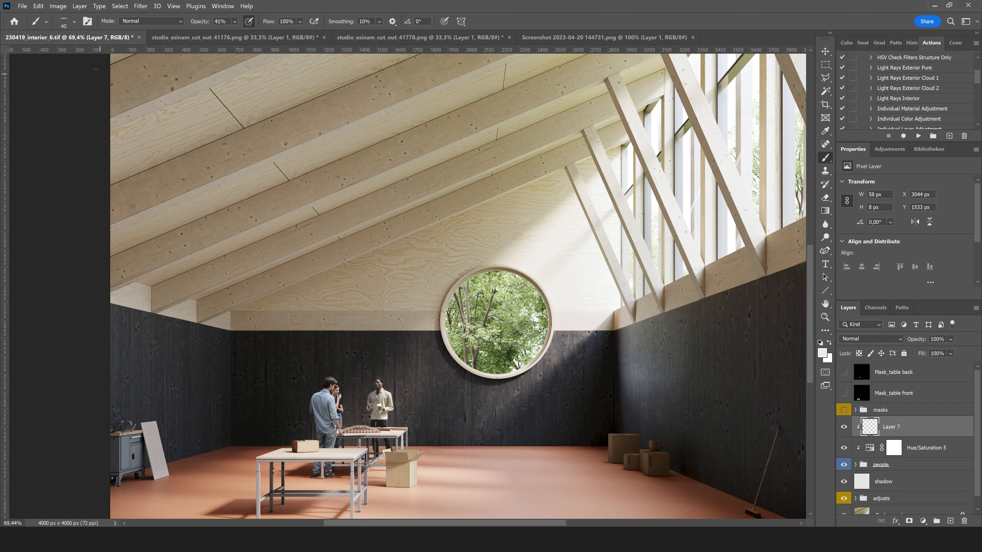
pyautogui.click(74, 21)
pyautogui.click(118, 123)
pyautogui.click(96, 53)
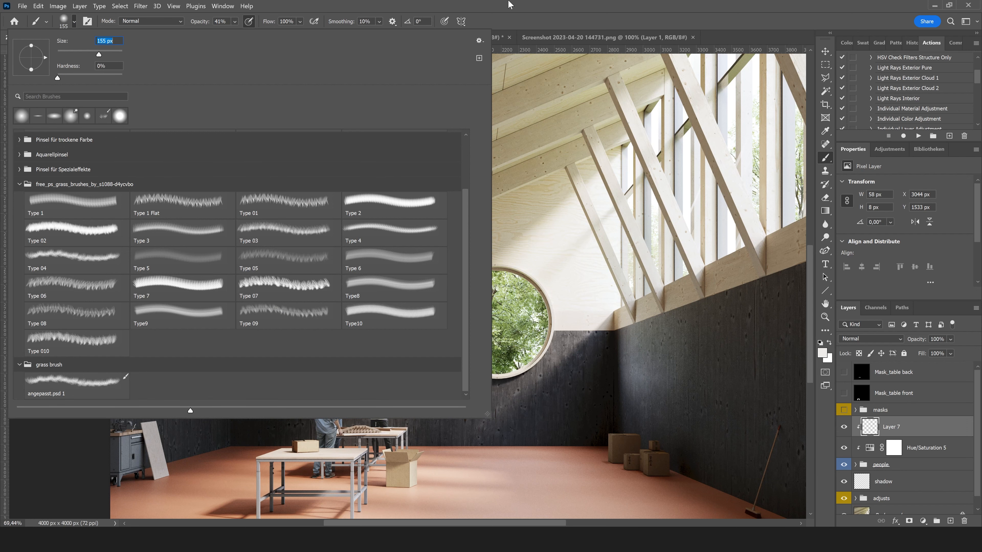
pyautogui.click(407, 4)
# Paint soft near-white light over the people around the worktables on the clipped layer
pyautogui.click(331, 385)
pyautogui.keyDown('alt'); pyautogui.scroll(4, 356, 447); pyautogui.keyUp('alt')
pyautogui.click(335, 371)
pyautogui.click(325, 343)
pyautogui.click(341, 398)
pyautogui.click(402, 353)
pyautogui.click(342, 444)
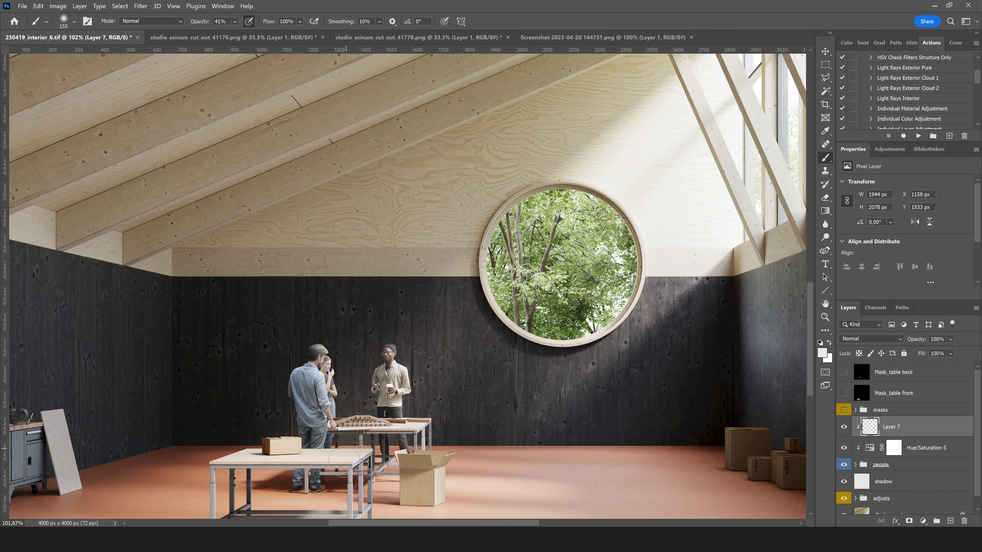
# Set the painted light layer to Soft Light blending and compare the scene with and without it
pyautogui.click(871, 338)
pyautogui.click(860, 402)
pyautogui.click(843, 428)
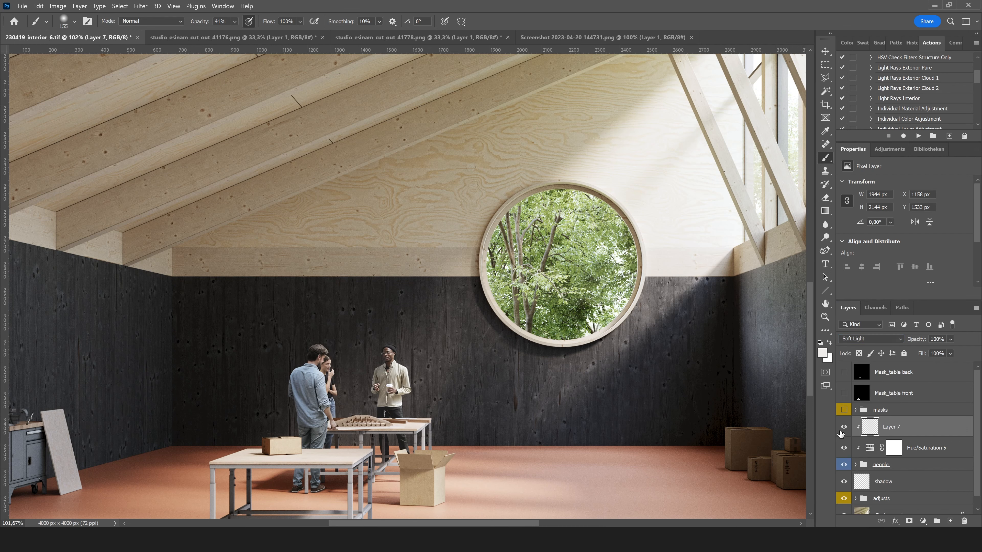
pyautogui.click(844, 428)
pyautogui.keyDown('alt'); pyautogui.scroll(-6, 270, 408); pyautogui.keyUp('alt')
pyautogui.keyDown('alt'); pyautogui.scroll(-1, 427, 407); pyautogui.keyUp('alt')
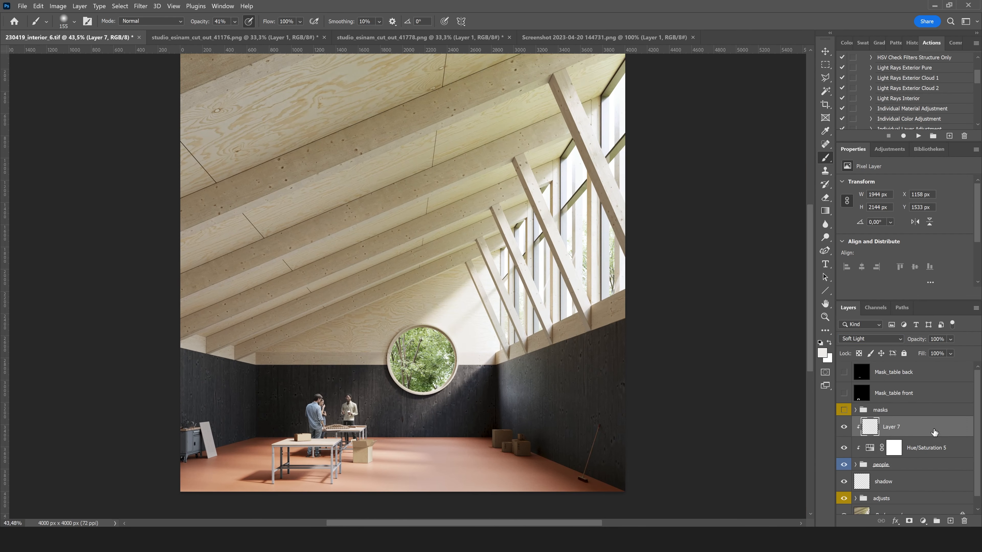
# Group the layers from the painted light down to shadow, label the group blue and name it people
pyautogui.keyDown('shift'); pyautogui.click(893, 486); pyautogui.keyUp('shift')
pyautogui.moveTo(892, 486); pyautogui.dragTo(937, 521)
pyautogui.rightClick(889, 423)
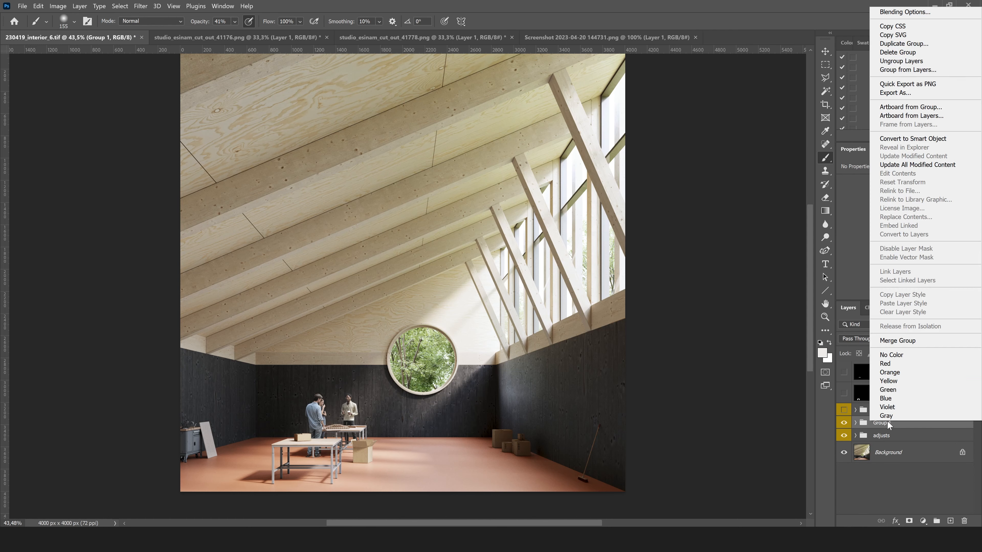
pyautogui.click(903, 400)
pyautogui.doubleClick(882, 424)
pyautogui.press('Return')
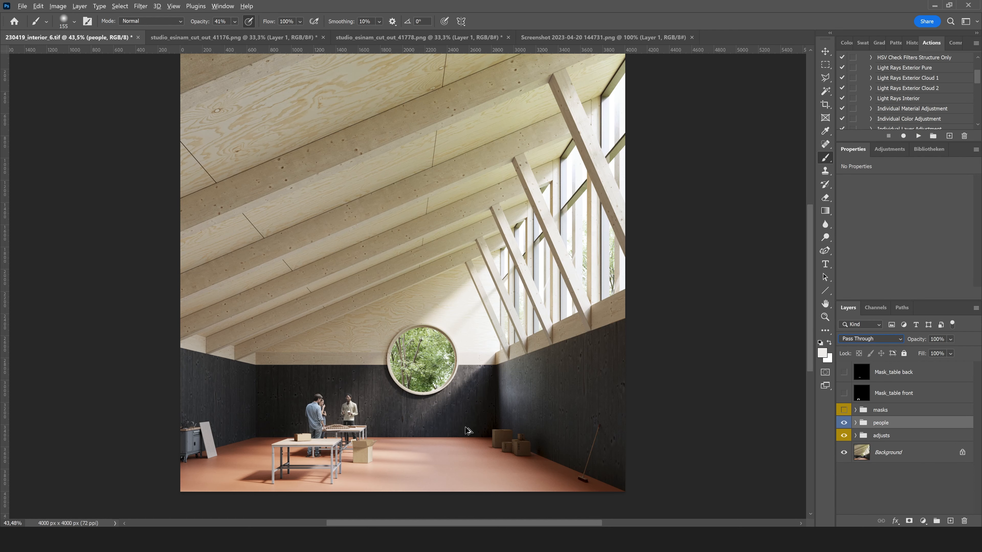
# Review the composition at 50% zoom and with the entire image in view
pyautogui.click(825, 317)
pyautogui.rightClick(449, 336)
pyautogui.click(473, 390)
pyautogui.click(375, 296)
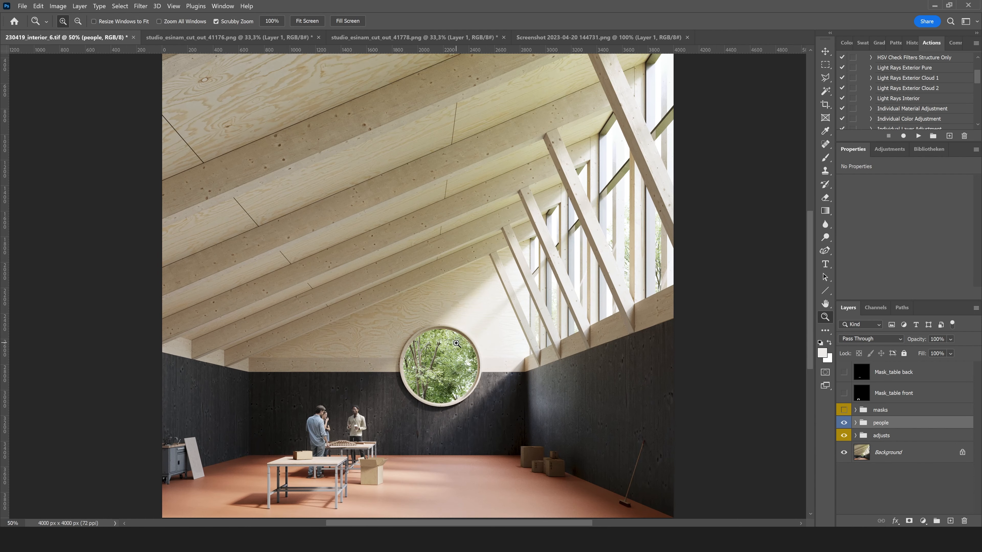
pyautogui.keyDown('alt'); pyautogui.scroll(-2, 456, 343); pyautogui.keyUp('alt')
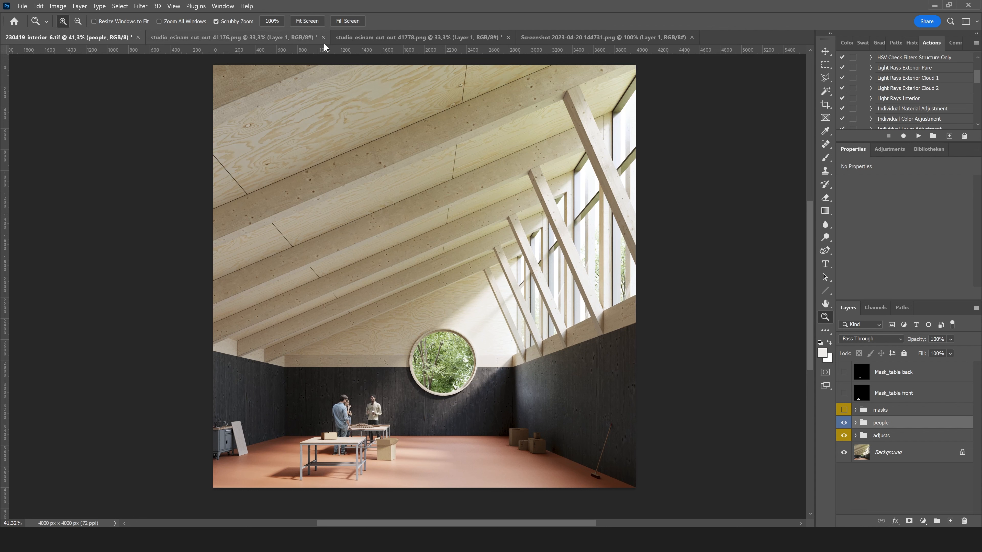